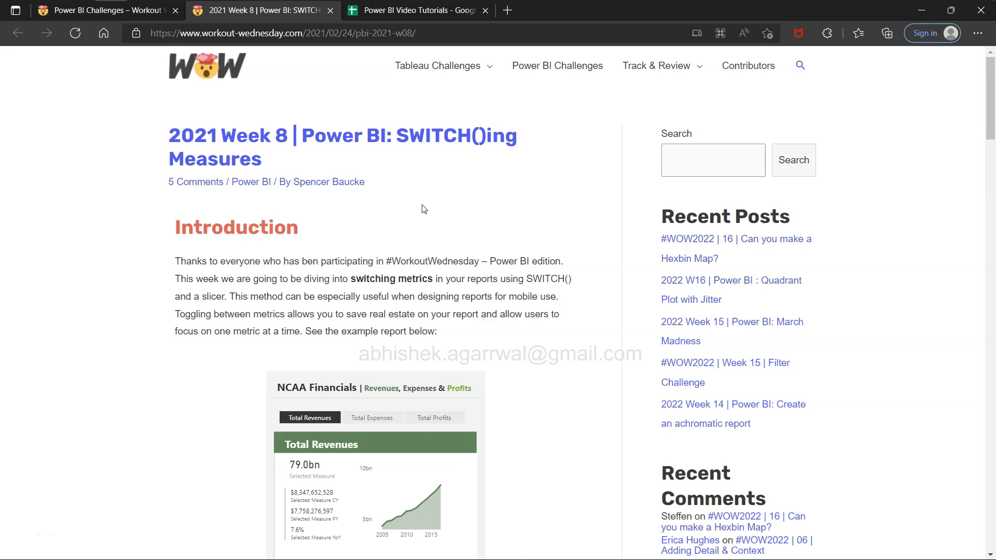
Step: Examine the NCAA Financials example report by switching its slicer between Total Revenues, Total Expenses and Total Profits
{"action": "scroll", "coordinate": [431, 275], "scroll_direction": "down", "scroll_amount": 4}
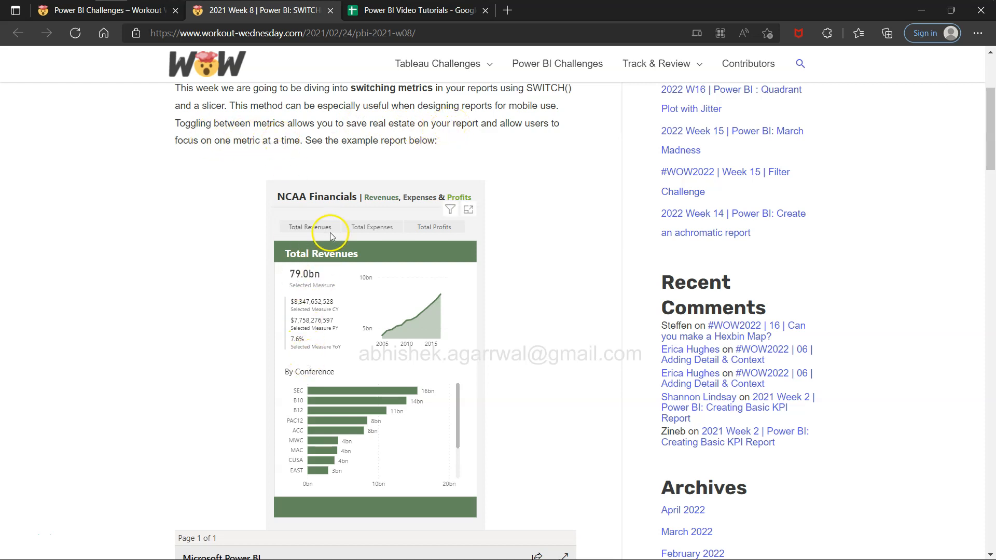
{"action": "left_click", "coordinate": [361, 229]}
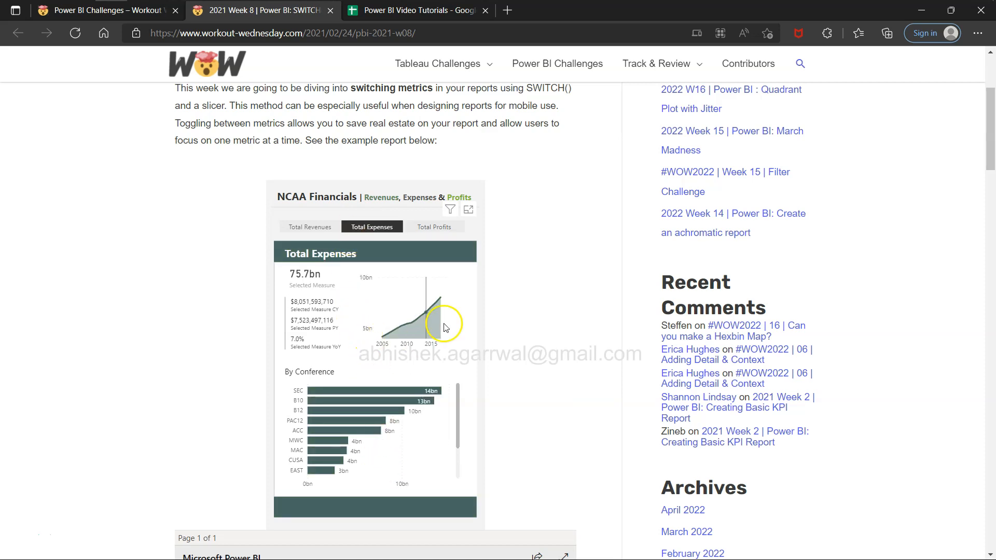
{"action": "left_click", "coordinate": [439, 228]}
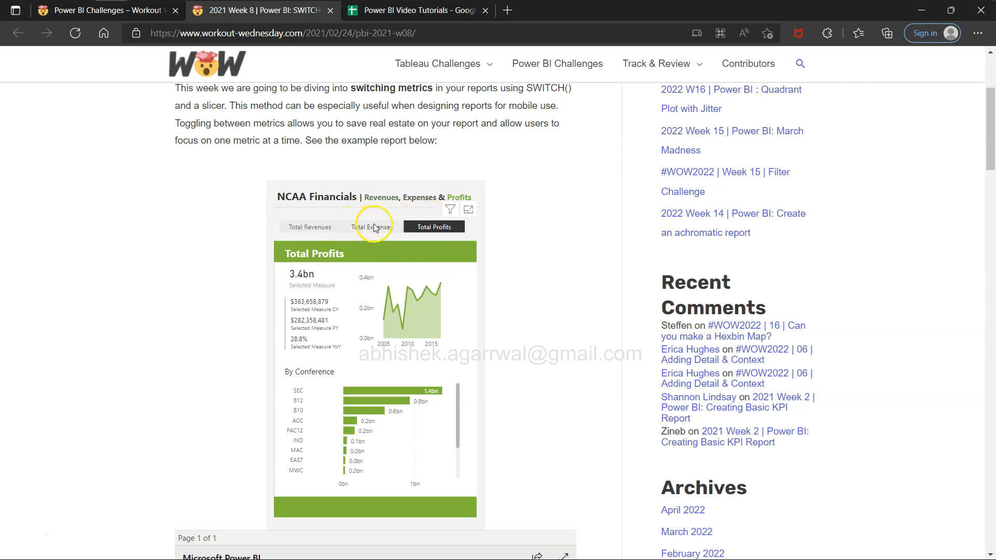
{"action": "left_click", "coordinate": [415, 231]}
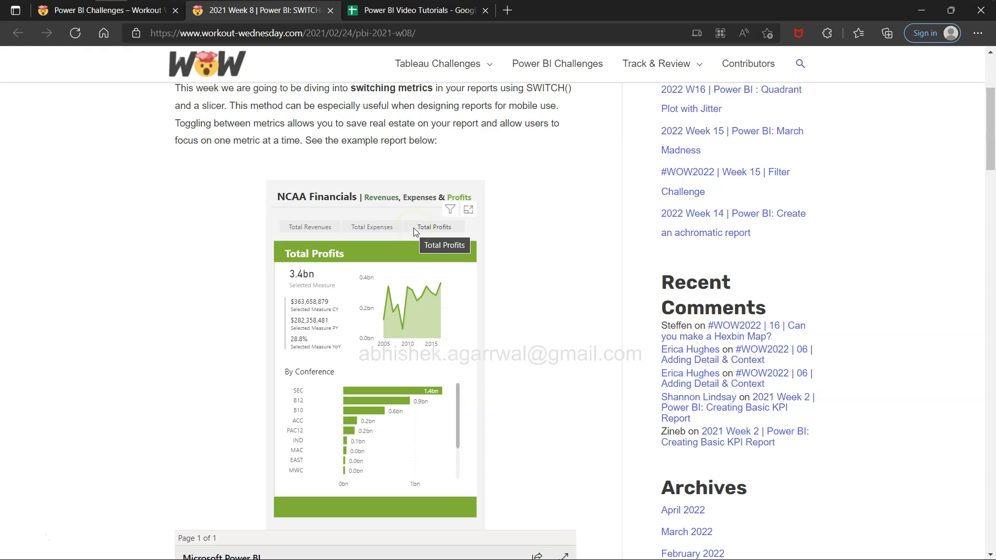
{"action": "left_click", "coordinate": [415, 231]}
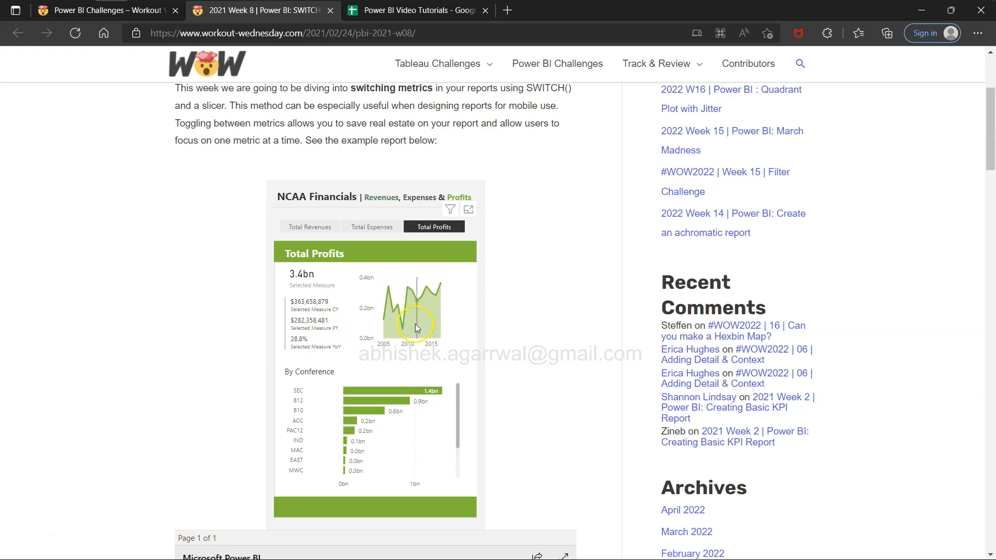
{"action": "mouse_move", "coordinate": [415, 323]}
{"action": "left_click", "coordinate": [317, 228]}
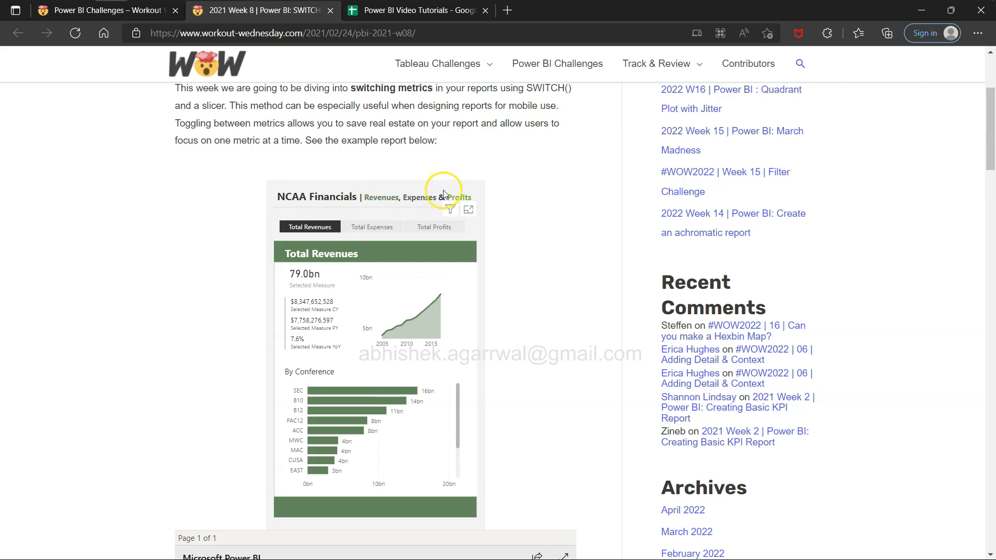
{"action": "left_click", "coordinate": [383, 228]}
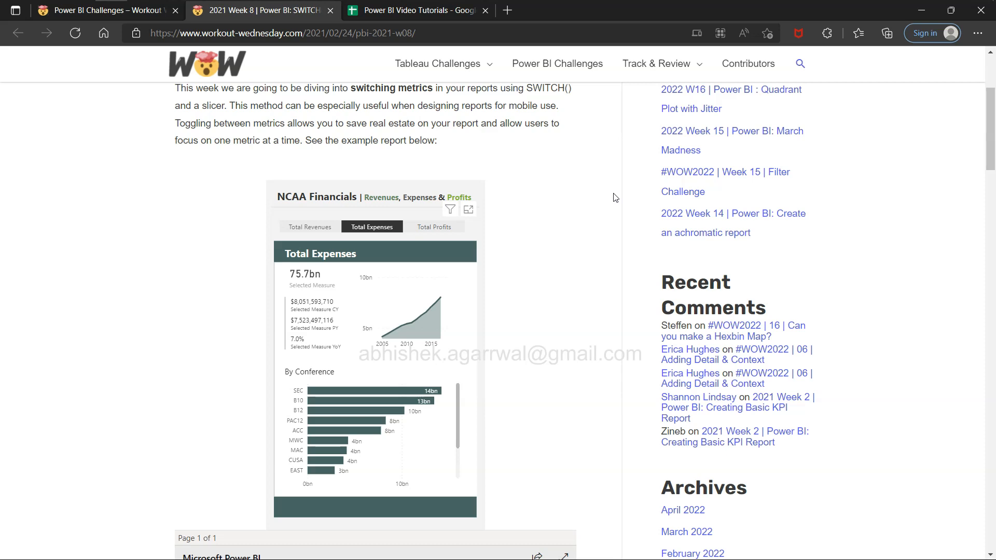
Step: Read the Requirements section of the Week 8 SWITCH()ing Measures challenge below the example report
{"action": "scroll", "coordinate": [585, 270], "scroll_direction": "up", "scroll_amount": 1}
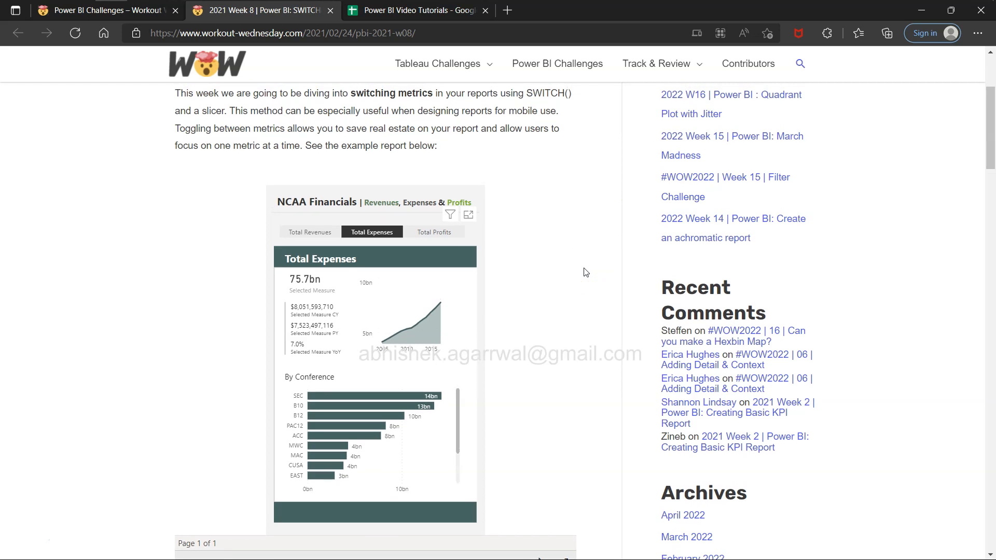
{"action": "scroll", "coordinate": [585, 271], "scroll_direction": "down", "scroll_amount": 6}
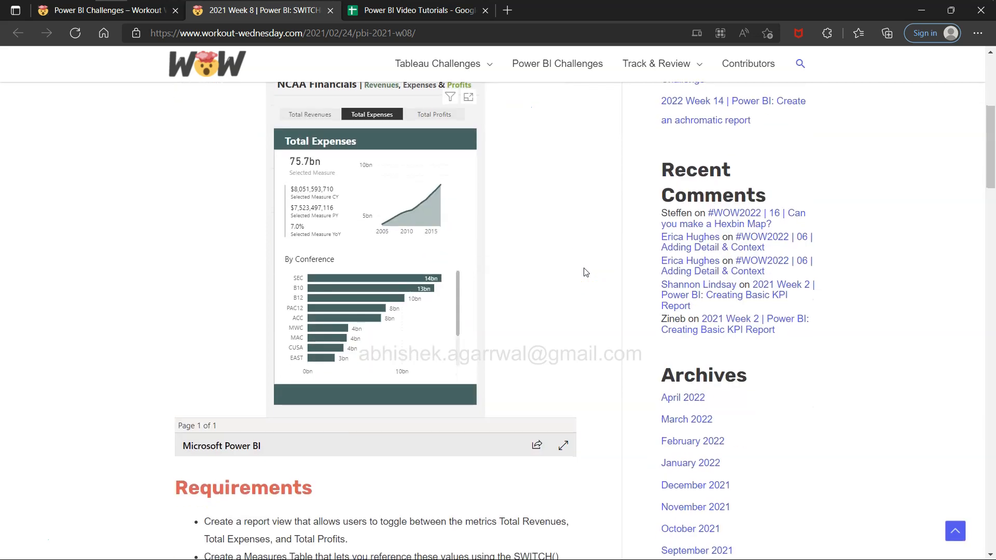
{"action": "right_click", "coordinate": [585, 269]}
{"action": "left_click_drag", "start_coordinate": [317, 313], "coordinate": [324, 315]}
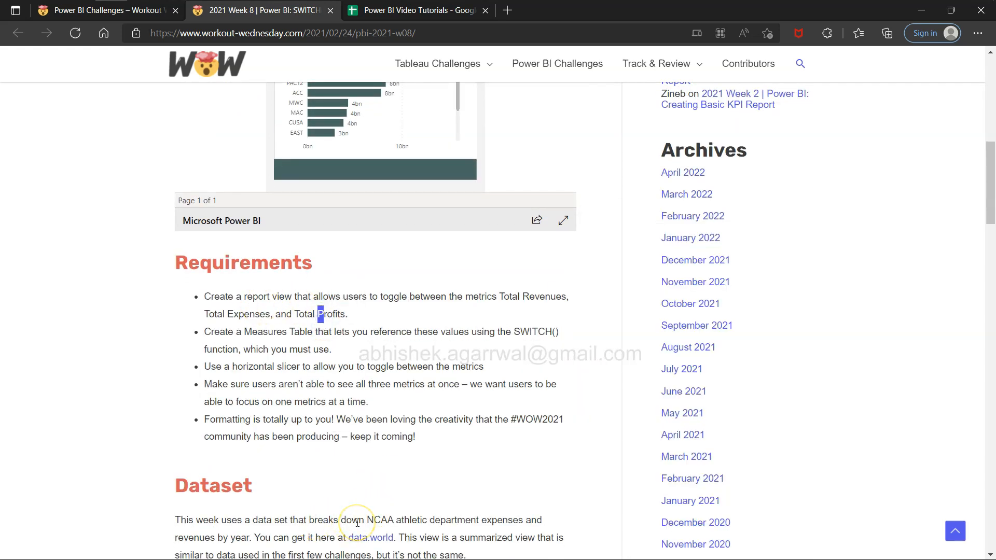
{"action": "key", "text": "alt+Tab"}
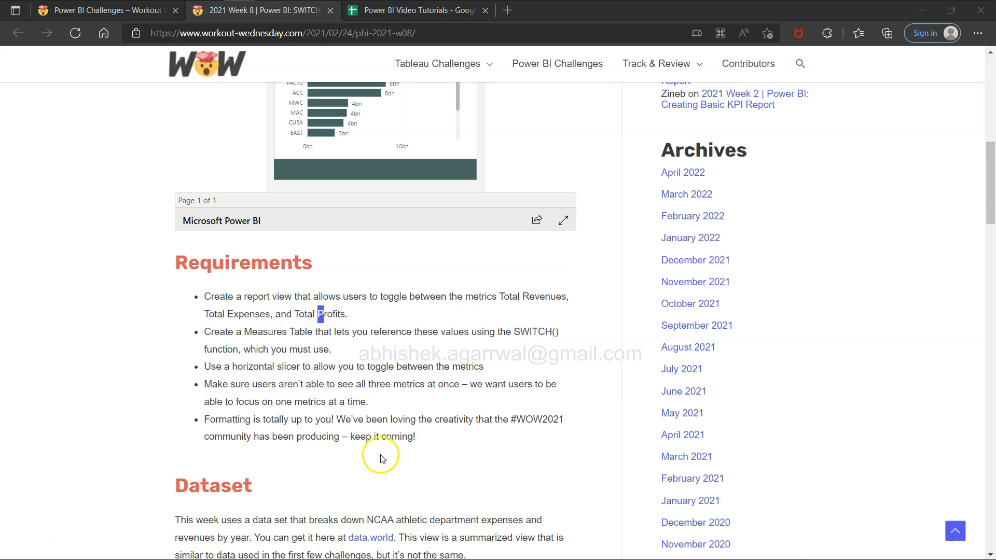
Step: Review the first video titles in the Exercise sheet of the Power BI Video Tutorials spreadsheet
{"action": "left_click", "coordinate": [447, 20]}
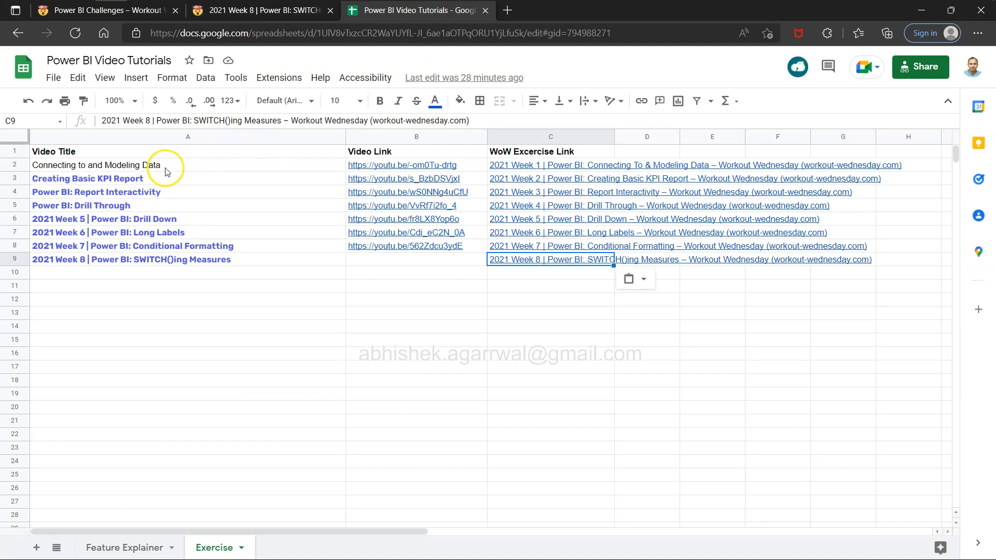
{"action": "left_click", "coordinate": [166, 171]}
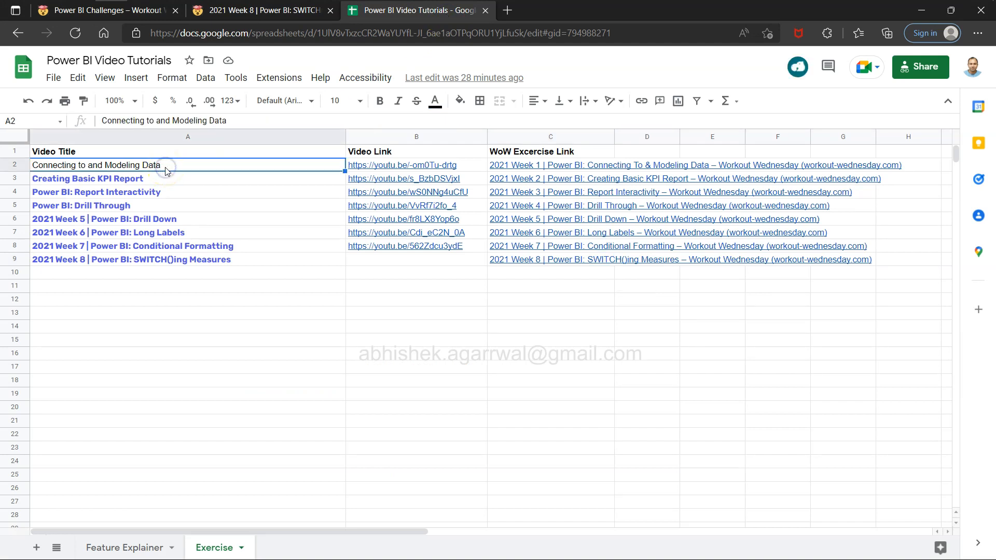
{"action": "left_click", "coordinate": [134, 180]}
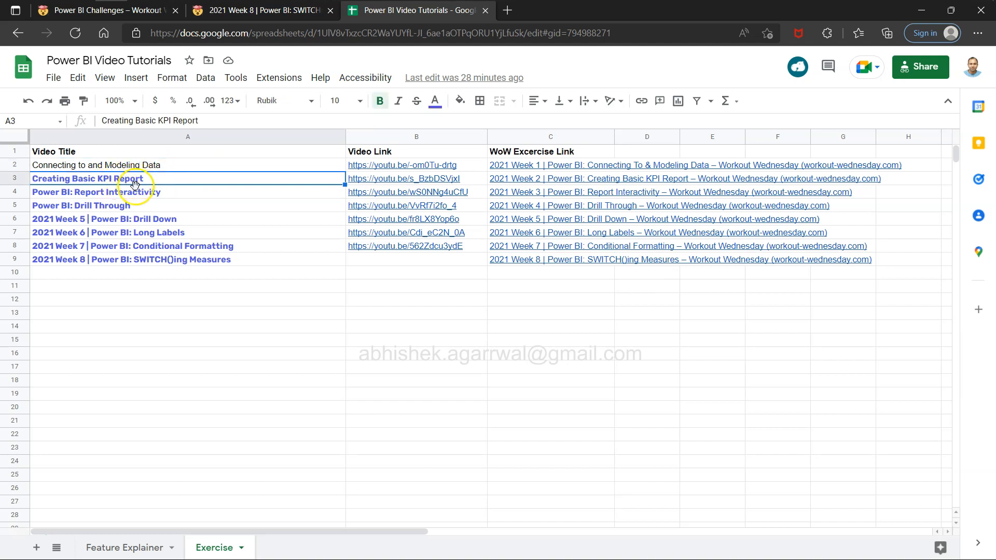
{"action": "left_click", "coordinate": [136, 196]}
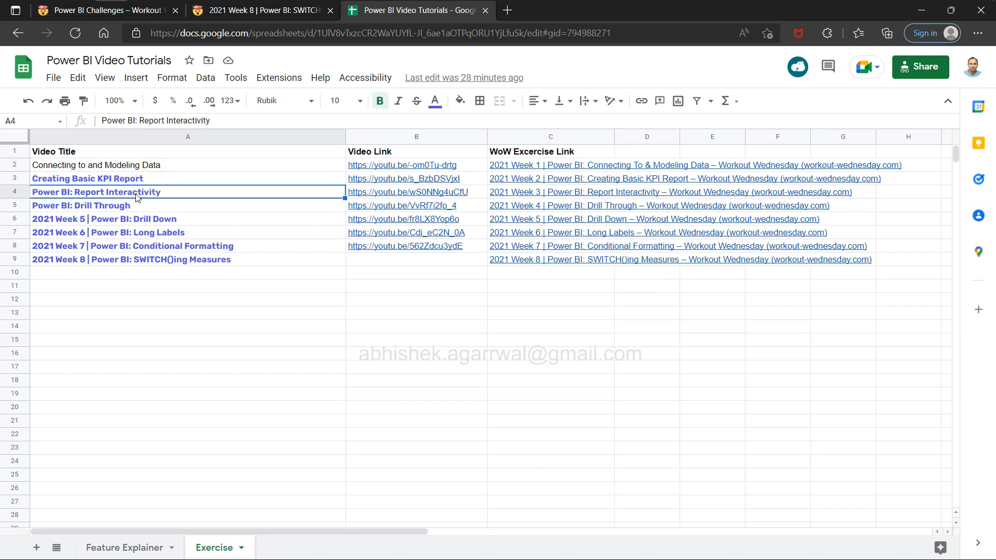
{"action": "left_click", "coordinate": [170, 168]}
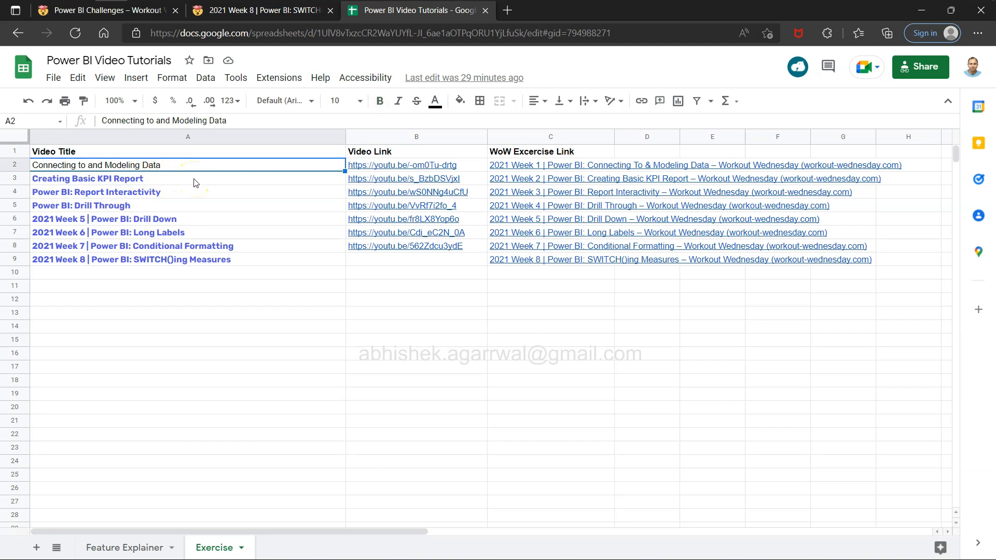
Step: Look through the 2021 Week 1 to Week 7 challenges on the Workout Wednesday Power BI Challenges page
{"action": "left_click", "coordinate": [138, 10]}
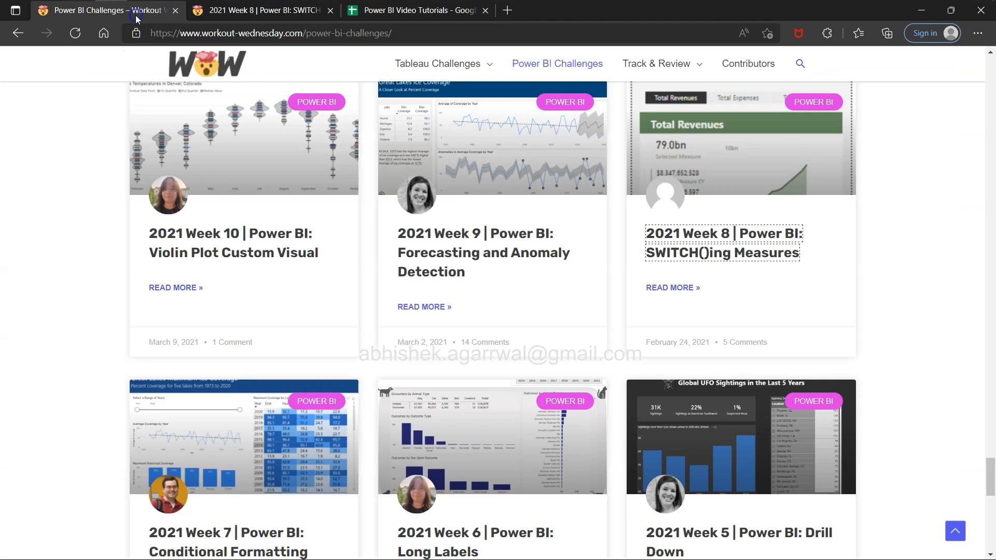
{"action": "scroll", "coordinate": [340, 445], "scroll_direction": "down", "scroll_amount": 10}
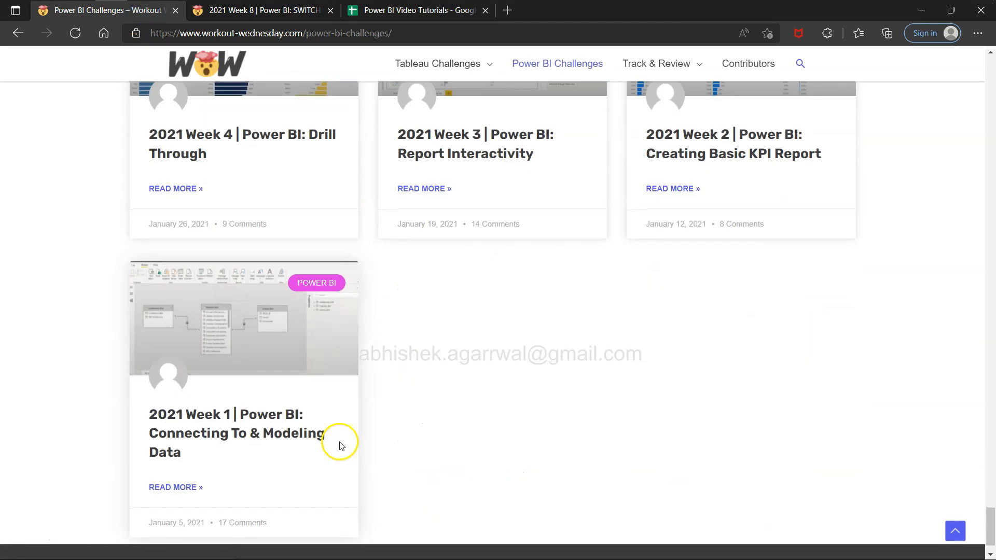
{"action": "scroll", "coordinate": [340, 445], "scroll_direction": "up", "scroll_amount": 2}
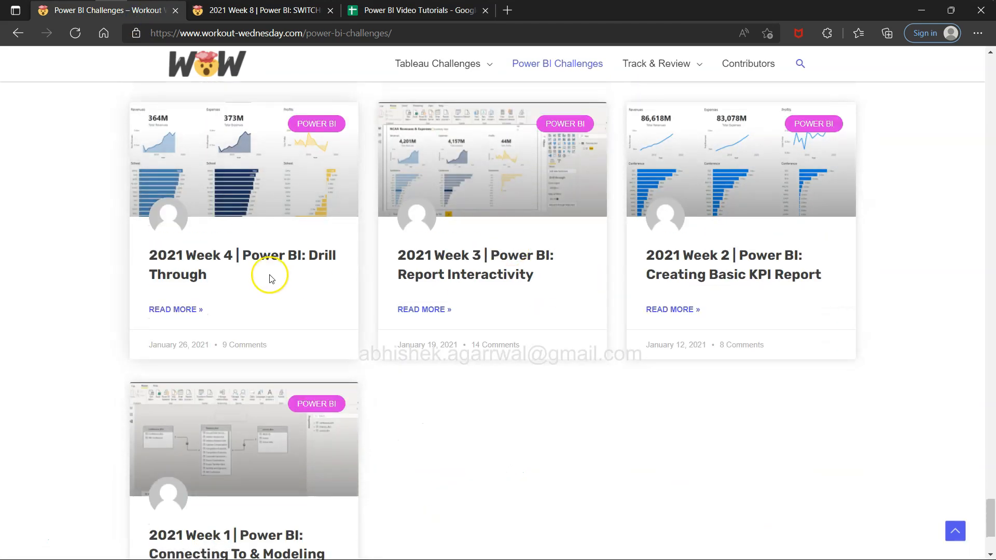
{"action": "scroll", "coordinate": [270, 278], "scroll_direction": "up", "scroll_amount": 2}
{"action": "scroll", "coordinate": [270, 279], "scroll_direction": "up", "scroll_amount": 1}
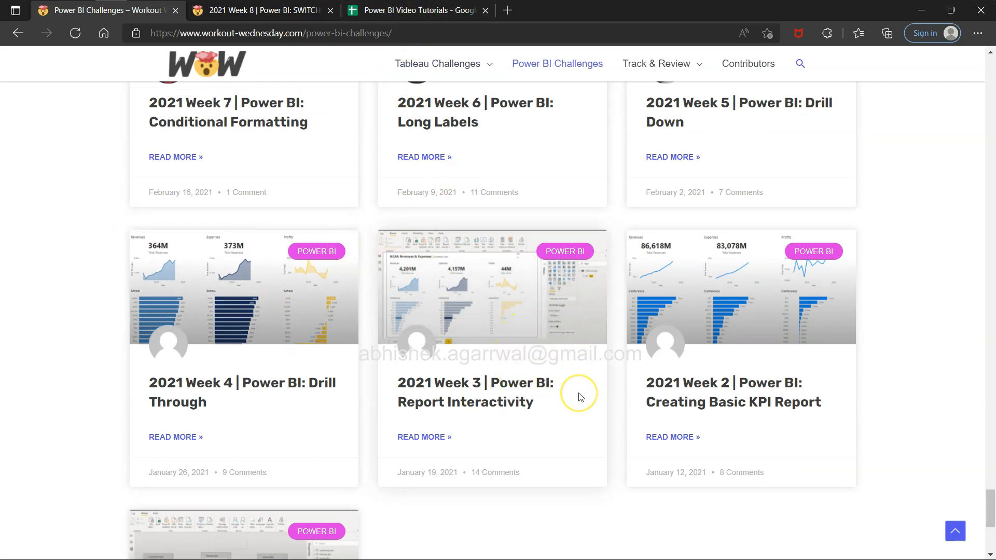
Step: Browse the Feature Explainer sheet of the Power BI Video Tutorials spreadsheet down to its last listed videos
{"action": "left_click", "coordinate": [463, 11]}
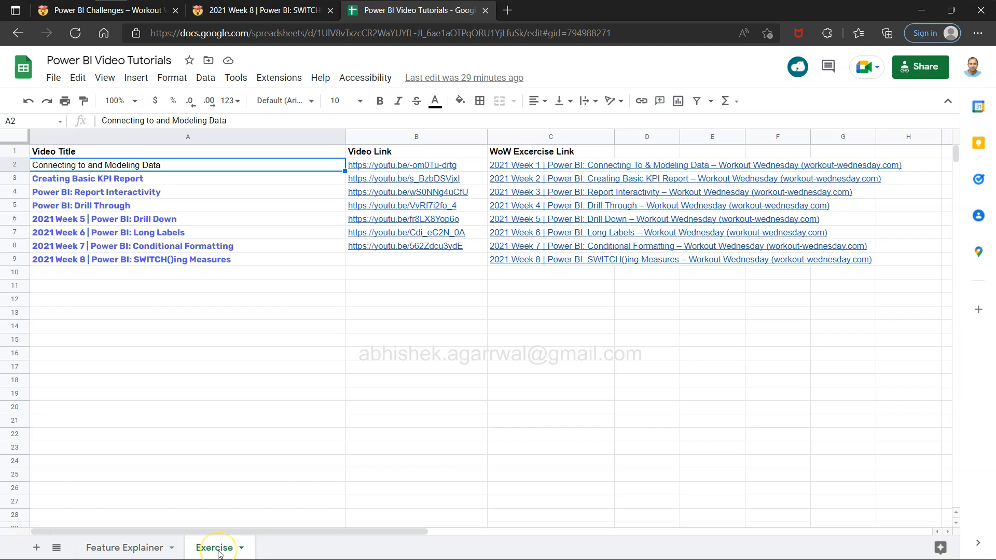
{"action": "left_click", "coordinate": [137, 547]}
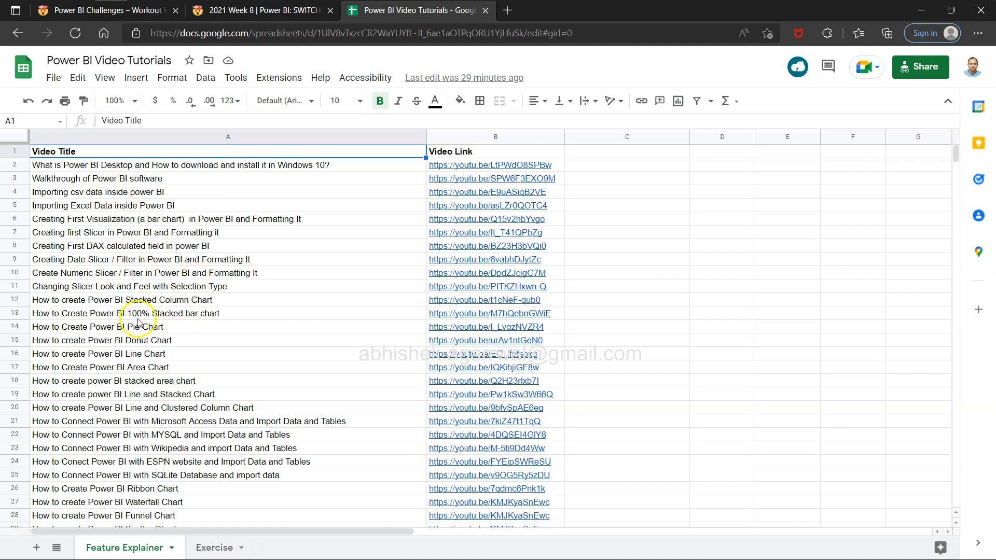
{"action": "scroll", "coordinate": [154, 418], "scroll_direction": "down", "scroll_amount": 15}
{"action": "scroll", "coordinate": [155, 418], "scroll_direction": "down", "scroll_amount": 18}
{"action": "scroll", "coordinate": [154, 417], "scroll_direction": "down", "scroll_amount": 20}
{"action": "scroll", "coordinate": [154, 418], "scroll_direction": "down", "scroll_amount": 7}
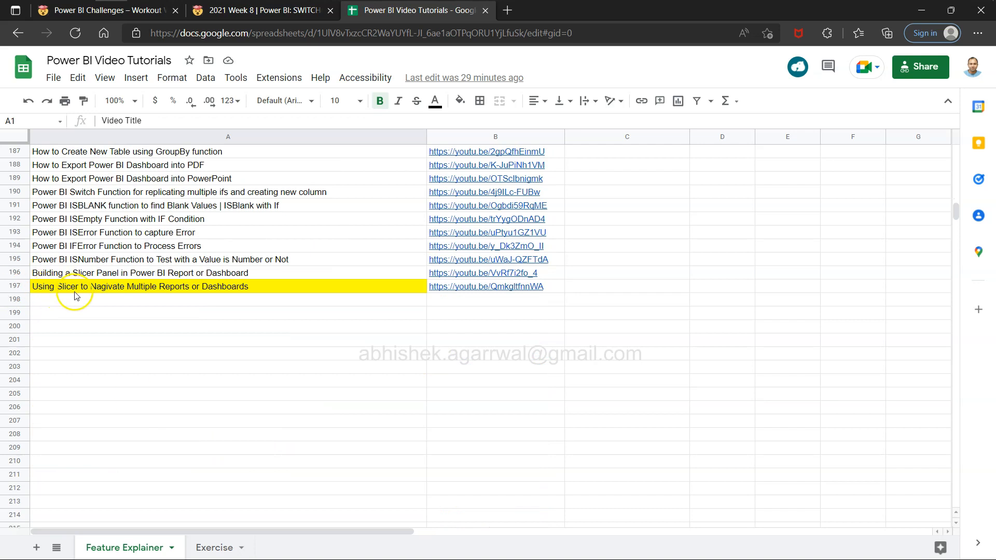
{"action": "scroll", "coordinate": [74, 296], "scroll_direction": "up", "scroll_amount": 1}
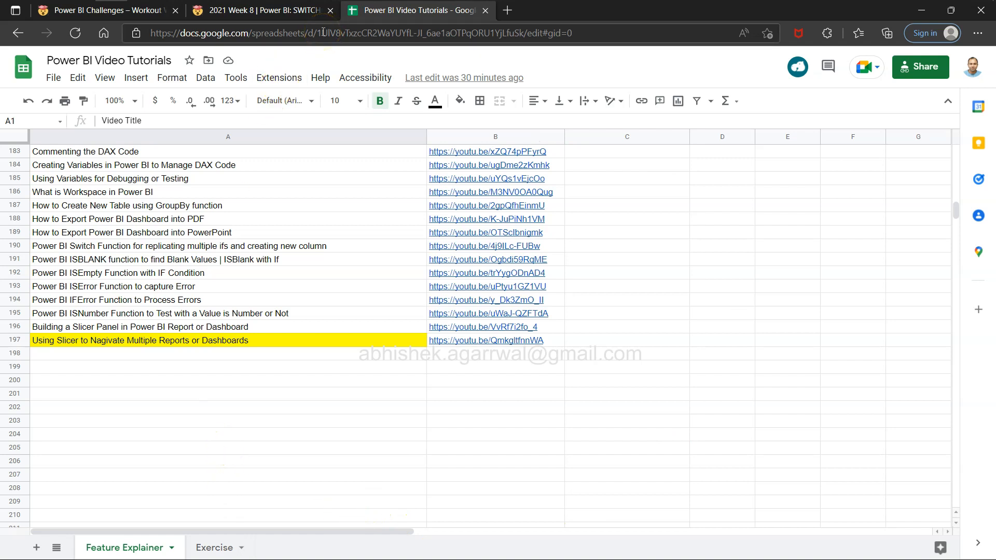
Step: Check the Week 8 SWITCH()ing Measures entry in the Exercise sheet and return to the challenge's example report
{"action": "left_click", "coordinate": [214, 547]}
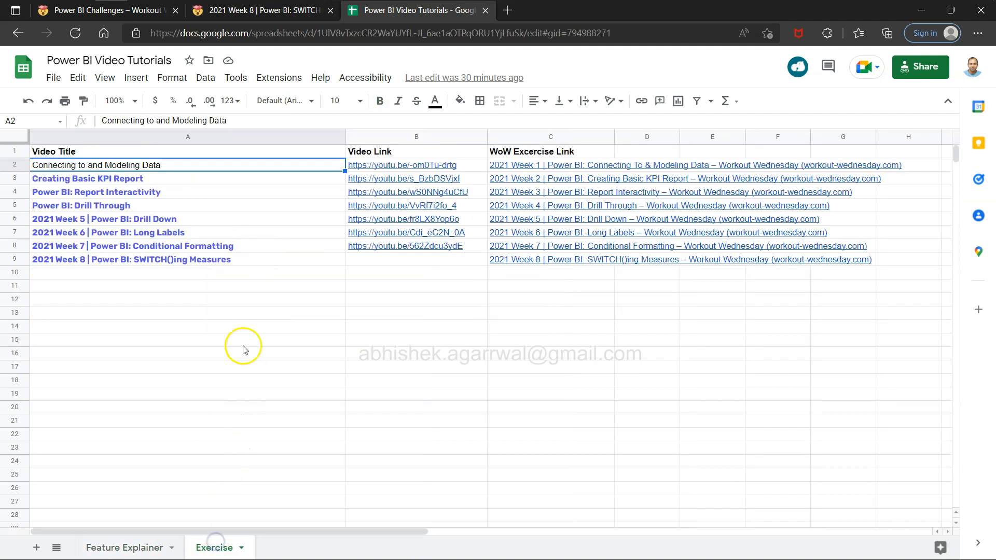
{"action": "left_click", "coordinate": [218, 259]}
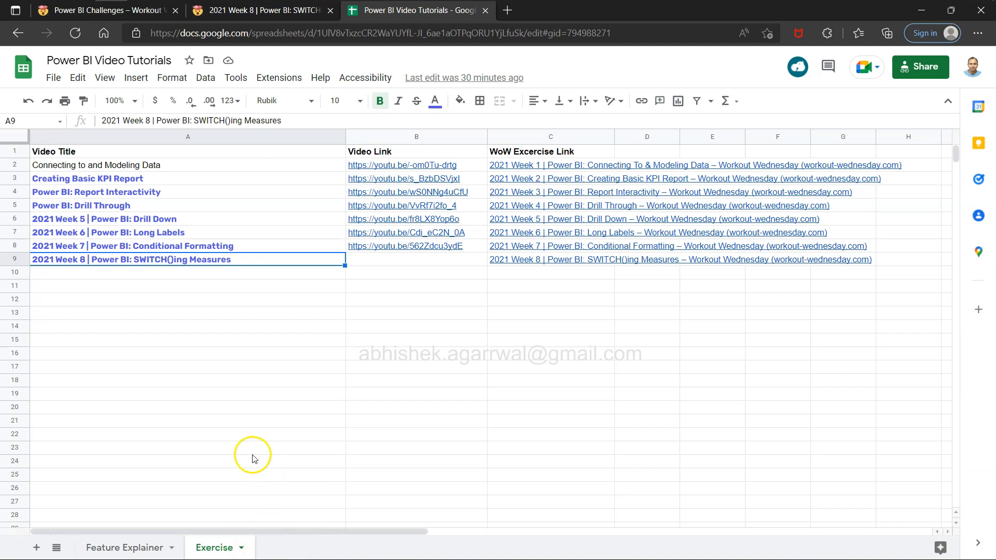
{"action": "left_click", "coordinate": [294, 15]}
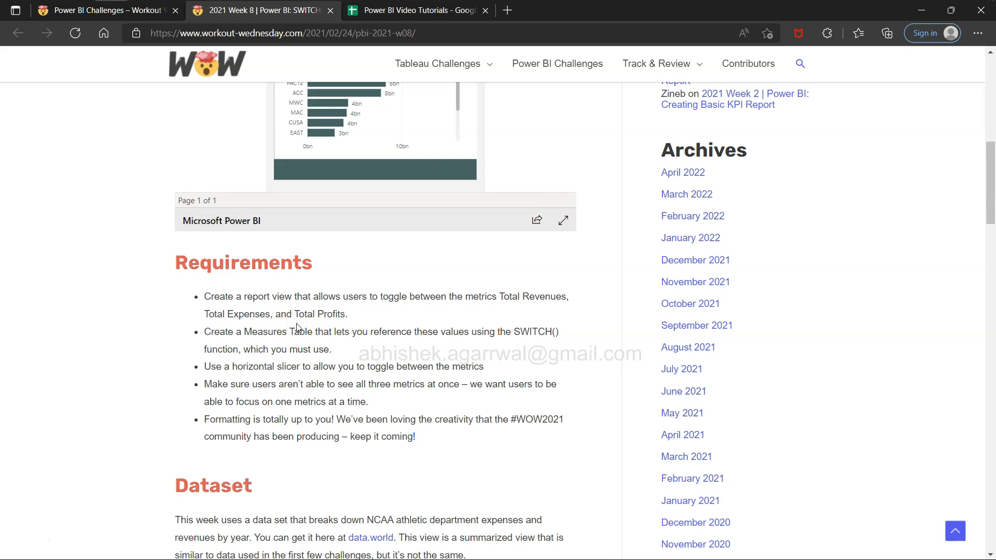
{"action": "scroll", "coordinate": [297, 324], "scroll_direction": "up", "scroll_amount": 4}
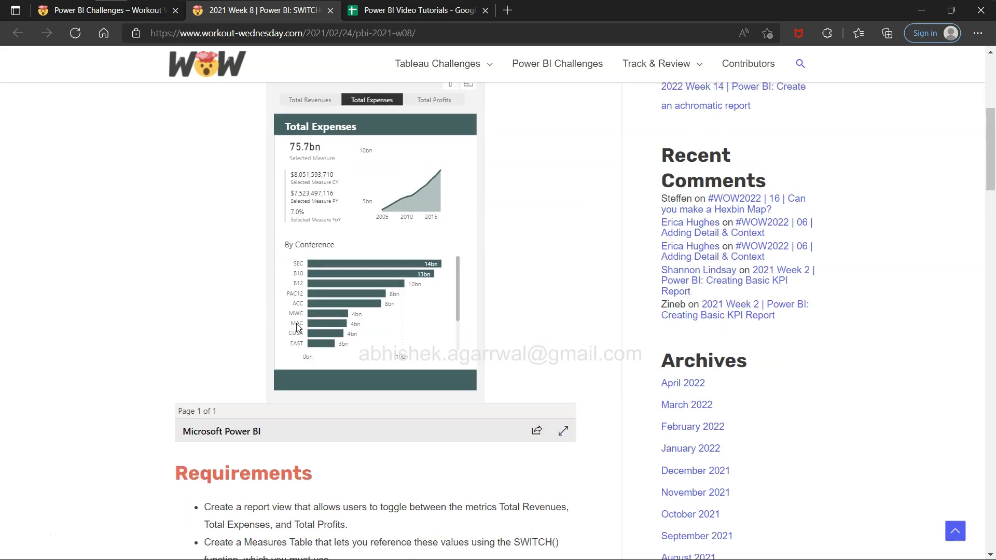
Step: Switch to the NBCC Expenses file in Power BI Desktop and show its full data model with the Properties and Fields panes collapsed
{"action": "key", "text": "alt+Tab"}
{"action": "key", "text": "alt+Tab"}
{"action": "key", "text": "alt+Tab"}
{"action": "key", "text": "alt+Tab"}
{"action": "key", "text": "alt+Tab"}
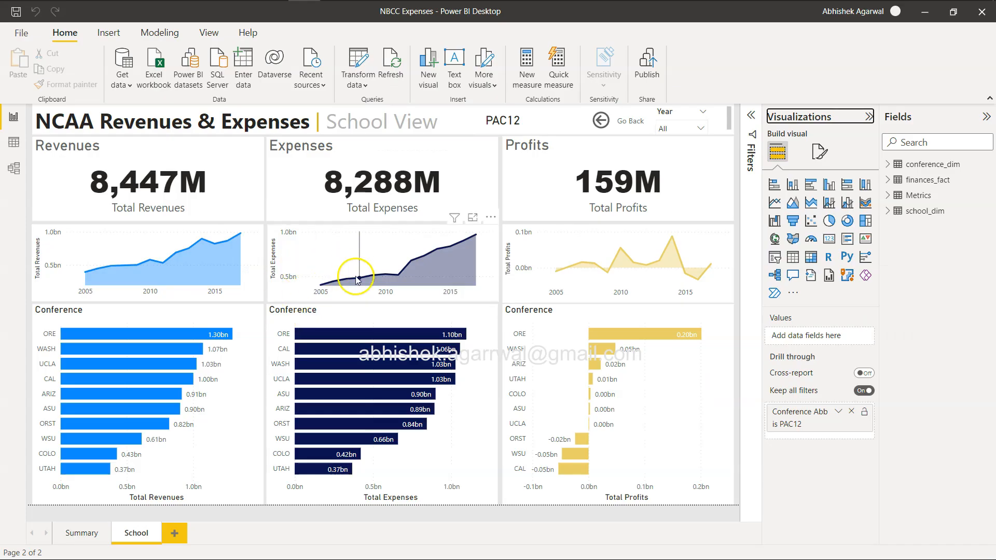
{"action": "left_click", "coordinate": [15, 173]}
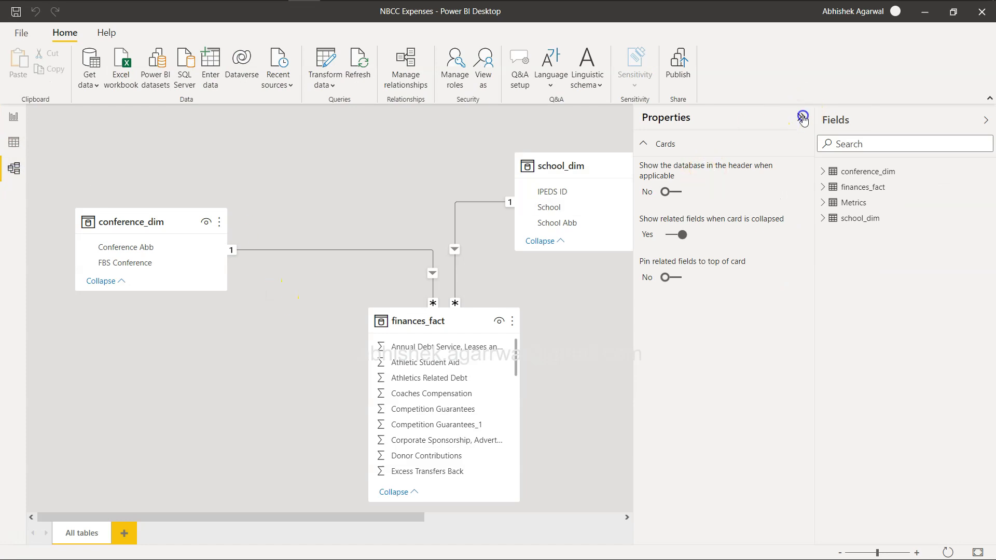
{"action": "left_click", "coordinate": [802, 119]}
{"action": "left_click", "coordinate": [985, 120]}
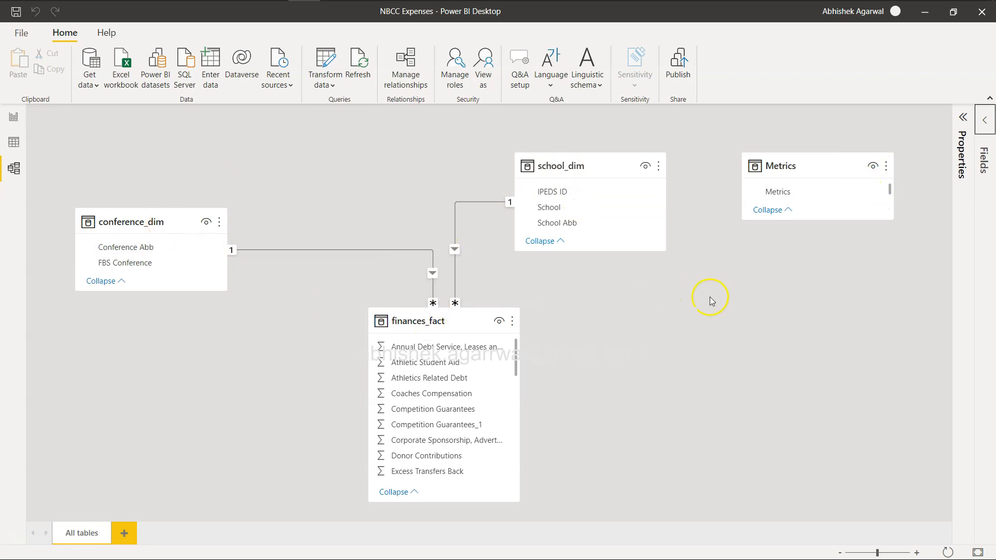
{"action": "left_click", "coordinate": [802, 163]}
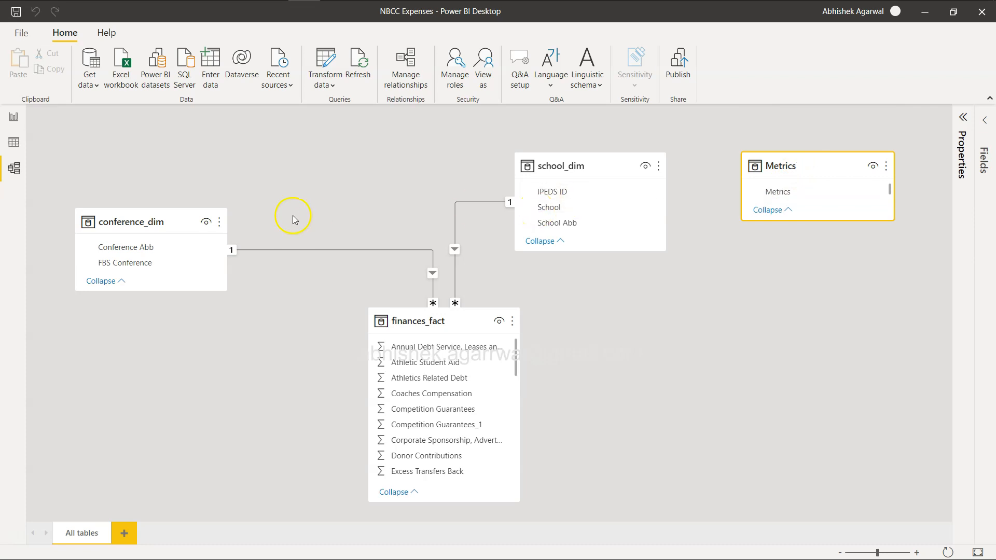
Step: Delete the existing Metrics table from the data model
{"action": "left_click", "coordinate": [13, 142]}
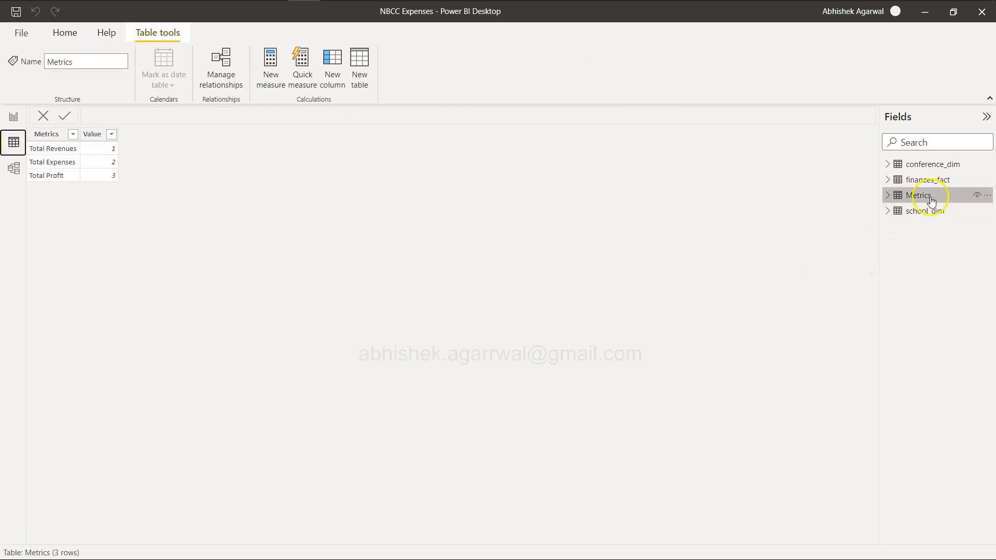
{"action": "left_click", "coordinate": [985, 196]}
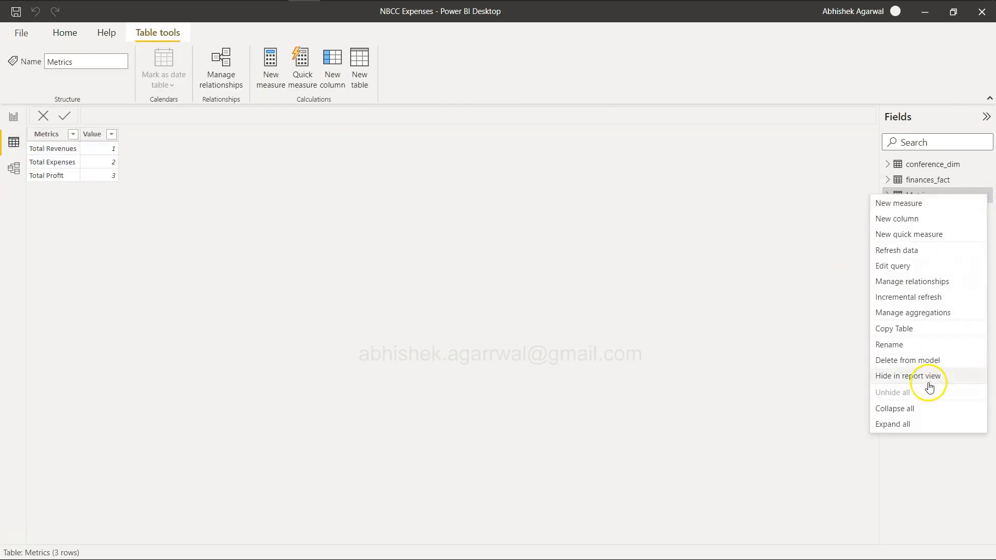
{"action": "left_click", "coordinate": [924, 363]}
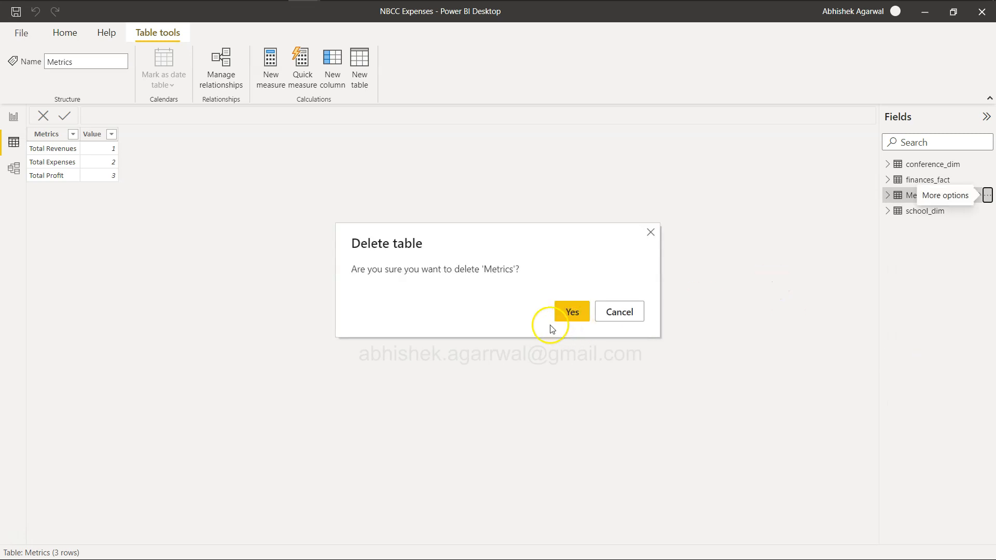
{"action": "left_click", "coordinate": [567, 311]}
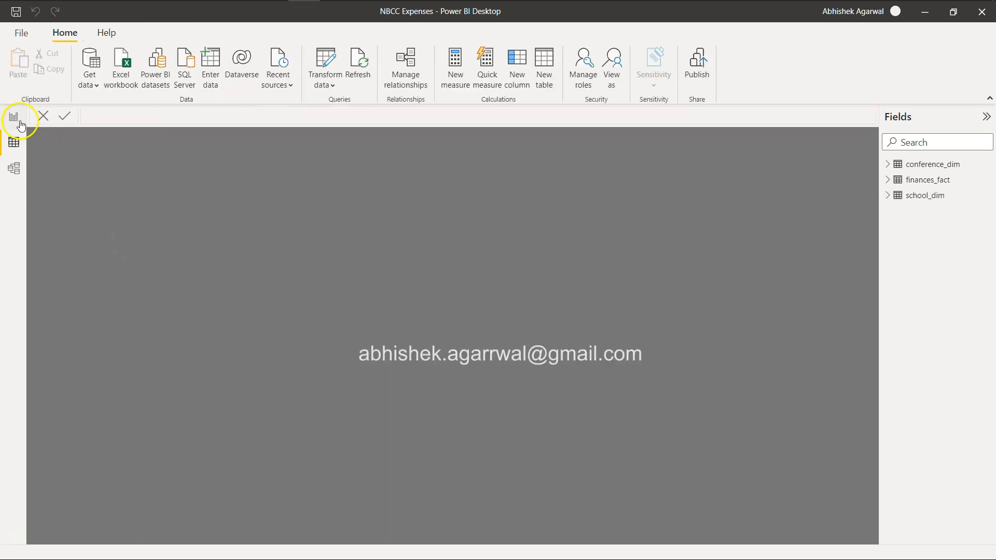
Step: Add a new blank page to the report and check the layout of the challenge's example report in the browser
{"action": "left_click", "coordinate": [14, 117]}
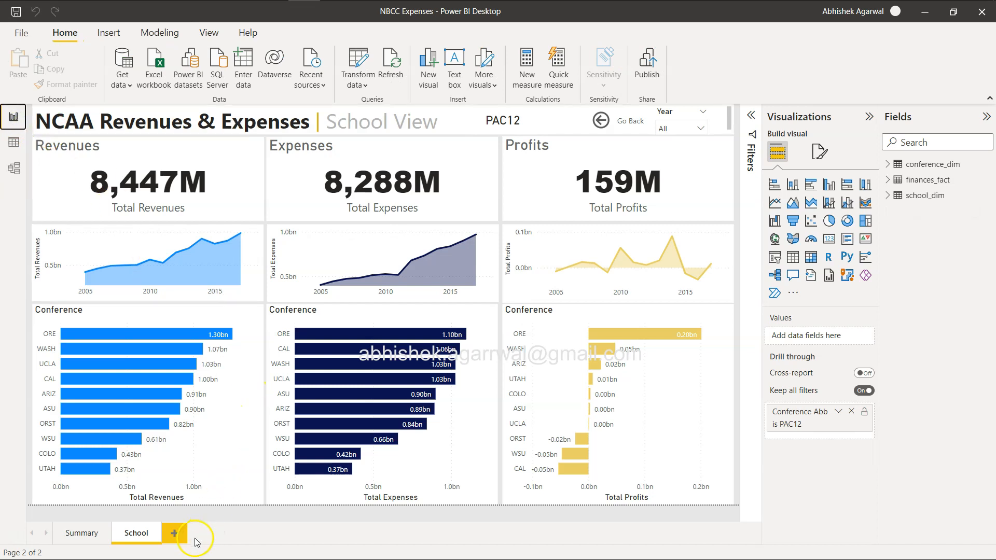
{"action": "left_click", "coordinate": [174, 534]}
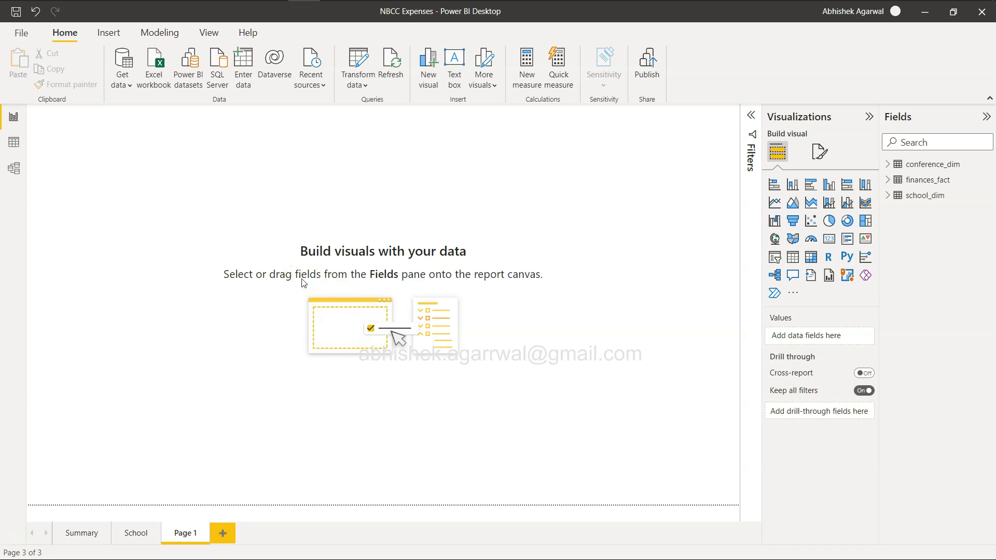
{"action": "key", "text": "alt+Tab"}
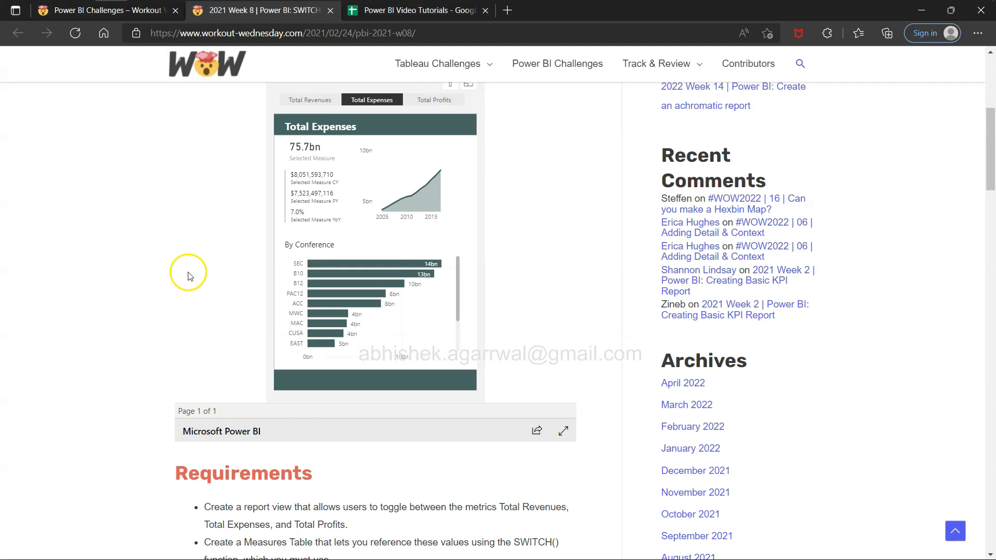
{"action": "scroll", "coordinate": [187, 271], "scroll_direction": "up", "scroll_amount": 2}
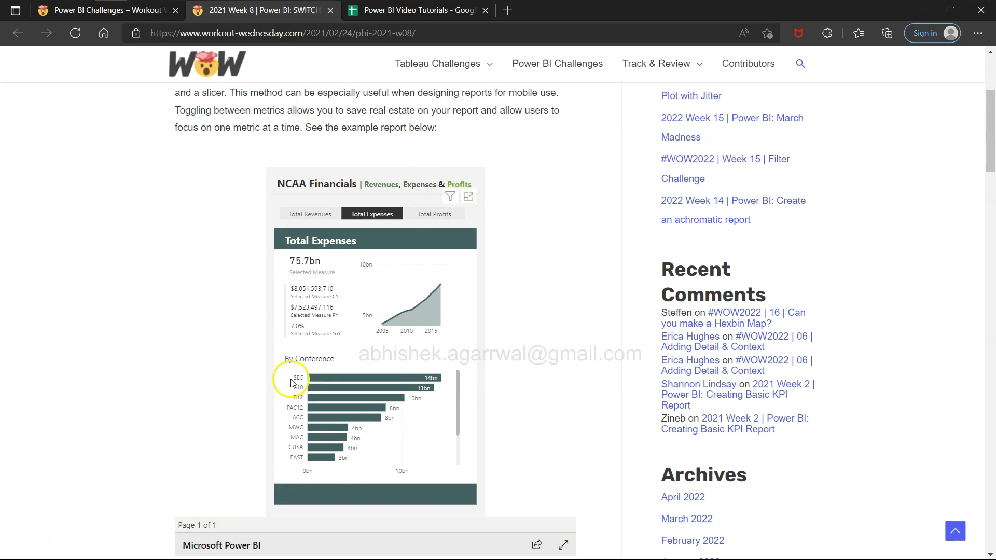
{"action": "key", "text": "alt+Tab"}
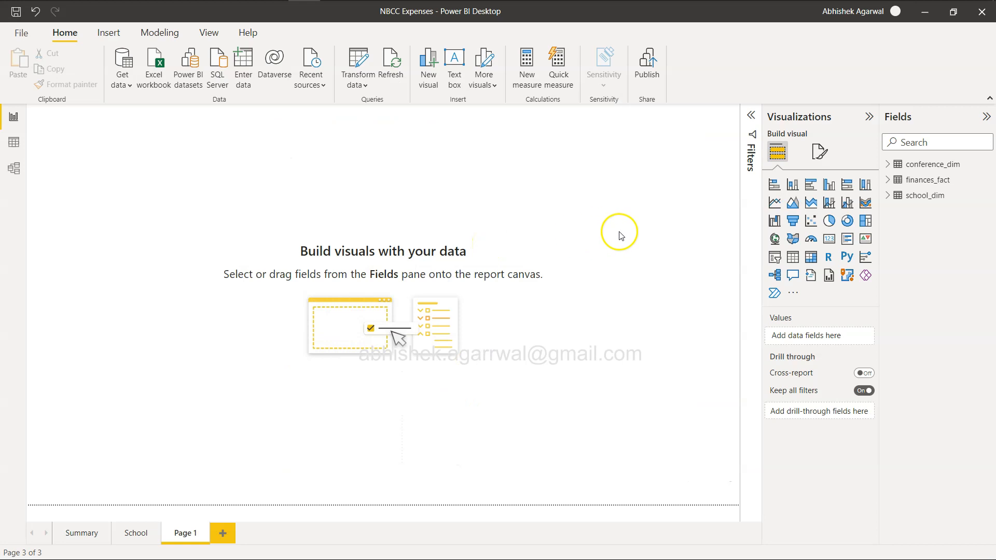
Step: Set the new page's canvas type to Letter and compare its shape with the example report
{"action": "left_click", "coordinate": [819, 152]}
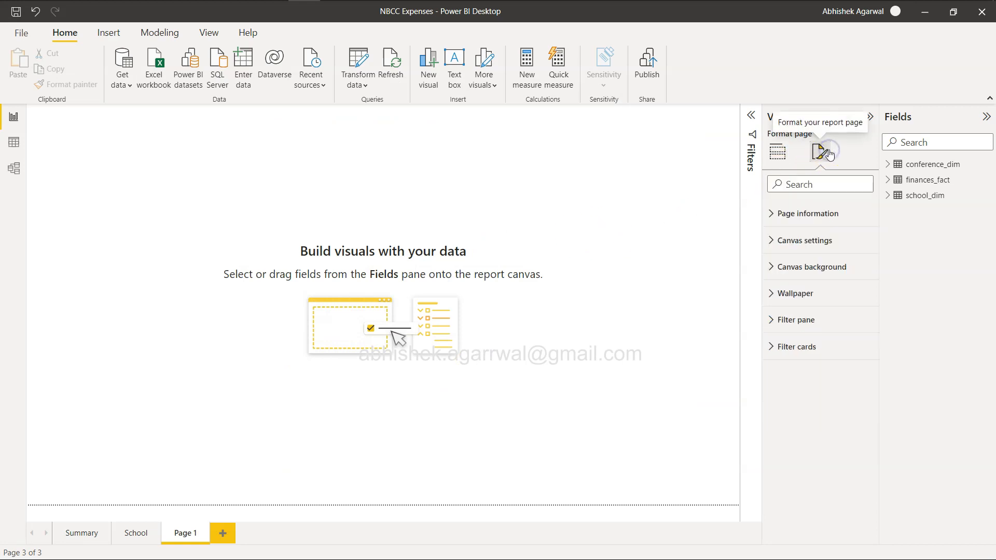
{"action": "left_click", "coordinate": [772, 214]}
{"action": "left_click", "coordinate": [772, 214]}
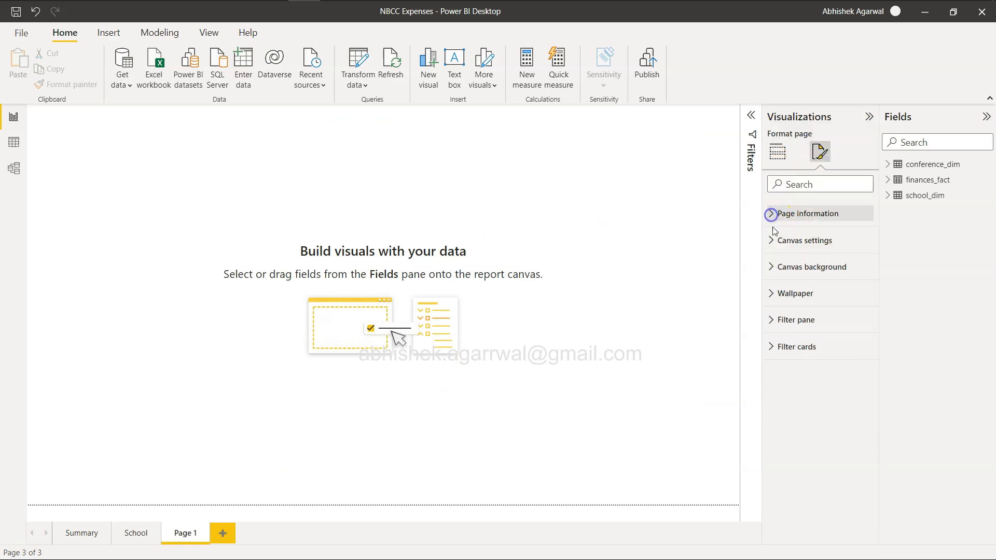
{"action": "left_click", "coordinate": [778, 240]}
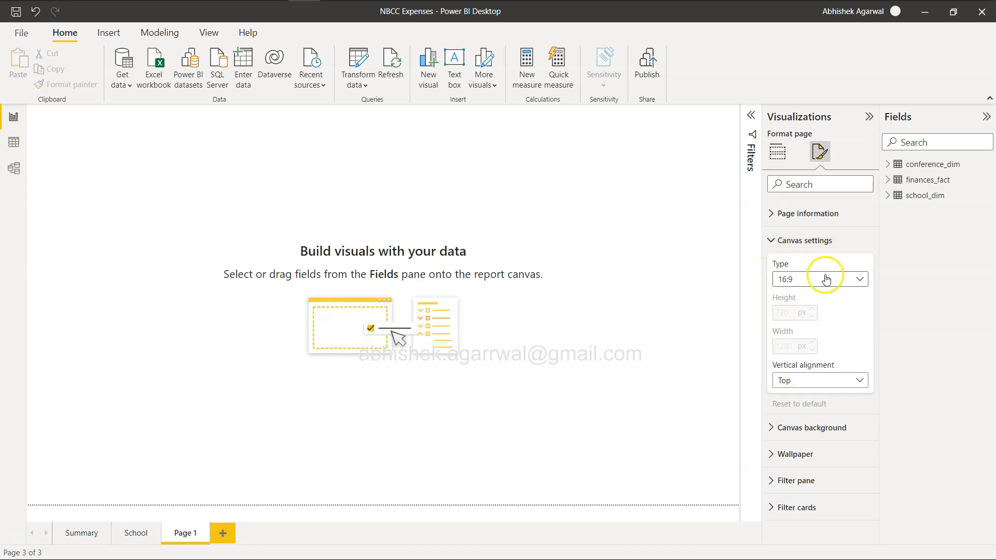
{"action": "left_click", "coordinate": [826, 279]}
{"action": "left_click", "coordinate": [824, 312]}
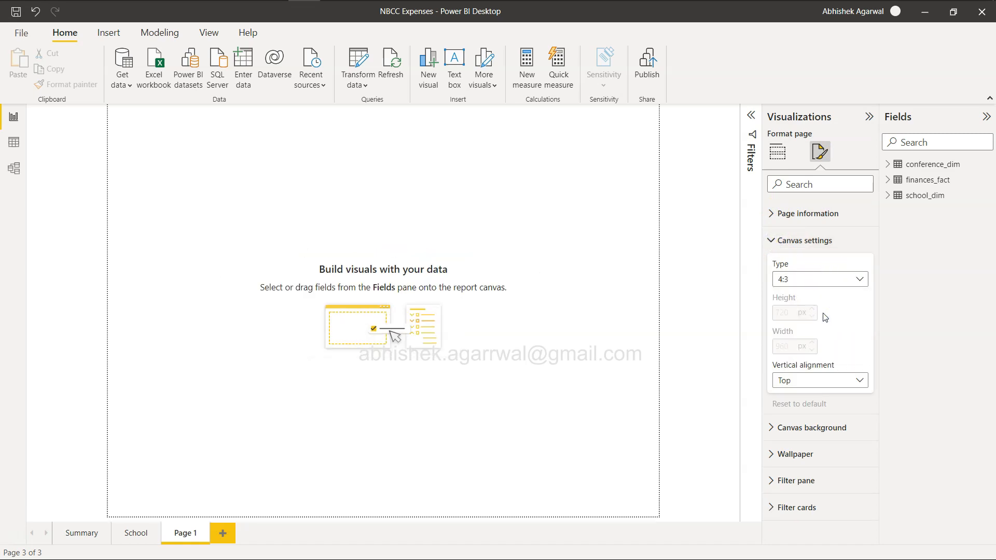
{"action": "left_click", "coordinate": [826, 279]}
{"action": "left_click", "coordinate": [825, 335]}
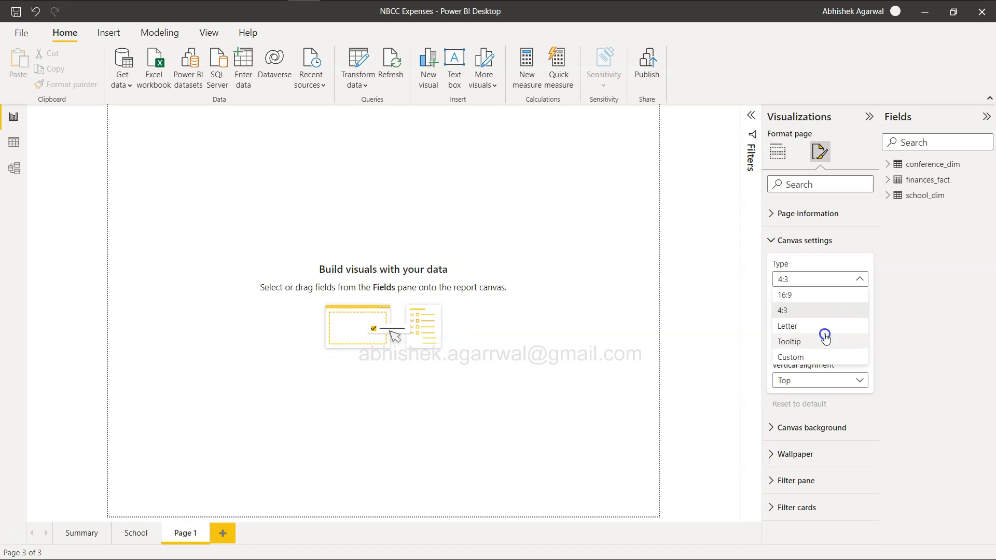
{"action": "left_click", "coordinate": [827, 326]}
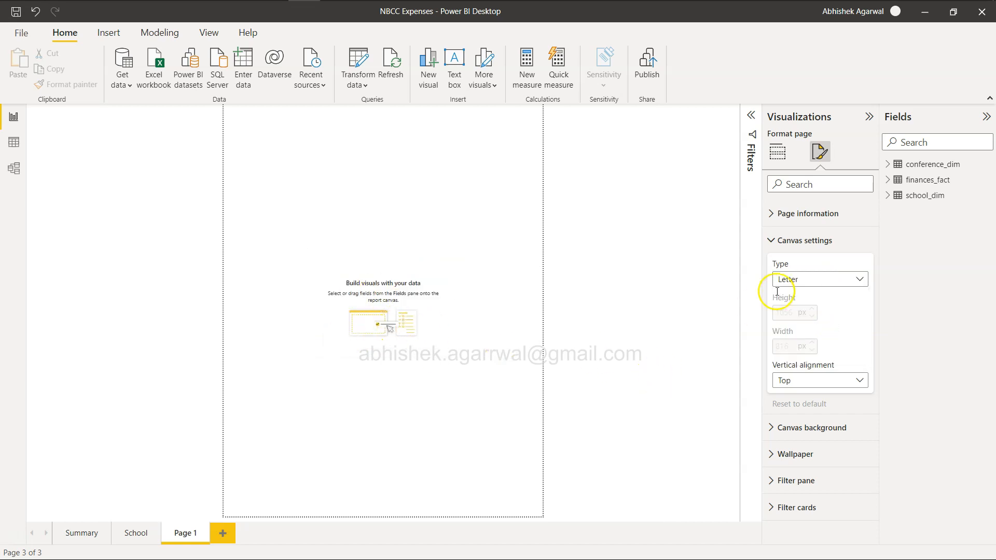
{"action": "left_click", "coordinate": [806, 280]}
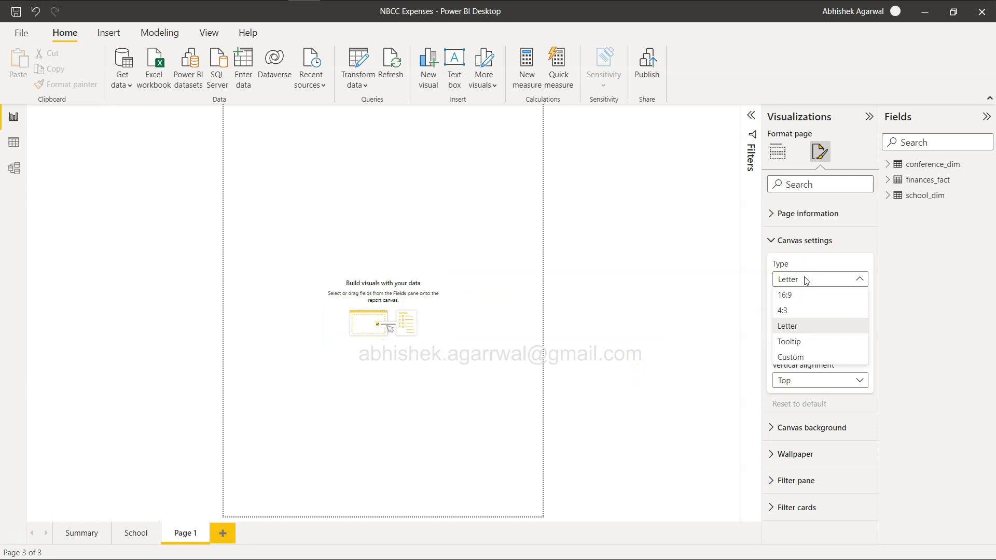
{"action": "left_click", "coordinate": [685, 362]}
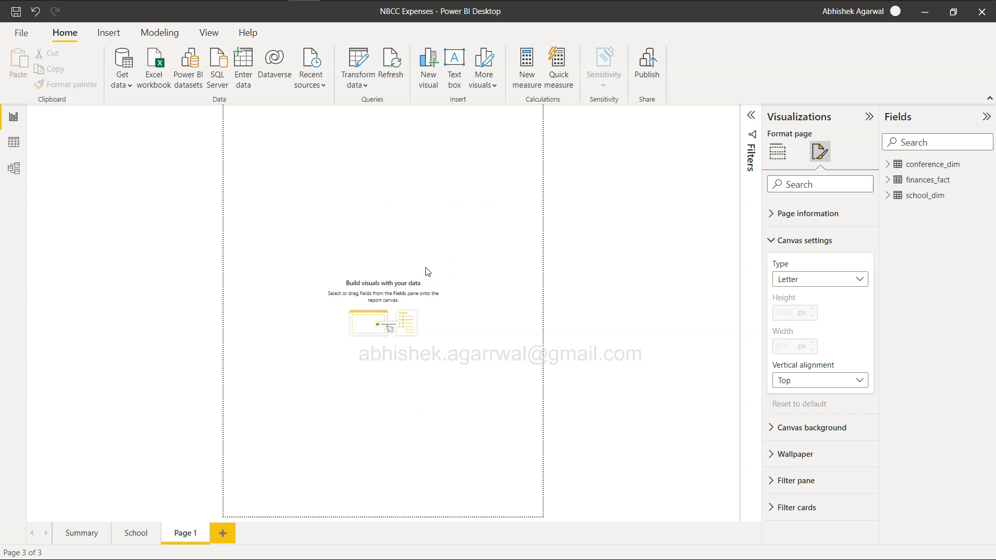
{"action": "key", "text": "alt+Tab"}
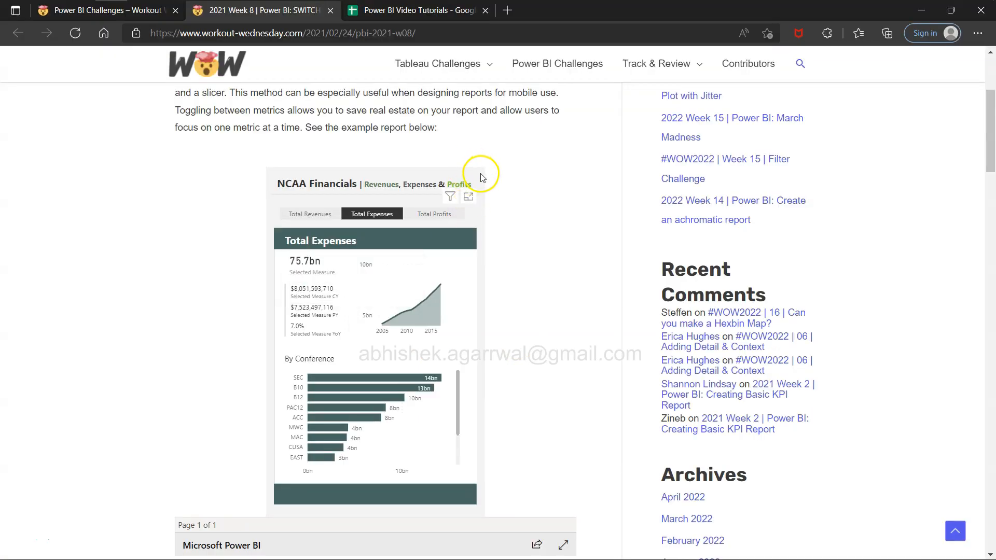
{"action": "key", "text": "alt+Tab"}
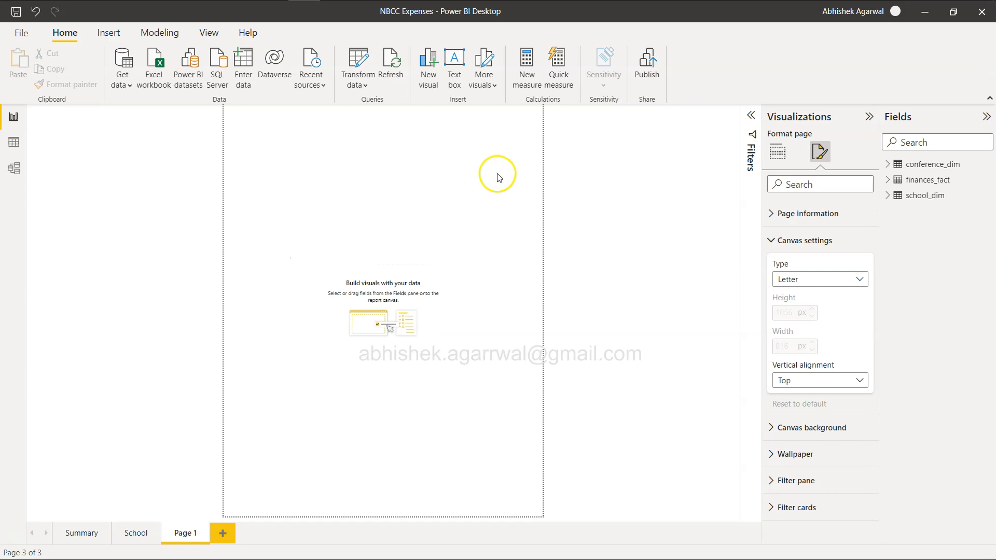
Step: Set the canvas background to light grey and try its transparency at 59% and 100%
{"action": "left_click", "coordinate": [805, 423]}
{"action": "scroll", "coordinate": [802, 420], "scroll_direction": "down", "scroll_amount": 2}
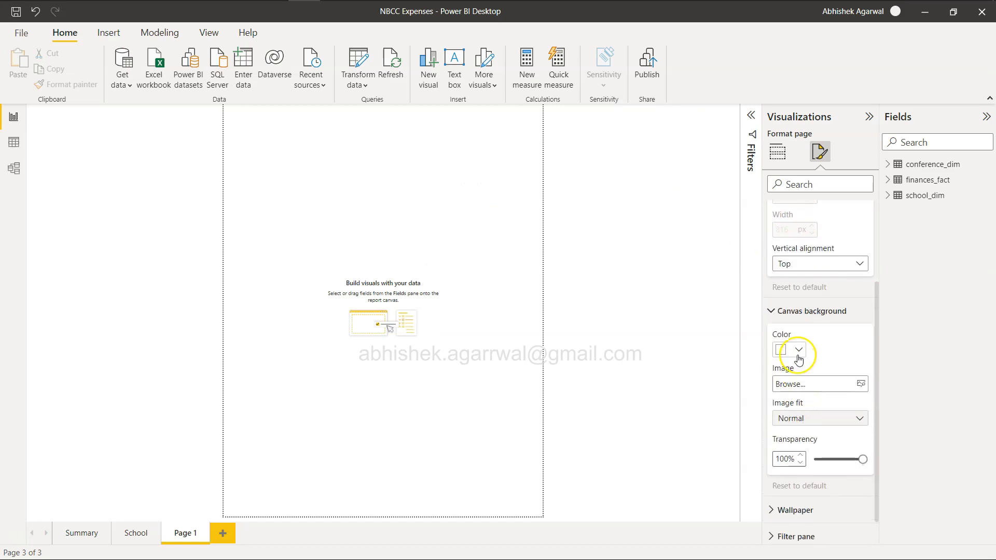
{"action": "left_click", "coordinate": [798, 357]}
{"action": "left_click", "coordinate": [787, 176]}
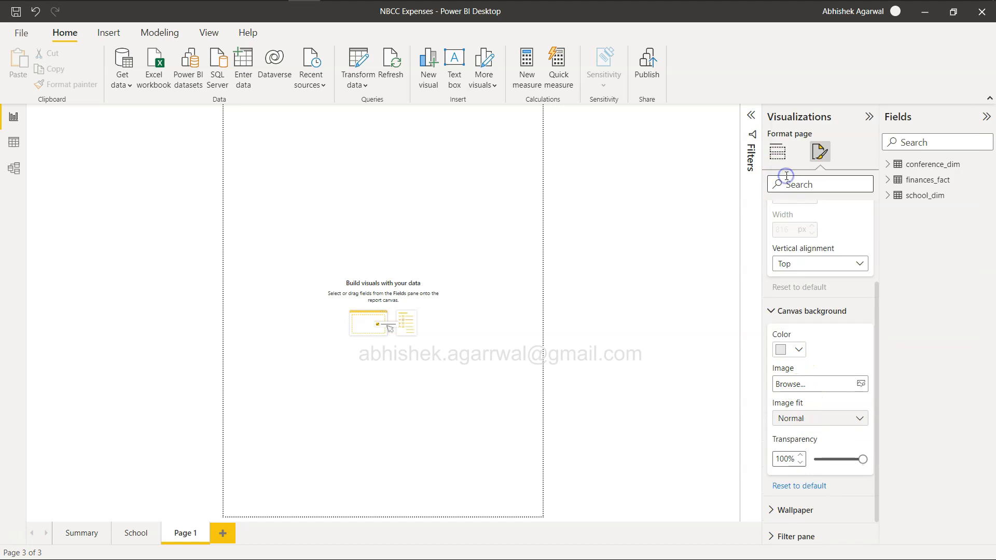
{"action": "scroll", "coordinate": [812, 373], "scroll_direction": "down", "scroll_amount": 1}
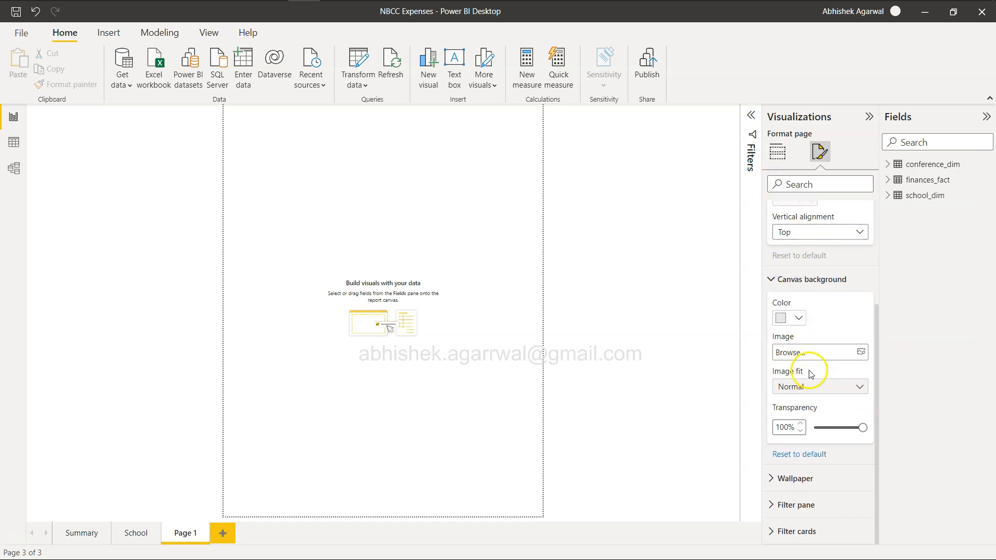
{"action": "mouse_move", "coordinate": [861, 428]}
{"action": "left_mouse_down"}
{"action": "mouse_move", "coordinate": [827, 427]}
{"action": "mouse_move", "coordinate": [844, 429]}
{"action": "left_mouse_up"}
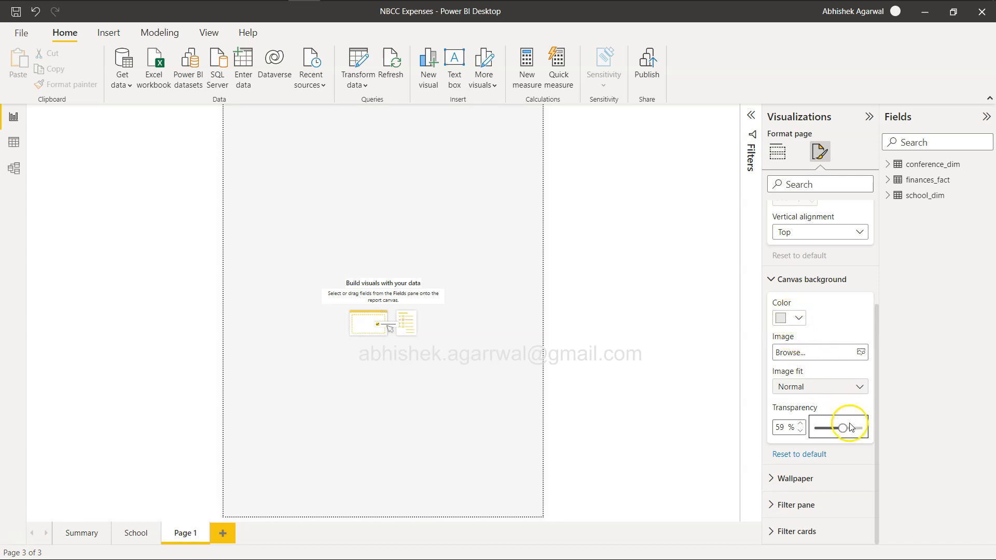
{"action": "left_click_drag", "start_coordinate": [844, 428], "coordinate": [879, 430]}
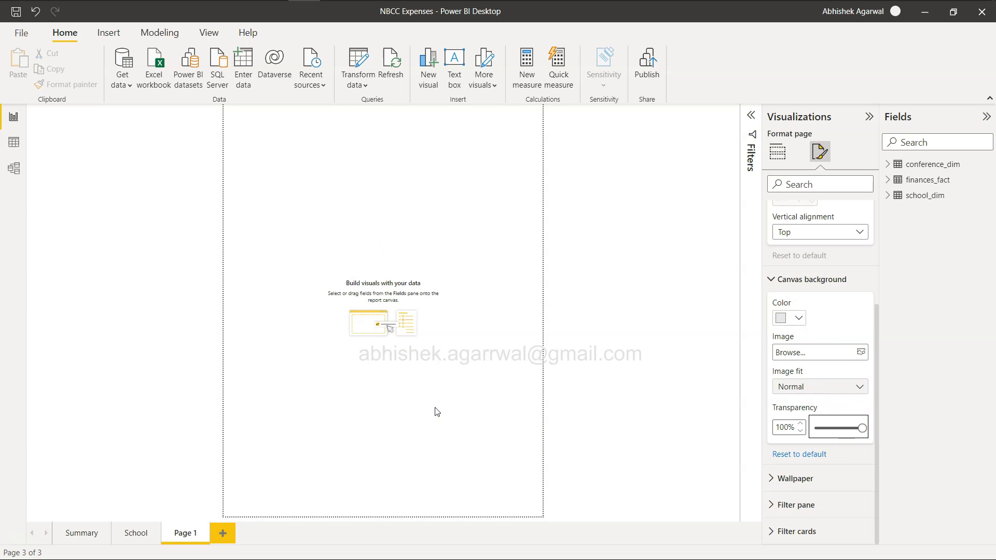
Step: Try black and a dark blue as the canvas background color
{"action": "left_click", "coordinate": [782, 317]}
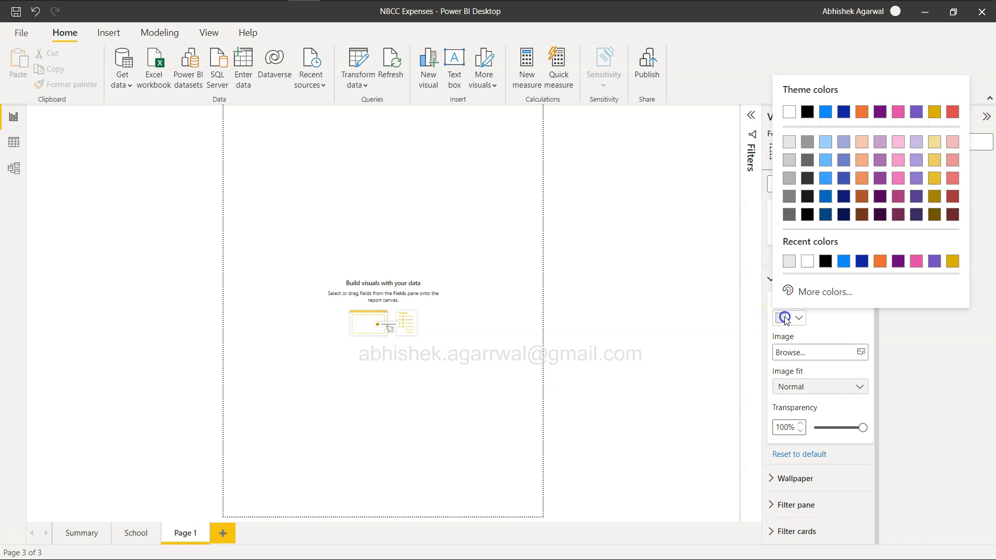
{"action": "left_click", "coordinate": [826, 262]}
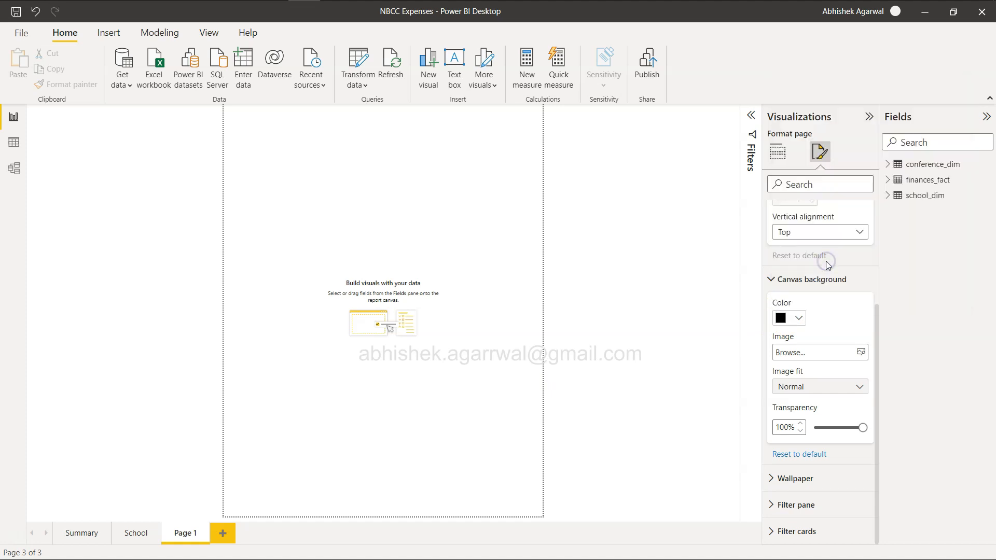
{"action": "left_click", "coordinate": [797, 319]}
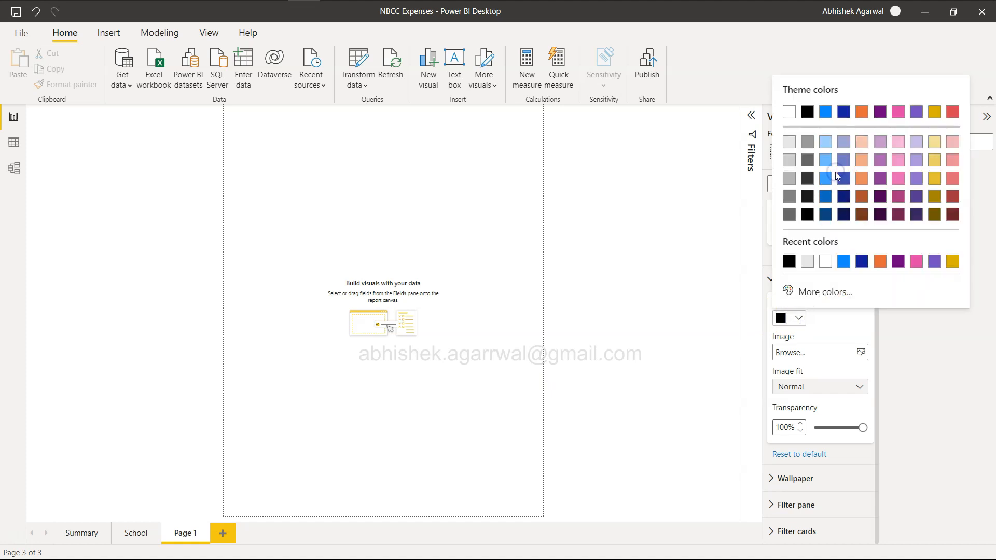
{"action": "left_click", "coordinate": [838, 177]}
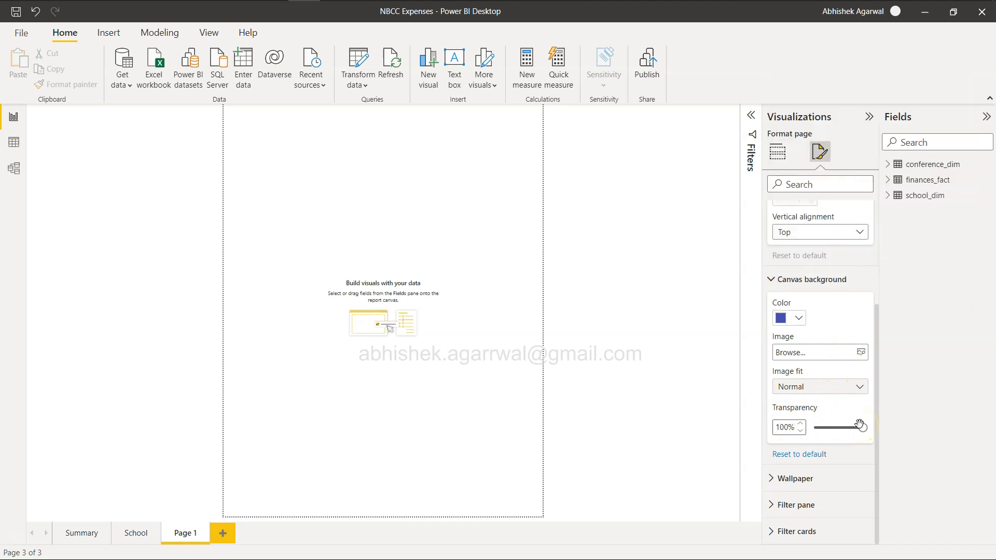
Step: Set the canvas background color to the lightest grey with 50% transparency
{"action": "left_click", "coordinate": [797, 309]}
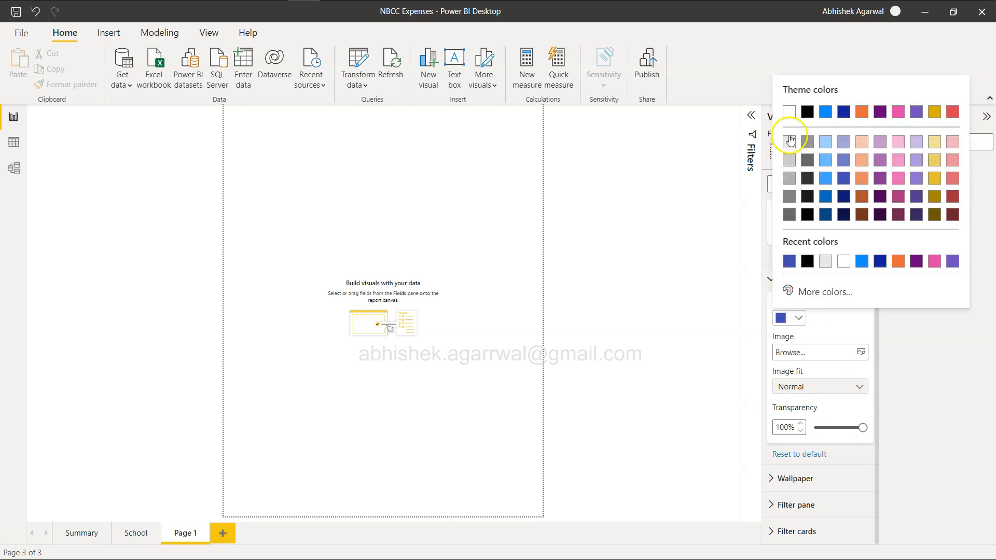
{"action": "left_click", "coordinate": [789, 137]}
{"action": "left_click_drag", "start_coordinate": [863, 427], "coordinate": [839, 428]}
{"action": "left_click", "coordinate": [800, 431]}
{"action": "left_click", "coordinate": [801, 431]}
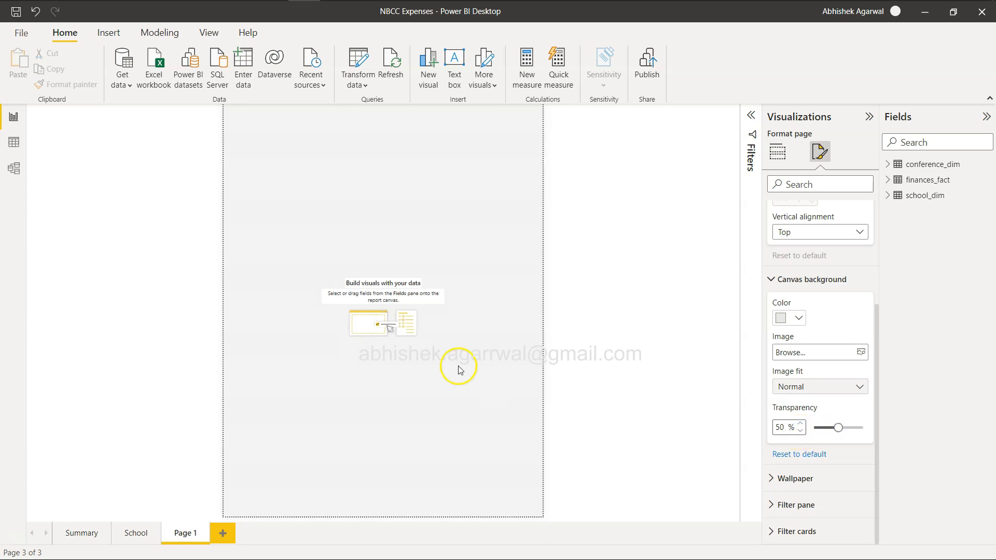
Step: Check the heading of the example report in the browser and add a text box to the blank Power BI page
{"action": "key", "text": "alt+Tab"}
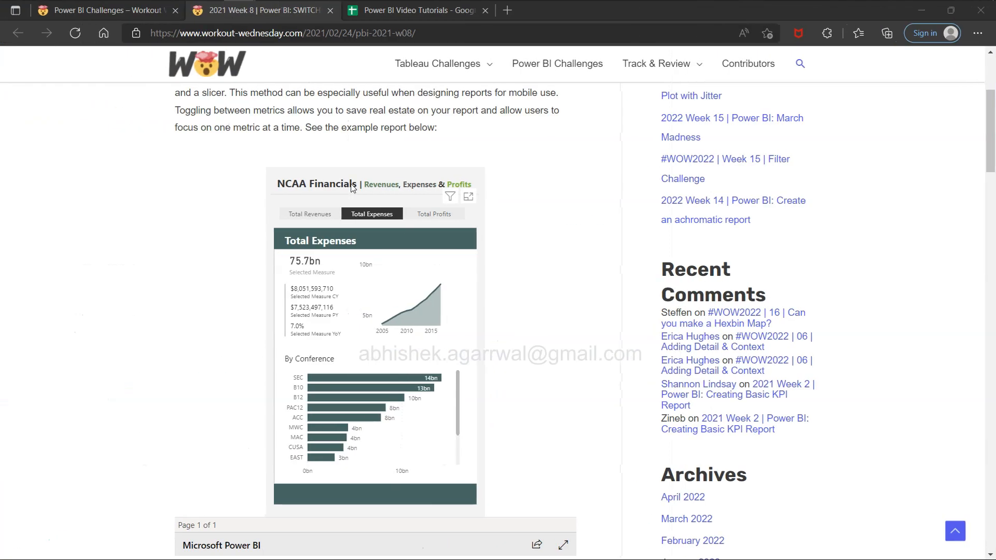
{"action": "key", "text": "alt+Tab"}
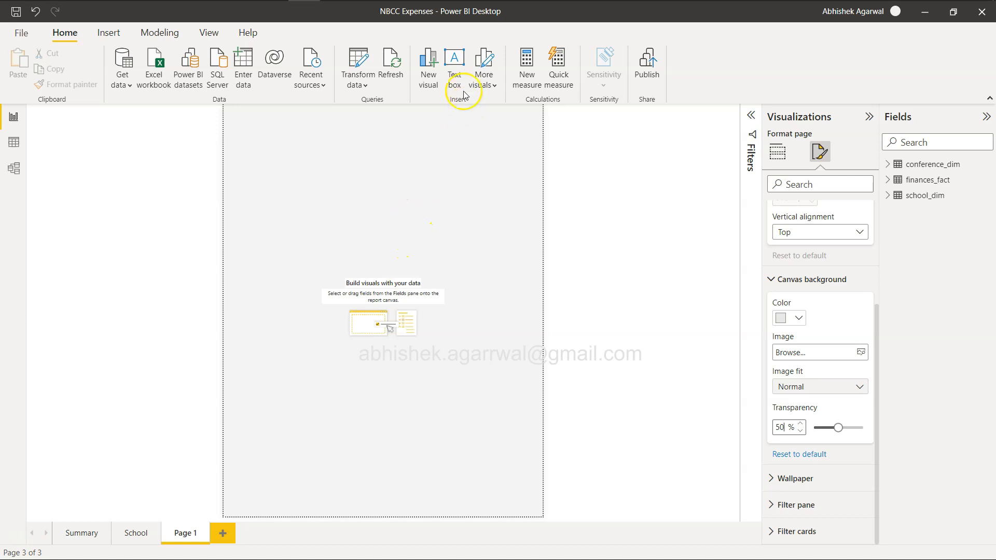
{"action": "left_click", "coordinate": [454, 65]}
{"action": "left_click", "coordinate": [307, 171]}
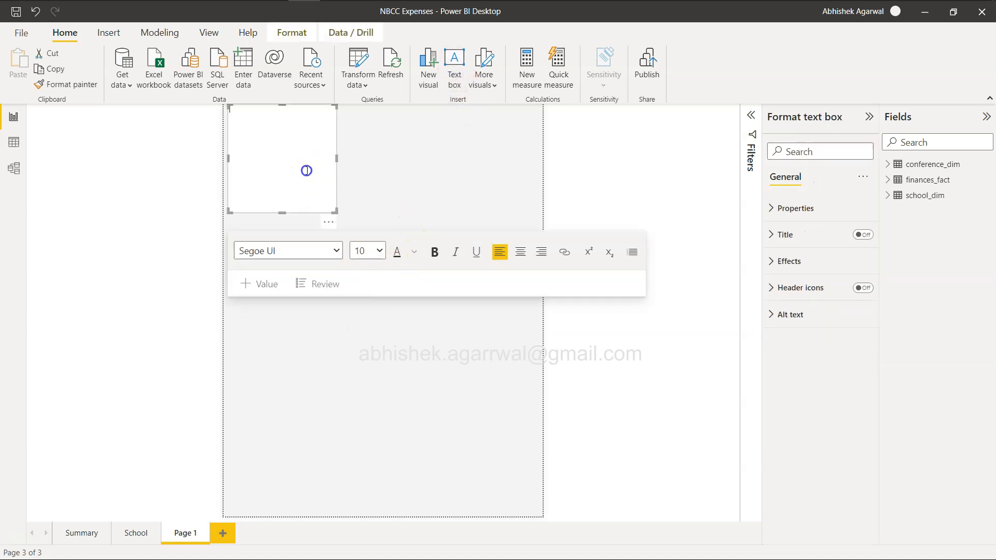
Step: Enter the heading "NCAA Financials | Revenues, Expenses & Profit" and resize the text box to a thin strip across the page
{"action": "key", "text": "alt+Tab"}
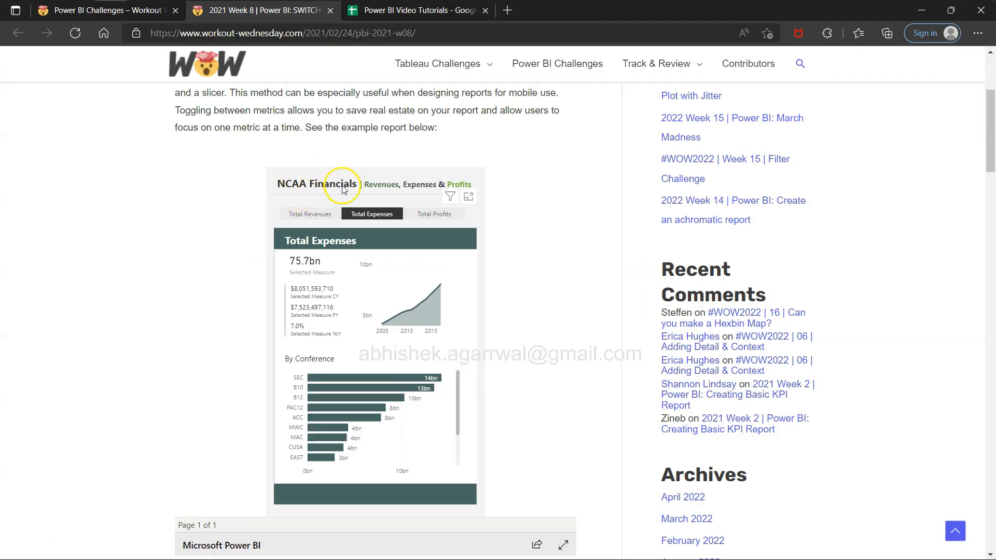
{"action": "key", "text": "alt+Tab"}
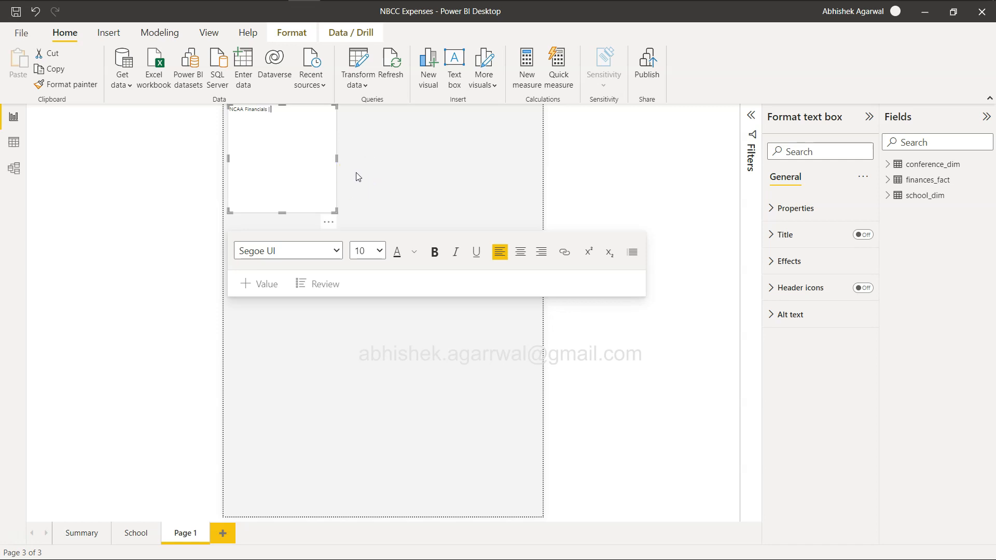
{"action": "key", "text": "alt+Tab"}
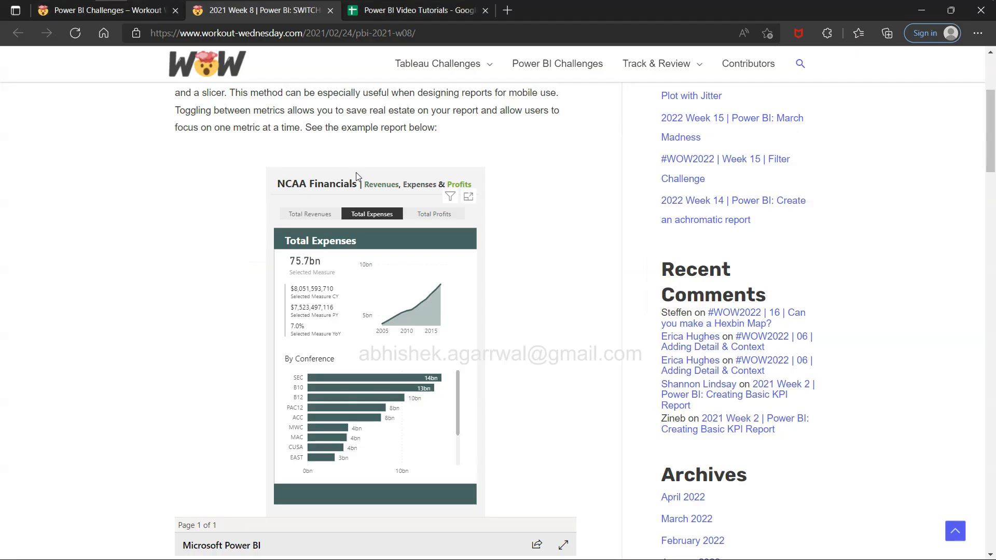
{"action": "key", "text": "alt+Tab"}
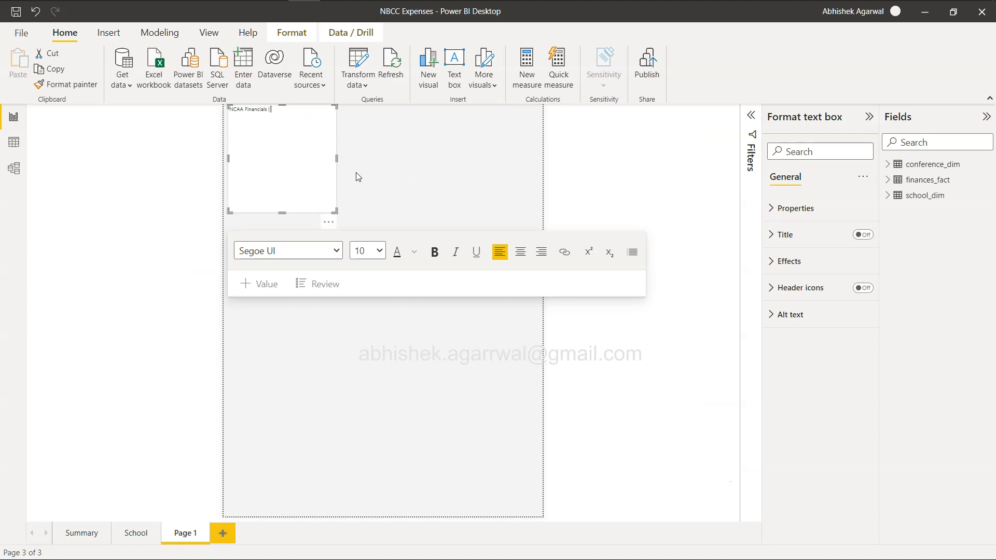
{"action": "type", "text": "Revenues, Expenses &"}
{"action": "left_click_drag", "start_coordinate": [337, 158], "coordinate": [538, 161]}
{"action": "left_click_drag", "start_coordinate": [383, 213], "coordinate": [382, 129]}
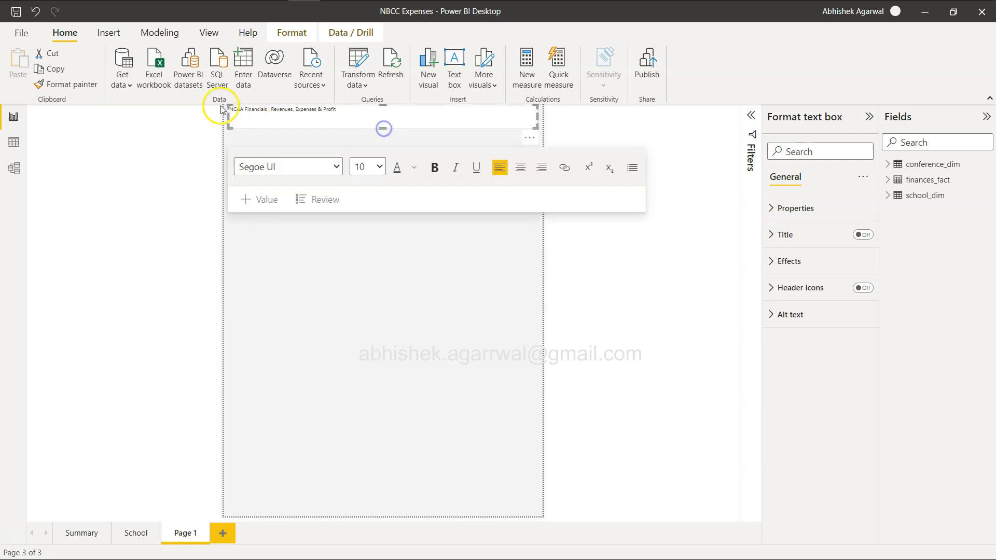
Step: Format "NCAA Financials" in the heading as bold with font size 28
{"action": "left_click_drag", "start_coordinate": [267, 109], "coordinate": [230, 109]}
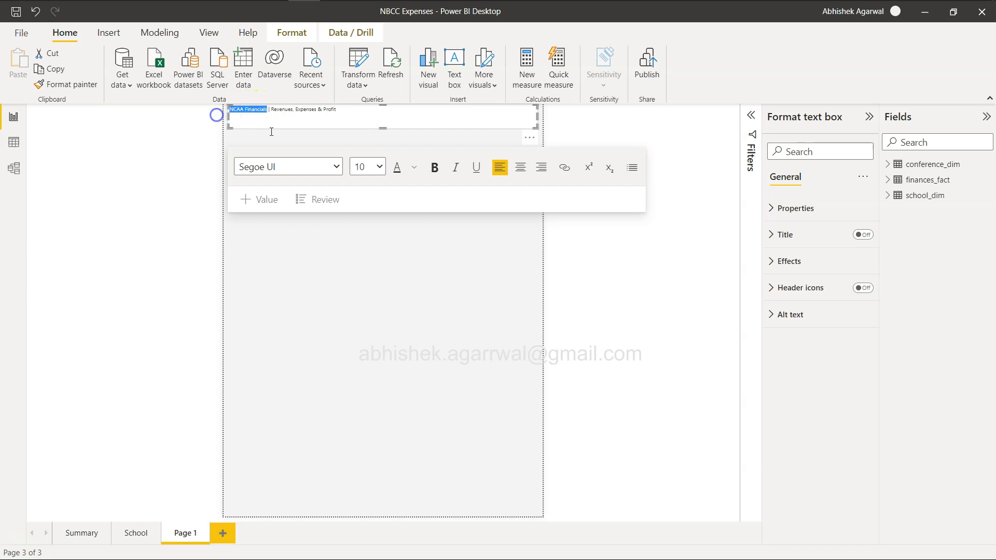
{"action": "left_click", "coordinate": [381, 166]}
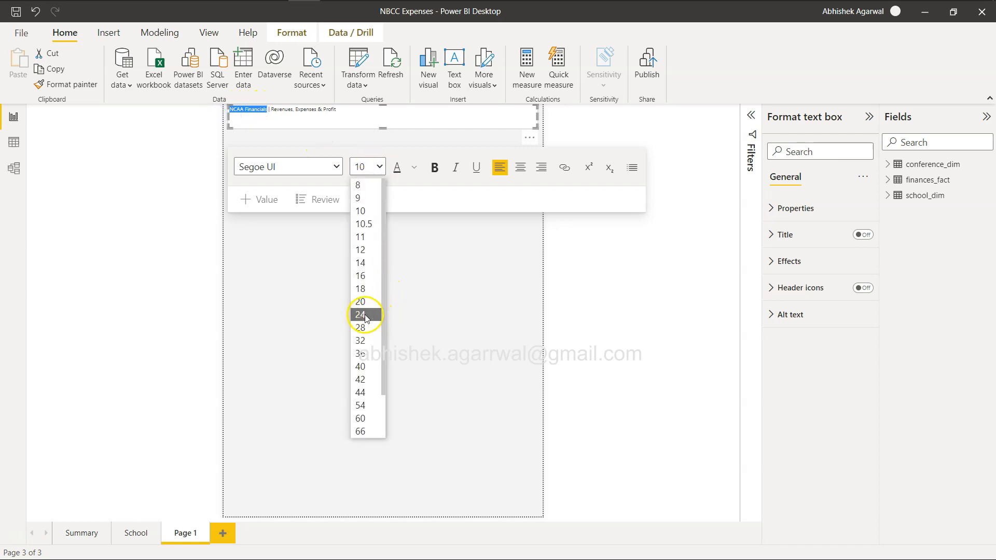
{"action": "left_click", "coordinate": [365, 314]}
{"action": "left_click", "coordinate": [381, 166]}
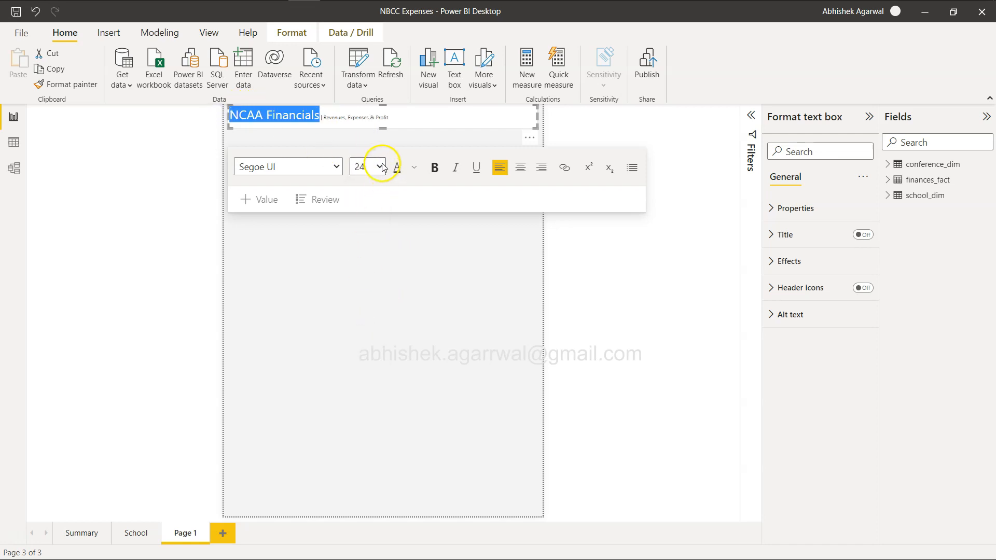
{"action": "left_click", "coordinate": [375, 329]}
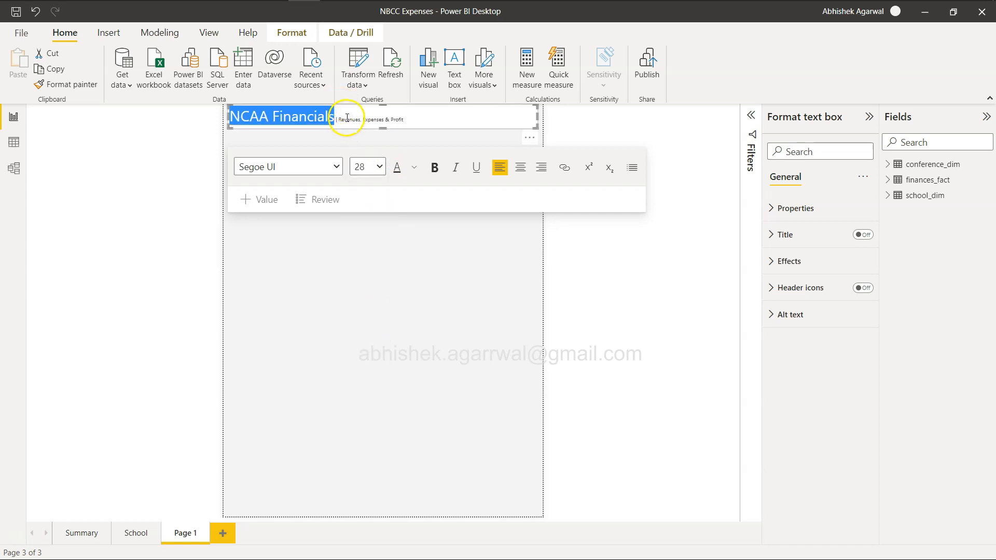
{"action": "left_click", "coordinate": [432, 168]}
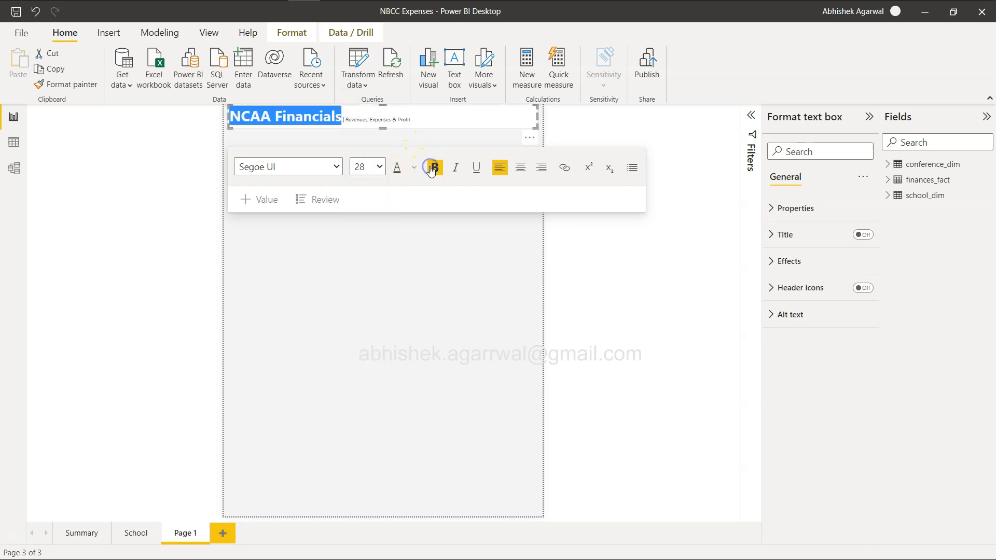
Step: Set the font size of the "|" separator in the heading to 24
{"action": "left_click", "coordinate": [344, 119]}
{"action": "left_click", "coordinate": [380, 167]}
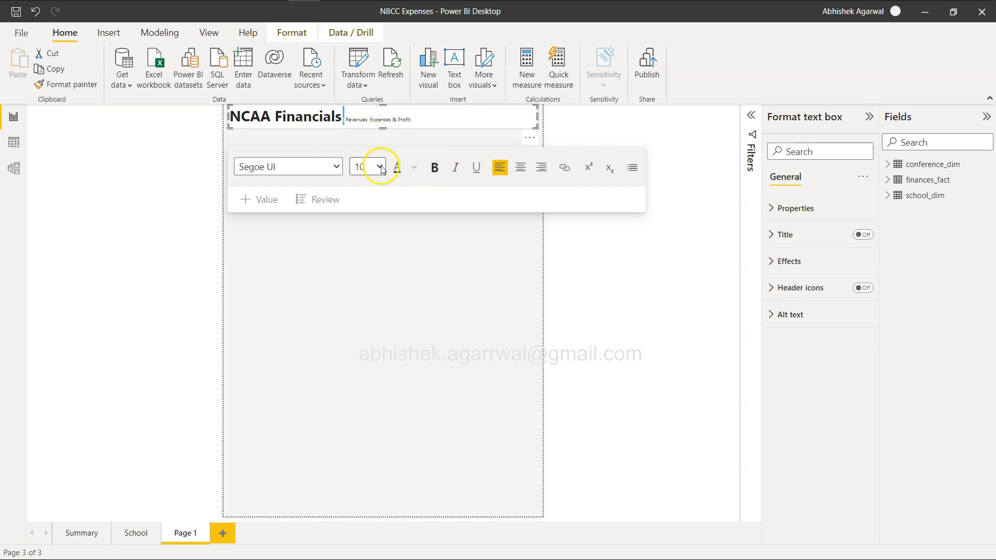
{"action": "left_click", "coordinate": [374, 354]}
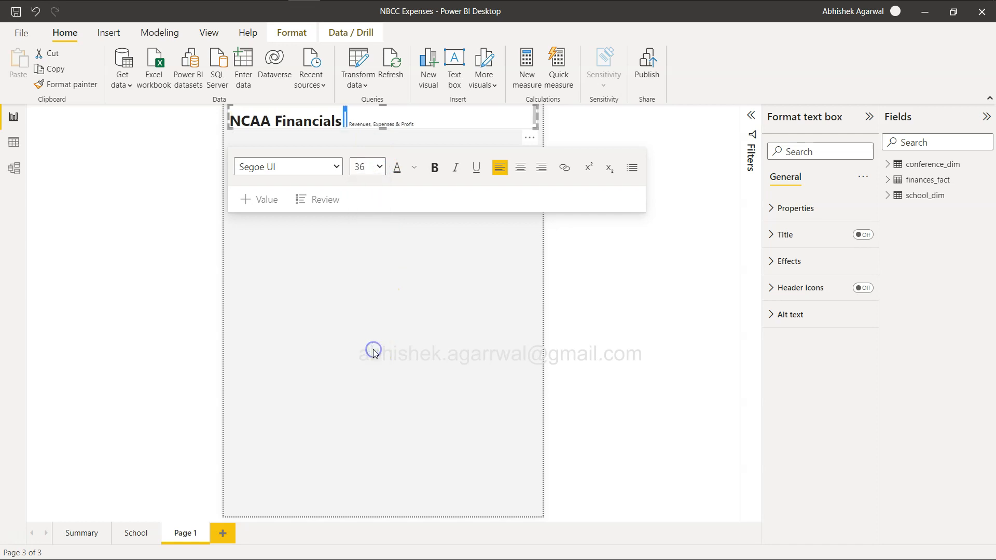
{"action": "left_click", "coordinate": [379, 166]}
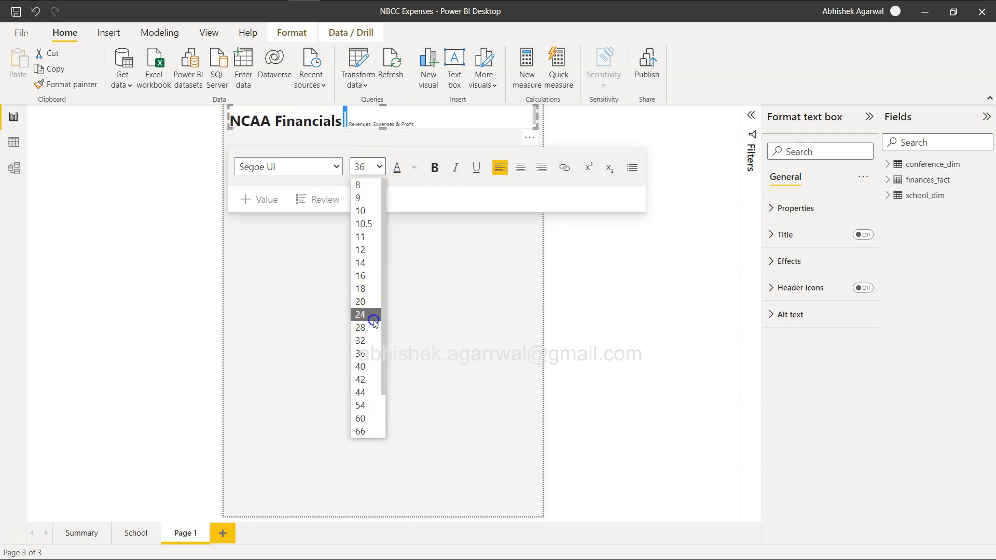
{"action": "left_click", "coordinate": [374, 315]}
{"action": "left_click", "coordinate": [337, 116]}
Step: Set the font size of "Revenues, Expenses & Profit" in the heading to 20
{"action": "left_click", "coordinate": [354, 119]}
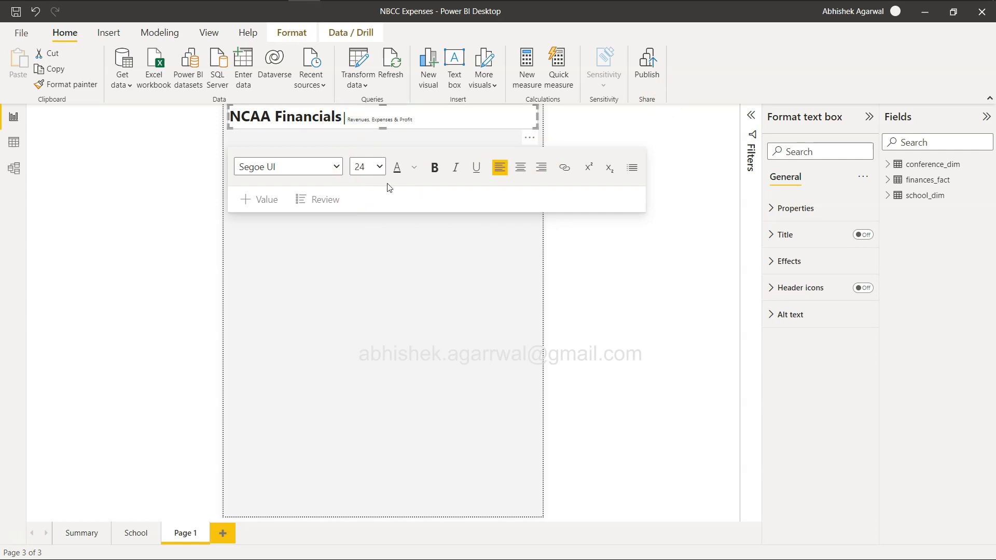
{"action": "key", "text": "shift+Right"}
{"action": "key", "text": "shift+Right"}
{"action": "key", "text": "shift+Right"}
{"action": "key", "text": "shift+Right"}
{"action": "key", "text": "shift+Right"}
{"action": "key", "text": "shift+Right"}
{"action": "key", "text": "shift+Right"}
{"action": "key", "text": "shift+Right"}
{"action": "key", "text": "shift+Right"}
{"action": "key", "text": "shift+Right"}
{"action": "key", "text": "shift+Right"}
{"action": "key", "text": "shift+Right"}
{"action": "key", "text": "shift+Right"}
{"action": "key", "text": "shift+Right"}
{"action": "key", "text": "shift+Right"}
{"action": "key", "text": "shift+Right"}
{"action": "key", "text": "shift+Right"}
{"action": "key", "text": "shift+Right"}
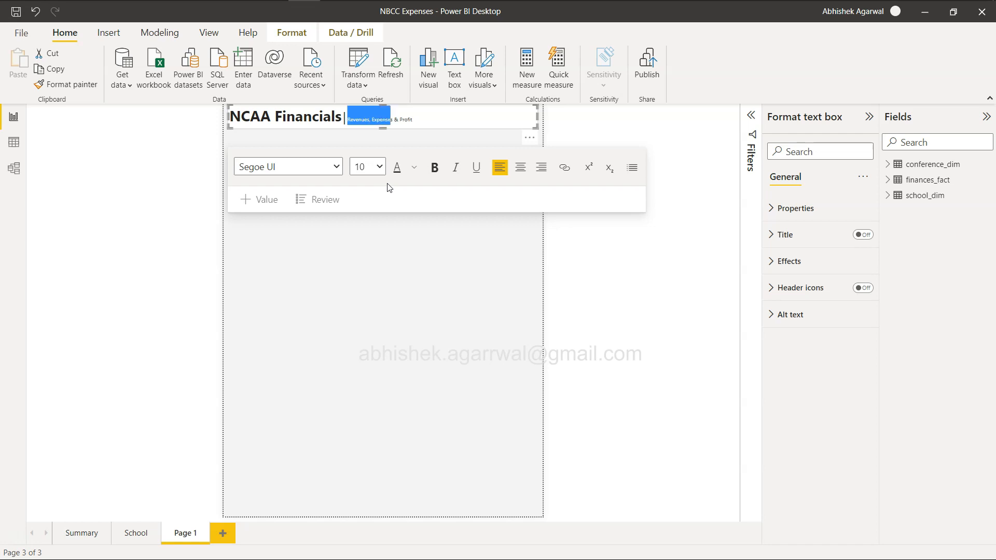
{"action": "left_click", "coordinate": [381, 167]}
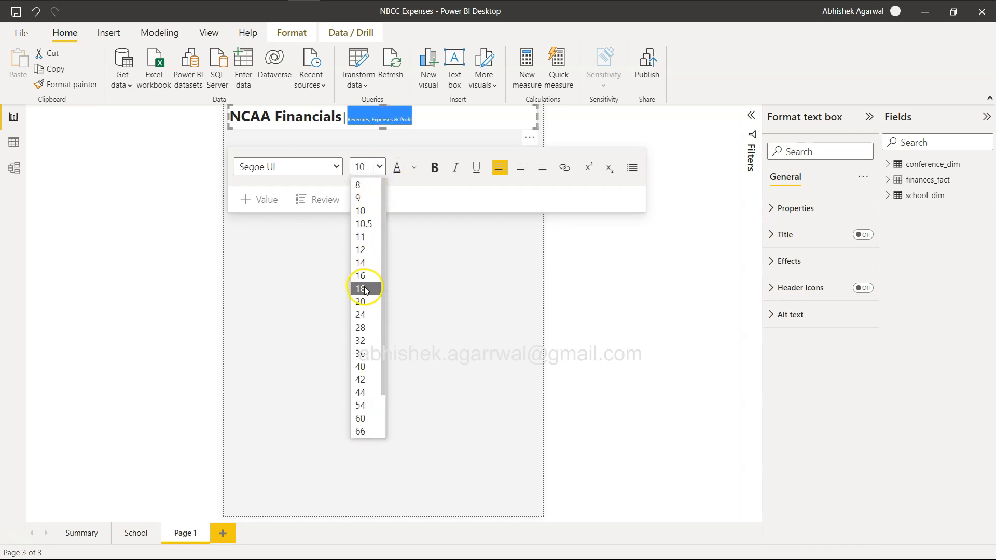
{"action": "left_click", "coordinate": [364, 288]}
{"action": "left_click", "coordinate": [380, 167]}
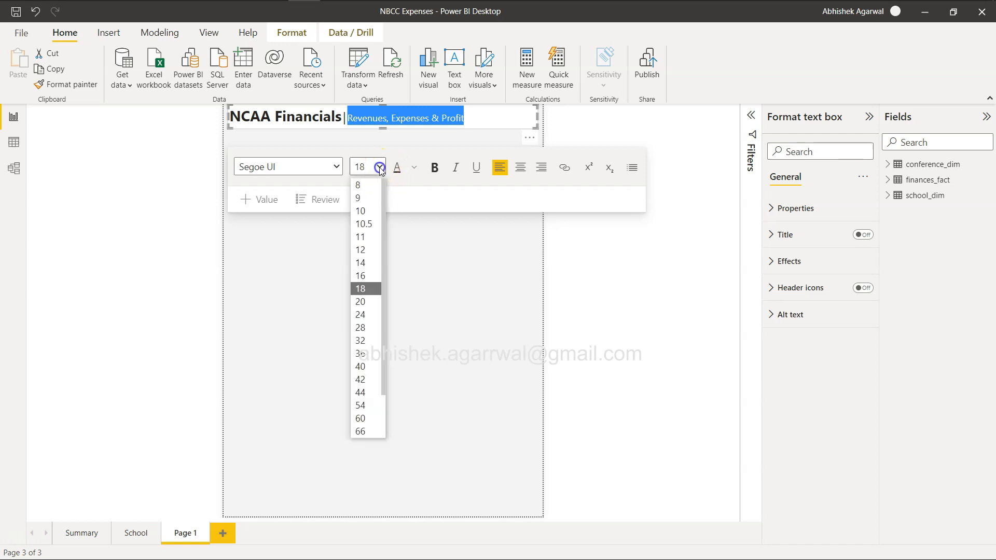
{"action": "left_click", "coordinate": [365, 300]}
{"action": "left_click", "coordinate": [395, 123]}
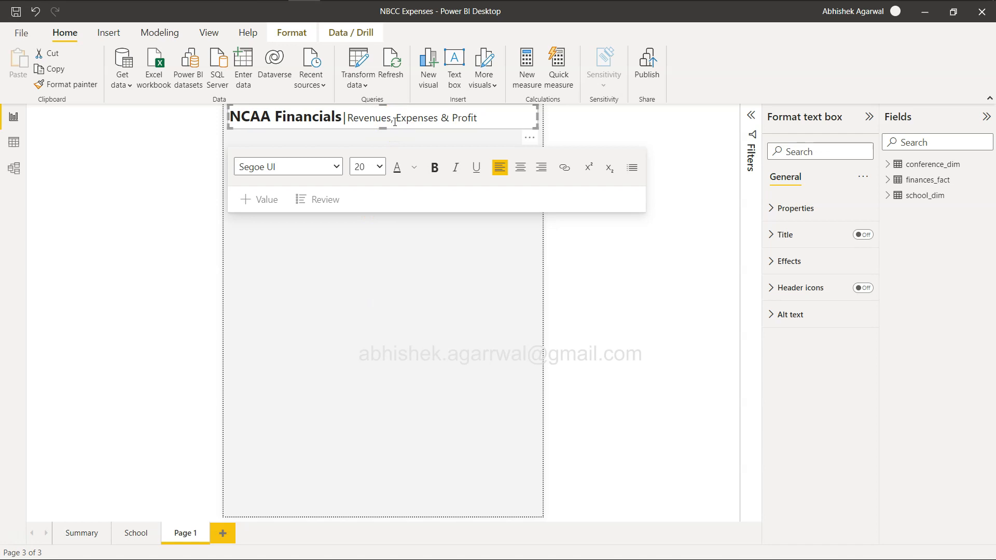
Step: Check the word colors in the example report's heading and color "Revenues" with the darkest shade of the theme's light blue
{"action": "key", "text": "alt+Tab"}
{"action": "key", "text": "alt+Tab"}
{"action": "left_click", "coordinate": [384, 191]}
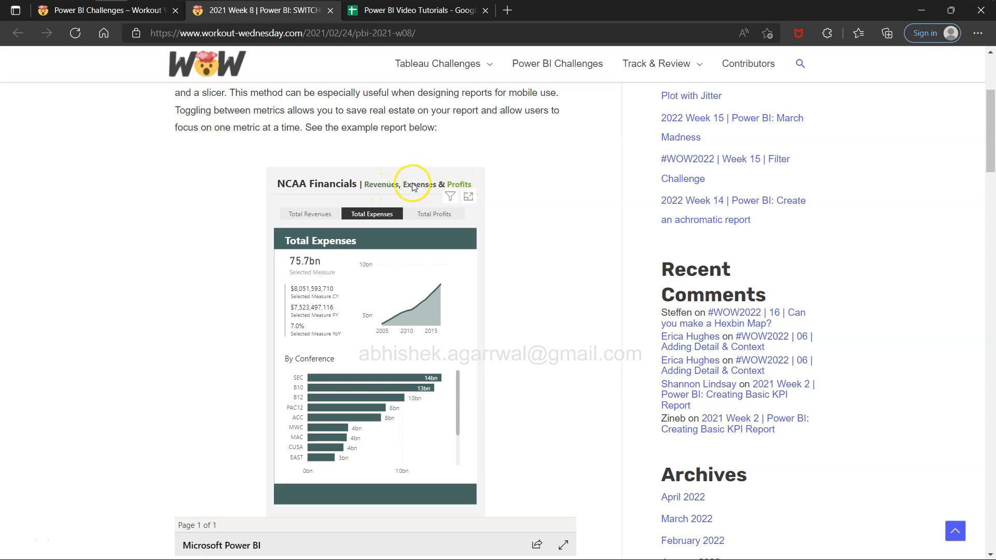
{"action": "key", "text": "alt+Tab"}
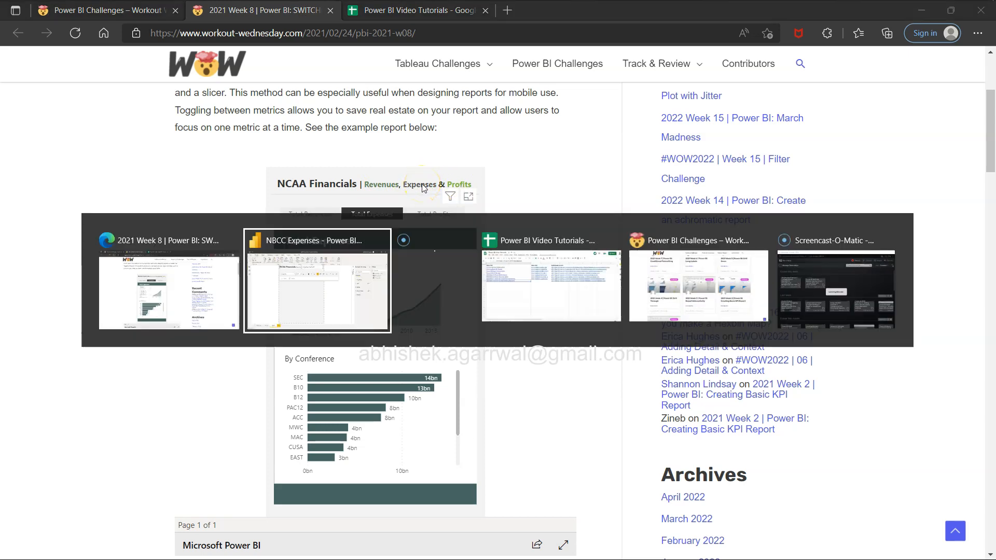
{"action": "left_click_drag", "start_coordinate": [347, 117], "coordinate": [393, 117]}
{"action": "left_click", "coordinate": [414, 167]}
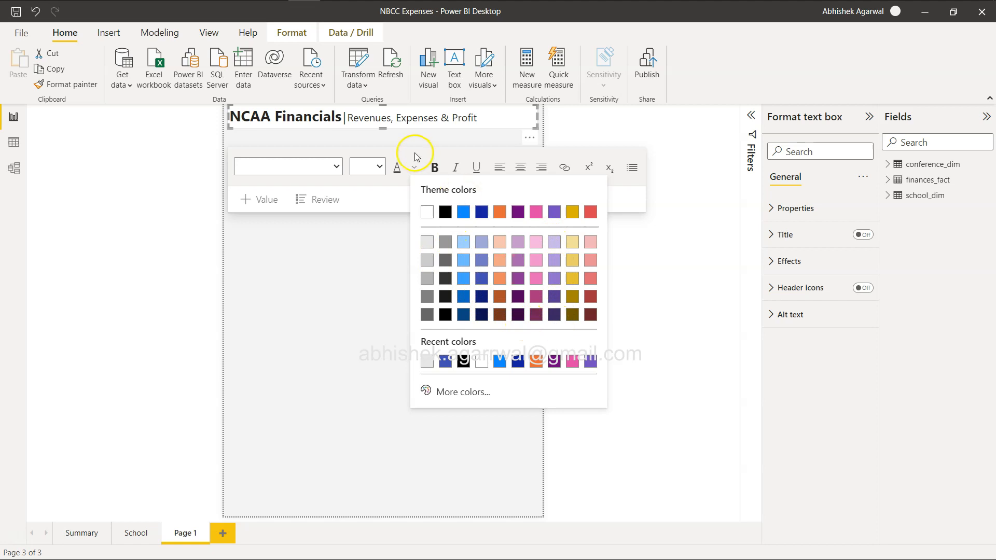
{"action": "left_click", "coordinate": [352, 116]}
{"action": "left_click_drag", "start_coordinate": [352, 116], "coordinate": [389, 119]}
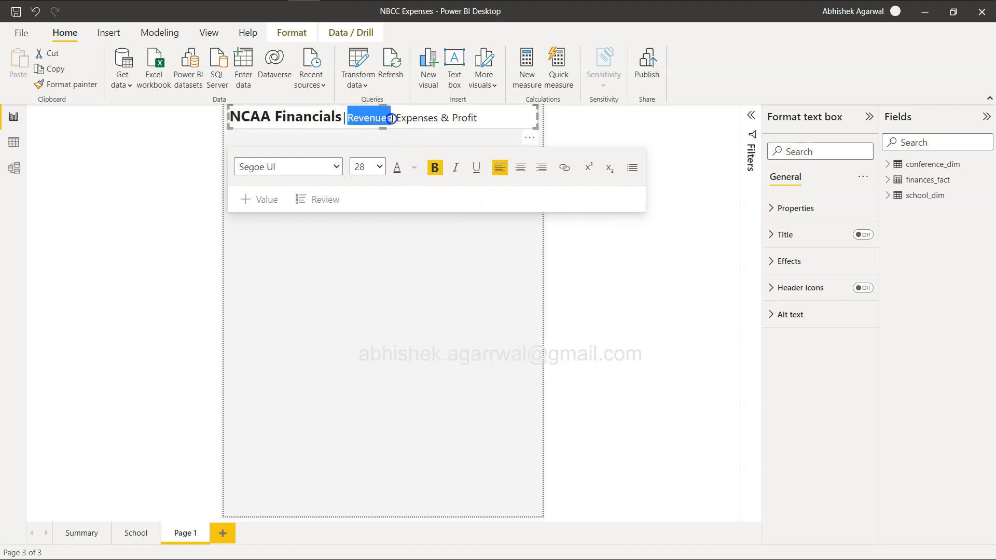
{"action": "left_click", "coordinate": [414, 167]}
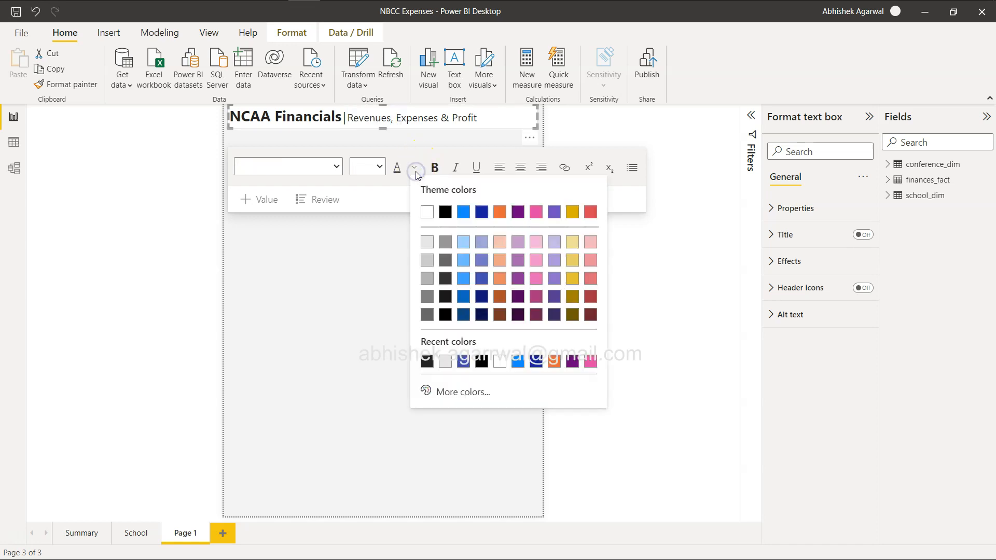
{"action": "left_click", "coordinate": [463, 315]}
Step: Color the word "Profit" in the heading with the second-darkest shade of the theme's light blue
{"action": "left_click_drag", "start_coordinate": [453, 118], "coordinate": [478, 117]}
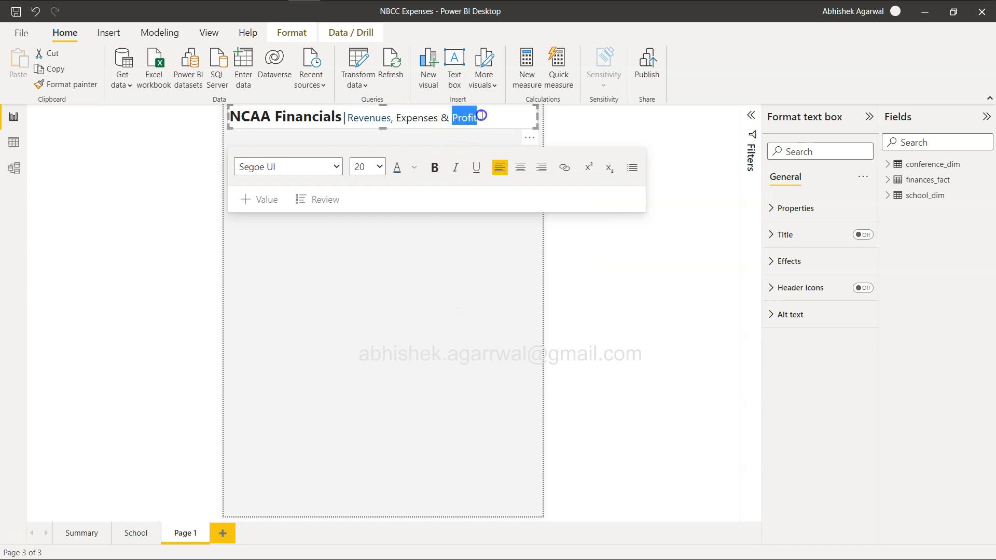
{"action": "left_click", "coordinate": [416, 171]}
{"action": "left_click", "coordinate": [462, 296]}
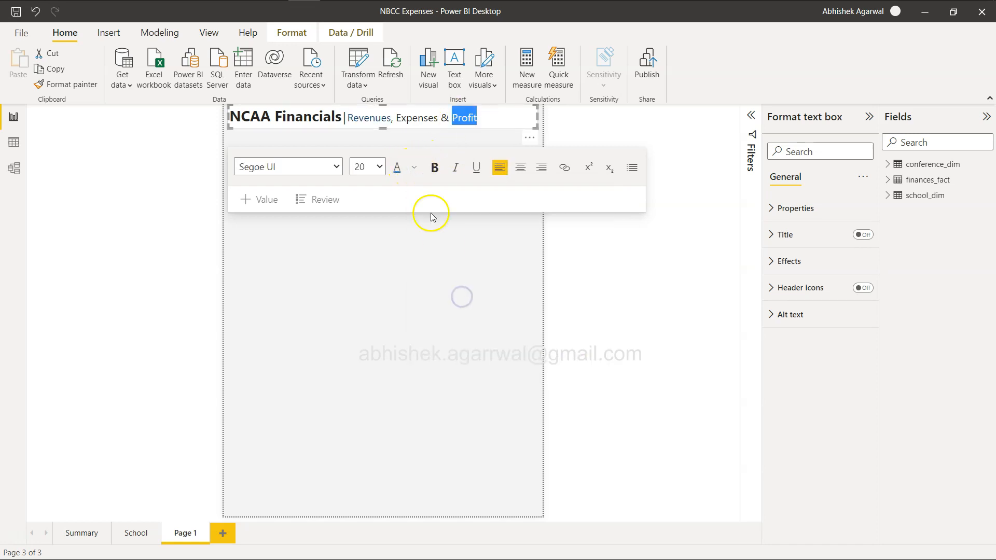
Step: Color the word "Expenses" in the heading with the second-darkest shade of the theme's dark blue
{"action": "left_click", "coordinate": [405, 118]}
{"action": "left_click_drag", "start_coordinate": [397, 118], "coordinate": [440, 117]}
{"action": "left_click", "coordinate": [413, 167]}
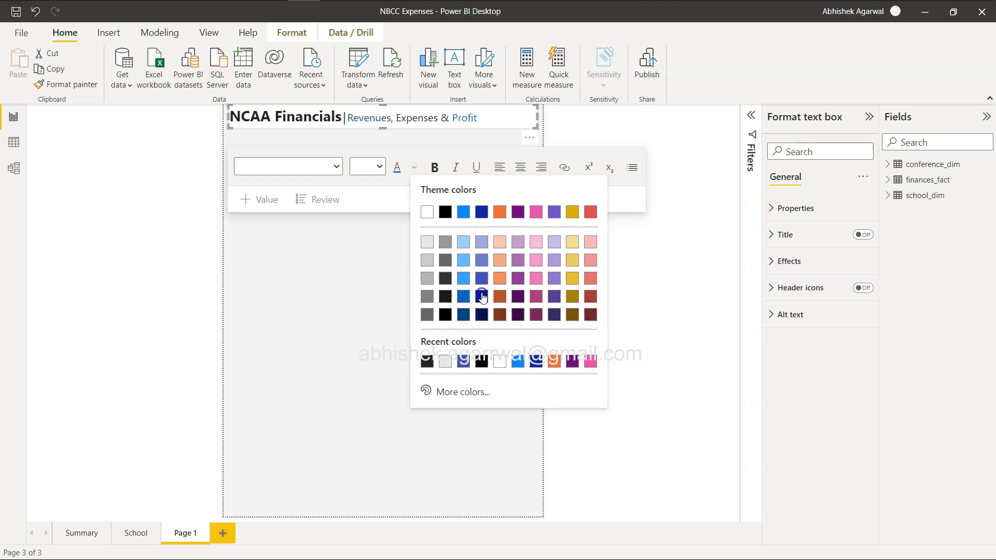
{"action": "left_click", "coordinate": [481, 294]}
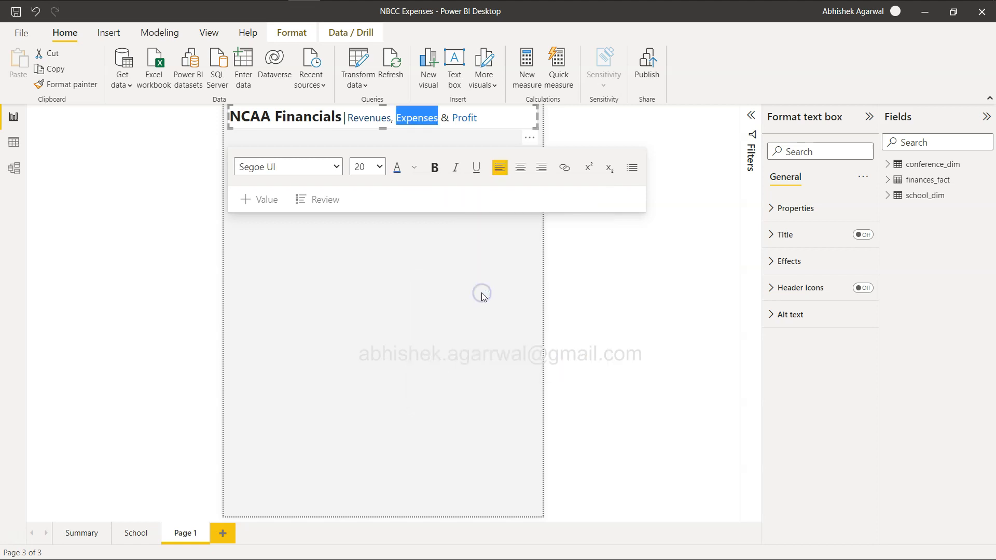
{"action": "left_click", "coordinate": [435, 116]}
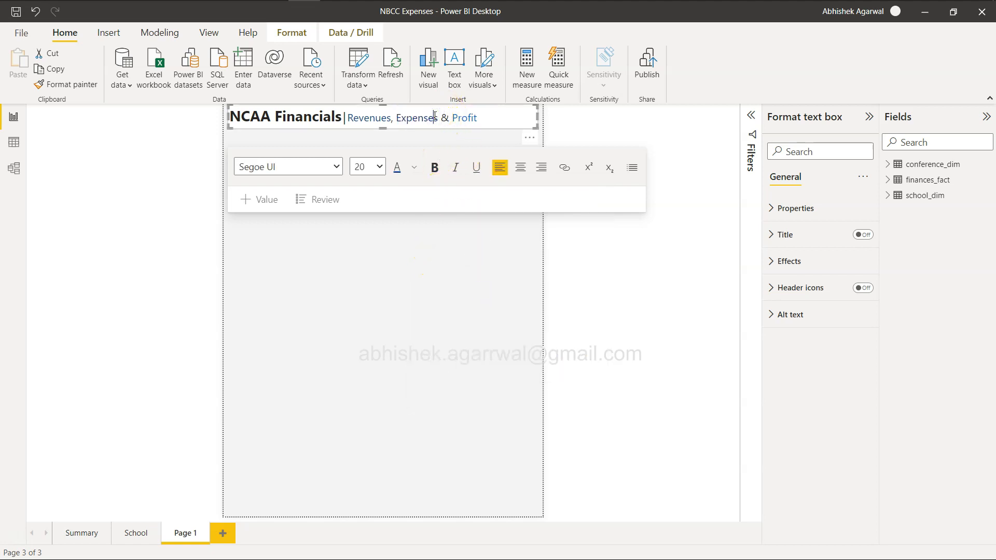
Step: Make "Revenues, Expenses & Profit" bold and compare the heading with the example report in the browser
{"action": "left_click", "coordinate": [375, 118]}
{"action": "left_click_drag", "start_coordinate": [347, 118], "coordinate": [476, 120]}
{"action": "left_click", "coordinate": [434, 167]}
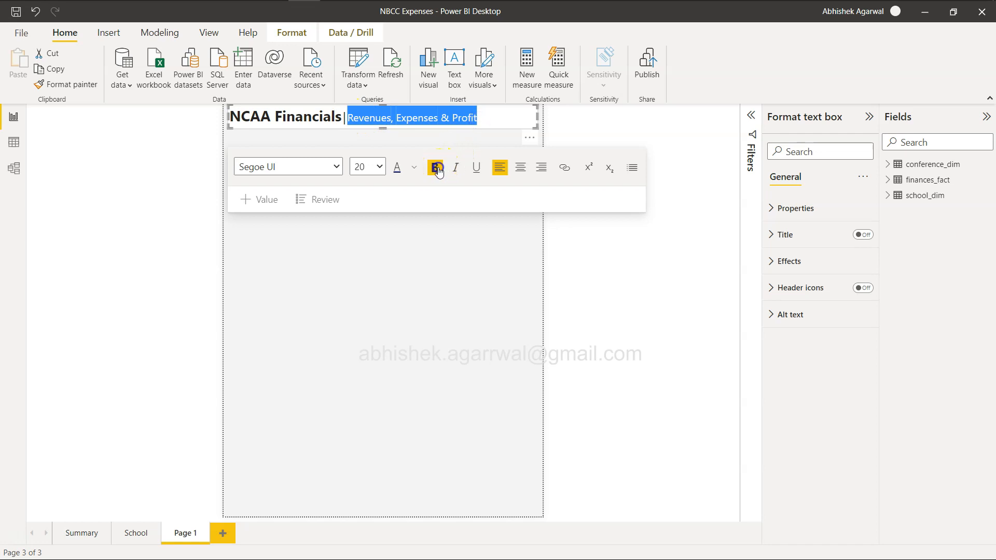
{"action": "left_click", "coordinate": [490, 122]}
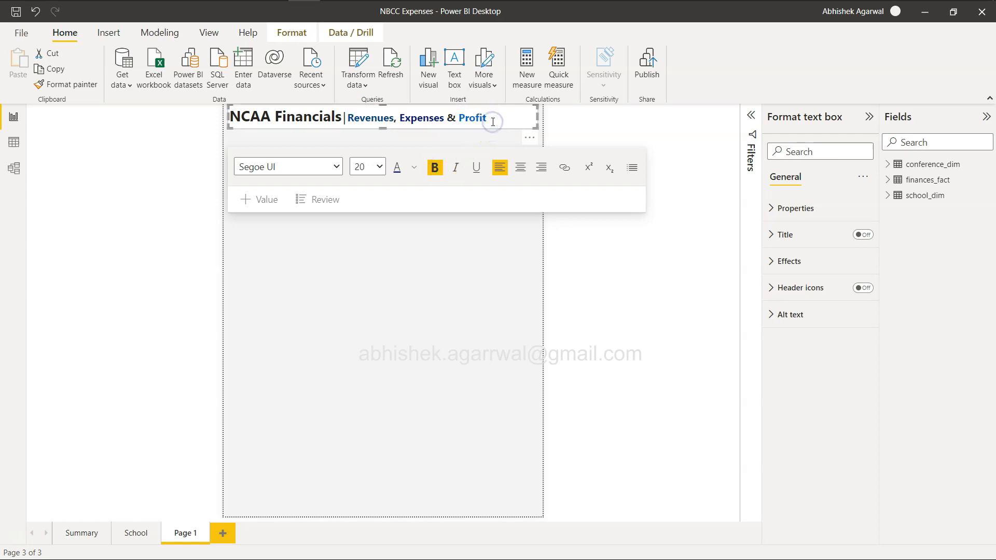
{"action": "left_click", "coordinate": [471, 138]}
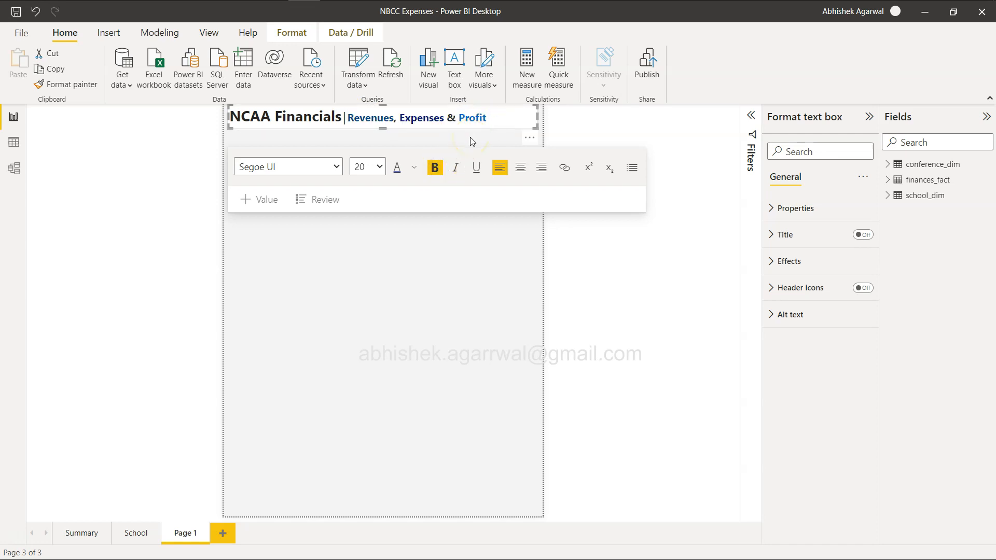
{"action": "key", "text": "alt+Tab"}
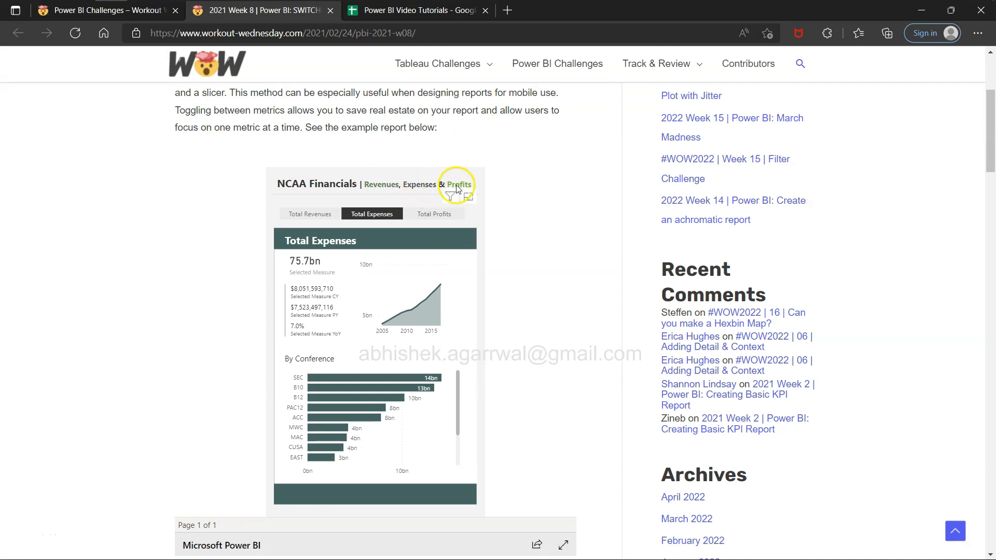
Step: Center-align the whole "NCAA Financials | Revenues, Expenses & Profit" heading within its text box
{"action": "key", "text": "alt+Tab"}
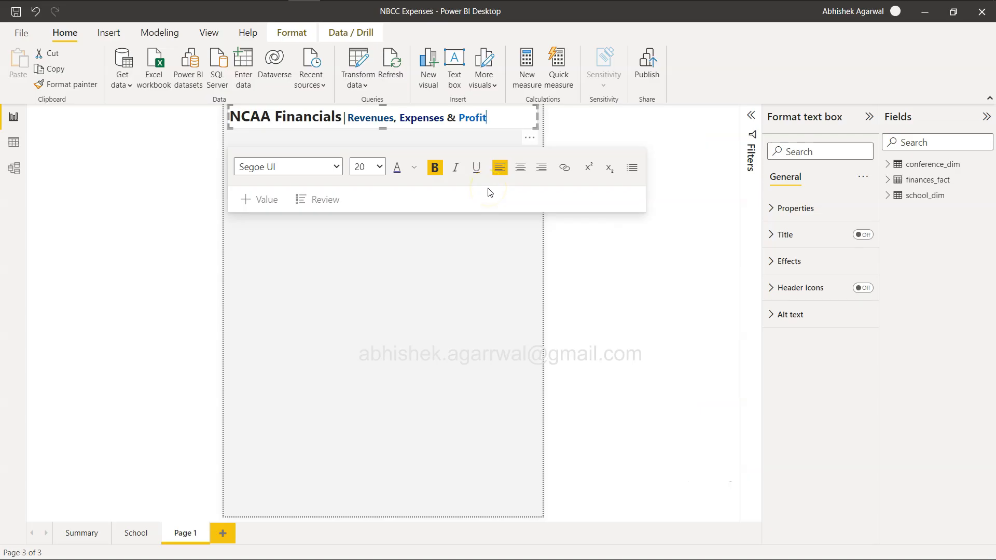
{"action": "key", "text": "alt+Tab"}
{"action": "key", "text": "alt+Tab"}
{"action": "key", "text": "ctrl+a"}
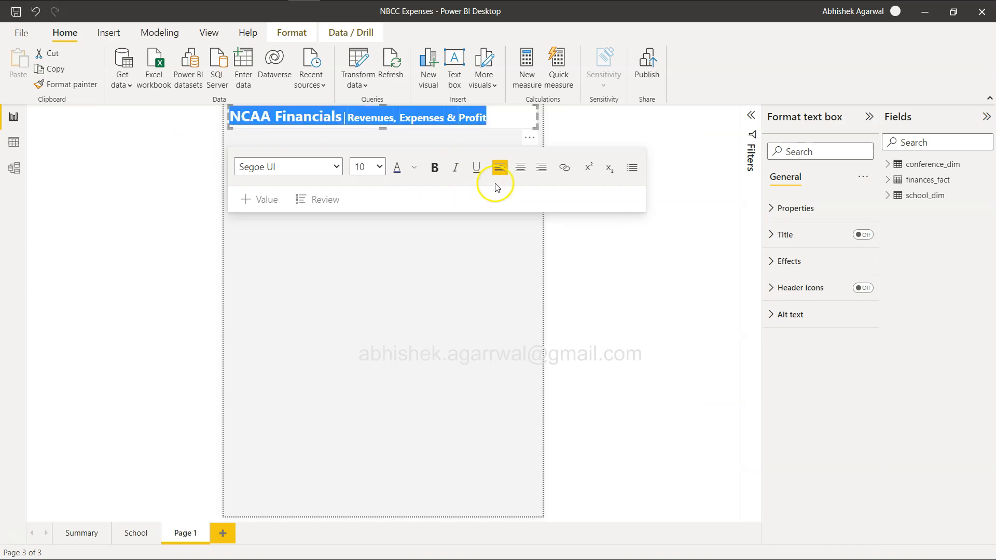
{"action": "left_click", "coordinate": [520, 167]}
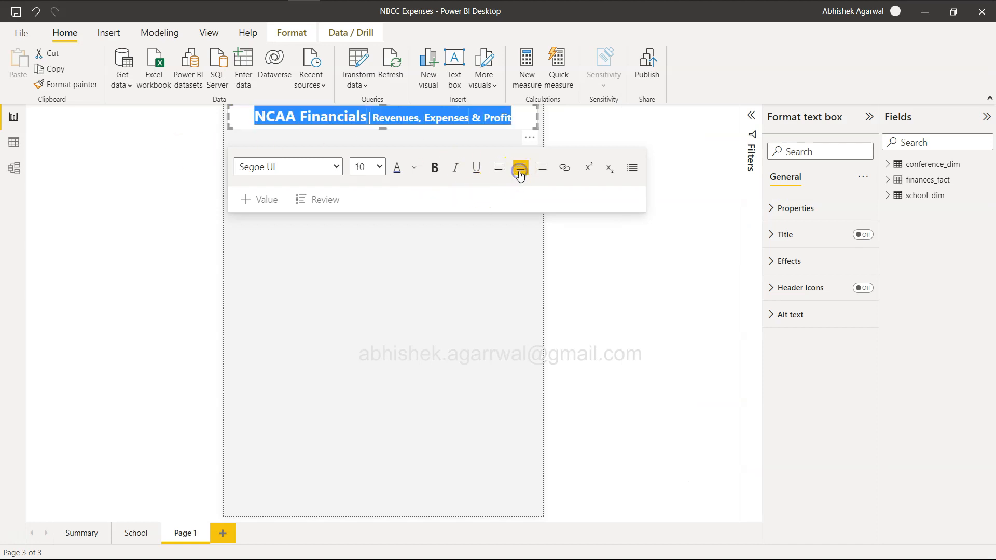
{"action": "left_click", "coordinate": [520, 116]}
{"action": "left_click", "coordinate": [622, 273]}
Step: Compare the heading with the example report and set the heading text box's background transparency to 100%
{"action": "key", "text": "alt+Tab"}
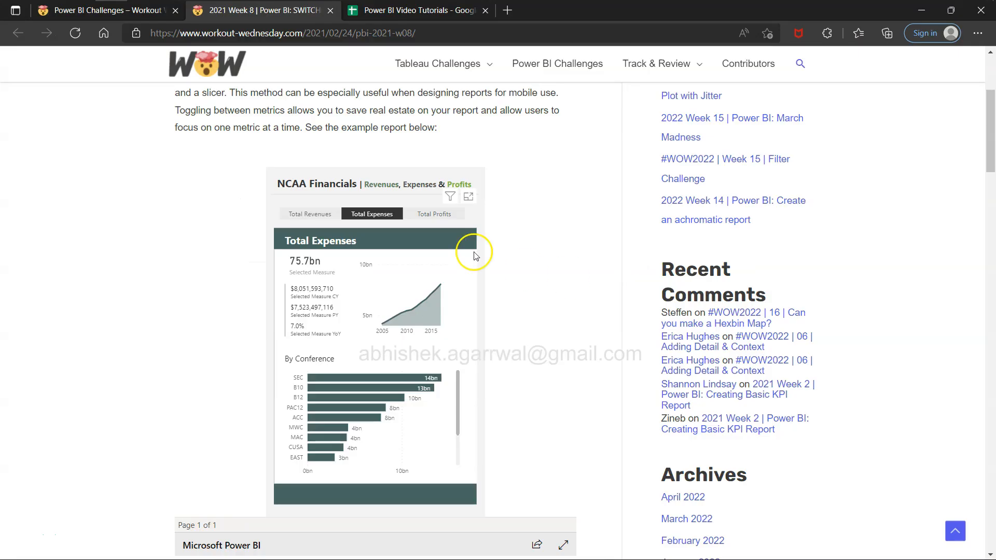
{"action": "key", "text": "alt+Tab"}
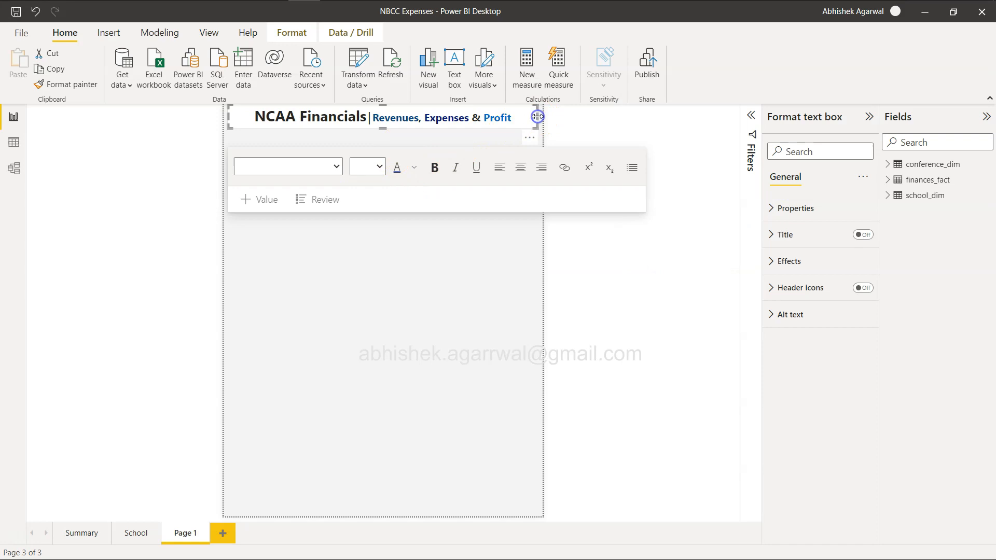
{"action": "left_click", "coordinate": [777, 261]}
{"action": "left_click_drag", "start_coordinate": [813, 360], "coordinate": [889, 358]}
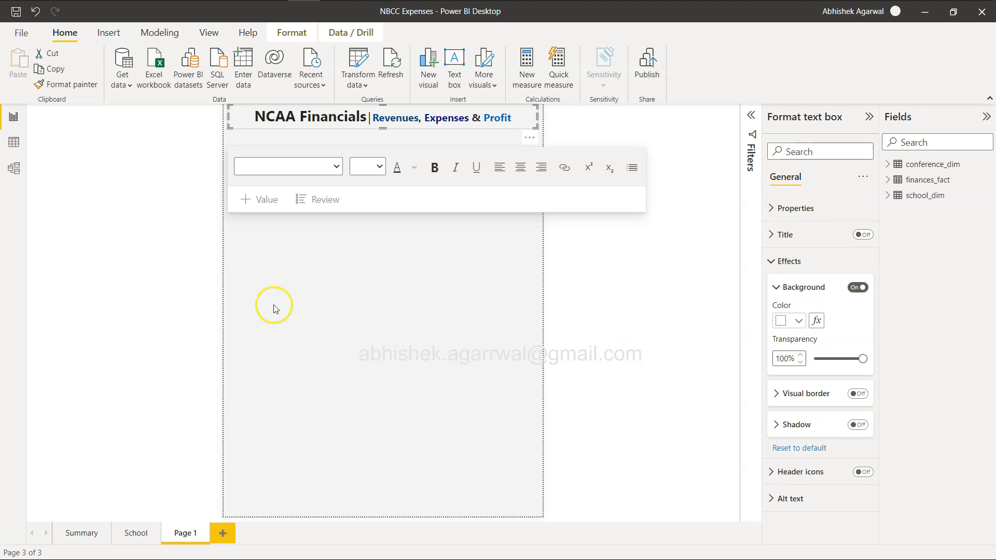
{"action": "left_click", "coordinate": [330, 307]}
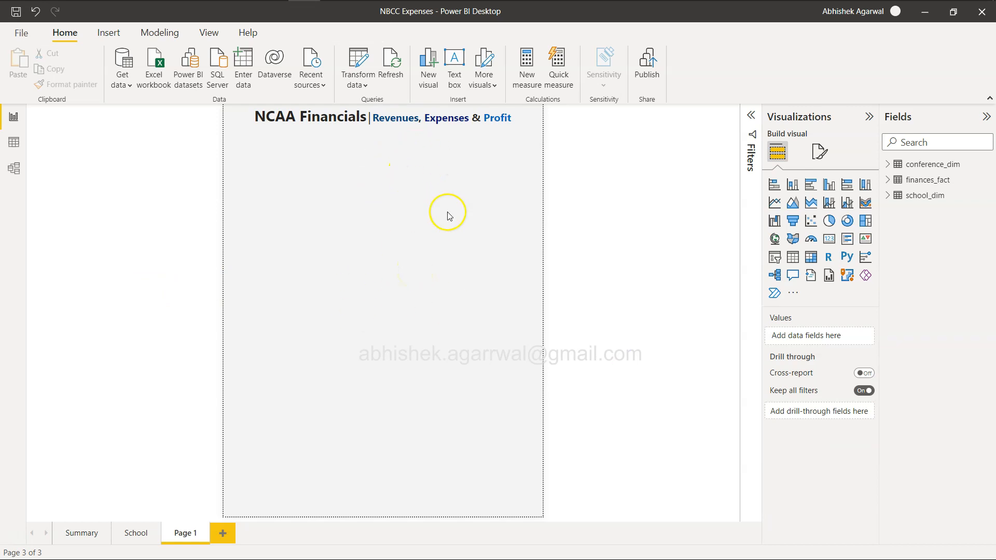
Step: Check the example report's header in the browser, and insert a horizontal line shape directly beneath the heading
{"action": "key", "text": "alt+Tab"}
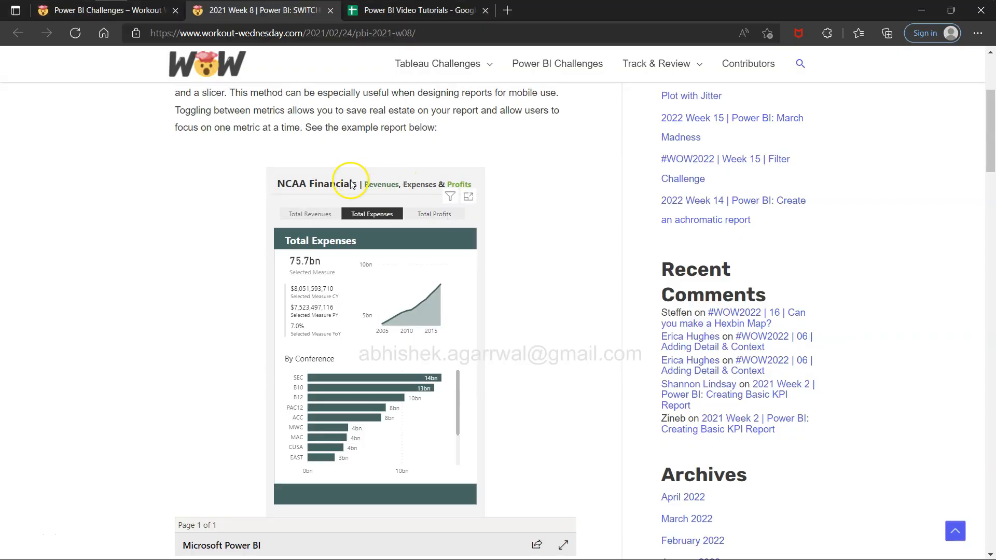
{"action": "key", "text": "alt+Tab"}
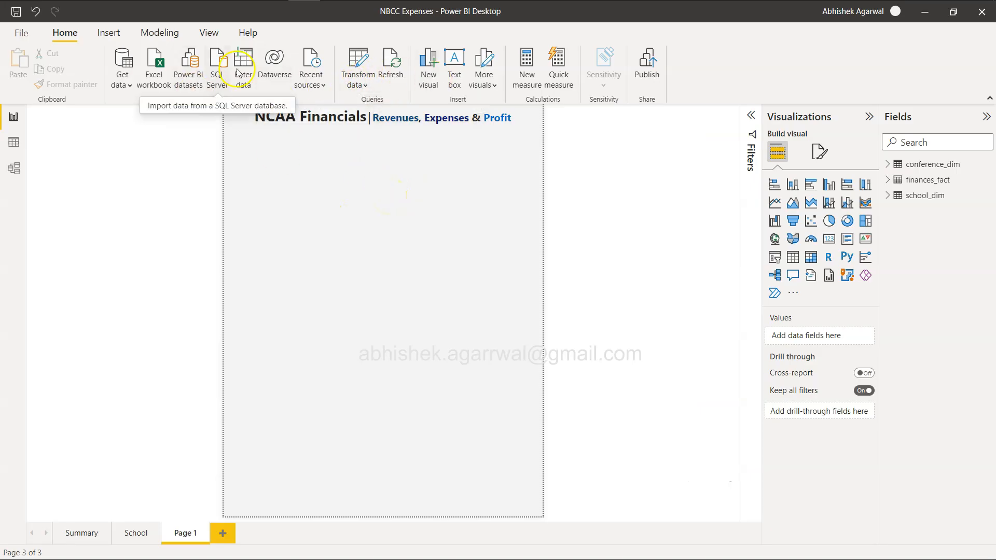
{"action": "left_click", "coordinate": [109, 32]}
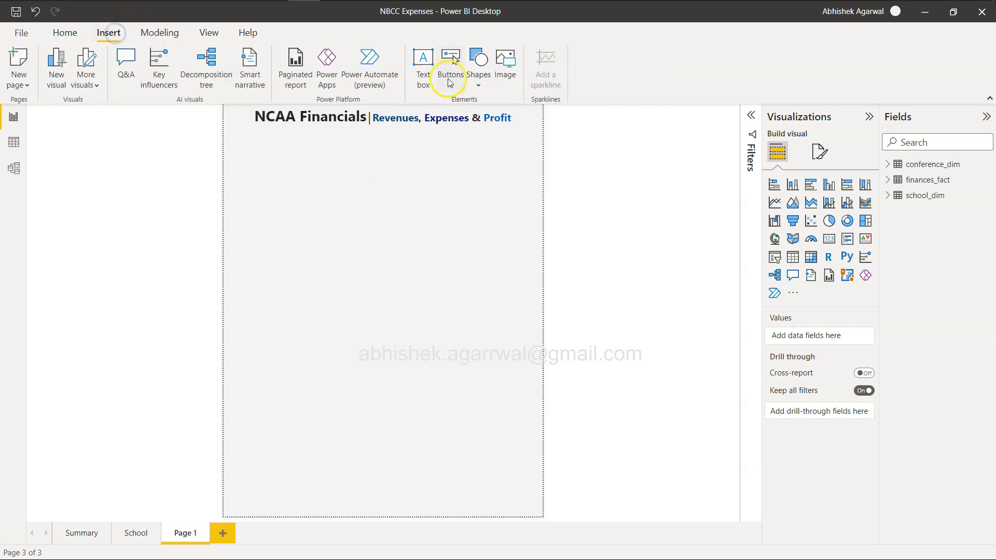
{"action": "left_click", "coordinate": [476, 83]}
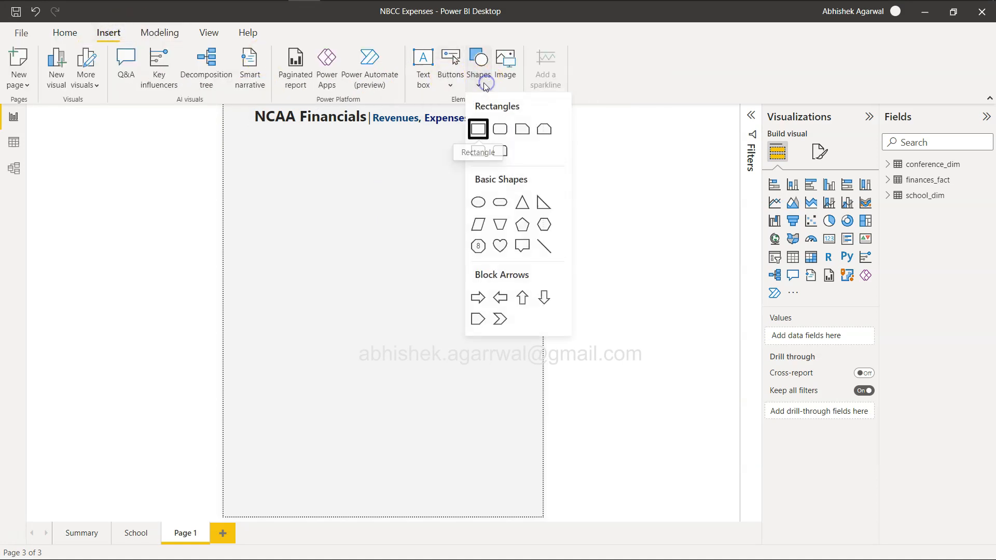
{"action": "left_click", "coordinate": [545, 247]}
{"action": "left_click_drag", "start_coordinate": [363, 201], "coordinate": [362, 123]}
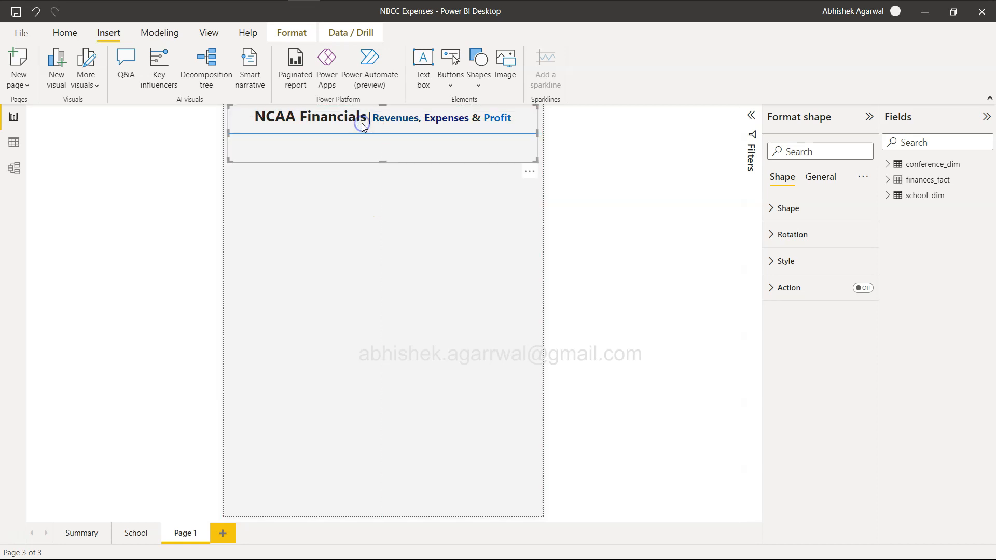
{"action": "left_click", "coordinate": [377, 162]}
{"action": "left_click_drag", "start_coordinate": [393, 146], "coordinate": [393, 150]}
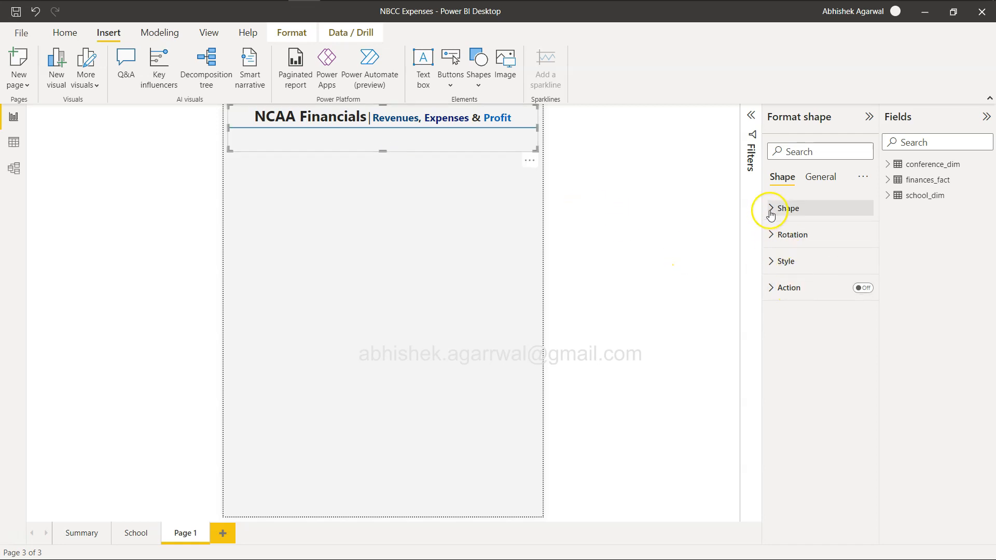
Step: Set the fill color of the line under the heading to light gray
{"action": "left_click", "coordinate": [774, 261]}
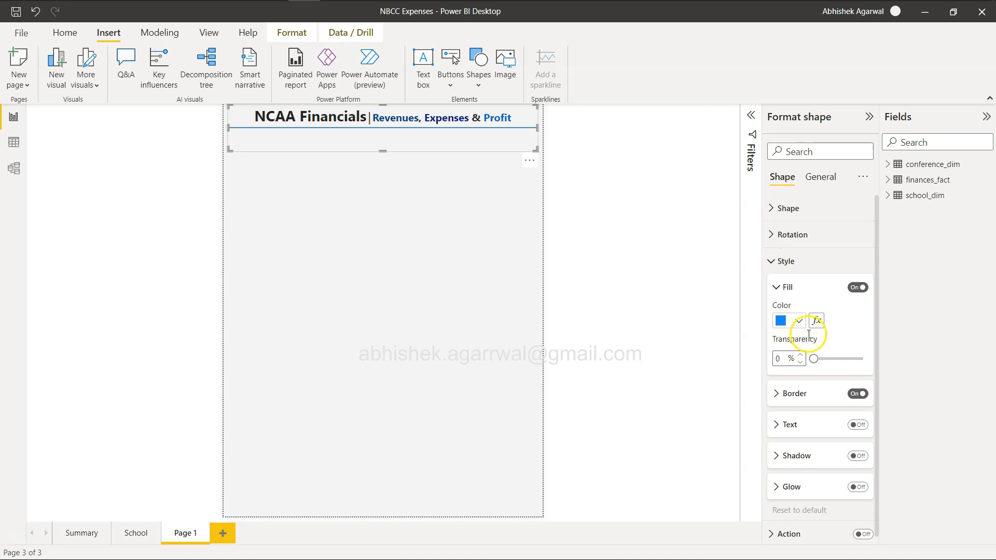
{"action": "left_click", "coordinate": [802, 320]}
{"action": "left_click", "coordinate": [786, 146]}
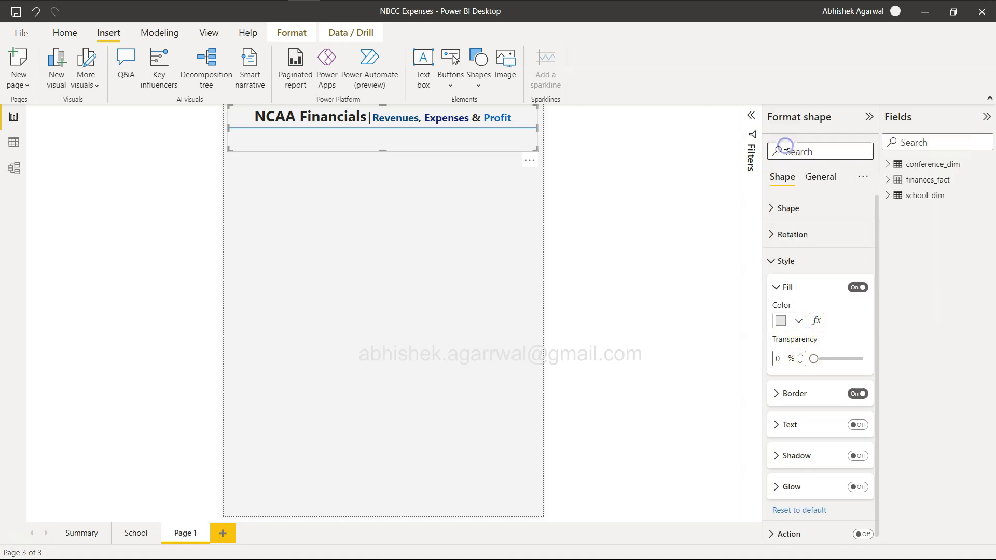
Step: Set the line's fill transparency to 43%
{"action": "left_click", "coordinate": [812, 359]}
{"action": "left_click_drag", "start_coordinate": [812, 359], "coordinate": [834, 361]}
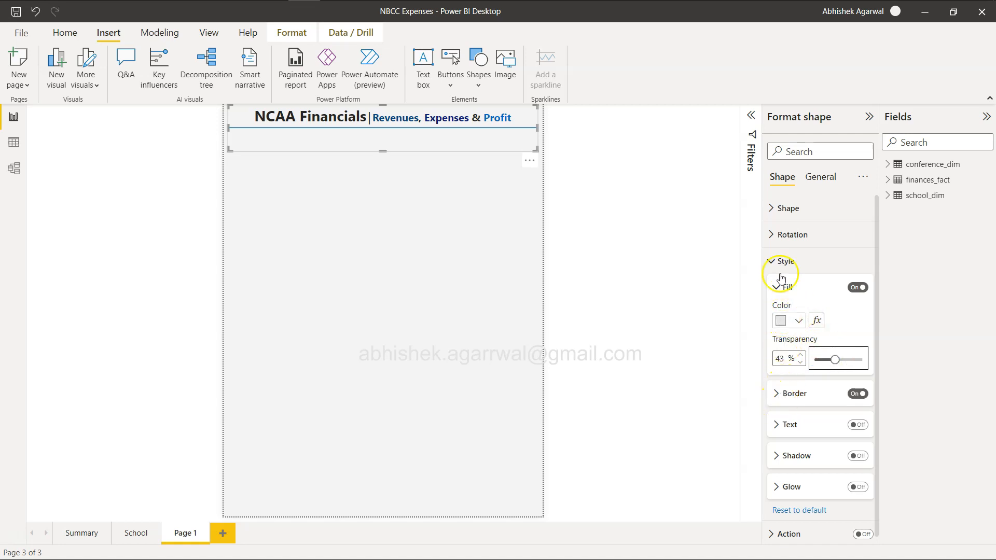
{"action": "left_click", "coordinate": [771, 261]}
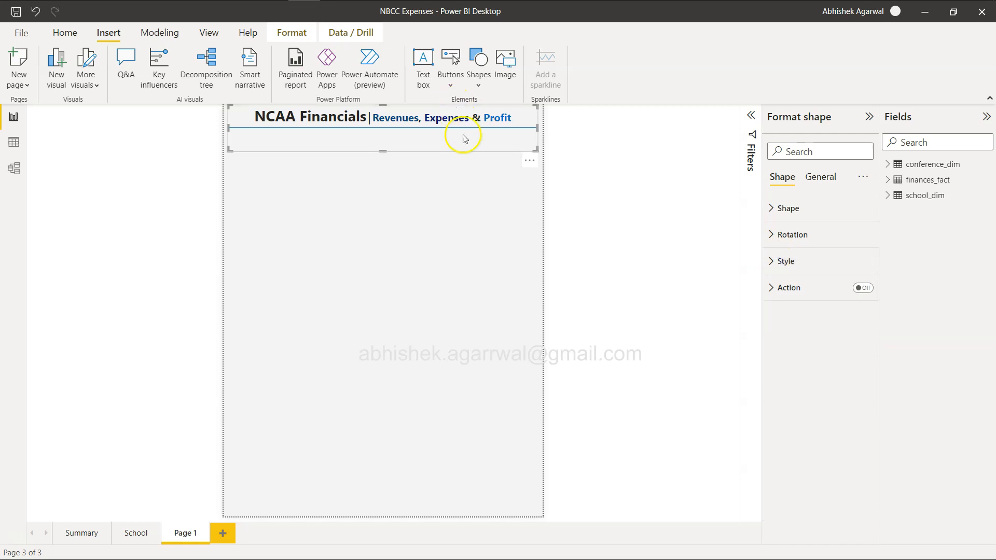
Step: Try the line without its fill, restore the fill, and check the line's general effects settings
{"action": "left_click", "coordinate": [771, 261]}
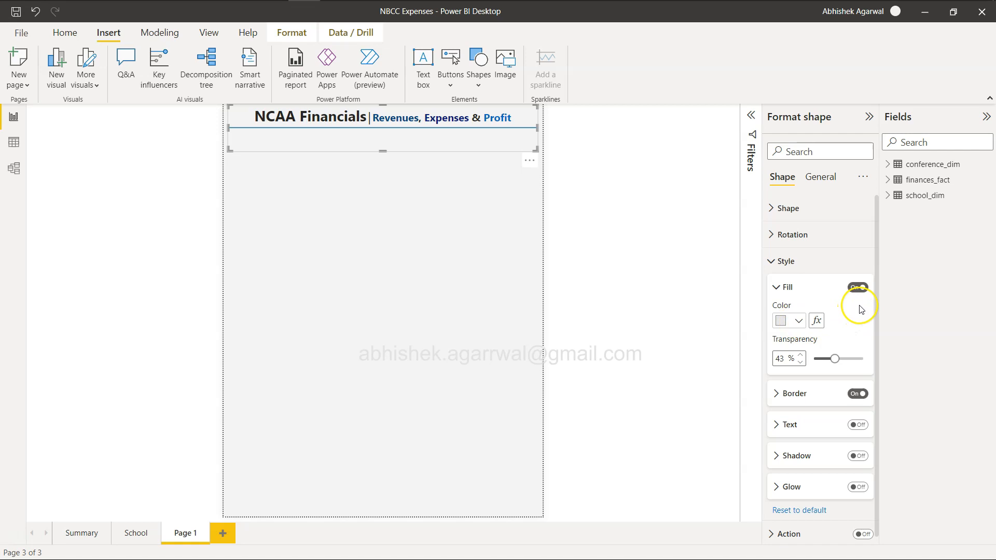
{"action": "left_click", "coordinate": [858, 287]}
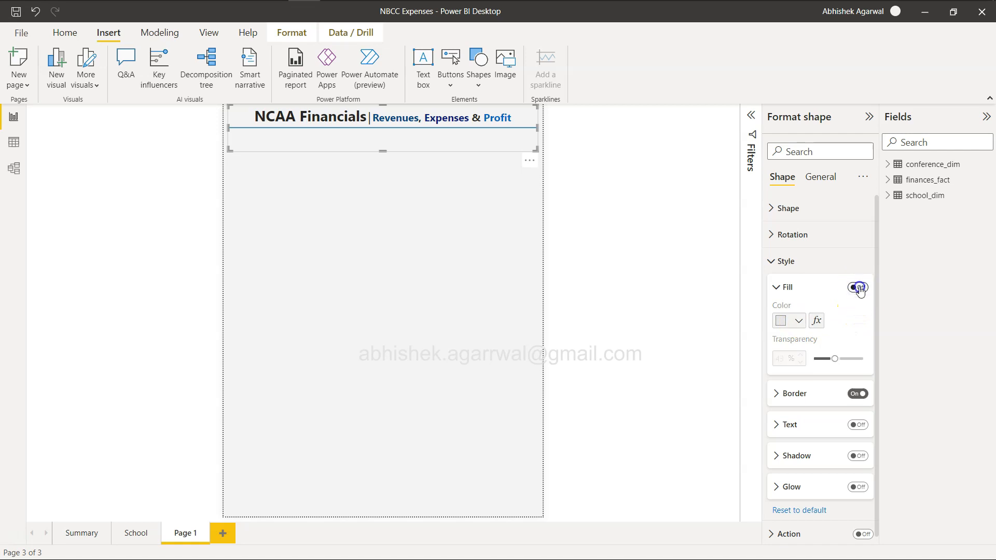
{"action": "left_click", "coordinate": [859, 287]}
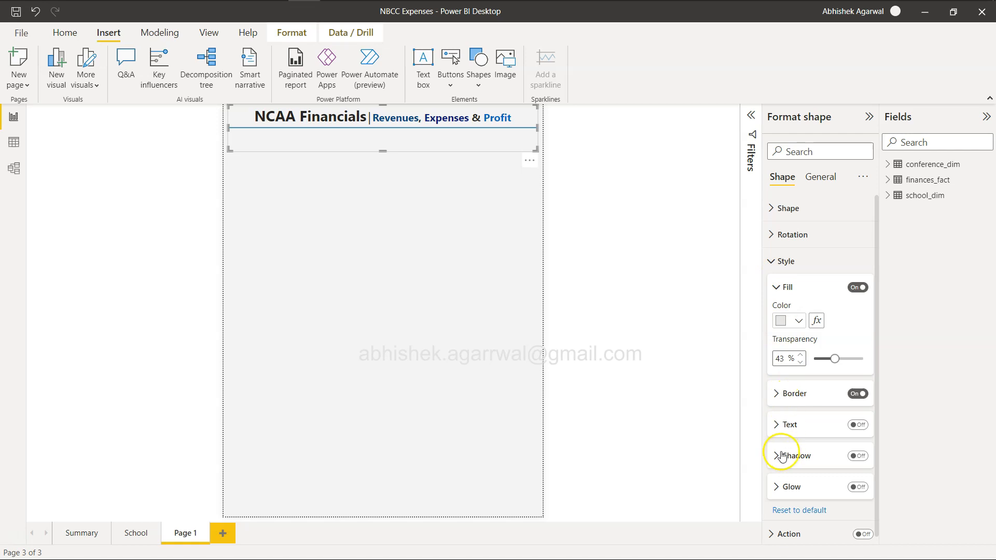
{"action": "left_click", "coordinate": [773, 261]}
{"action": "left_click", "coordinate": [821, 177]}
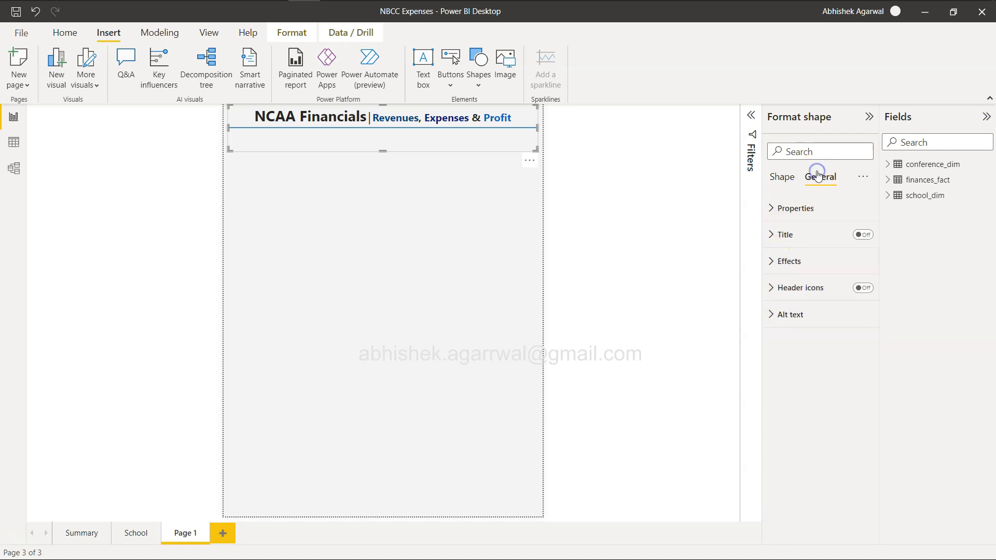
{"action": "left_click", "coordinate": [776, 262]}
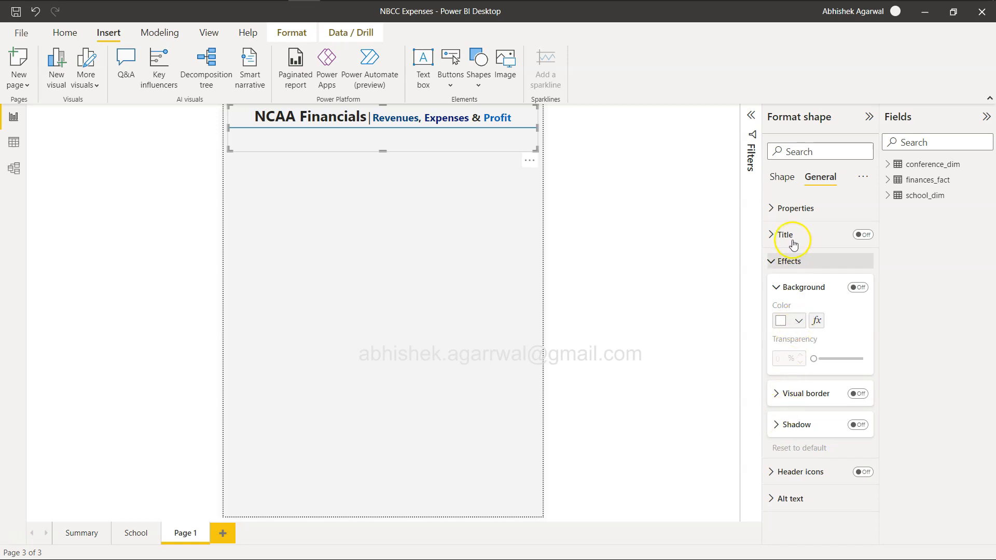
Step: Try Octagon as the shape type under the heading, and set the type back to Line
{"action": "left_click", "coordinate": [785, 177]}
{"action": "left_click", "coordinate": [775, 208]}
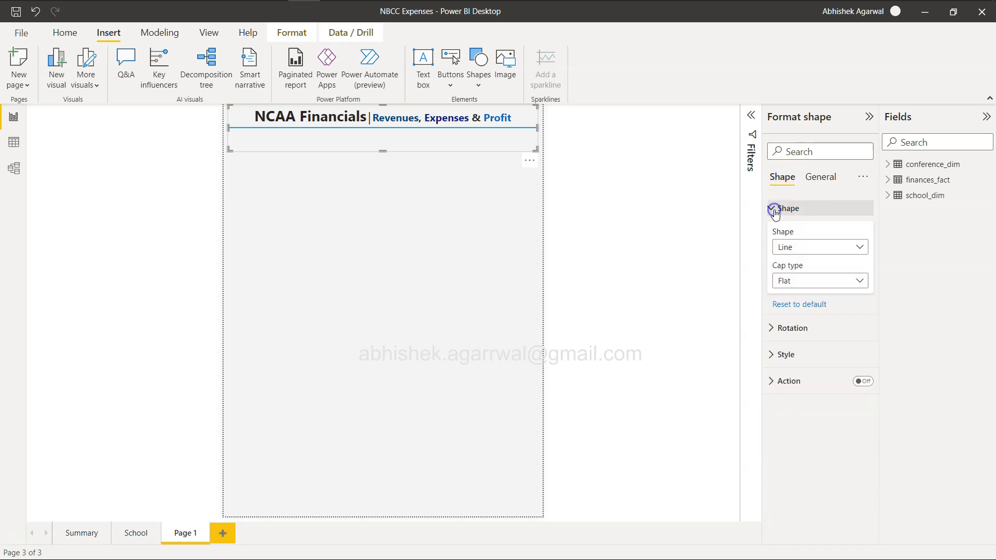
{"action": "left_click", "coordinate": [812, 247]}
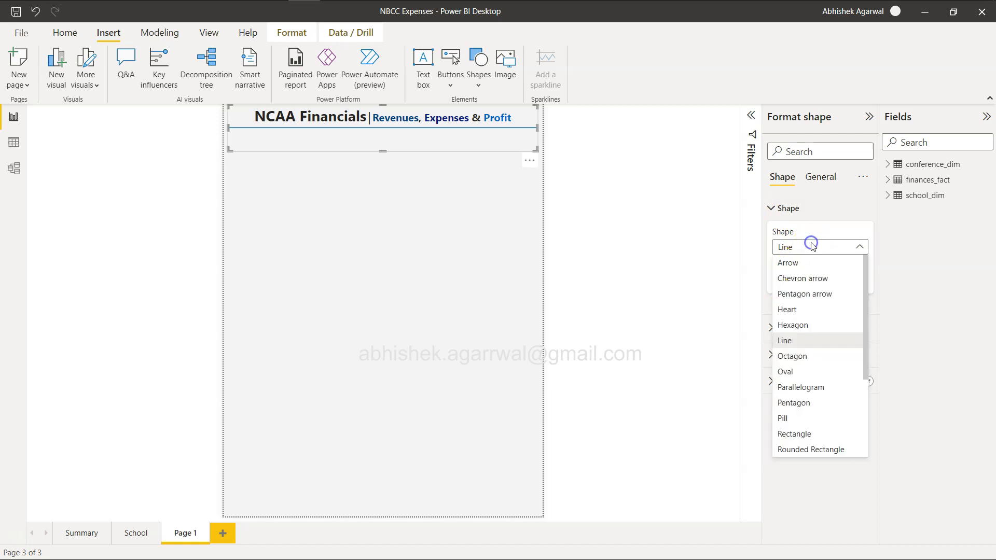
{"action": "left_click", "coordinate": [819, 362]}
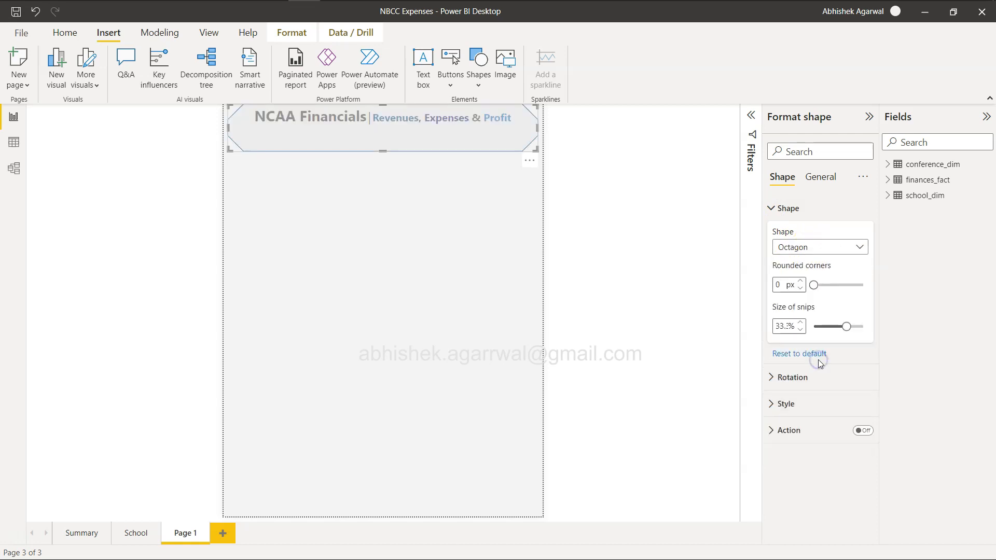
{"action": "left_click", "coordinate": [818, 246]}
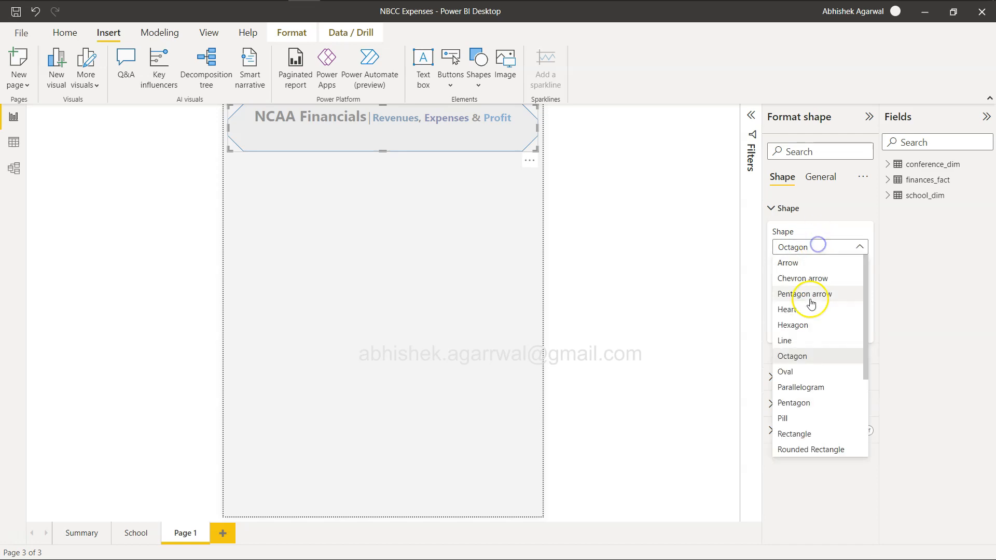
{"action": "left_click", "coordinate": [809, 338]}
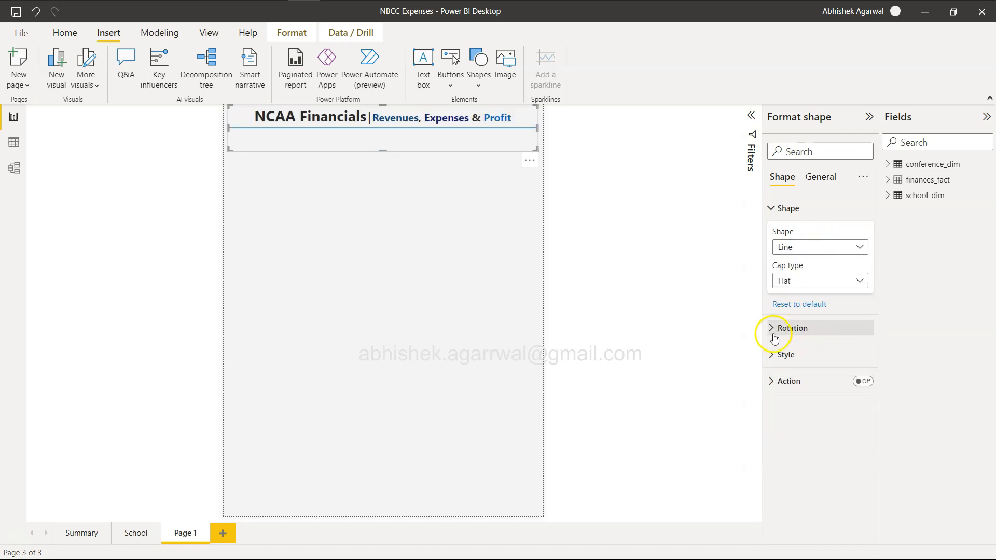
Step: Review the line's style settings and undo the fill transparency change
{"action": "left_click", "coordinate": [777, 354]}
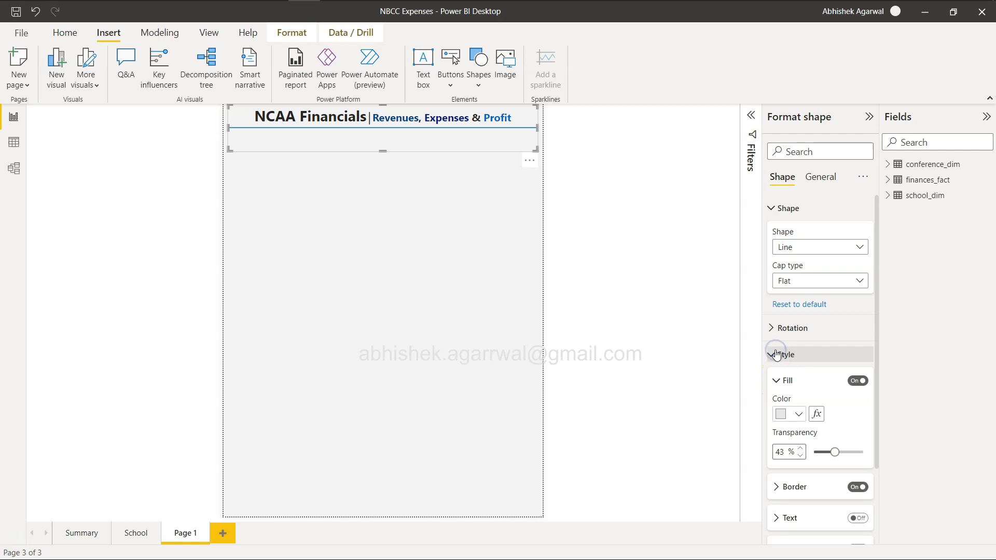
{"action": "scroll", "coordinate": [819, 413], "scroll_direction": "down", "scroll_amount": 3}
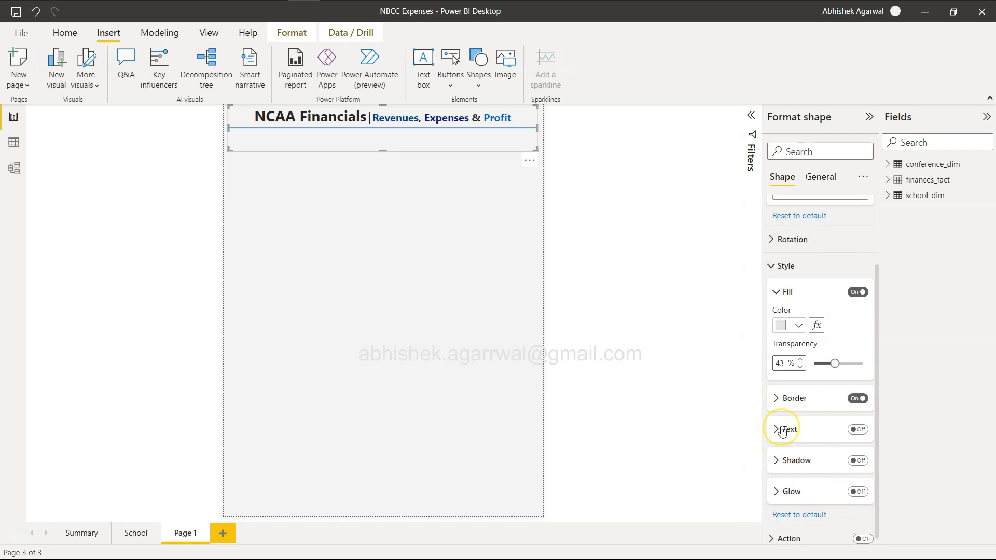
{"action": "key", "text": "ctrl+z"}
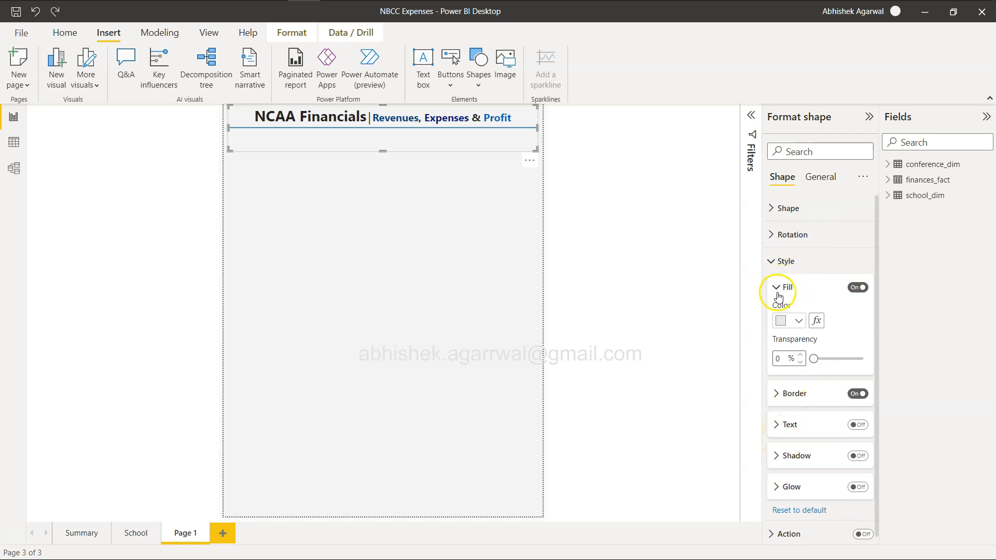
Step: Set the line's border to the lightest gray theme shade with a width of 2 px
{"action": "left_click", "coordinate": [778, 291]}
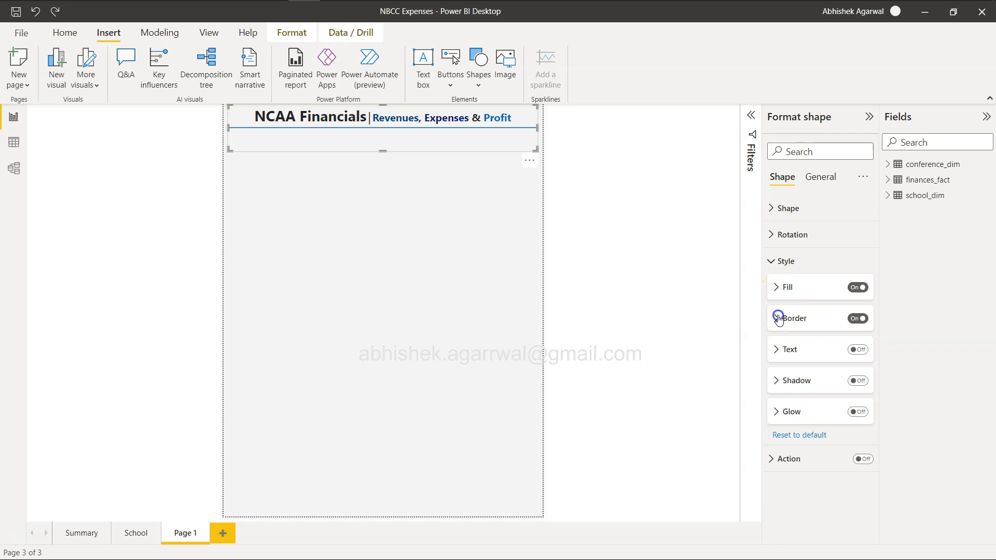
{"action": "left_click", "coordinate": [777, 319]}
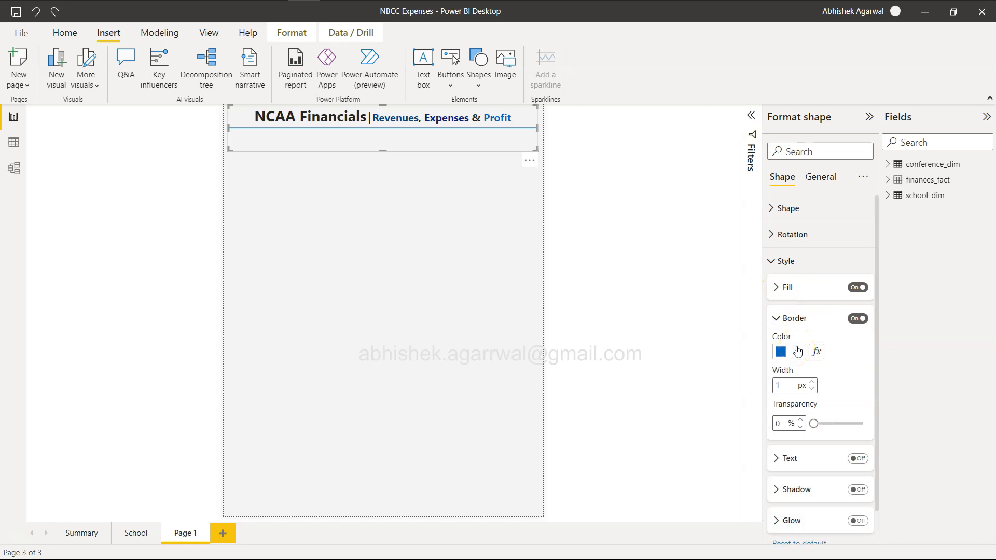
{"action": "left_click", "coordinate": [798, 352]}
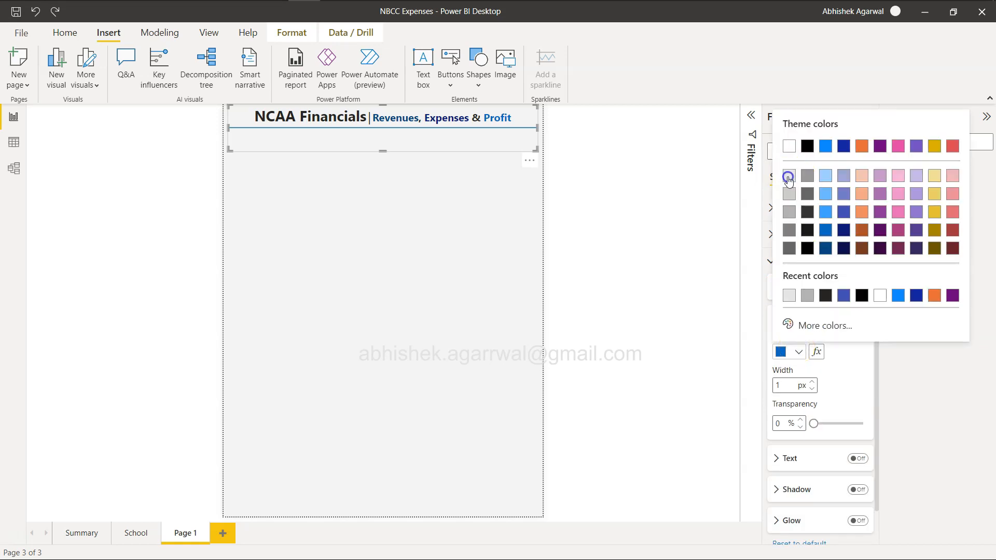
{"action": "left_click", "coordinate": [787, 177]}
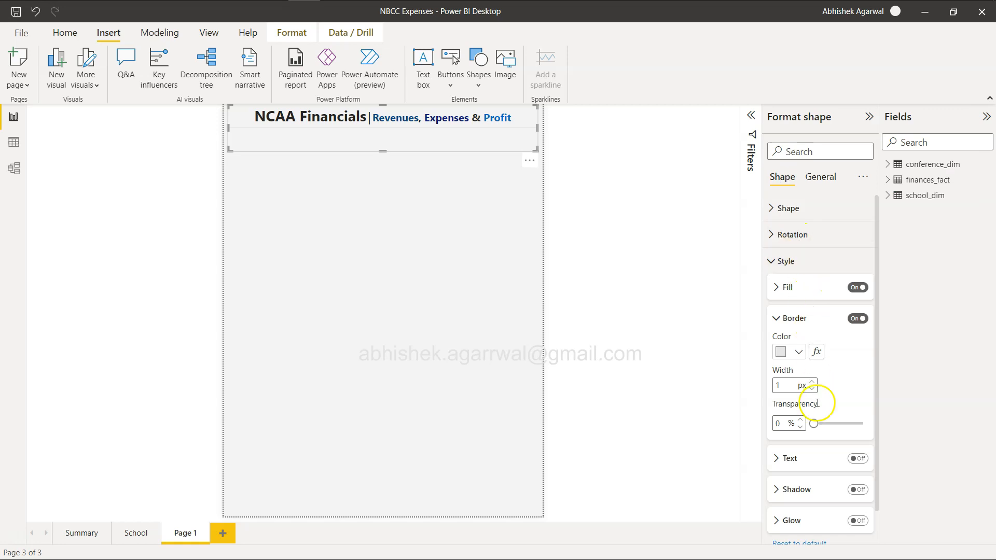
{"action": "left_click", "coordinate": [813, 382]}
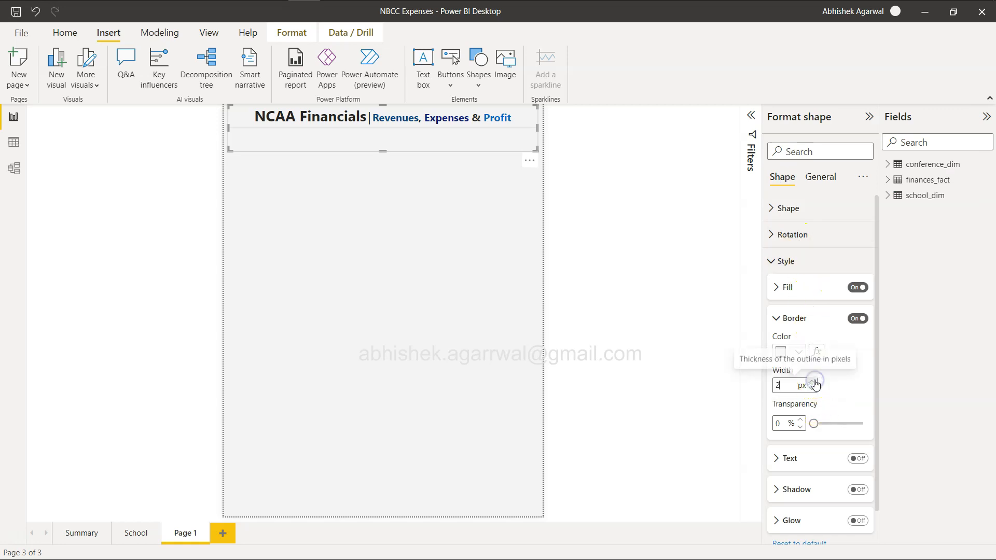
Step: Step the line's border width up and back to 2 px, and deselect the line
{"action": "left_click", "coordinate": [813, 382]}
{"action": "left_click", "coordinate": [812, 389]}
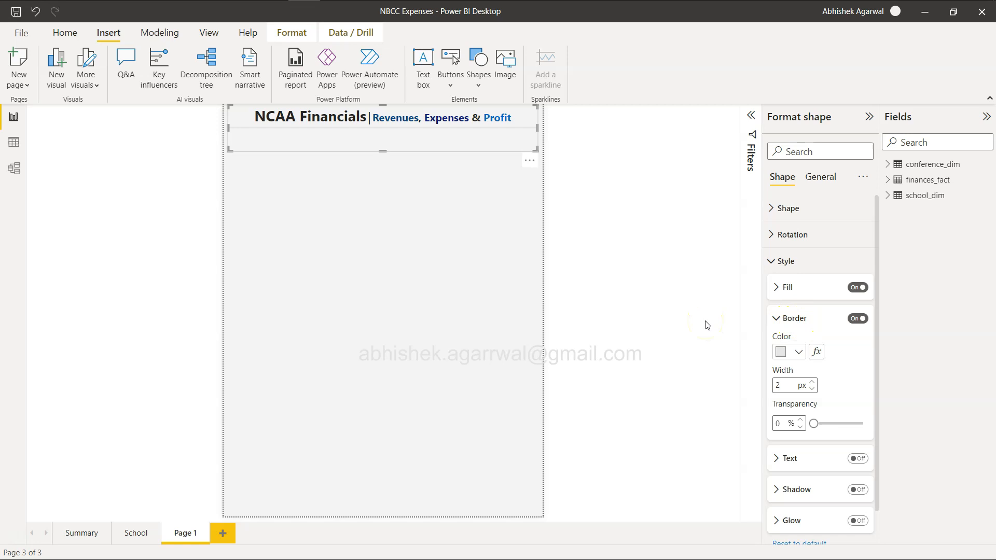
{"action": "left_click", "coordinate": [460, 291]}
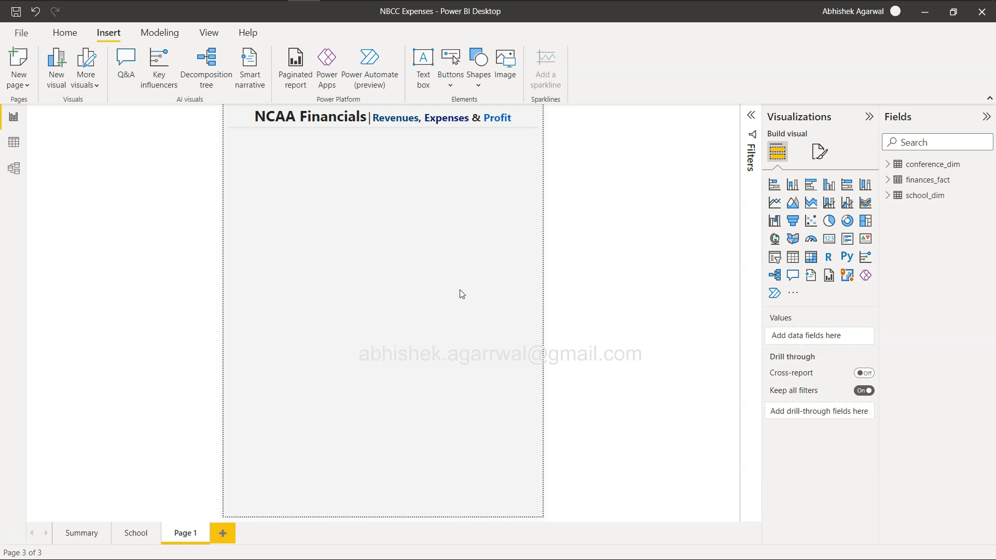
Step: Switch to the browser to examine the metric buttons in the example NCAA Financials report, and return to Power BI Desktop
{"action": "key", "text": "alt+Tab"}
{"action": "key", "text": "alt+Tab"}
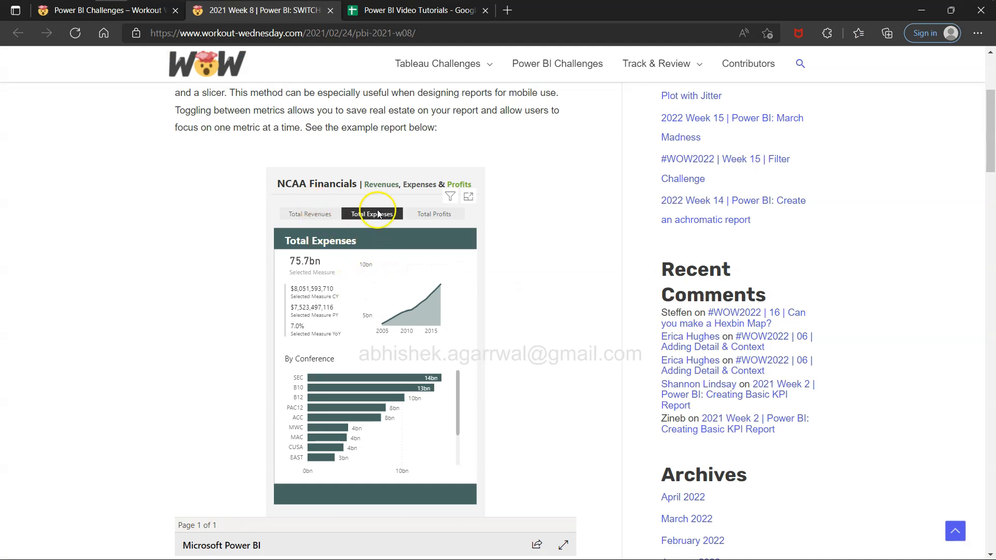
{"action": "key", "text": "alt+Tab"}
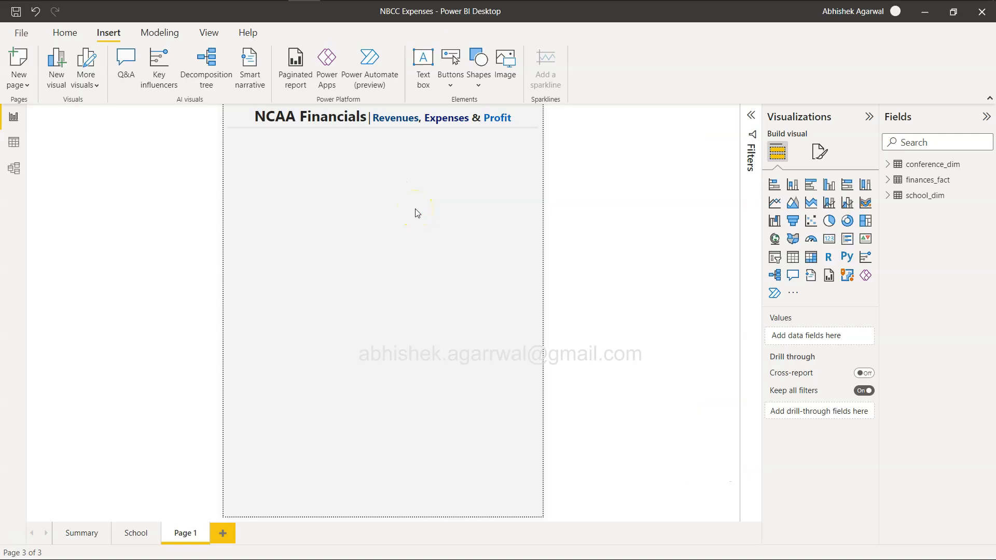
{"action": "key", "text": "alt+Tab"}
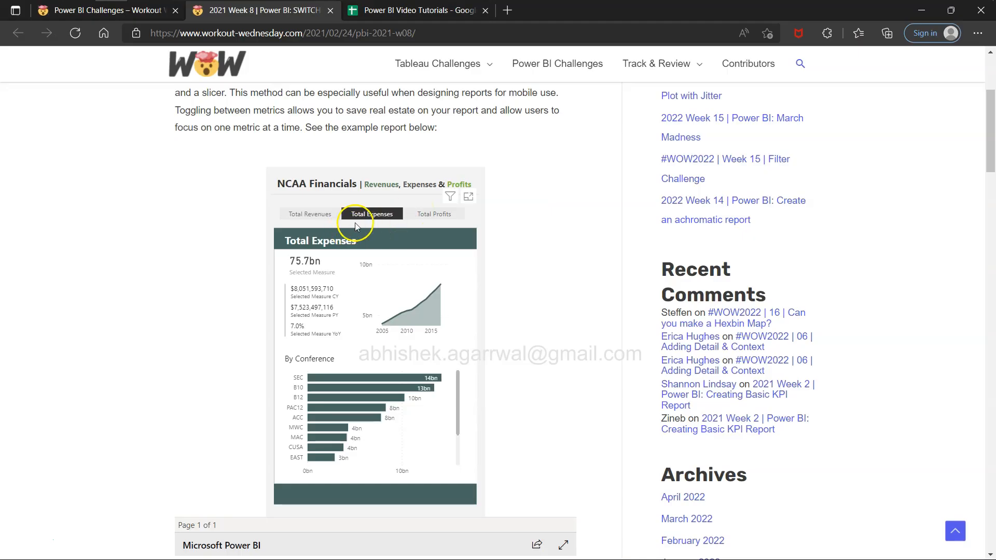
{"action": "key", "text": "alt+Tab"}
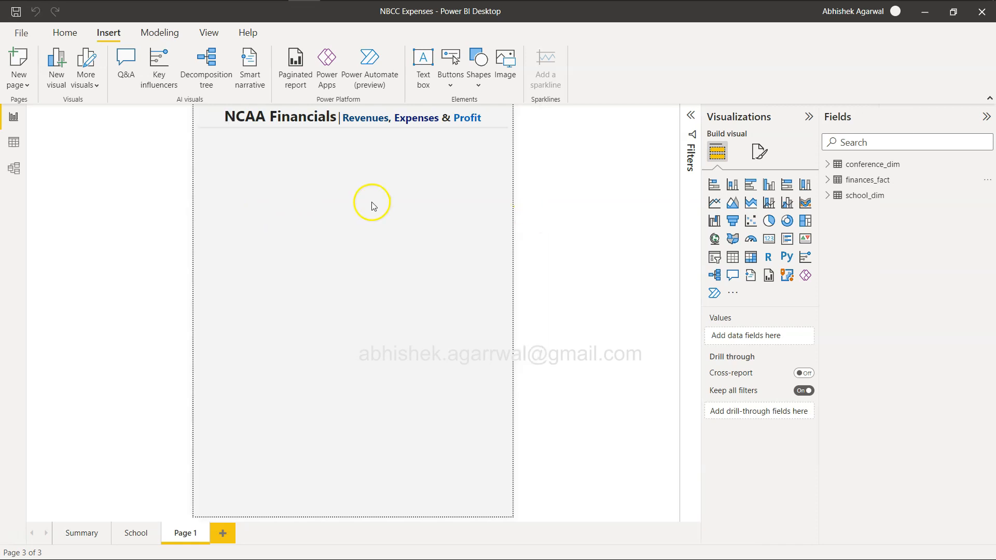
Step: Start a manually entered data table with two columns named Measure and Position
{"action": "left_click", "coordinate": [65, 33]}
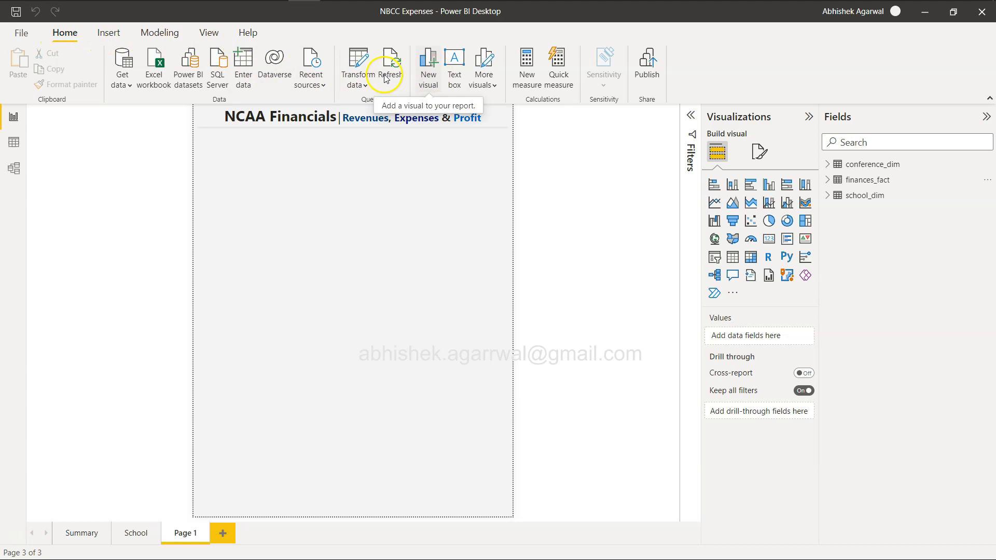
{"action": "left_click", "coordinate": [245, 61]}
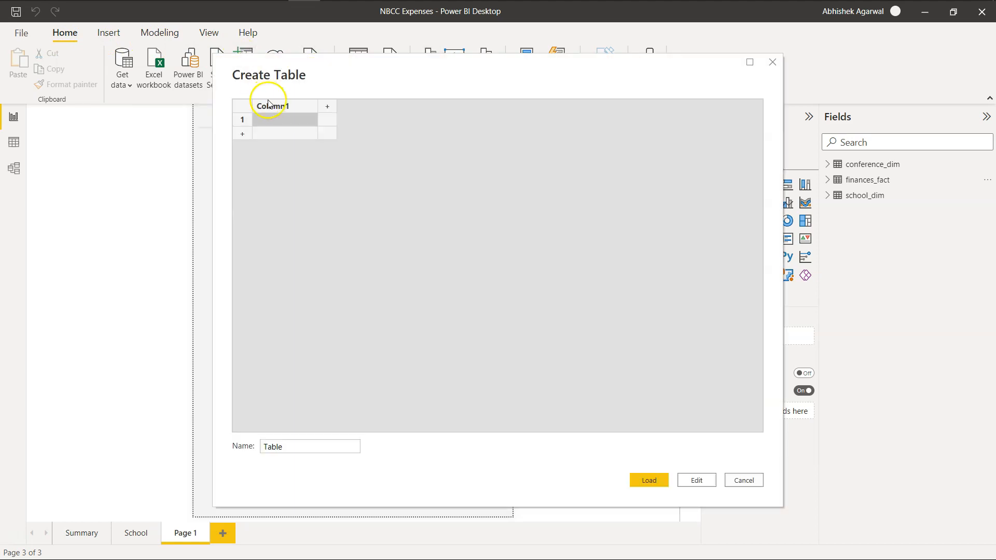
{"action": "double_click", "coordinate": [280, 107]}
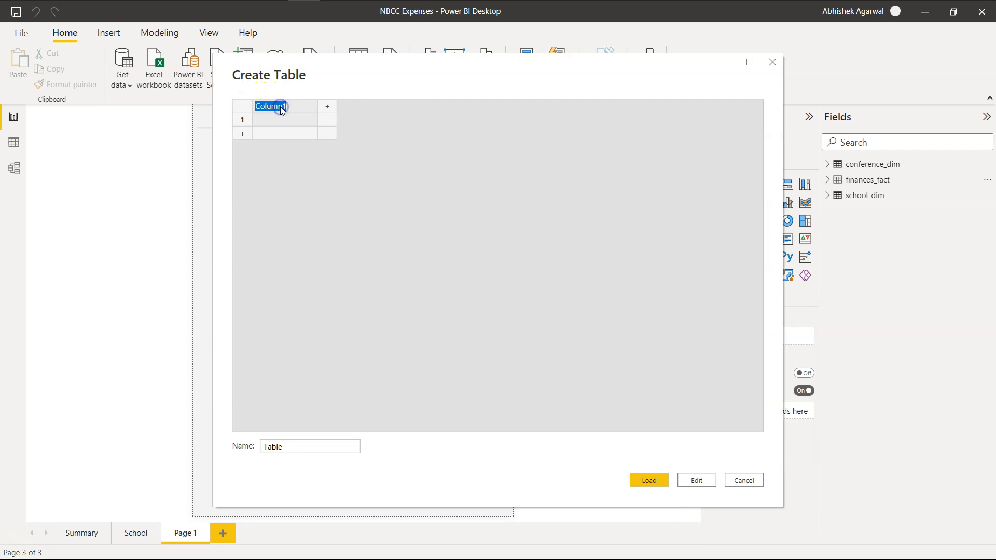
{"action": "type", "text": "Measure"}
{"action": "key", "text": "Tab"}
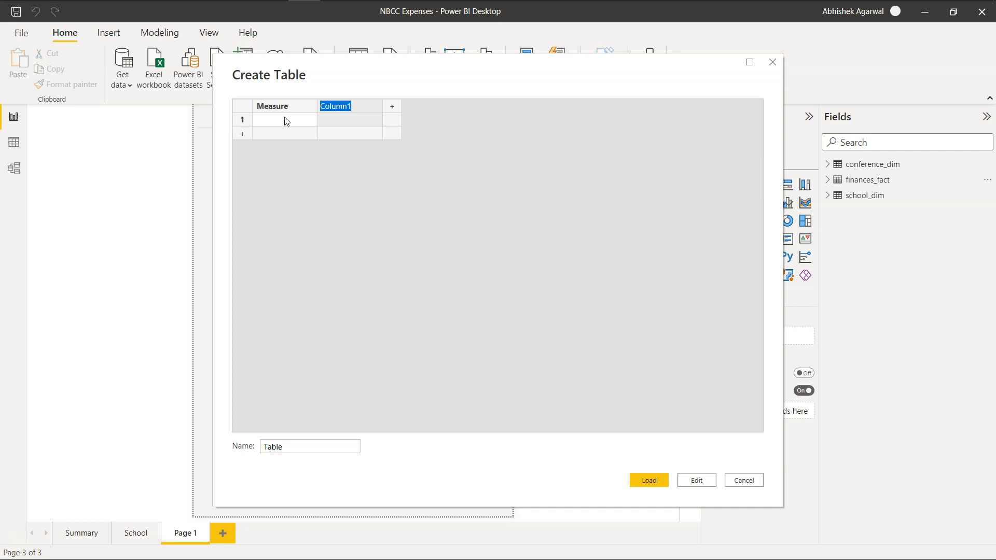
{"action": "type", "text": "Position"}
Step: Fill the table's first row with Total Revenues and position 1, and delete the surplus empty third column
{"action": "left_click", "coordinate": [287, 120]}
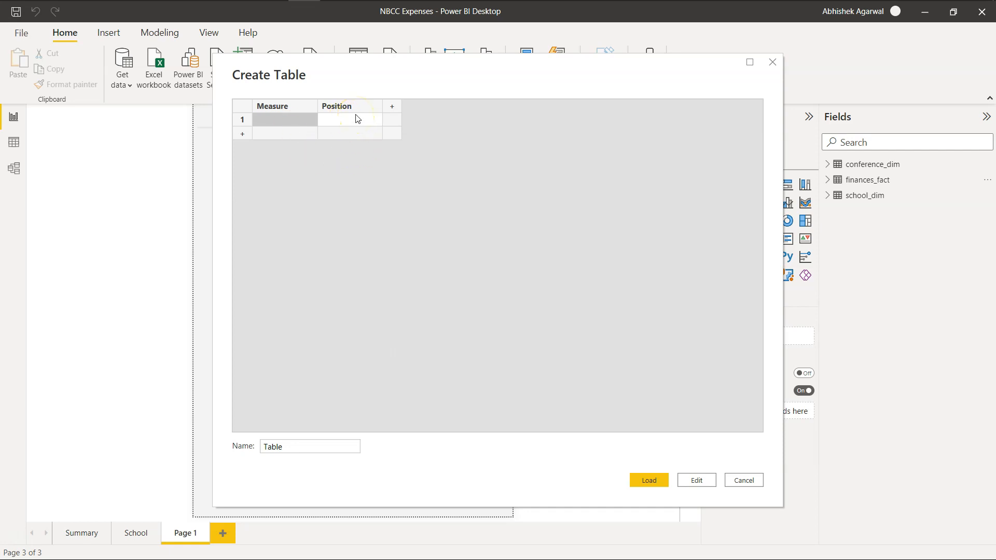
{"action": "left_click", "coordinate": [300, 122]}
{"action": "left_click_drag", "start_coordinate": [344, 73], "coordinate": [405, 167]}
{"action": "left_click", "coordinate": [384, 224]}
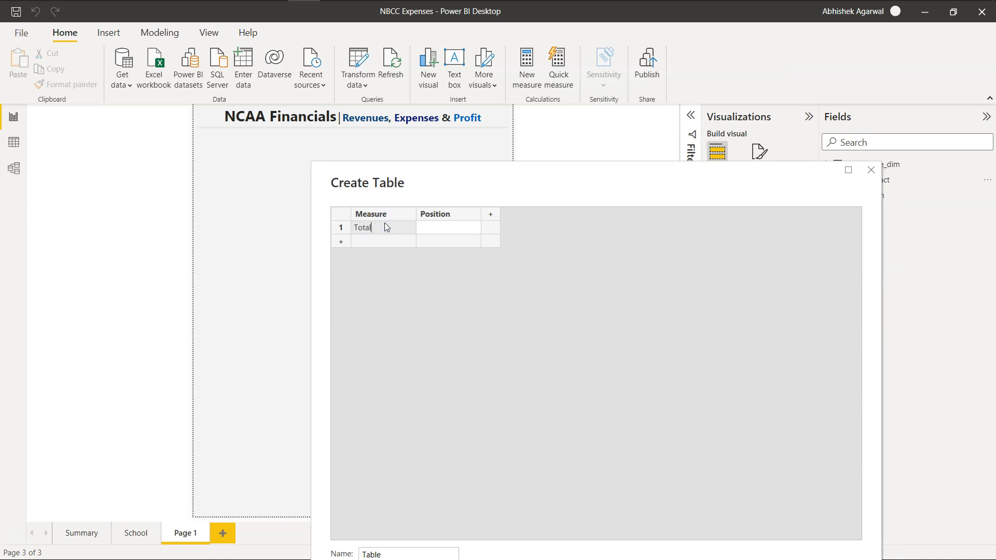
{"action": "type", "text": "Total Revenues"}
{"action": "key", "text": "Tab"}
{"action": "key", "text": "Tab"}
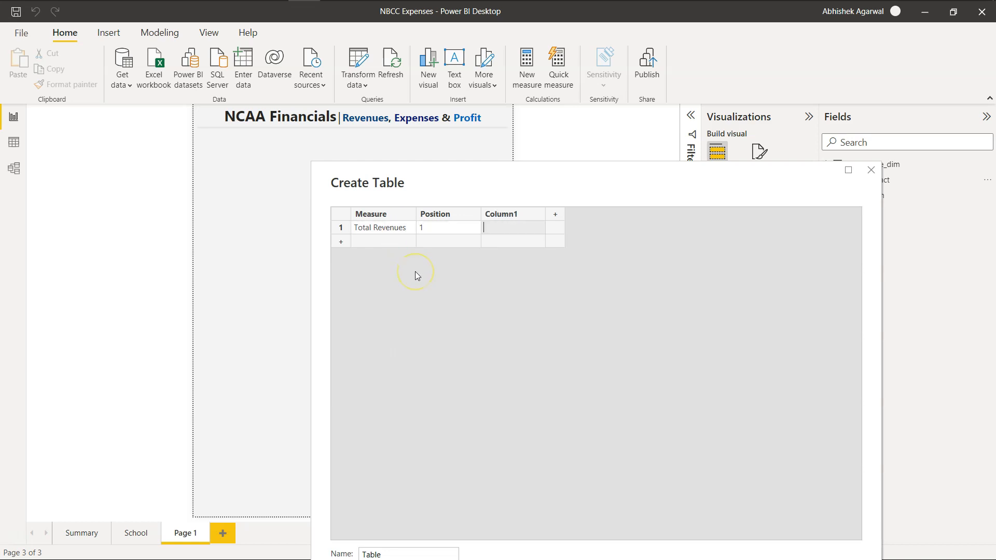
{"action": "left_click", "coordinate": [513, 233]}
{"action": "right_click", "coordinate": [518, 220]}
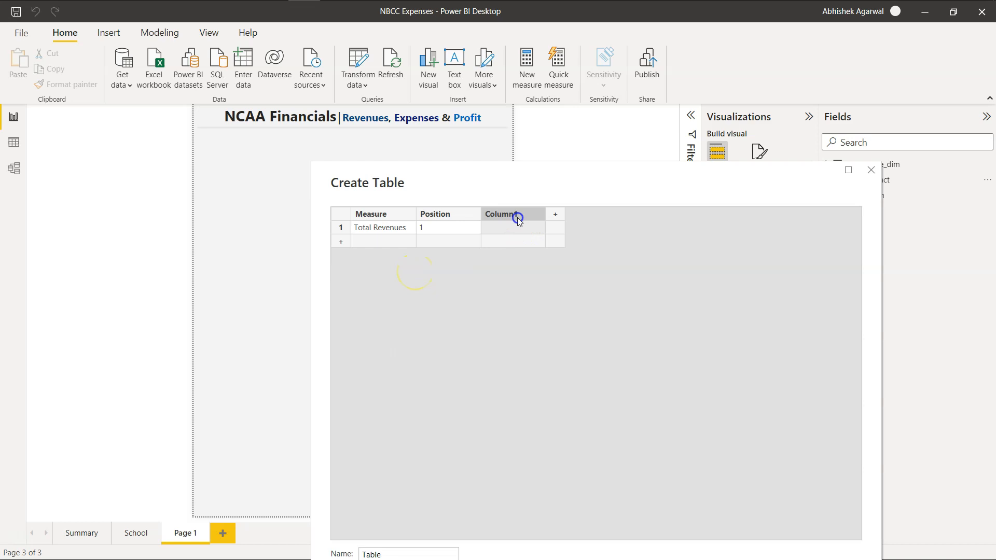
{"action": "left_click", "coordinate": [550, 282]}
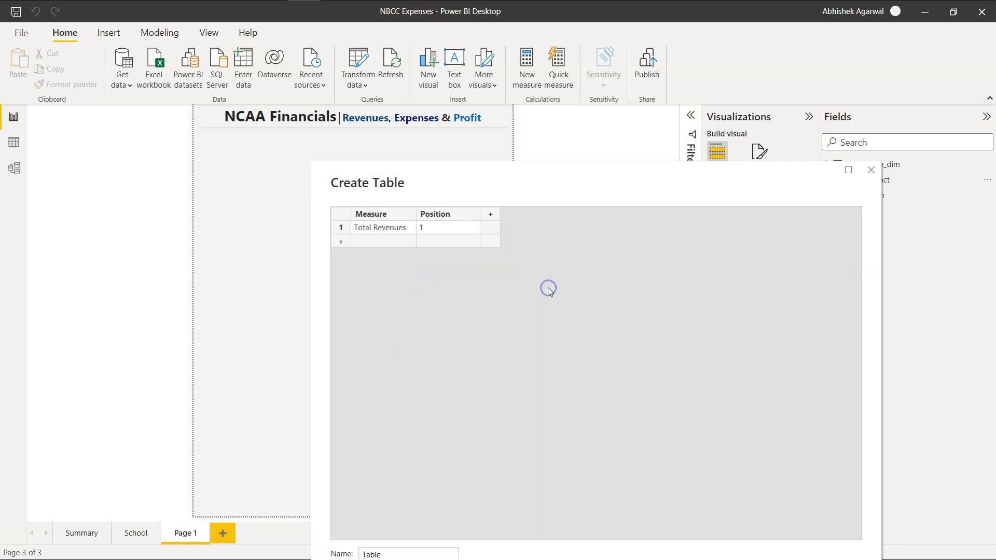
Step: Add a second table row with the measure Total Expenses and position 2
{"action": "left_click", "coordinate": [376, 241]}
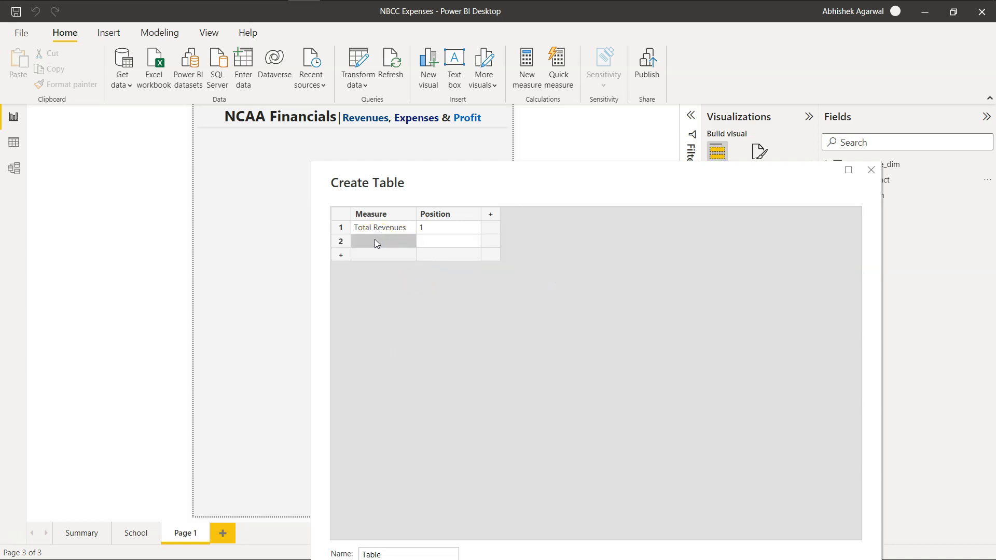
{"action": "left_click", "coordinate": [376, 242]}
{"action": "type", "text": "Total Expenses"}
{"action": "left_click", "coordinate": [441, 245]}
{"action": "left_click", "coordinate": [445, 245]}
{"action": "type", "text": "2"}
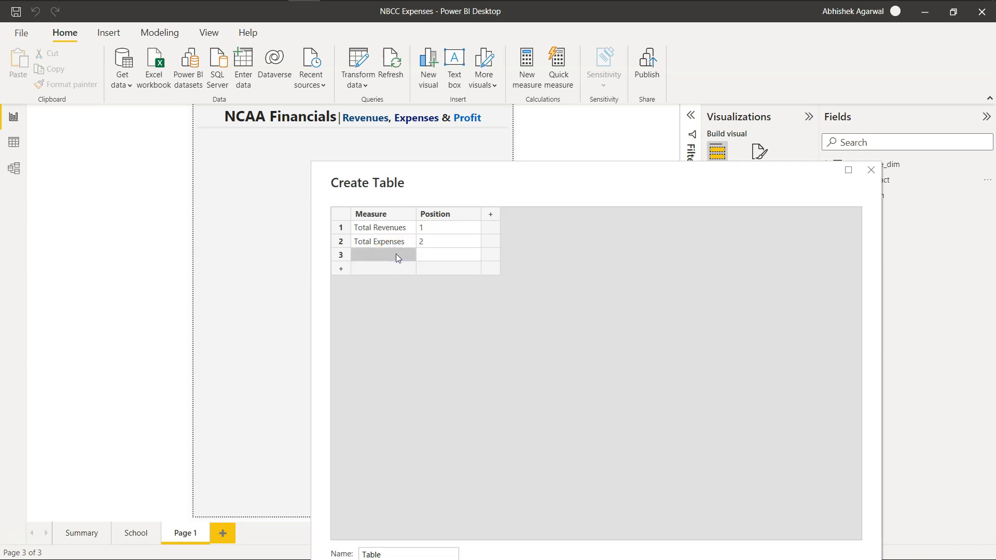
Step: Add a third table row with the measure Total Profit and position 3
{"action": "type", "text": "Pr"}
{"action": "key", "text": "Tab"}
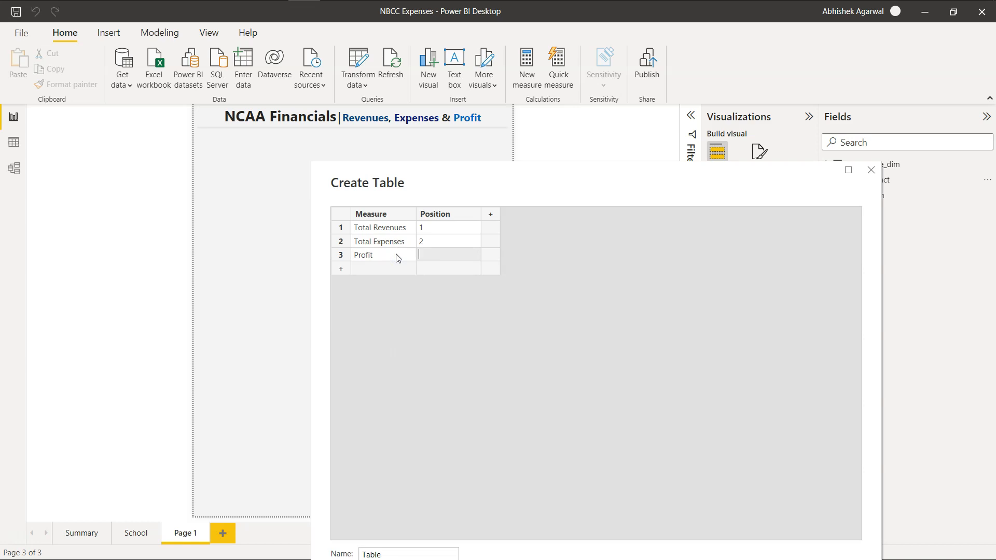
{"action": "left_click", "coordinate": [397, 255]}
{"action": "double_click", "coordinate": [396, 254]}
{"action": "key", "text": "Left"}
{"action": "key", "text": "Left"}
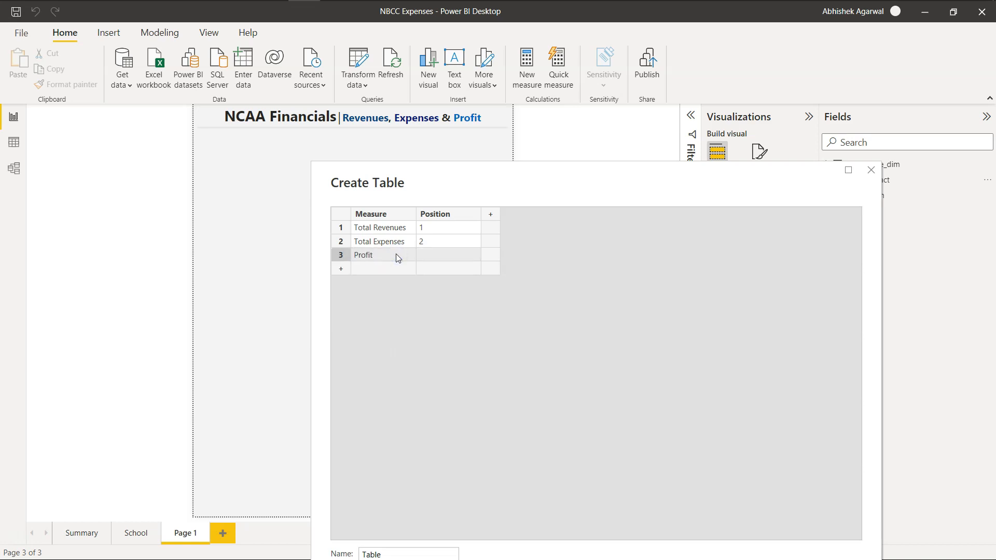
{"action": "double_click", "coordinate": [365, 255]}
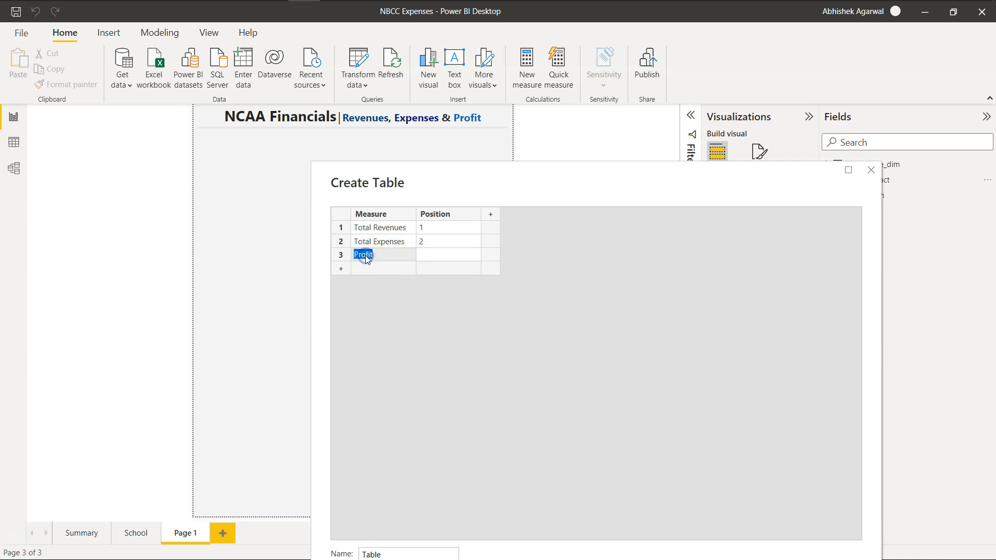
{"action": "left_click", "coordinate": [355, 256]}
{"action": "type", "text": "Total"}
{"action": "left_click", "coordinate": [435, 258]}
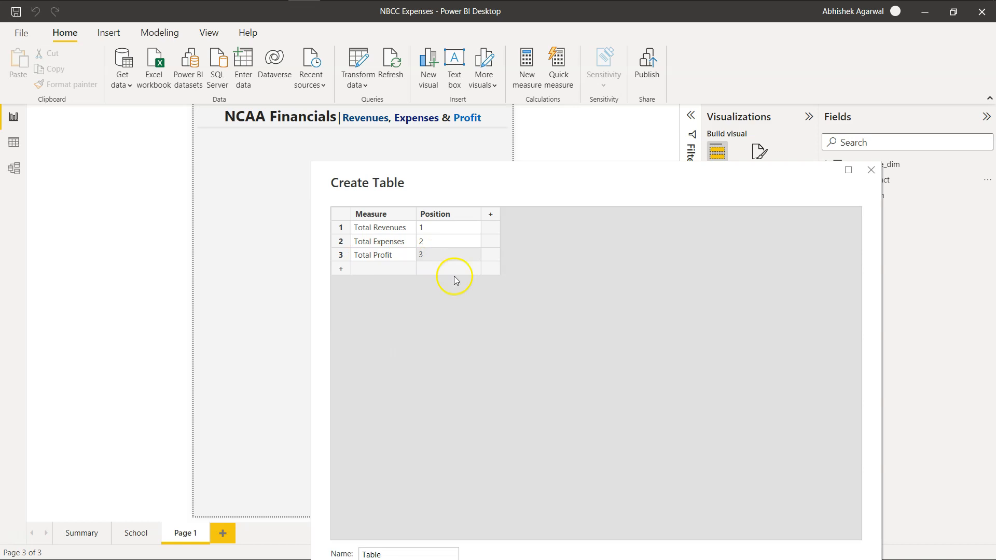
Step: Name the new table Dynamic Measure and load it into the data model
{"action": "left_click_drag", "start_coordinate": [555, 189], "coordinate": [707, 128]}
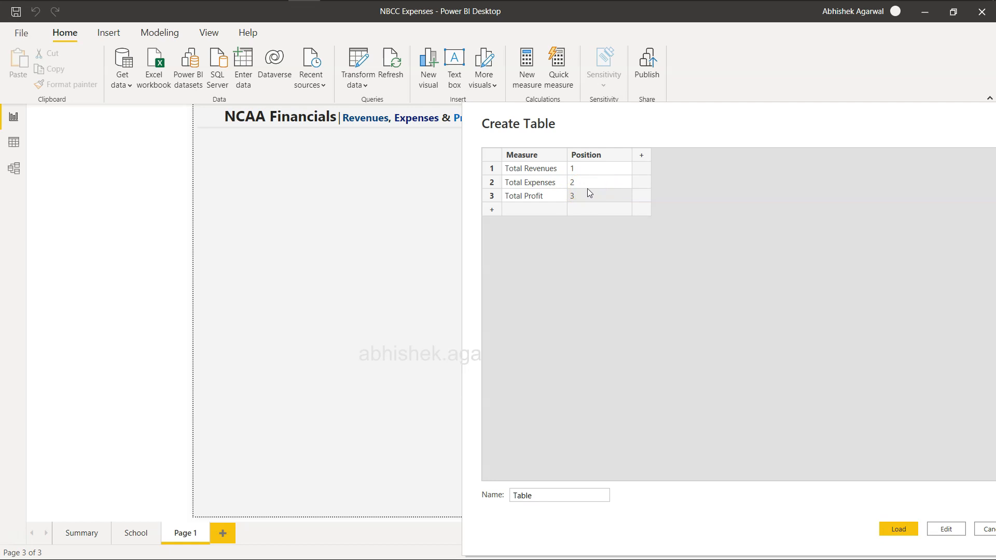
{"action": "left_click", "coordinate": [591, 155]}
{"action": "double_click", "coordinate": [549, 494]}
{"action": "type", "text": "Measure"}
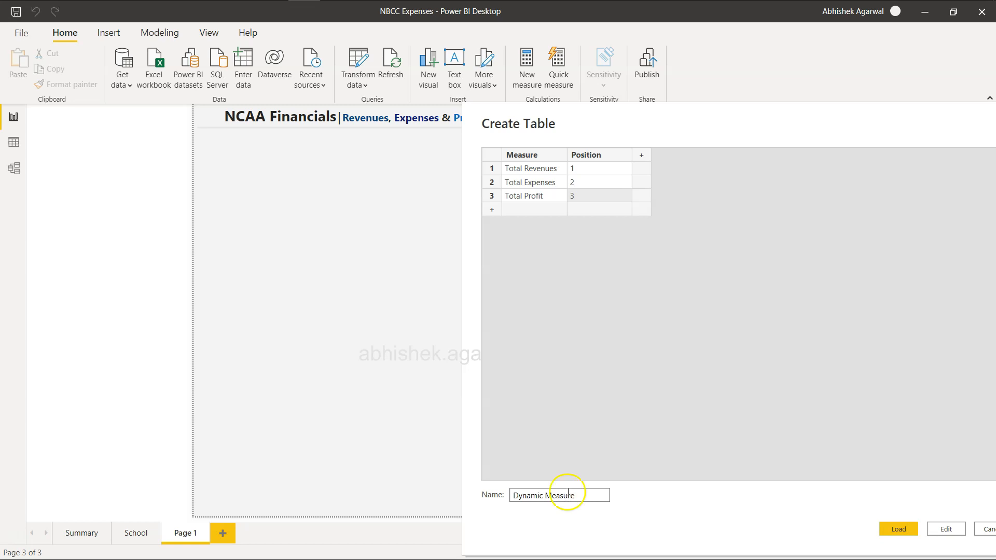
{"action": "left_click", "coordinate": [891, 527]}
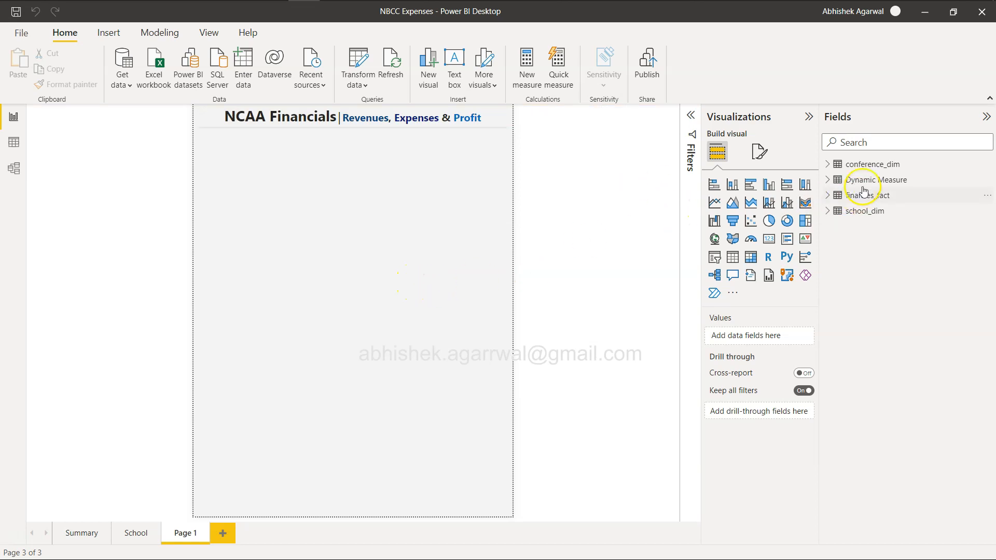
Step: Add a slicer to the page using the Measure field of the Dynamic Measure table
{"action": "left_click", "coordinate": [836, 182]}
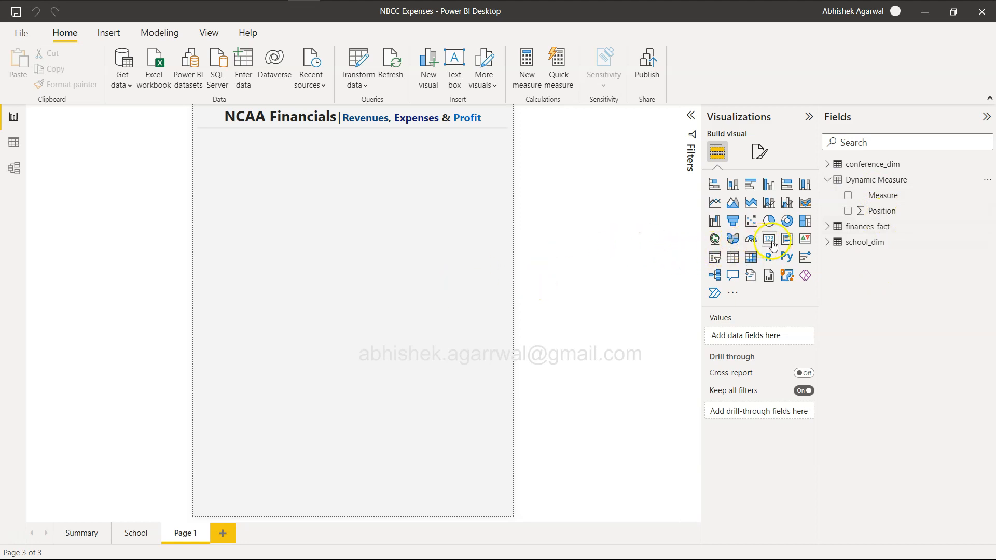
{"action": "left_click", "coordinate": [714, 257]}
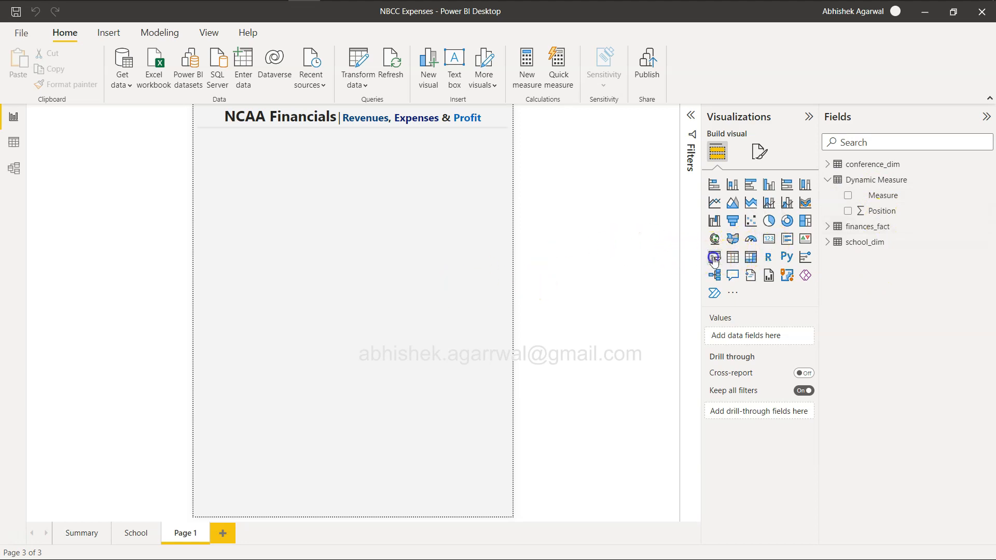
{"action": "left_click", "coordinate": [848, 196]}
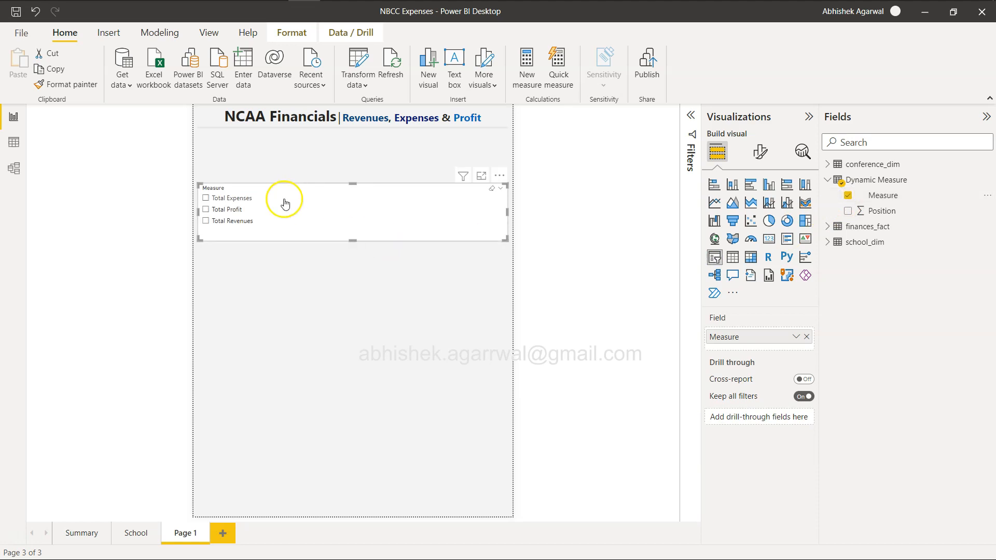
Step: Set the slicer's orientation to Horizontal, and shrink and place it directly under the heading line
{"action": "left_click", "coordinate": [760, 156]}
{"action": "left_click", "coordinate": [767, 247]}
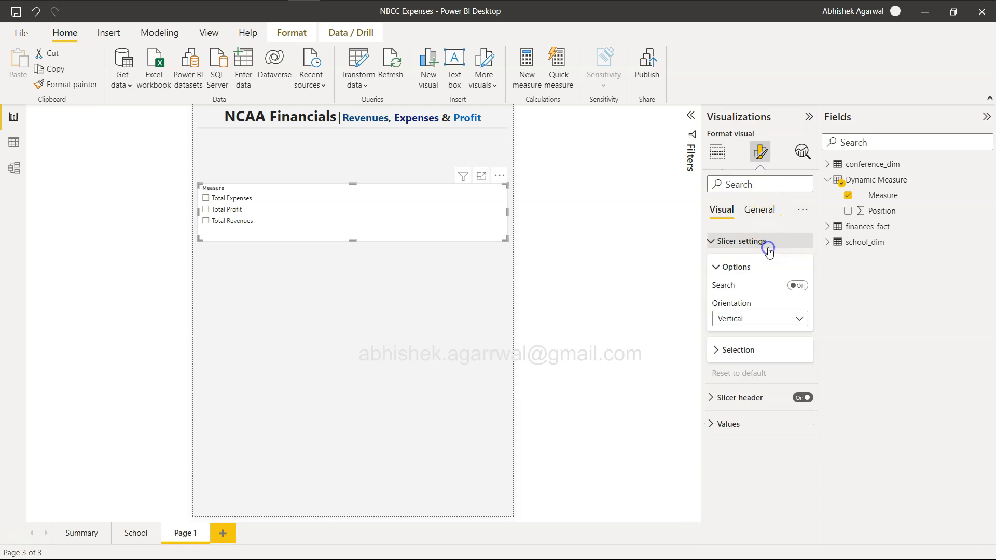
{"action": "left_click", "coordinate": [788, 322]}
{"action": "left_click", "coordinate": [788, 349]}
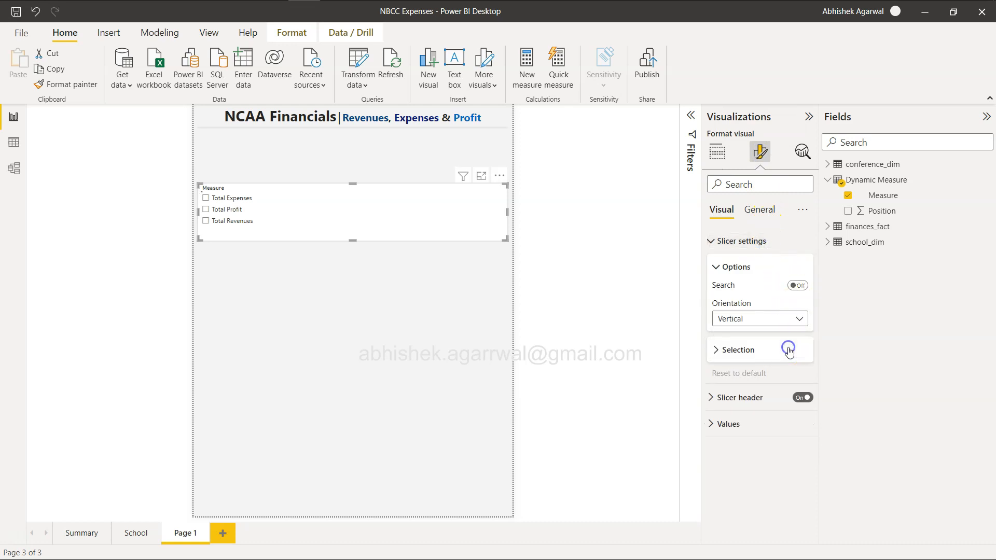
{"action": "left_click_drag", "start_coordinate": [354, 240], "coordinate": [380, 138]}
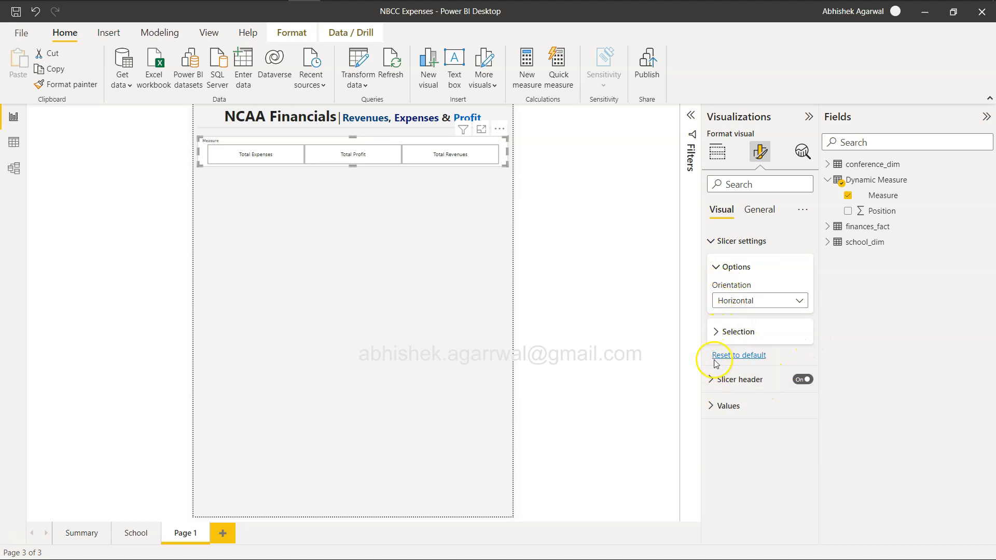
Step: Turn on single select for the measure slicer
{"action": "left_click", "coordinate": [716, 332]}
{"action": "left_click", "coordinate": [716, 333]}
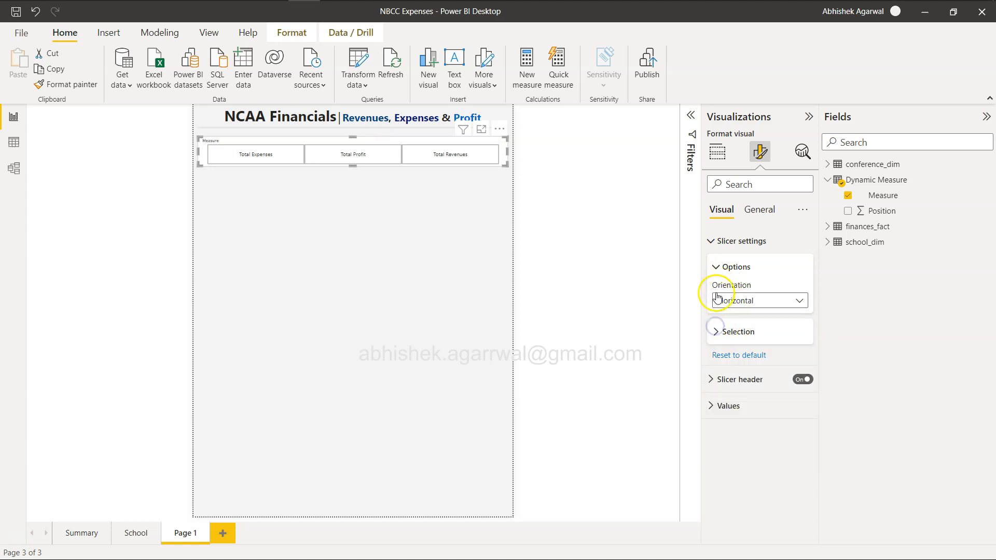
{"action": "left_click", "coordinate": [717, 334]}
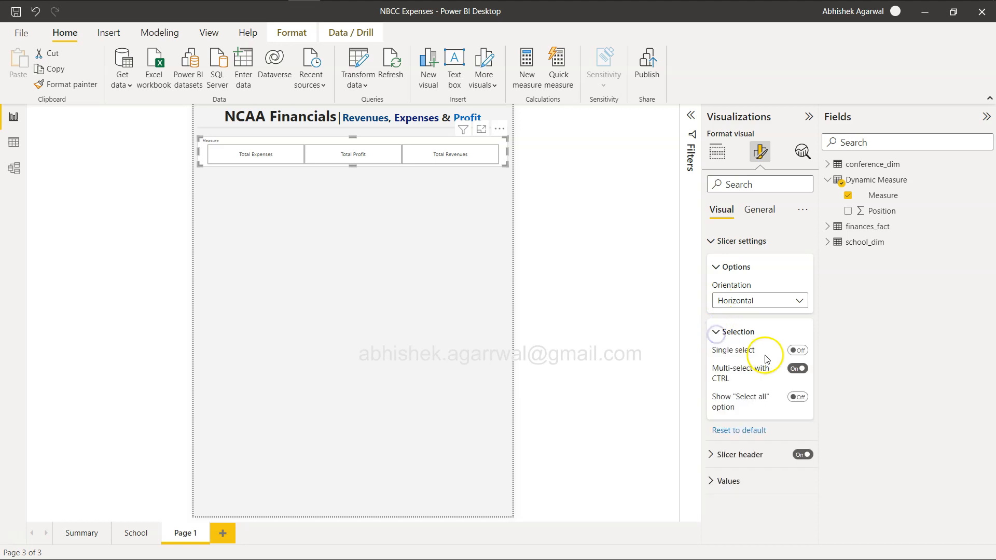
{"action": "left_click", "coordinate": [797, 351]}
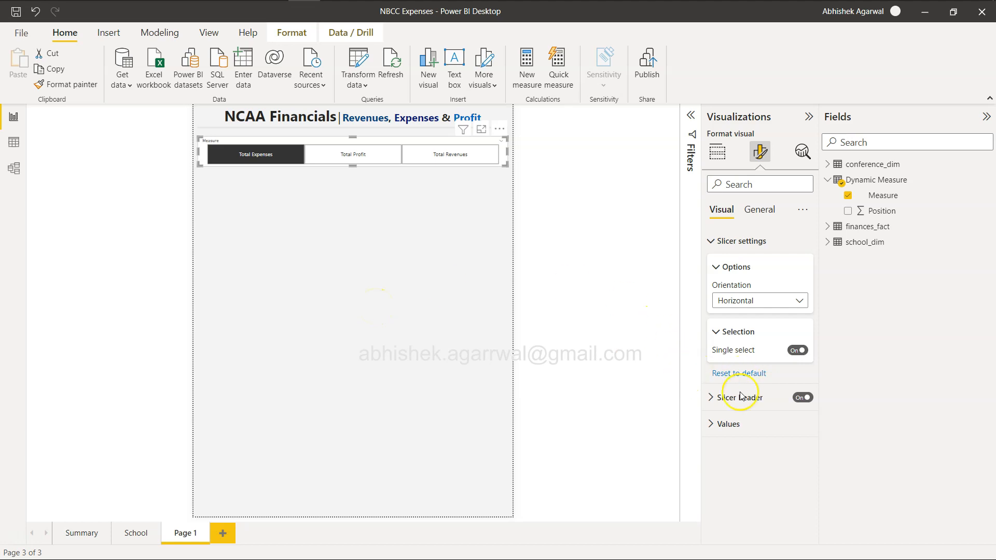
Step: Increase the font size of the slicer's values to 20
{"action": "left_click", "coordinate": [720, 434]}
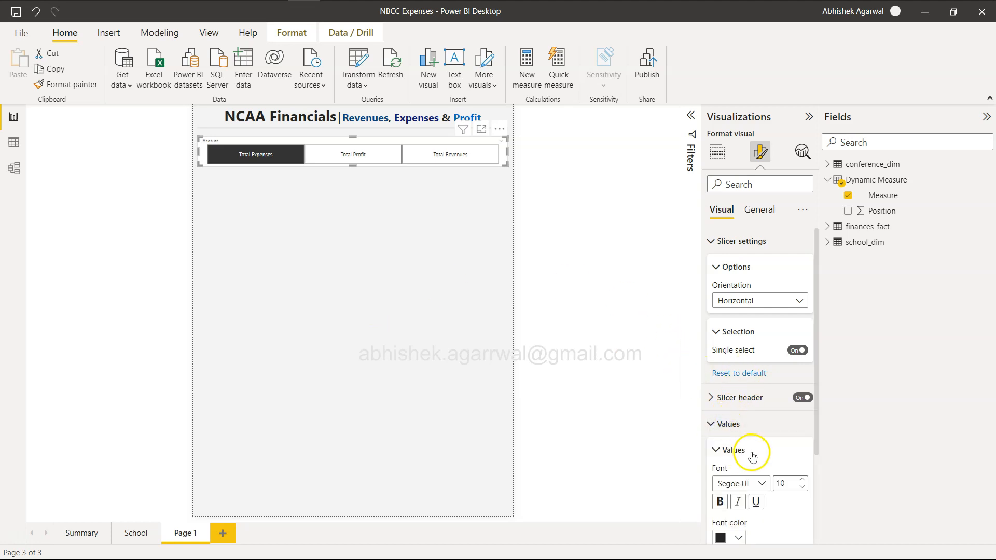
{"action": "scroll", "coordinate": [752, 455], "scroll_direction": "down", "scroll_amount": 3}
{"action": "left_click", "coordinate": [804, 402]}
{"action": "left_click", "coordinate": [803, 402]}
{"action": "left_click", "coordinate": [803, 402]}
{"action": "left_click", "coordinate": [804, 403]}
{"action": "left_click", "coordinate": [803, 403]}
{"action": "left_click", "coordinate": [803, 403]}
{"action": "left_click", "coordinate": [804, 403]}
{"action": "left_click", "coordinate": [804, 402]}
{"action": "left_click", "coordinate": [804, 403]}
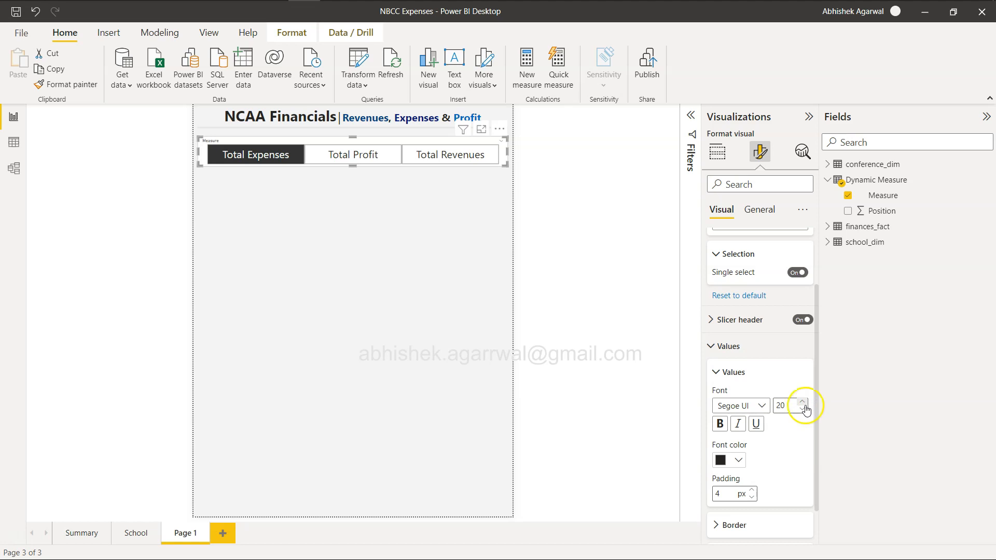
Step: Format the measure slicer's values in bold at font size 16 with a dark gray font color
{"action": "left_click", "coordinate": [803, 410]}
{"action": "left_click", "coordinate": [803, 410]}
{"action": "left_click", "coordinate": [803, 410]}
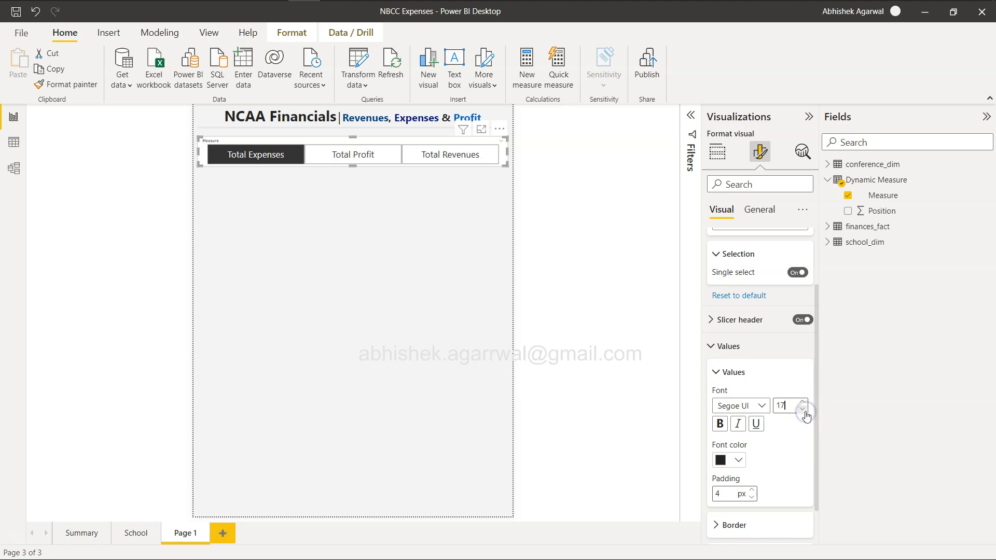
{"action": "left_click", "coordinate": [738, 461]}
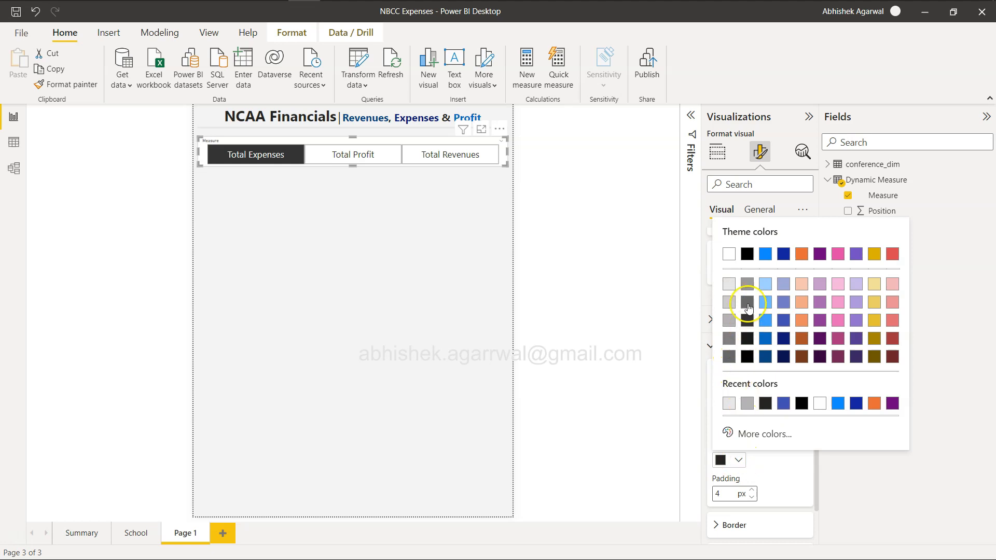
{"action": "left_click", "coordinate": [748, 303]}
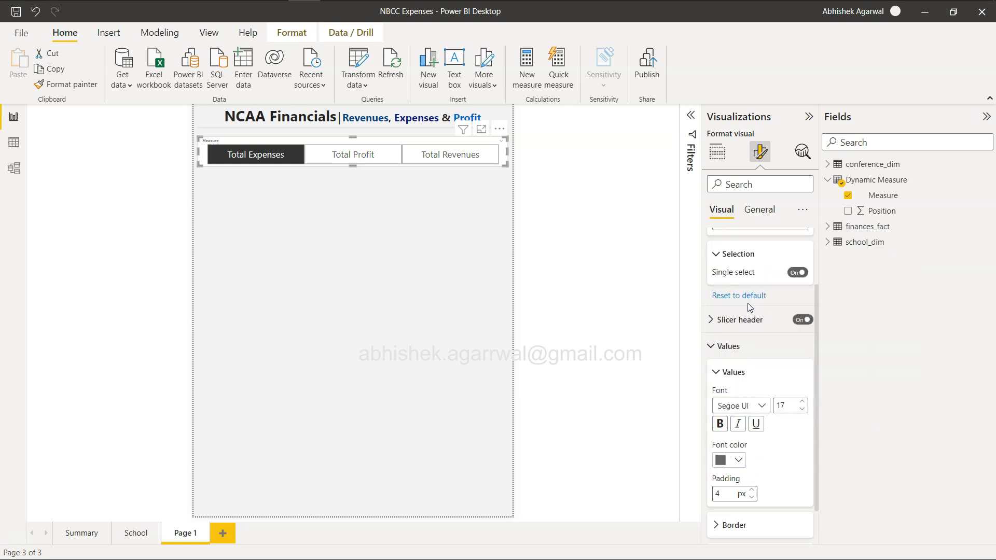
{"action": "left_click", "coordinate": [723, 423]}
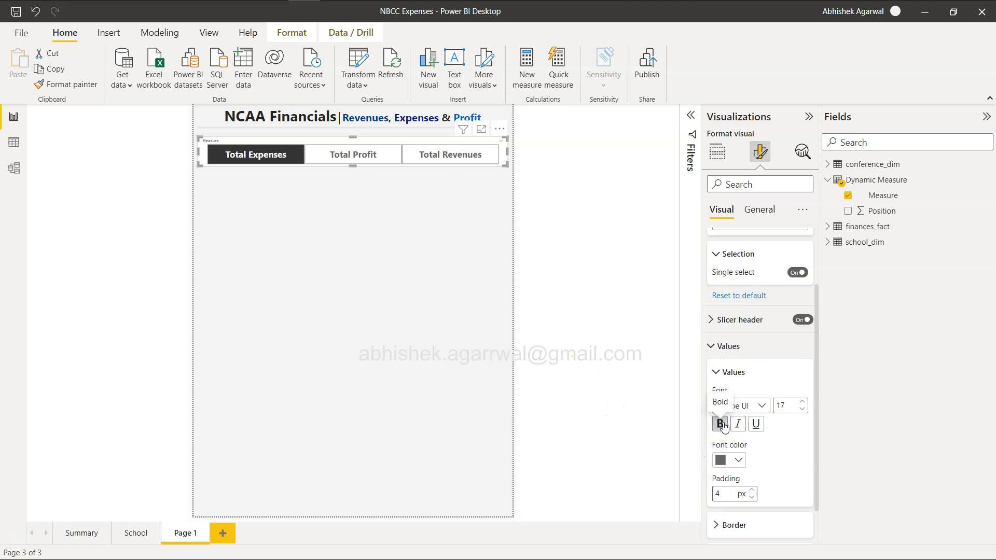
{"action": "left_click", "coordinate": [803, 410]}
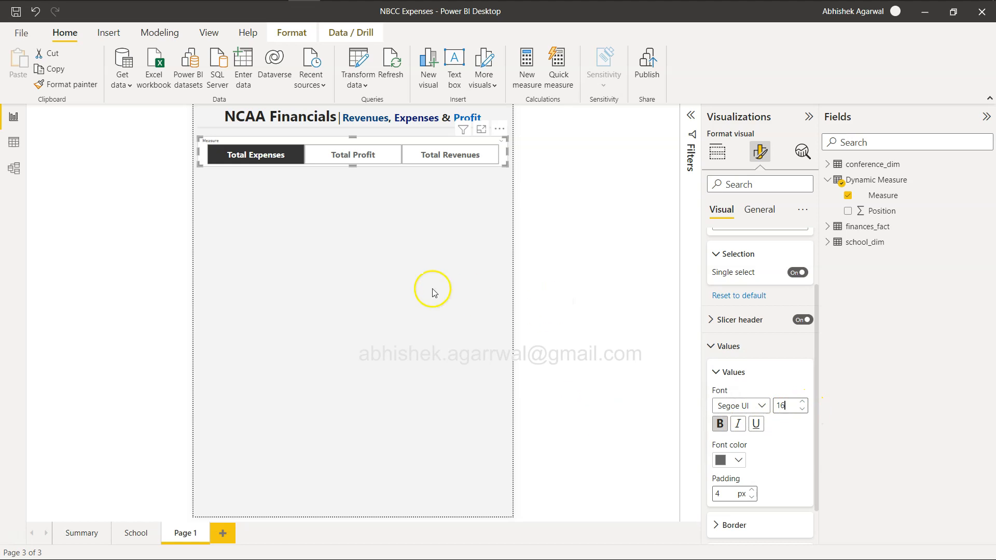
{"action": "left_click", "coordinate": [402, 285]}
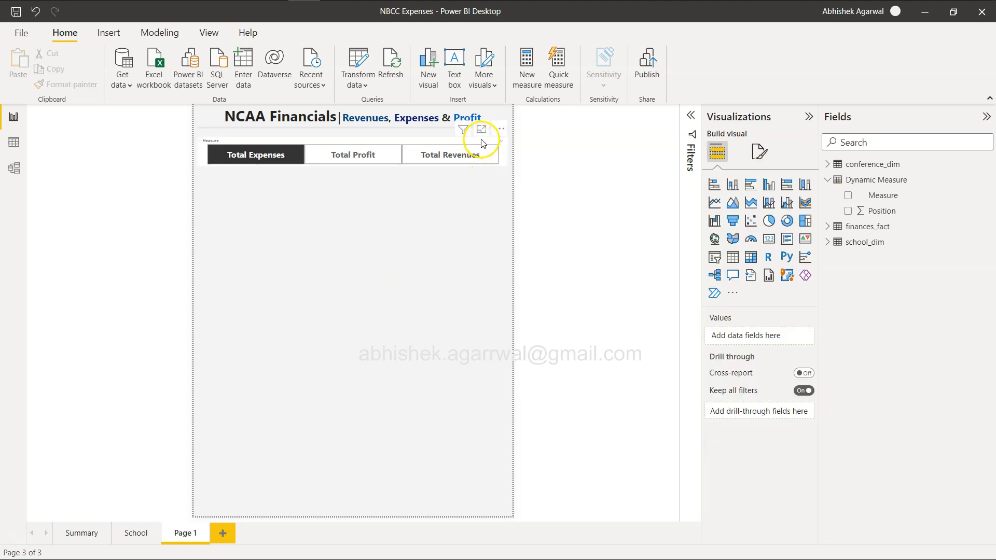
Step: Check the slicer in the reference report on the challenge page, and give the slicer's values a light gray background
{"action": "left_click", "coordinate": [481, 141]}
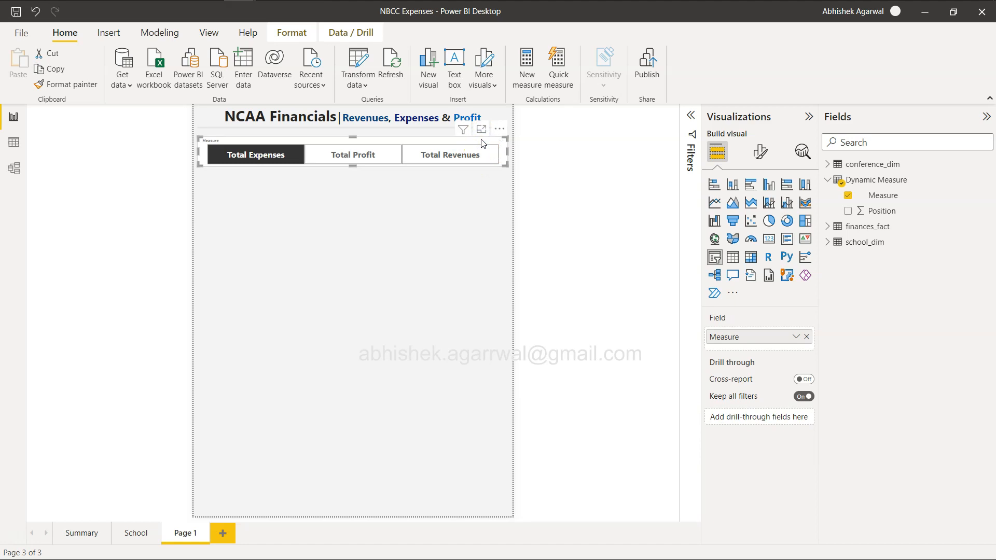
{"action": "key", "text": "alt+Tab"}
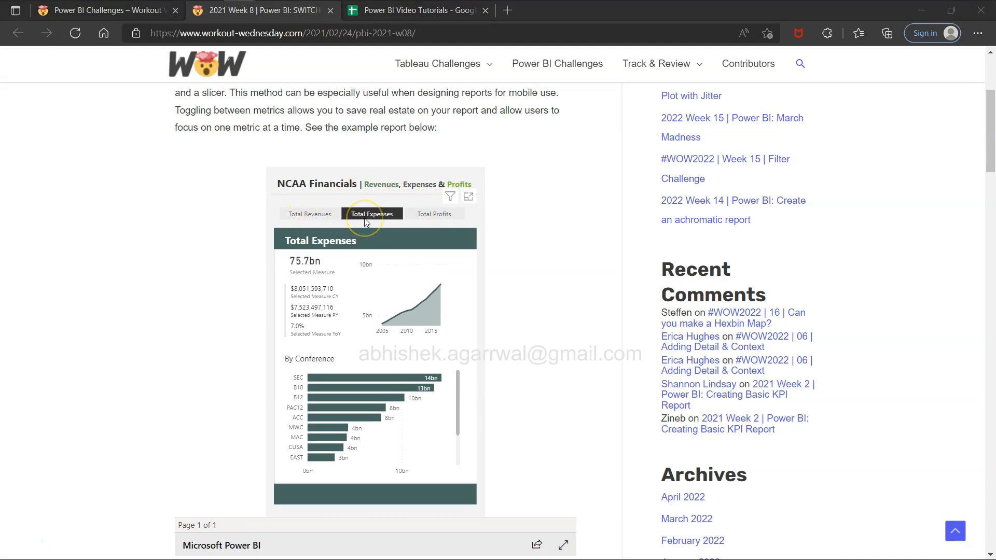
{"action": "key", "text": "alt+Tab"}
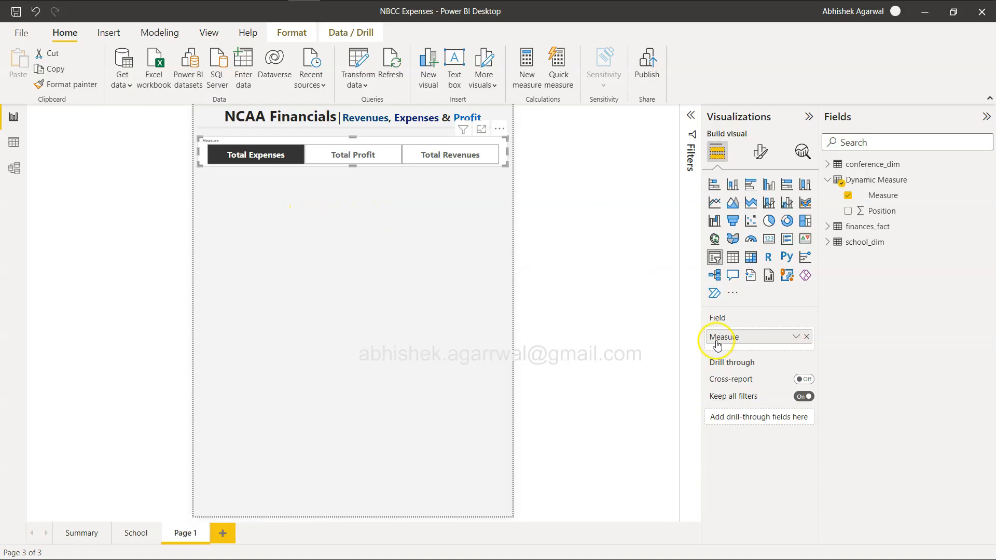
{"action": "left_click", "coordinate": [760, 153]}
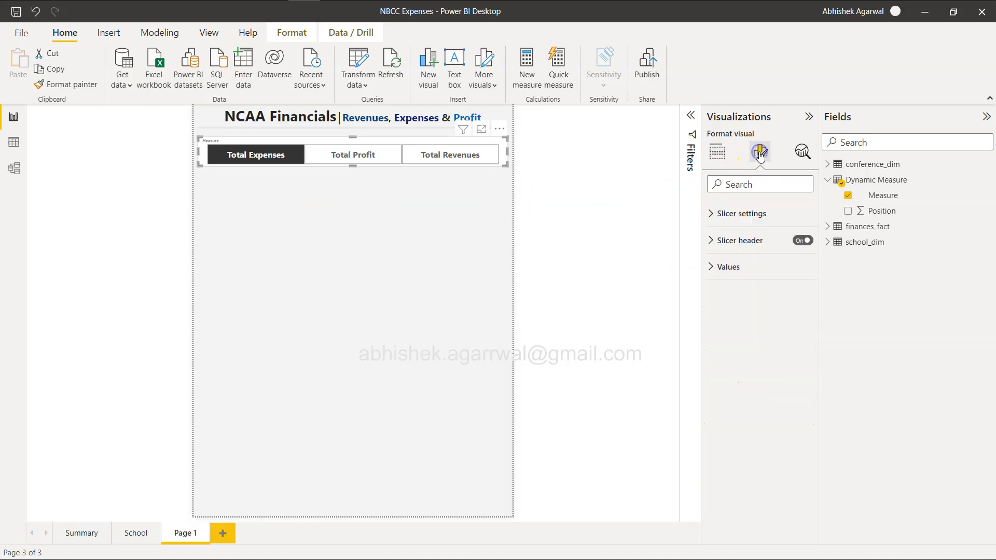
{"action": "left_click", "coordinate": [715, 294]}
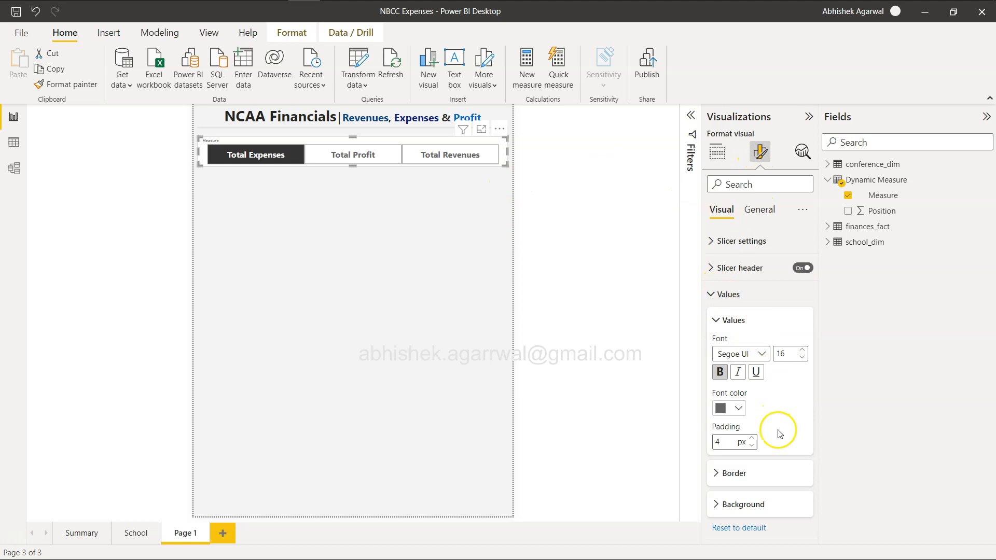
{"action": "left_click", "coordinate": [719, 503]}
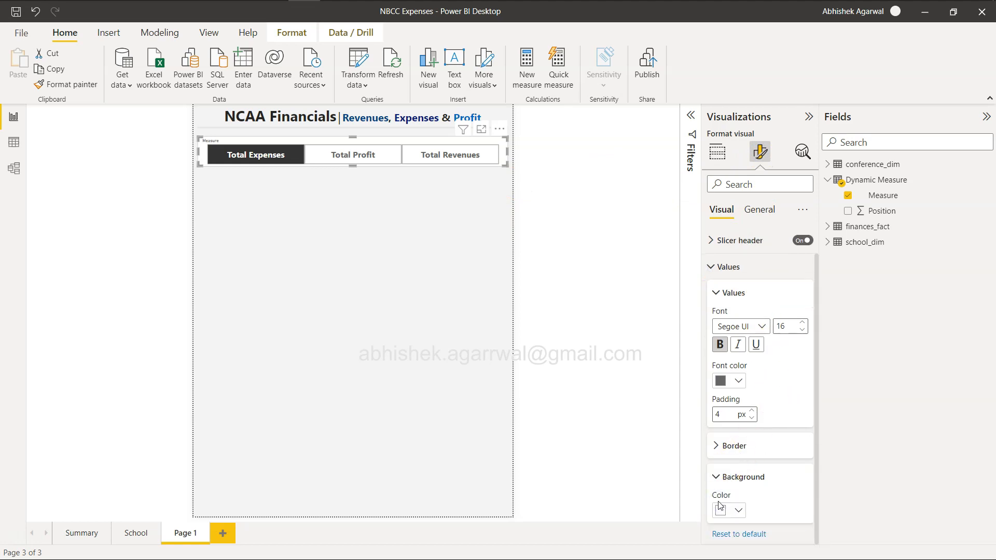
{"action": "left_click", "coordinate": [737, 511]}
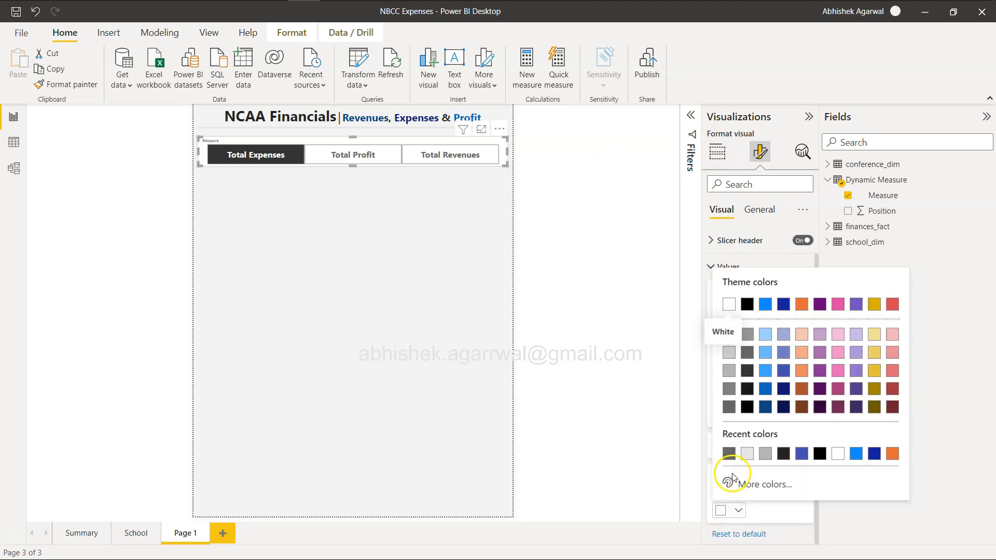
{"action": "left_click", "coordinate": [729, 335]}
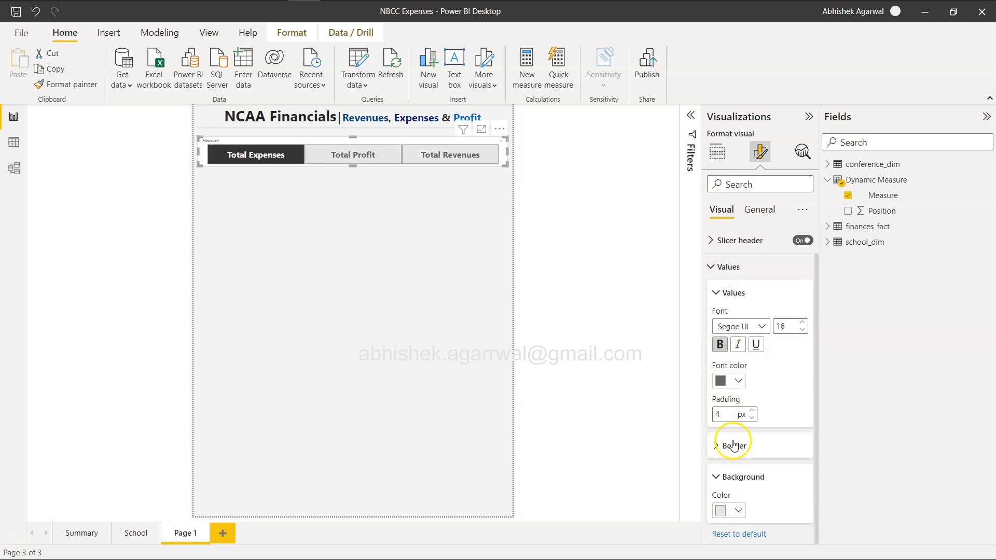
Step: Set the transparency of the measure slicer's overall visual background to 100%
{"action": "left_click", "coordinate": [759, 209]}
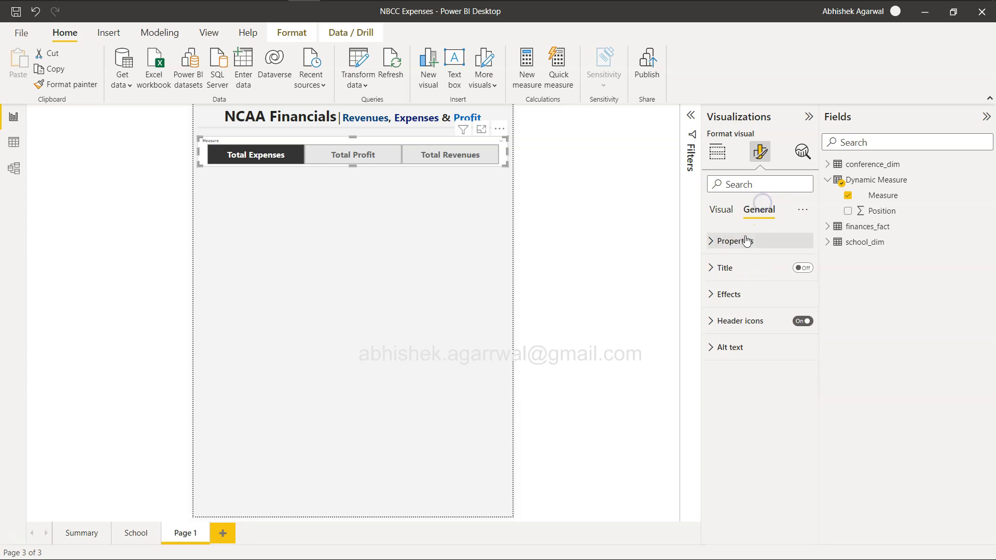
{"action": "left_click", "coordinate": [712, 295]}
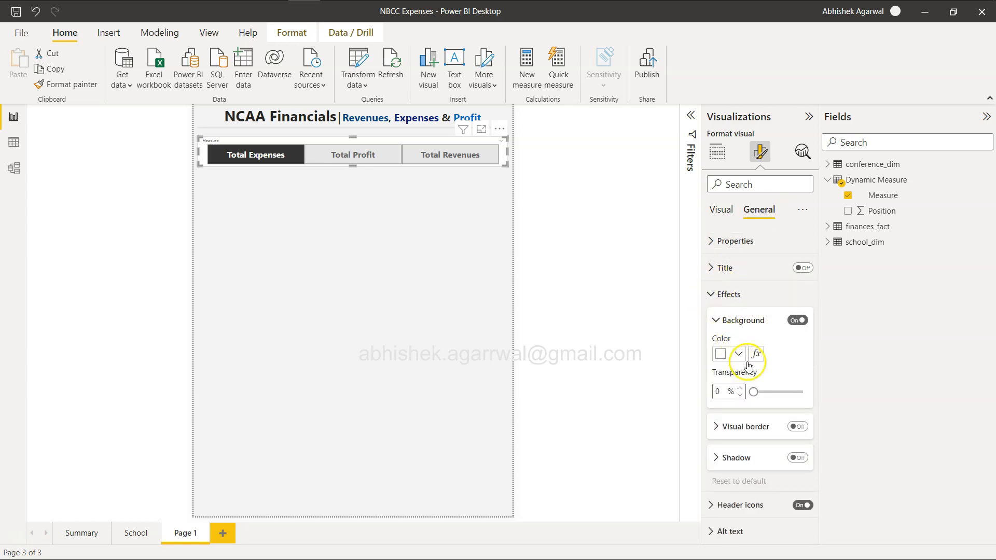
{"action": "left_click_drag", "start_coordinate": [753, 391], "coordinate": [877, 410]}
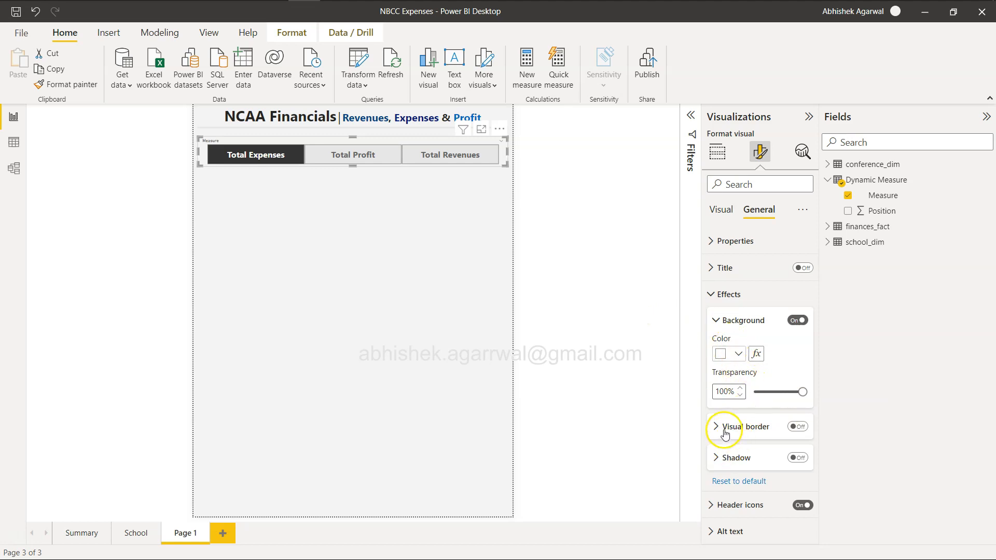
{"action": "left_click", "coordinate": [712, 295]}
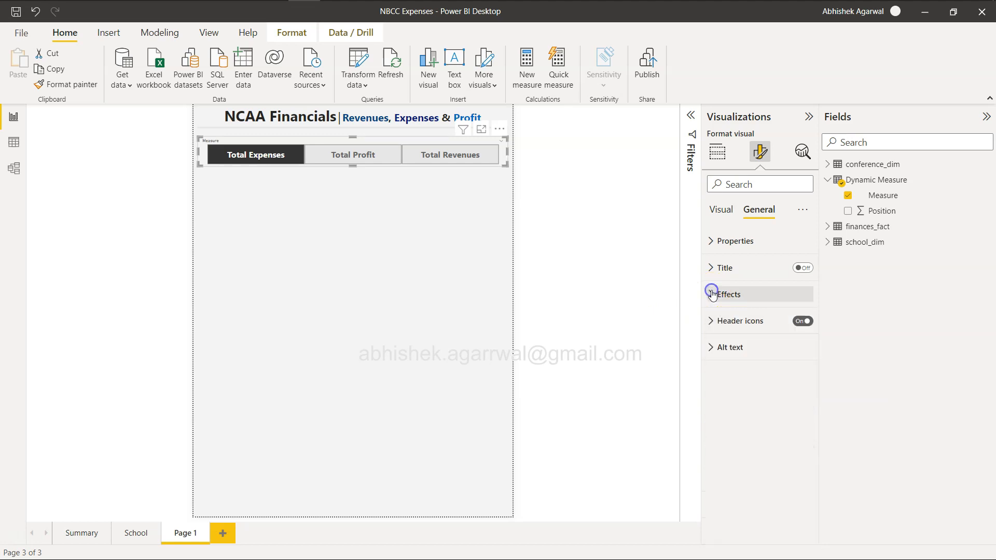
{"action": "left_click", "coordinate": [713, 295]}
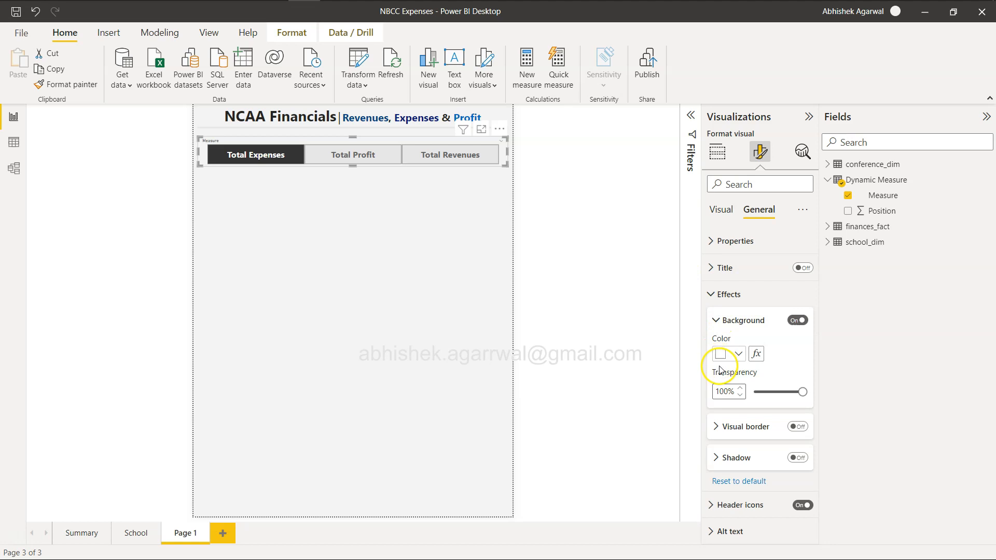
{"action": "left_click", "coordinate": [715, 427]}
{"action": "left_click", "coordinate": [717, 461]}
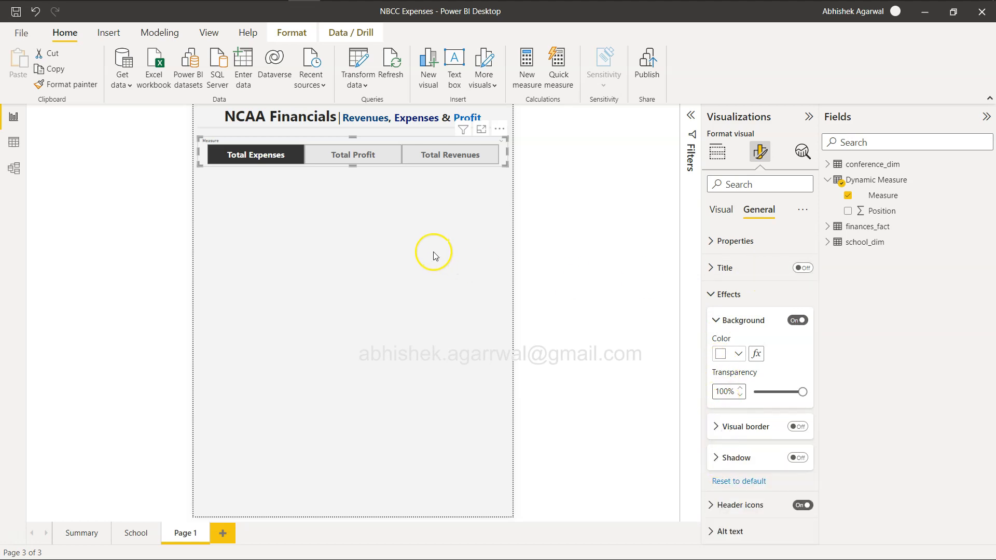
{"action": "left_click", "coordinate": [478, 217]}
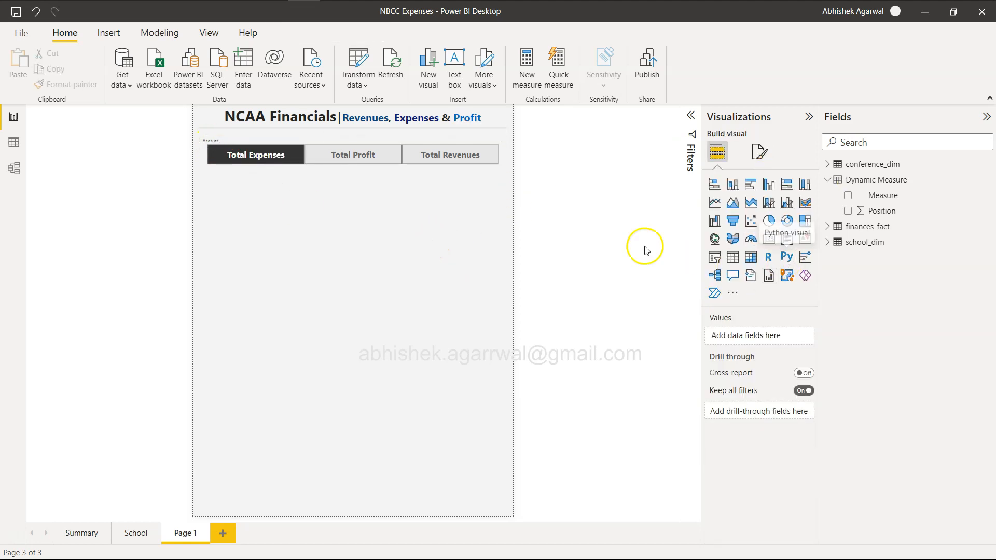
Step: Turn off the slicer header showing the Measure title on the measure slicer
{"action": "left_click", "coordinate": [482, 139]}
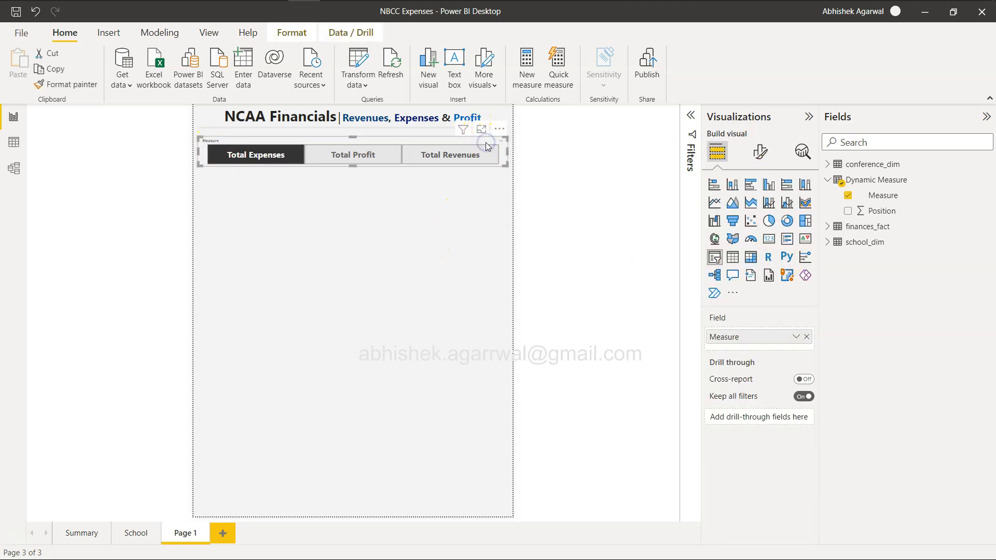
{"action": "left_click", "coordinate": [760, 153]}
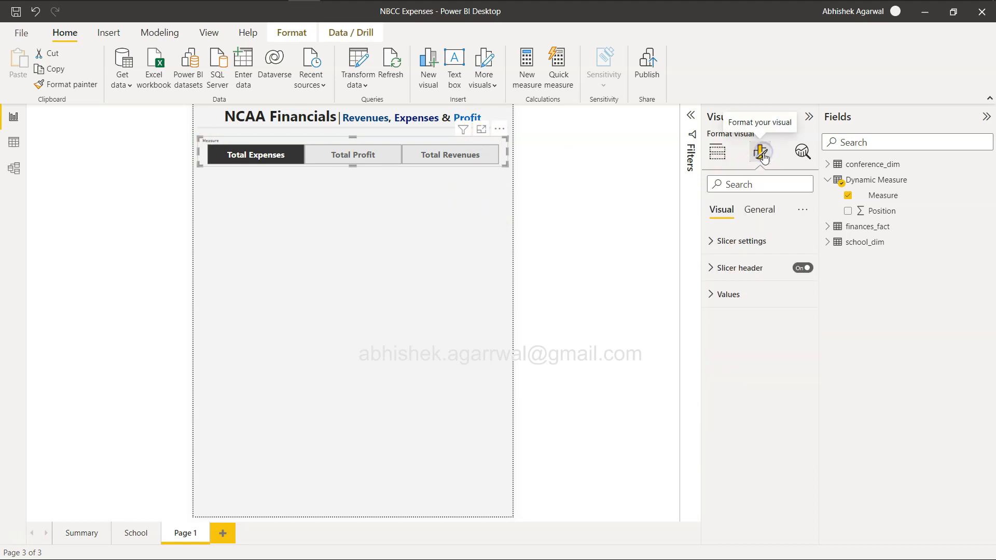
{"action": "left_click", "coordinate": [761, 209]}
{"action": "left_click", "coordinate": [715, 268]}
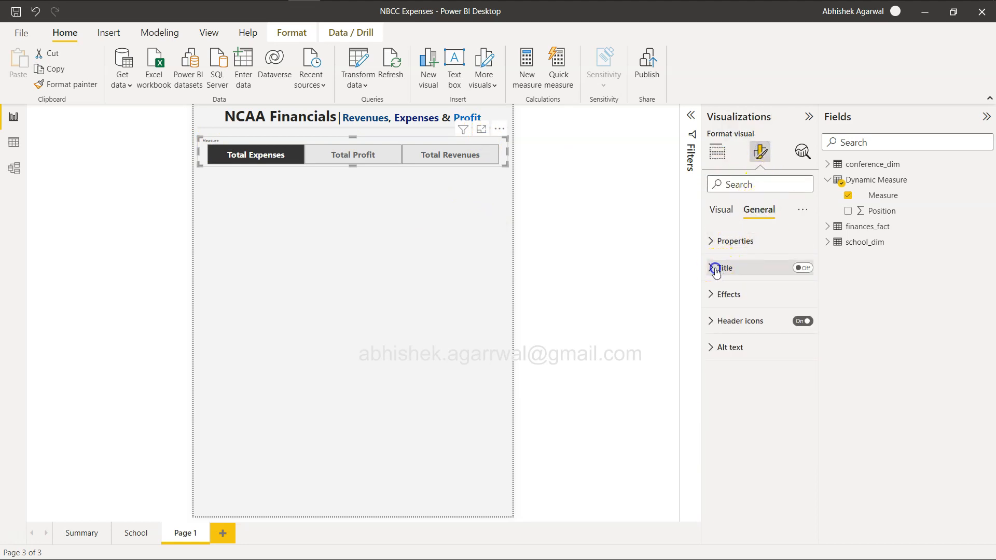
{"action": "left_click", "coordinate": [716, 269]}
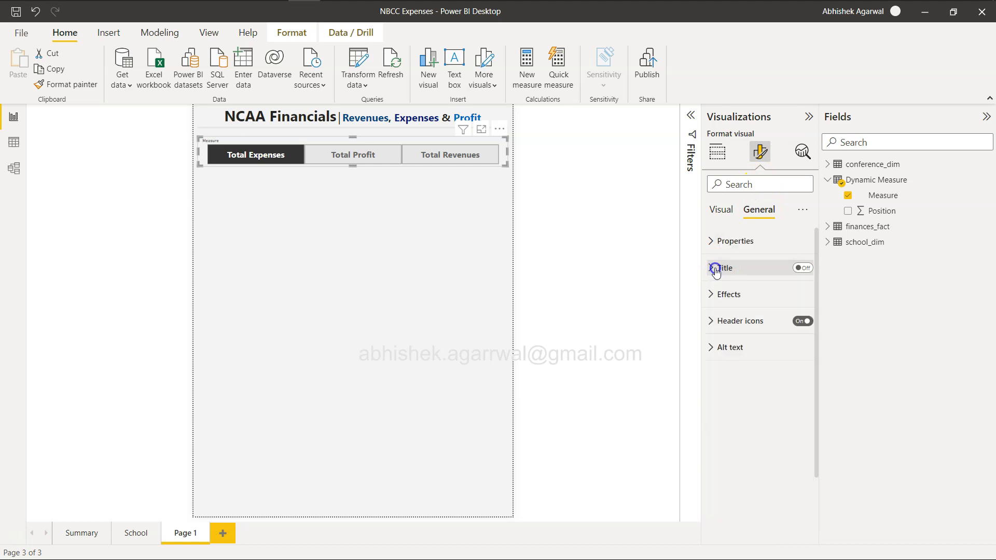
{"action": "left_click", "coordinate": [721, 209]}
{"action": "left_click", "coordinate": [714, 240]}
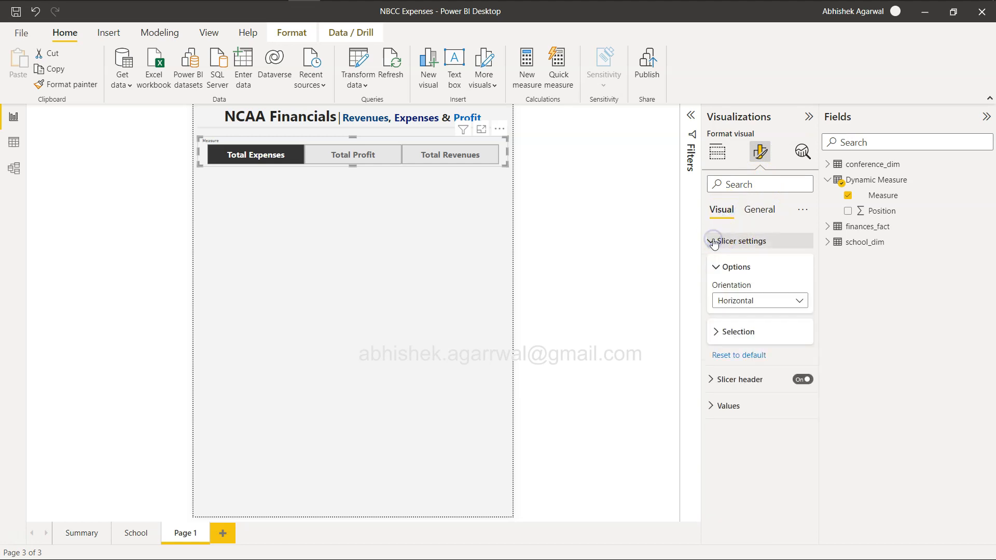
{"action": "left_click", "coordinate": [709, 380]}
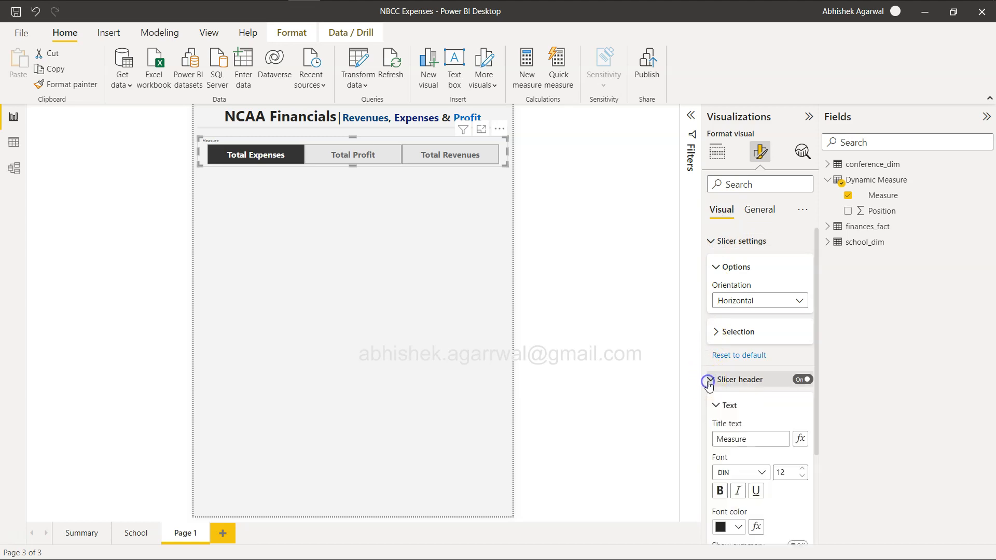
{"action": "left_click", "coordinate": [802, 381]}
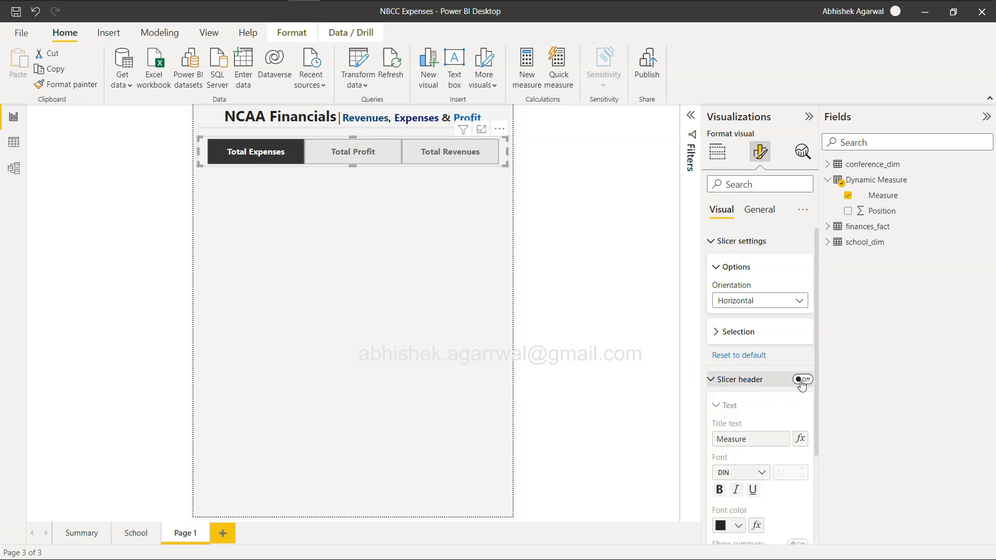
{"action": "scroll", "coordinate": [802, 384], "scroll_direction": "down", "scroll_amount": 5}
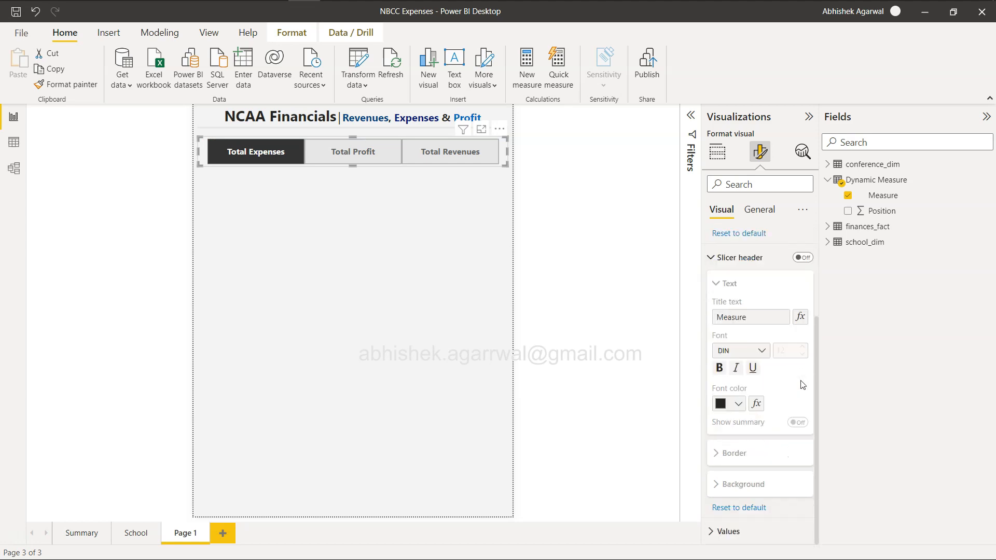
{"action": "left_click", "coordinate": [713, 454]}
{"action": "left_click", "coordinate": [711, 256]}
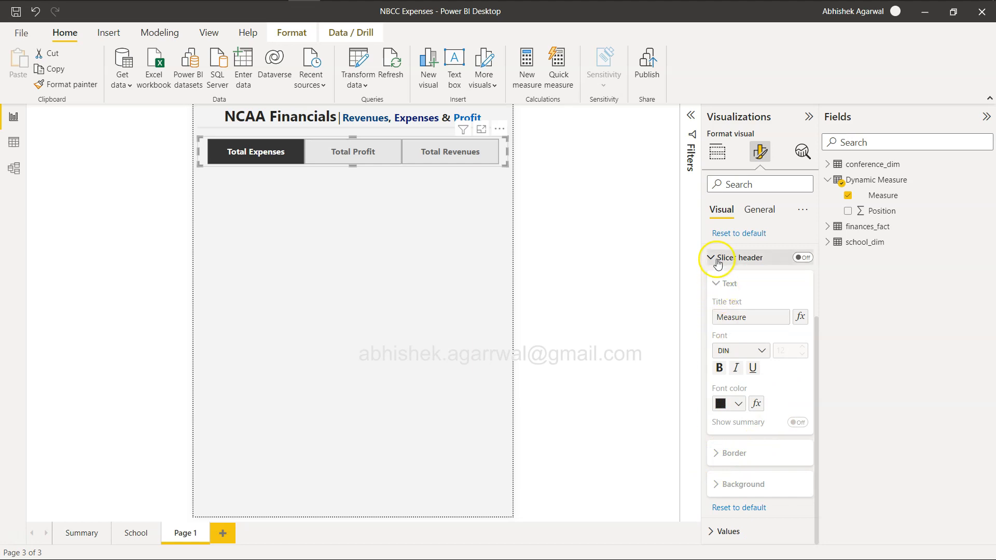
{"action": "left_click", "coordinate": [542, 336]}
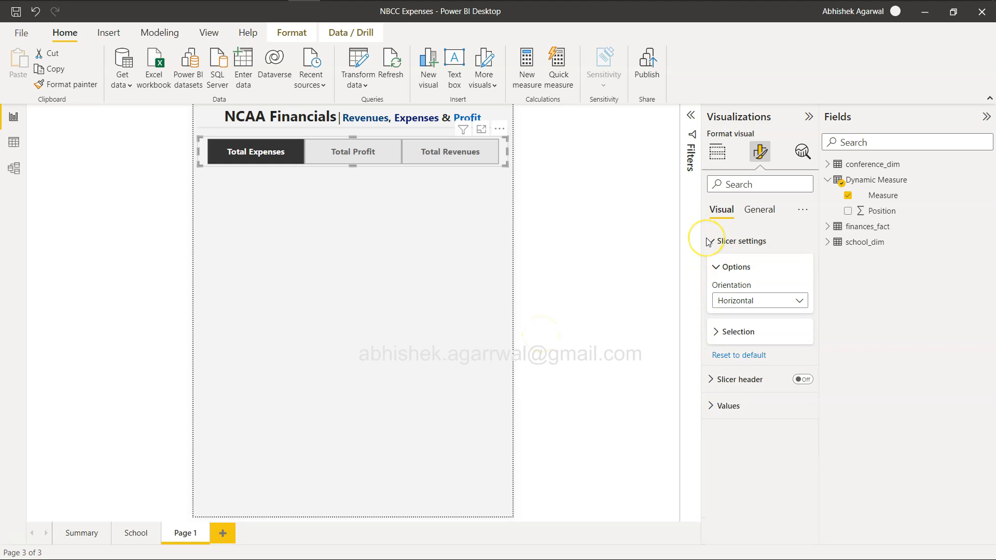
{"action": "left_click", "coordinate": [715, 331]}
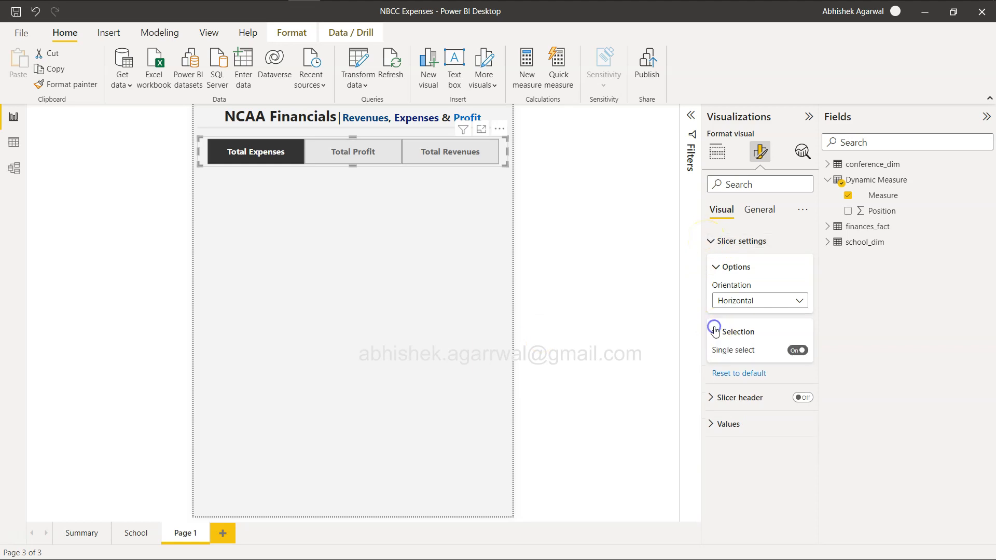
{"action": "left_click", "coordinate": [715, 330]}
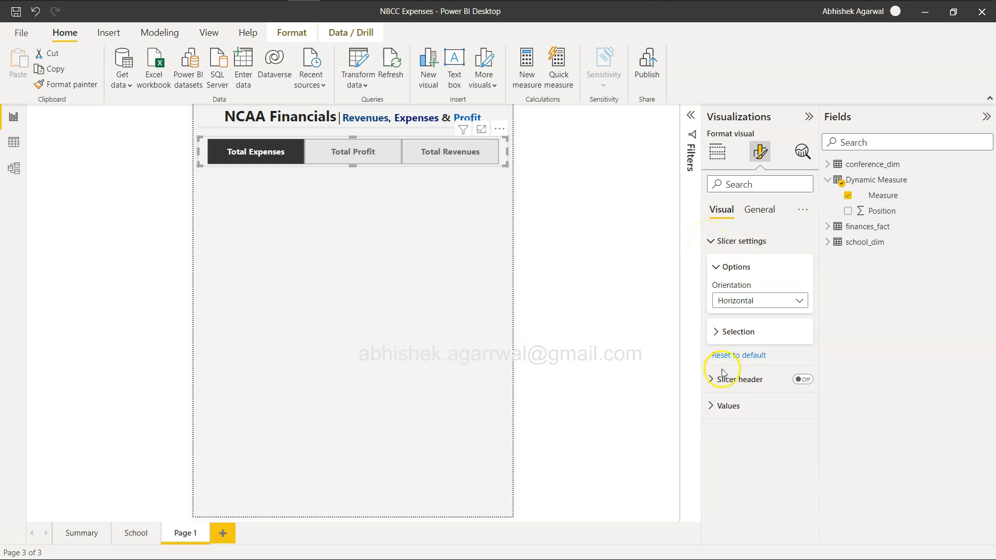
{"action": "left_click", "coordinate": [713, 407]}
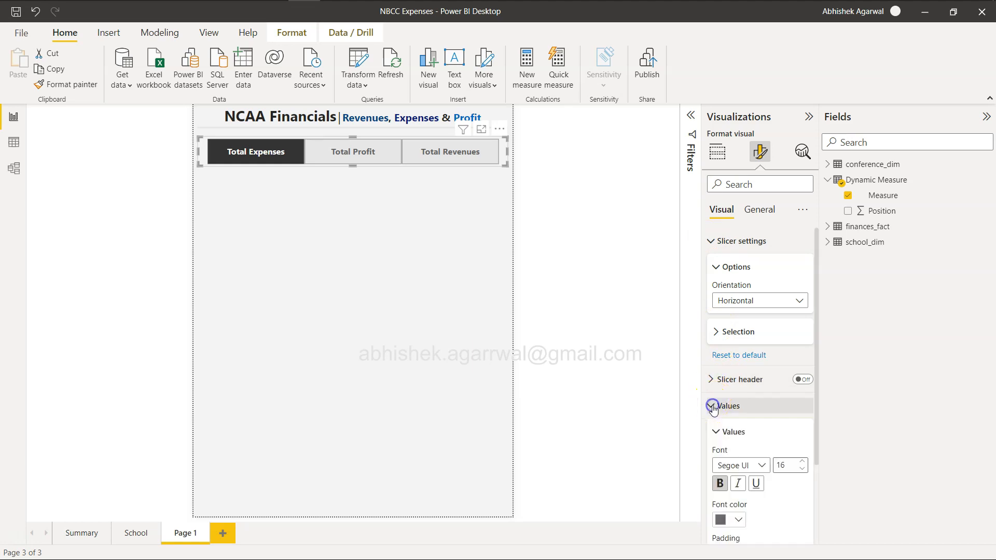
{"action": "left_click", "coordinate": [712, 407]}
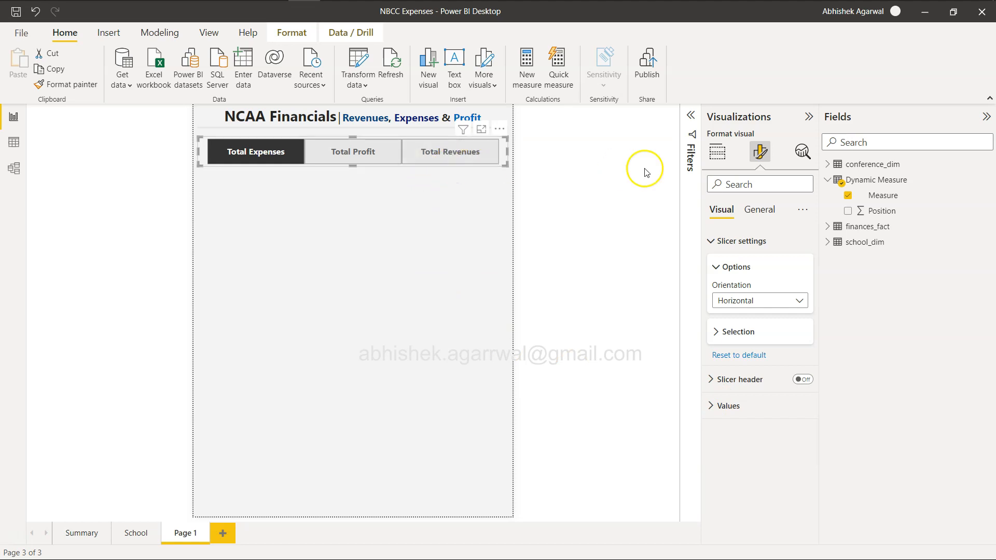
Step: Set the border color of the measure slicer's values to light gray to match their background
{"action": "left_click", "coordinate": [772, 213]}
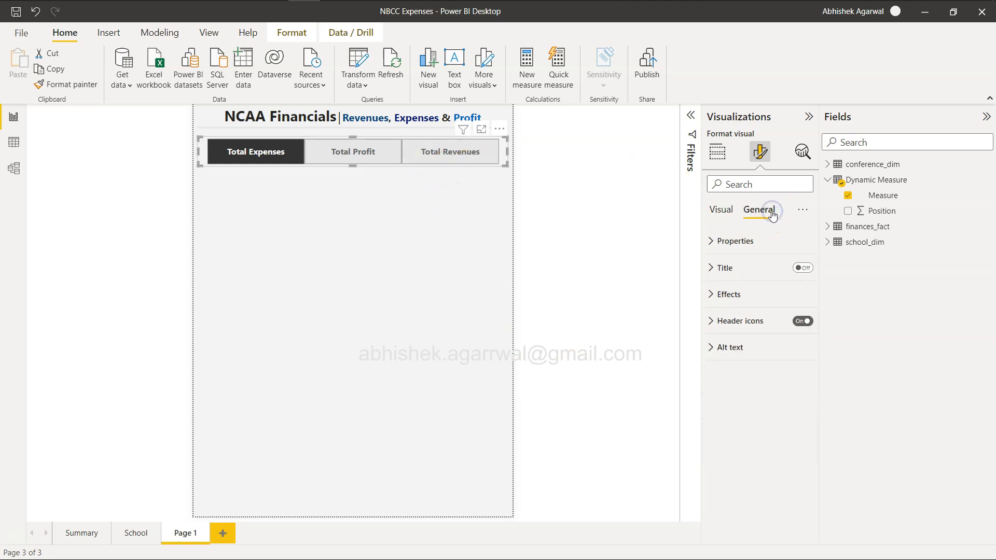
{"action": "left_click", "coordinate": [712, 294]}
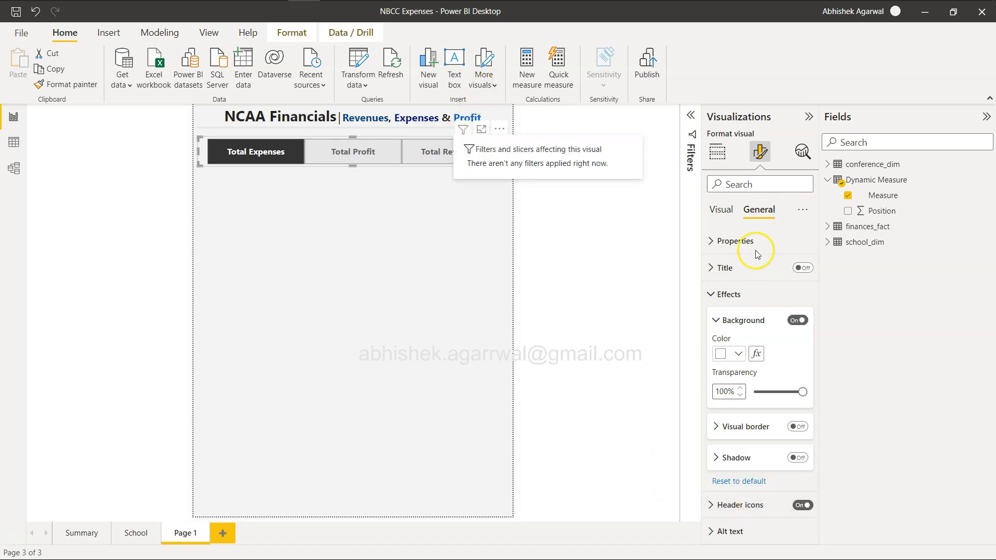
{"action": "left_click", "coordinate": [727, 294]}
{"action": "left_click", "coordinate": [721, 210]}
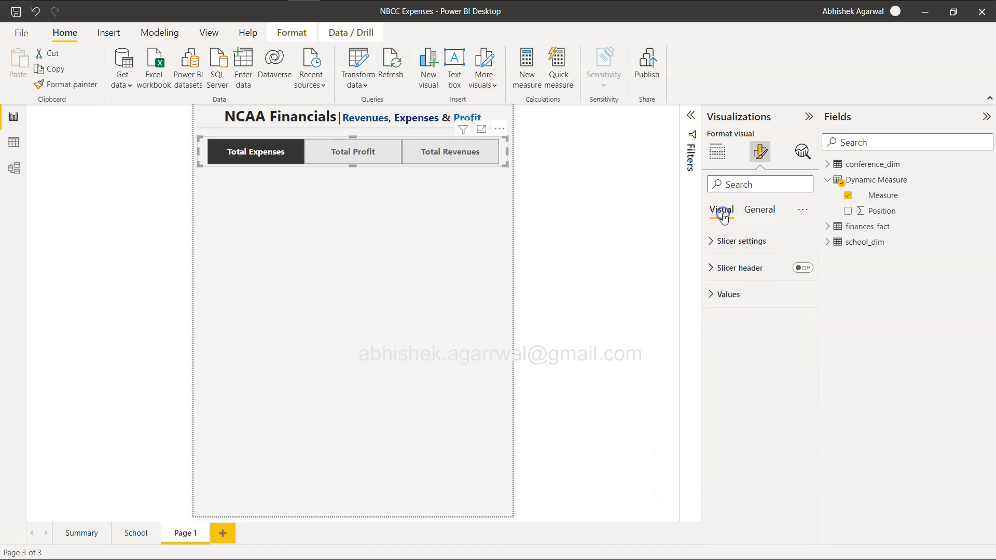
{"action": "left_click", "coordinate": [718, 294]}
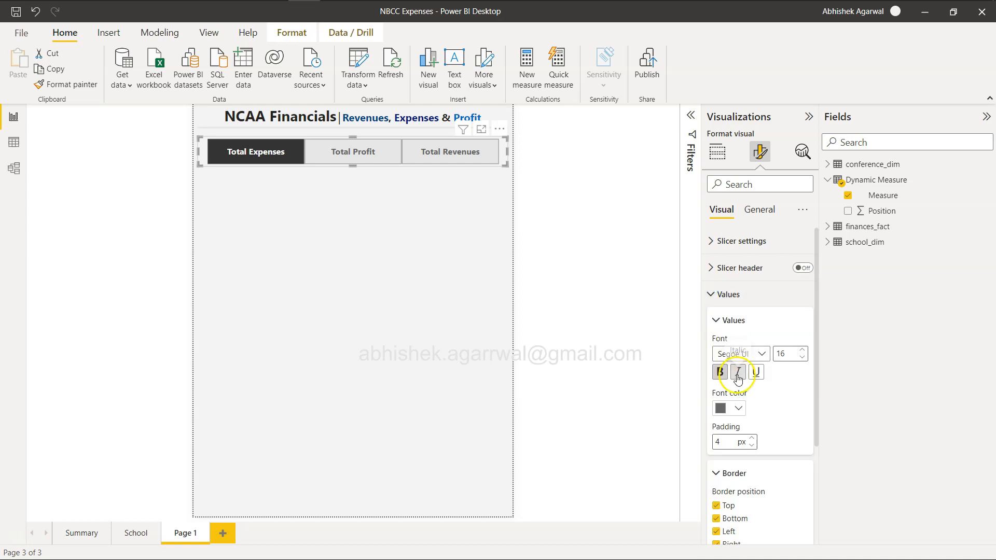
{"action": "scroll", "coordinate": [736, 363], "scroll_direction": "down", "scroll_amount": 2}
{"action": "scroll", "coordinate": [739, 380], "scroll_direction": "down", "scroll_amount": 2}
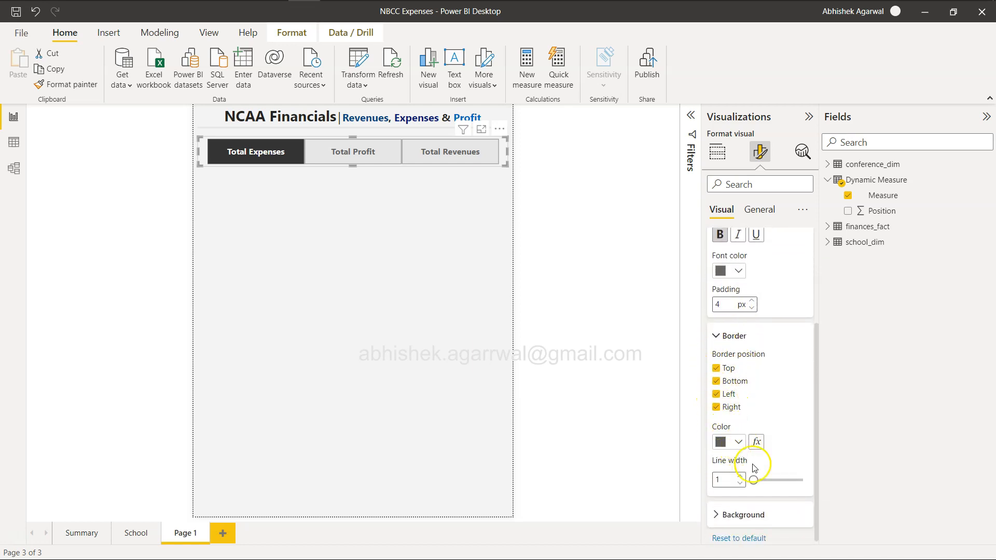
{"action": "left_click", "coordinate": [739, 443]}
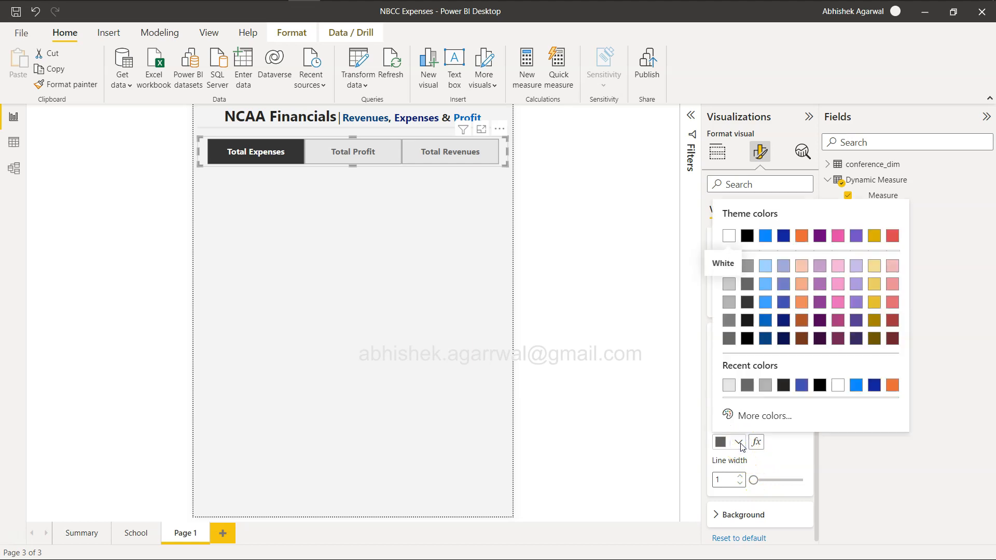
{"action": "left_click", "coordinate": [729, 265]}
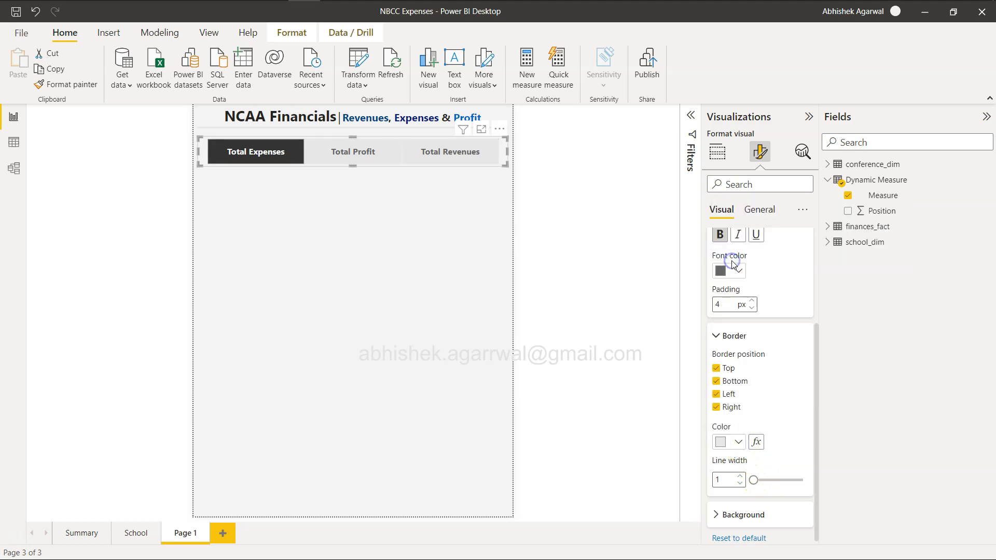
{"action": "left_click", "coordinate": [579, 271]}
{"action": "key", "text": "super+s"}
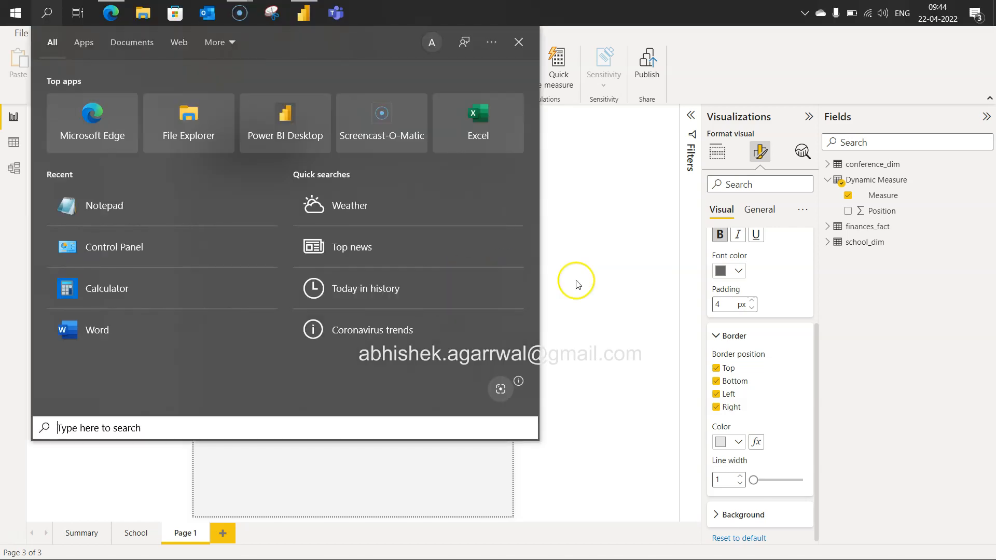
{"action": "left_click", "coordinate": [605, 297]}
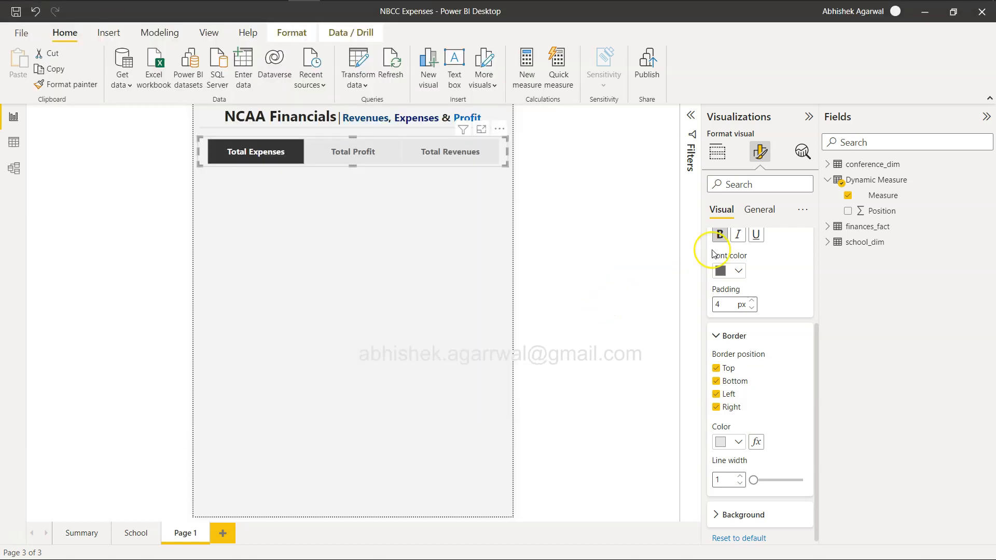
{"action": "left_click", "coordinate": [742, 210]}
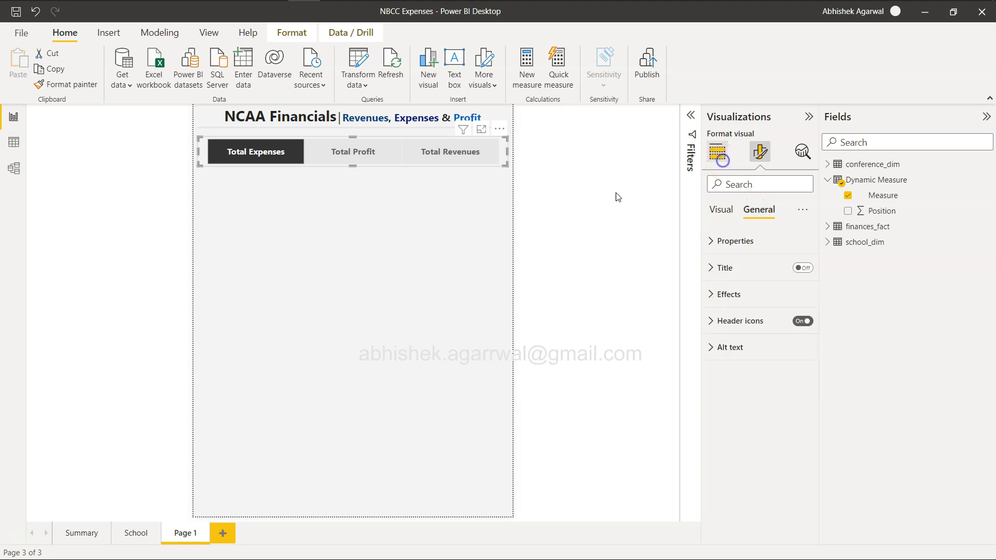
Step: Test the measure slicer by switching between Total Profit, Total Revenues and Total Expenses, and leave Total Revenues selected
{"action": "left_click", "coordinate": [343, 269]}
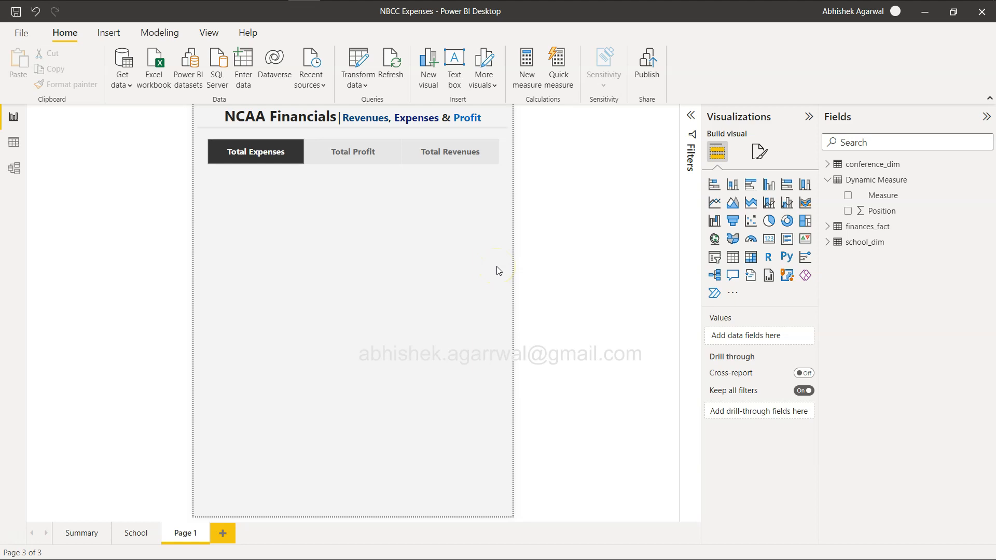
{"action": "left_click", "coordinate": [370, 155]}
{"action": "left_click", "coordinate": [415, 156]}
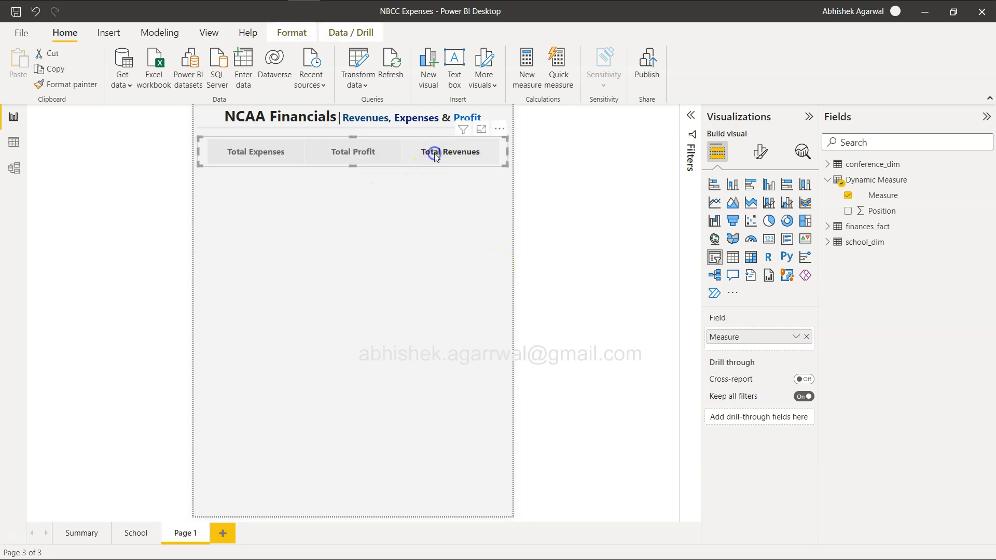
{"action": "left_click", "coordinate": [455, 156]}
{"action": "left_click", "coordinate": [358, 156]}
{"action": "left_click", "coordinate": [267, 154]}
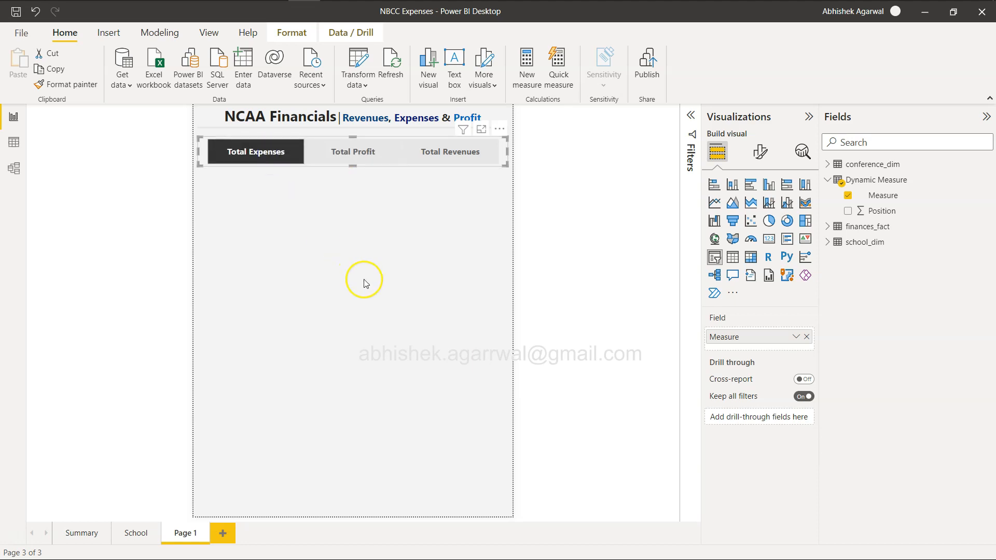
{"action": "left_click", "coordinate": [351, 153]}
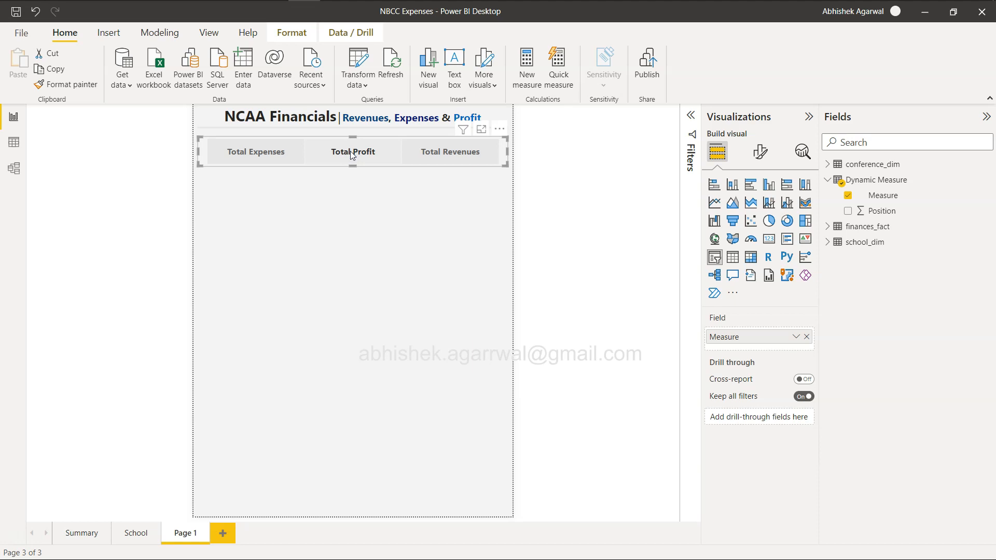
{"action": "left_click", "coordinate": [351, 154]}
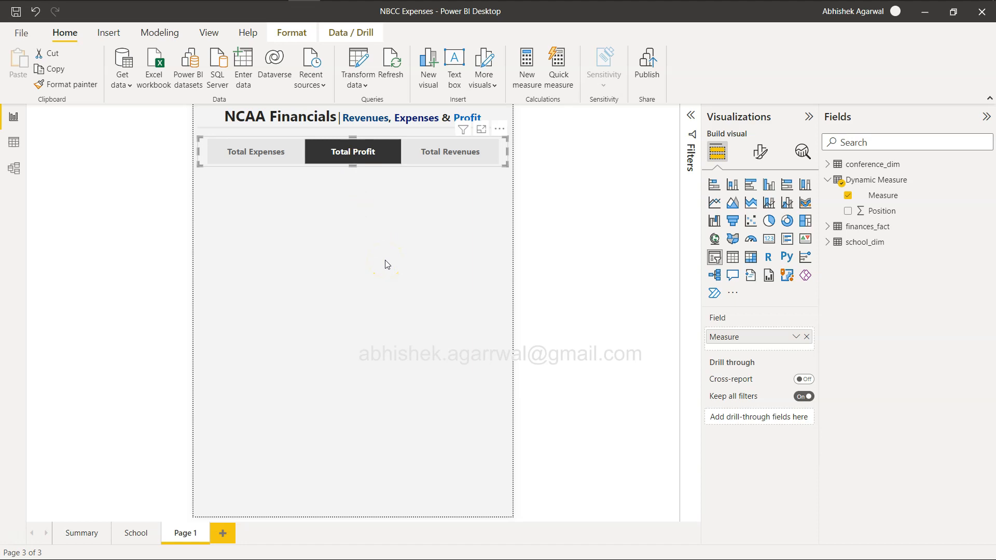
{"action": "left_click", "coordinate": [448, 157]}
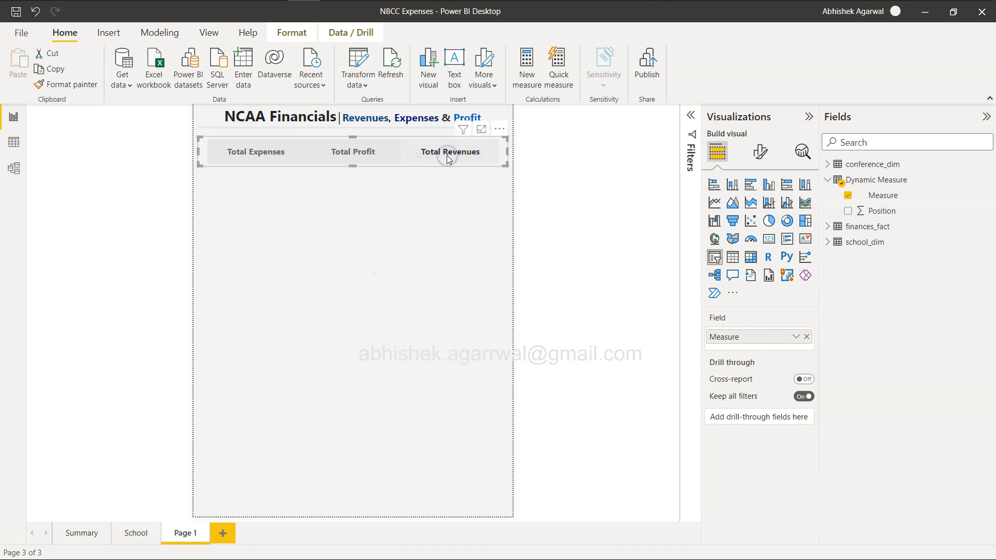
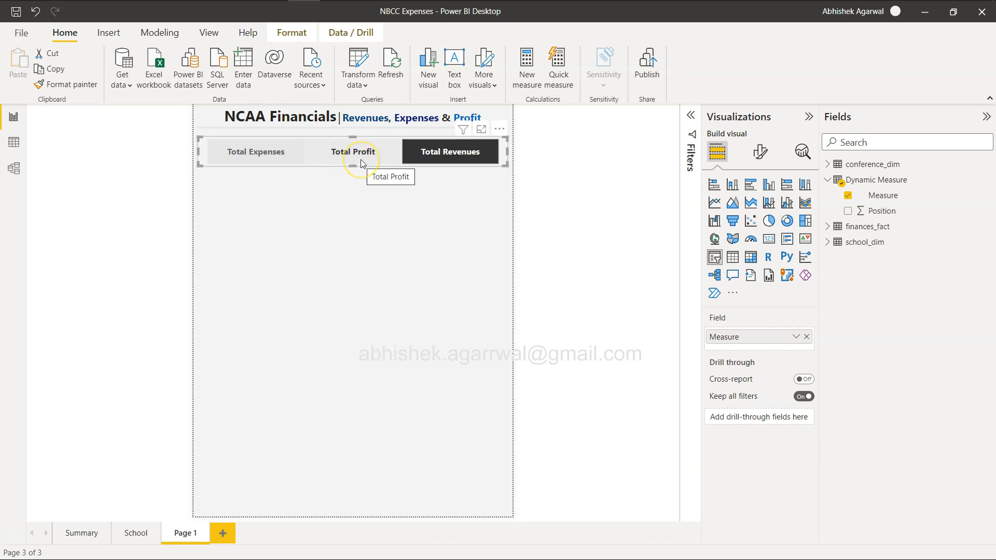
{"action": "left_click", "coordinate": [365, 224]}
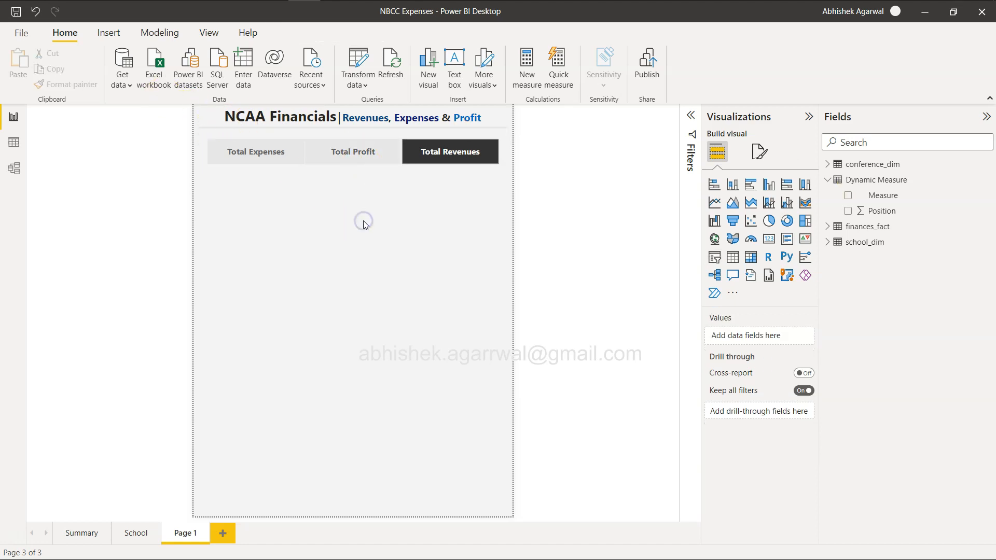
Step: Create a new measure named "Selected Mesaure" in the finances_fact table and start its formula on a second line
{"action": "left_click", "coordinate": [857, 228]}
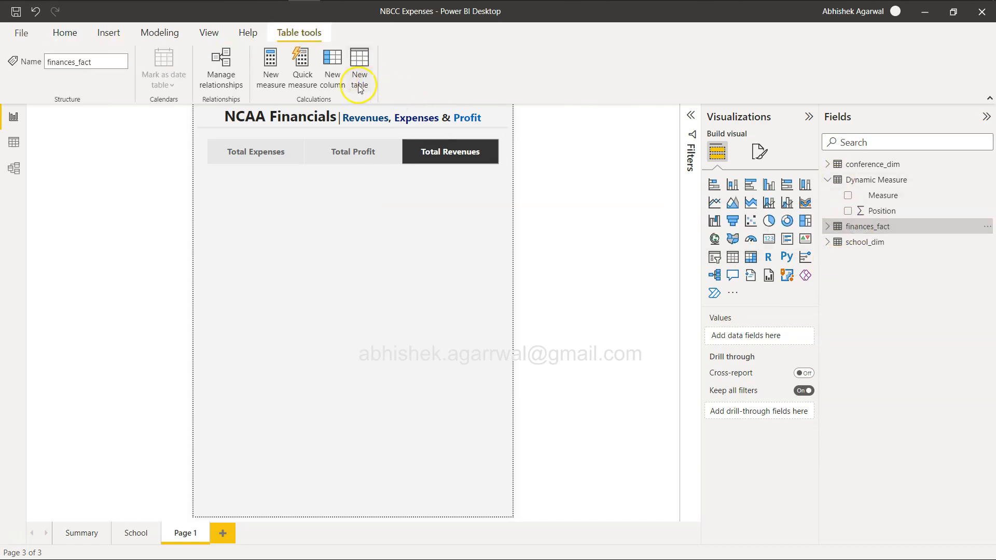
{"action": "left_click", "coordinate": [273, 84]}
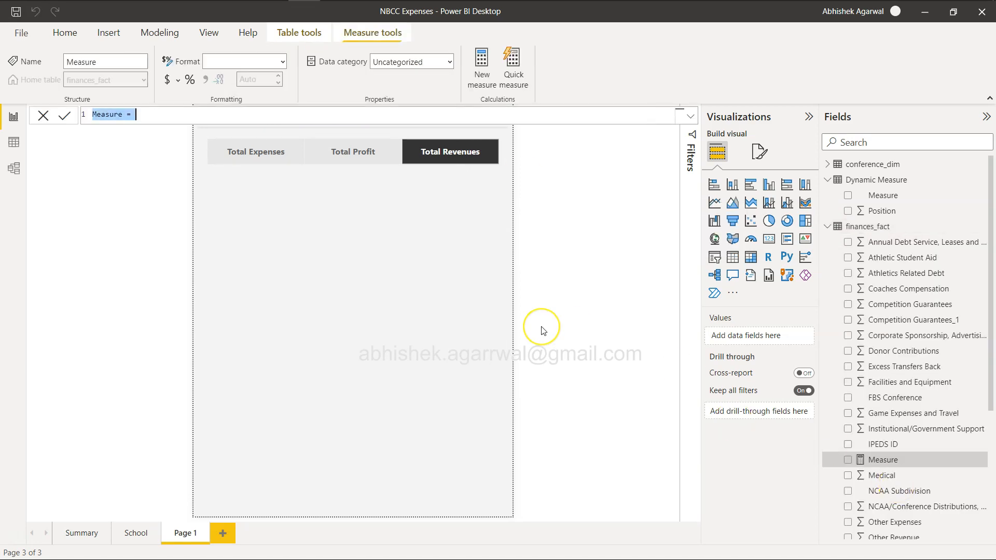
{"action": "type", "text": "Selec"}
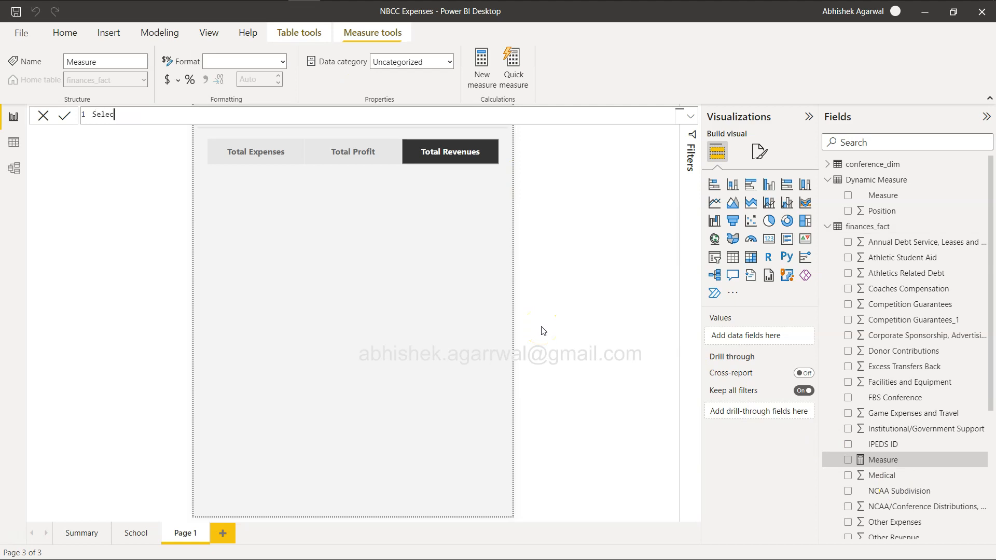
{"action": "type", "text": "ted Mesaure"}
{"action": "type", "text": "sw"}
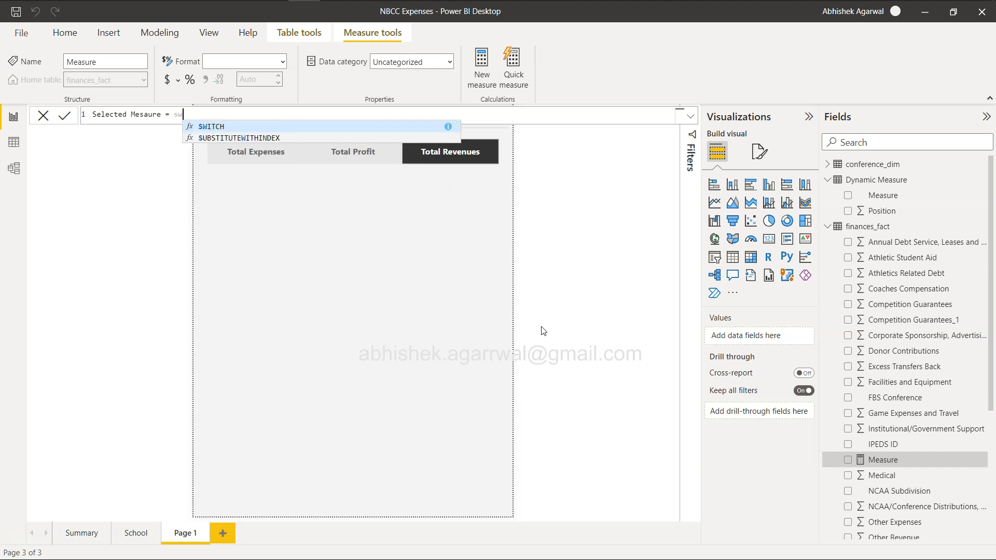
{"action": "key", "text": "BackSpace"}
{"action": "key", "text": "BackSpace"}
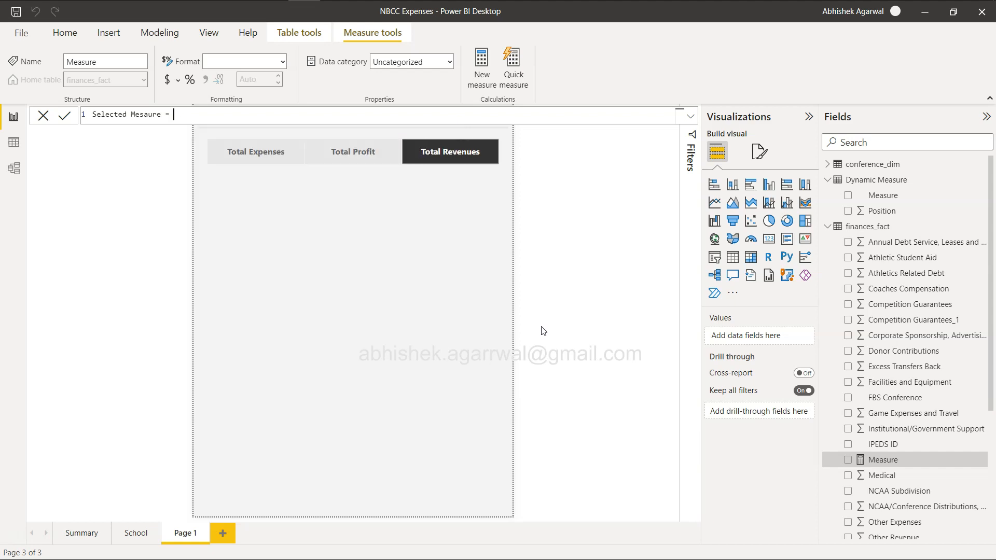
{"action": "key", "text": "shift+Return"}
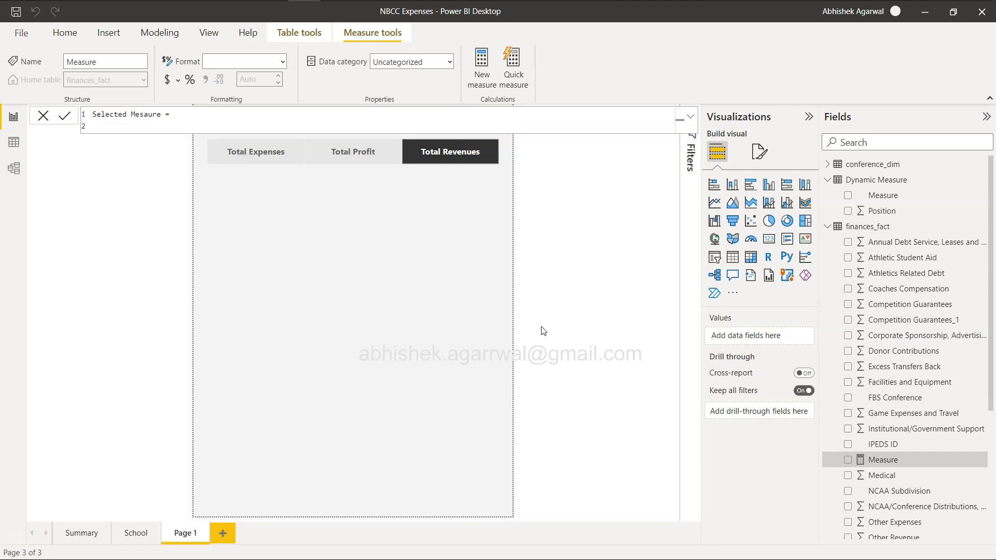
Step: Start a SWITCH function in the measure formula with VALUES('Dynamic Measure'[Measure]) as its expression
{"action": "type", "text": "sw"}
{"action": "key", "text": "Tab"}
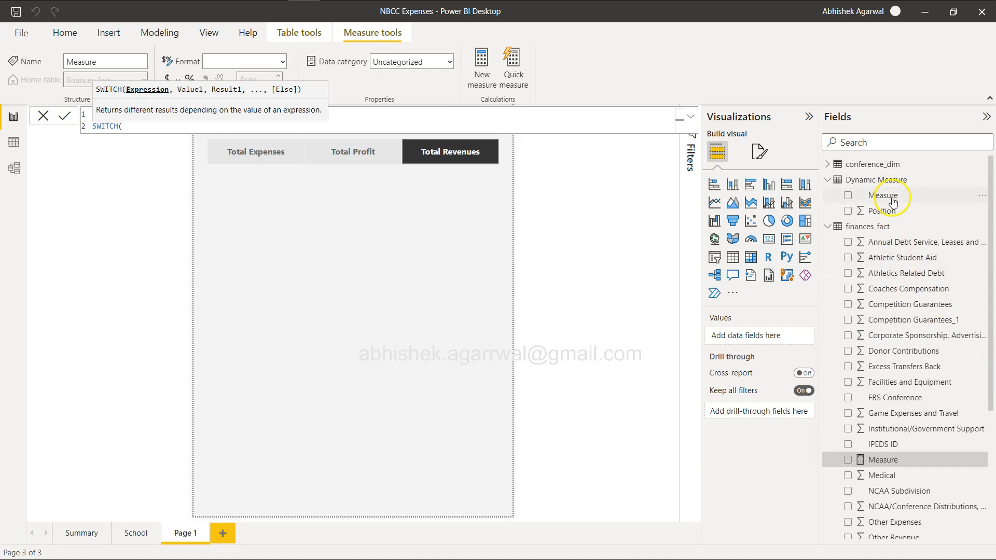
{"action": "type", "text": "val"}
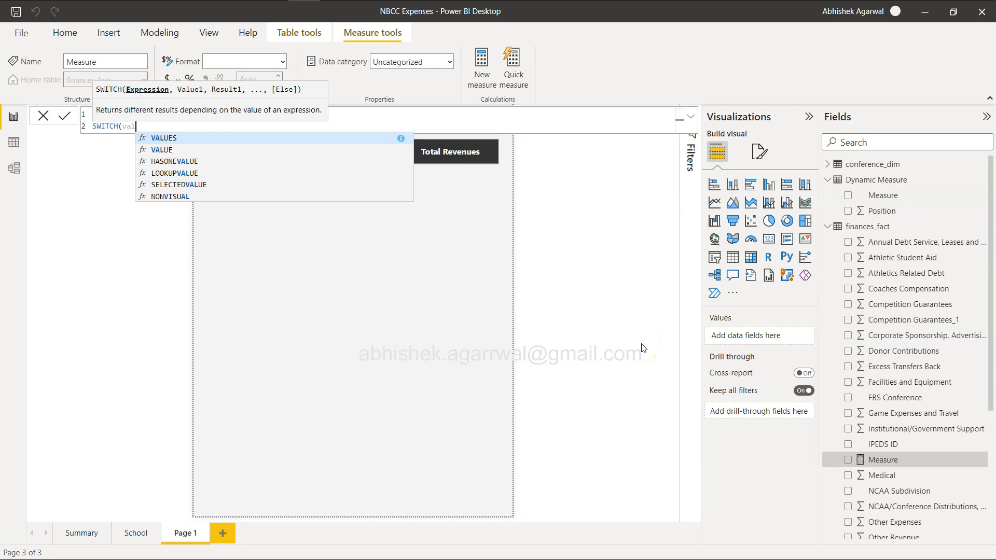
{"action": "key", "text": "Tab"}
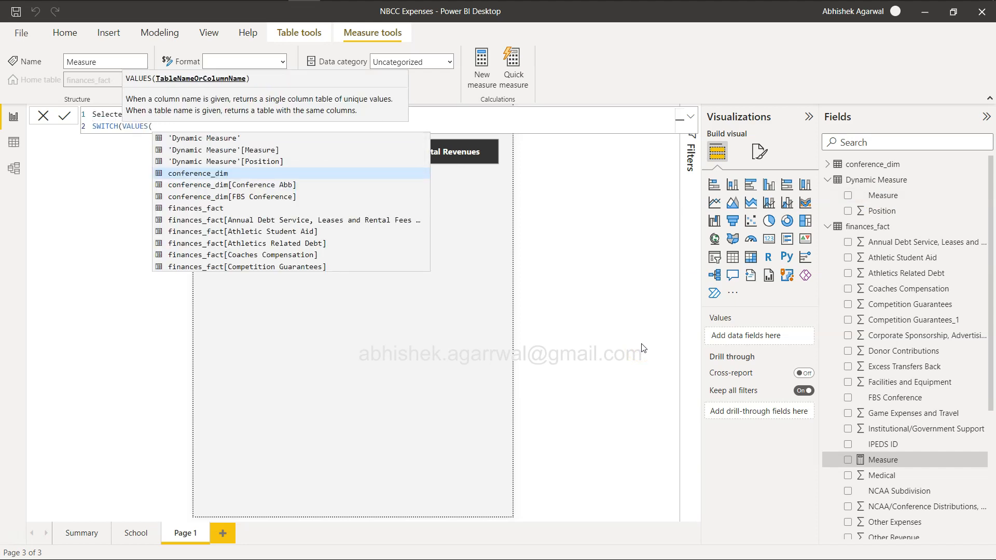
{"action": "type", "text": "mea"}
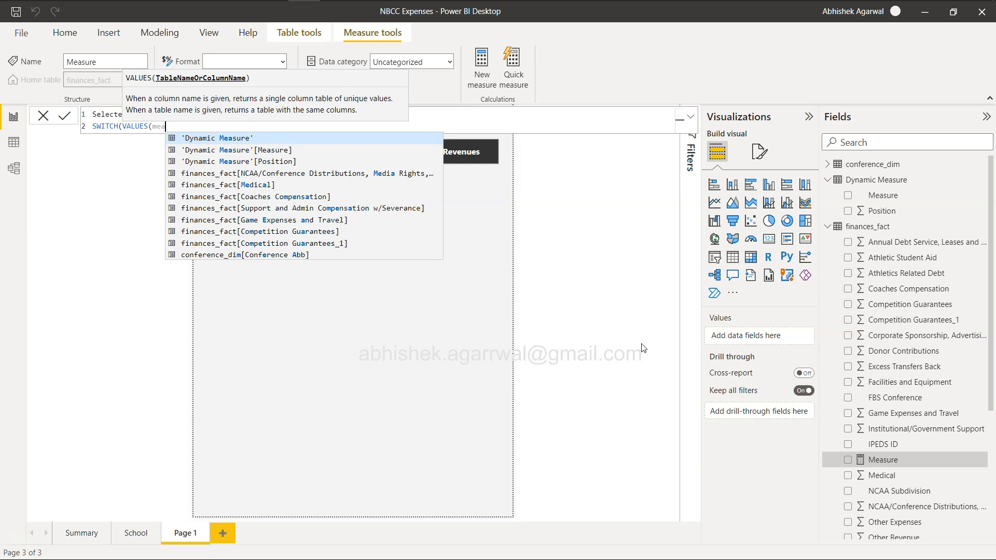
{"action": "key", "text": "Down"}
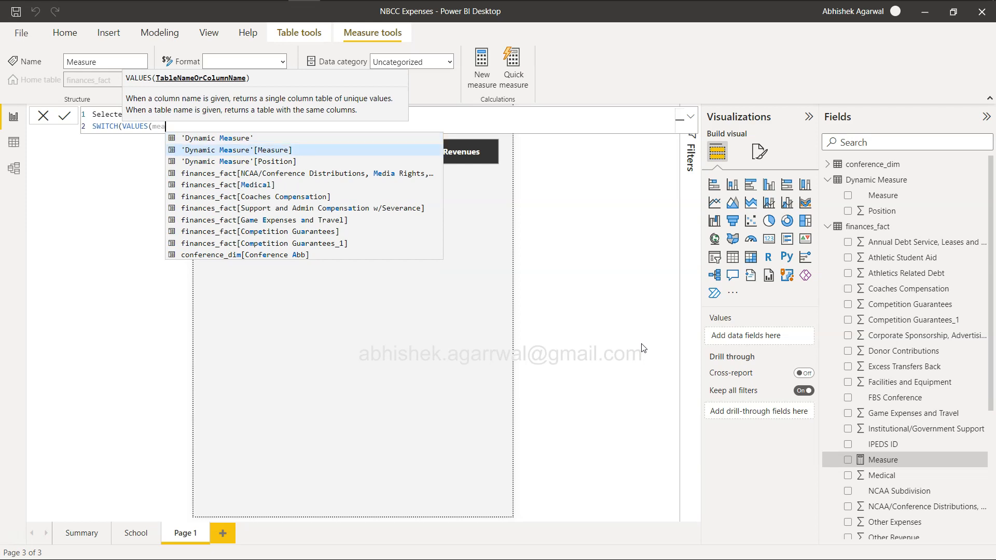
{"action": "key", "text": "Tab"}
{"action": "type", "text": ")"}
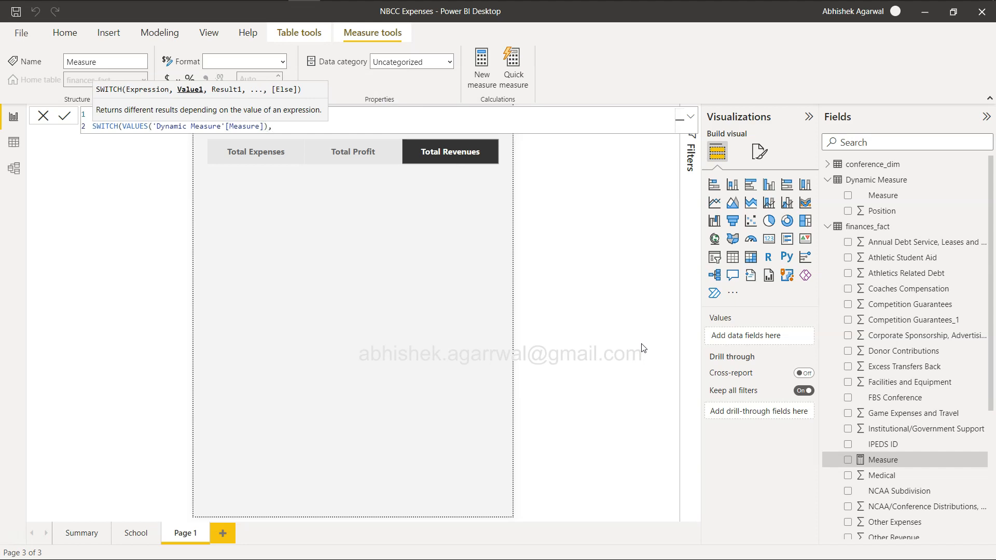
{"action": "key", "text": "shift+Return"}
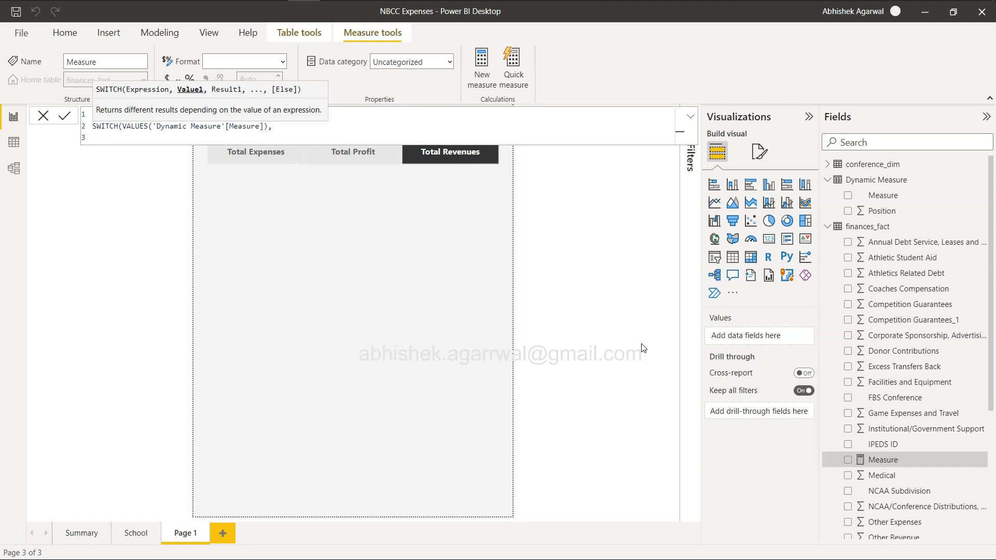
Step: Add the "Total Expenses" case to the SWITCH formula, returning SUM(finances_fact[Total Expenses])
{"action": "type", "text": "\"Total Expenses\",sum"}
{"action": "key", "text": "Tab"}
{"action": "type", "text": "exp"}
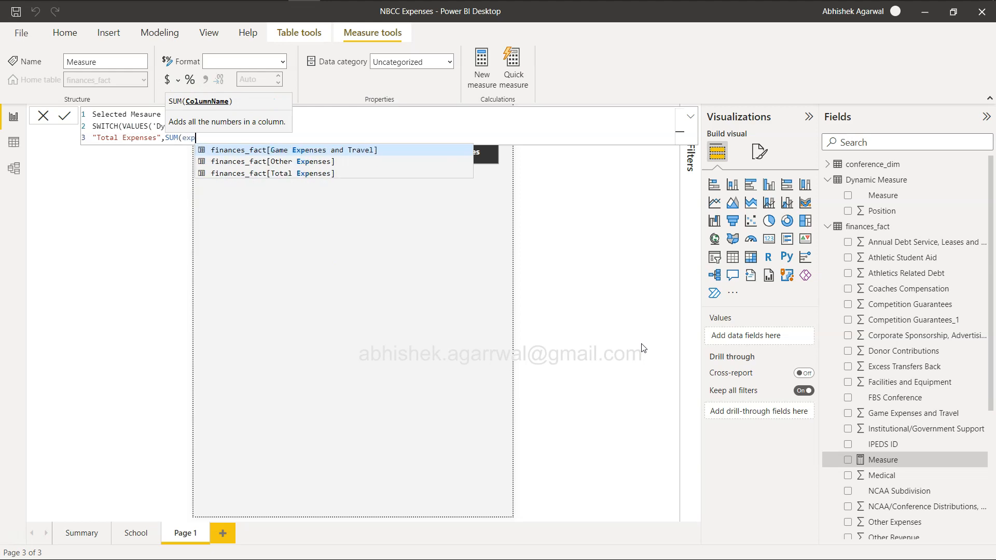
{"action": "key", "text": "Down"}
{"action": "key", "text": "Down"}
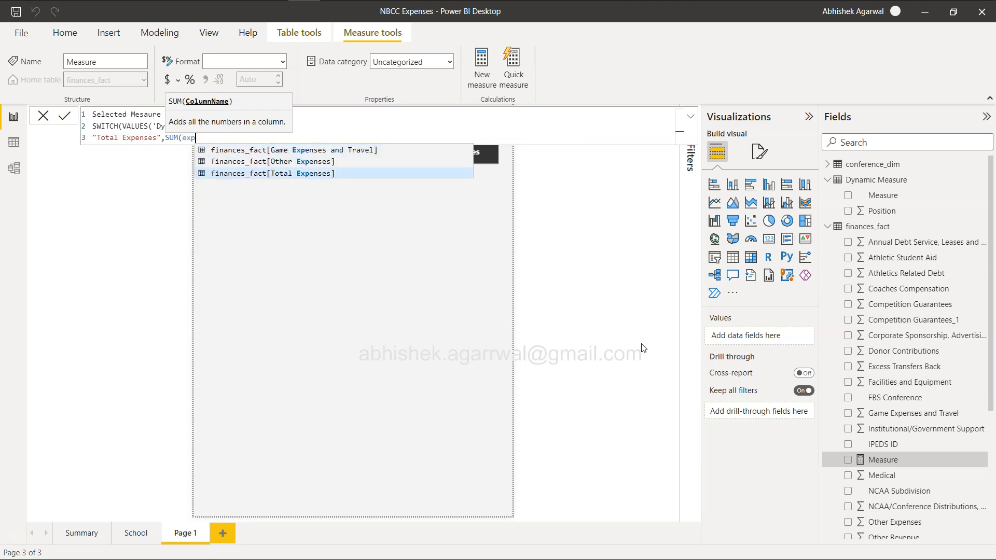
{"action": "key", "text": "Tab"}
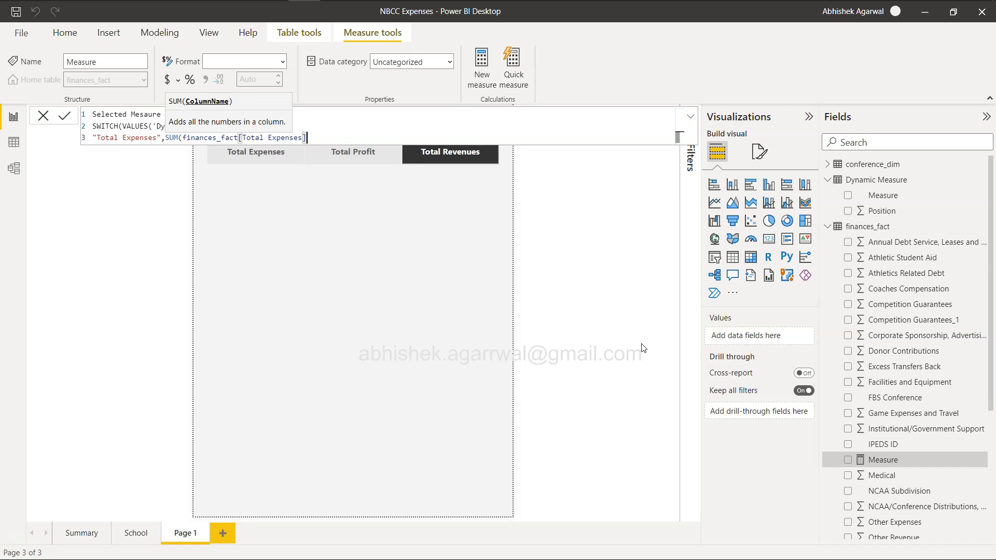
{"action": "type", "text": ")"}
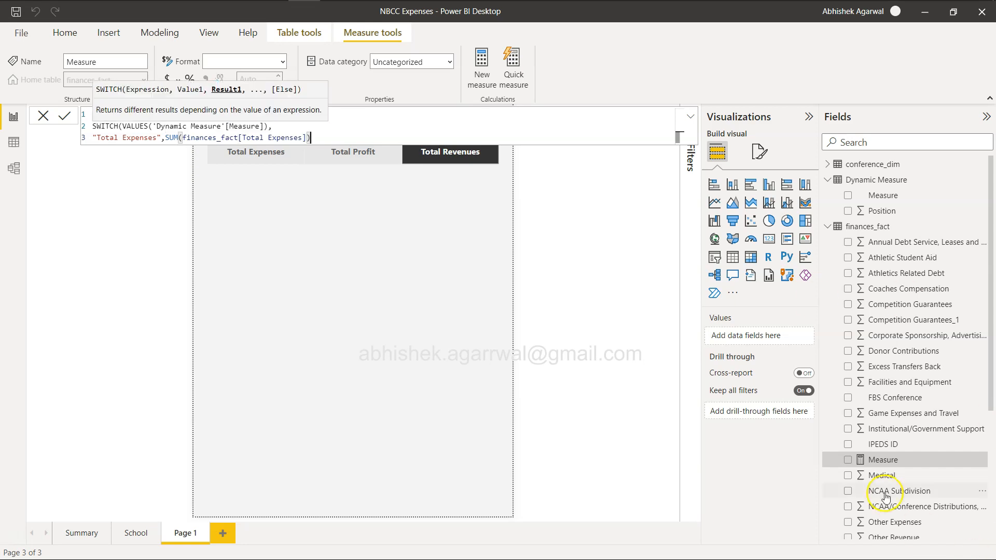
Step: Start the next SWITCH case on a new line with the value "Total Revenues", checking the example report in the browser
{"action": "scroll", "coordinate": [887, 495], "scroll_direction": "down", "scroll_amount": 5}
{"action": "scroll", "coordinate": [886, 497], "scroll_direction": "down", "scroll_amount": 2}
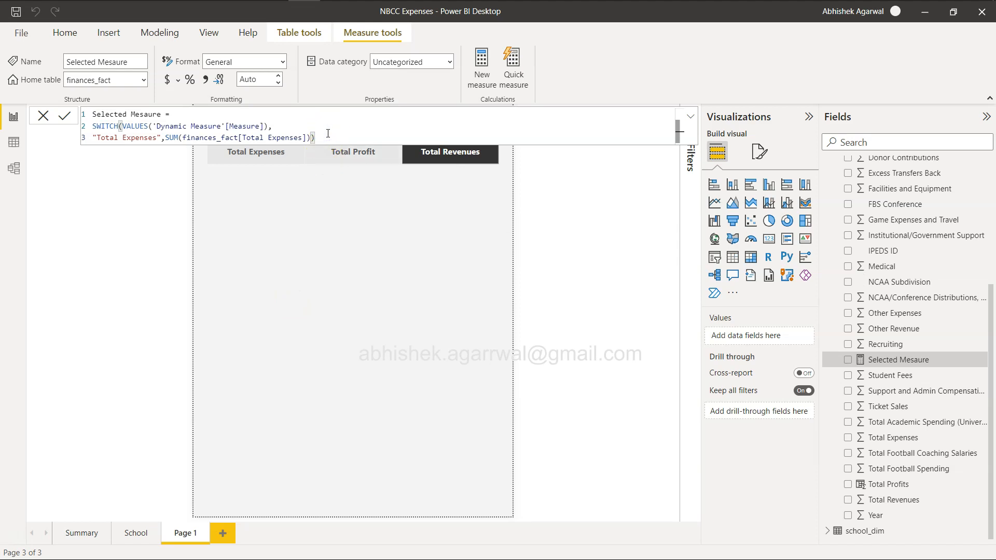
{"action": "type", "text": ","}
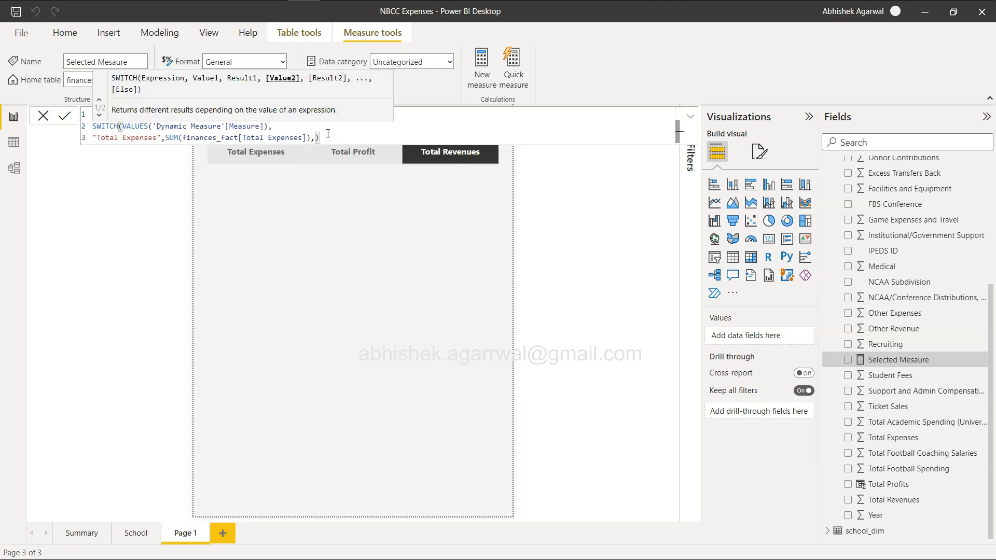
{"action": "key", "text": "shift+Return"}
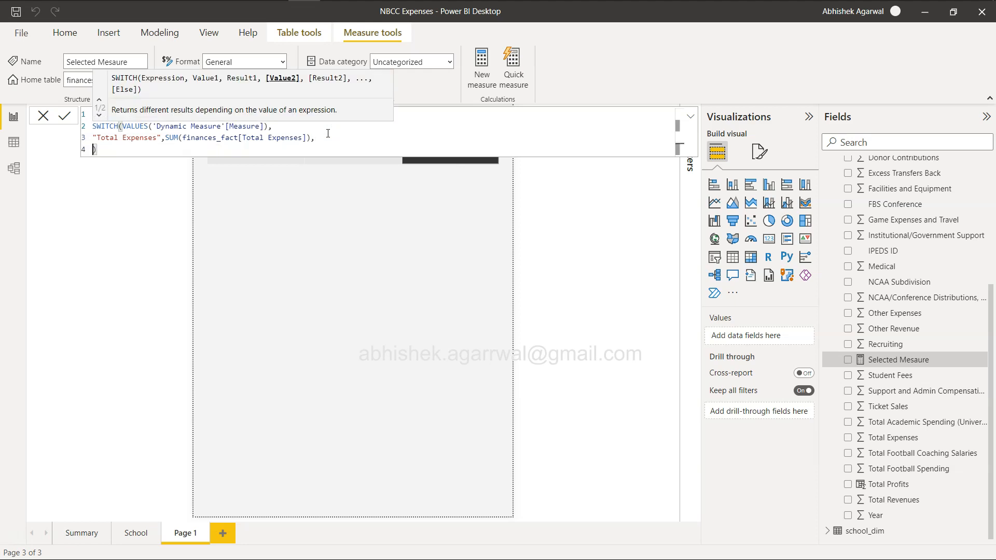
{"action": "key", "text": "shift+Return"}
{"action": "key", "text": "Up"}
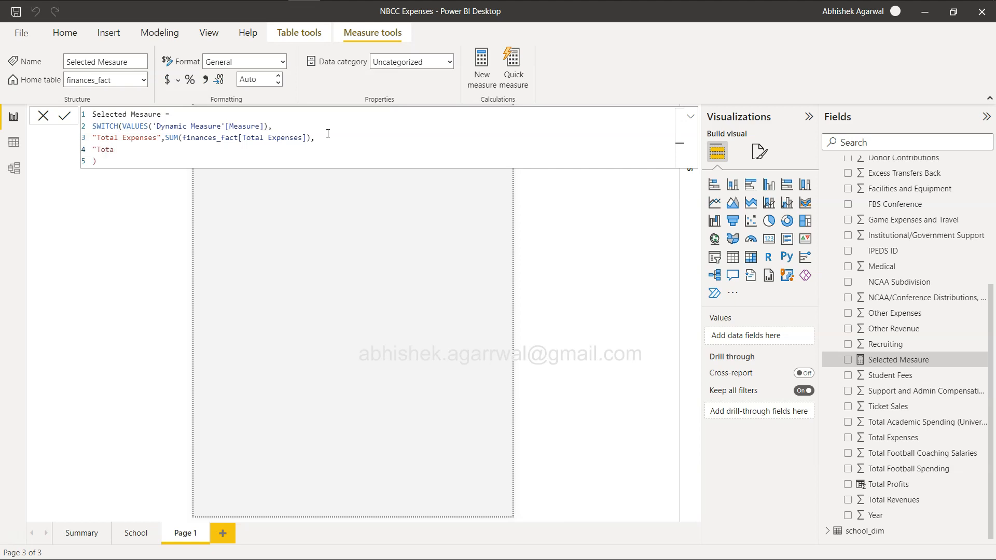
{"action": "key", "text": "alt+Tab"}
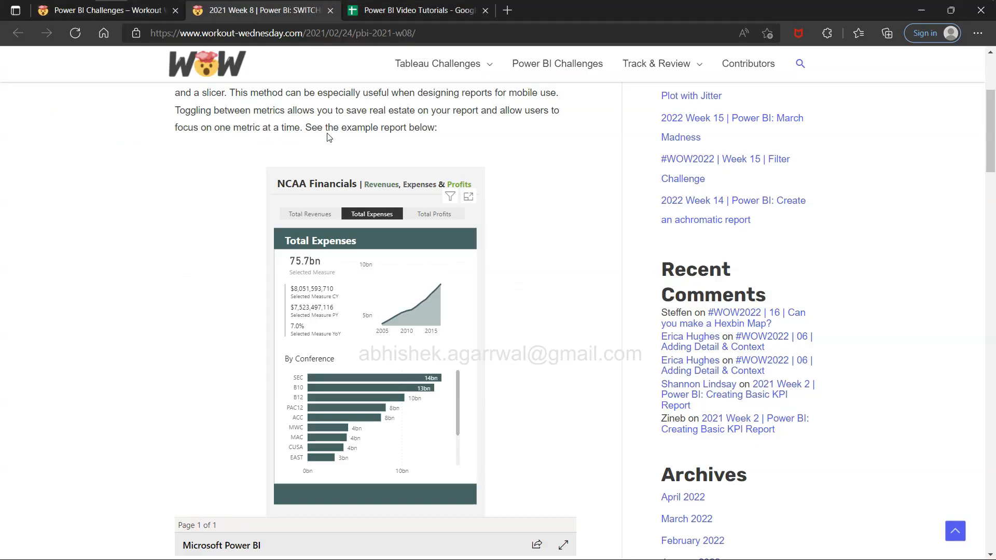
{"action": "key", "text": "alt+Tab"}
{"action": "key", "text": "alt+Tab"}
{"action": "key", "text": "alt+Tab"}
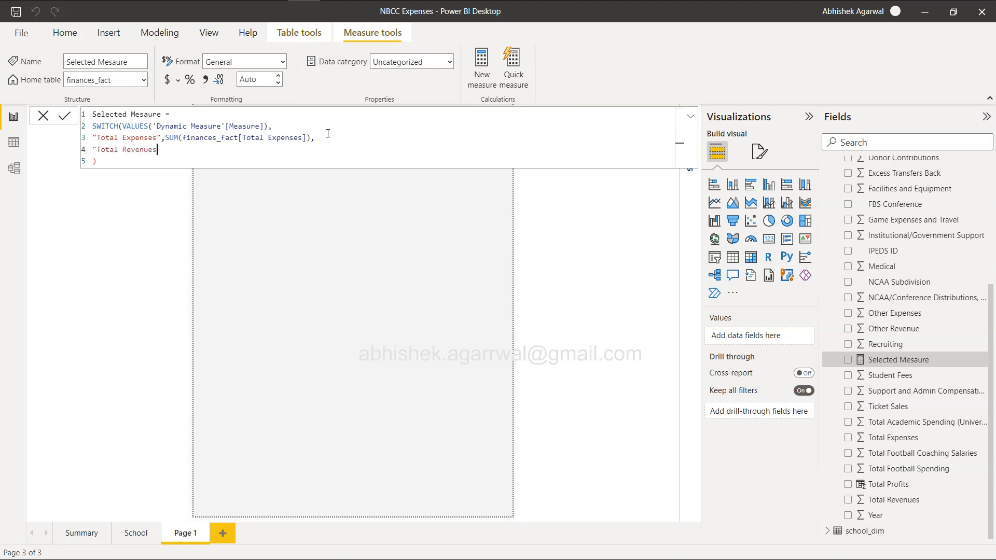
{"action": "type", "text": "\","}
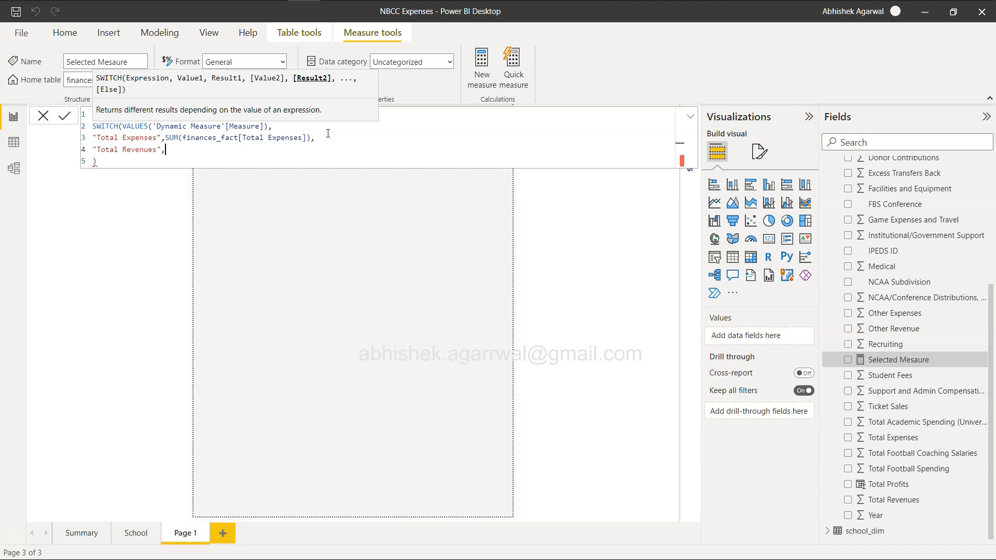
Step: Make the "Total Revenues" case return SUM(finances_fact[Total Revenues])
{"action": "type", "text": "SUM("}
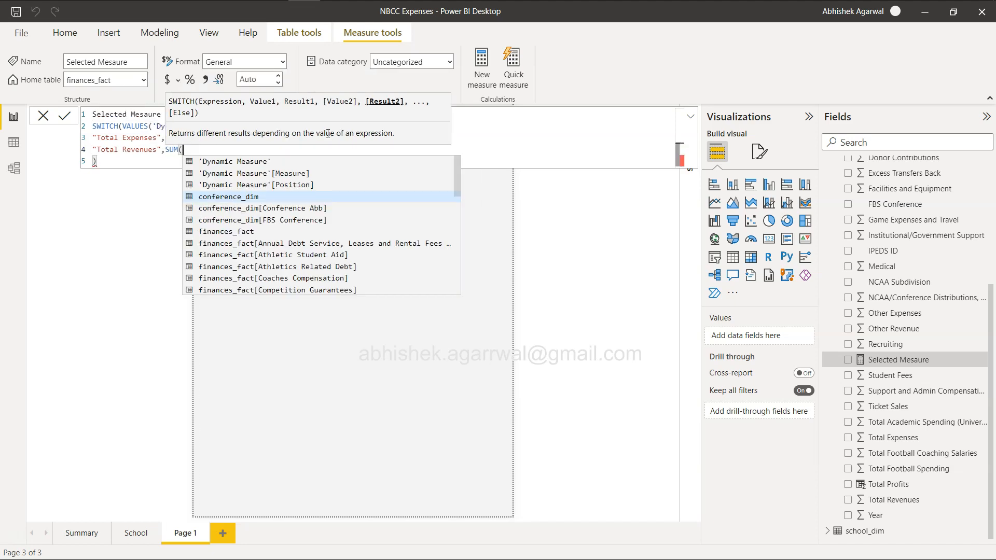
{"action": "type", "text": "total"}
{"action": "key", "text": "Down"}
{"action": "key", "text": "Down"}
{"action": "key", "text": "Down"}
{"action": "key", "text": "Down"}
{"action": "key", "text": "Down"}
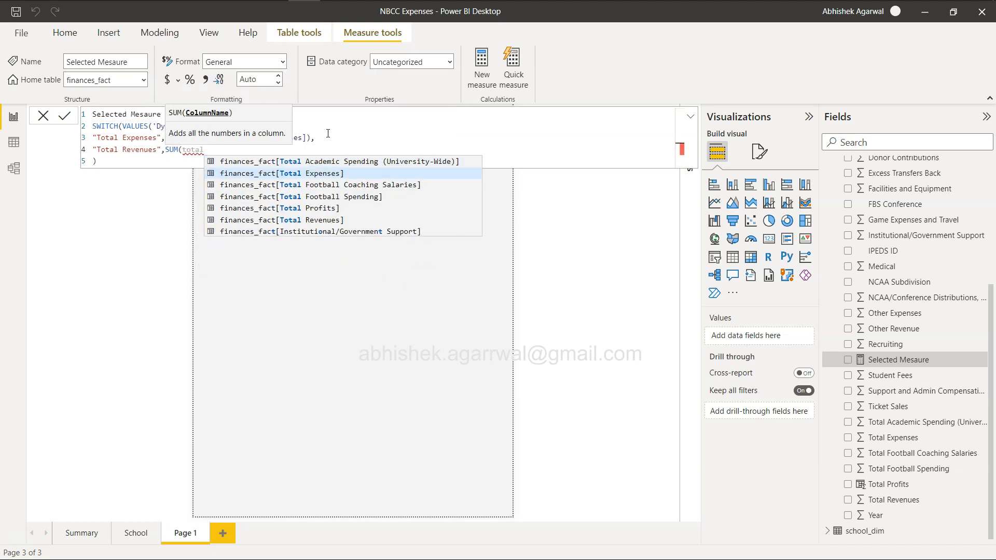
{"action": "key", "text": "Tab"}
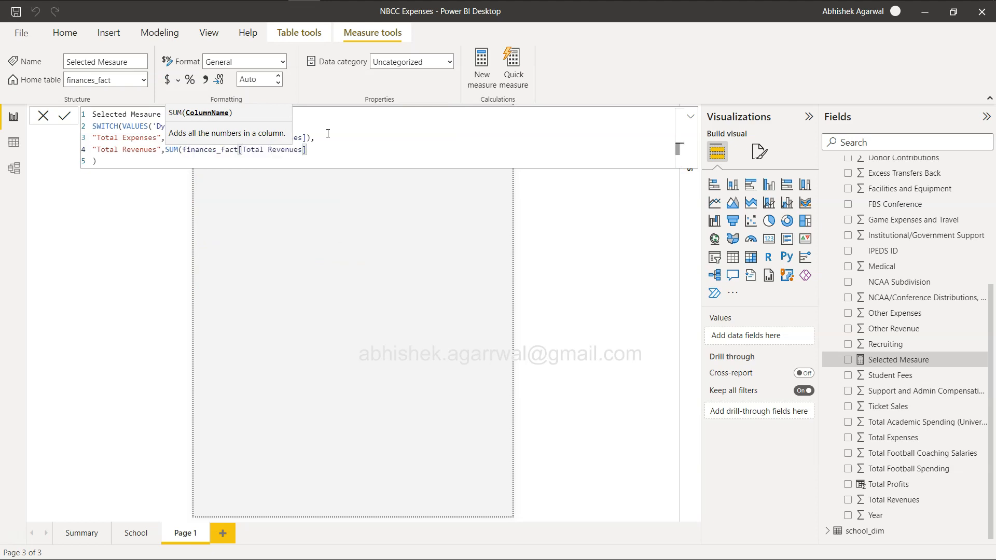
{"action": "type", "text": ")"}
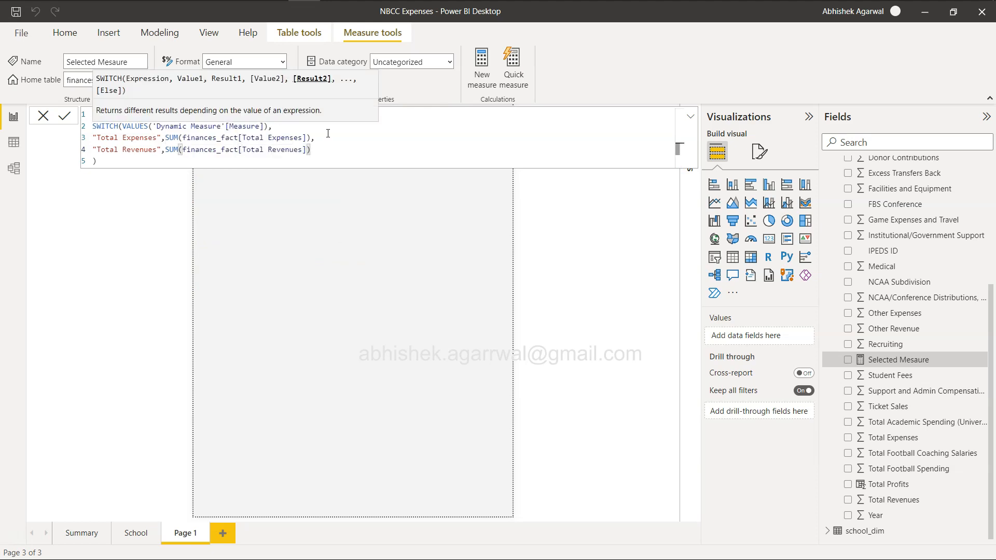
Step: Start a third SWITCH case on a new line with the value "Total Profits"
{"action": "type", "text": ","}
{"action": "key", "text": "shift+Return"}
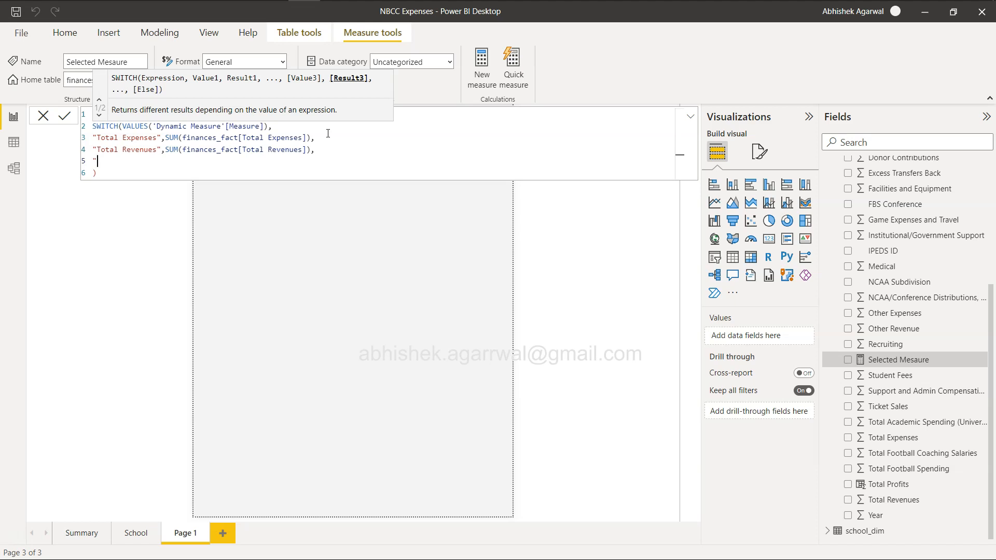
{"action": "type", "text": "\"Total "}
{"action": "type", "text": "Profits\","}
Step: Make the "Total Profits" case return SUM(finances_fact[Total Profits])
{"action": "type", "text": "total"}
{"action": "key", "text": "BackSpace"}
{"action": "key", "text": "BackSpace"}
{"action": "key", "text": "BackSpace"}
{"action": "key", "text": "BackSpace"}
{"action": "key", "text": "BackSpace"}
{"action": "type", "text": "su"}
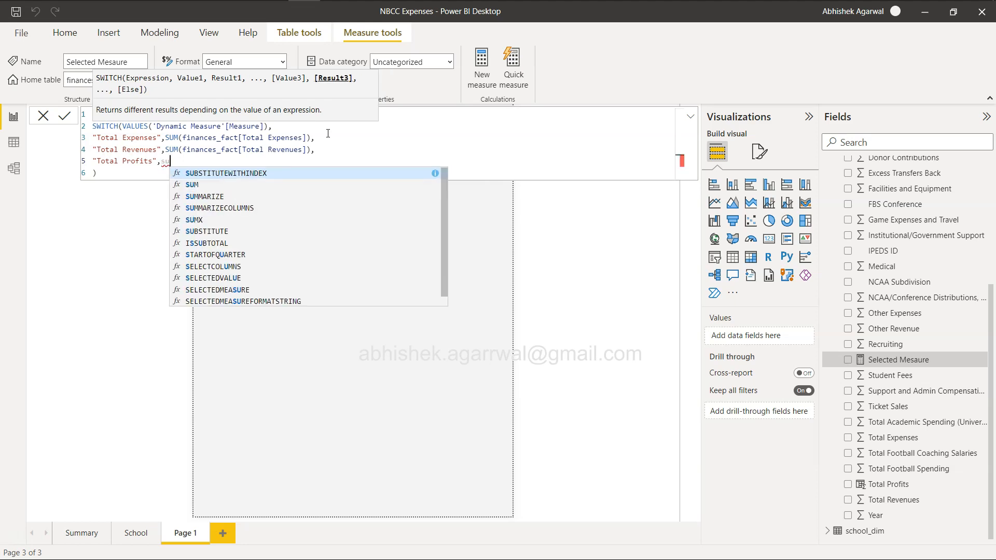
{"action": "type", "text": "m(total"}
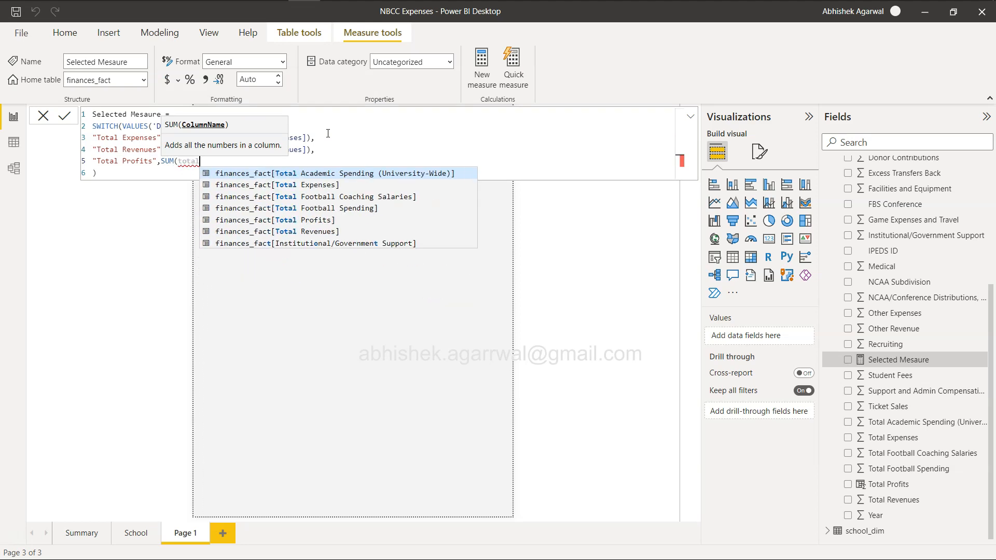
{"action": "key", "text": "Down"}
{"action": "key", "text": "Down"}
{"action": "key", "text": "Down"}
{"action": "key", "text": "Down"}
{"action": "key", "text": "Tab"}
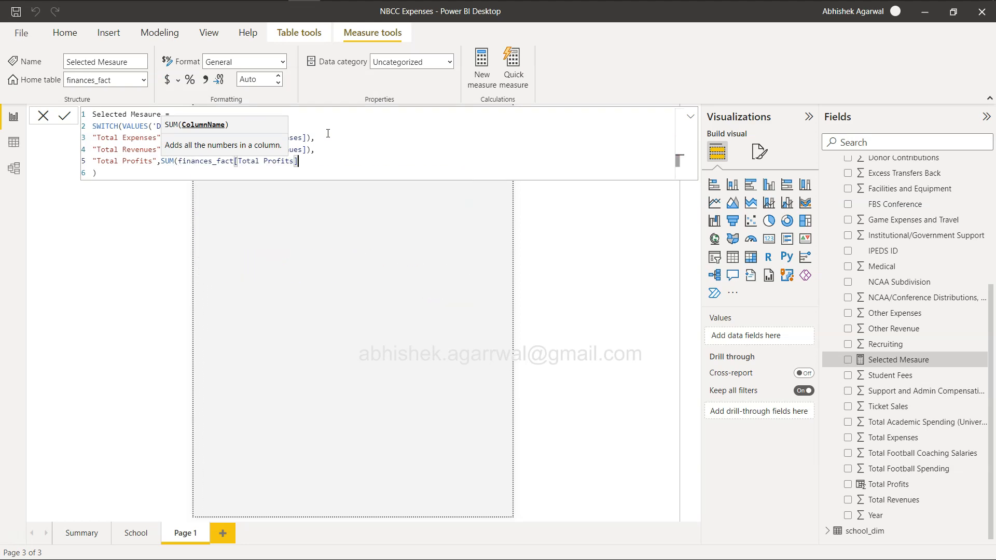
{"action": "type", "text": ")"}
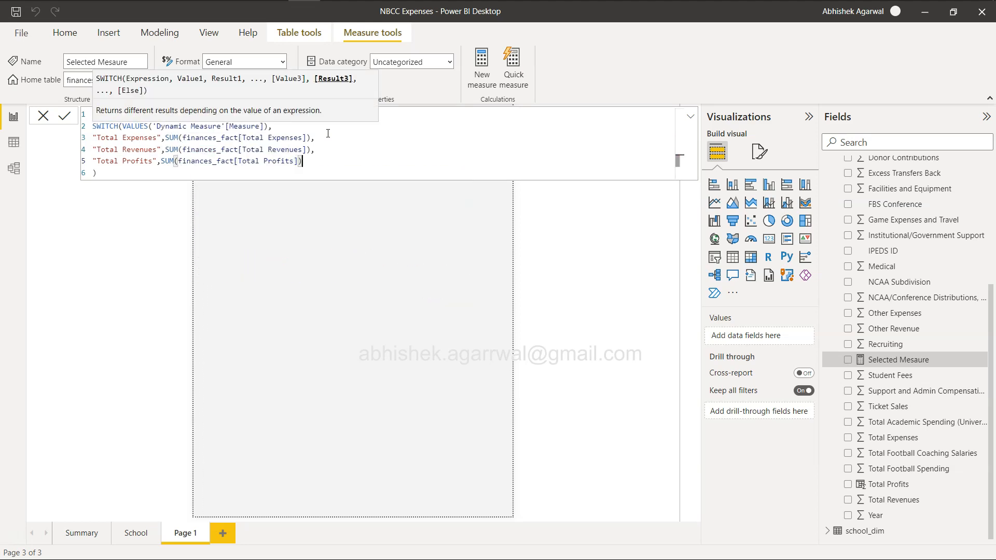
Step: Add 0 on its own line as the SWITCH formula's else result and commit the measure
{"action": "type", "text": ","}
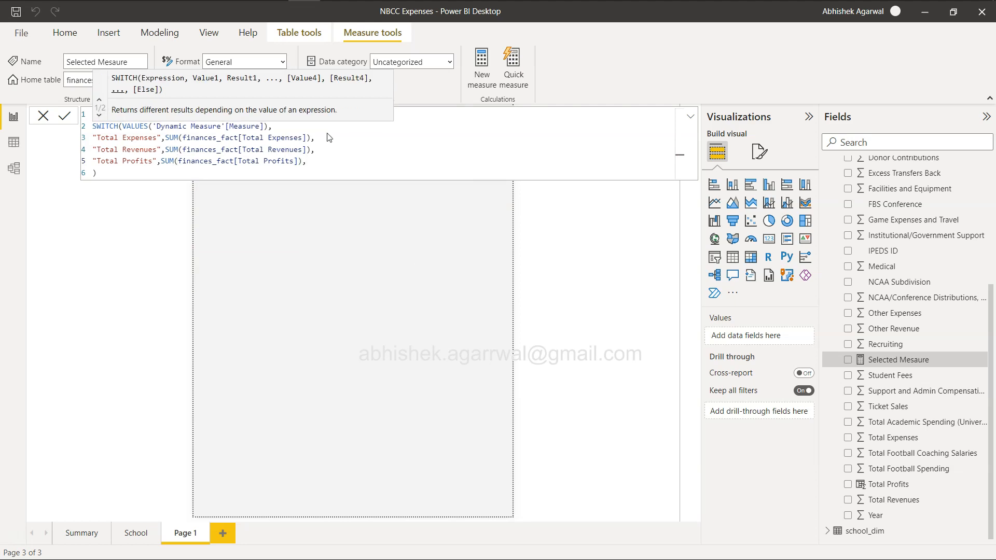
{"action": "left_click", "coordinate": [317, 160]}
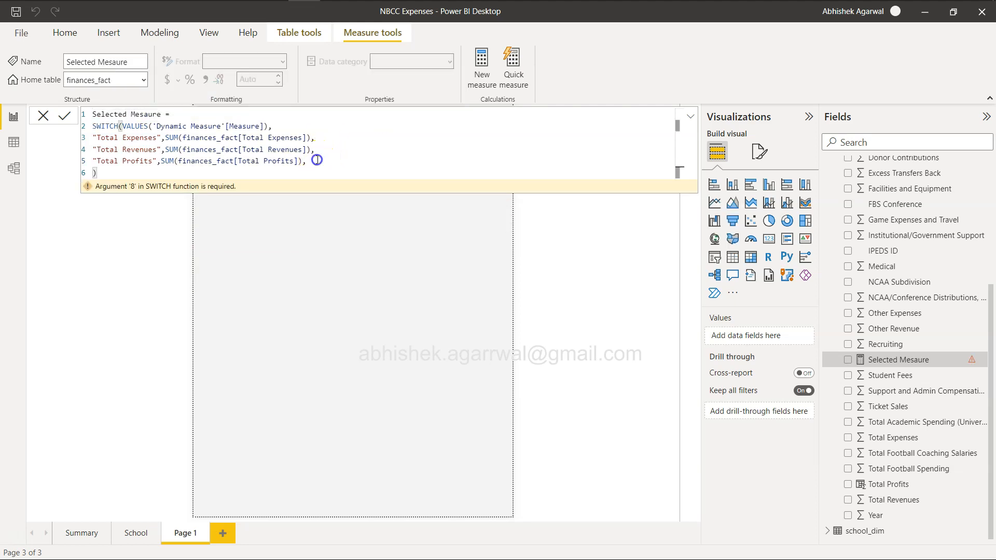
{"action": "key", "text": "shift+Return"}
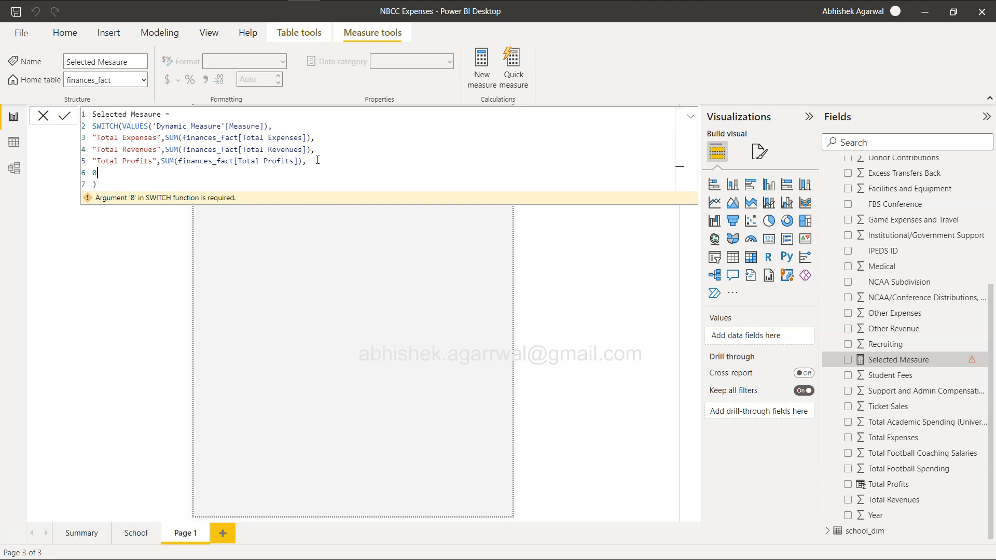
{"action": "left_click", "coordinate": [65, 115]}
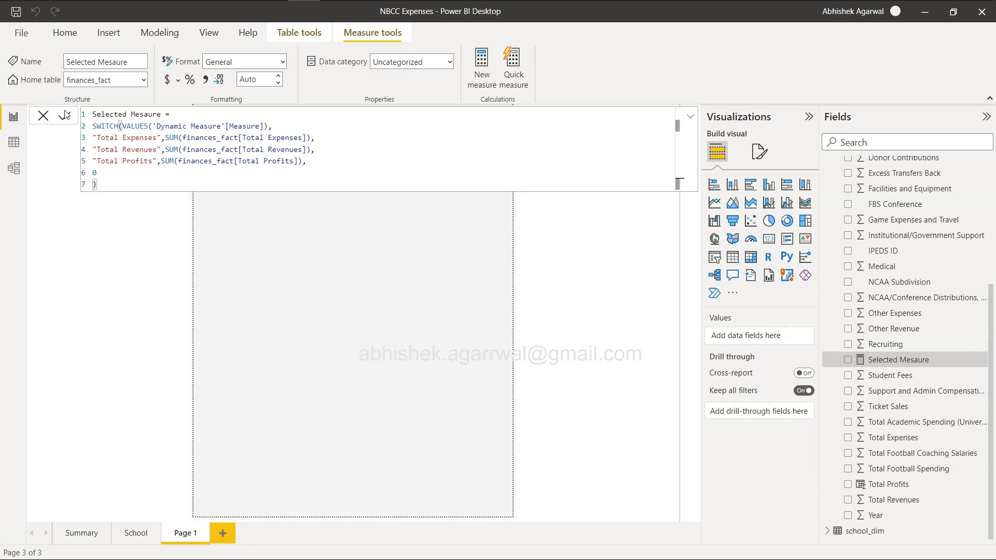
{"action": "left_click", "coordinate": [314, 328]}
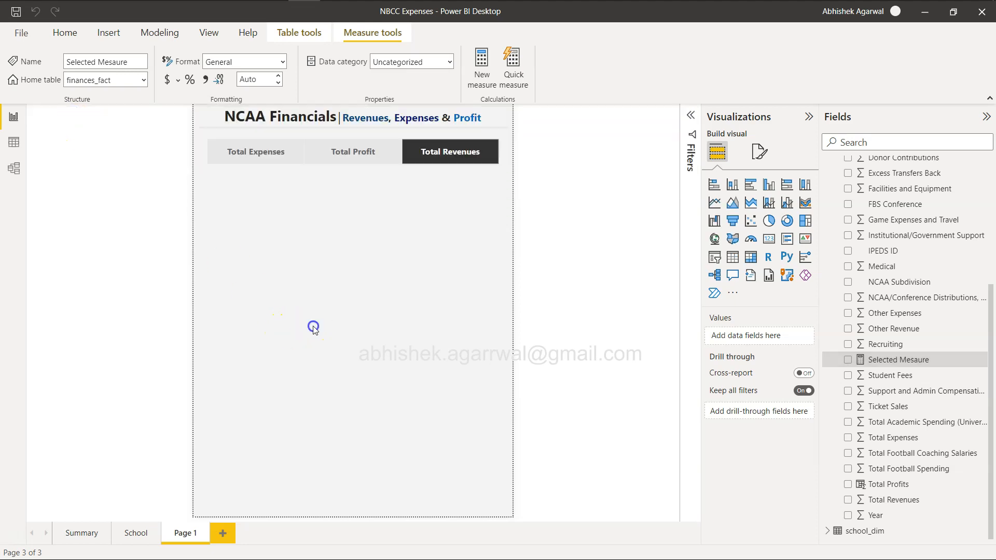
{"action": "left_click", "coordinate": [523, 274]}
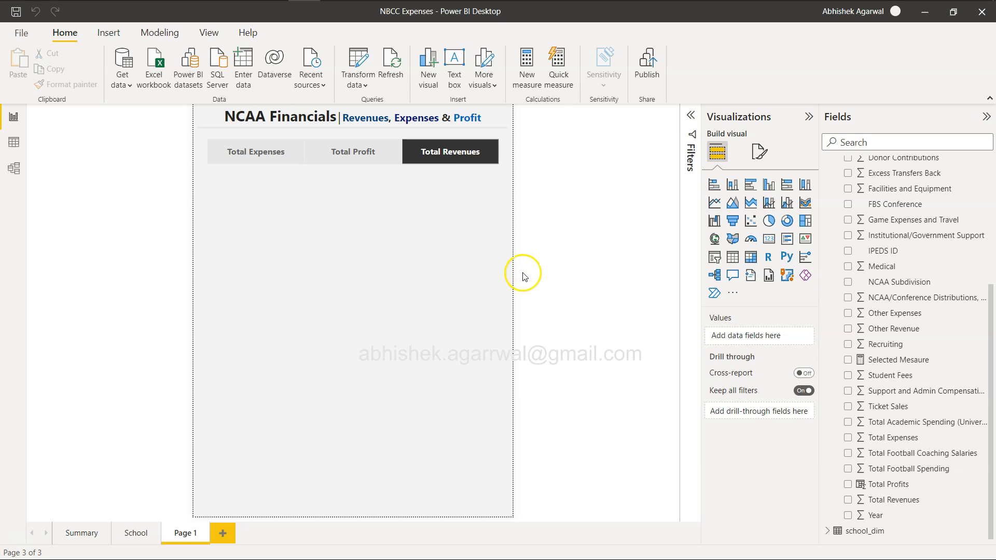
Step: Insert a card showing Selected Mesaure, placed just below the slicer and narrowed to under a third of the page width
{"action": "left_click", "coordinate": [717, 261]}
{"action": "left_click", "coordinate": [768, 242]}
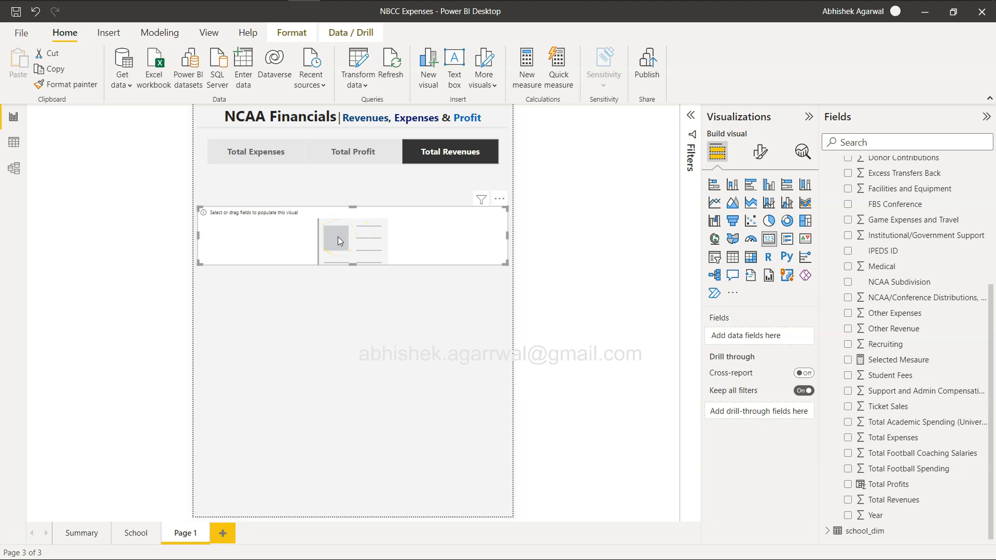
{"action": "left_click_drag", "start_coordinate": [338, 237], "coordinate": [337, 227]}
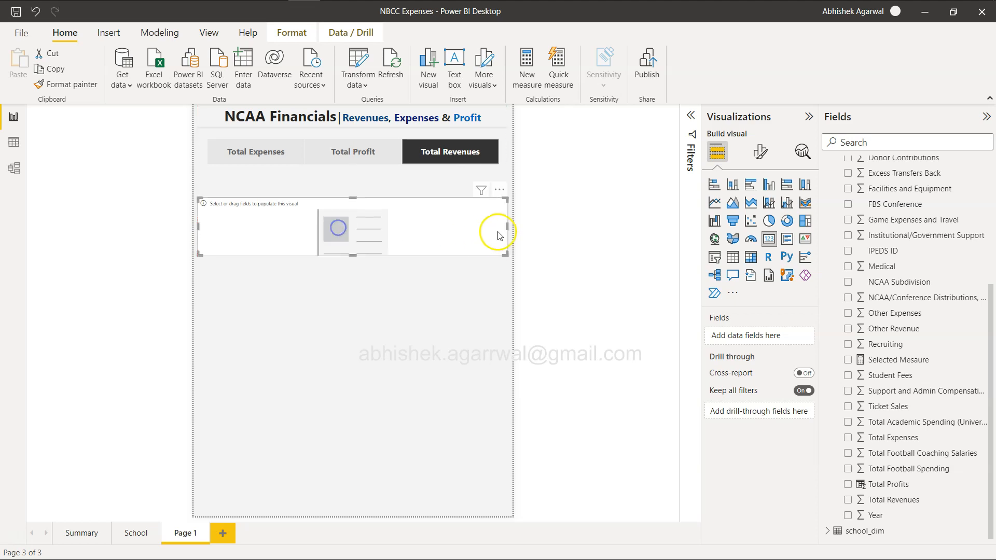
{"action": "left_click_drag", "start_coordinate": [508, 226], "coordinate": [291, 226]}
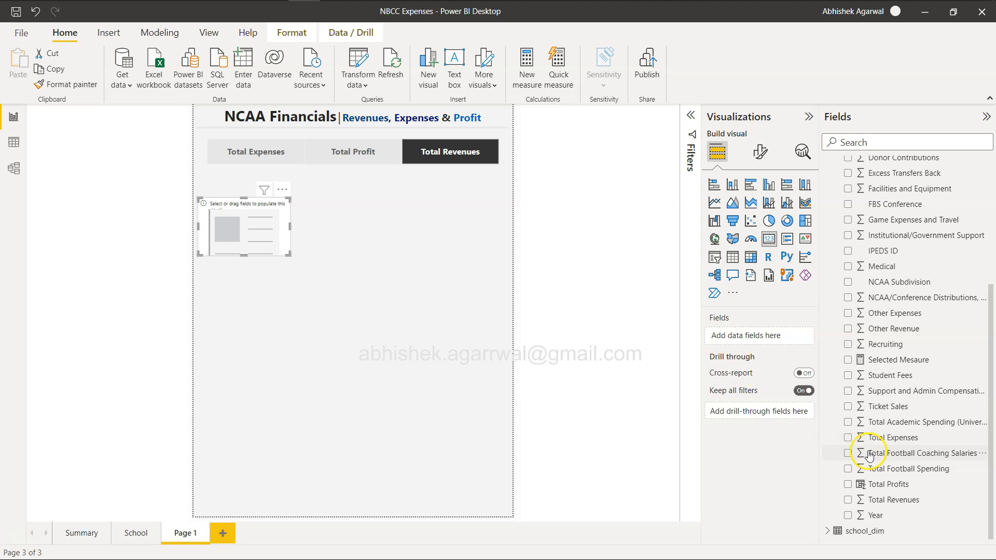
{"action": "left_click", "coordinate": [849, 360]}
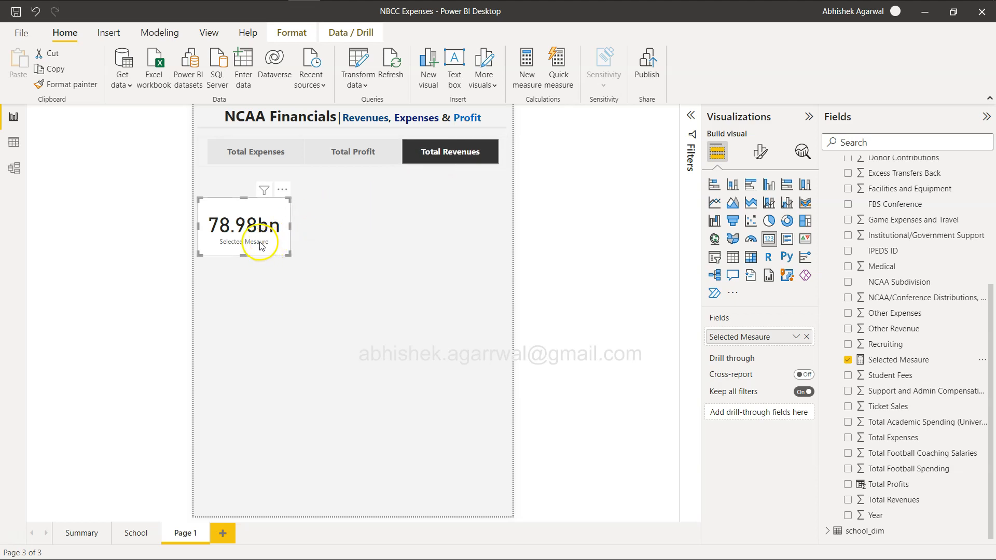
Step: Test the card with Total Profit and Total Expenses, leave Total Profit selected, and inspect the Total Profits column's formula
{"action": "left_click", "coordinate": [358, 154]}
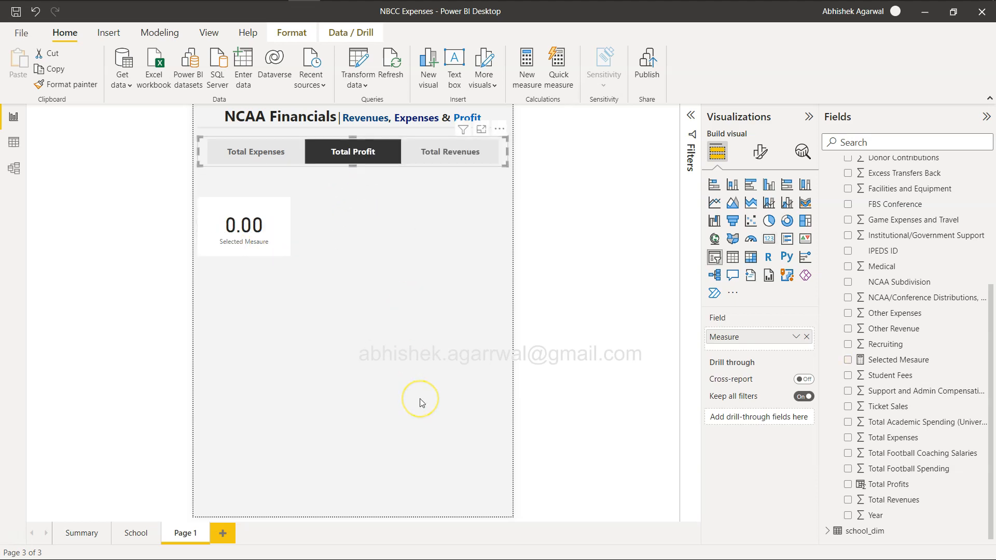
{"action": "left_click", "coordinate": [258, 157]}
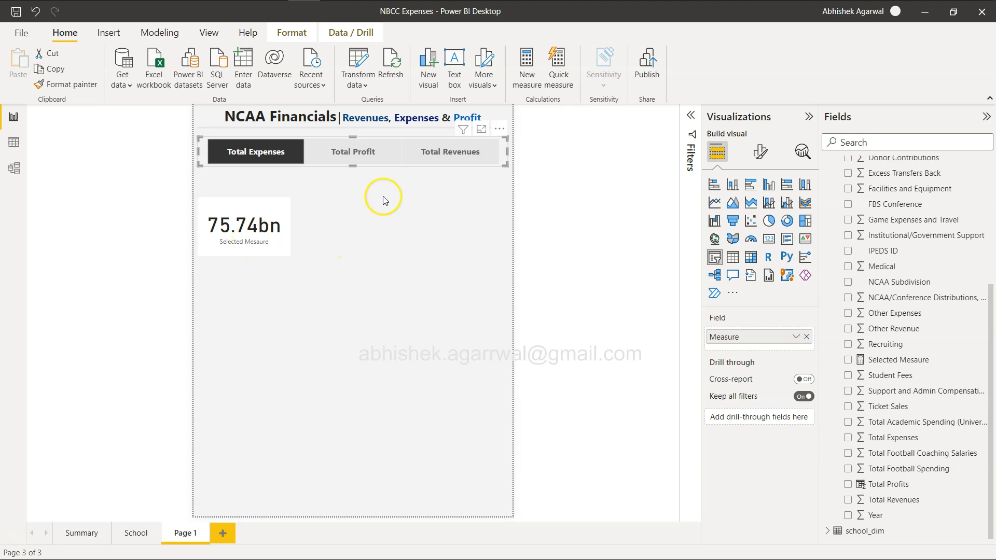
{"action": "left_click", "coordinate": [348, 152]}
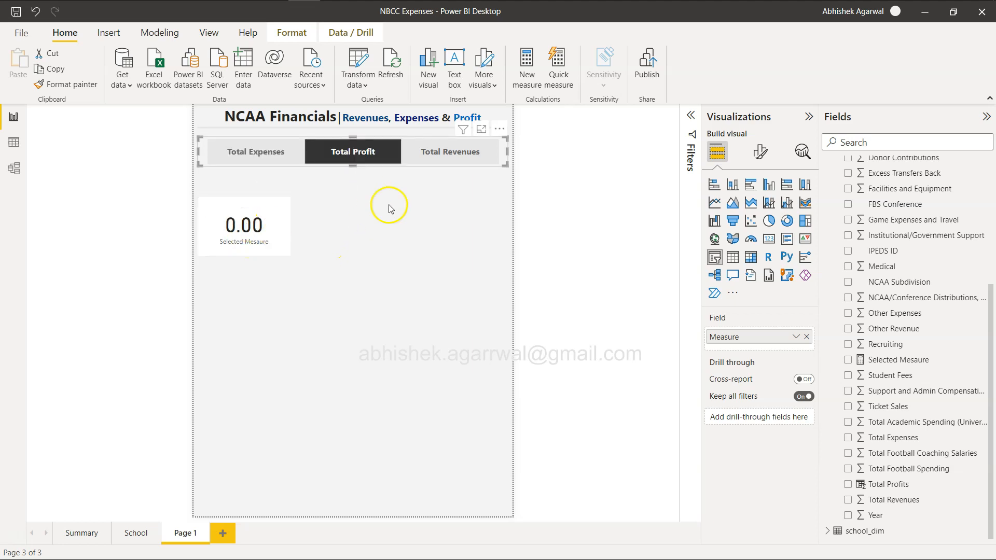
{"action": "left_click", "coordinate": [890, 486]}
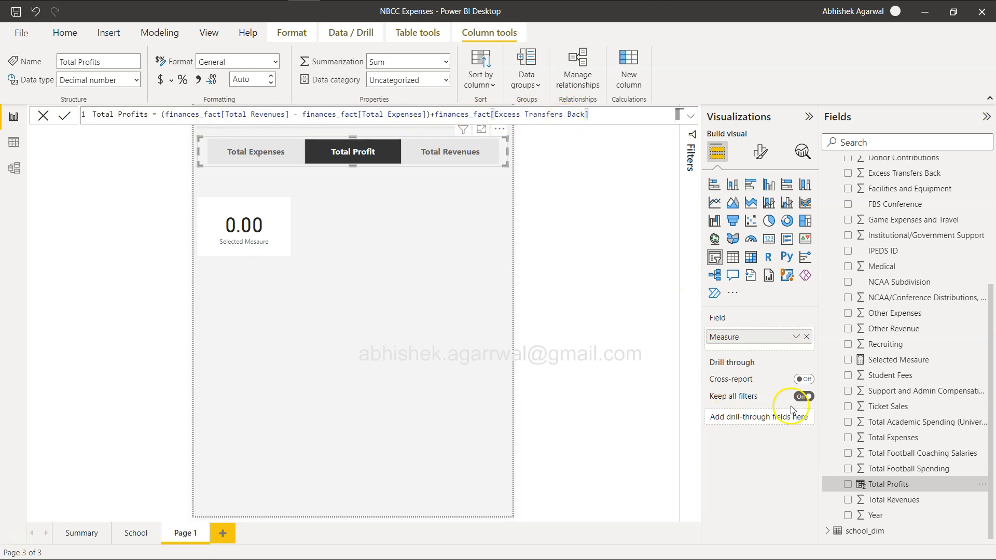
Step: Change the "Total Profits" case value in the Selected Mesaure formula to "Total Profit" and commit the measure
{"action": "left_click", "coordinate": [906, 363]}
{"action": "left_click_drag", "start_coordinate": [905, 367], "coordinate": [544, 369]}
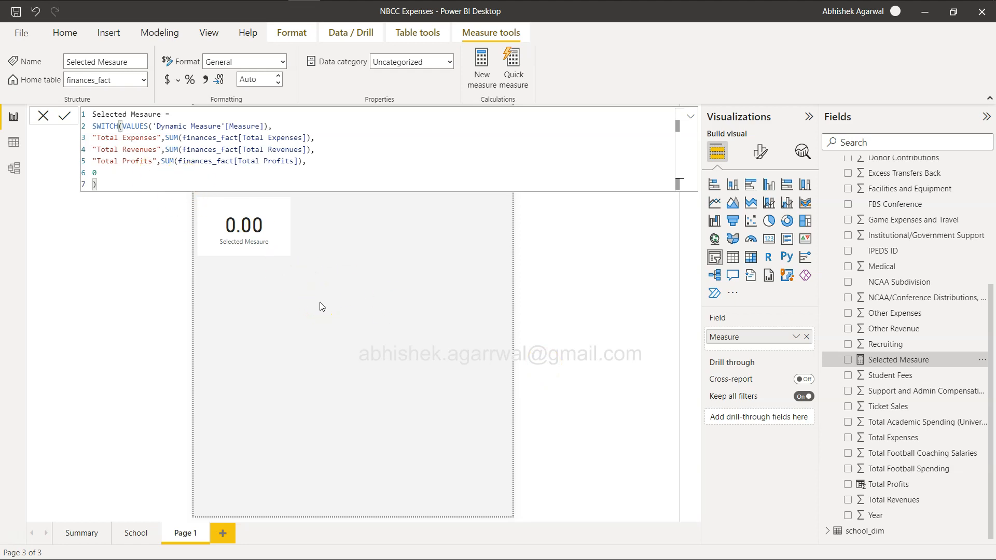
{"action": "left_click", "coordinate": [150, 158]}
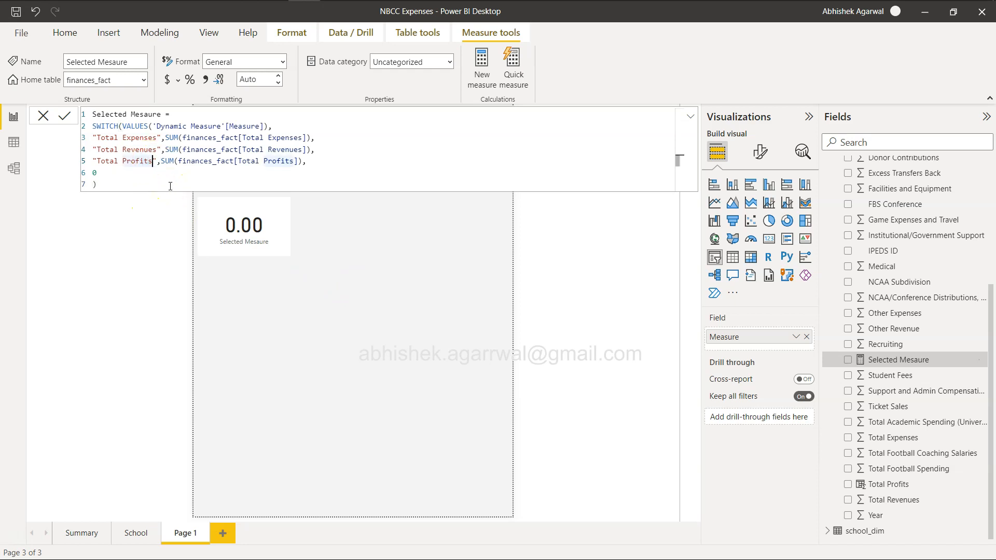
{"action": "key", "text": "BackSpace"}
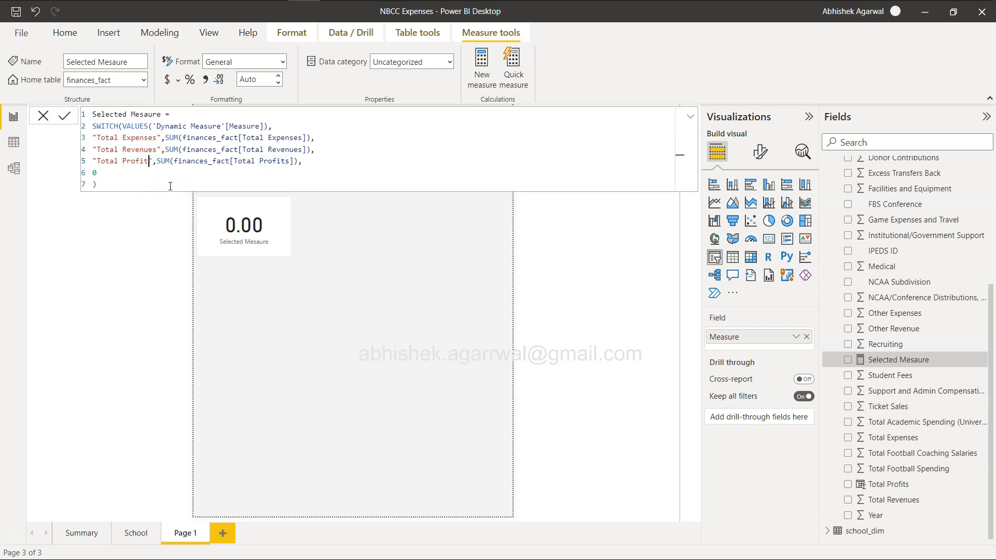
{"action": "left_click", "coordinate": [64, 116]}
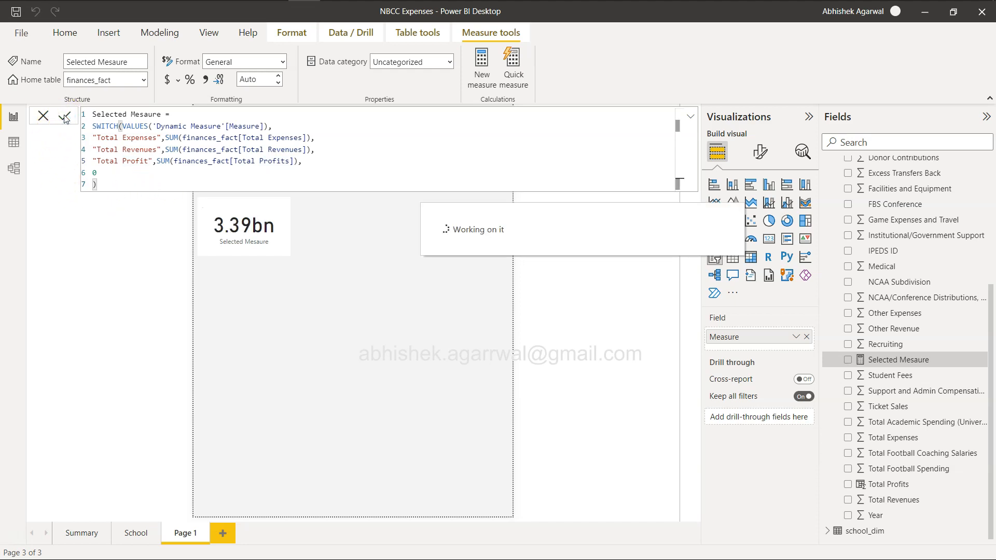
{"action": "left_click", "coordinate": [372, 255]}
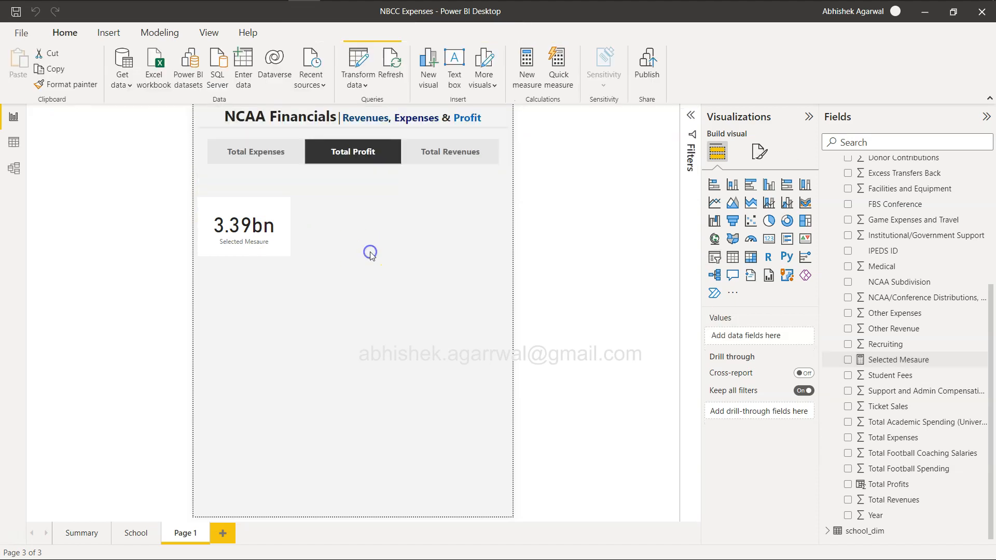
Step: Test the card with Total Revenues and Total Expenses, and move it just below the slicer, aligned with the slicer's left edge
{"action": "left_click", "coordinate": [449, 155]}
{"action": "left_click", "coordinate": [258, 158]}
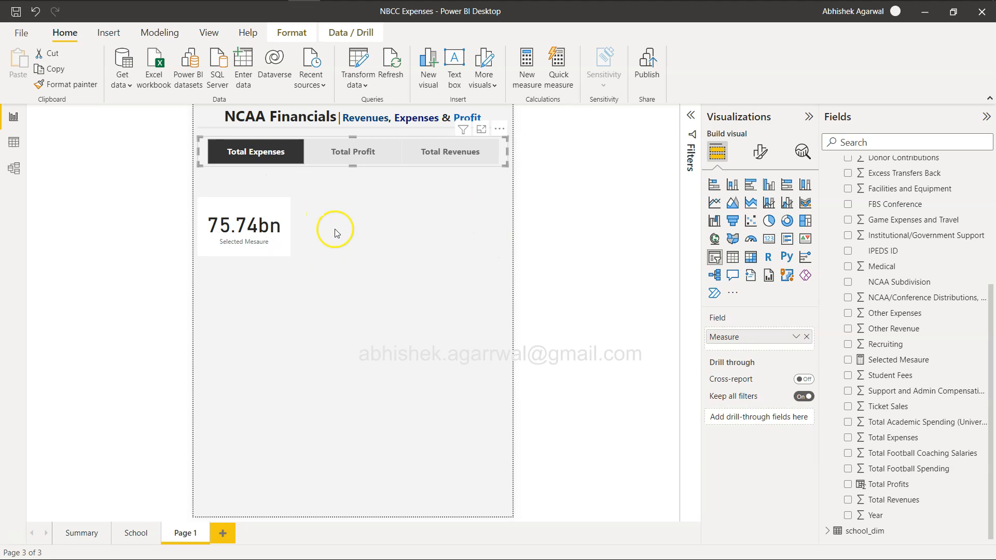
{"action": "left_click_drag", "start_coordinate": [256, 215], "coordinate": [267, 204]}
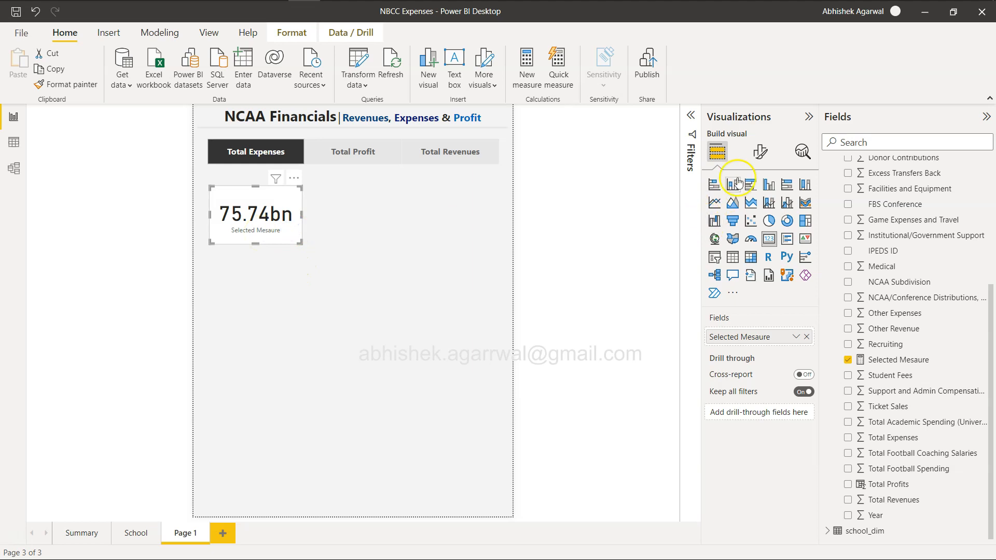
Step: Set the card's callout value font size to 35 and turn off its category label
{"action": "left_click", "coordinate": [755, 158]}
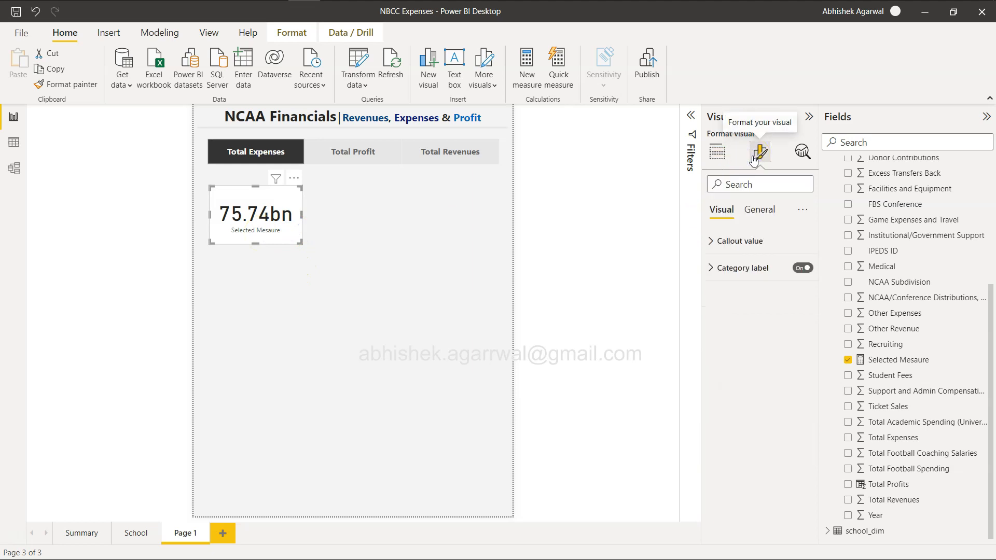
{"action": "left_click", "coordinate": [713, 240]}
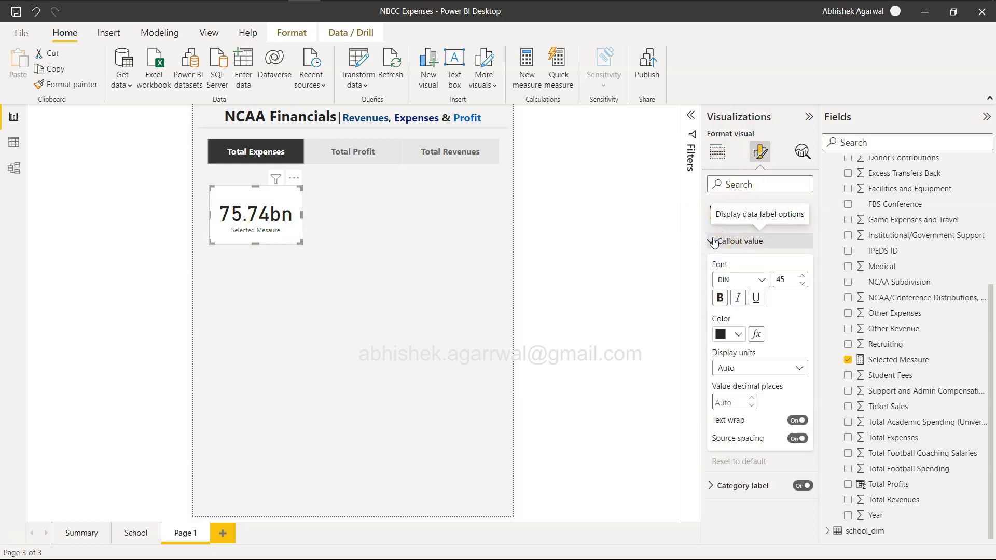
{"action": "left_click", "coordinate": [803, 284]}
{"action": "left_click", "coordinate": [802, 284]}
{"action": "left_click", "coordinate": [802, 284]}
{"action": "left_click", "coordinate": [802, 284]}
{"action": "left_click", "coordinate": [803, 285]}
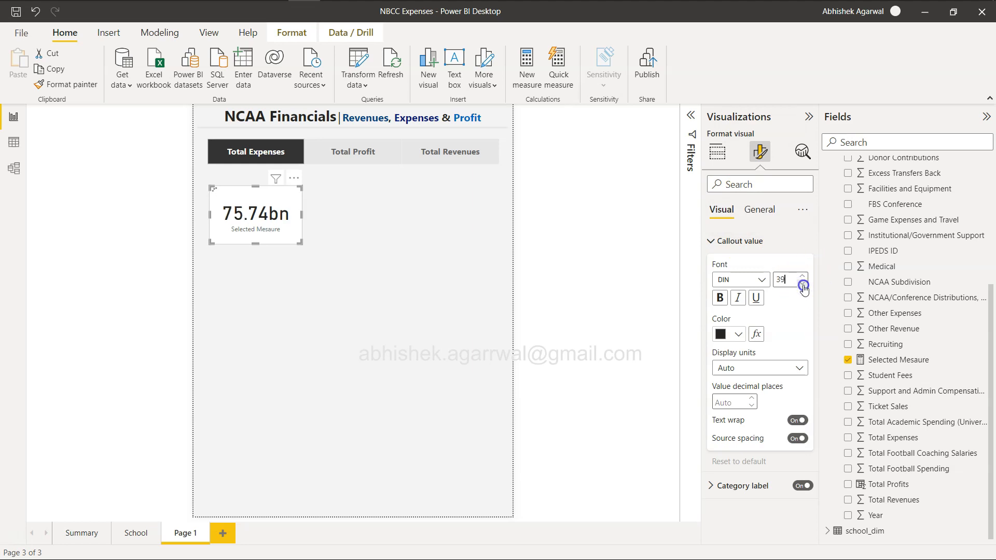
{"action": "left_click", "coordinate": [803, 285]}
{"action": "left_click", "coordinate": [803, 285]}
{"action": "left_click", "coordinate": [803, 285]}
{"action": "left_click", "coordinate": [803, 285]}
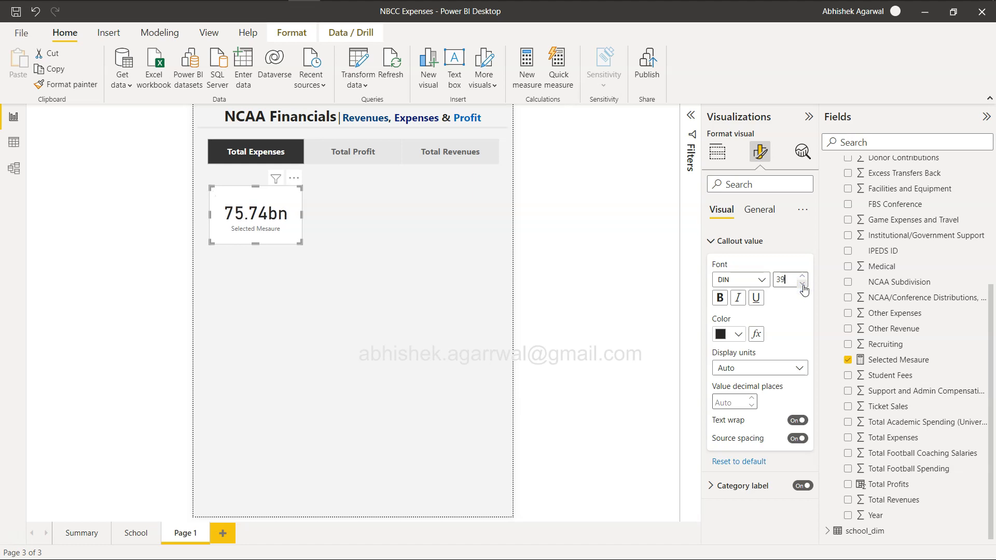
{"action": "left_click", "coordinate": [803, 285]}
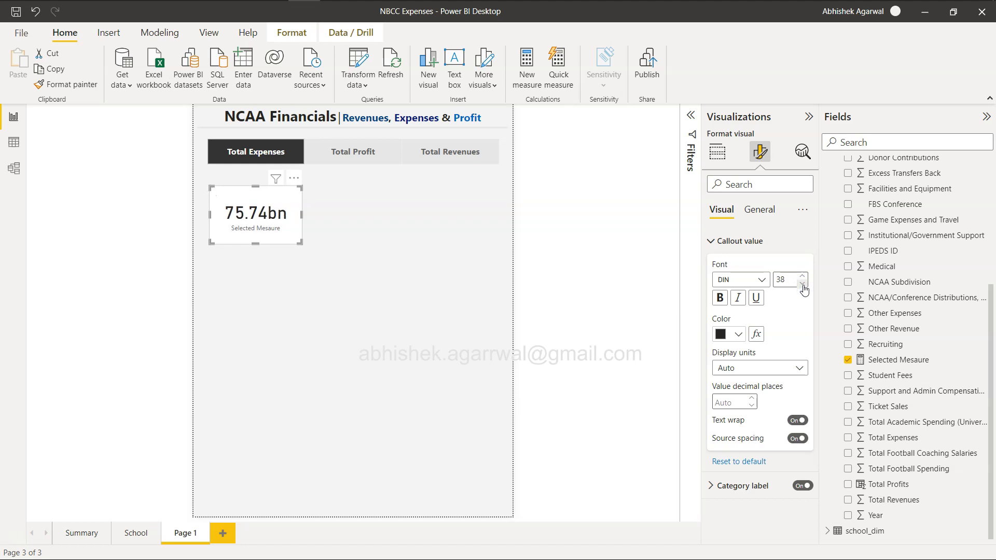
{"action": "left_click", "coordinate": [803, 286]}
{"action": "left_click", "coordinate": [803, 286]}
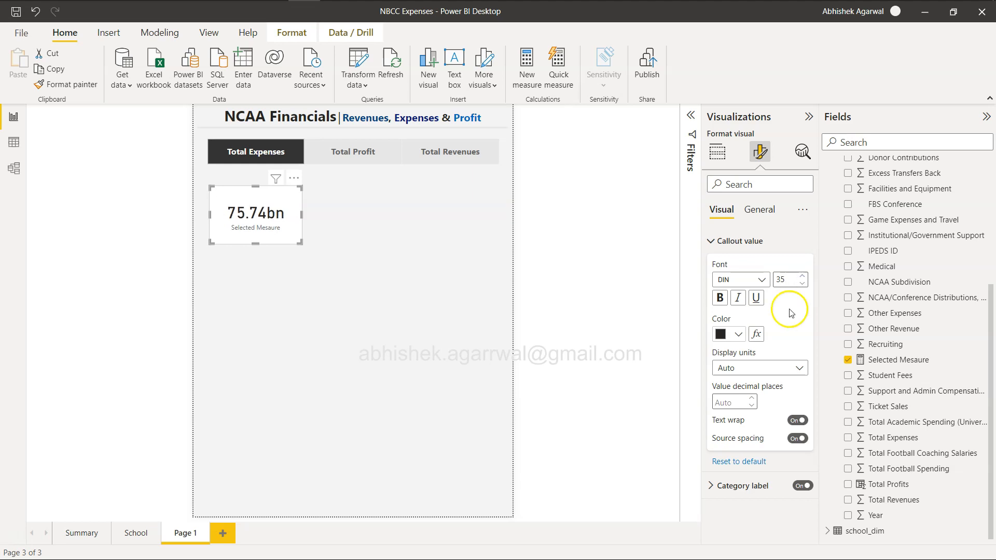
{"action": "left_click", "coordinate": [713, 242]}
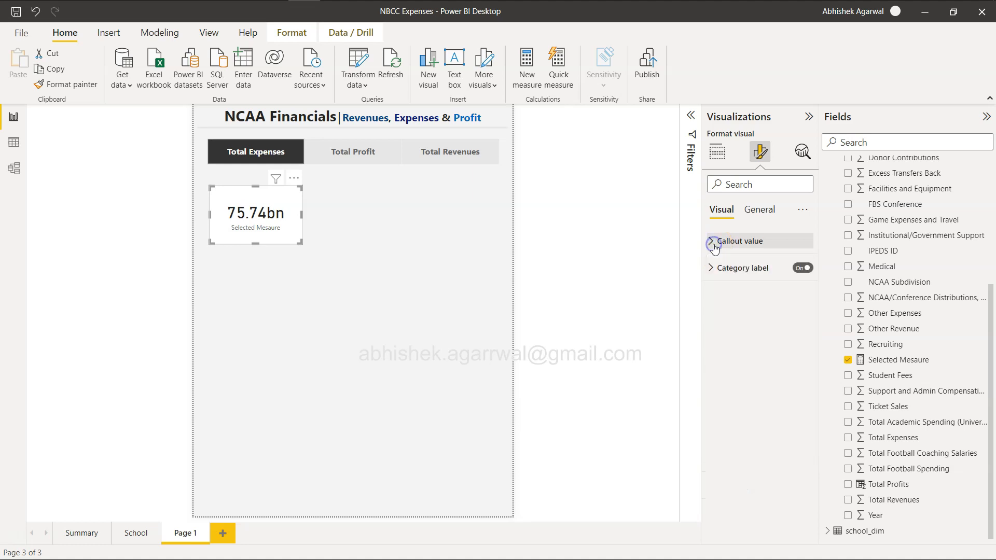
{"action": "left_click", "coordinate": [803, 269]}
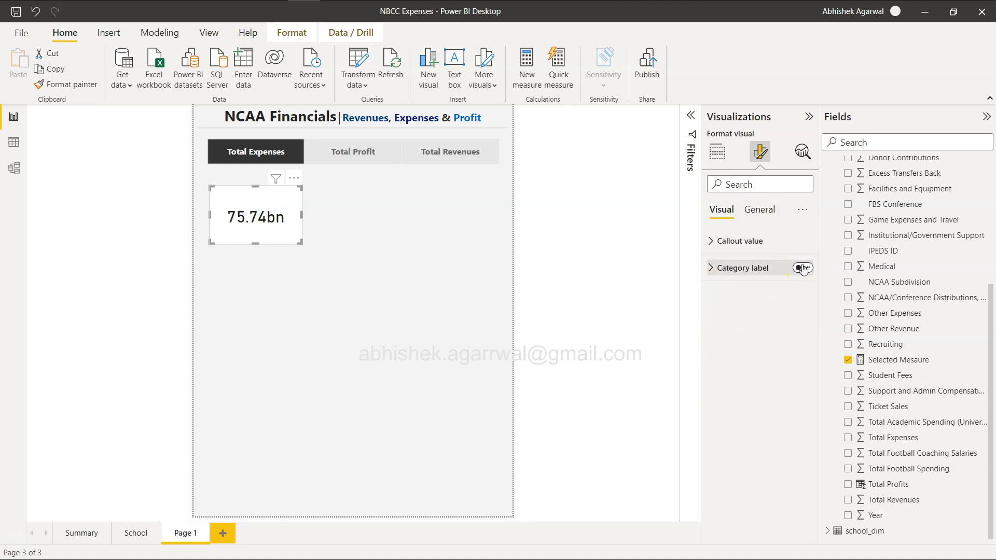
Step: Turn on the card's title and base its text on the field value of Measure from Dynamic Measure, summarized as First
{"action": "left_click", "coordinate": [760, 211]}
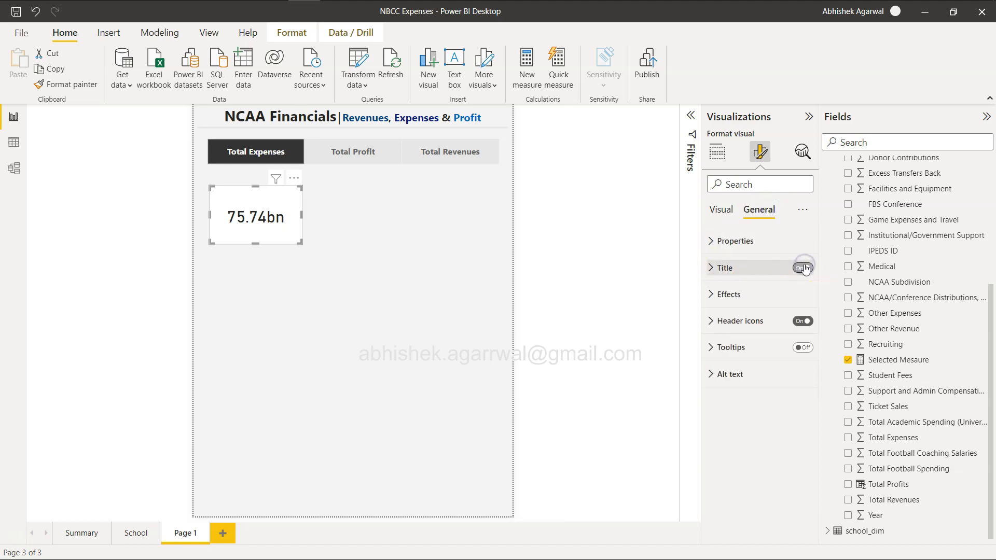
{"action": "left_click", "coordinate": [712, 268]}
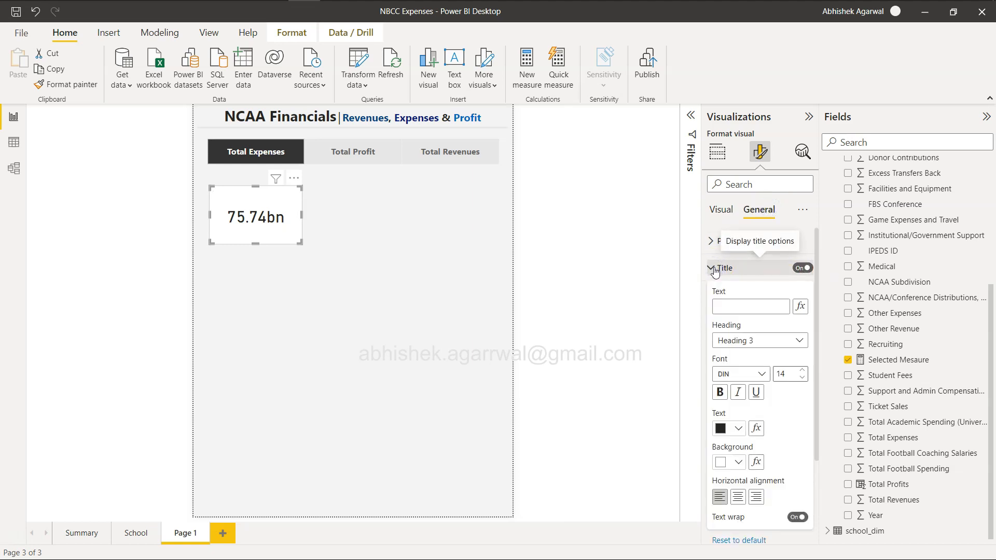
{"action": "left_click", "coordinate": [800, 307]}
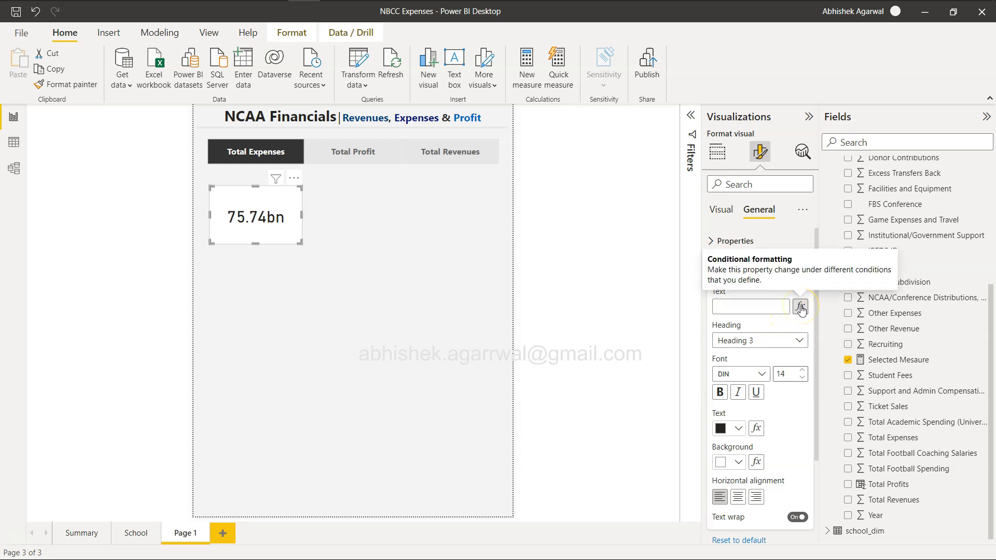
{"action": "left_click", "coordinate": [801, 308]}
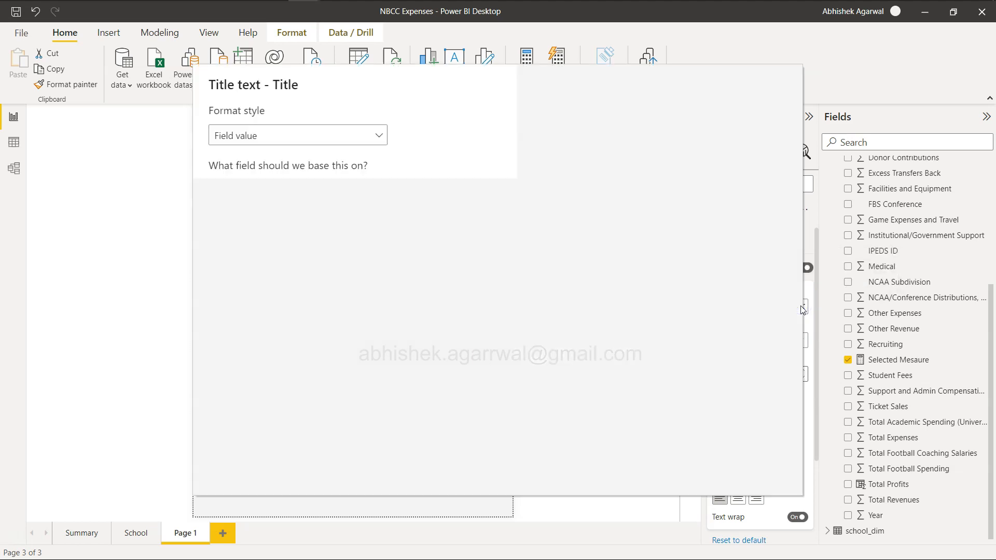
{"action": "left_click", "coordinate": [339, 134]}
{"action": "left_click", "coordinate": [343, 135]}
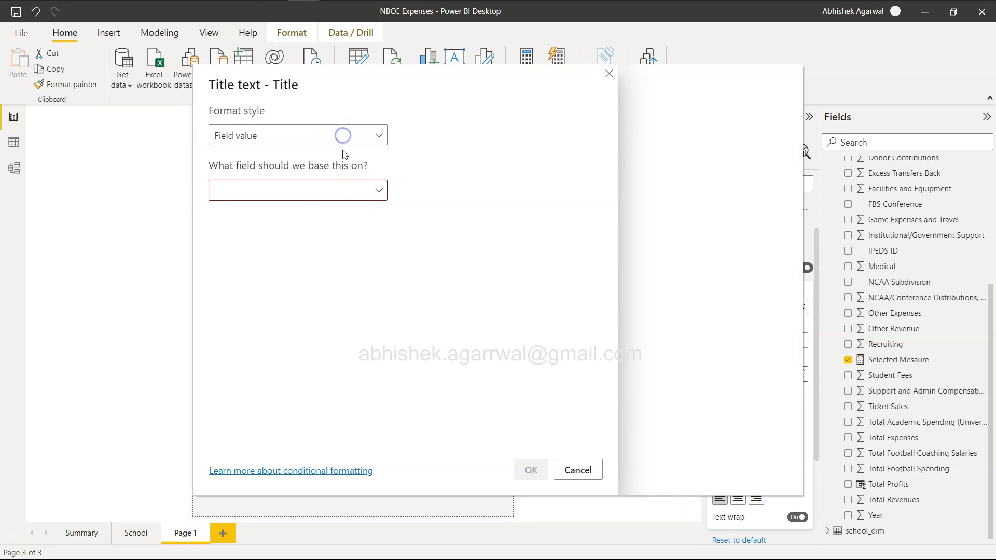
{"action": "left_click", "coordinate": [345, 190]}
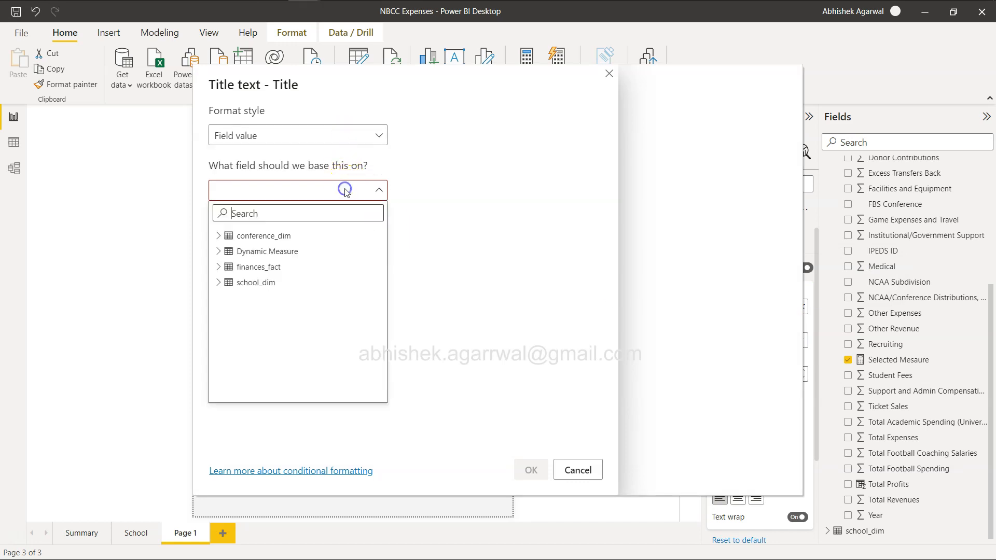
{"action": "left_click", "coordinate": [218, 251]}
{"action": "left_click", "coordinate": [262, 267]}
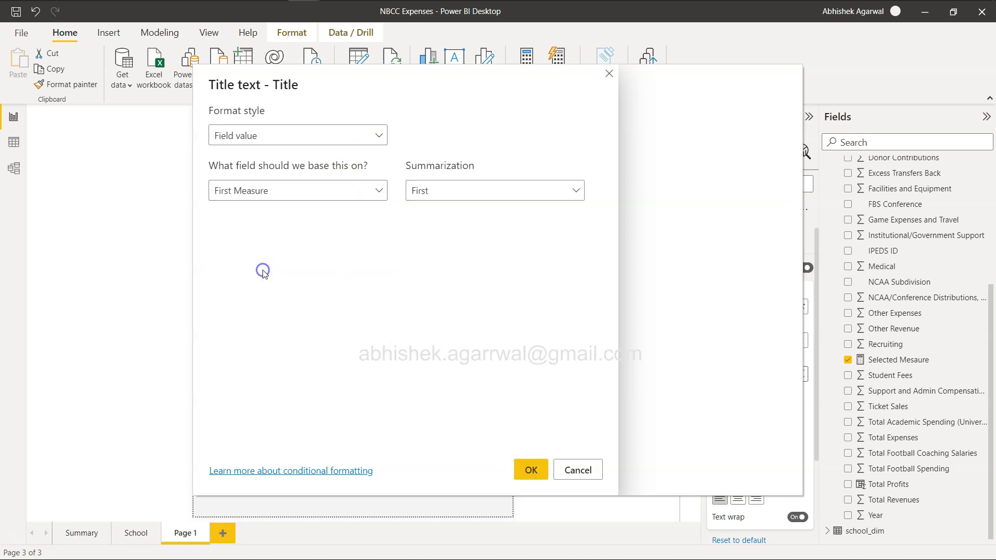
{"action": "left_click", "coordinate": [532, 469]}
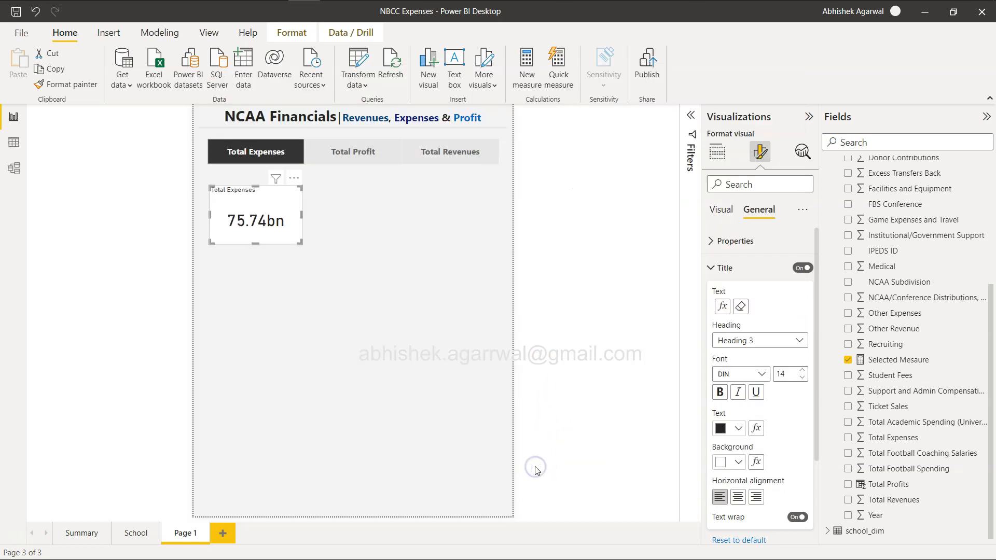
Step: Test the card's title with Total Profit and Total Revenues, and shrink the card to fit closely around its value
{"action": "left_click", "coordinate": [348, 157]}
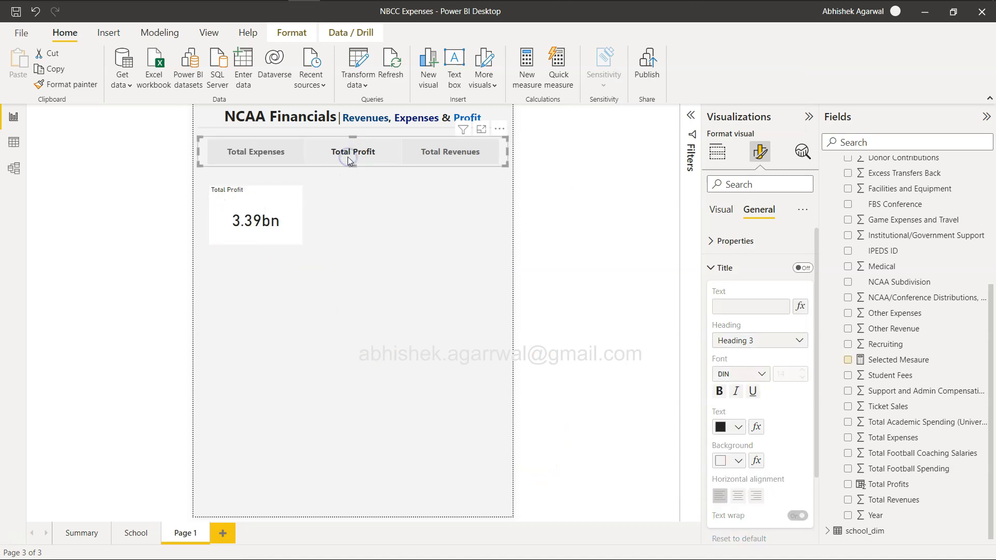
{"action": "left_click", "coordinate": [469, 152]}
{"action": "left_click", "coordinate": [286, 224]}
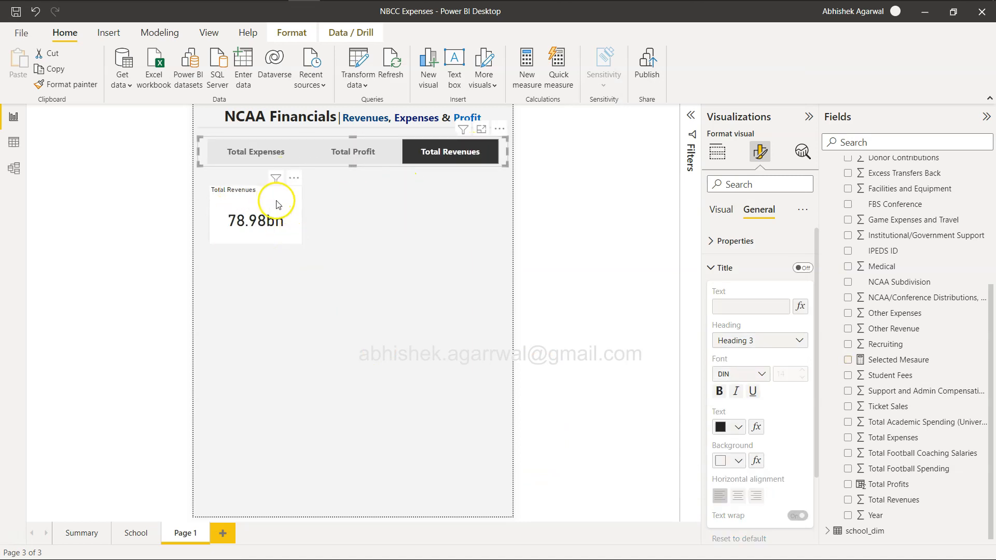
{"action": "left_click_drag", "start_coordinate": [299, 239], "coordinate": [271, 220]}
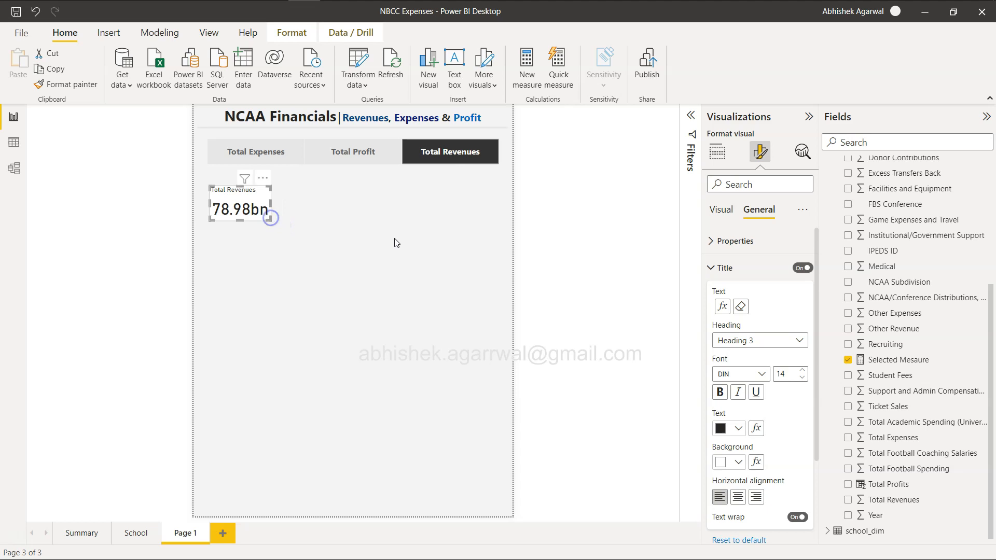
Step: Set the card's callout value to 1 decimal place
{"action": "left_click", "coordinate": [714, 218]}
{"action": "left_click", "coordinate": [715, 241]}
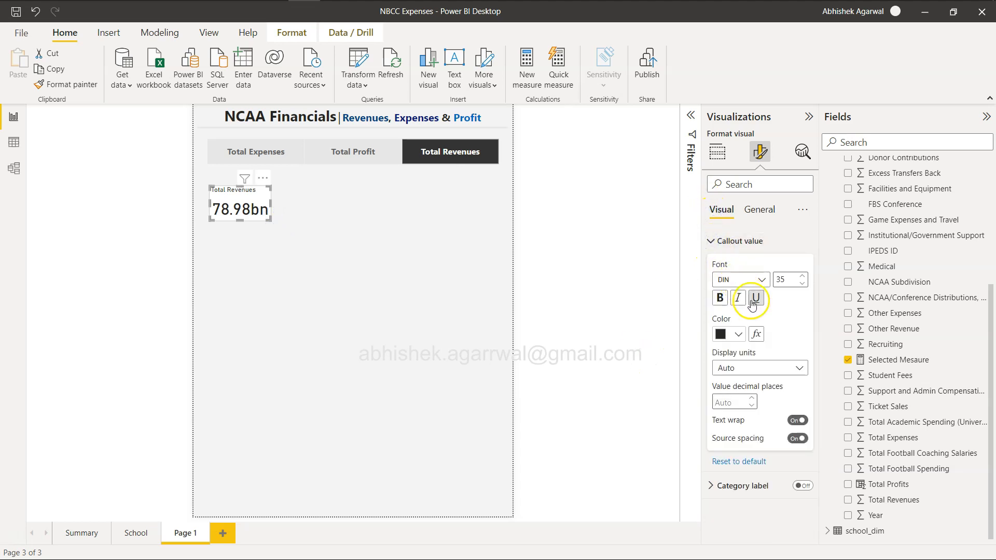
{"action": "left_click", "coordinate": [738, 404]}
{"action": "type", "text": "1"}
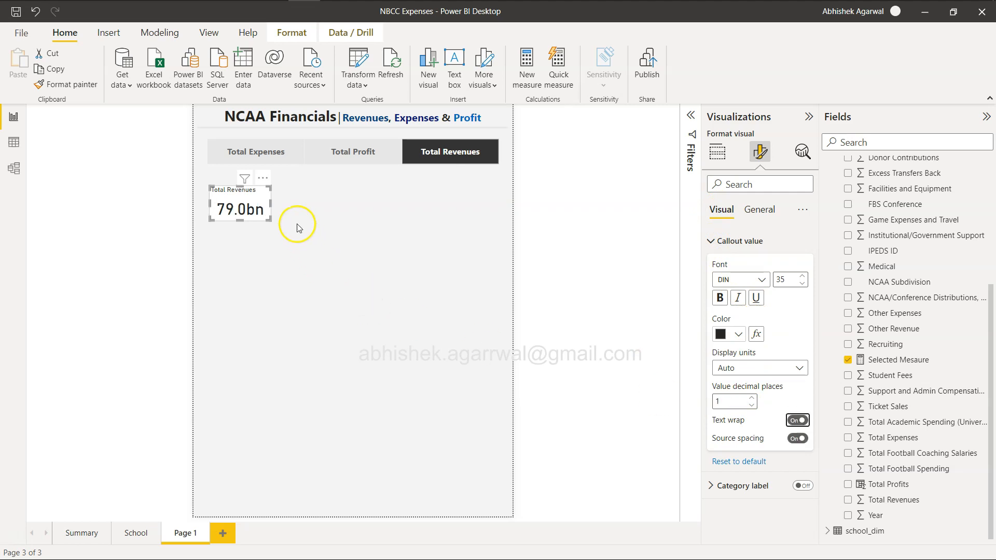
Step: Set the card's title font size to 30 and make it bold
{"action": "left_click", "coordinate": [757, 209]}
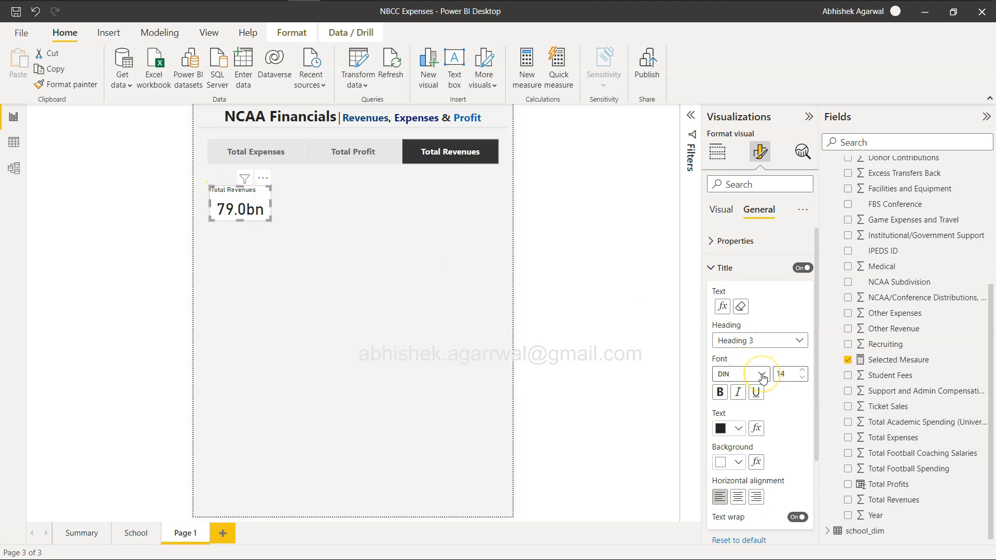
{"action": "left_click", "coordinate": [804, 371]}
{"action": "left_click", "coordinate": [804, 371]}
{"action": "left_click", "coordinate": [804, 371]}
{"action": "left_click", "coordinate": [804, 372]}
{"action": "left_click", "coordinate": [804, 372]}
{"action": "left_click", "coordinate": [804, 371]}
{"action": "left_click", "coordinate": [804, 371]}
{"action": "left_click", "coordinate": [804, 371]}
{"action": "left_click", "coordinate": [804, 372]}
{"action": "left_click", "coordinate": [804, 372]}
{"action": "left_click", "coordinate": [804, 371]}
{"action": "left_click", "coordinate": [804, 372]}
{"action": "left_click", "coordinate": [804, 372]}
{"action": "left_click", "coordinate": [804, 371]}
{"action": "left_click", "coordinate": [804, 372]}
{"action": "left_click", "coordinate": [804, 371]}
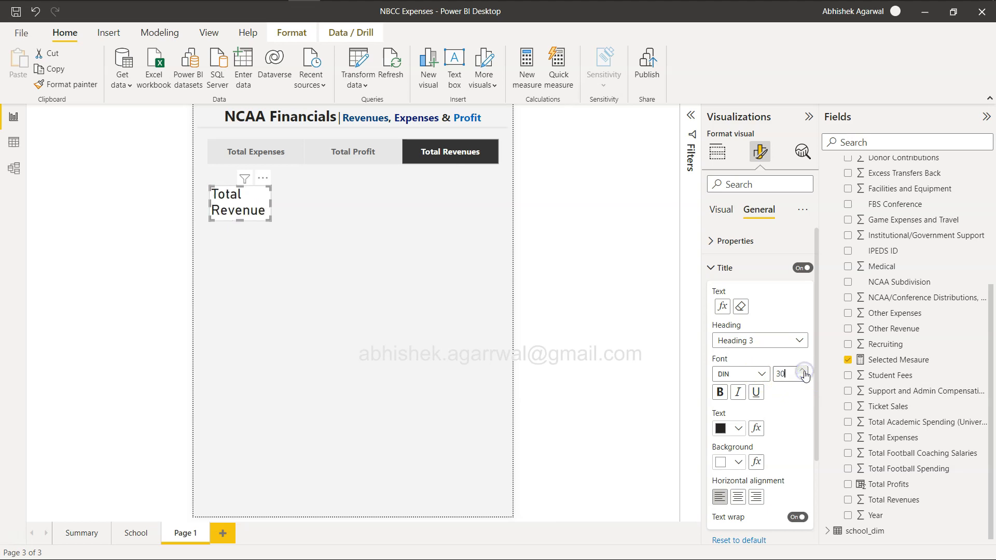
{"action": "left_click", "coordinate": [719, 392]}
Step: Enlarge the card so the title fits on one line above the value, and move it up close beneath the slicer
{"action": "left_click_drag", "start_coordinate": [271, 204], "coordinate": [262, 237]}
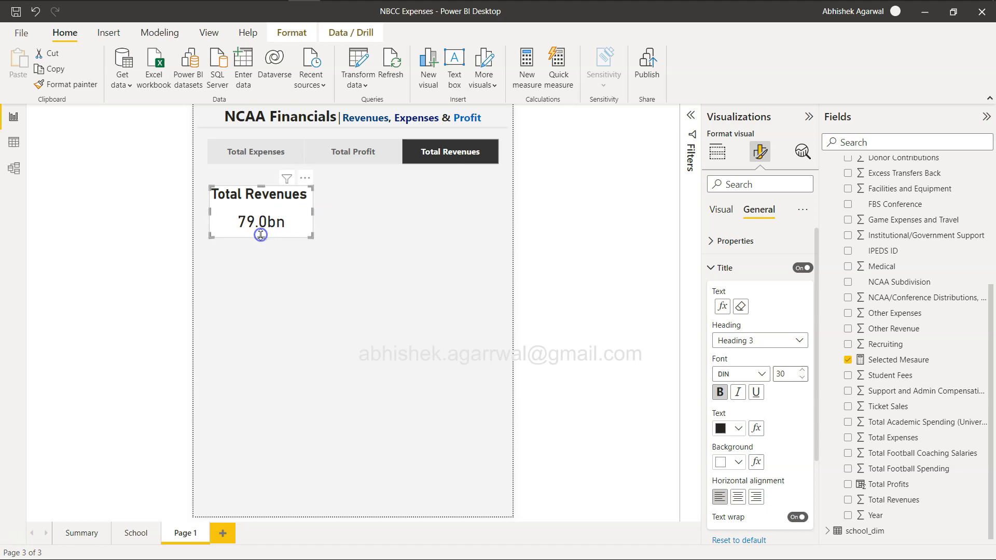
{"action": "left_click_drag", "start_coordinate": [259, 209], "coordinate": [256, 196]}
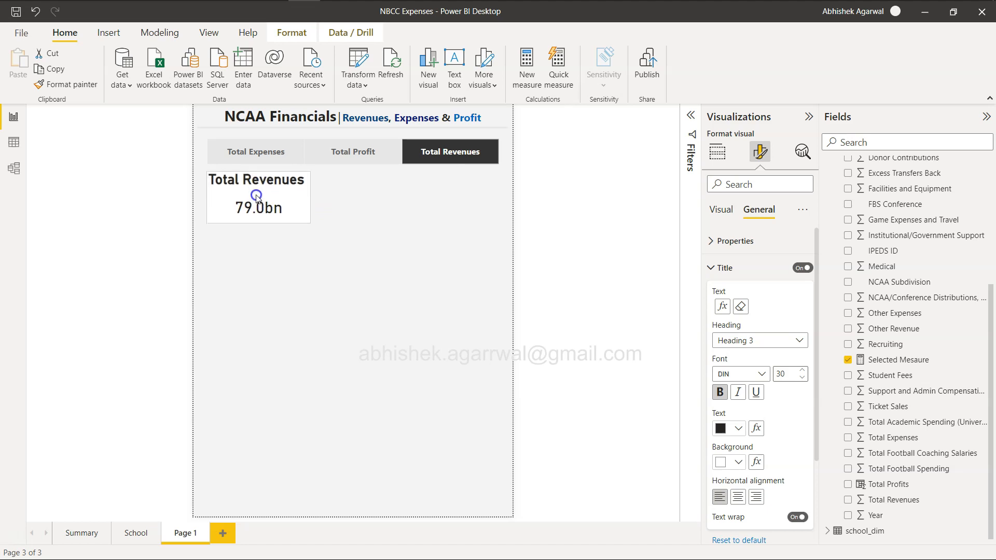
{"action": "left_click_drag", "start_coordinate": [257, 196], "coordinate": [260, 197]}
{"action": "left_click", "coordinate": [328, 317]}
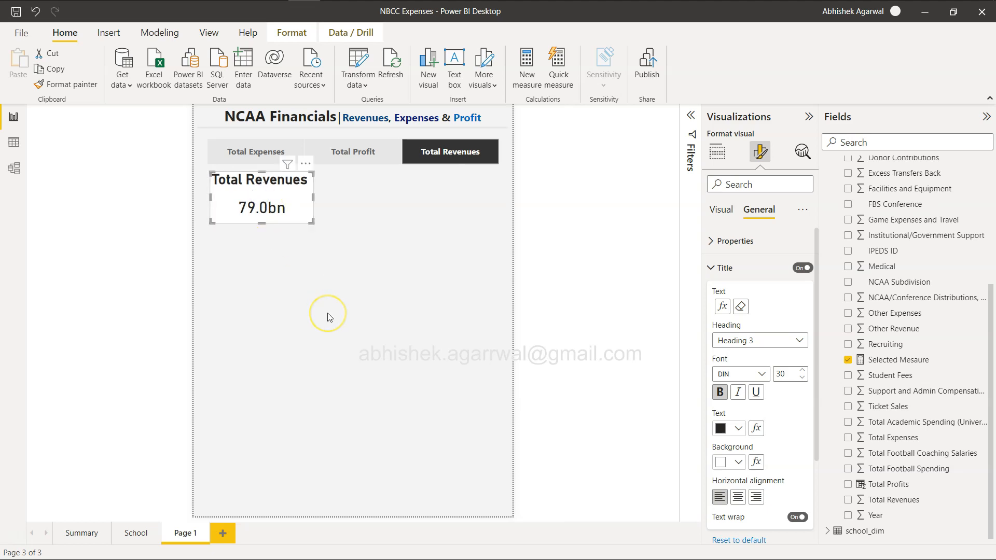
Step: Switch to the browser's Workout Wednesday page, examine the example report's title banner for Total Revenues and Total Profits, and return to Power BI Desktop
{"action": "key", "text": "alt+Tab"}
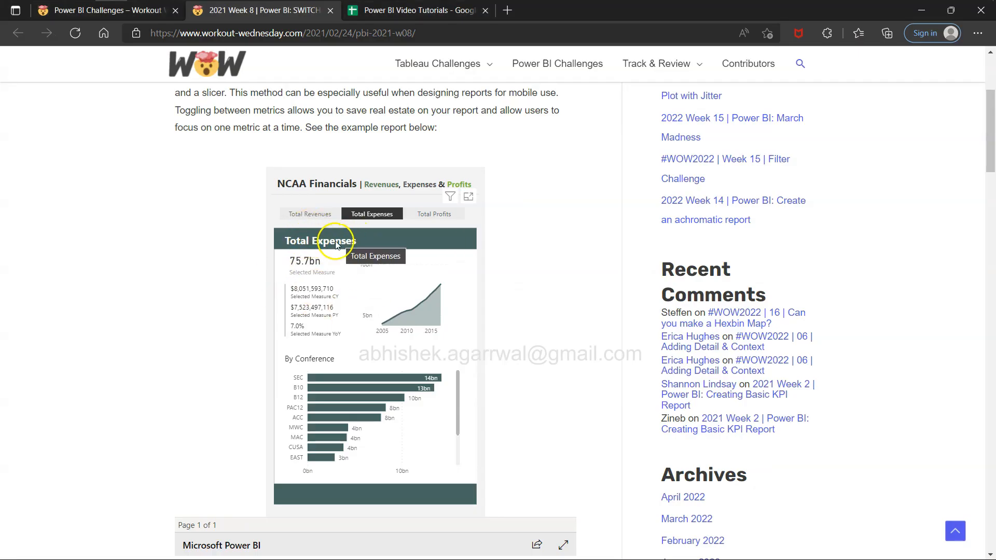
{"action": "left_click", "coordinate": [314, 214]}
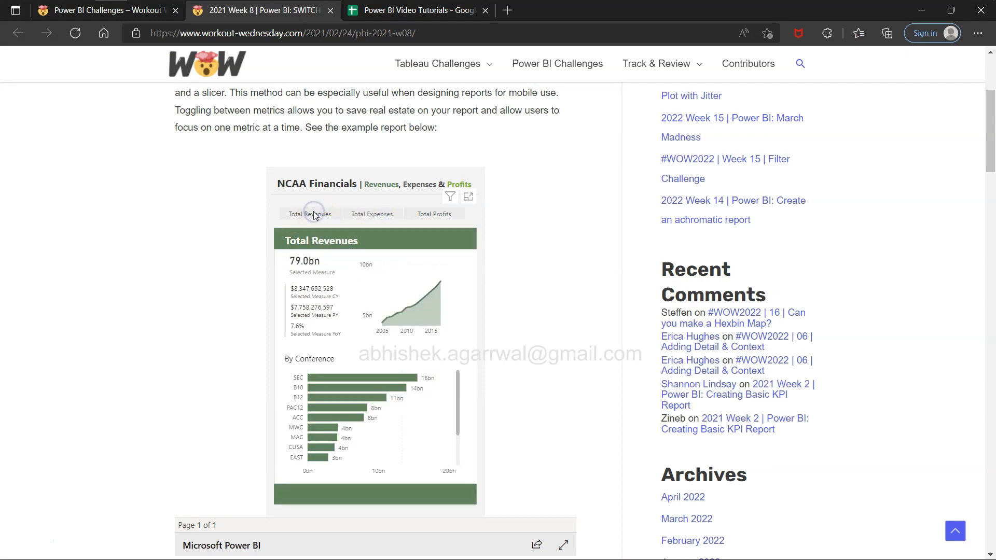
{"action": "left_click", "coordinate": [434, 213]}
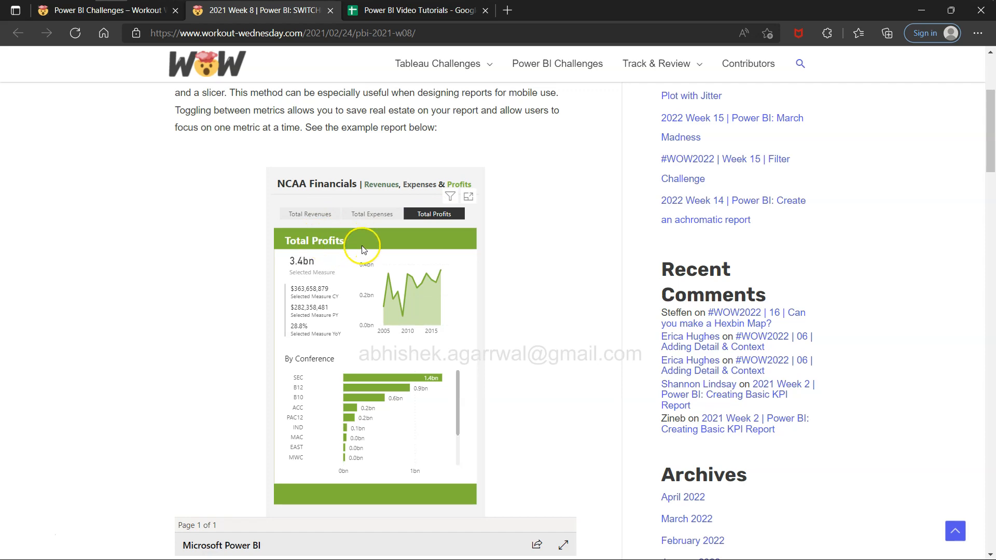
{"action": "key", "text": "alt+Tab"}
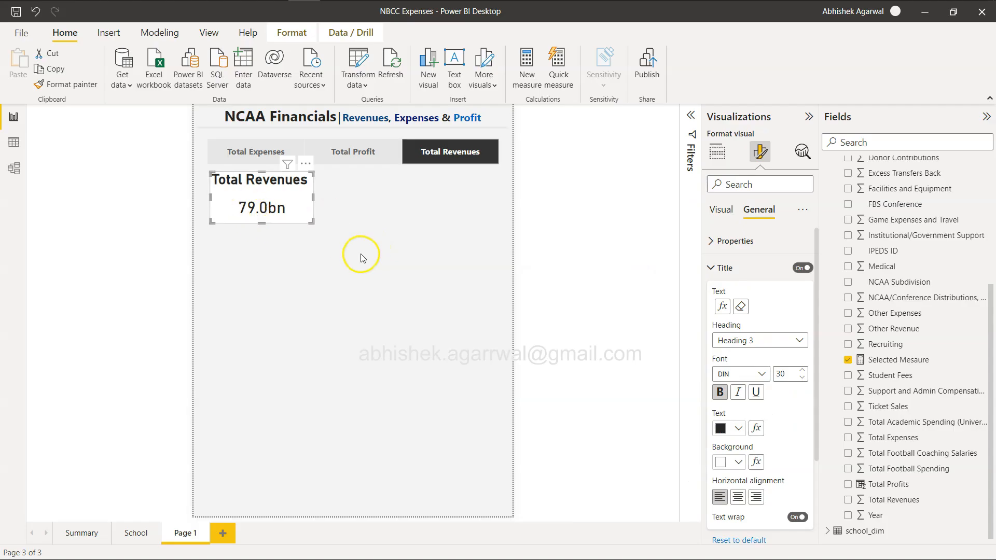
{"action": "key", "text": "alt+Tab"}
{"action": "key", "text": "alt+Tab"}
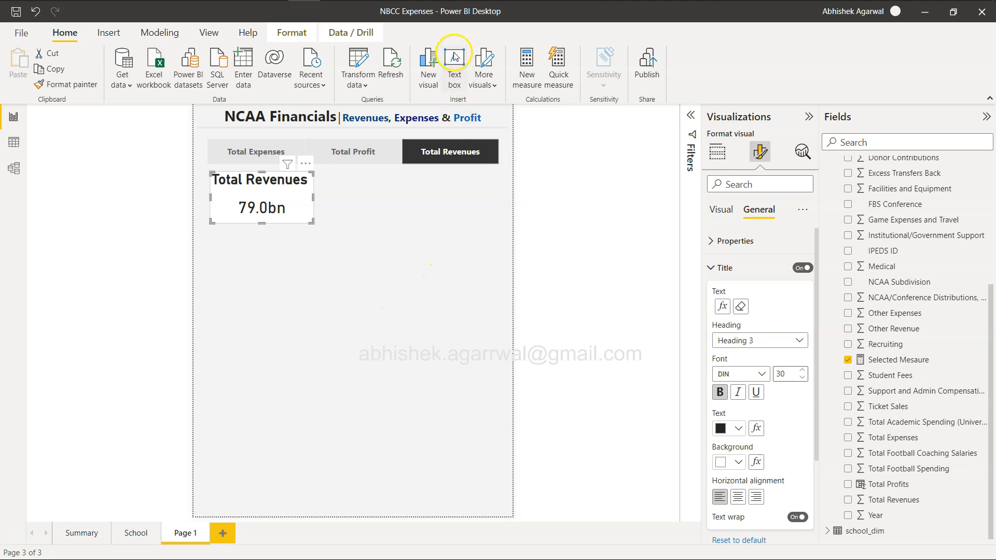
Step: Insert a rectangle shape on Page 1 and move the Total Revenues card down to the middle of the page
{"action": "left_click", "coordinate": [107, 33]}
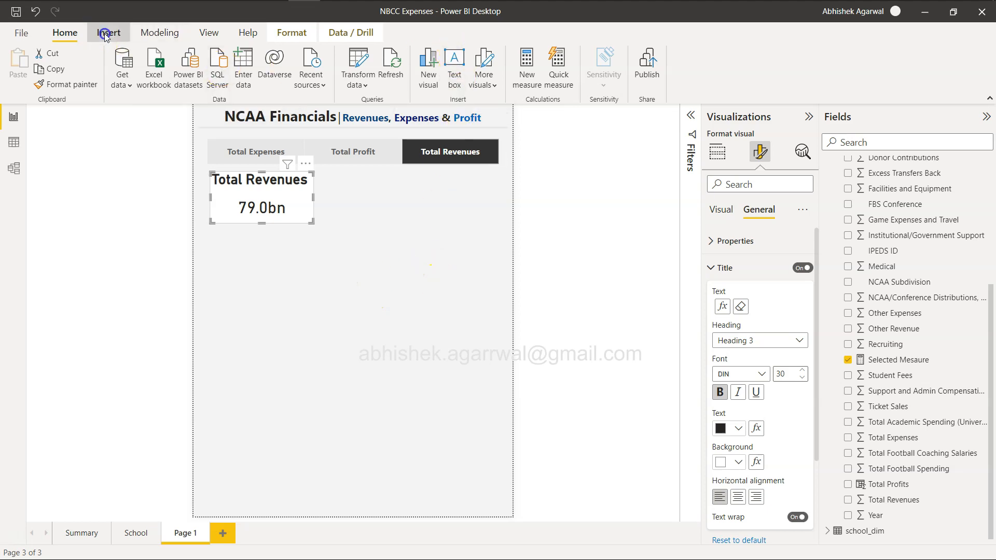
{"action": "left_click", "coordinate": [428, 252]}
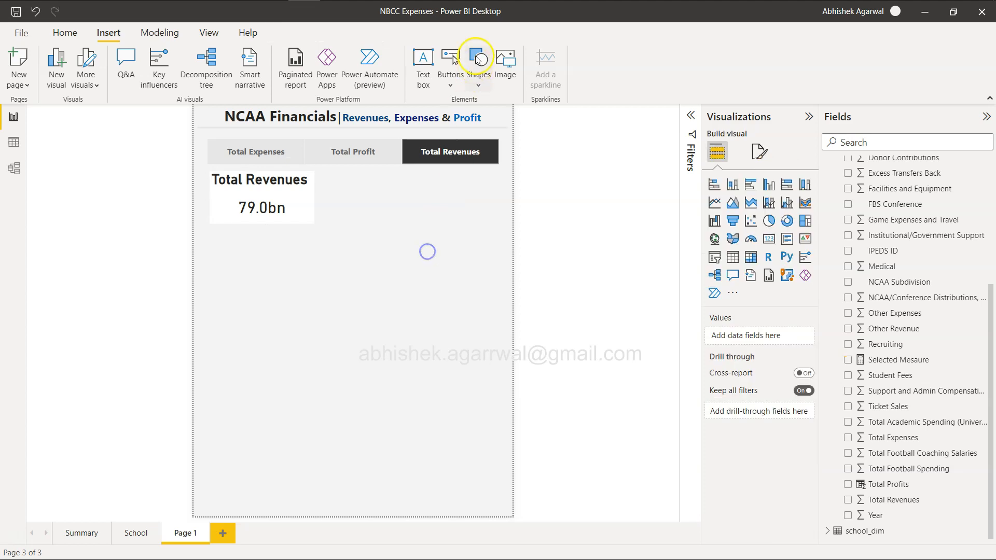
{"action": "left_click", "coordinate": [478, 58]}
{"action": "left_click", "coordinate": [477, 130]}
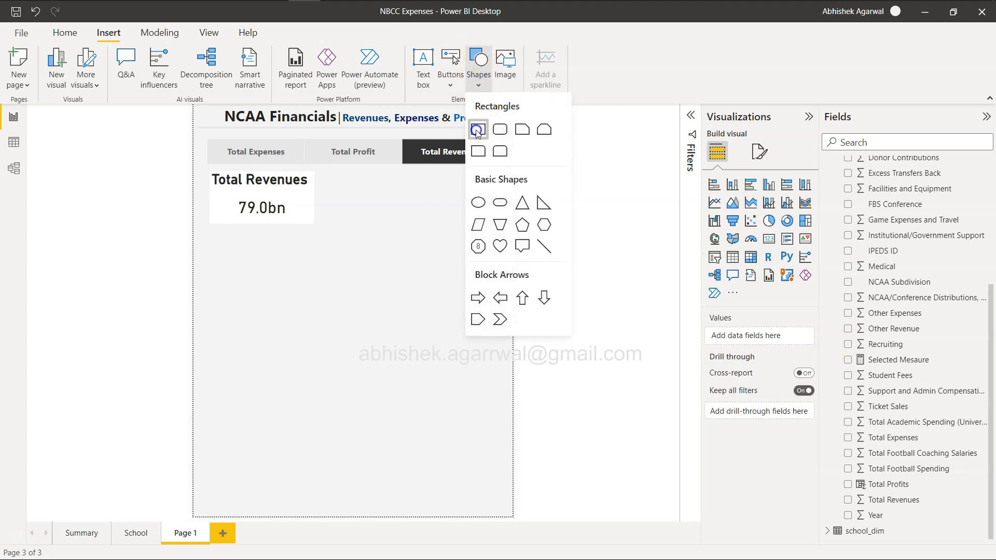
{"action": "left_click", "coordinate": [285, 201]}
{"action": "left_click_drag", "start_coordinate": [285, 202], "coordinate": [364, 363]}
Step: Enlarge and reposition the rectangle so it starts just beneath the slicer, spans its buttons' width and reaches the page's lower edge
{"action": "left_click", "coordinate": [289, 293]}
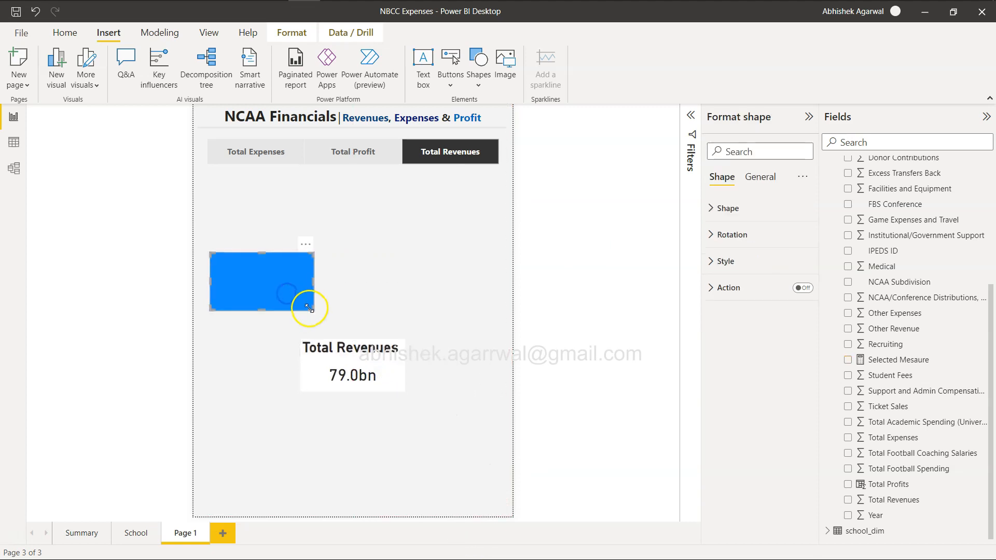
{"action": "left_click_drag", "start_coordinate": [309, 309], "coordinate": [468, 487]}
{"action": "left_click_drag", "start_coordinate": [322, 345], "coordinate": [320, 260]}
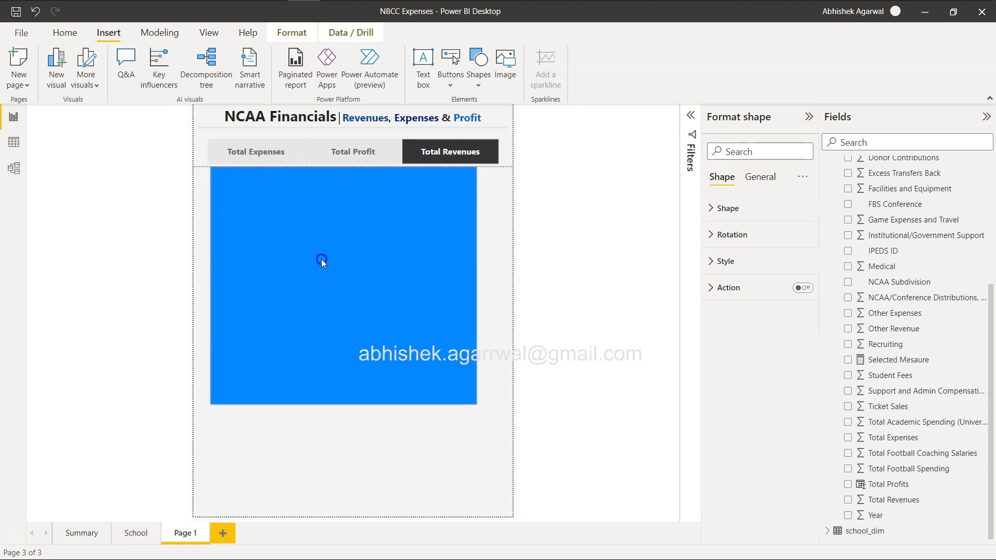
{"action": "left_click_drag", "start_coordinate": [477, 289], "coordinate": [497, 292]}
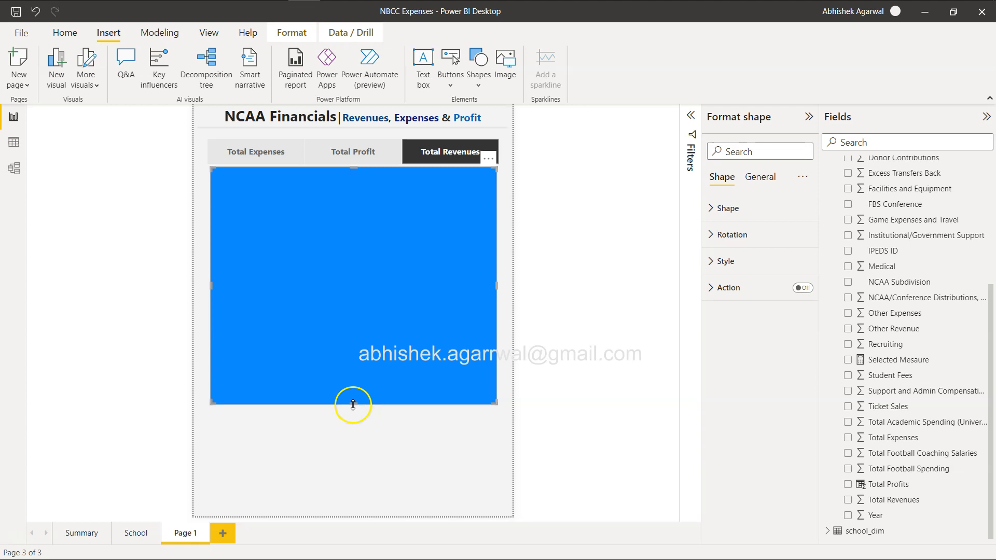
{"action": "left_click_drag", "start_coordinate": [353, 405], "coordinate": [351, 518]}
{"action": "left_click", "coordinate": [652, 362]}
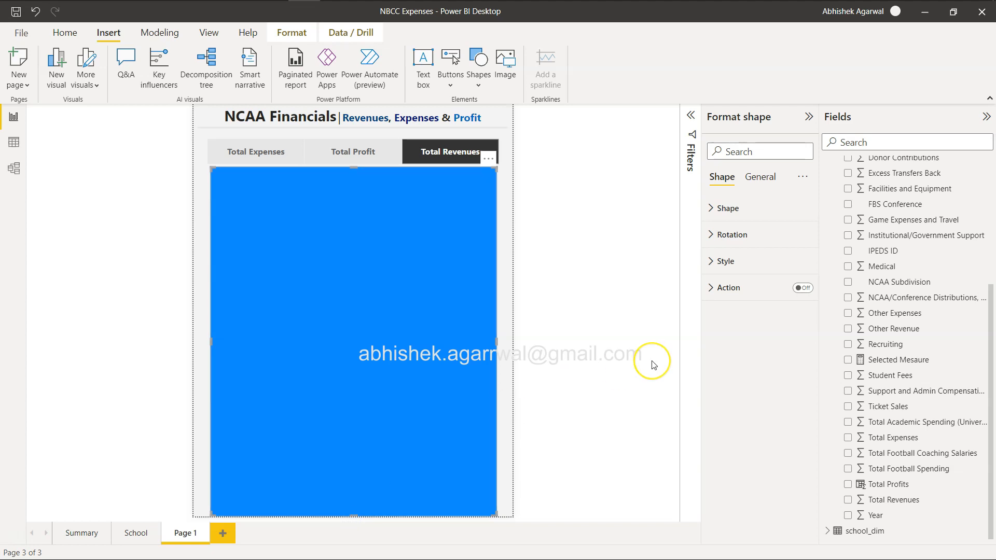
Step: Check the example report's layout in the browser, return to Power BI Desktop, and narrow the slicer and centre it above the rectangle
{"action": "key", "text": "alt+Tab"}
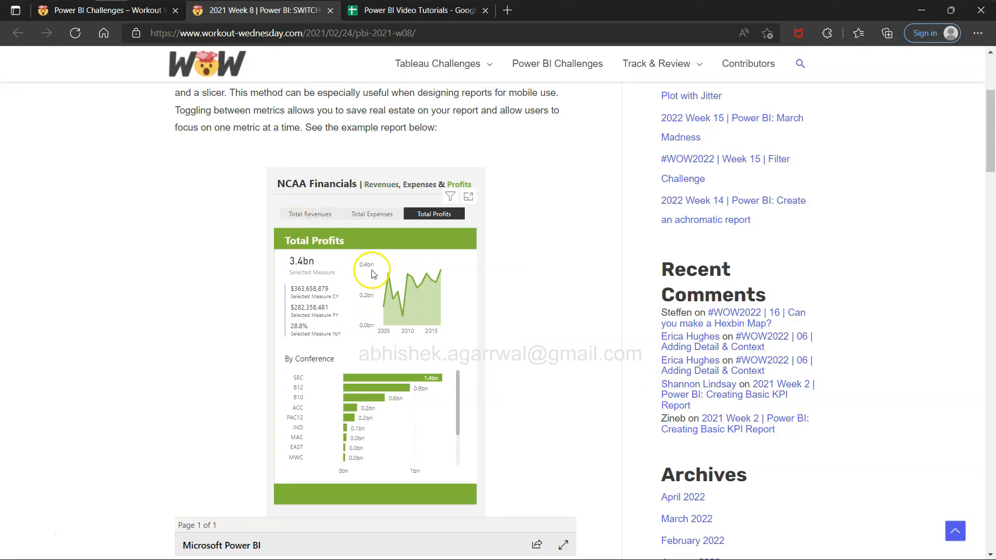
{"action": "key", "text": "alt+Tab"}
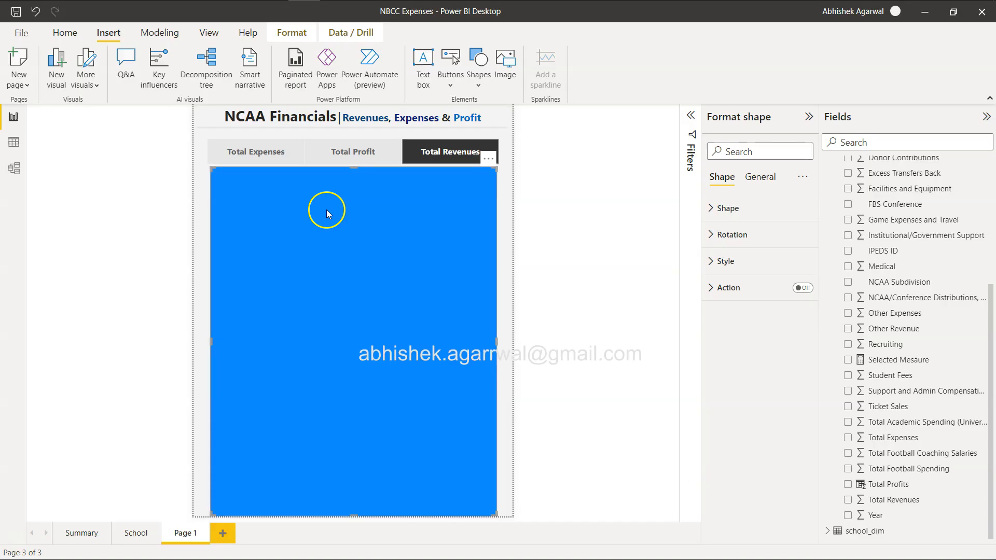
{"action": "left_click", "coordinate": [297, 148]}
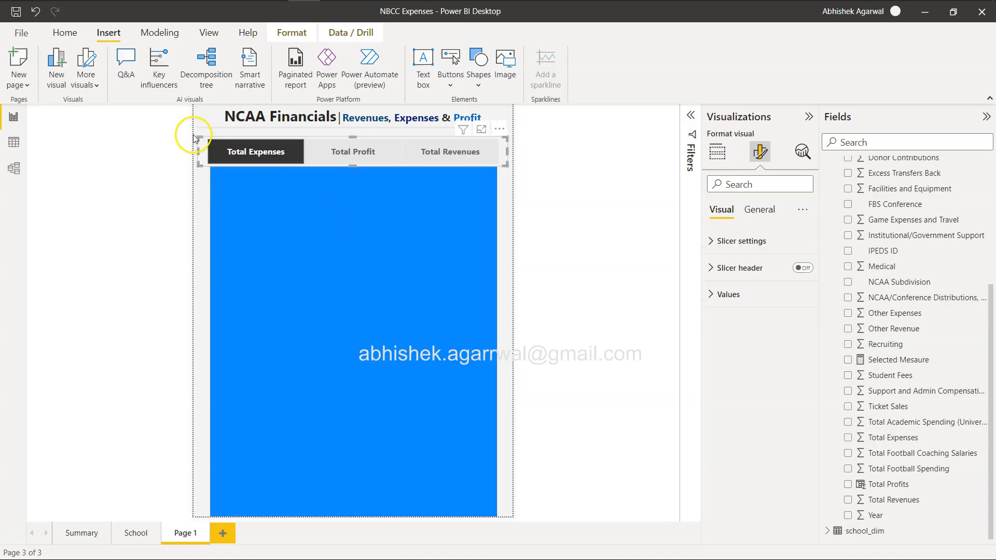
{"action": "left_click_drag", "start_coordinate": [196, 135], "coordinate": [225, 146]}
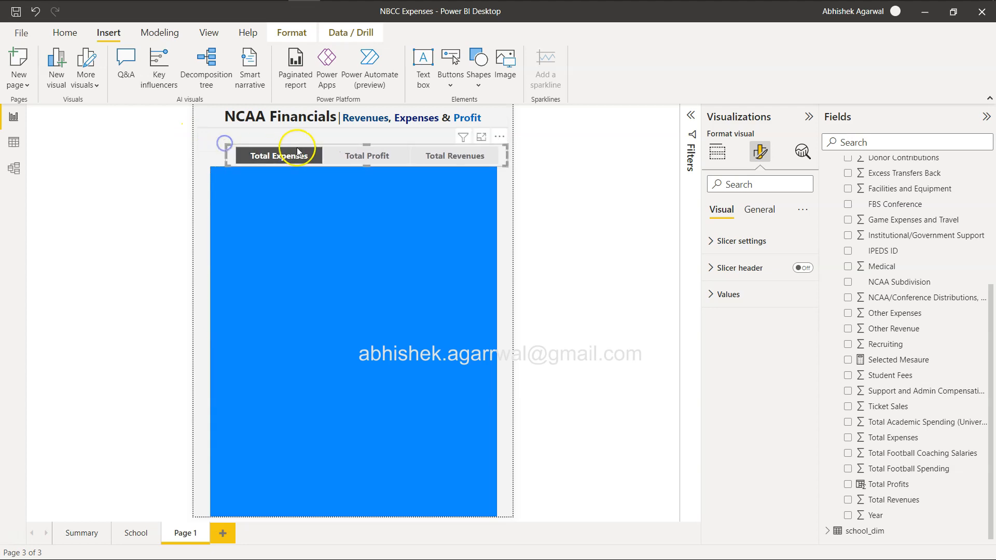
{"action": "left_click_drag", "start_coordinate": [329, 156], "coordinate": [319, 147]}
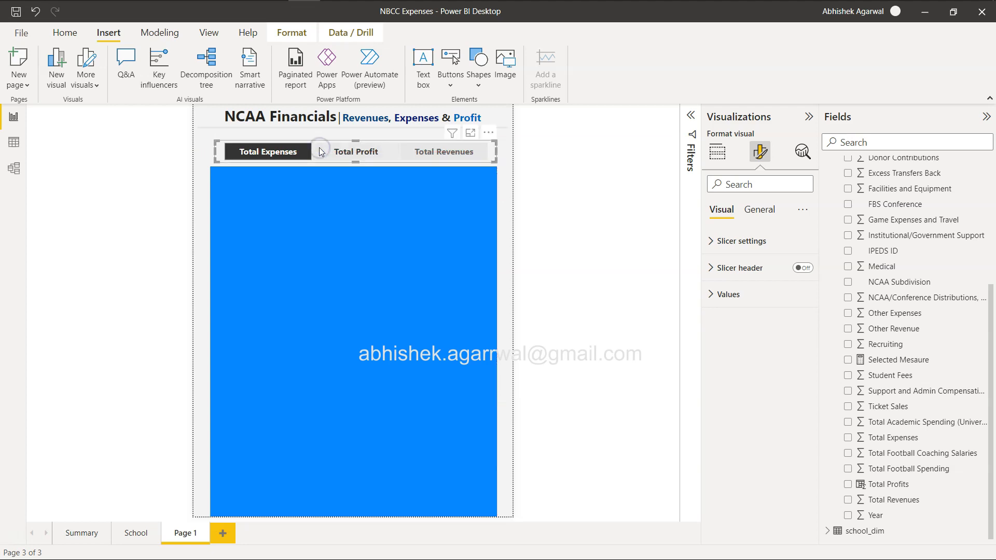
Step: Examine the Total Profits banner colour in the browser's example report, and return to Power BI Desktop with the rectangle selected
{"action": "key", "text": "alt+Tab"}
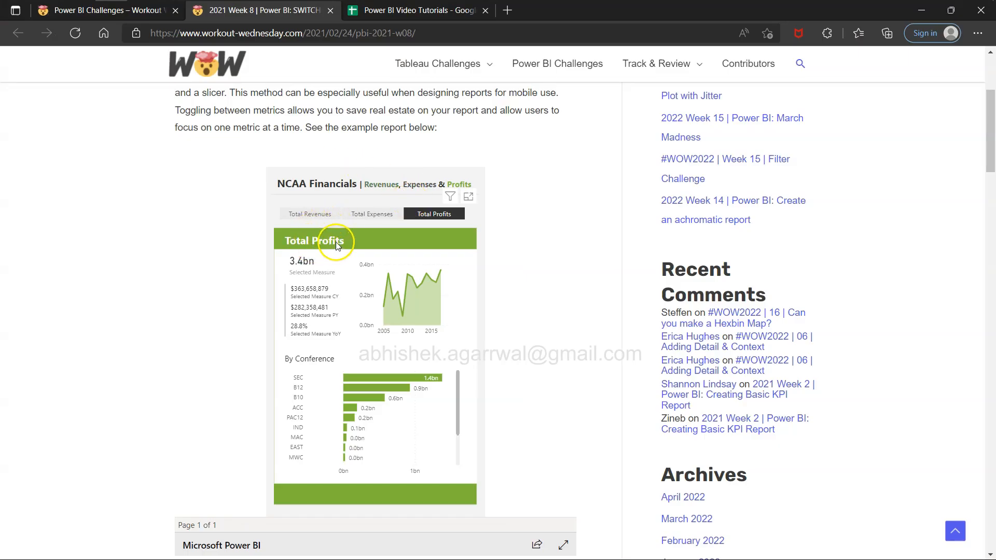
{"action": "key", "text": "alt+Tab"}
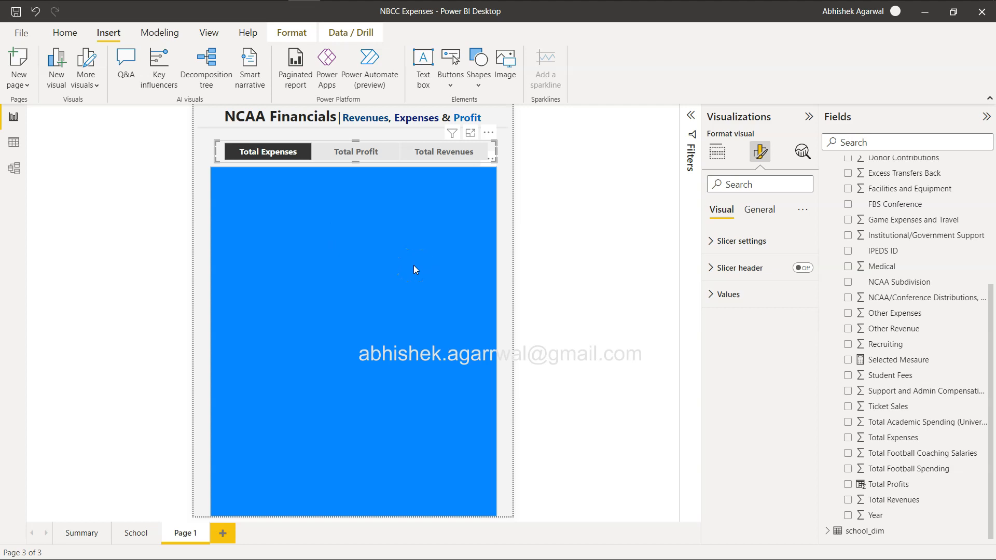
{"action": "left_click", "coordinate": [415, 269]}
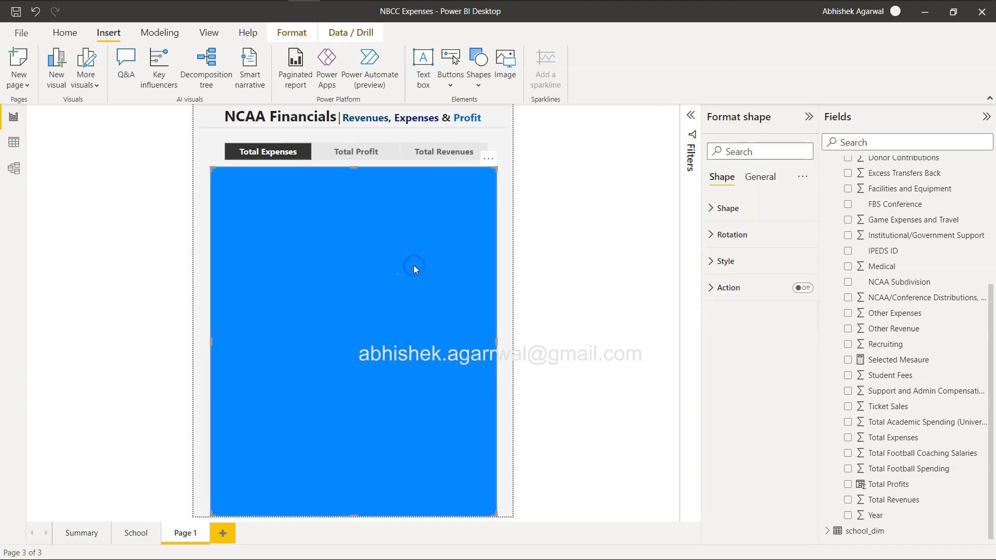
{"action": "key", "text": "alt+Tab"}
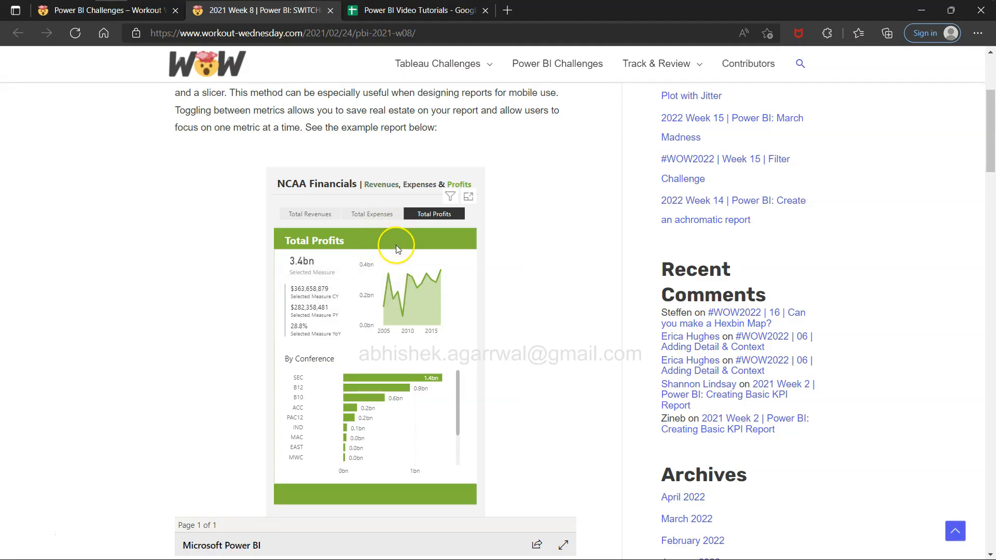
{"action": "key", "text": "alt+Tab"}
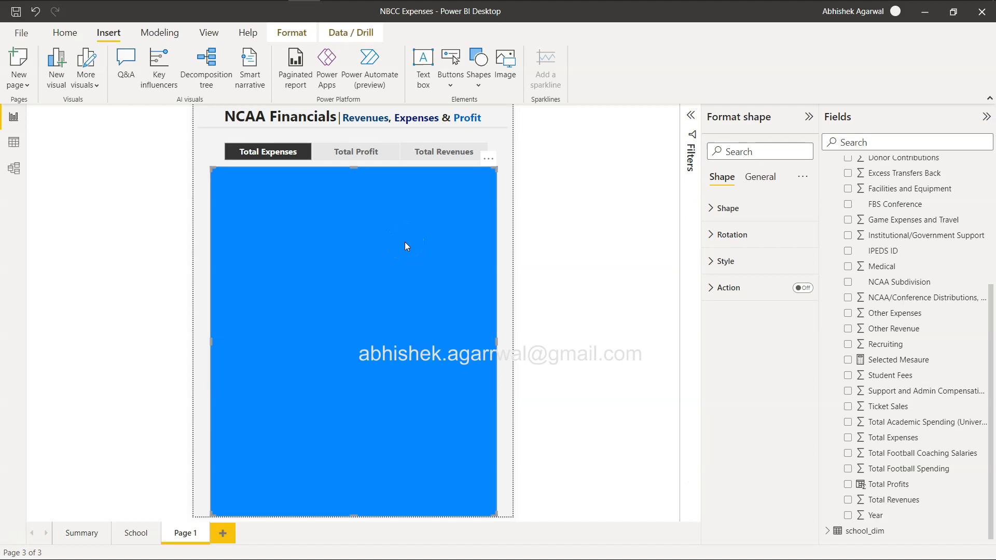
Step: Set the rectangle's fill colour to conditional formatting by Rules, based on the sum of Position from the Dynamic Measure table
{"action": "left_click", "coordinate": [713, 262]}
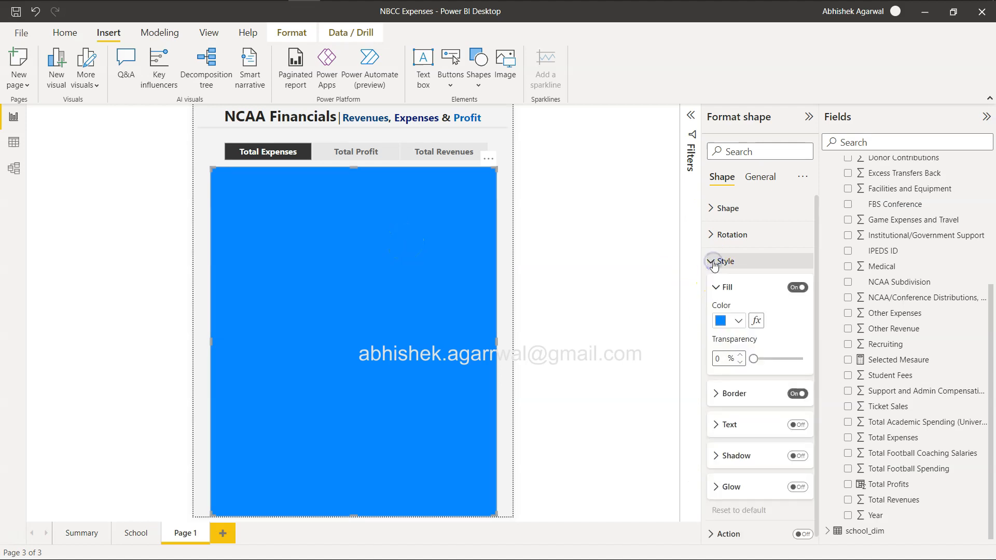
{"action": "left_click", "coordinate": [757, 321]}
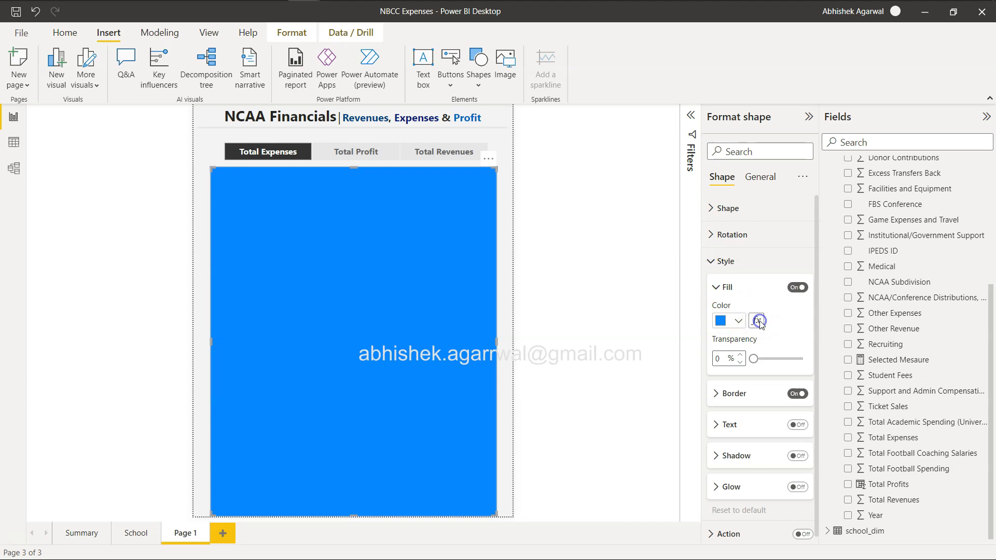
{"action": "left_click_drag", "start_coordinate": [423, 98], "coordinate": [588, 104]}
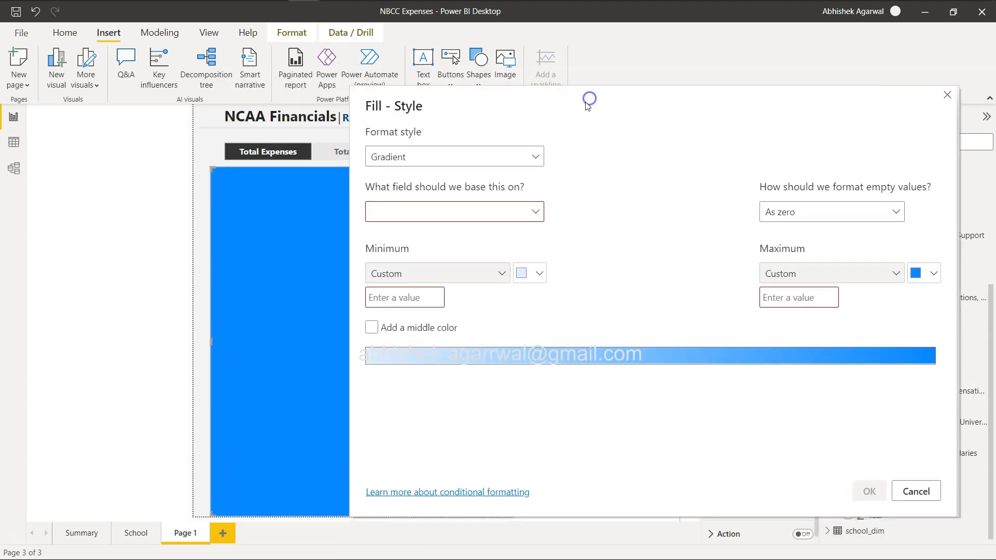
{"action": "left_click", "coordinate": [454, 153]}
{"action": "left_click", "coordinate": [444, 199]}
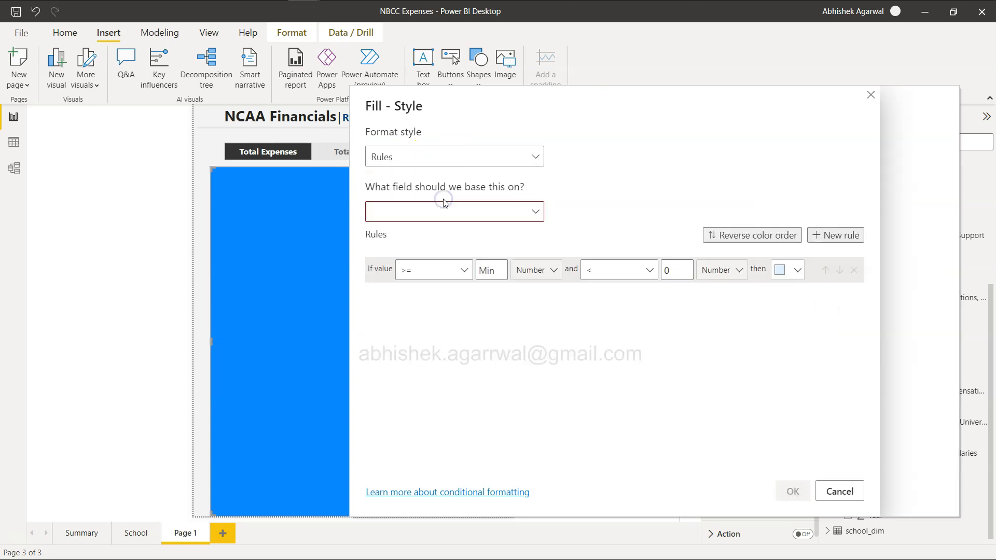
{"action": "left_click", "coordinate": [445, 210]}
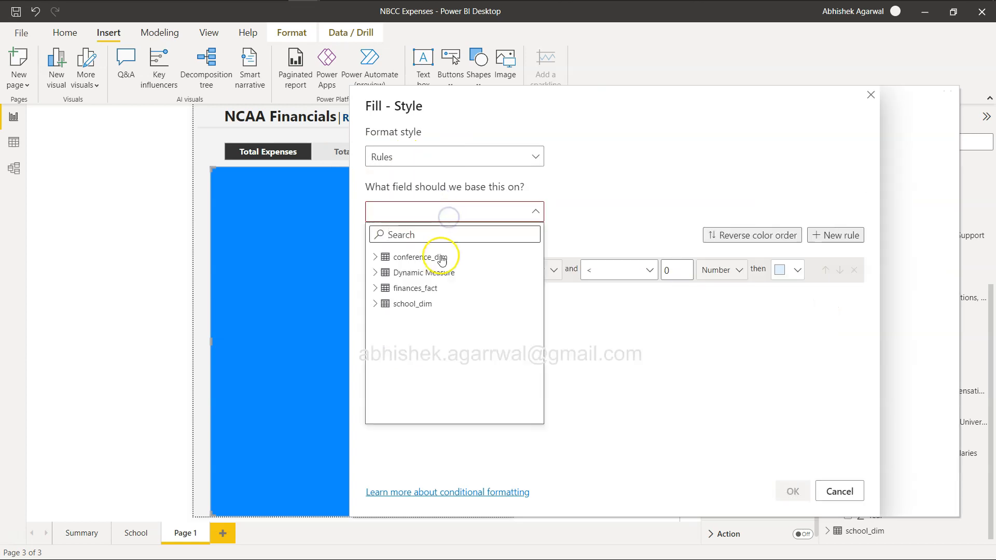
{"action": "left_click", "coordinate": [376, 273]}
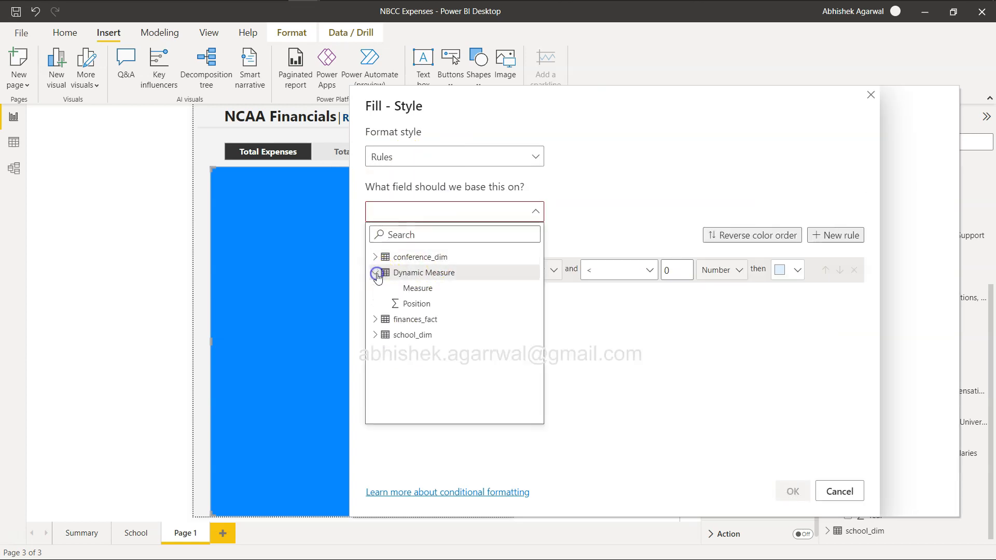
{"action": "left_click", "coordinate": [426, 308]}
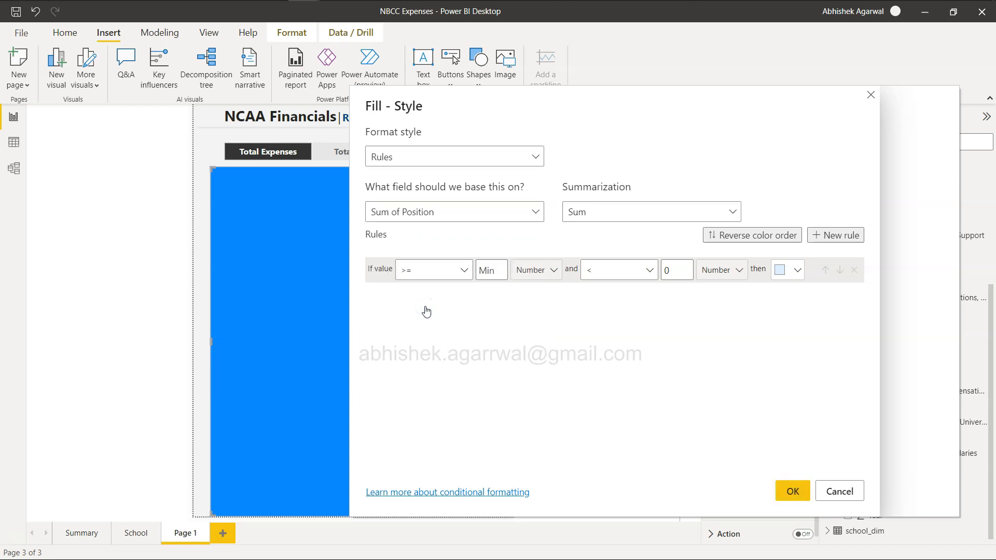
Step: Define the first fill rule so that a value equal to the number 1 gives the darkest theme blue, keeping the slicer in view
{"action": "left_click_drag", "start_coordinate": [493, 110], "coordinate": [452, 171]}
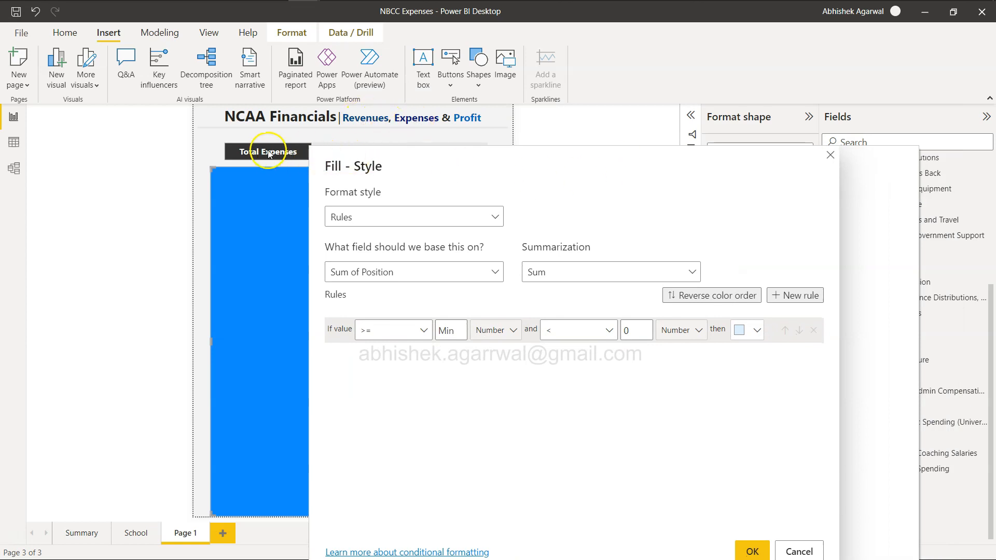
{"action": "left_click_drag", "start_coordinate": [369, 163], "coordinate": [367, 214]}
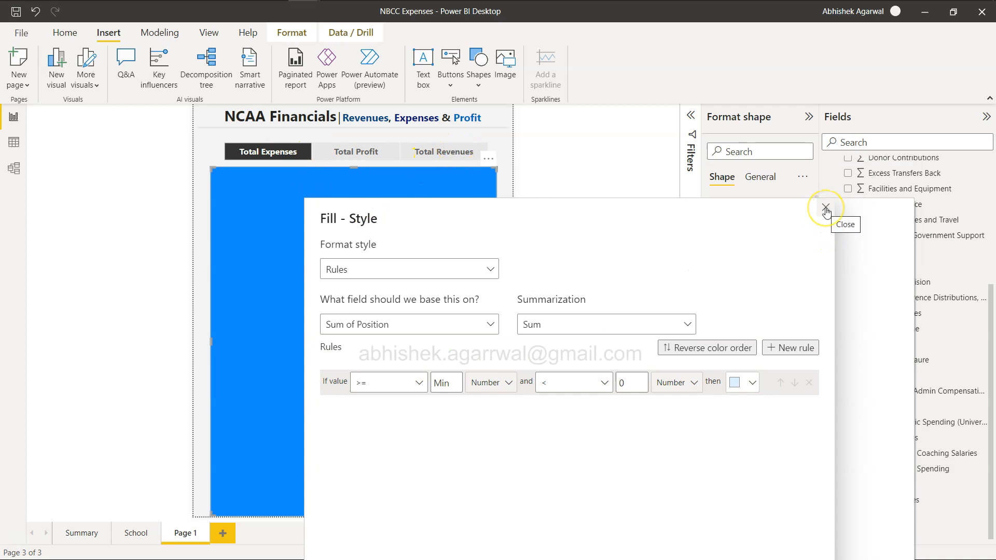
{"action": "left_click", "coordinate": [412, 383]}
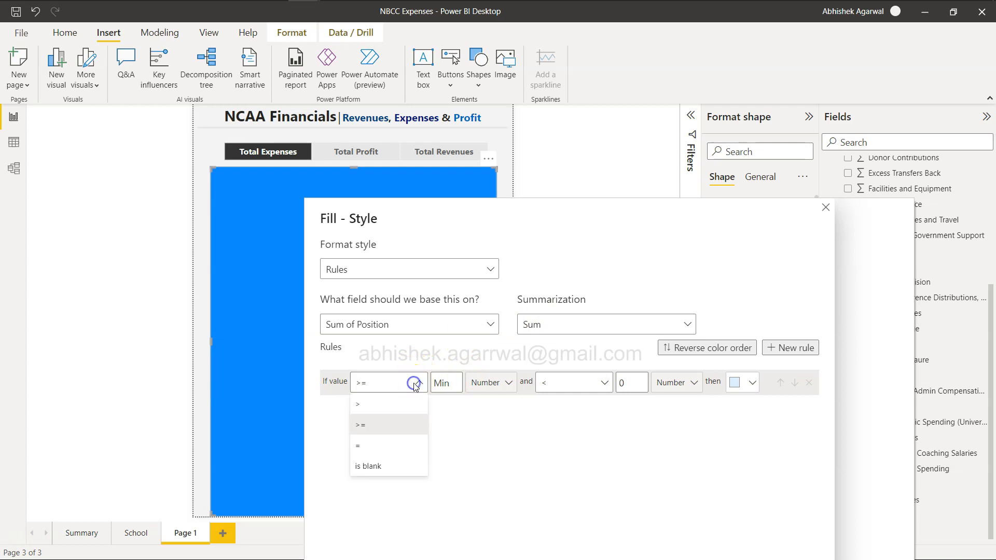
{"action": "left_click", "coordinate": [394, 450]}
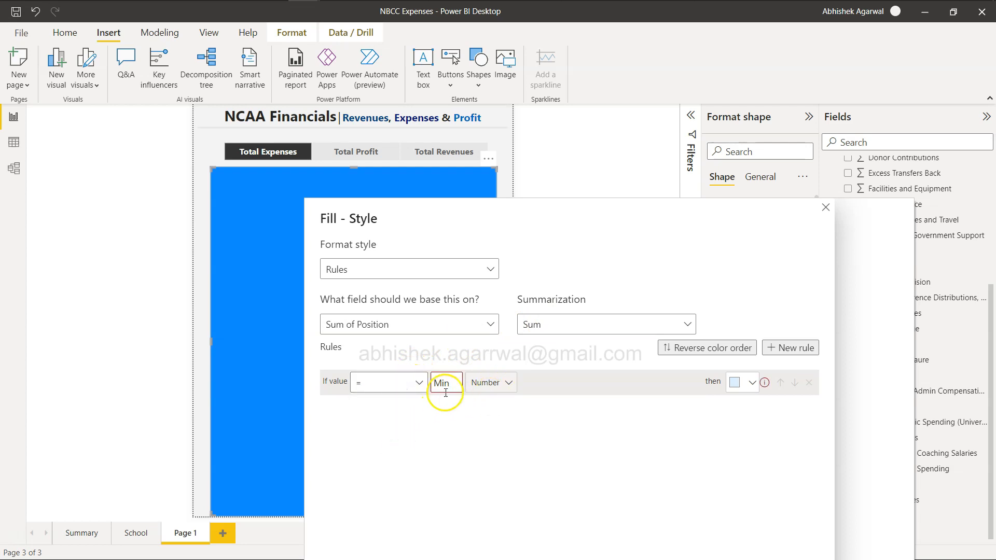
{"action": "left_click", "coordinate": [735, 383]}
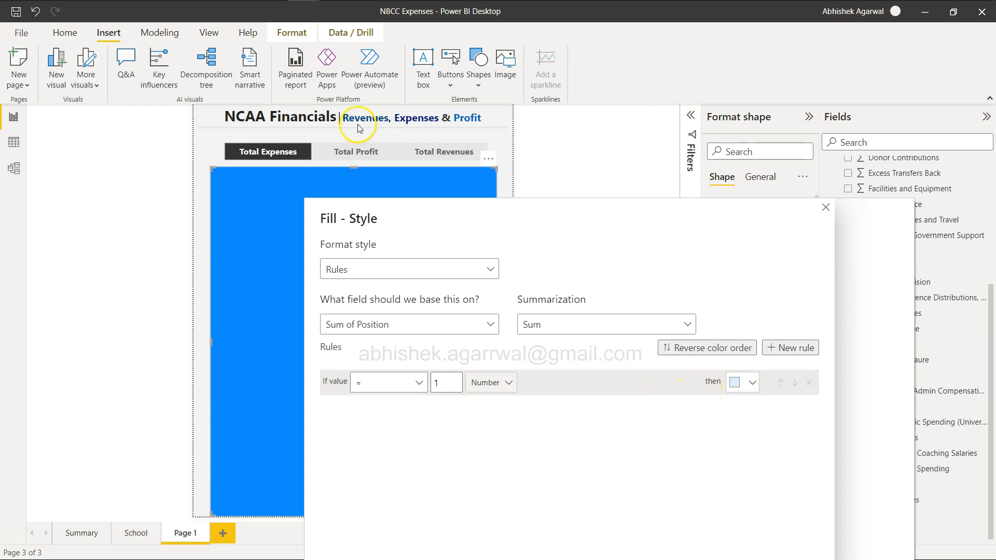
{"action": "left_click", "coordinate": [746, 383]}
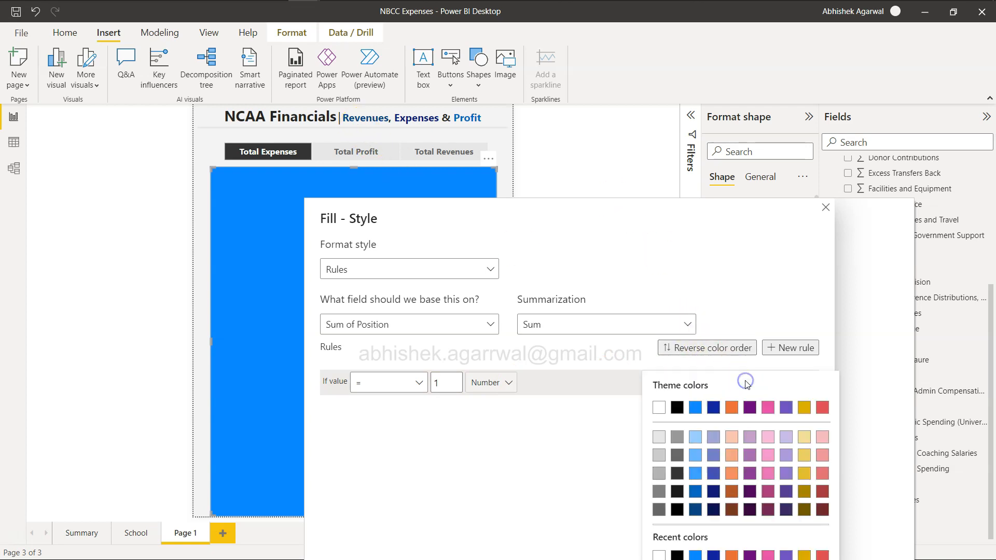
{"action": "left_click", "coordinate": [697, 510]}
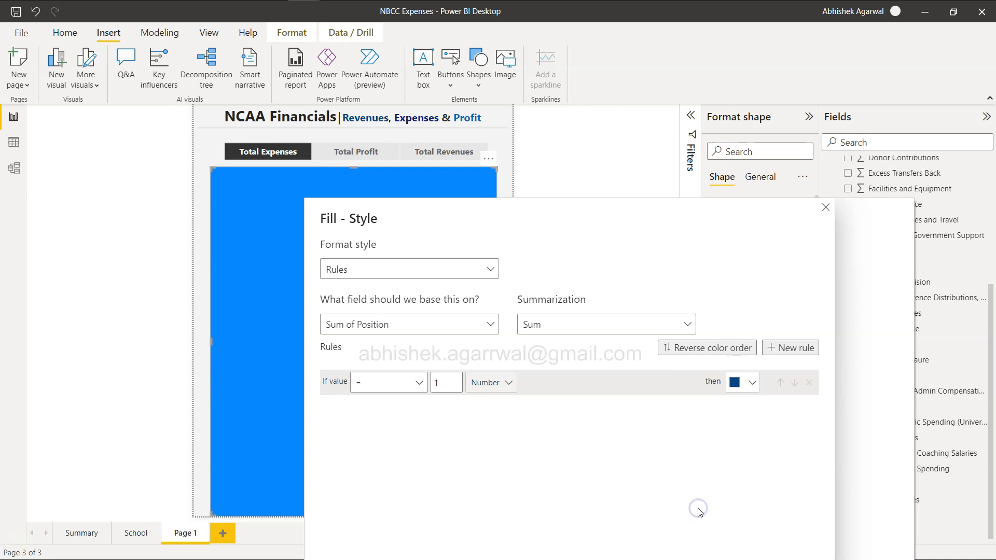
Step: Add a second fill rule so that a value equal to the number 2 gives the medium-dark theme blue
{"action": "left_click", "coordinate": [791, 347]}
{"action": "left_click", "coordinate": [415, 408]}
{"action": "left_click", "coordinate": [389, 471]}
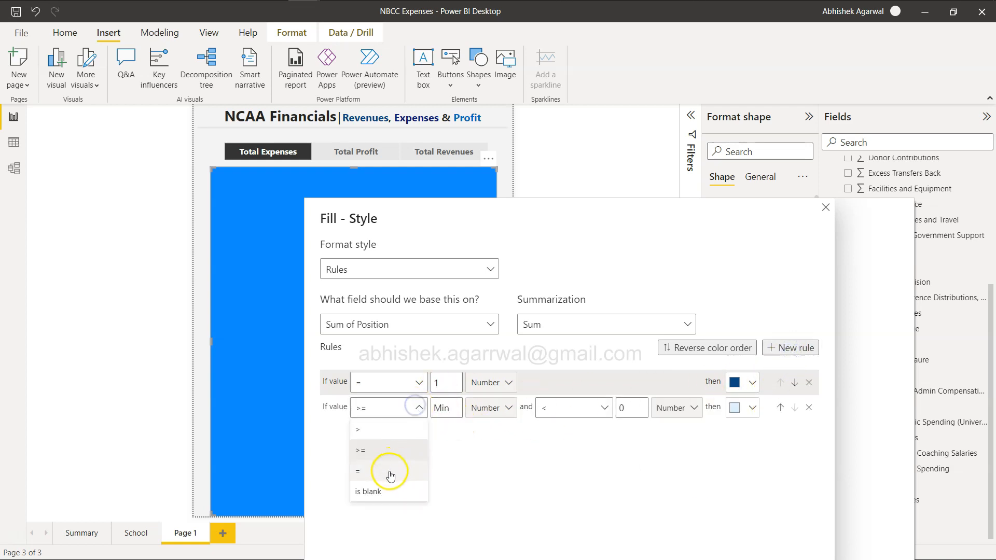
{"action": "left_click", "coordinate": [439, 408]}
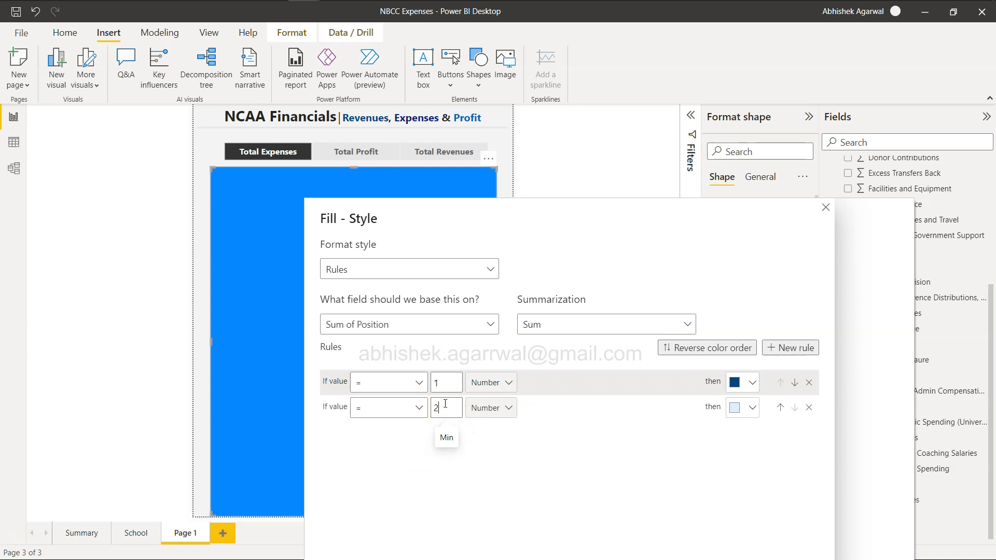
{"action": "left_click", "coordinate": [747, 407]}
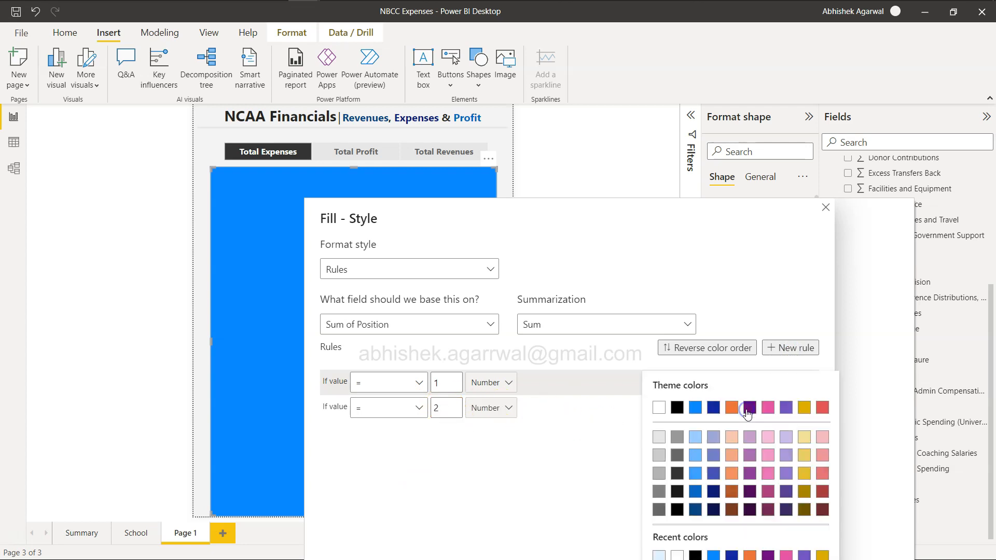
{"action": "left_click", "coordinate": [695, 493]}
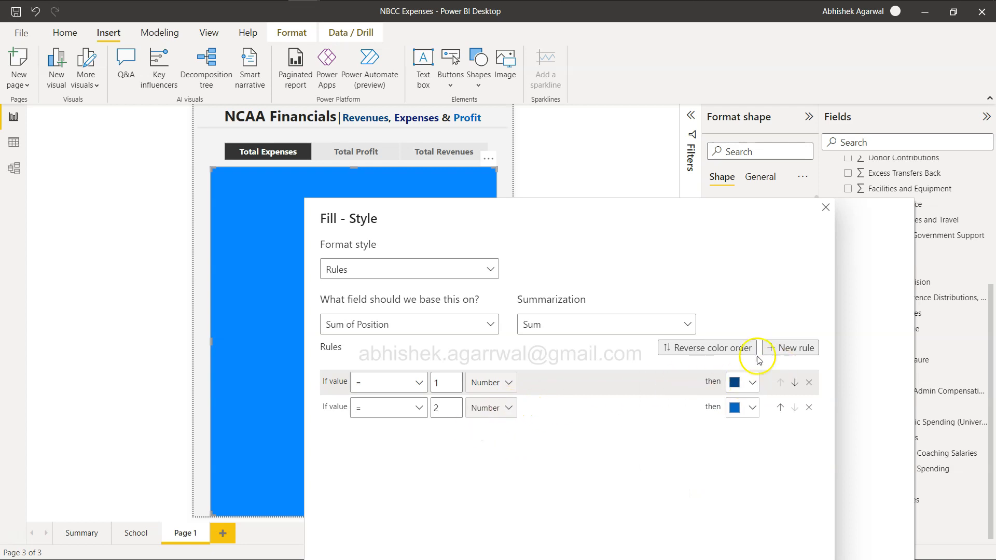
Step: Add a fill rule colouring the shape navy when Sum of Position equals 3, apply it, and select Total Profit in the slicer
{"action": "left_click", "coordinate": [789, 348]}
{"action": "left_click", "coordinate": [401, 437]}
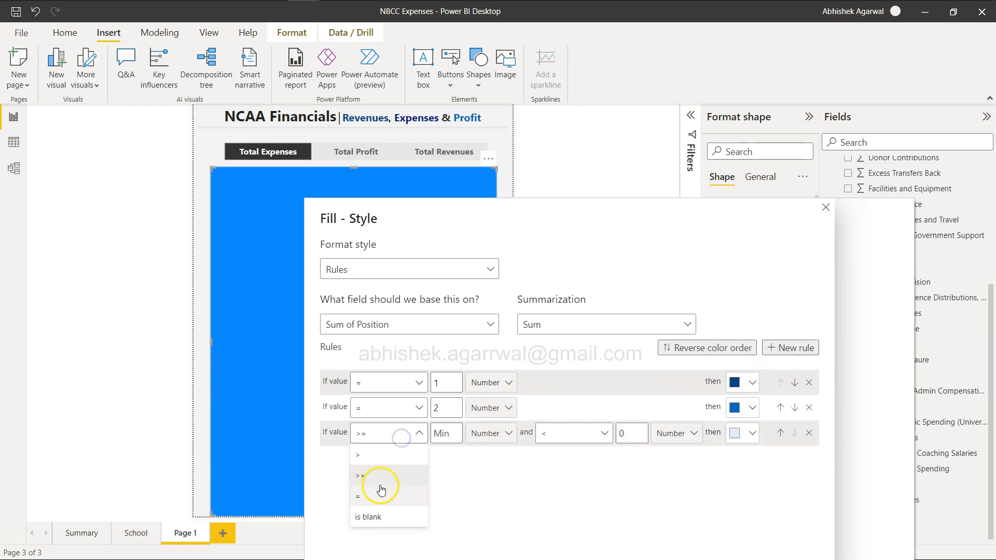
{"action": "left_click", "coordinate": [379, 496]}
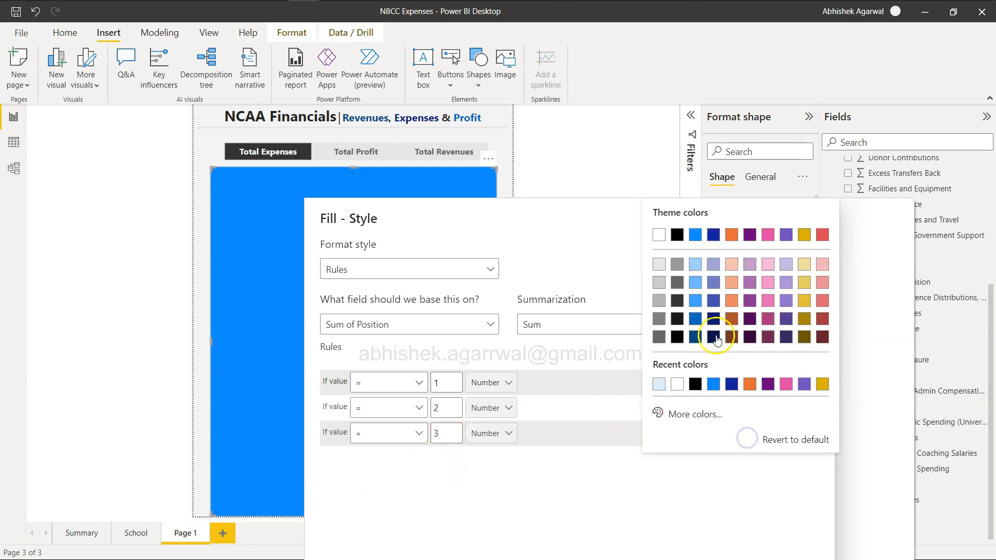
{"action": "left_click", "coordinate": [714, 319]}
{"action": "left_click", "coordinate": [697, 244]}
{"action": "left_click", "coordinate": [655, 80]}
{"action": "left_click_drag", "start_coordinate": [656, 209], "coordinate": [605, 52]}
{"action": "left_click", "coordinate": [701, 459]}
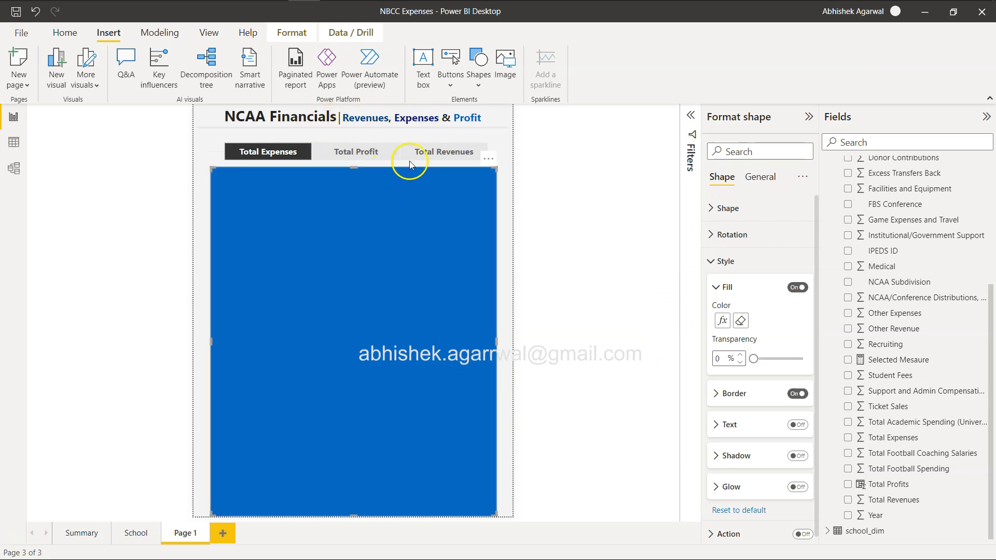
{"action": "left_click", "coordinate": [356, 152]}
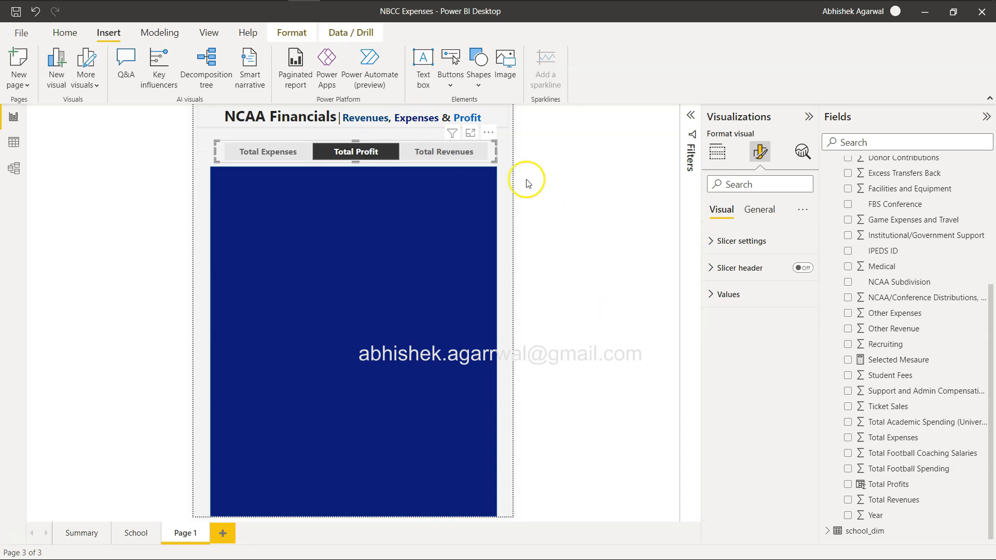
Step: Sort the measure slicer's options in descending order
{"action": "left_click", "coordinate": [491, 134]}
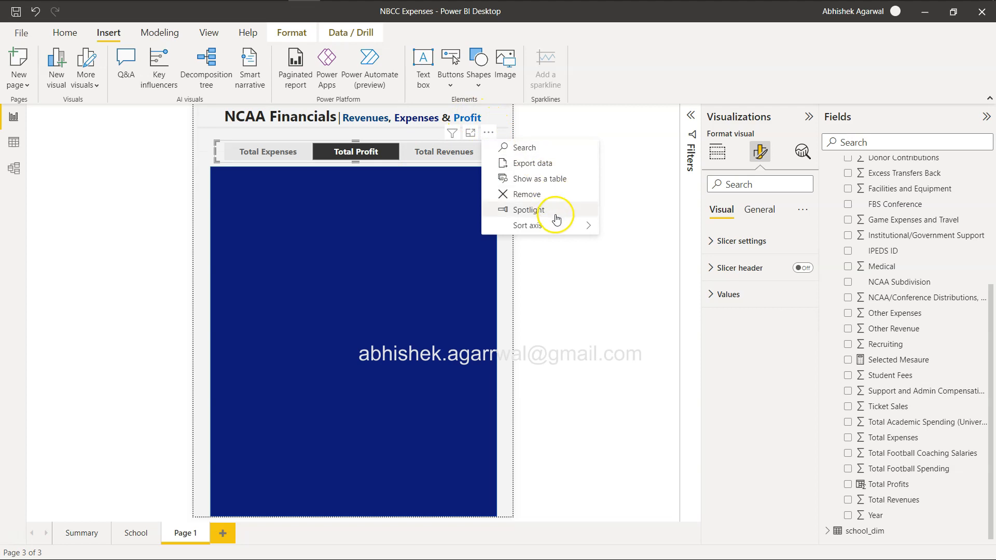
{"action": "mouse_move", "coordinate": [562, 231]}
{"action": "left_click", "coordinate": [640, 258]}
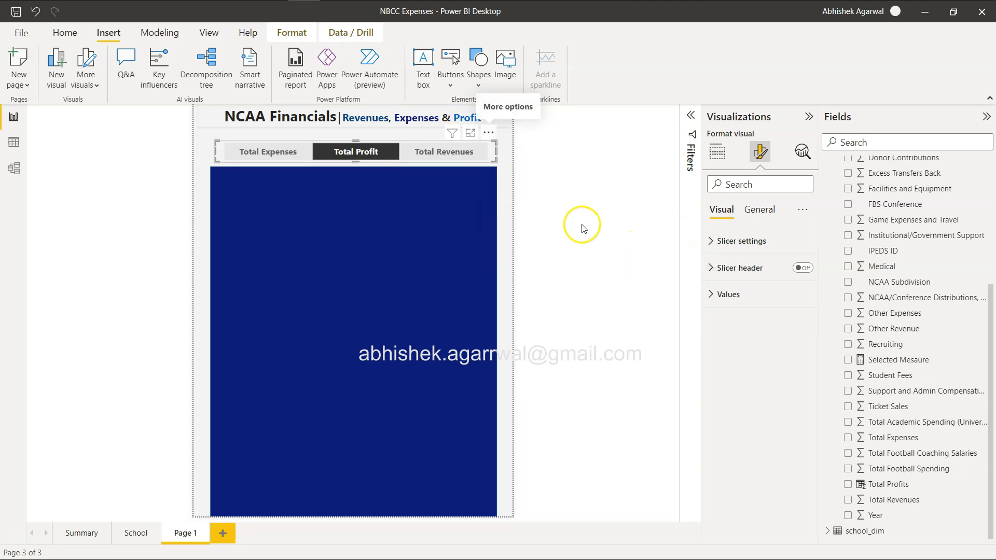
{"action": "left_click", "coordinate": [491, 131]}
{"action": "left_click", "coordinate": [490, 132]}
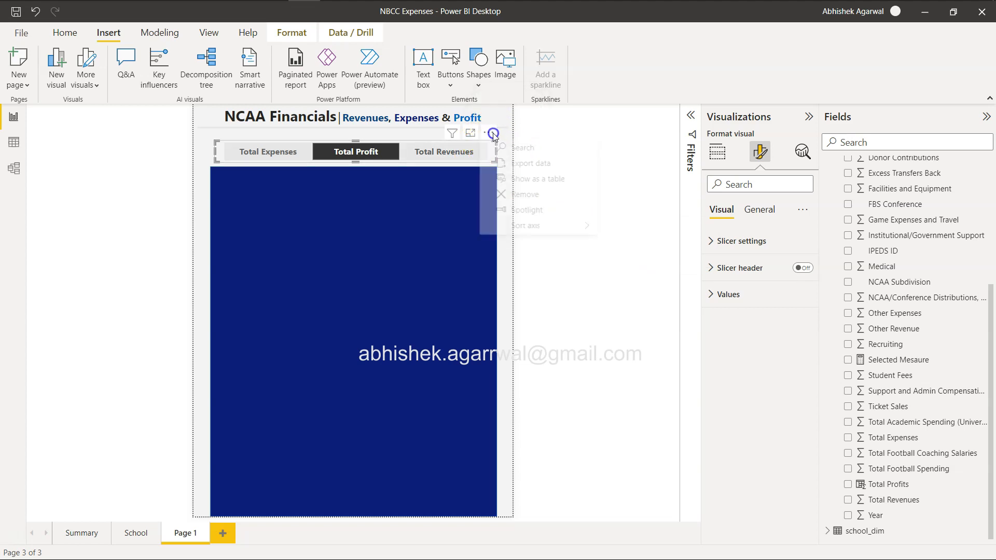
{"action": "mouse_move", "coordinate": [566, 234]}
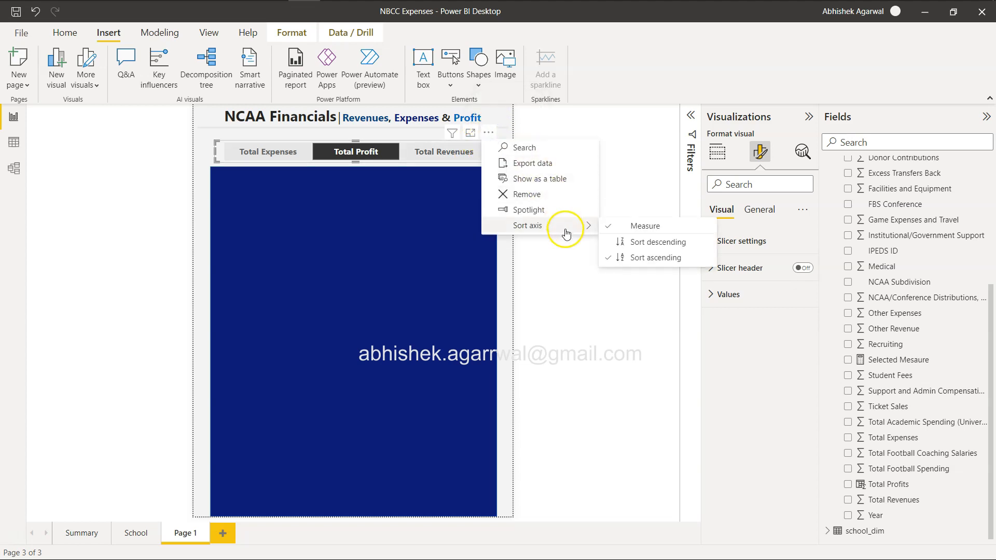
{"action": "left_click", "coordinate": [643, 242]}
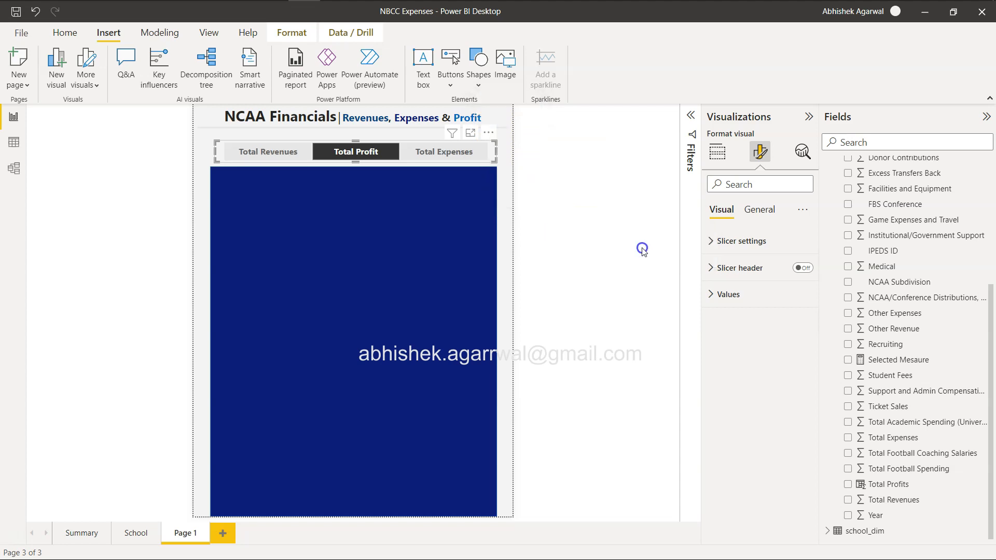
{"action": "left_click", "coordinate": [352, 155]}
{"action": "scroll", "coordinate": [854, 285], "scroll_direction": "up", "scroll_amount": 4}
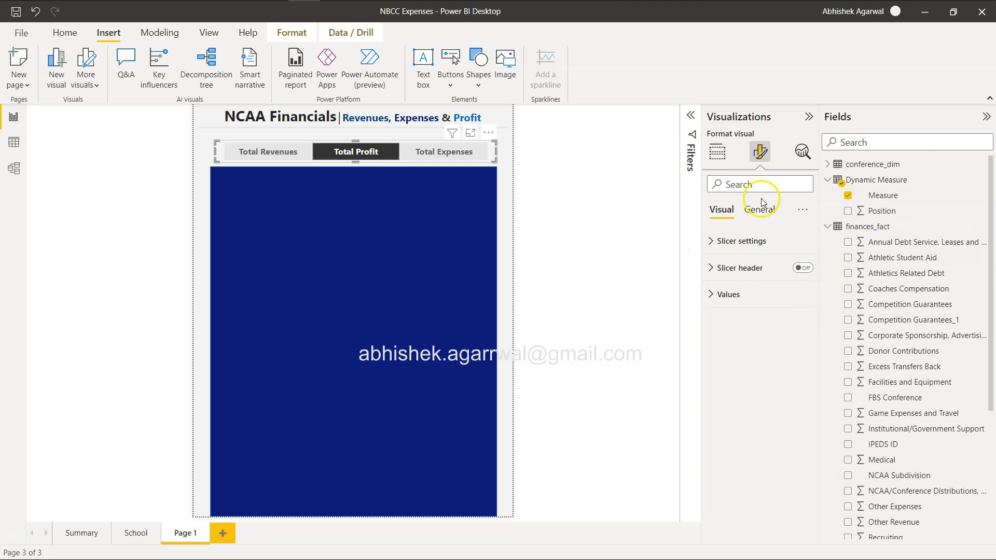
{"action": "left_click", "coordinate": [718, 151]}
{"action": "left_click", "coordinate": [733, 258]}
{"action": "key", "text": "ctrl+z"}
Step: Place a table visual in the middle of the coloured shape with Measure and Position as its columns
{"action": "left_click", "coordinate": [524, 274]}
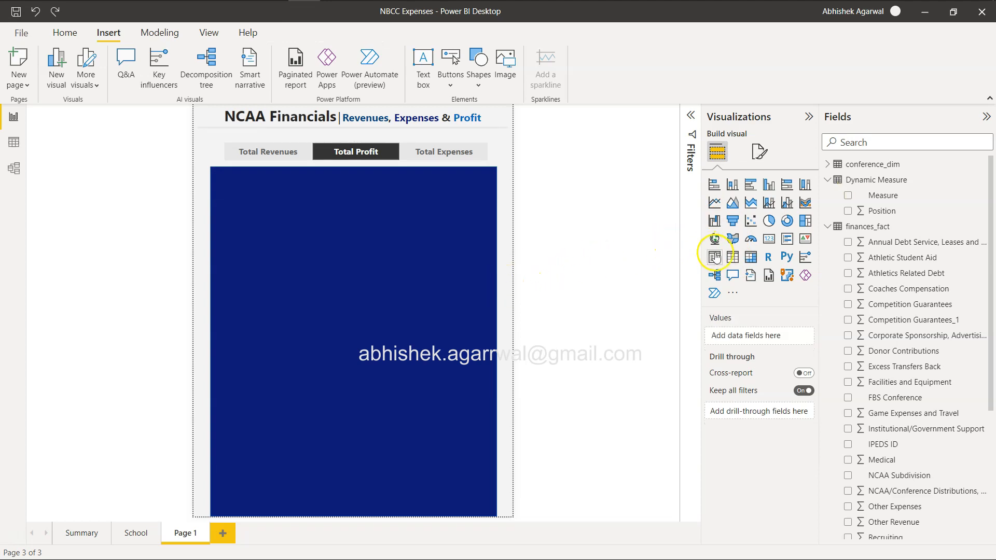
{"action": "left_click", "coordinate": [732, 257]}
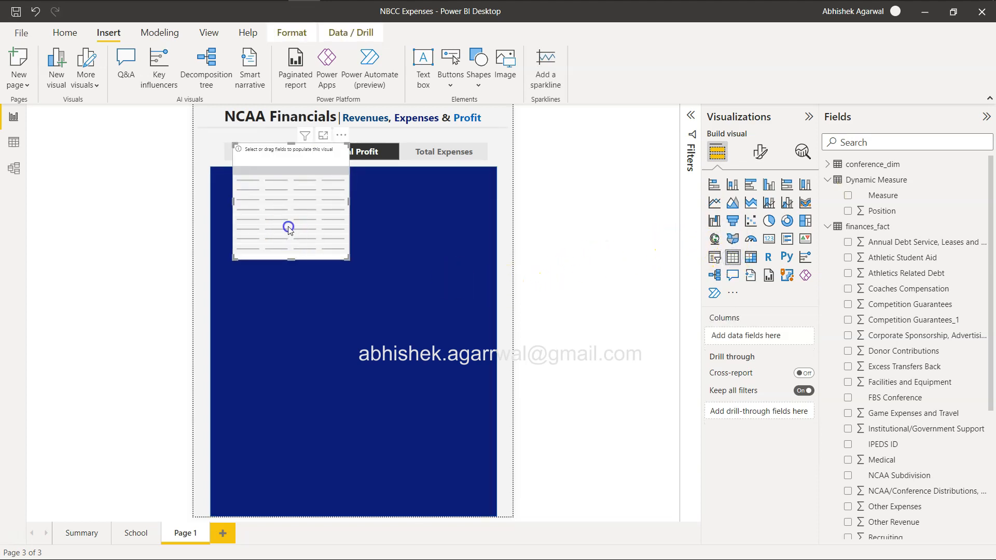
{"action": "left_click_drag", "start_coordinate": [289, 228], "coordinate": [351, 374]}
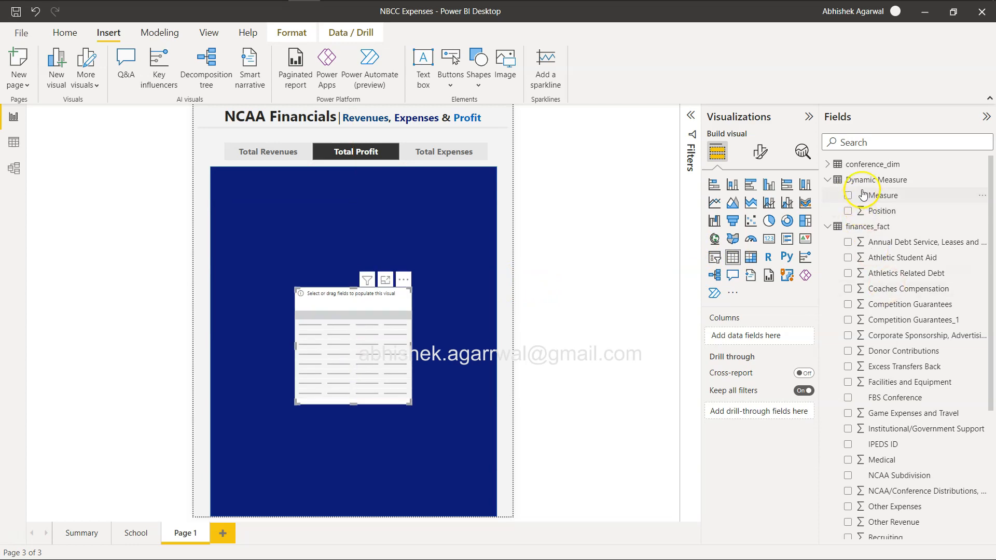
{"action": "left_click_drag", "start_coordinate": [871, 195], "coordinate": [748, 335]}
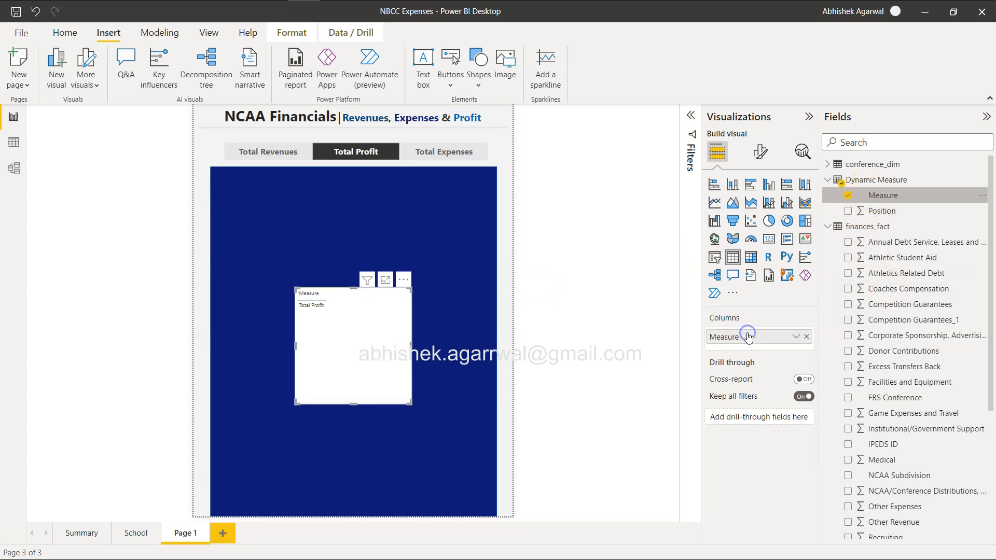
{"action": "left_click_drag", "start_coordinate": [877, 213], "coordinate": [761, 347]}
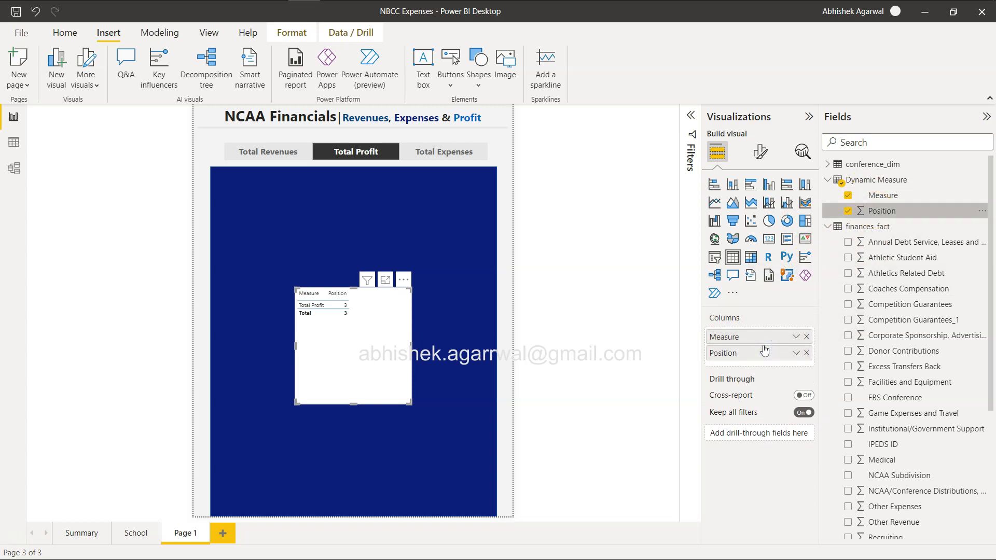
Step: Compare the shape's fill and the table's position value for Total Revenues, Total Expenses and Total Profit
{"action": "left_click", "coordinate": [511, 307]}
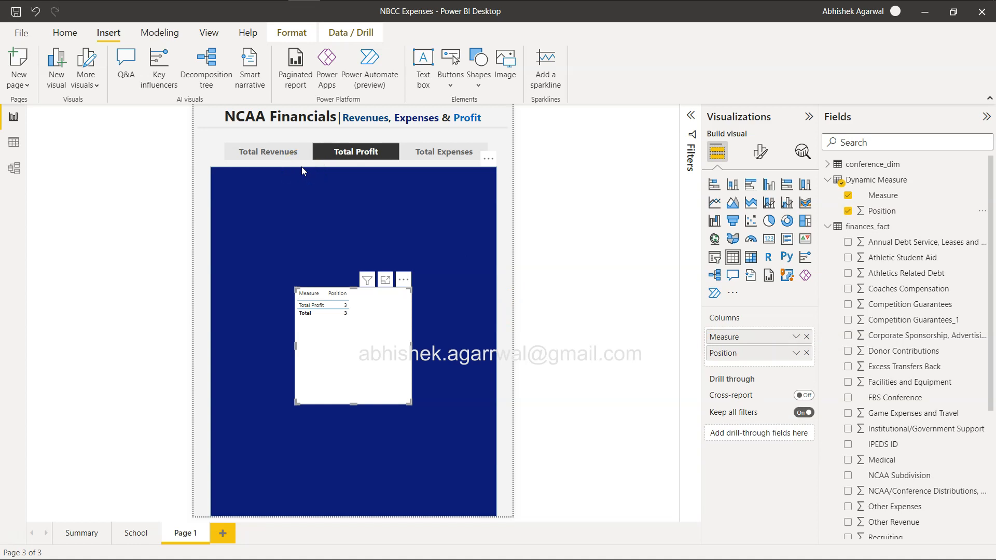
{"action": "left_click", "coordinate": [289, 152]}
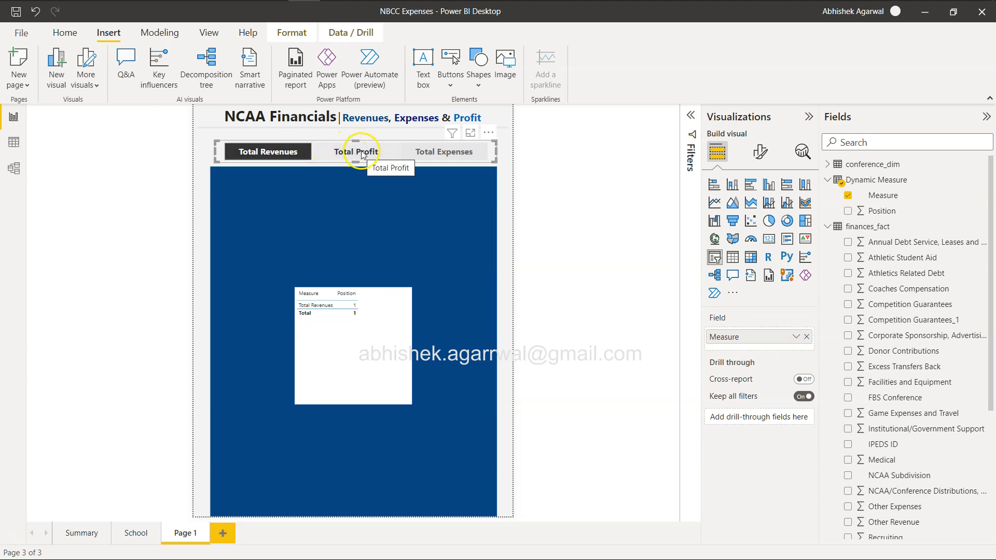
{"action": "left_click", "coordinate": [437, 154]}
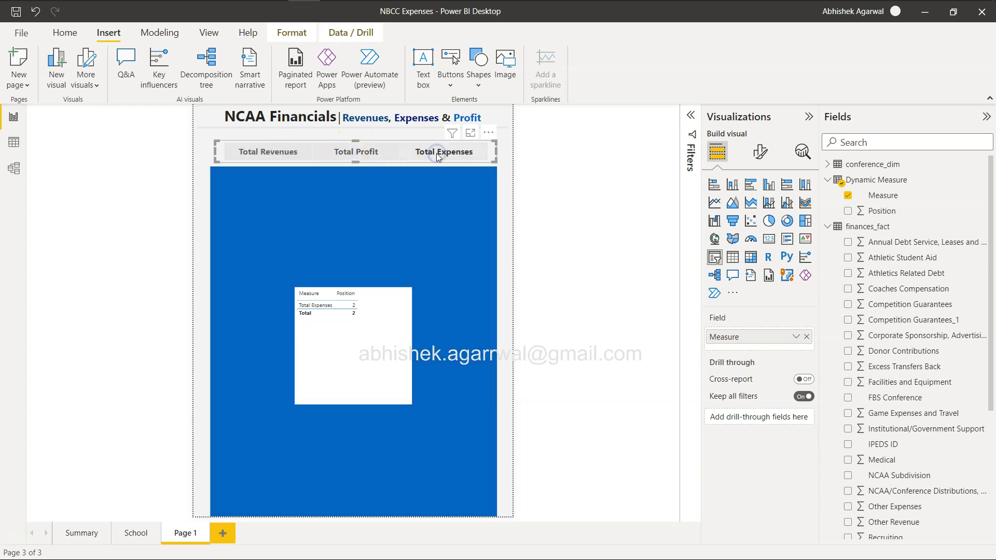
{"action": "left_click", "coordinate": [381, 162]}
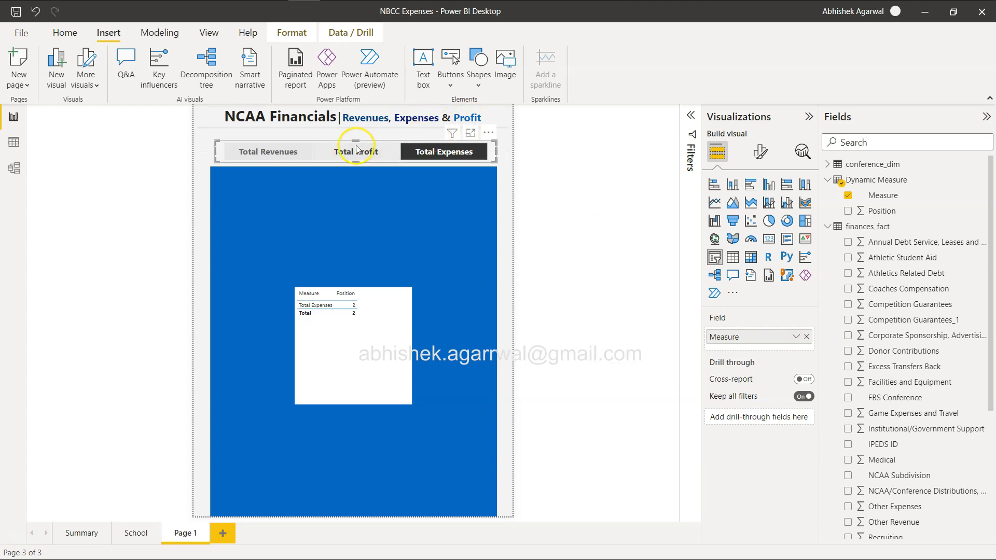
{"action": "left_click", "coordinate": [285, 154]}
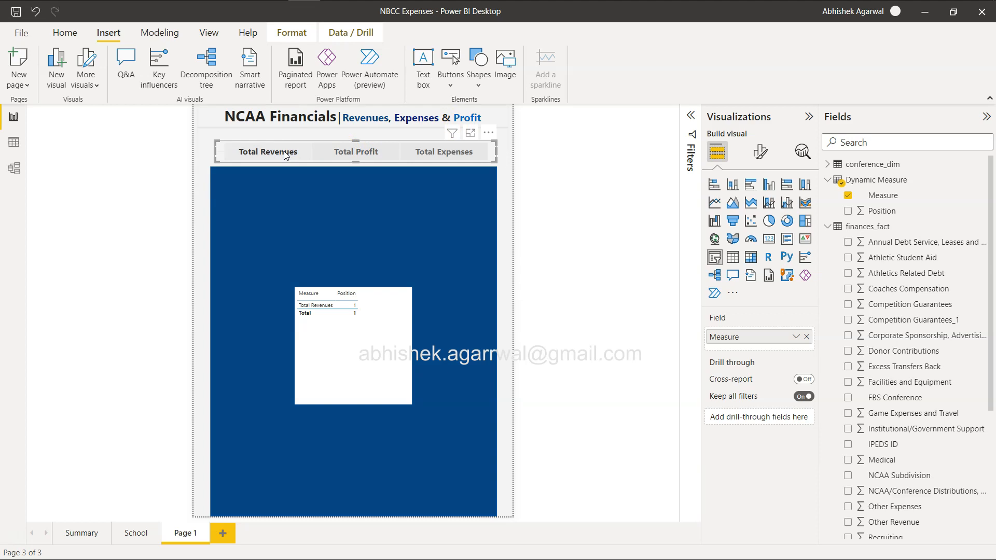
{"action": "left_click", "coordinate": [357, 128]}
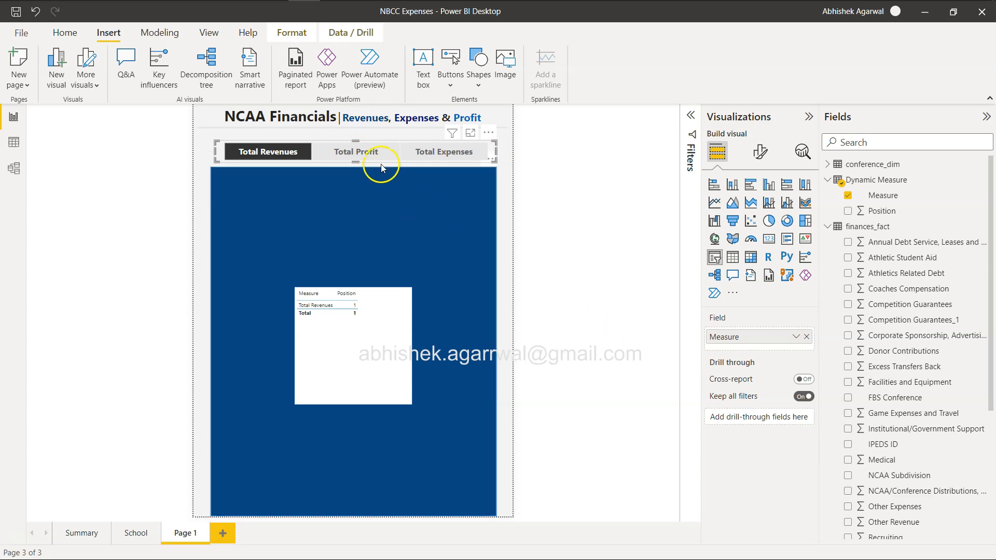
{"action": "left_click", "coordinate": [434, 153]}
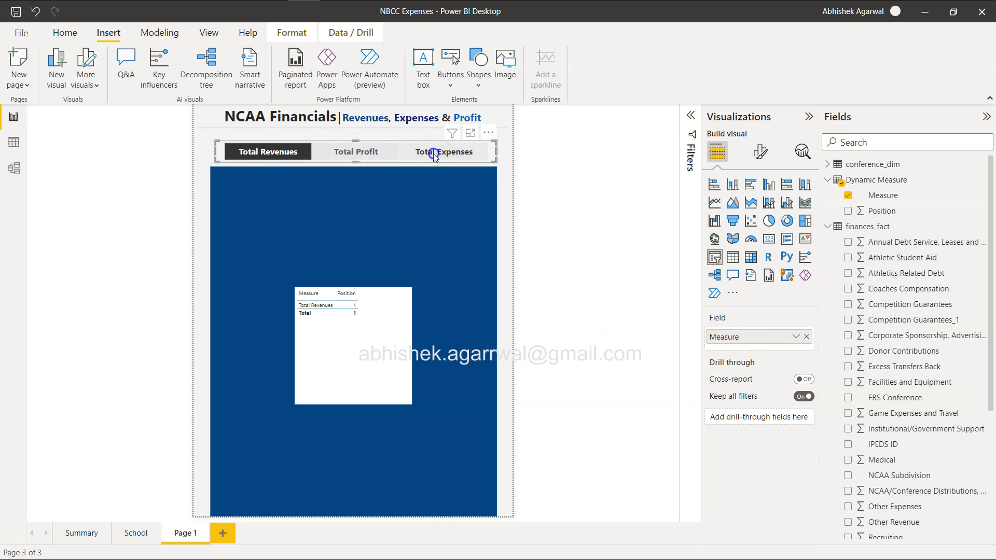
{"action": "left_click", "coordinate": [377, 155]}
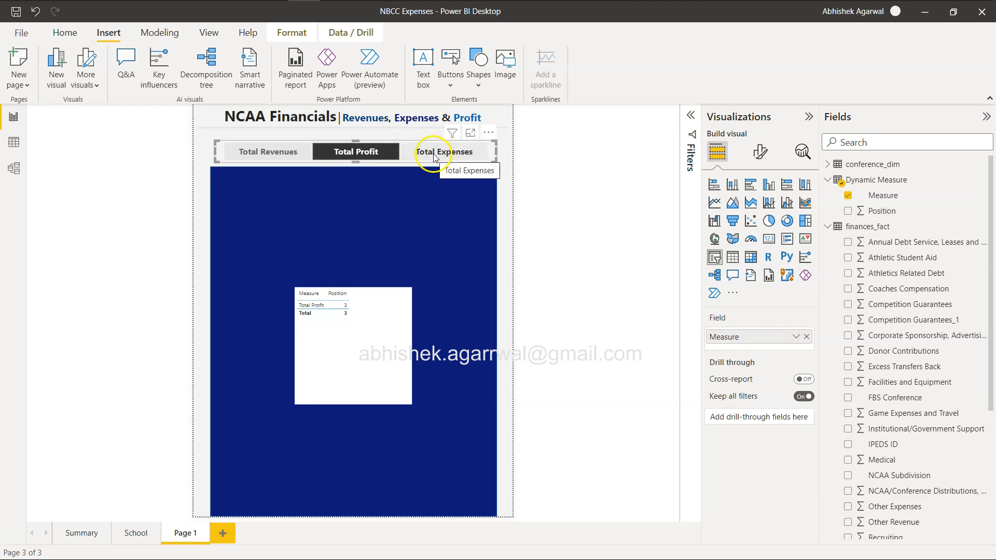
Step: Swap the shape's fill rule colours, giving position 3 medium blue and position 2 navy, and apply the rules
{"action": "left_click", "coordinate": [445, 252]}
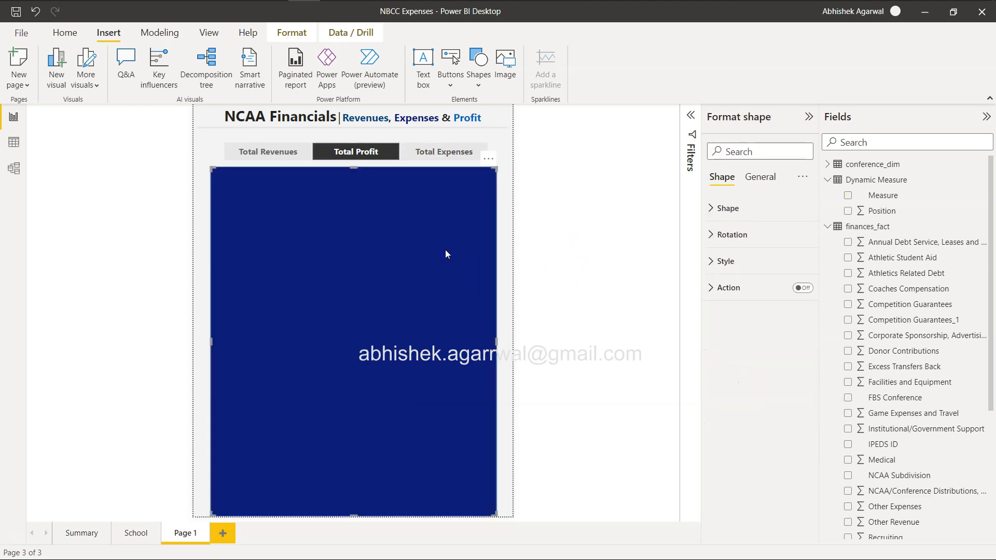
{"action": "left_click", "coordinate": [717, 262]}
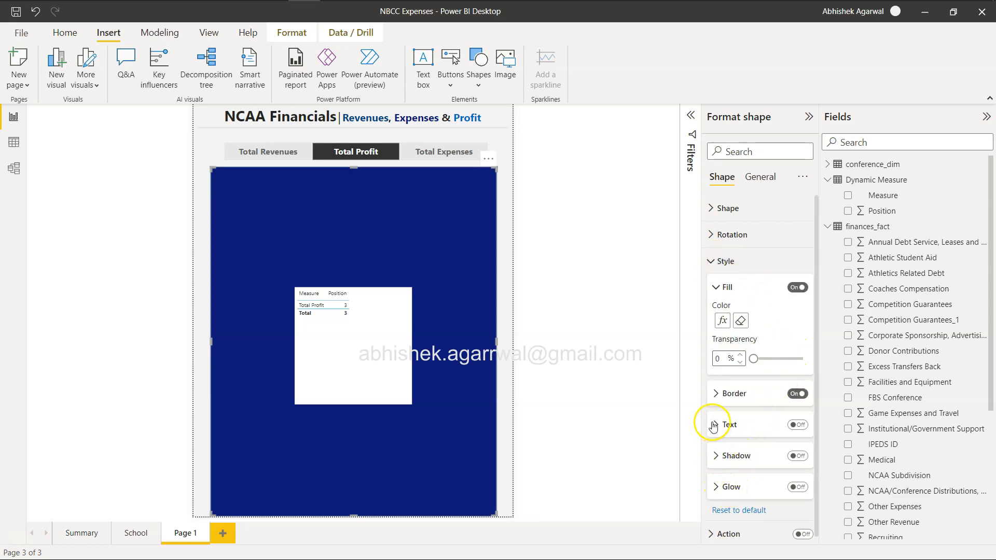
{"action": "left_click", "coordinate": [723, 321]}
{"action": "left_click_drag", "start_coordinate": [407, 99], "coordinate": [659, 92]}
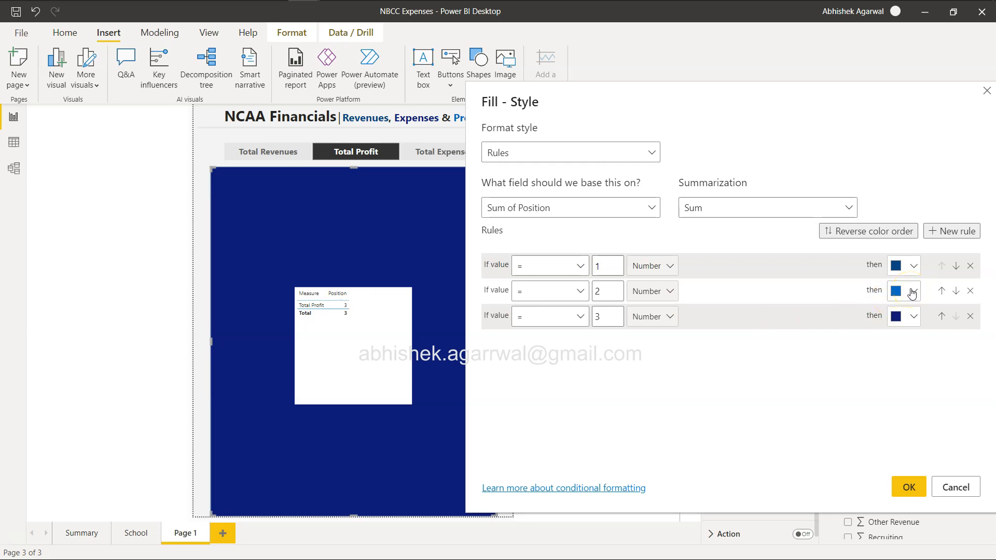
{"action": "left_click", "coordinate": [912, 316]}
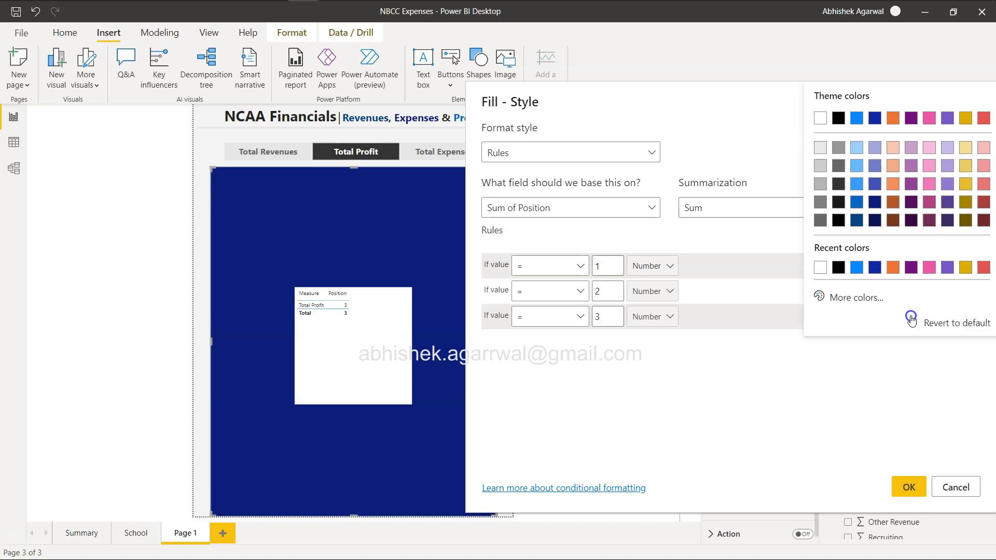
{"action": "left_click", "coordinate": [856, 200]}
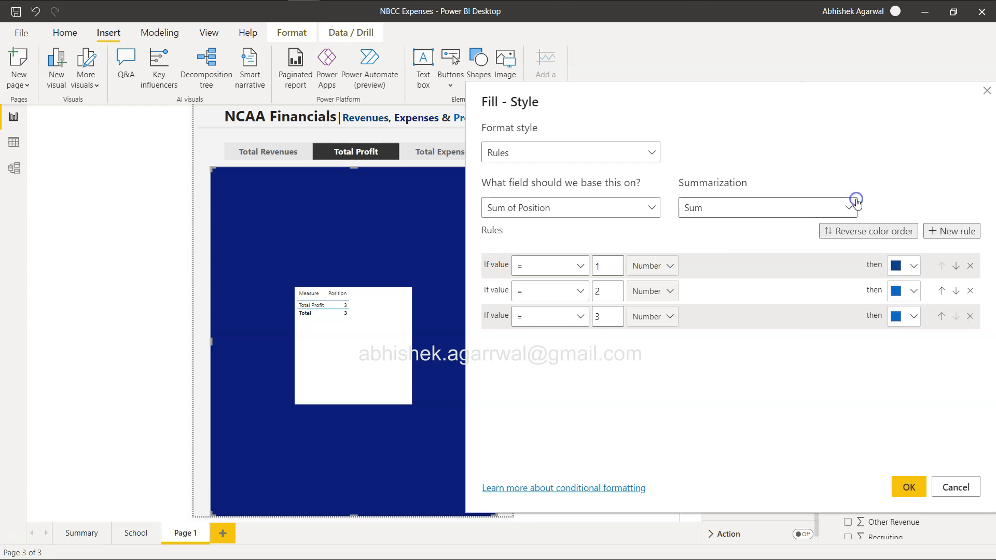
{"action": "left_click", "coordinate": [912, 291]}
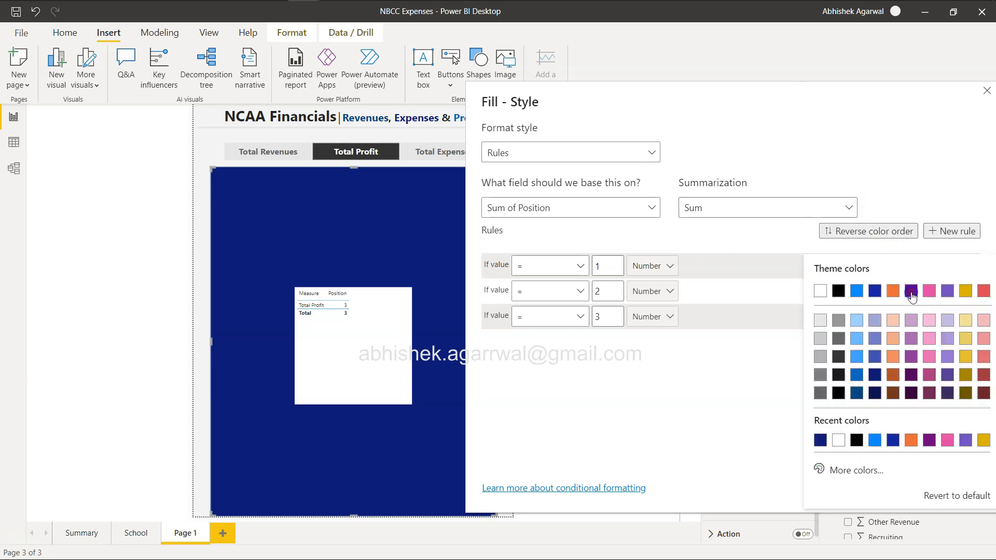
{"action": "left_click", "coordinate": [875, 373]}
{"action": "left_click", "coordinate": [909, 487]}
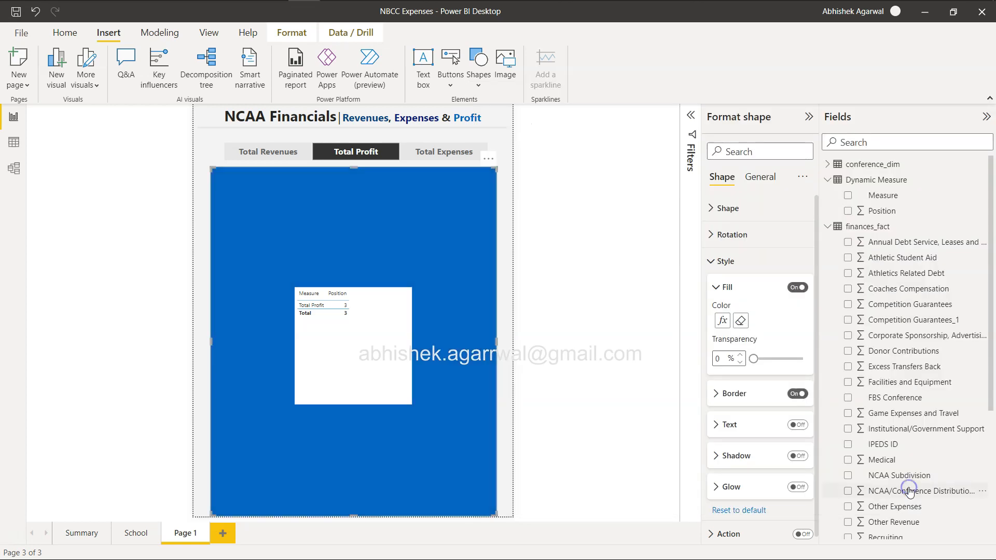
Step: Check the shape's updated fill for Total Expenses, Total Profit and Total Revenues, leaving Total Revenues selected
{"action": "left_click", "coordinate": [441, 153]}
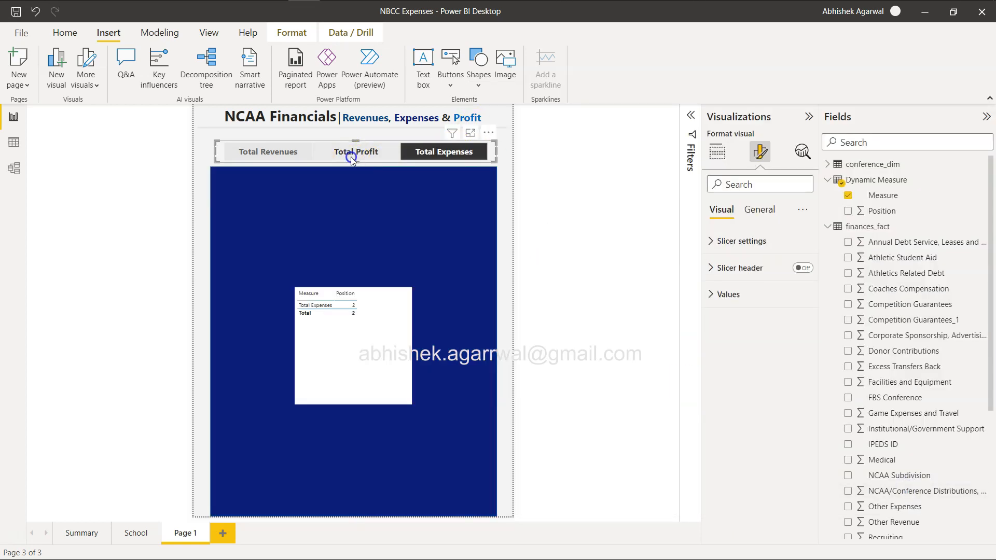
{"action": "left_click", "coordinate": [351, 157]}
{"action": "left_click", "coordinate": [285, 153]}
Step: Delete the Measure and Position table from the report page
{"action": "left_click", "coordinate": [364, 370]}
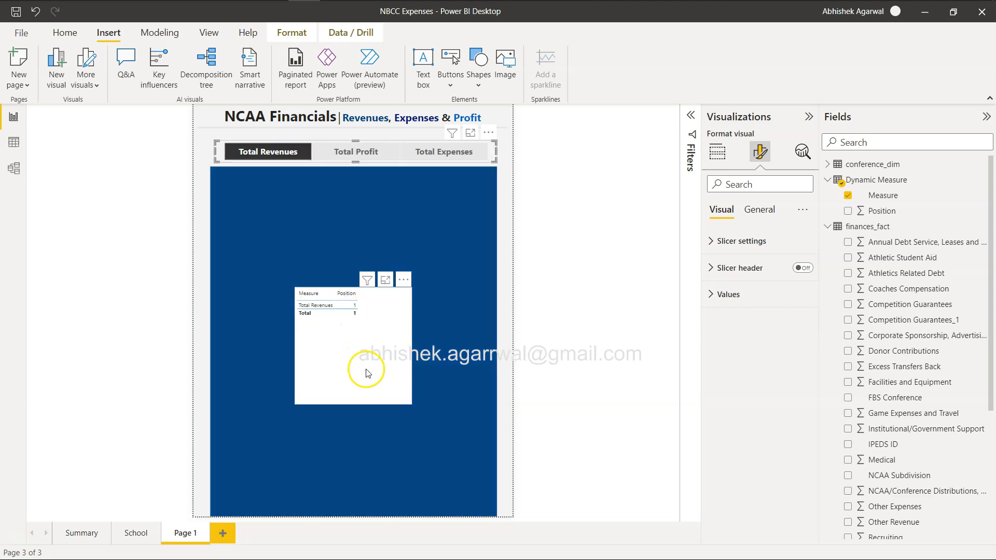
{"action": "key", "text": "Delete"}
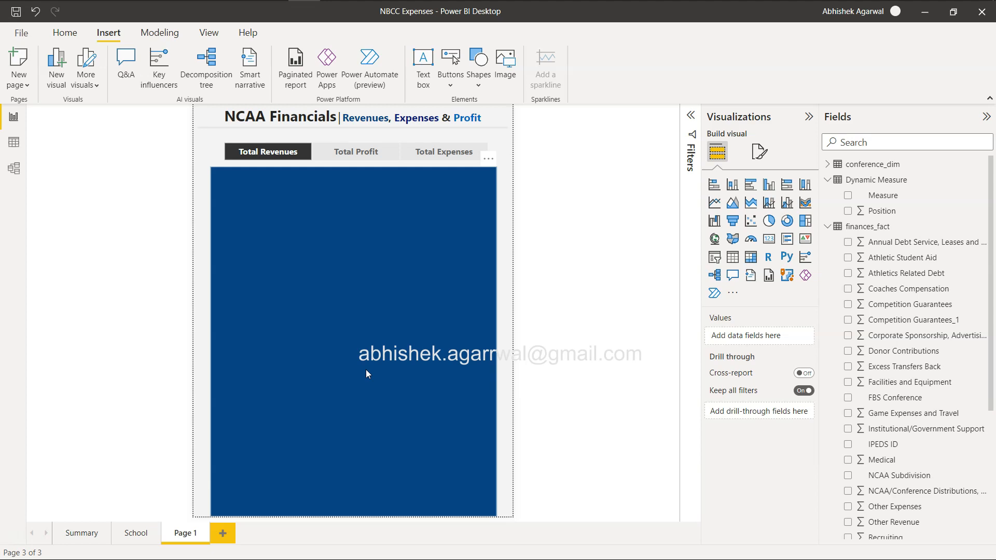
Step: Send the navy background shape to the bottom of the page's layer order, behind the Total Revenues card
{"action": "left_click", "coordinate": [366, 370]}
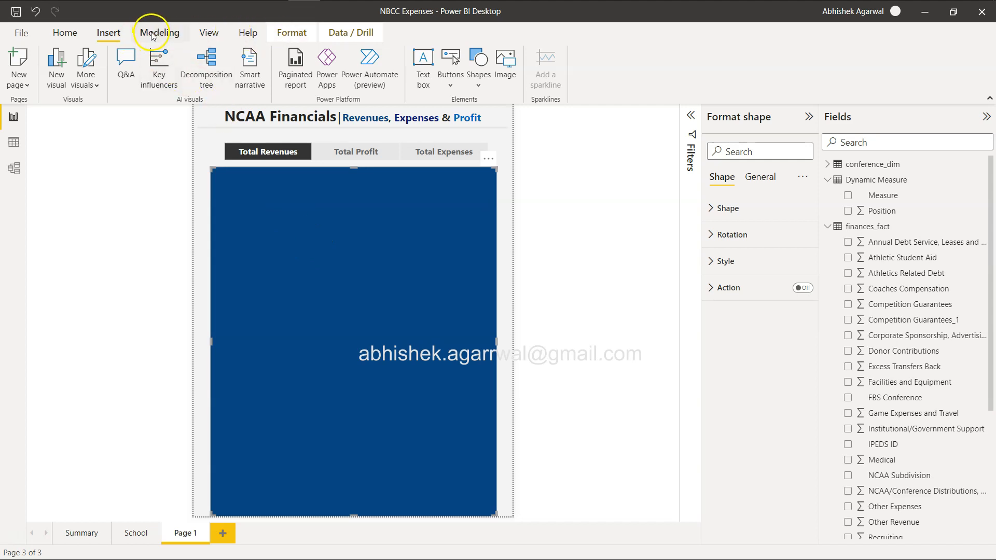
{"action": "left_click", "coordinate": [213, 33]}
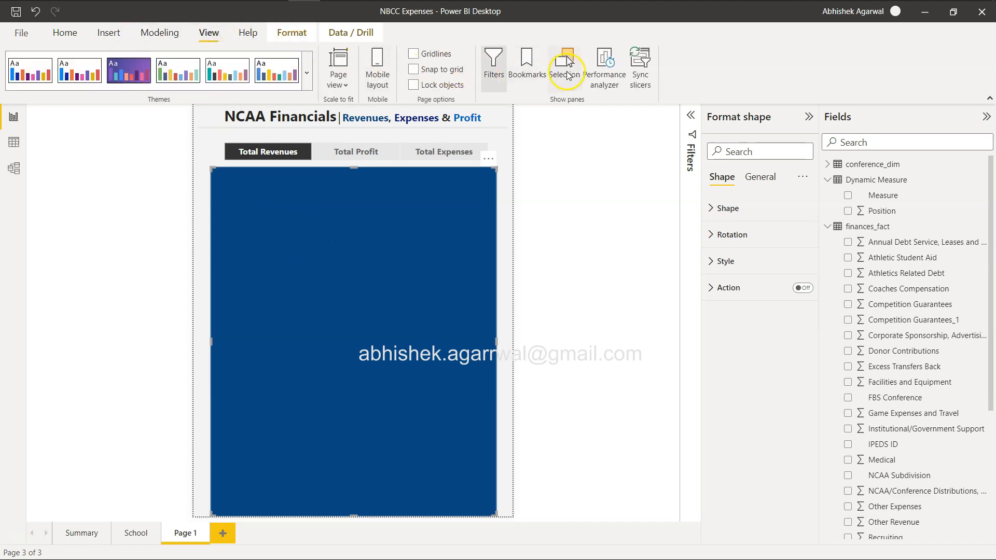
{"action": "left_click", "coordinate": [568, 72]}
{"action": "left_click_drag", "start_coordinate": [630, 185], "coordinate": [639, 282]}
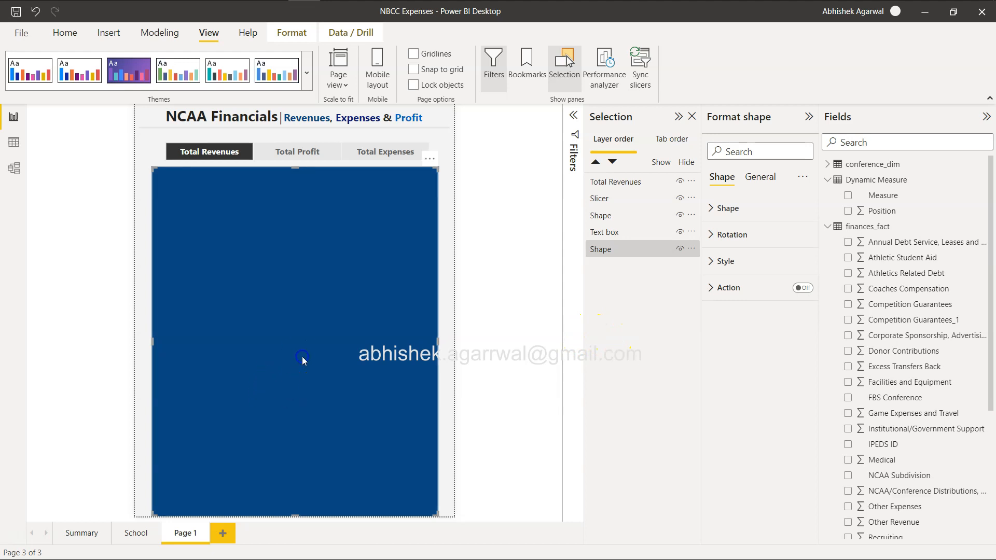
Step: Move the Total Revenues card to the upper-left part of the navy shape and consult the reference report in the browser
{"action": "left_click", "coordinate": [446, 232]}
{"action": "left_click_drag", "start_coordinate": [296, 360], "coordinate": [253, 222]}
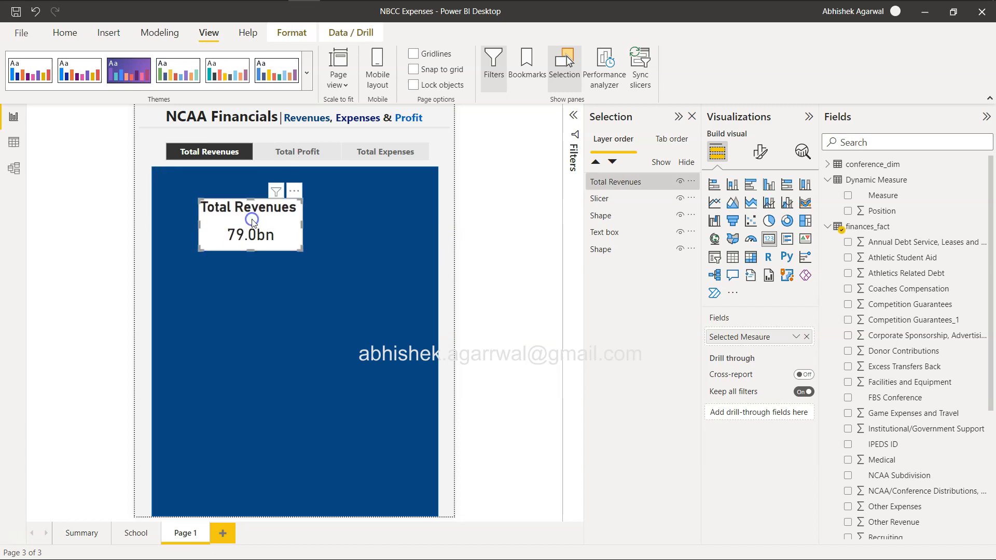
{"action": "key", "text": "alt+Tab"}
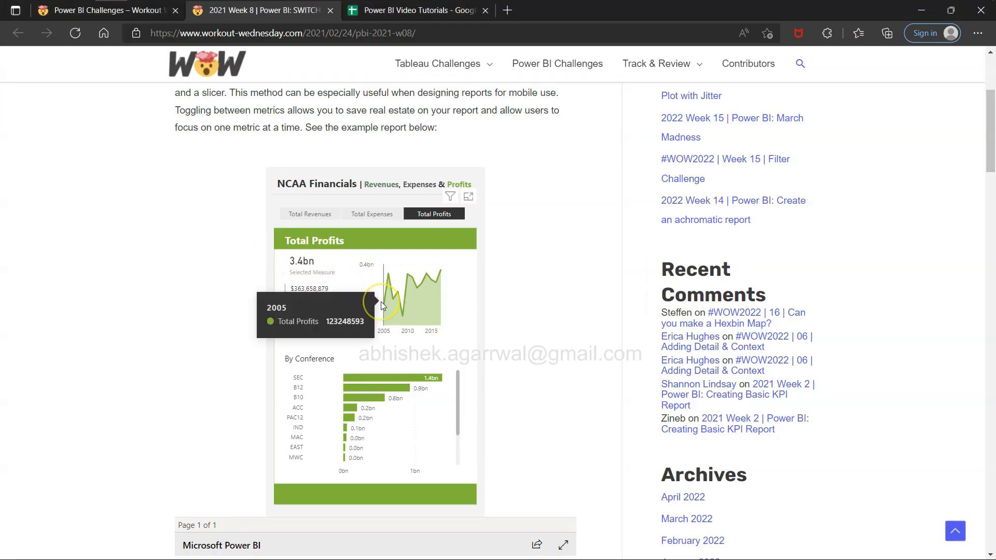
{"action": "key", "text": "alt+Tab"}
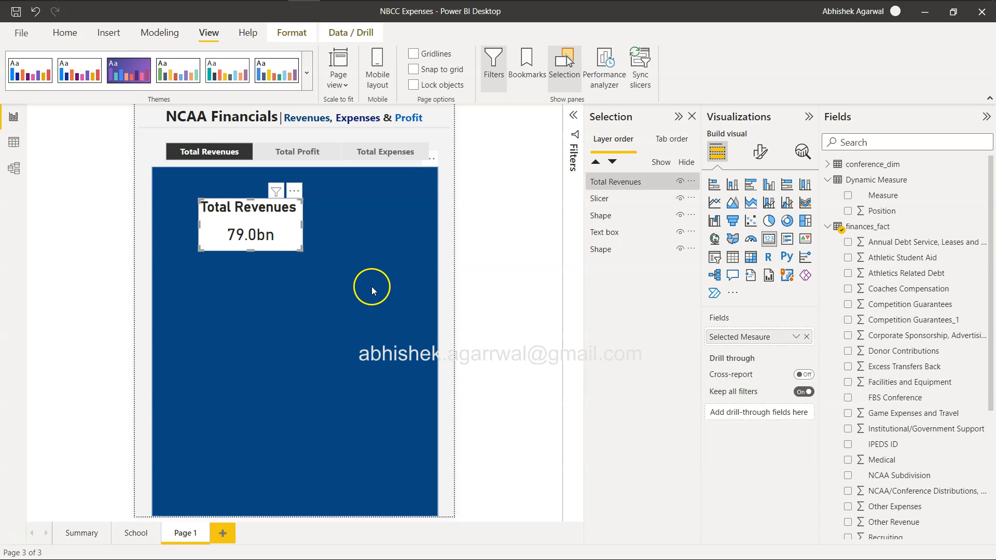
Step: Insert a rectangle over the upper part of the navy shape, about 711 wide and 300 high
{"action": "left_click", "coordinate": [52, 33]}
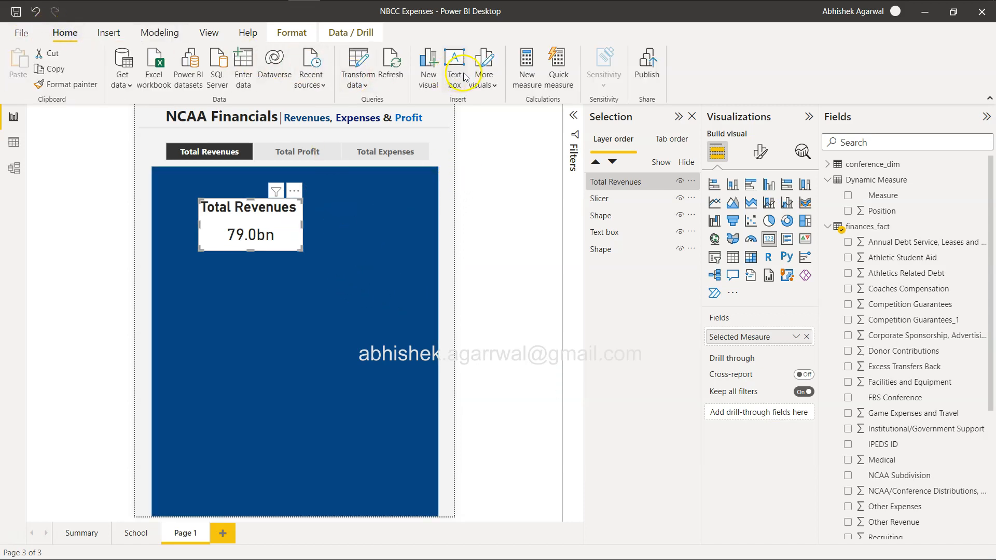
{"action": "left_click", "coordinate": [109, 33]}
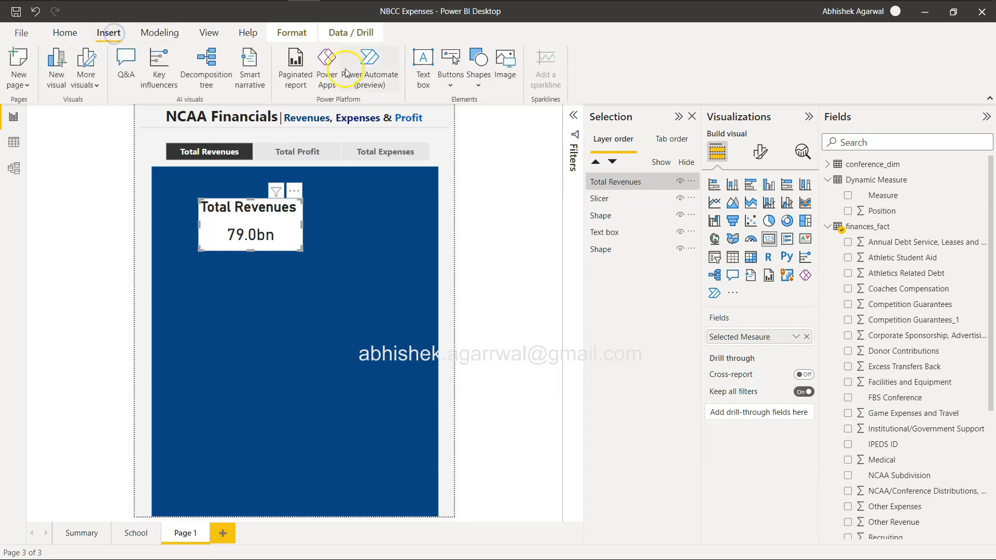
{"action": "left_click", "coordinate": [478, 78]}
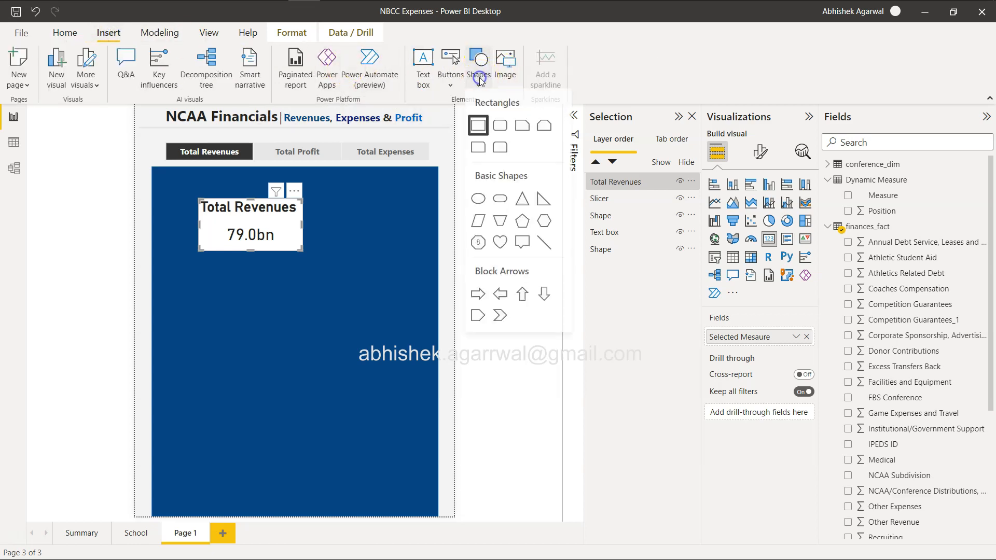
{"action": "left_click", "coordinate": [499, 129]}
{"action": "left_click_drag", "start_coordinate": [236, 239], "coordinate": [226, 267]}
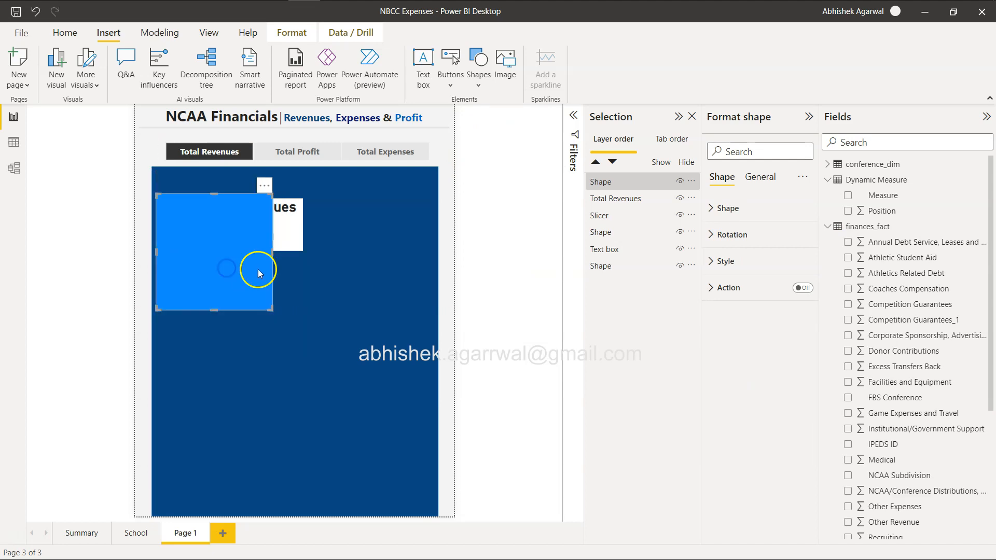
{"action": "left_click_drag", "start_coordinate": [289, 255], "coordinate": [436, 256]}
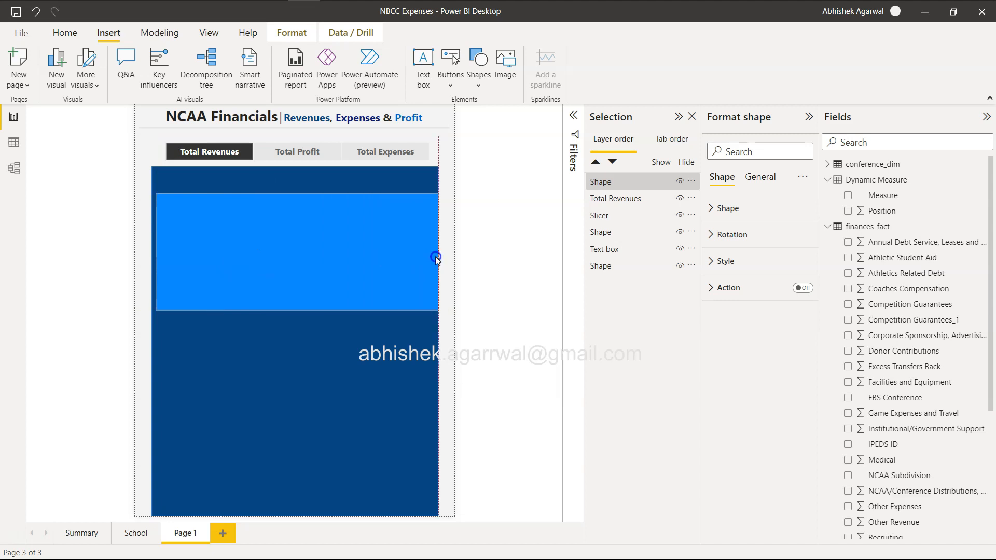
{"action": "left_click_drag", "start_coordinate": [435, 259], "coordinate": [433, 254]}
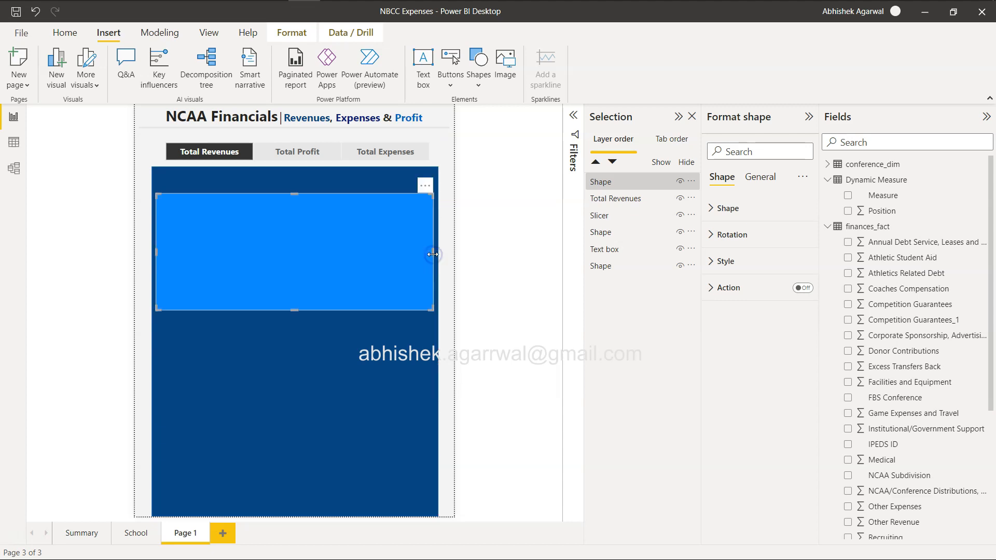
Step: Widen the new rectangle to 715 and nudge it toward the navy shape's left edge
{"action": "left_click", "coordinate": [718, 208]}
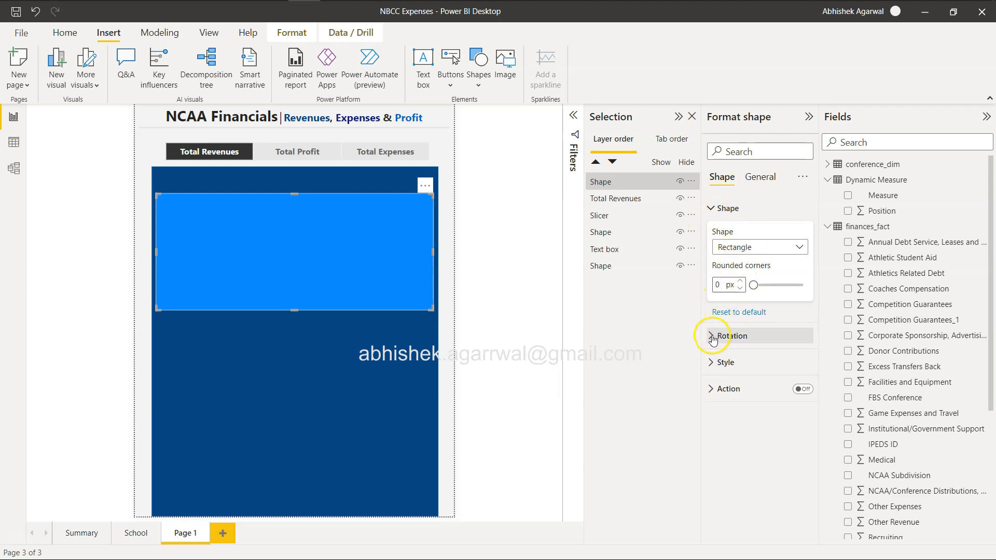
{"action": "left_click", "coordinate": [712, 363]}
{"action": "scroll", "coordinate": [728, 406], "scroll_direction": "down", "scroll_amount": 2}
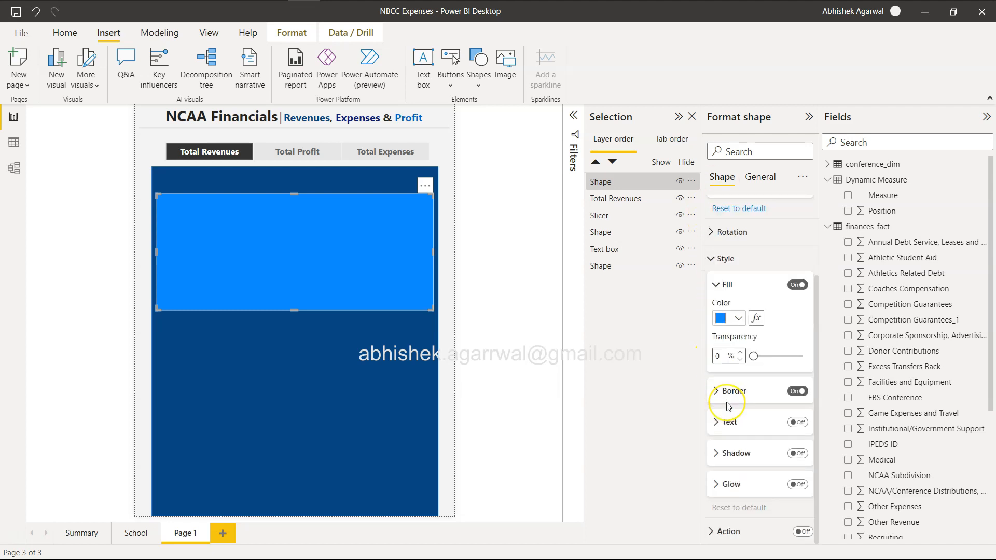
{"action": "scroll", "coordinate": [728, 406], "scroll_direction": "up", "scroll_amount": 2}
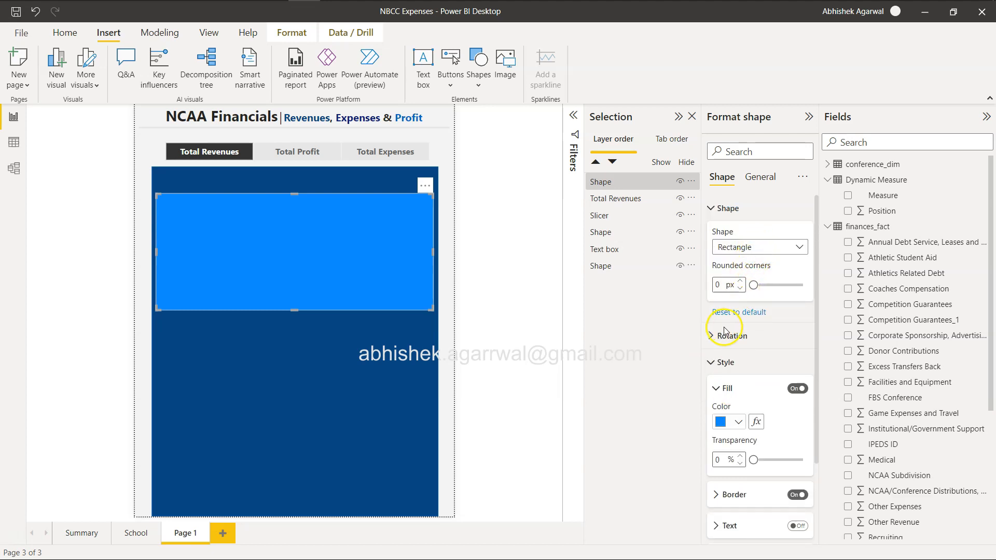
{"action": "left_click", "coordinate": [763, 177]}
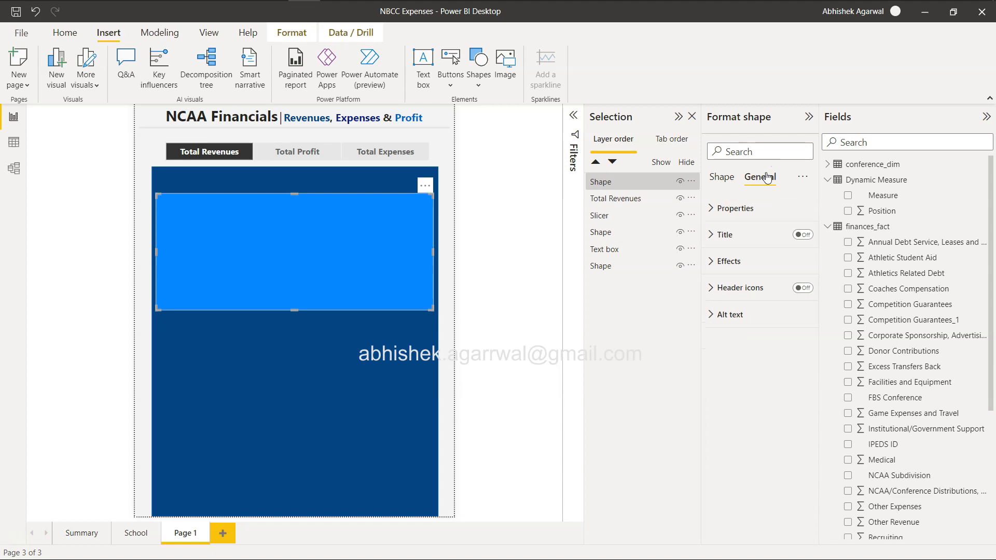
{"action": "left_click", "coordinate": [718, 208]}
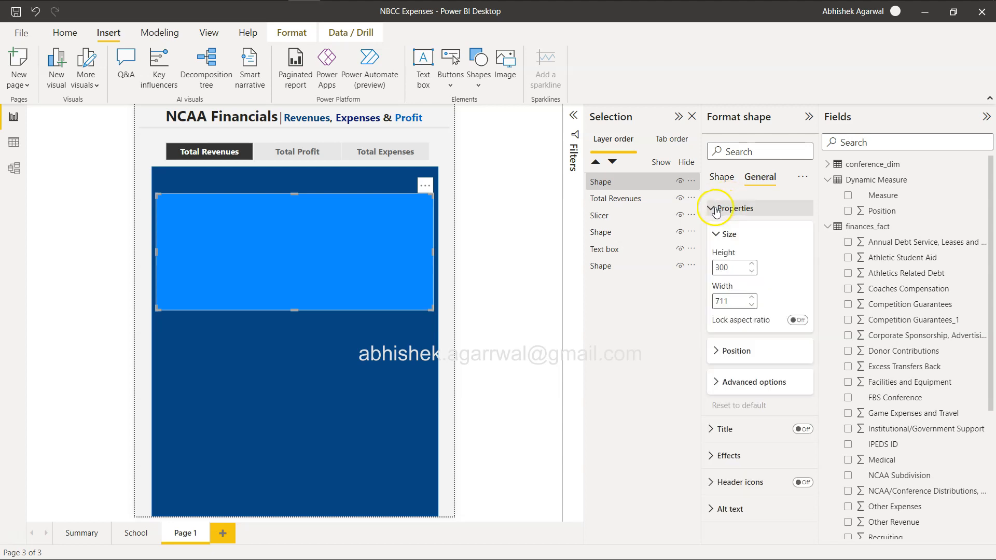
{"action": "left_click", "coordinate": [752, 297]}
{"action": "left_click", "coordinate": [751, 297]}
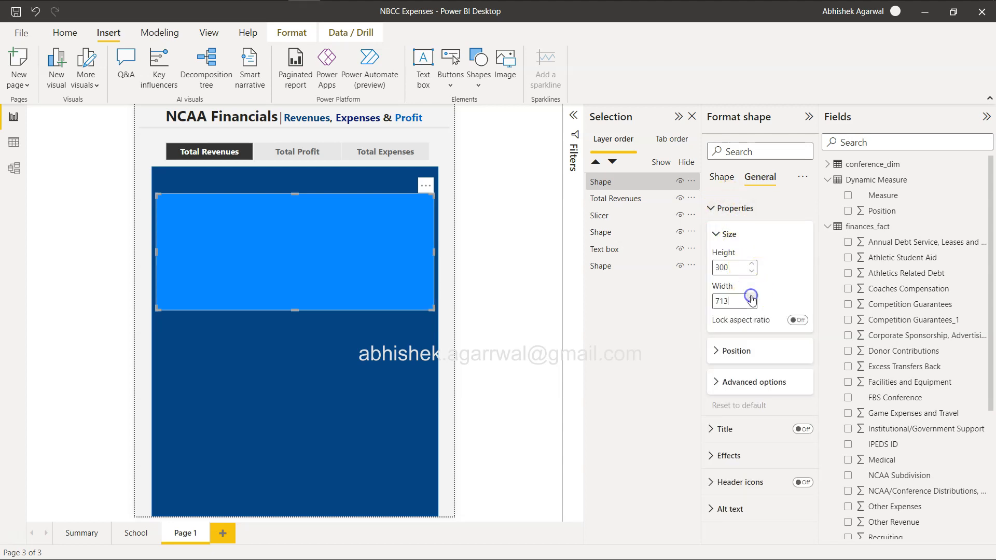
{"action": "left_click", "coordinate": [751, 298]}
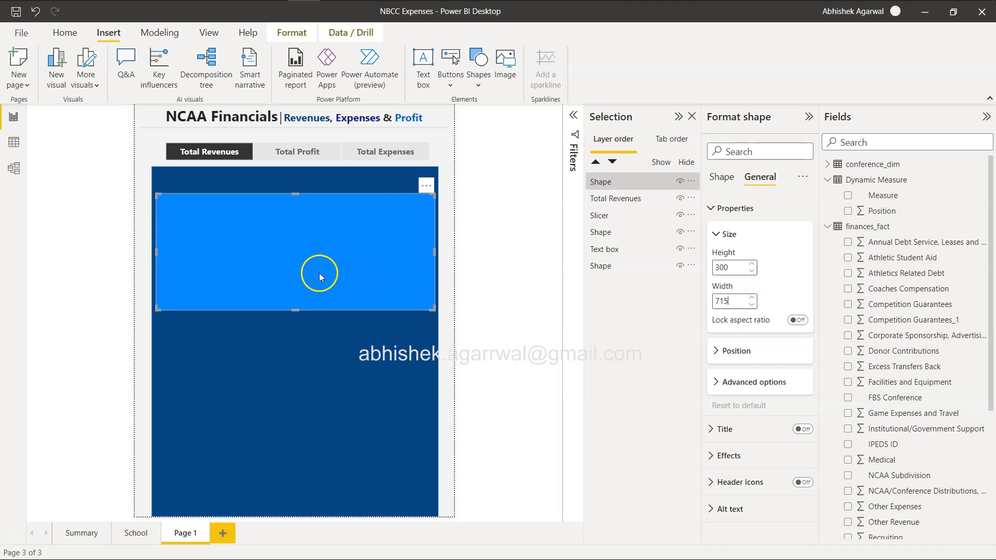
{"action": "key", "text": "Left"}
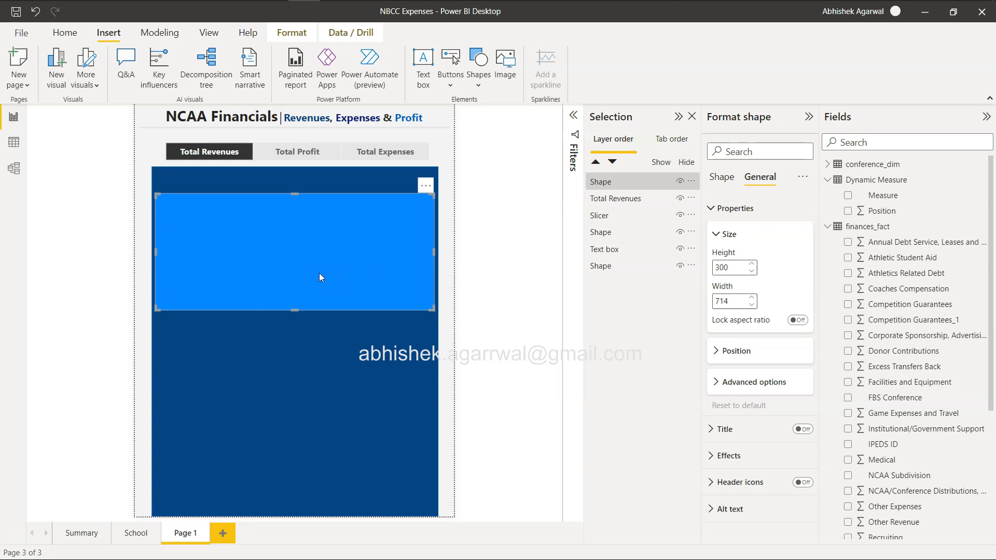
{"action": "key", "text": "Left"}
{"action": "key", "text": "Left"}
{"action": "key", "text": "Left"}
Step: Set the rectangle's width to 726 and stretch its height to about 756, leaving a navy strip below it
{"action": "left_click", "coordinate": [570, 277]}
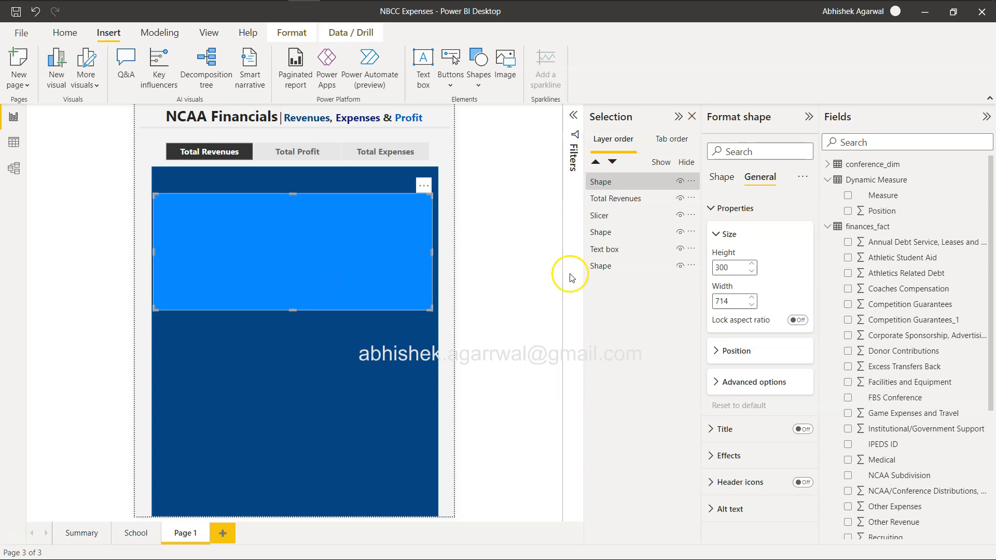
{"action": "left_click", "coordinate": [755, 299]}
{"action": "left_click", "coordinate": [755, 300]}
{"action": "left_click", "coordinate": [755, 299]}
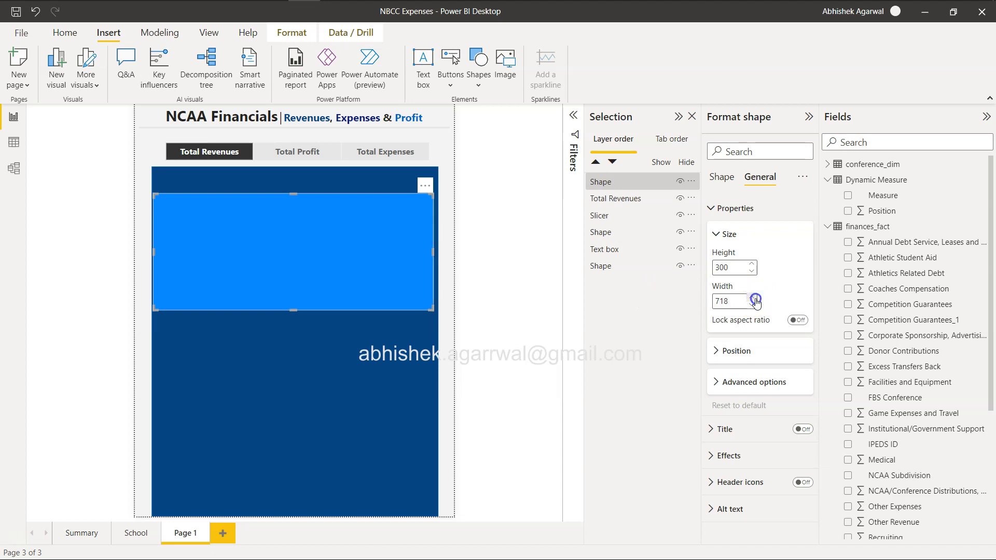
{"action": "left_click", "coordinate": [755, 299]}
{"action": "left_click", "coordinate": [755, 299]}
{"action": "left_click", "coordinate": [756, 300]}
{"action": "left_click", "coordinate": [755, 300]}
{"action": "left_click", "coordinate": [756, 300]}
{"action": "left_click", "coordinate": [755, 299]}
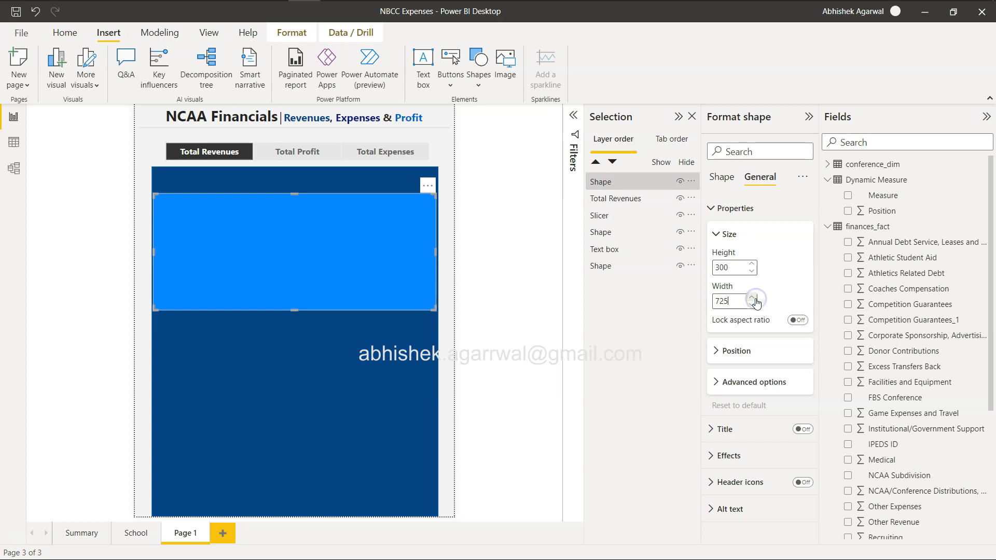
{"action": "left_click", "coordinate": [754, 299]}
{"action": "left_click", "coordinate": [753, 300]}
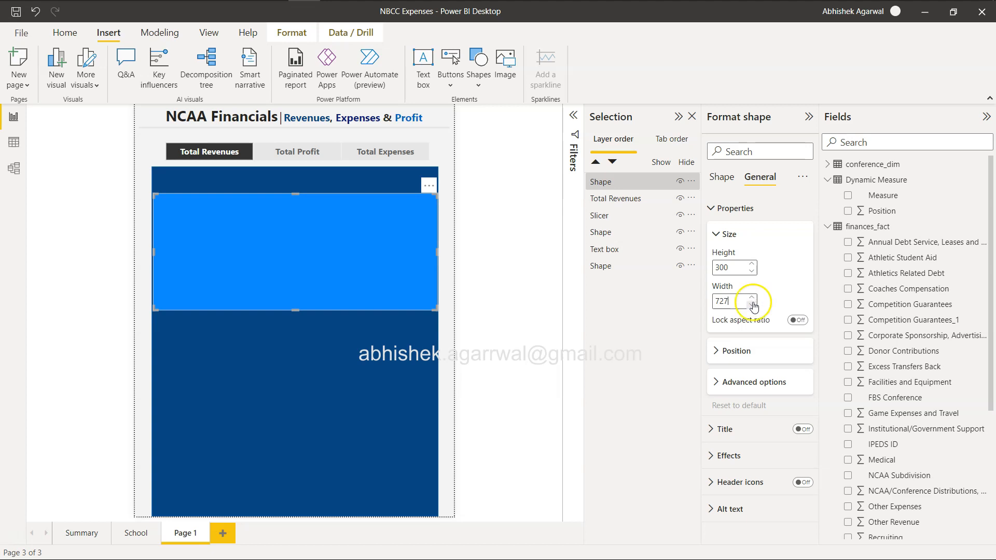
{"action": "left_click", "coordinate": [753, 306]}
{"action": "left_click_drag", "start_coordinate": [300, 315], "coordinate": [302, 490]}
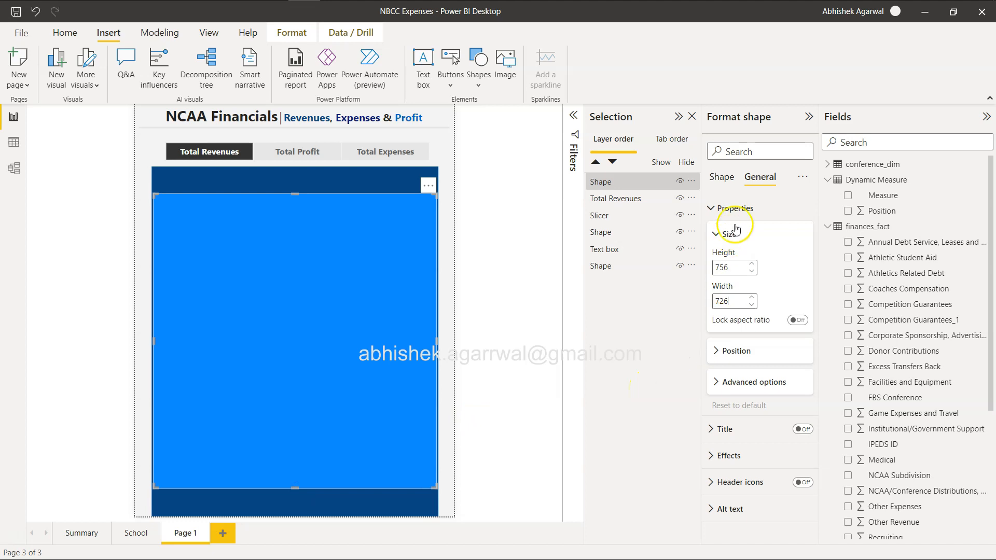
Step: Set the new rectangle's fill colour to white
{"action": "left_click", "coordinate": [722, 456]}
{"action": "scroll", "coordinate": [730, 476], "scroll_direction": "down", "scroll_amount": 3}
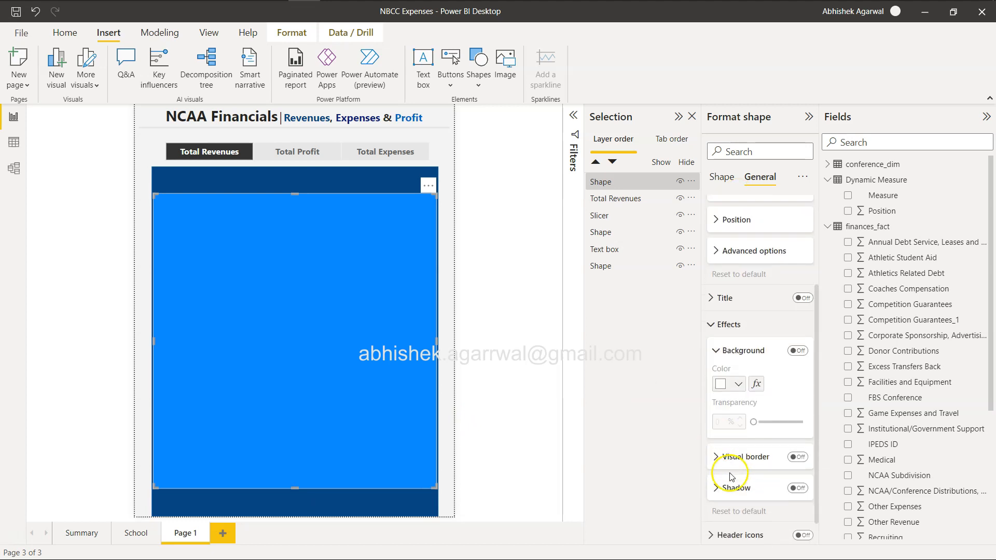
{"action": "left_click", "coordinate": [715, 178]}
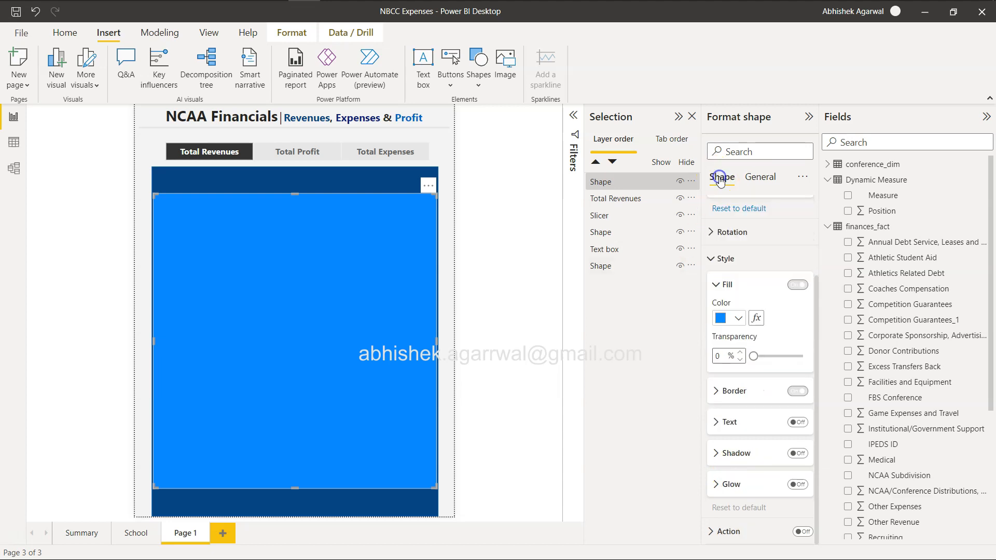
{"action": "left_click", "coordinate": [730, 327]}
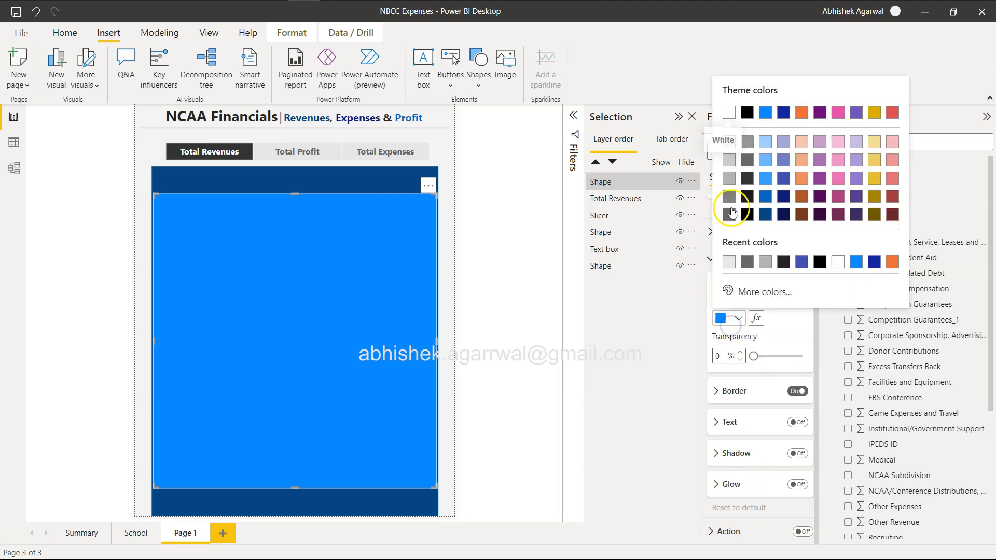
{"action": "left_click", "coordinate": [730, 110]}
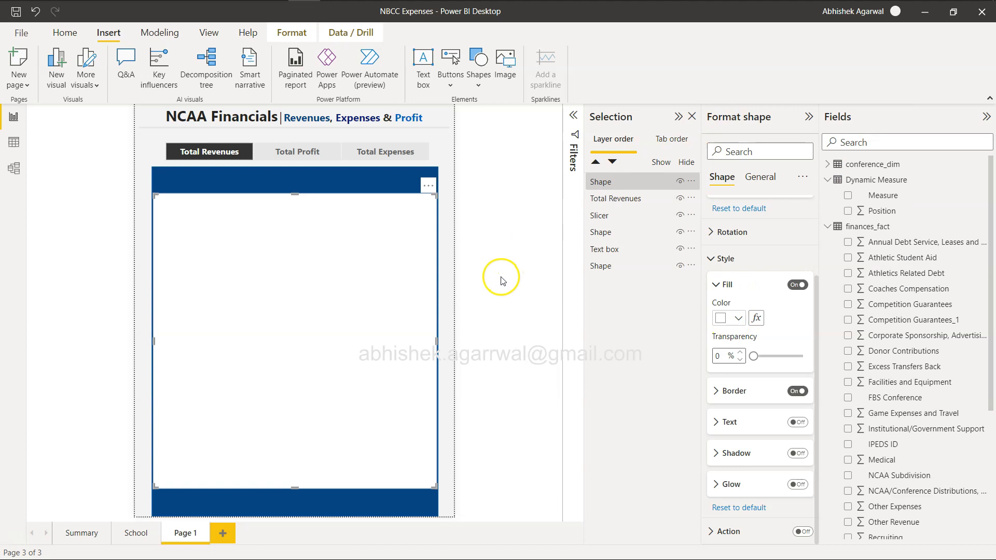
Step: Check the background shape's colour for Total Profit and Total Expenses, then reselect Total Revenues in the slicer
{"action": "left_click", "coordinate": [309, 153]}
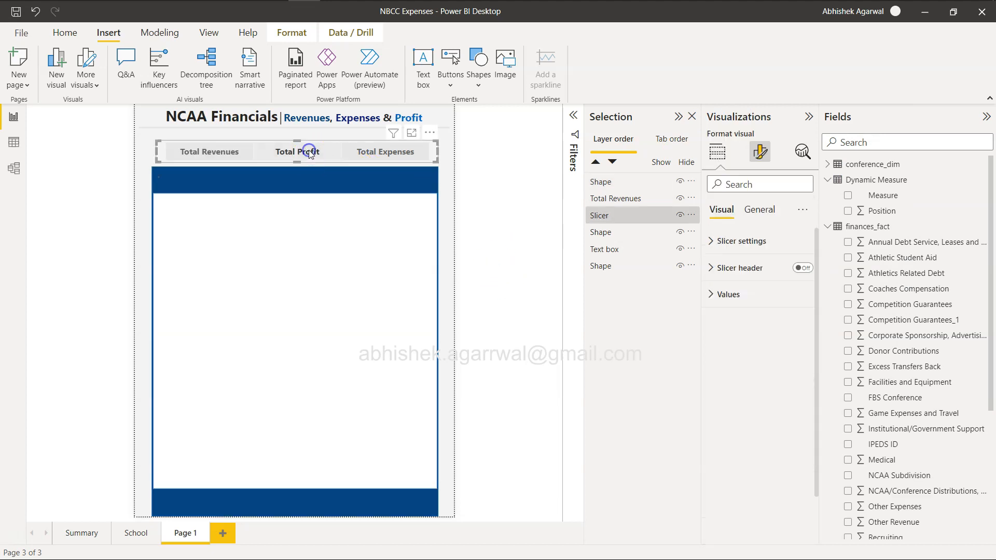
{"action": "left_click", "coordinate": [374, 152]}
{"action": "left_click", "coordinate": [299, 154]}
{"action": "left_click", "coordinate": [229, 153]}
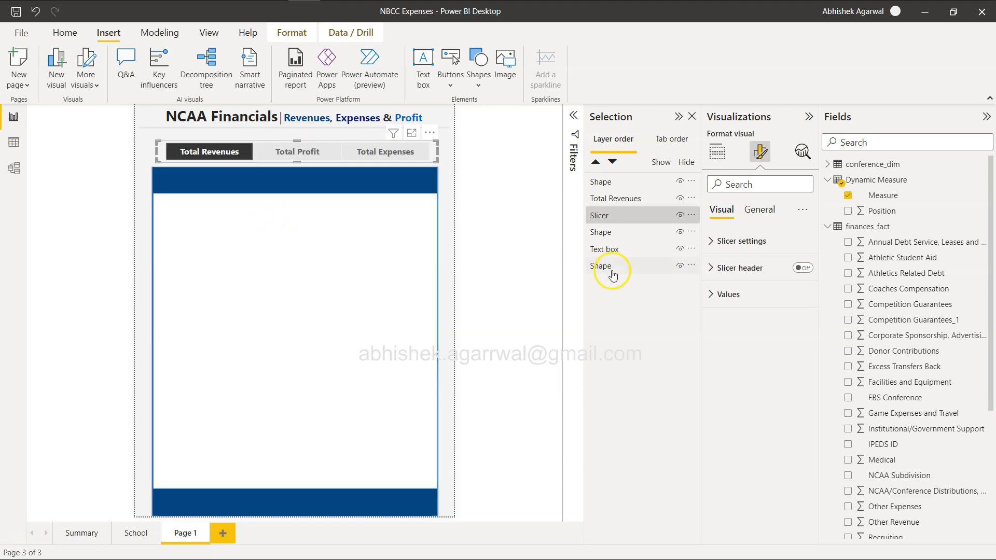
Step: Move the white rectangle down the layer order to just above the navy background shape
{"action": "left_click", "coordinate": [627, 182]}
{"action": "left_click_drag", "start_coordinate": [626, 182], "coordinate": [627, 257]}
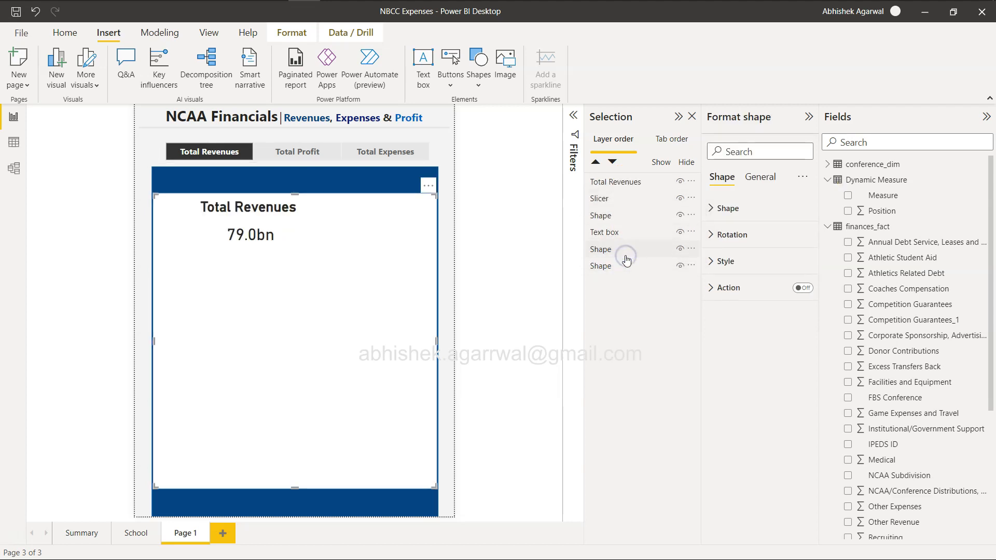
{"action": "left_click", "coordinate": [447, 284]}
Step: Move the measure card to the blue background's upper-left corner and set the card's background transparency to 100%
{"action": "left_click_drag", "start_coordinate": [267, 220], "coordinate": [224, 195]}
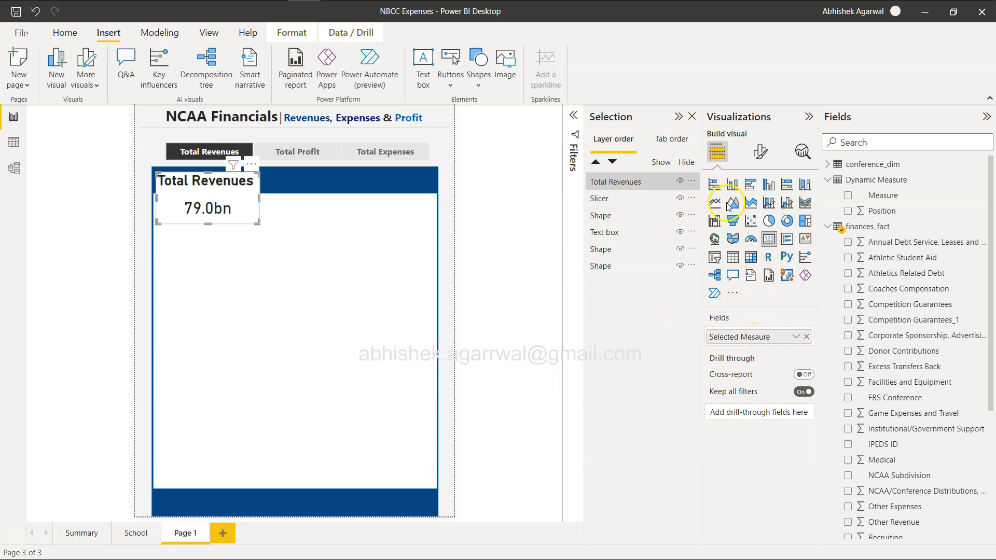
{"action": "left_click", "coordinate": [692, 116]}
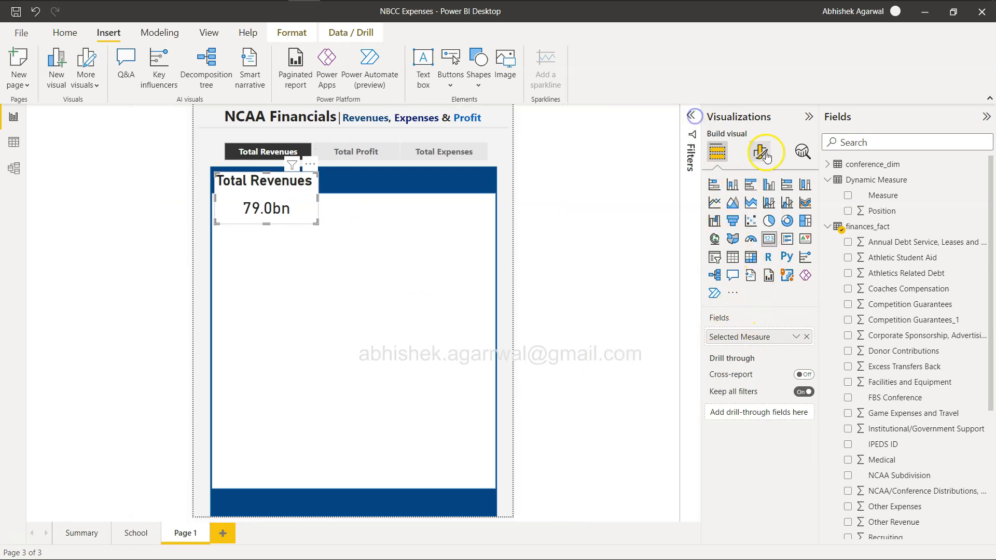
{"action": "left_click", "coordinate": [759, 152]}
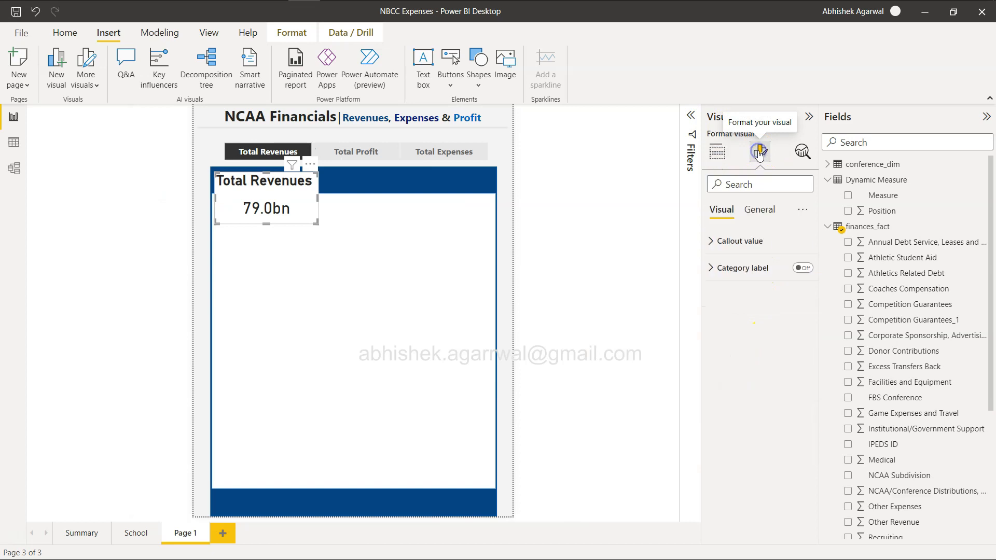
{"action": "left_click", "coordinate": [710, 244]}
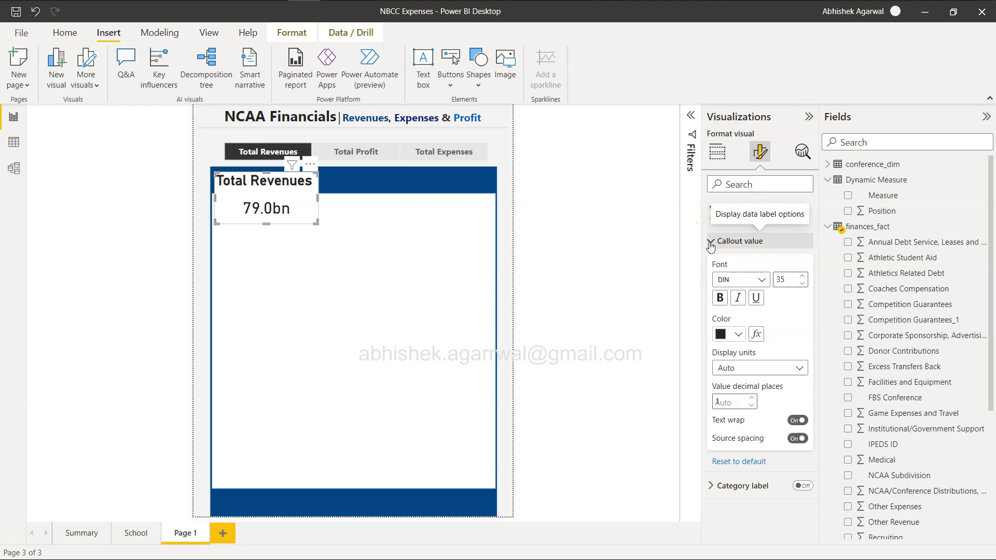
{"action": "left_click", "coordinate": [711, 244]}
{"action": "left_click", "coordinate": [759, 208]}
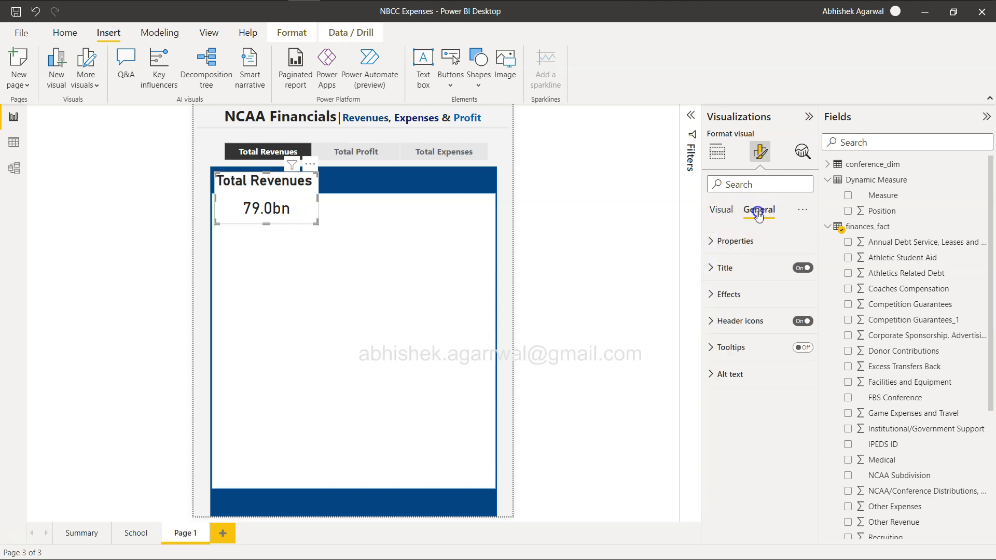
{"action": "left_click", "coordinate": [714, 294]}
{"action": "left_click_drag", "start_coordinate": [756, 393], "coordinate": [811, 392]}
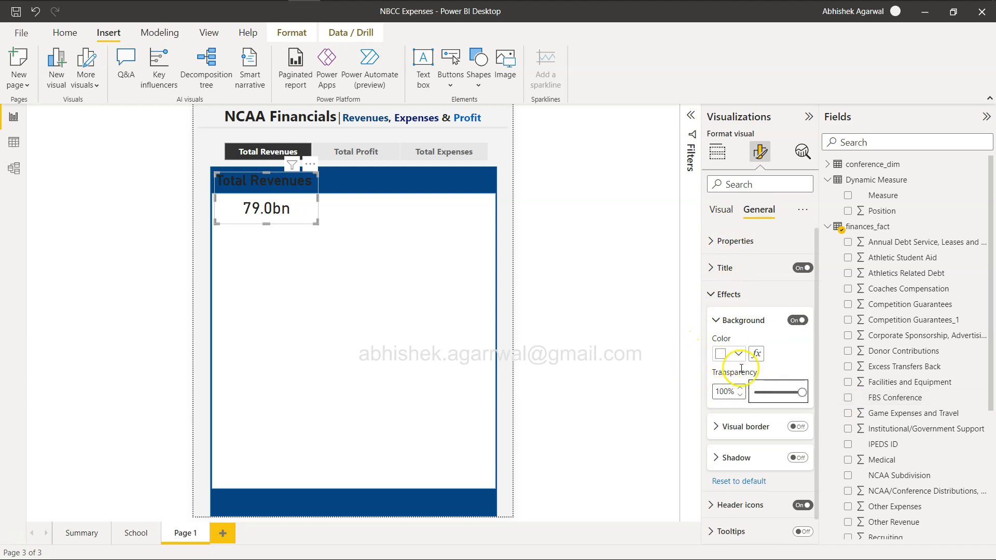
Step: Set the card's title text colour to white
{"action": "left_click", "coordinate": [718, 268]}
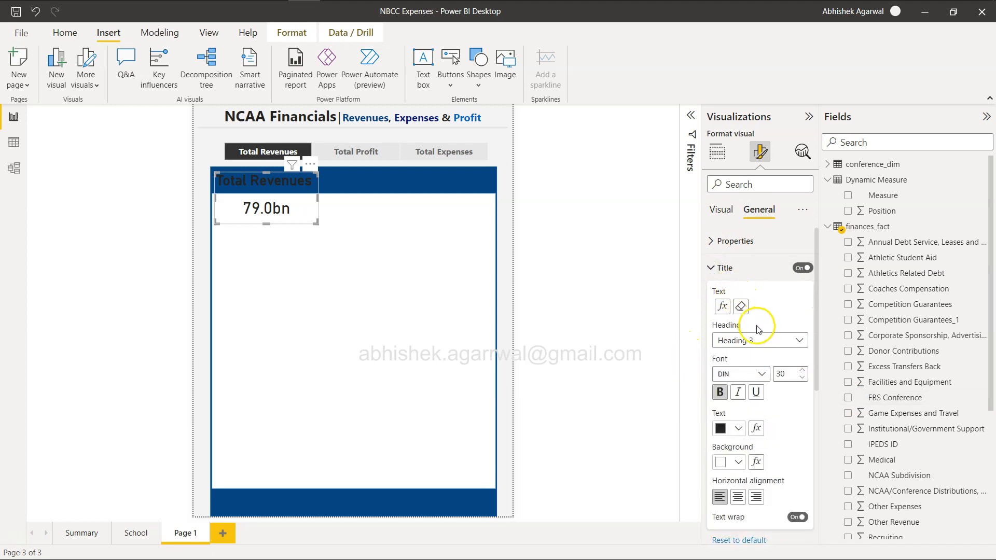
{"action": "left_click", "coordinate": [738, 428]}
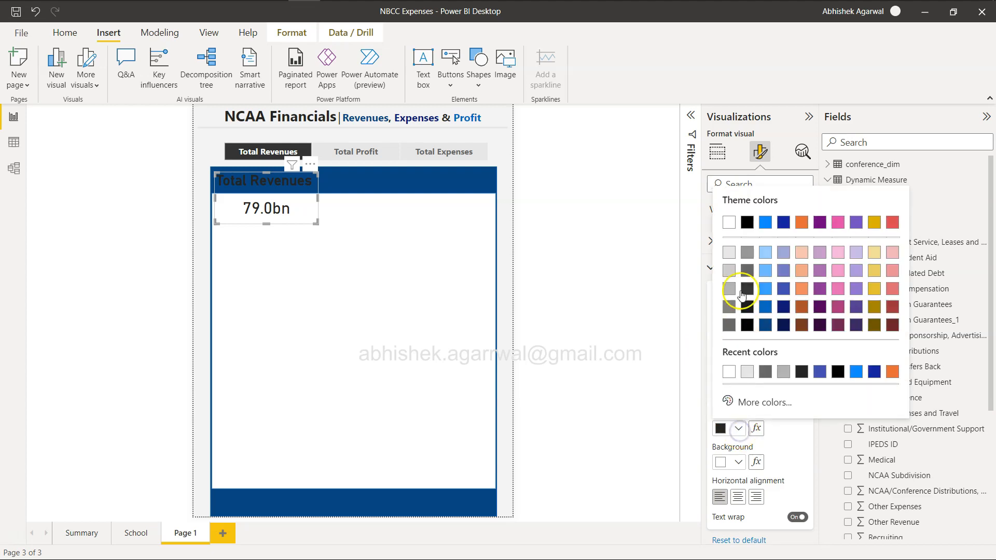
{"action": "left_click", "coordinate": [728, 224]}
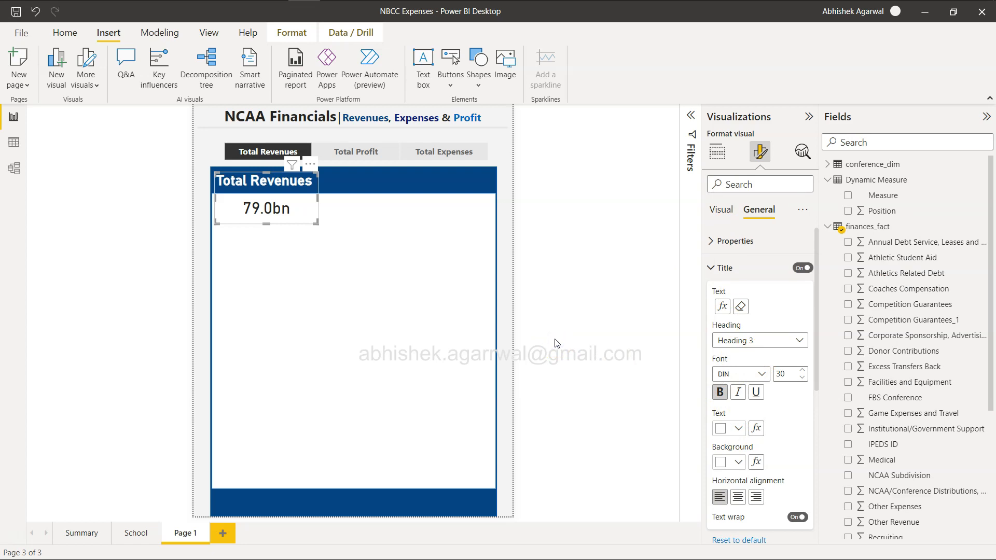
{"action": "left_click", "coordinate": [507, 188]}
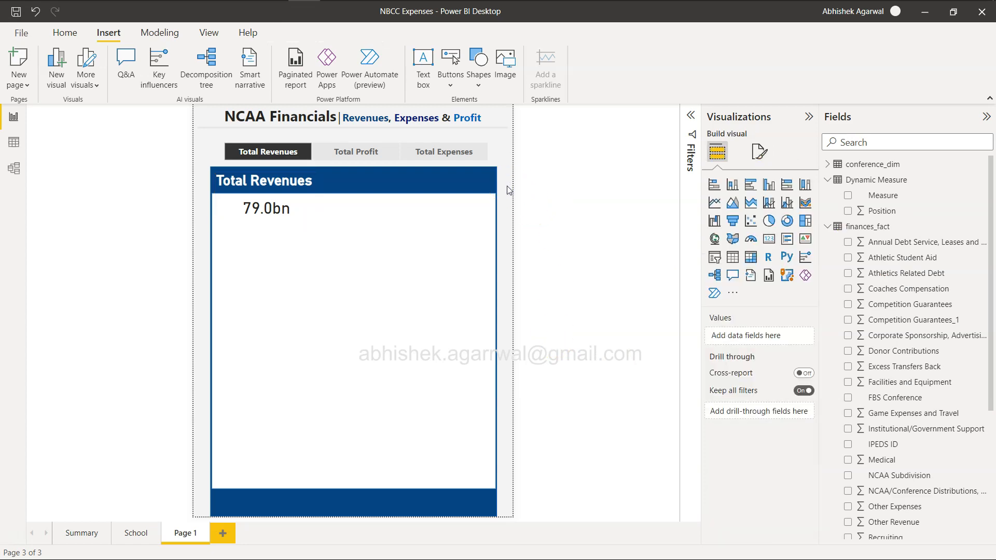
Step: Check the header title and colour for Total Profit and Total Expenses, and reselect Total Revenues in the slicer
{"action": "left_click", "coordinate": [373, 149]}
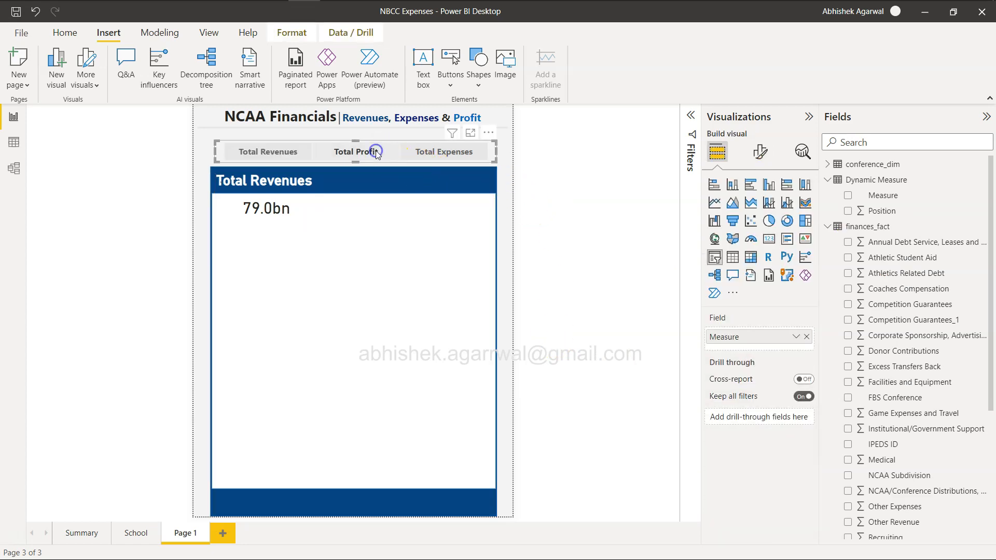
{"action": "left_click", "coordinate": [431, 153]}
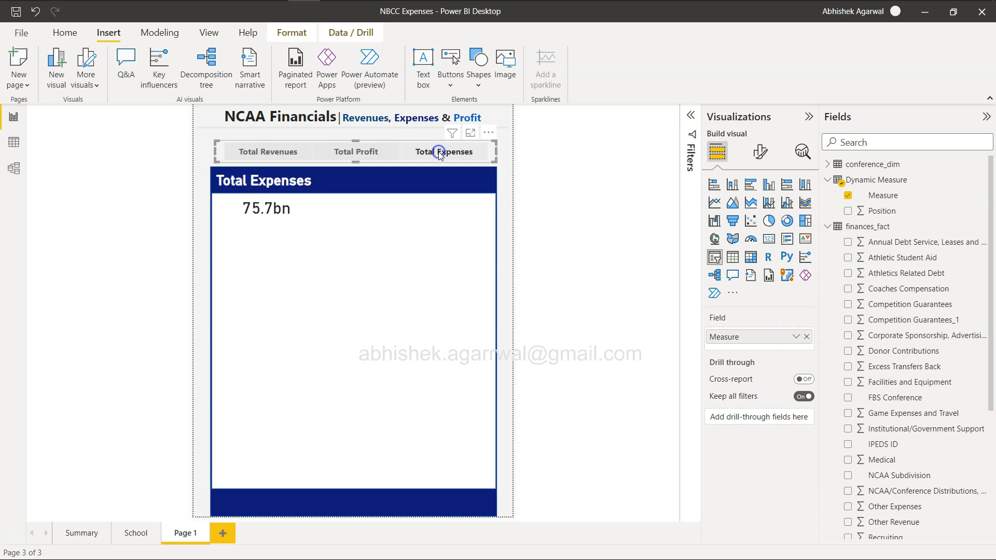
{"action": "left_click", "coordinate": [370, 155]}
{"action": "left_click", "coordinate": [311, 152]}
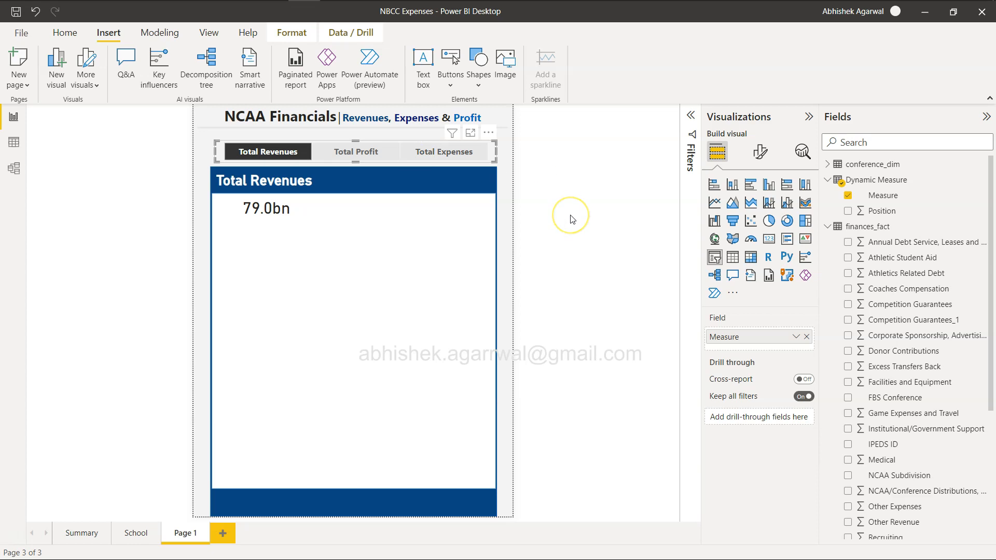
Step: Narrow the measure card slightly so its width just fits the title text
{"action": "left_click", "coordinate": [298, 210]}
{"action": "left_click", "coordinate": [298, 210]}
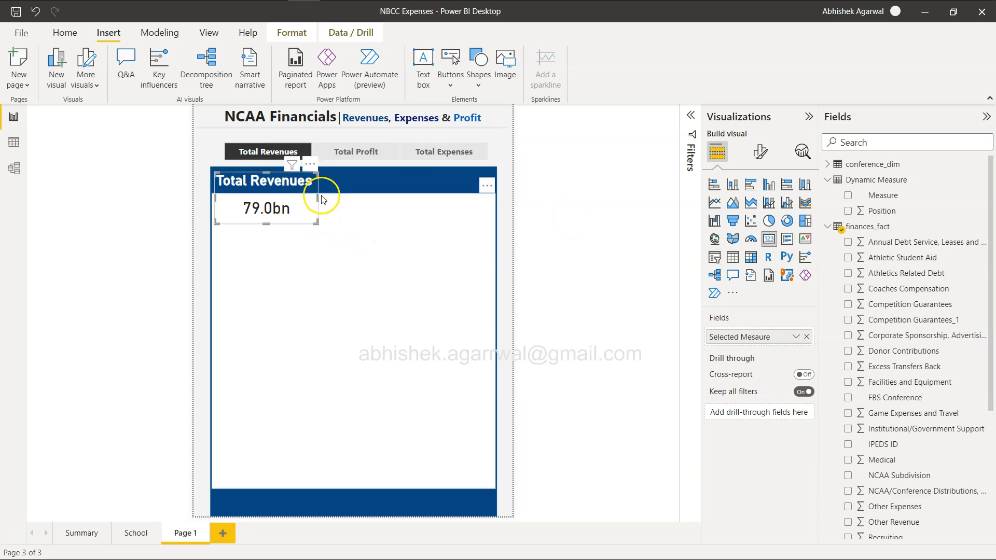
{"action": "left_click_drag", "start_coordinate": [317, 198], "coordinate": [313, 198]}
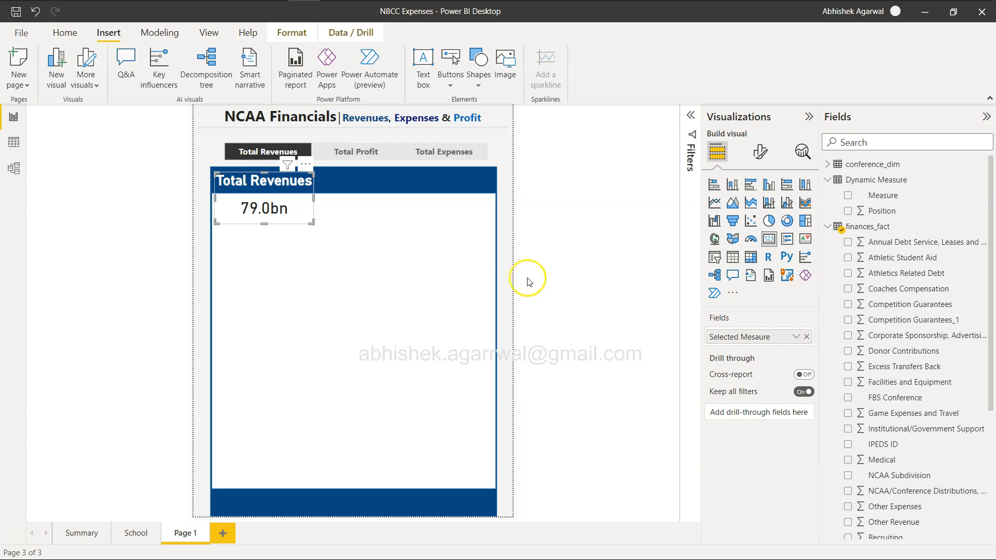
{"action": "left_click", "coordinate": [509, 278]}
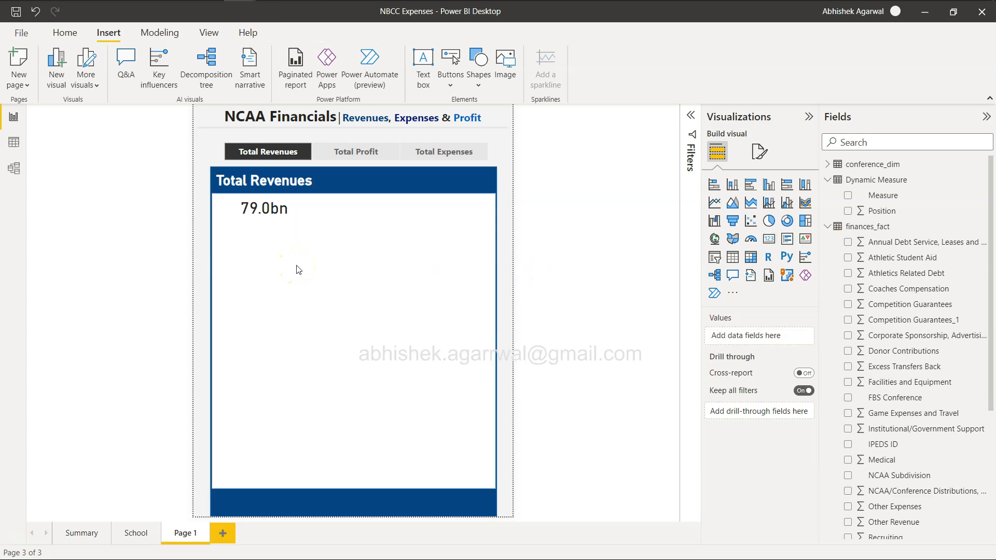
Step: Consult the reference report in the browser, and create a measure named Selected Metric CY in the finances_fact table
{"action": "key", "text": "alt+Tab"}
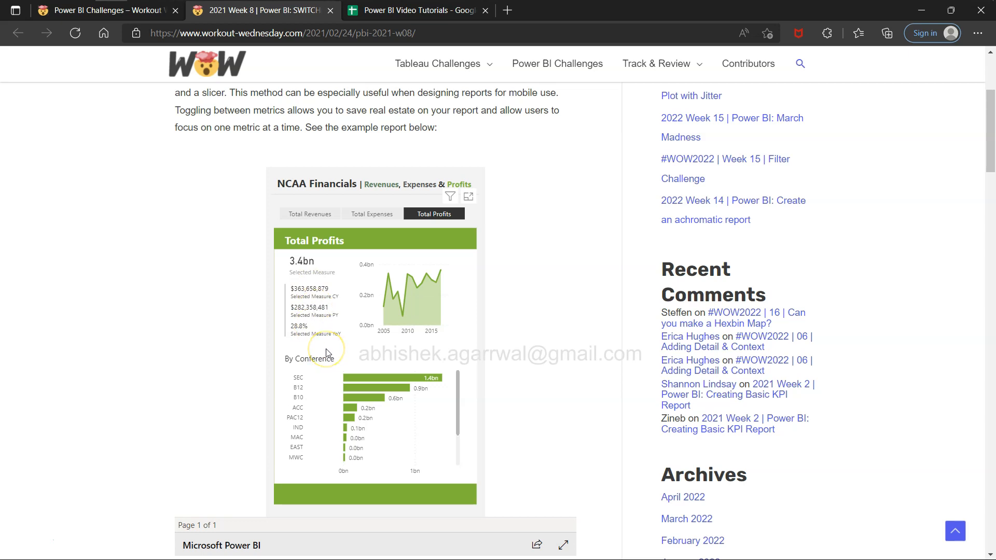
{"action": "key", "text": "alt+Tab"}
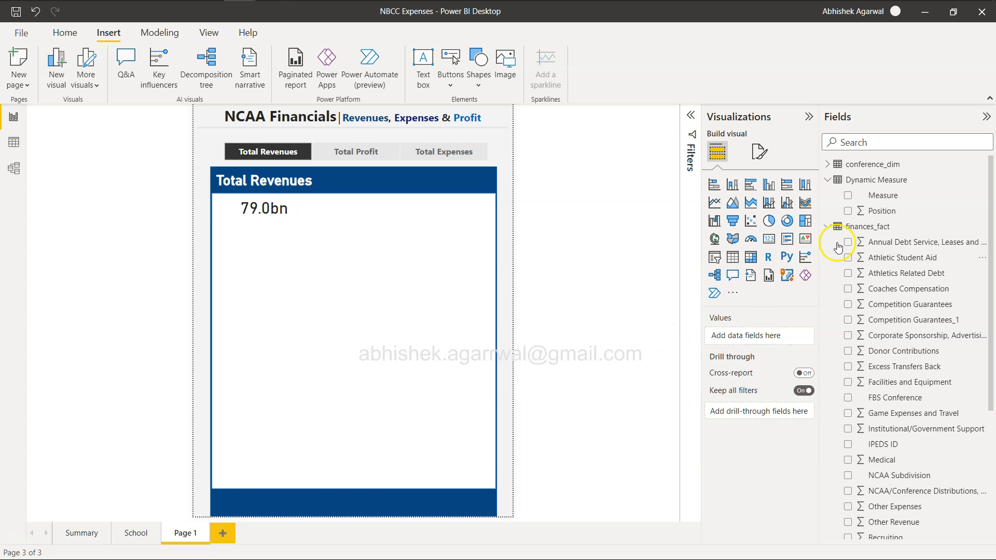
{"action": "left_click", "coordinate": [858, 228]}
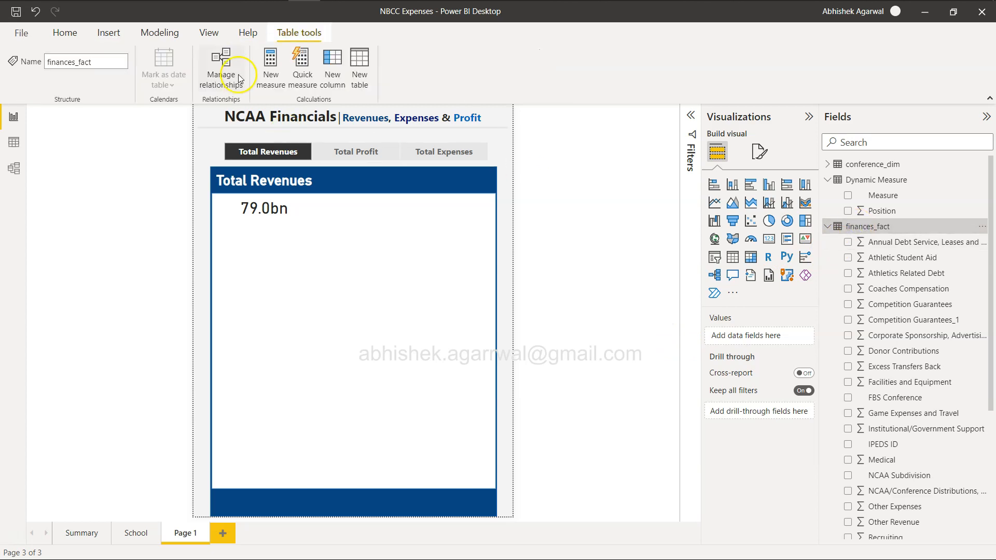
{"action": "left_click", "coordinate": [275, 77]}
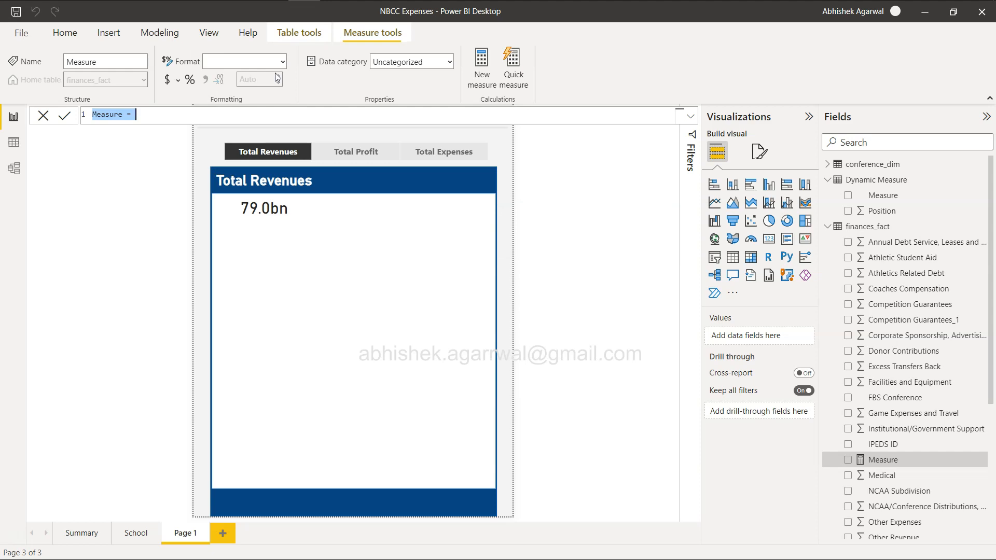
{"action": "type", "text": "CY"}
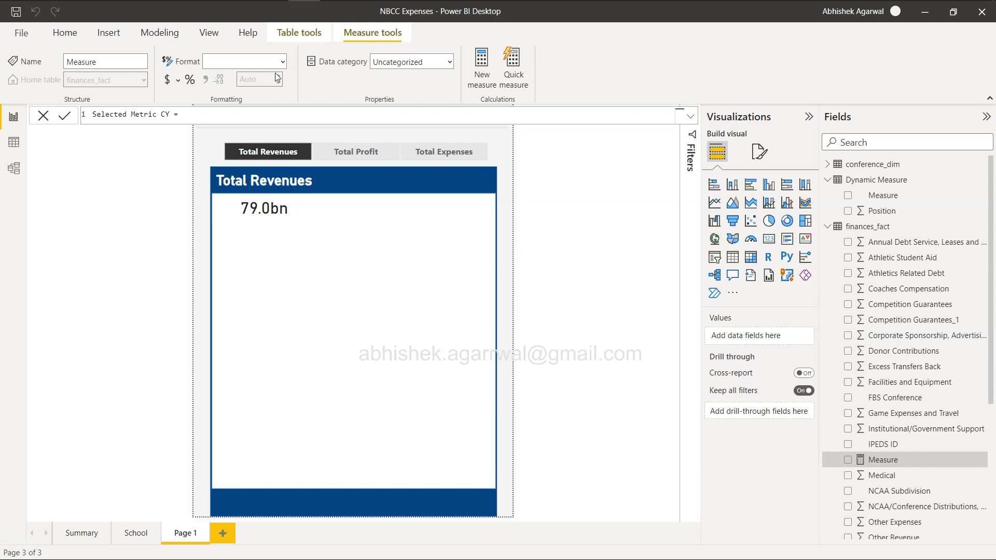
Step: Define the measure's variable max_year as MAX(finances_fact[Year]) on a new formula line
{"action": "key", "text": "shift+Return"}
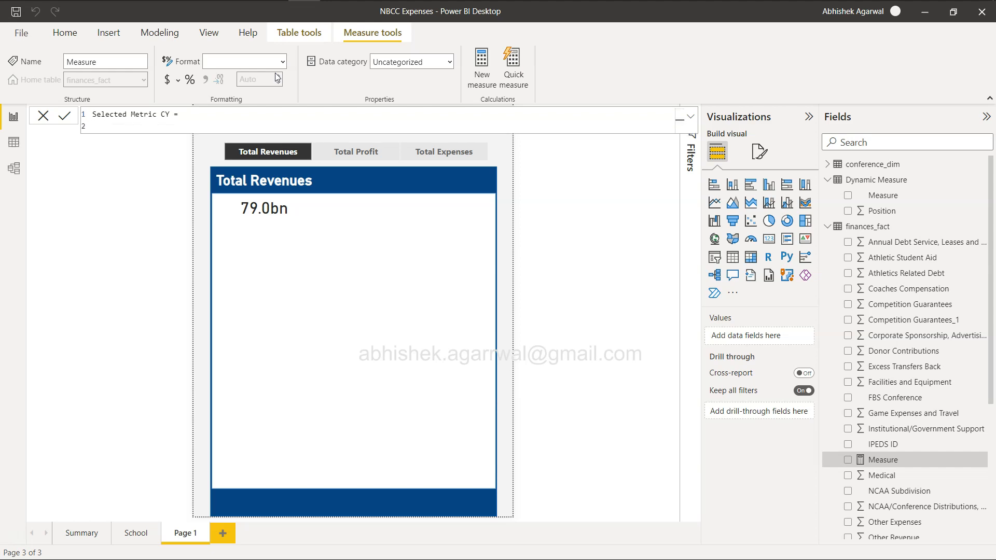
{"action": "type", "text": "var max_year ="}
{"action": "scroll", "coordinate": [894, 354], "scroll_direction": "down", "scroll_amount": 5}
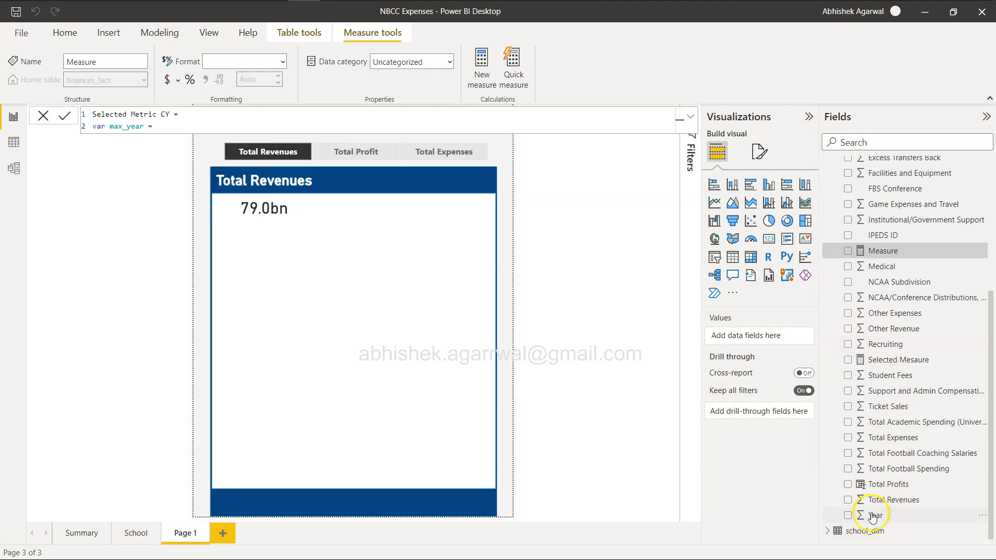
{"action": "scroll", "coordinate": [898, 420], "scroll_direction": "up", "scroll_amount": 5}
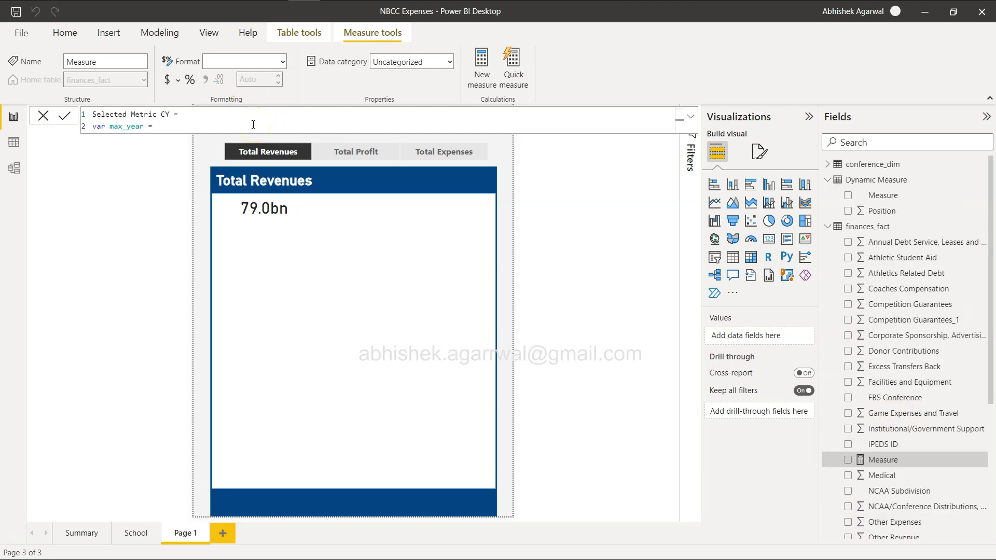
{"action": "type", "text": "MAX(y"}
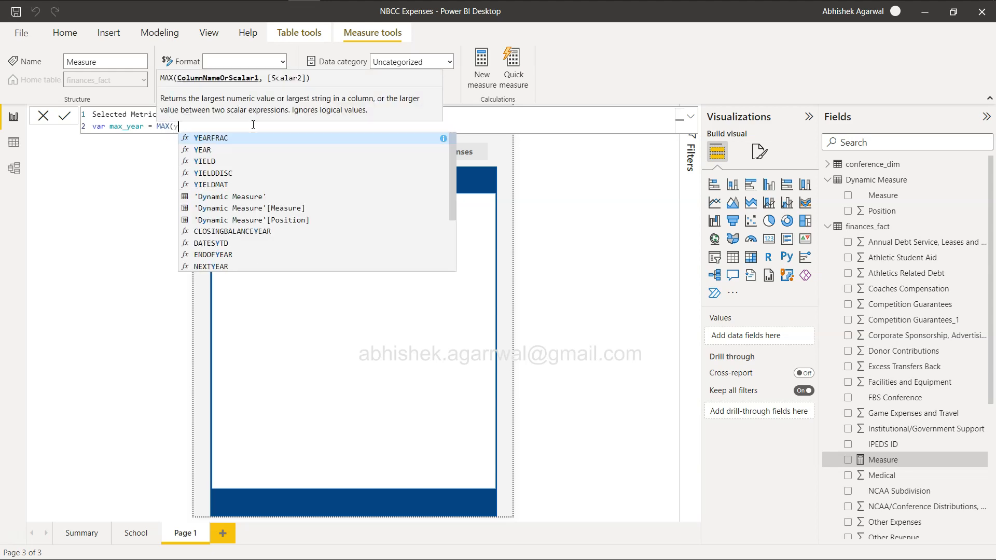
{"action": "type", "text": "ear"}
{"action": "key", "text": "Tab"}
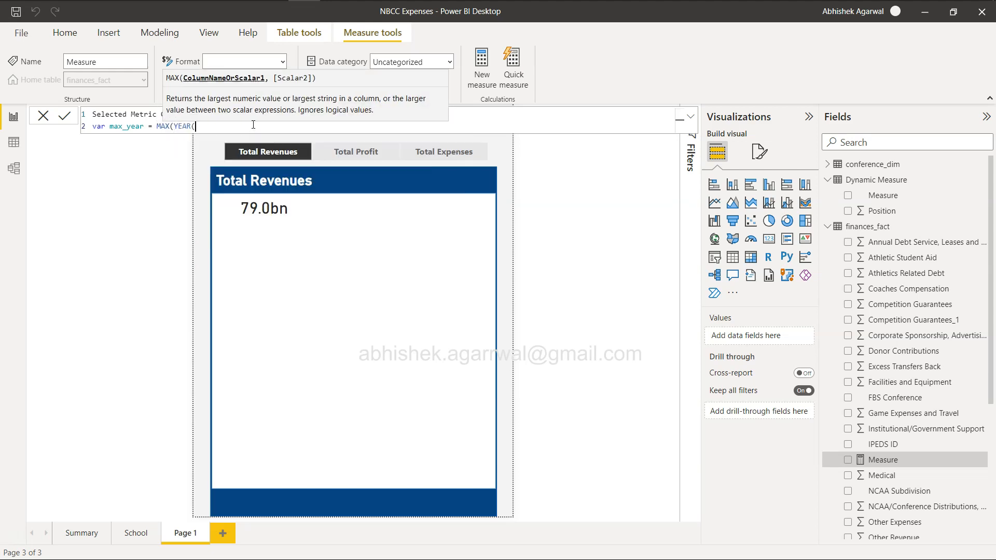
{"action": "key", "text": "BackSpace"}
{"action": "key", "text": "BackSpace"}
{"action": "key", "text": "BackSpace"}
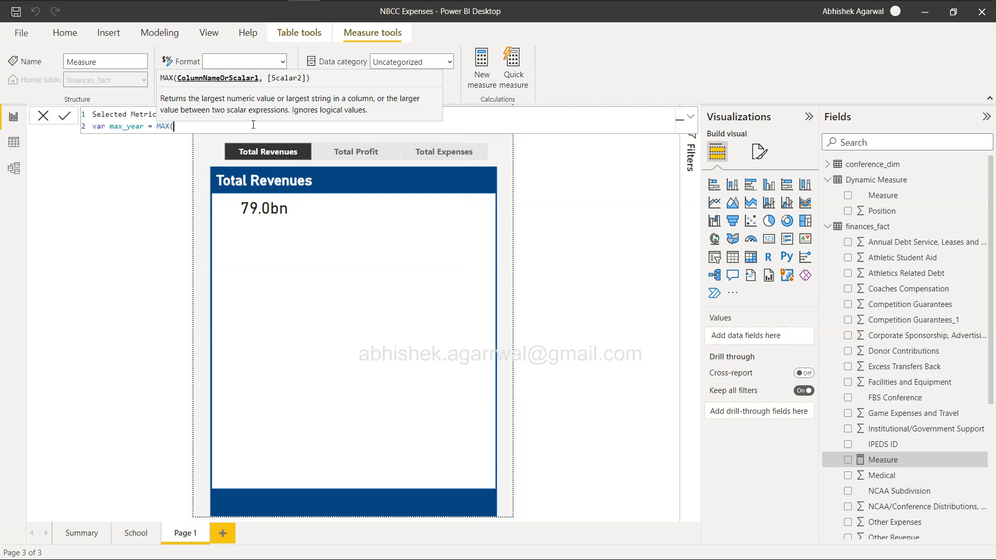
{"action": "type", "text": "year"}
{"action": "key", "text": "Down"}
{"action": "key", "text": "Down"}
{"action": "key", "text": "Down"}
{"action": "key", "text": "Down"}
{"action": "key", "text": "Down"}
{"action": "key", "text": "Down"}
{"action": "key", "text": "Down"}
{"action": "key", "text": "Down"}
{"action": "key", "text": "Down"}
{"action": "key", "text": "Down"}
{"action": "key", "text": "Down"}
{"action": "key", "text": "Down"}
{"action": "key", "text": "Down"}
{"action": "key", "text": "Up"}
{"action": "key", "text": "Up"}
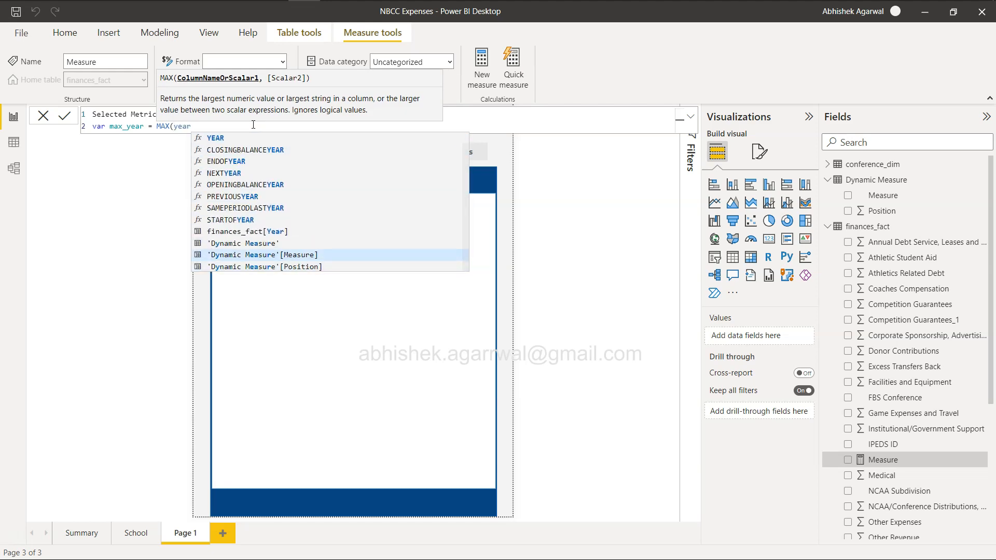
{"action": "key", "text": "Up"}
{"action": "key", "text": "Up"}
{"action": "key", "text": "Tab"}
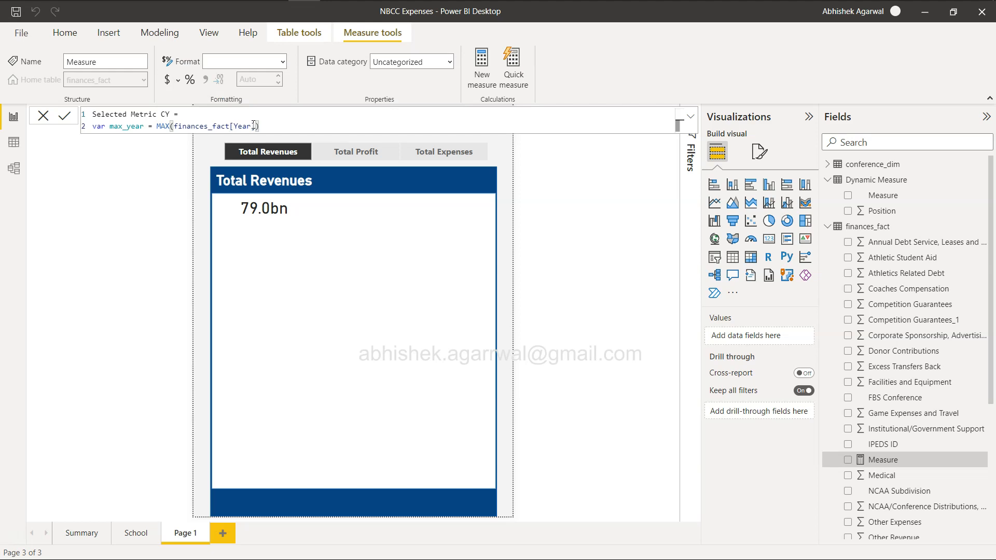
Step: Add a return line below the max_year variable, followed by a new line for the result expression
{"action": "key", "text": "shift+Return"}
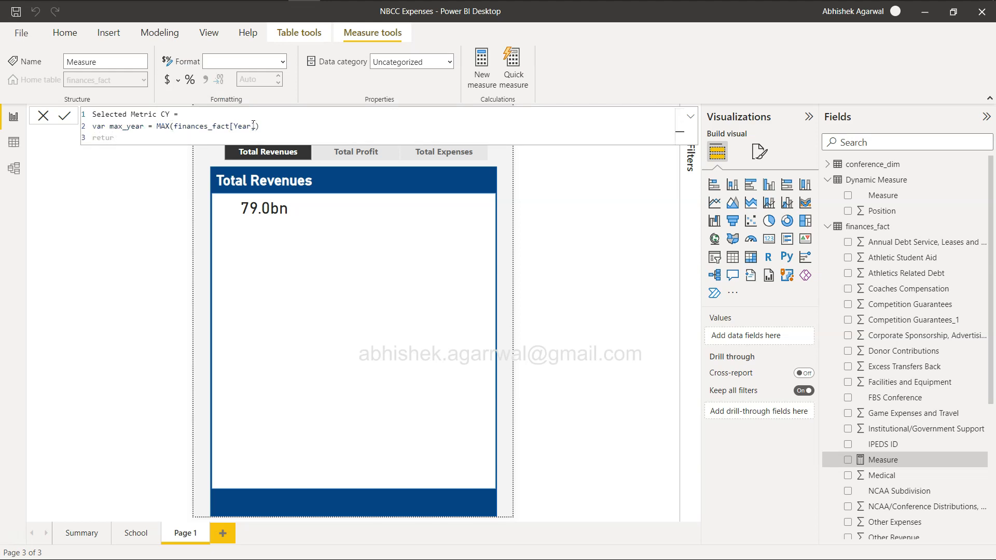
{"action": "left_click", "coordinate": [291, 124]}
{"action": "left_click", "coordinate": [149, 139]}
{"action": "type", "text": "n"}
{"action": "key", "text": "shift+Return"}
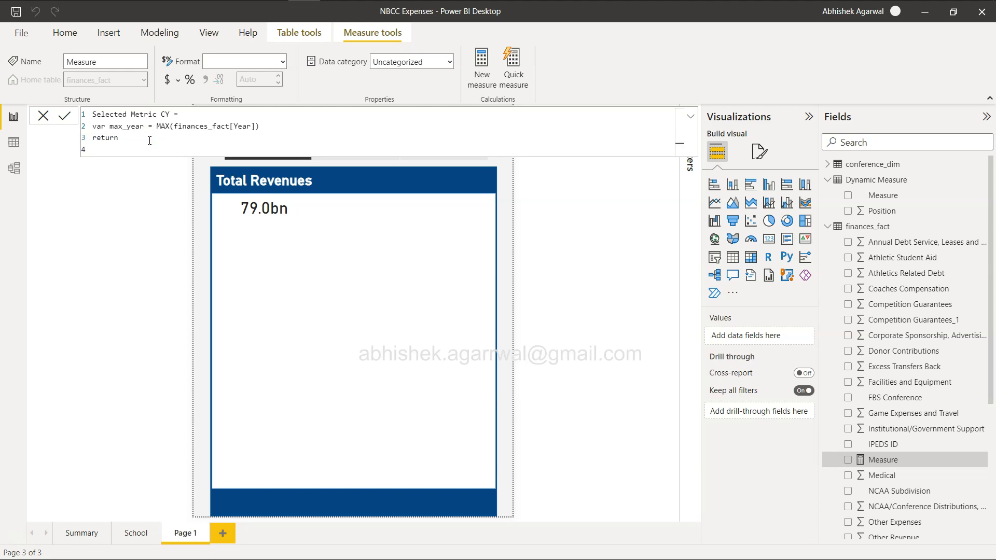
Step: Begin the result expression with CALCULATE, using the measure finances_fact[Selected Mesaure] as its expression
{"action": "type", "text": "calc"}
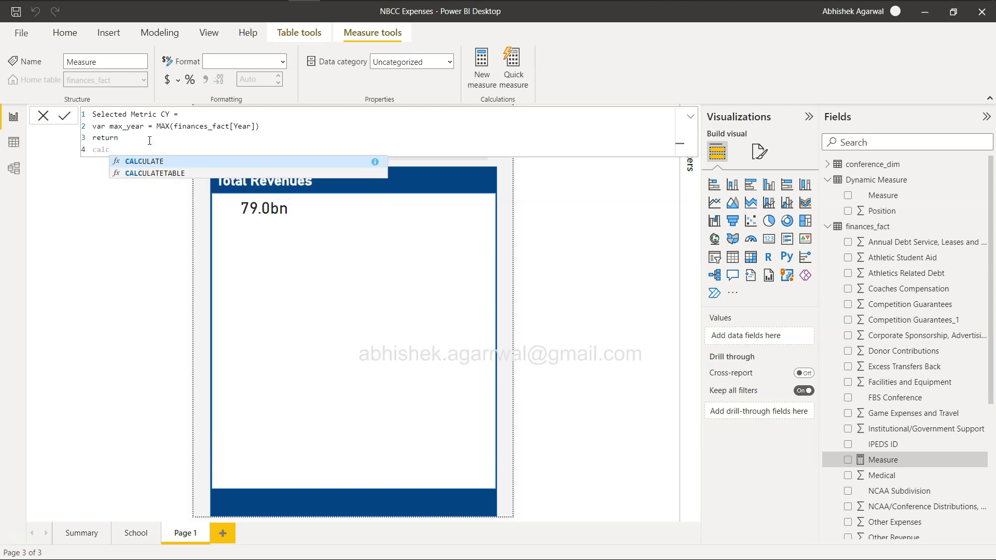
{"action": "key", "text": "Tab"}
{"action": "type", "text": "sum"}
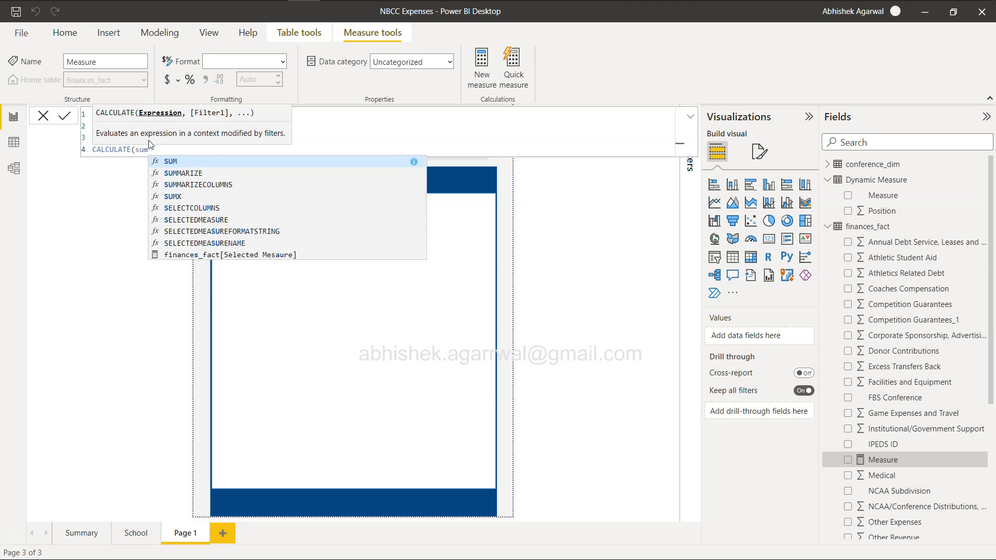
{"action": "key", "text": "BackSpace"}
{"action": "key", "text": "BackSpace"}
{"action": "key", "text": "BackSpace"}
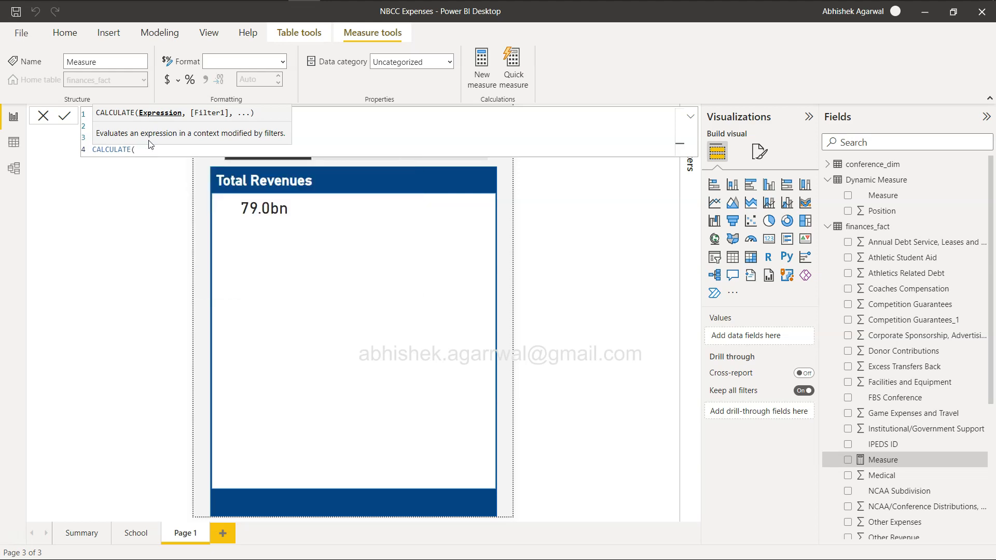
{"action": "type", "text": "sele"}
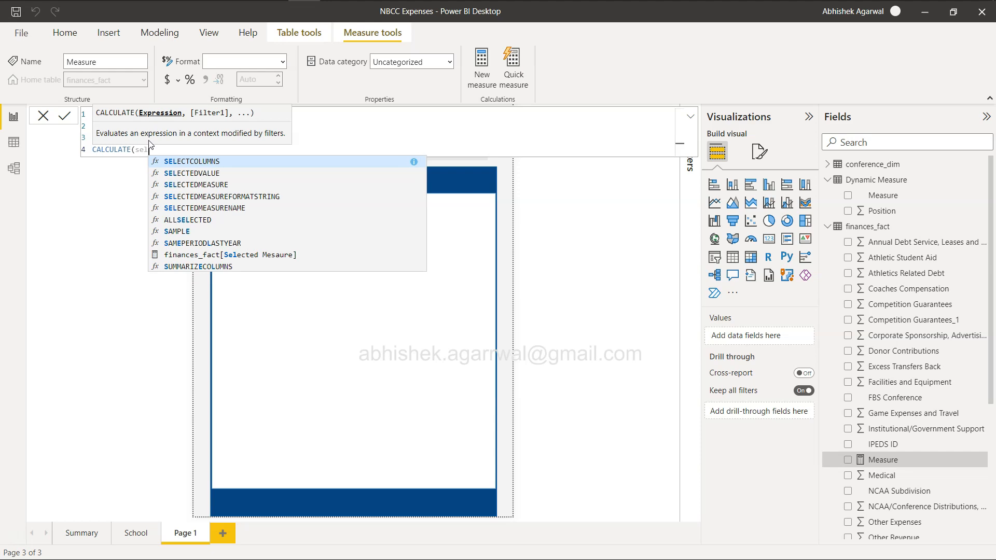
{"action": "key", "text": "Down"}
{"action": "key", "text": "Down"}
{"action": "key", "text": "Down"}
{"action": "key", "text": "Down"}
{"action": "key", "text": "Up"}
{"action": "key", "text": "Up"}
{"action": "type", "text": "c"}
{"action": "key", "text": "Down"}
{"action": "key", "text": "Down"}
{"action": "key", "text": "Down"}
{"action": "key", "text": "Down"}
{"action": "key", "text": "Tab"}
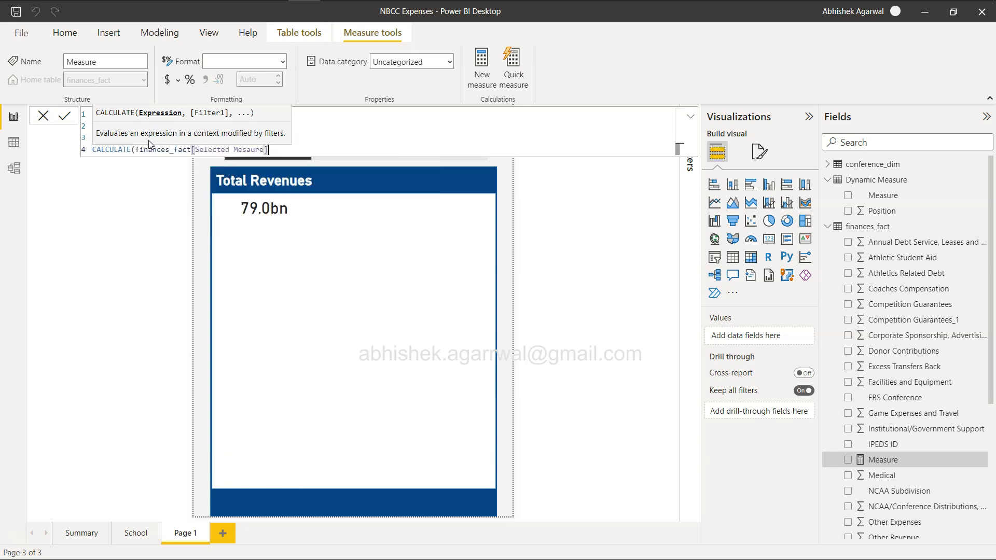
Step: Add the filter finances_fact[Year]=max_year to the CALCULATE expression, close it and commit the Selected Metric CY measure
{"action": "type", "text": ","}
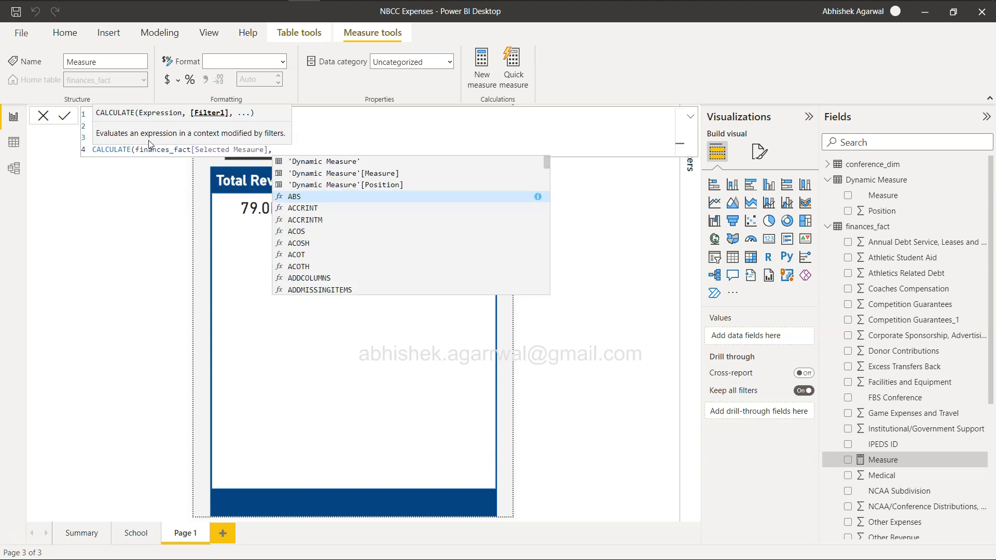
{"action": "type", "text": "year"}
{"action": "key", "text": "Tab"}
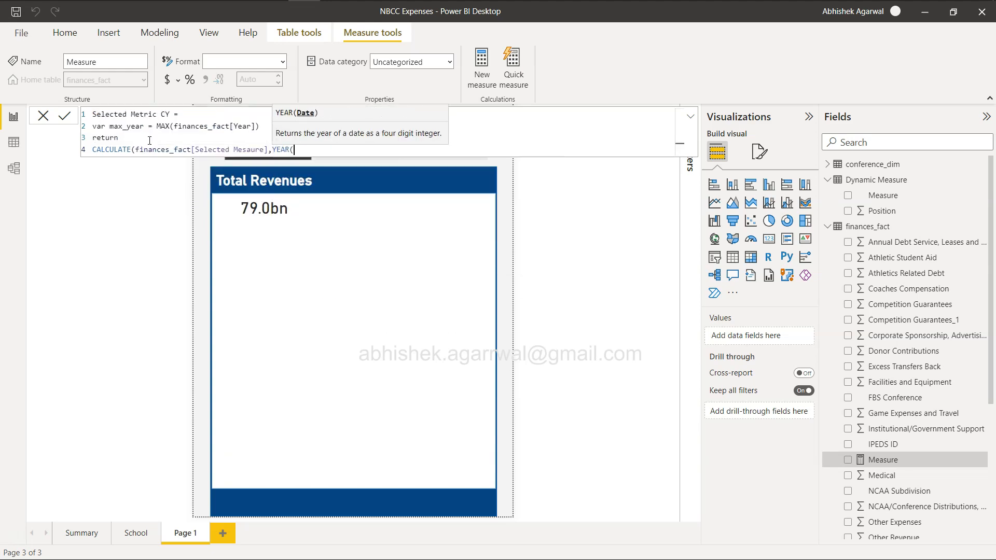
{"action": "key", "text": "BackSpace"}
{"action": "key", "text": "BackSpace"}
{"action": "key", "text": "BackSpace"}
{"action": "type", "text": "year"}
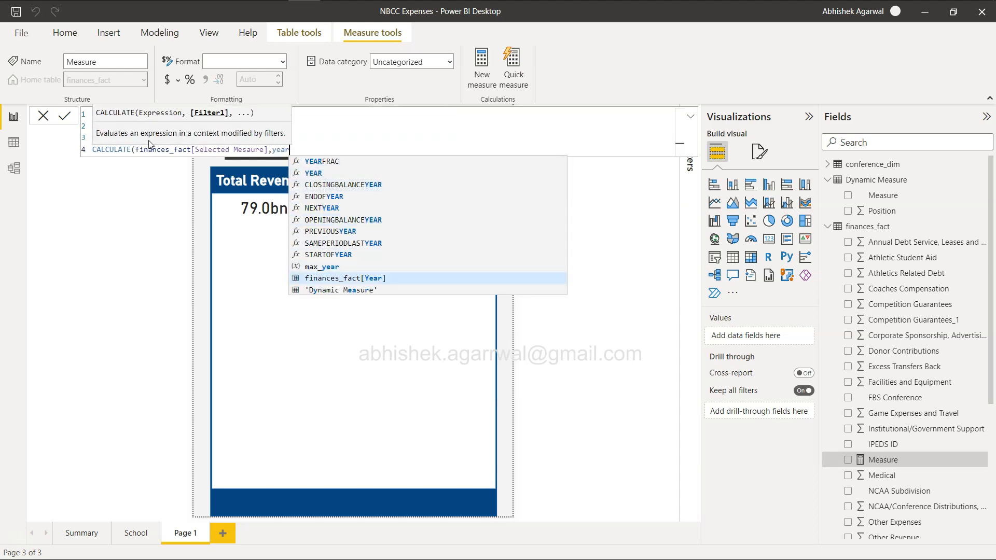
{"action": "key", "text": "Tab"}
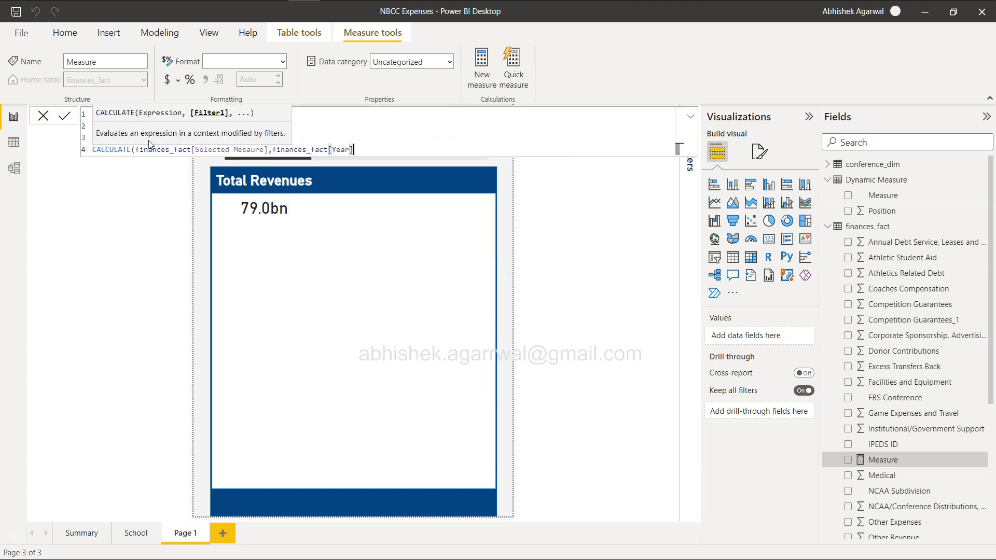
{"action": "type", "text": "=max"}
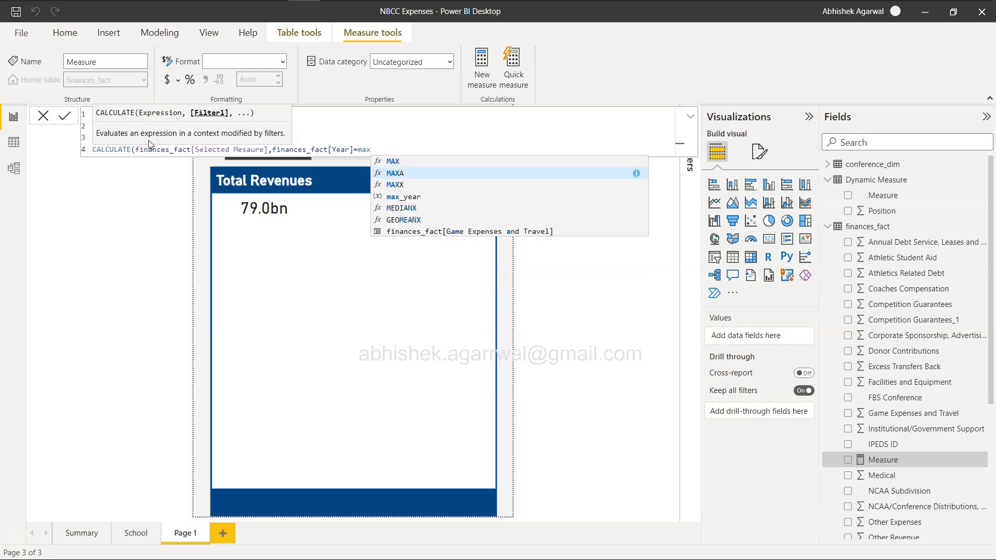
{"action": "type", "text": "_year)"}
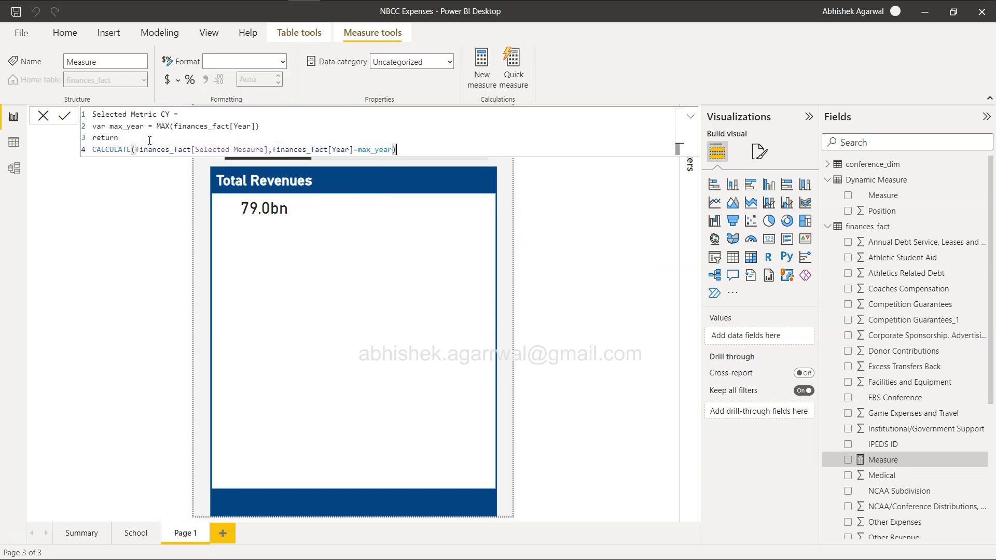
{"action": "left_click", "coordinate": [62, 117]}
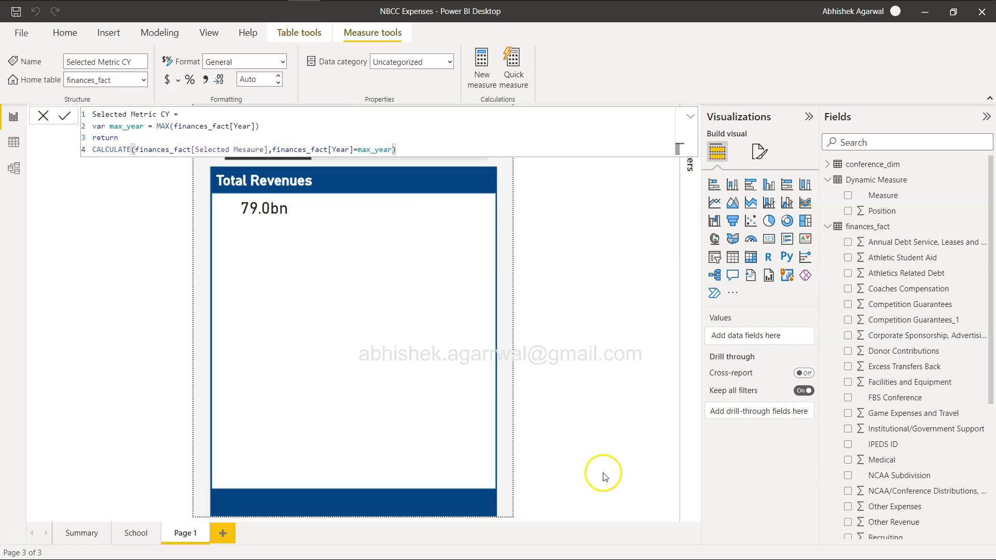
Step: Insert a multi-row card showing Selected Metric CY and place it below the total value inside the Total Revenues panel
{"action": "scroll", "coordinate": [907, 412], "scroll_direction": "down", "scroll_amount": 3}
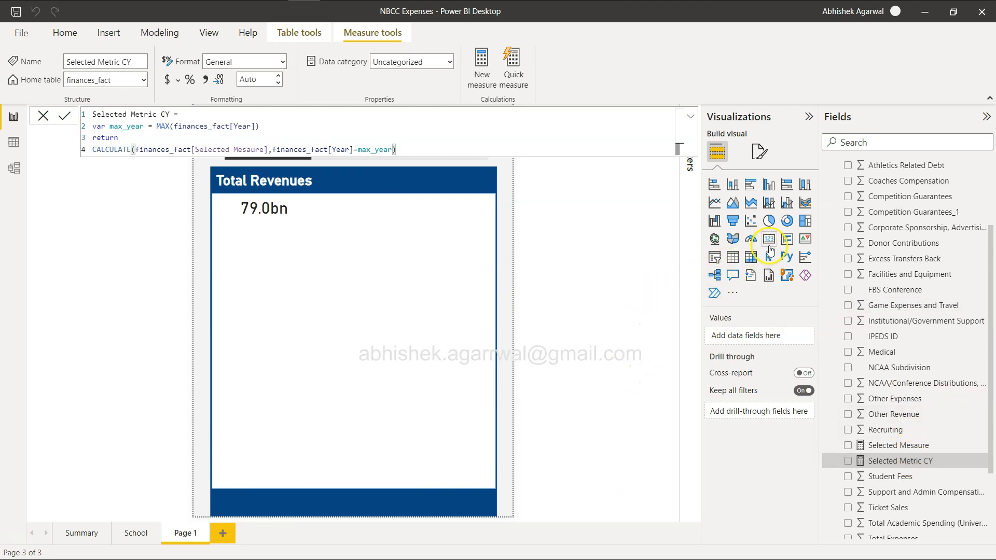
{"action": "left_click", "coordinate": [787, 239]}
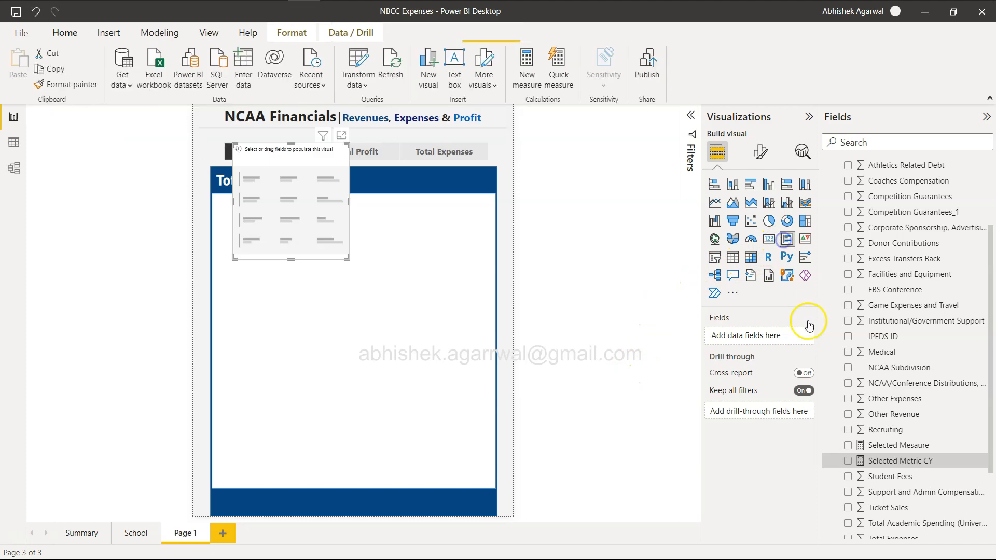
{"action": "left_click", "coordinate": [848, 461]}
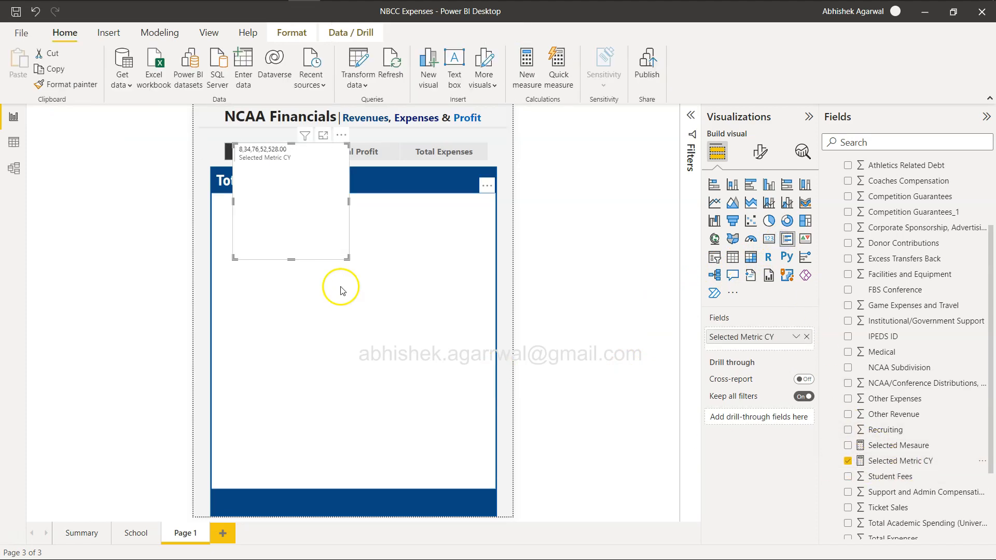
{"action": "left_click_drag", "start_coordinate": [289, 213], "coordinate": [276, 300]}
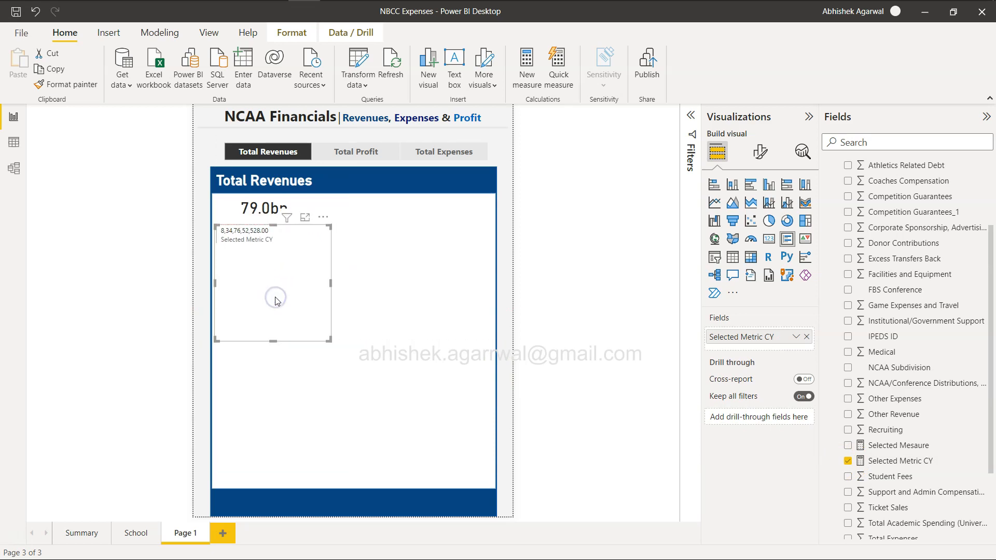
Step: Copy the whole Selected Metric CY formula into a new measure in the finances_fact table
{"action": "left_click", "coordinate": [920, 461]}
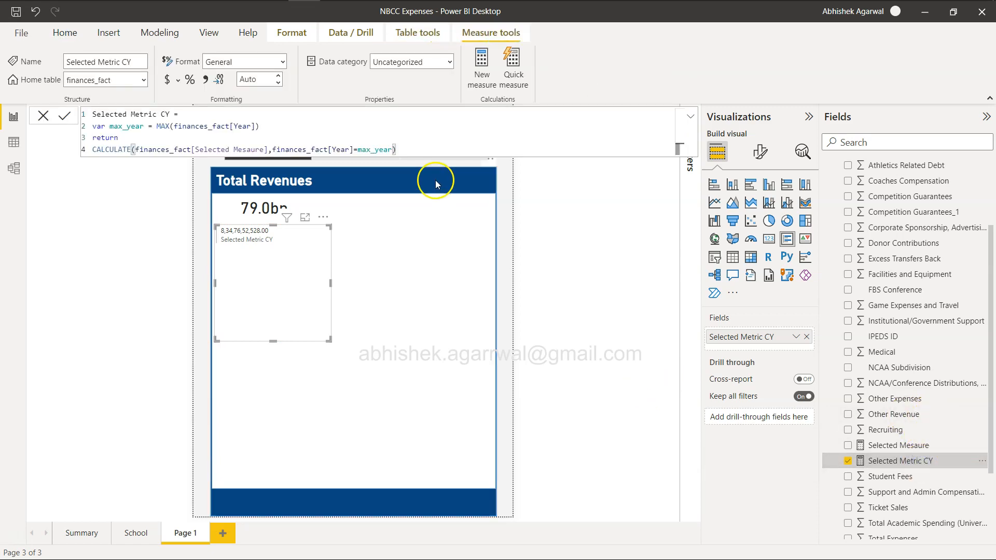
{"action": "left_click", "coordinate": [403, 151]}
{"action": "left_click_drag", "start_coordinate": [403, 152], "coordinate": [81, 100]}
{"action": "key", "text": "ctrl+c"}
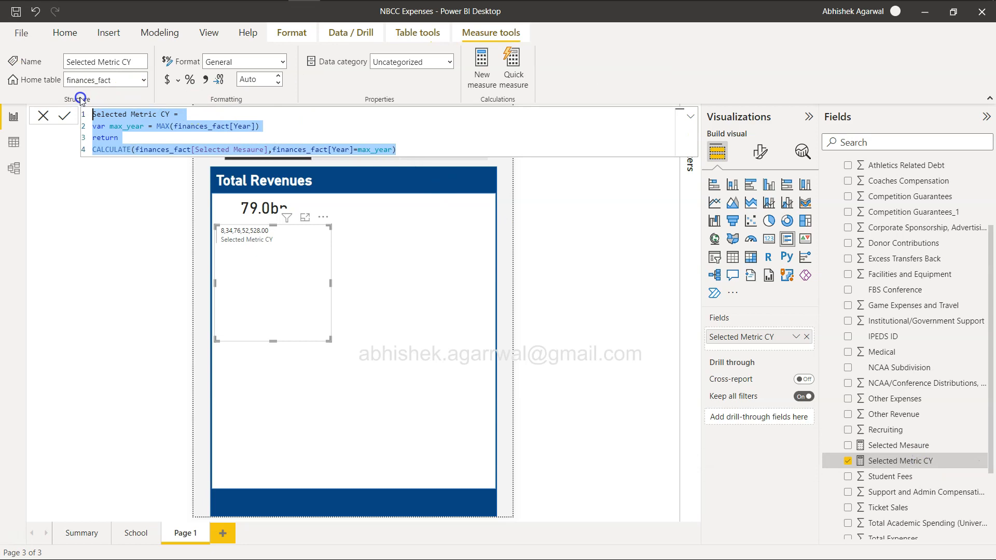
{"action": "left_click", "coordinate": [583, 315]}
{"action": "scroll", "coordinate": [952, 283], "scroll_direction": "up", "scroll_amount": 3}
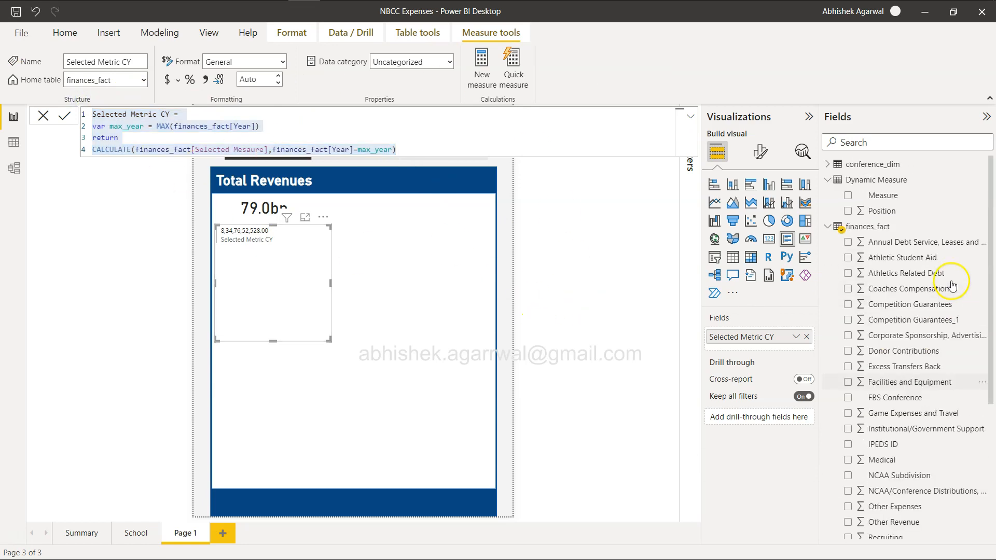
{"action": "left_click", "coordinate": [875, 227]}
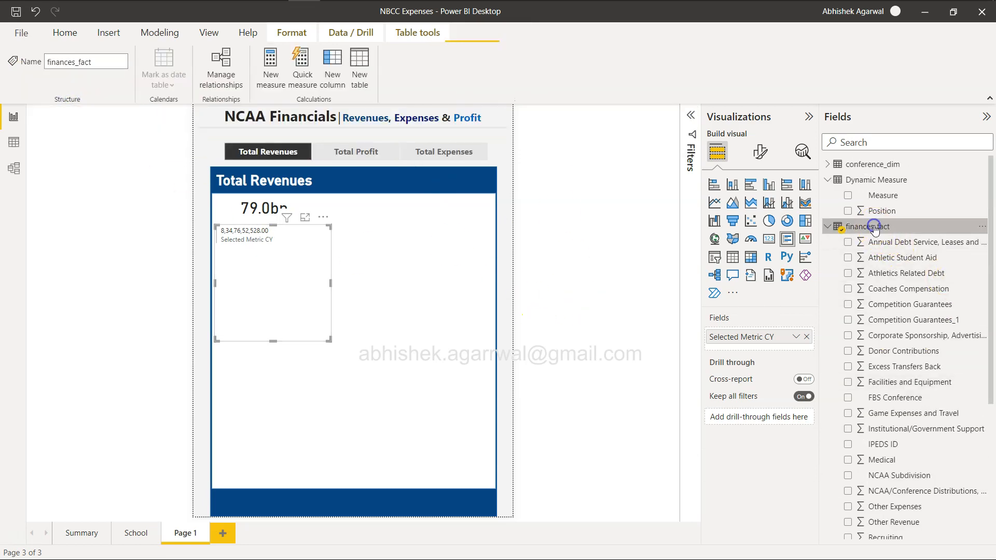
{"action": "left_click", "coordinate": [269, 76]}
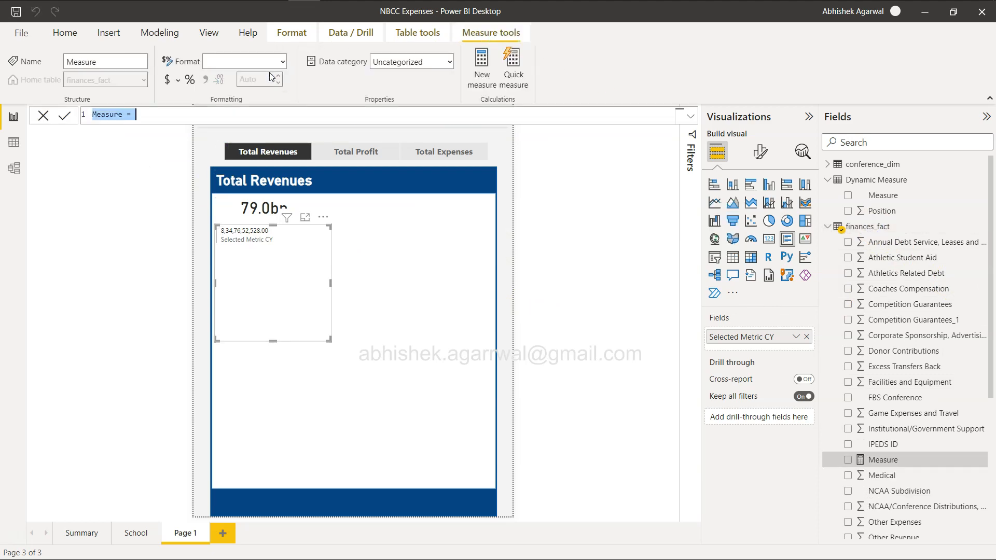
{"action": "key", "text": "ctrl+v"}
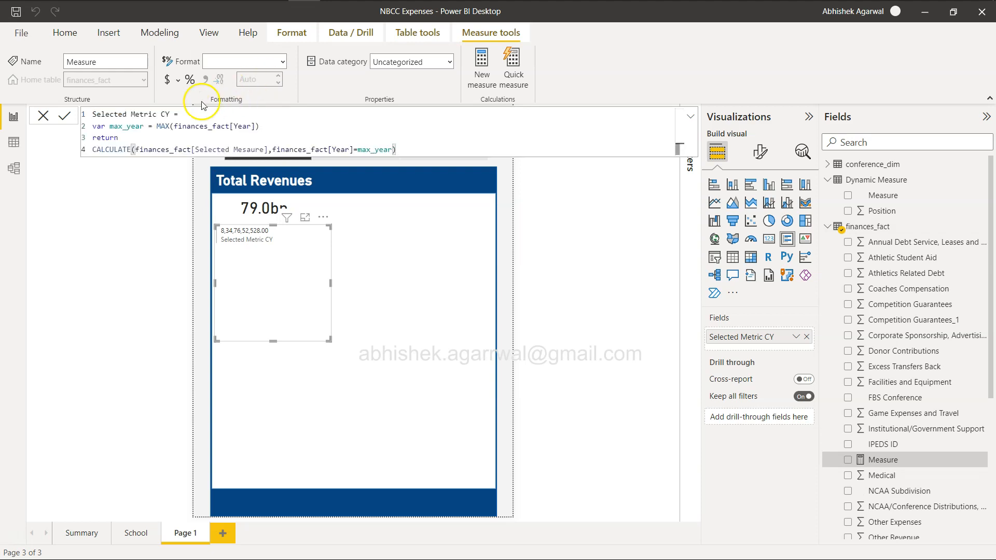
Step: Rename the copied measure Selected Metric PY and change its variable to prev_year = MAX(finances_fact[Year])-1
{"action": "left_click", "coordinate": [170, 113]}
{"action": "key", "text": "BackSpace"}
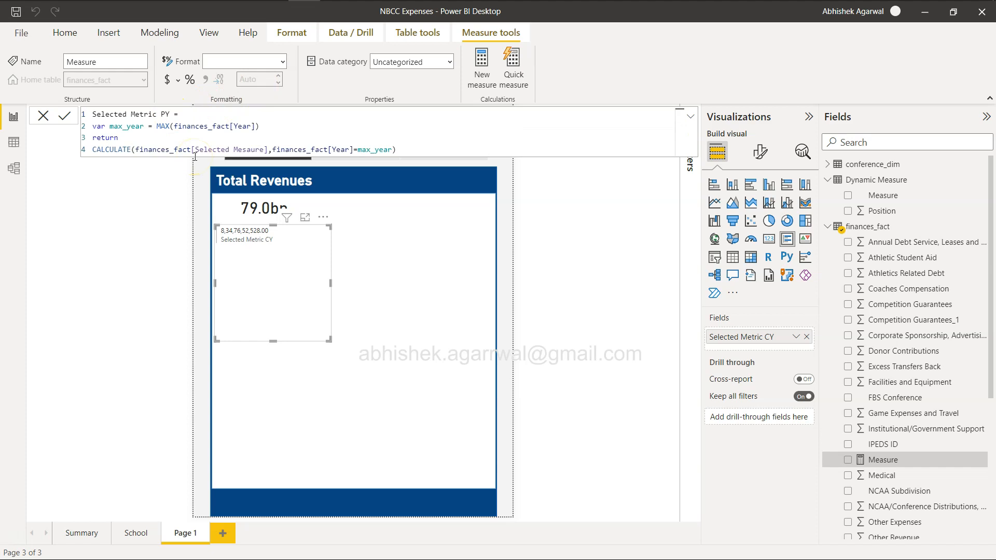
{"action": "left_click", "coordinate": [263, 126]}
{"action": "type", "text": "-1"}
{"action": "left_click", "coordinate": [124, 126]}
{"action": "key", "text": "BackSpace"}
{"action": "key", "text": "BackSpace"}
{"action": "key", "text": "BackSpace"}
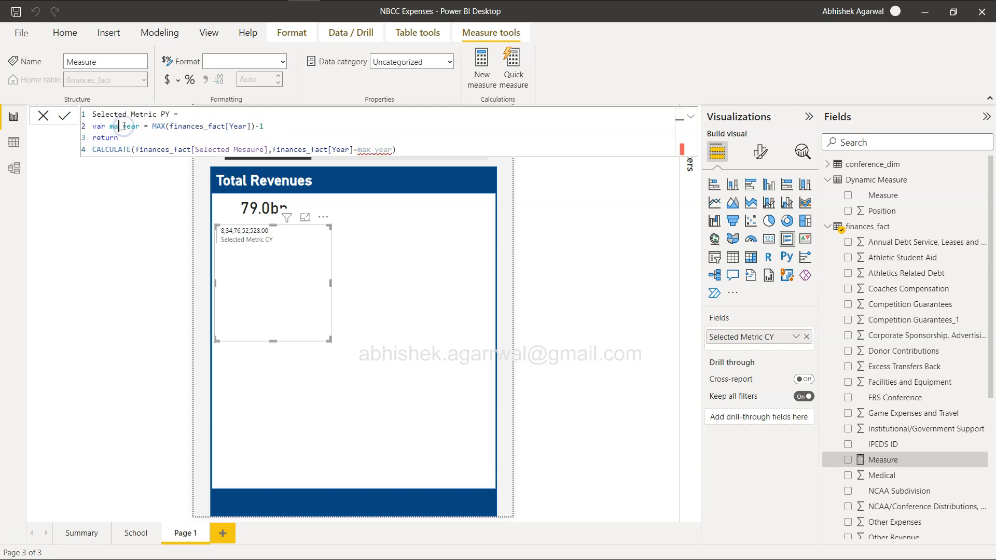
{"action": "type", "text": "prev"}
Step: Replace max_year with prev_year in the CALCULATE year filter and commit the Selected Metric PY measure
{"action": "double_click", "coordinate": [382, 149]}
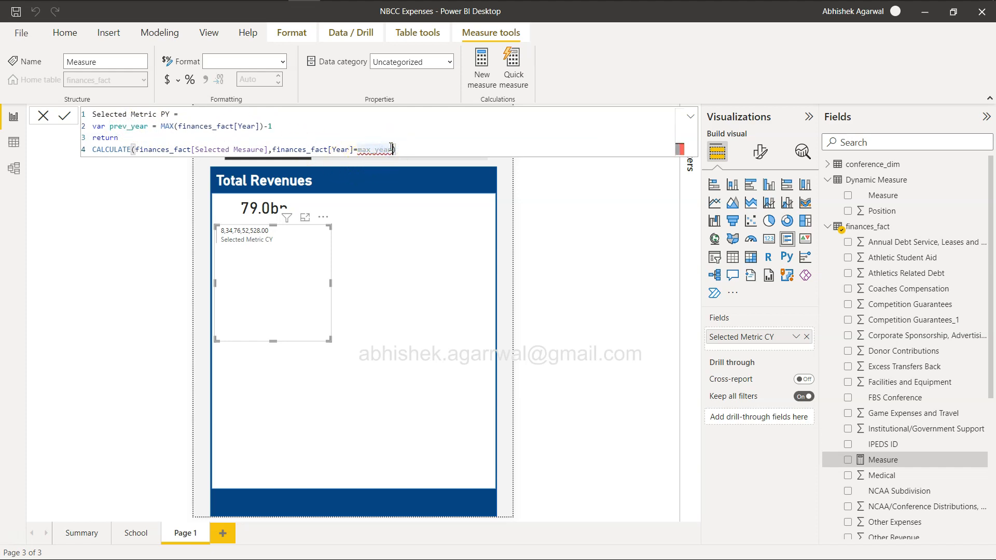
{"action": "key", "text": "BackSpace"}
{"action": "key", "text": "BackSpace"}
{"action": "key", "text": "BackSpace"}
{"action": "type", "text": "prev"}
{"action": "key", "text": "Down"}
{"action": "key", "text": "Down"}
{"action": "key", "text": "Down"}
{"action": "key", "text": "Down"}
{"action": "key", "text": "Down"}
{"action": "key", "text": "Up"}
{"action": "key", "text": "Tab"}
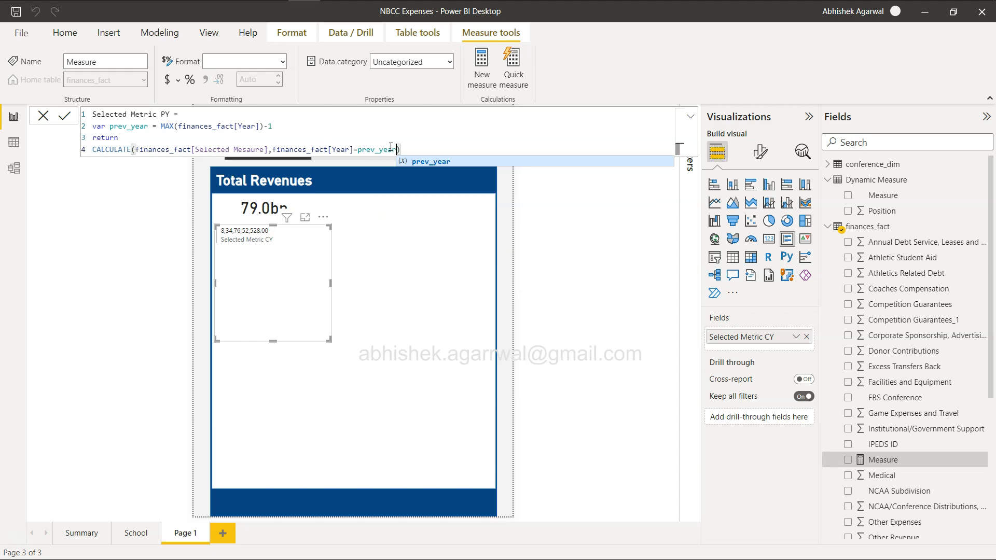
{"action": "left_click", "coordinate": [418, 149]}
{"action": "left_click", "coordinate": [90, 116]}
{"action": "left_click", "coordinate": [68, 115]}
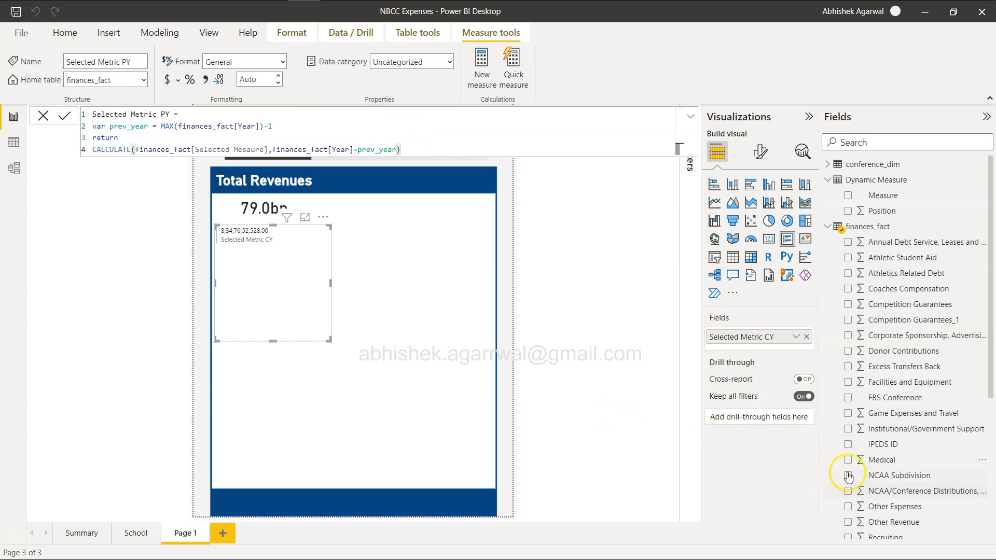
Step: Add Selected Metric PY below Selected Metric CY in the multi-row card, and narrow the card so both values stack vertically
{"action": "scroll", "coordinate": [905, 452], "scroll_direction": "down", "scroll_amount": 2}
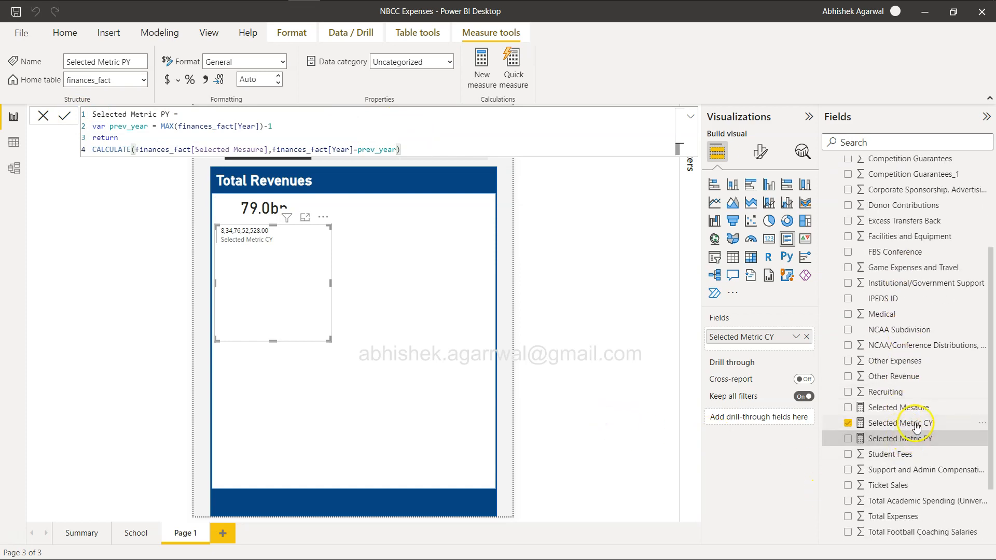
{"action": "left_click_drag", "start_coordinate": [905, 438], "coordinate": [742, 353]}
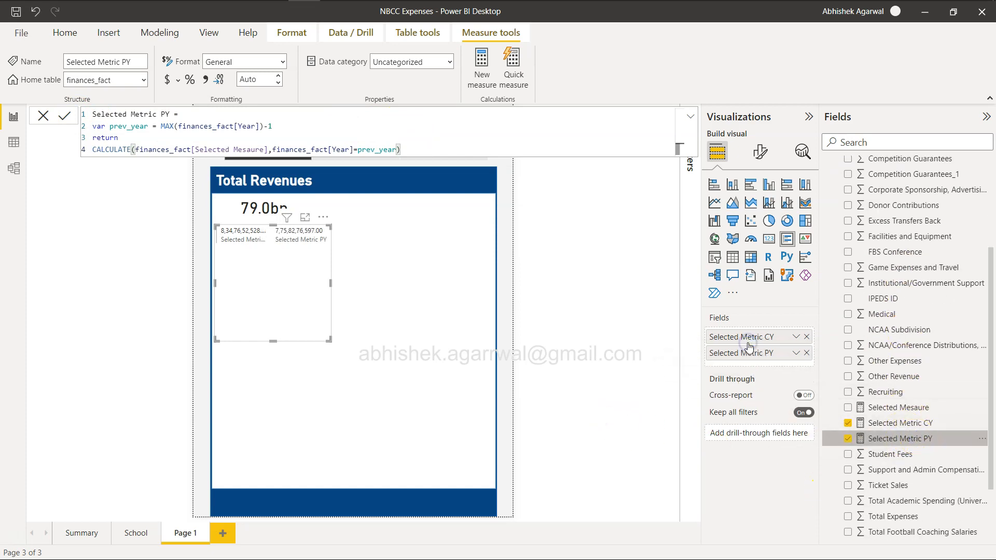
{"action": "left_click_drag", "start_coordinate": [330, 283], "coordinate": [293, 292]}
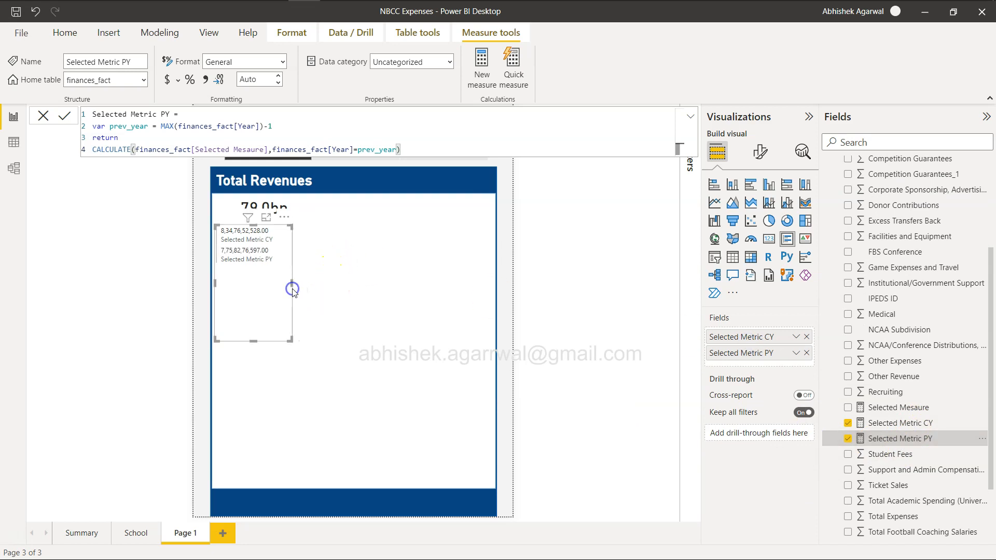
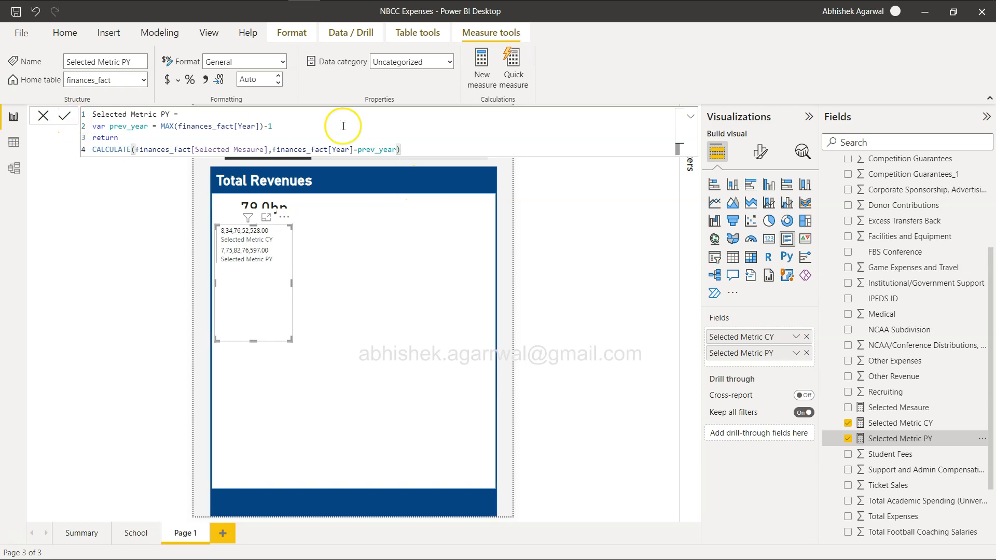
Step: Start a new measure named Selected Metric YoY in the finances_fact table and begin its formula with DIVIDE
{"action": "scroll", "coordinate": [949, 290], "scroll_direction": "up", "scroll_amount": 3}
{"action": "left_click", "coordinate": [887, 227]}
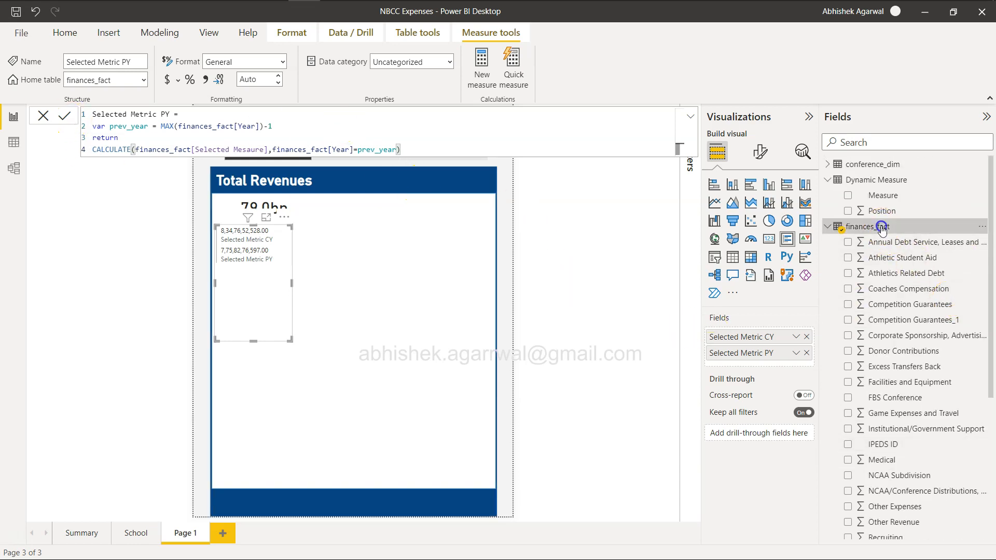
{"action": "left_click", "coordinate": [270, 65]}
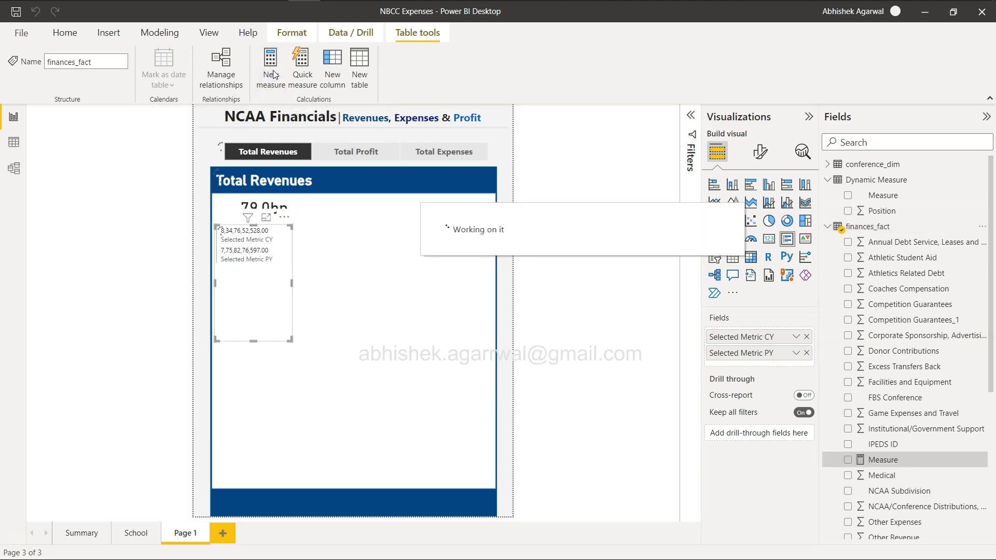
{"action": "type", "text": "Selected Metric YoY ="}
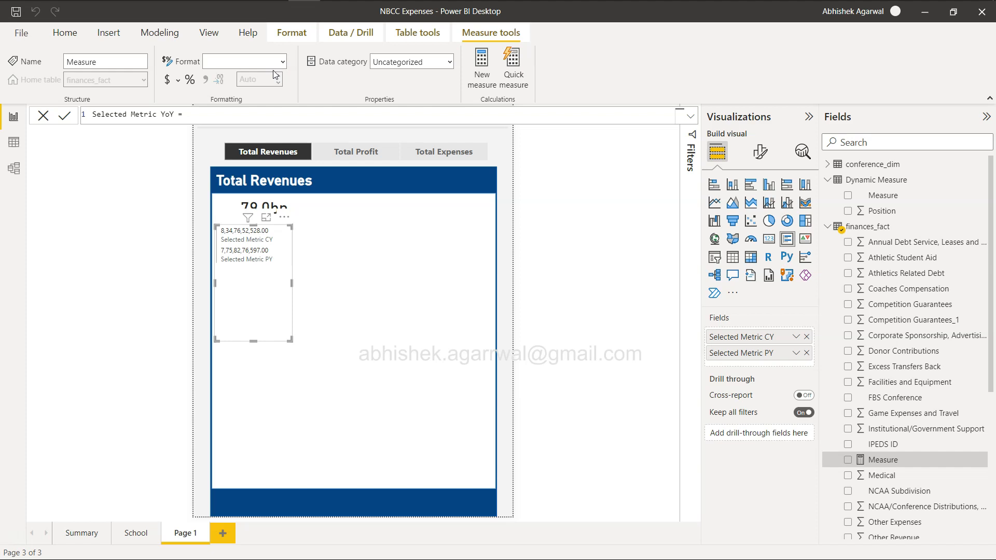
{"action": "type", "text": "DIVIDE("}
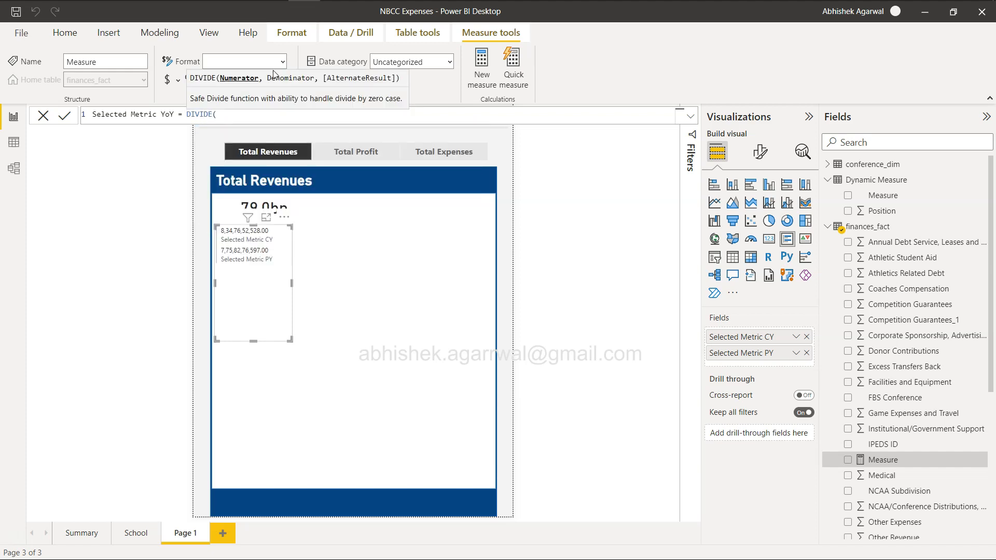
Step: Enter finances_fact[Selected Metric CY]-finances_fact[Selected Metric PY] as the DIVIDE numerator
{"action": "type", "text": "selec"}
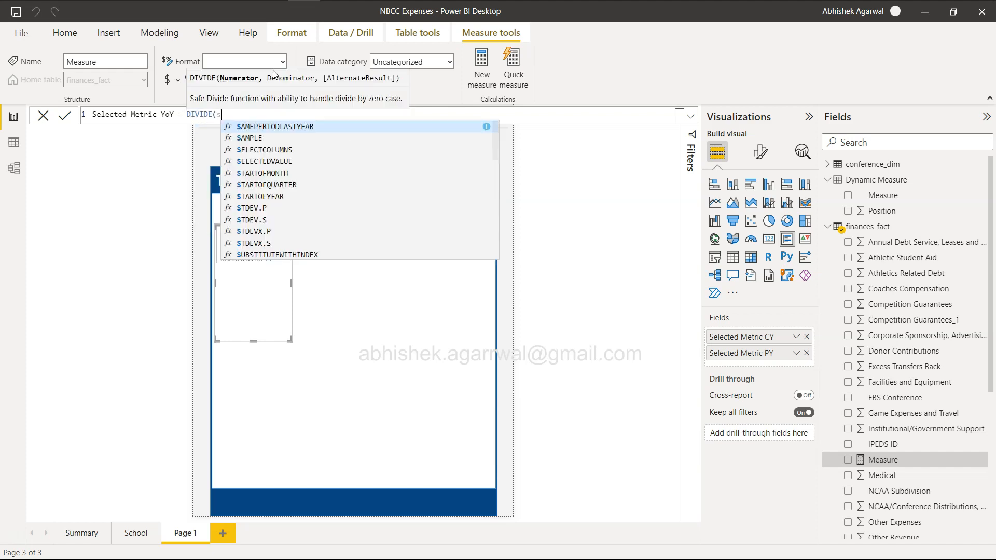
{"action": "key", "text": "Down"}
{"action": "key", "text": "Down"}
{"action": "key", "text": "Down"}
{"action": "key", "text": "Down"}
{"action": "key", "text": "Down"}
{"action": "key", "text": "Down"}
{"action": "key", "text": "Down"}
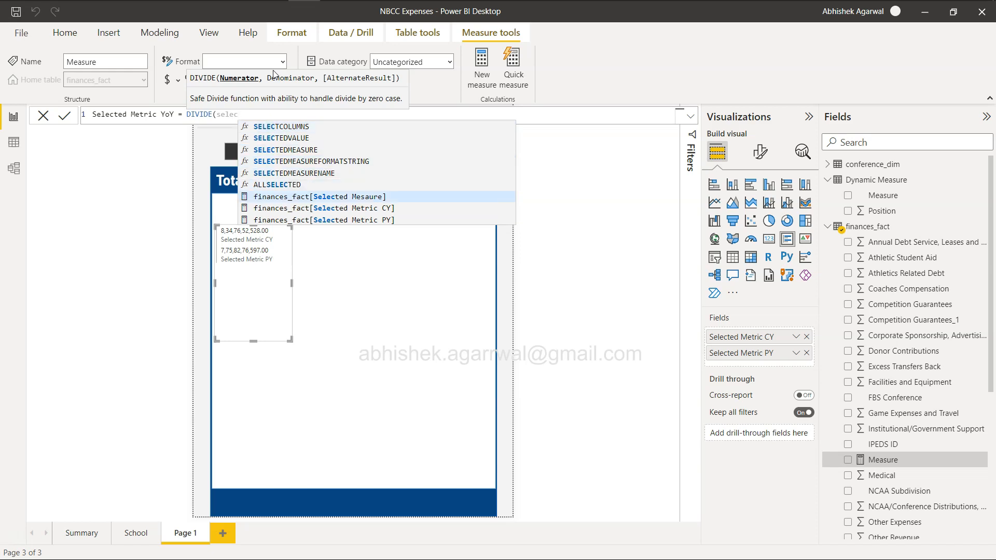
{"action": "key", "text": "Tab"}
{"action": "type", "text": "-"}
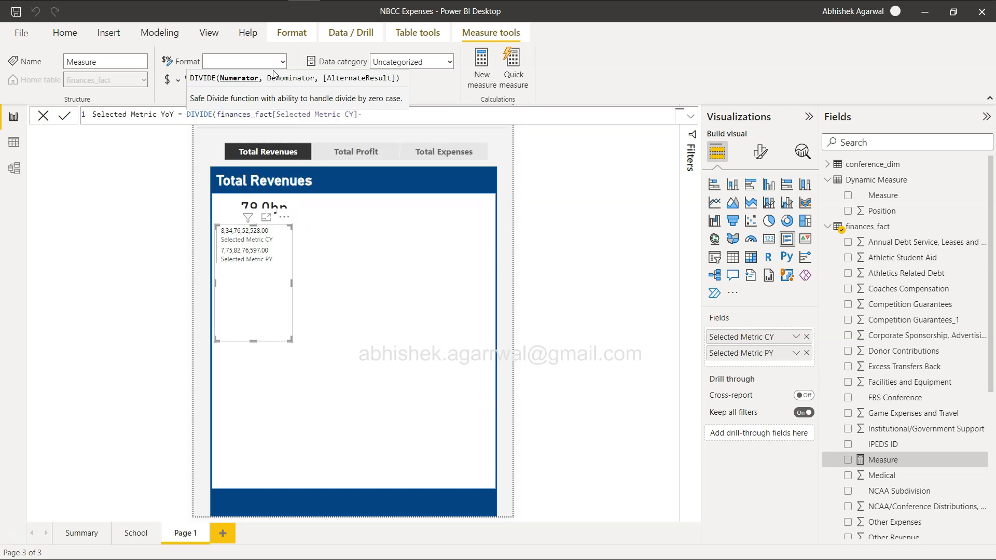
{"action": "type", "text": "select"}
{"action": "key", "text": "Down"}
{"action": "key", "text": "Down"}
{"action": "key", "text": "Down"}
{"action": "key", "text": "Down"}
{"action": "key", "text": "Down"}
{"action": "key", "text": "Down"}
{"action": "key", "text": "Down"}
{"action": "key", "text": "Down"}
{"action": "key", "text": "Tab"}
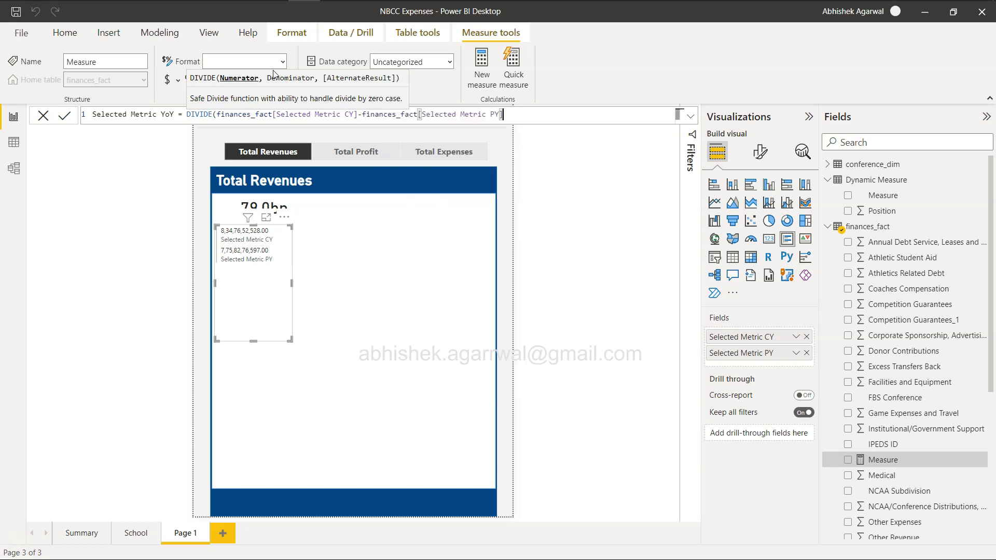
Step: End the numerator with a comma, leaving the CY minus PY subtraction without its own enclosing parentheses
{"action": "left_click", "coordinate": [217, 116]}
{"action": "type", "text": "("}
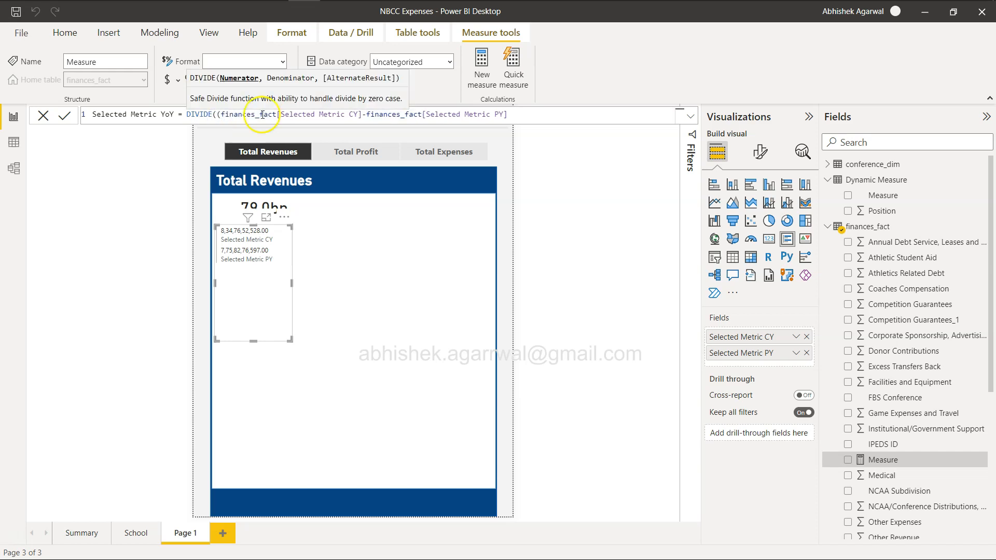
{"action": "left_click", "coordinate": [521, 113]}
{"action": "type", "text": ")/"}
{"action": "key", "text": "BackSpace"}
{"action": "type", "text": ","}
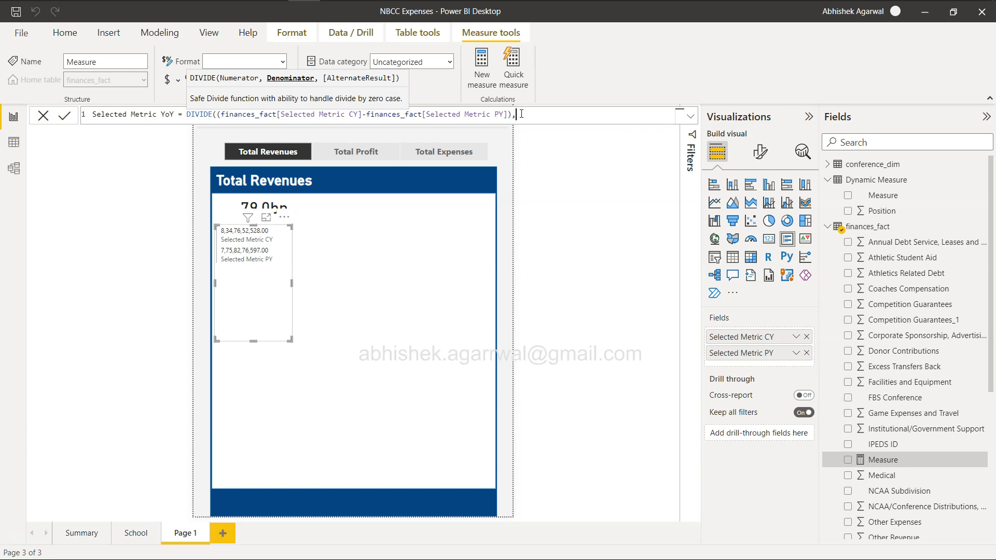
{"action": "key", "text": "BackSpace"}
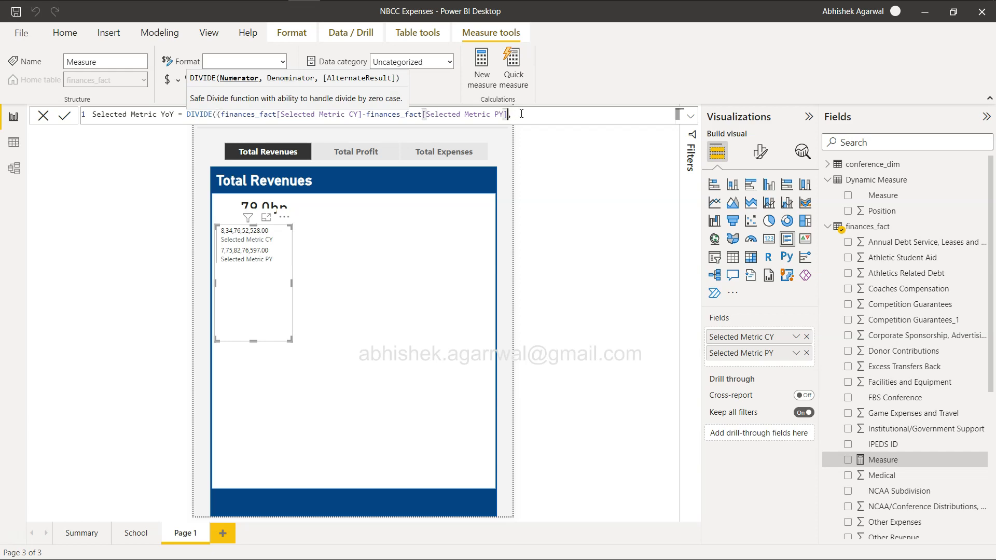
{"action": "left_click", "coordinate": [223, 115]}
{"action": "key", "text": "BackSpace"}
Step: Use [Selected Metric PY] as the denominator, close the DIVIDE function, and commit the Selected Metric YoY measure
{"action": "left_click", "coordinate": [543, 114]}
{"action": "type", "text": "py"}
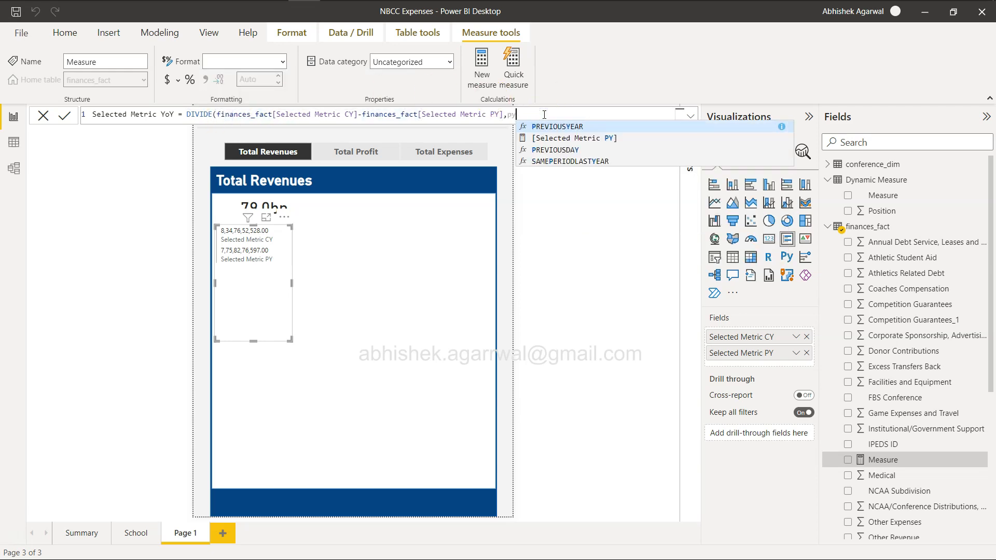
{"action": "key", "text": "Down"}
{"action": "key", "text": "Tab"}
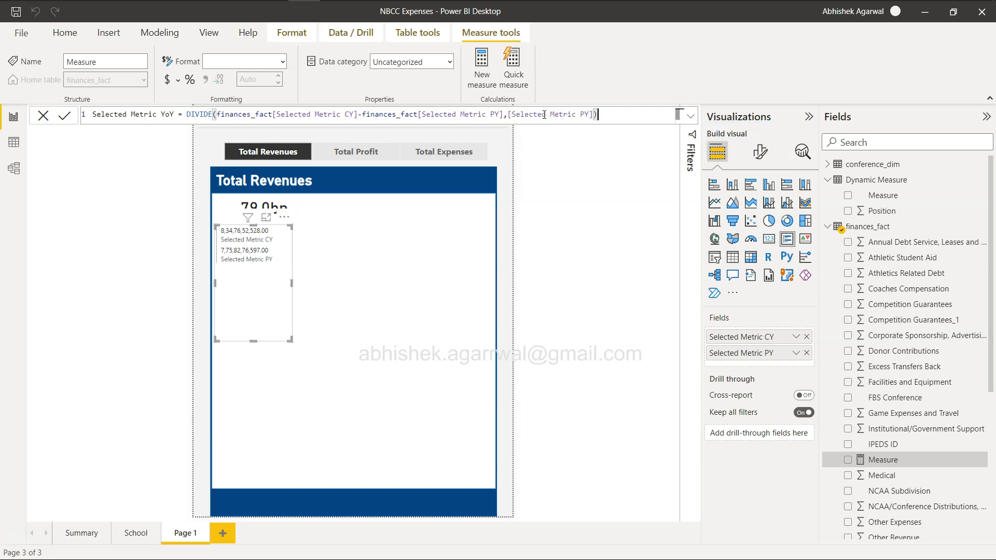
{"action": "left_click", "coordinate": [65, 115]}
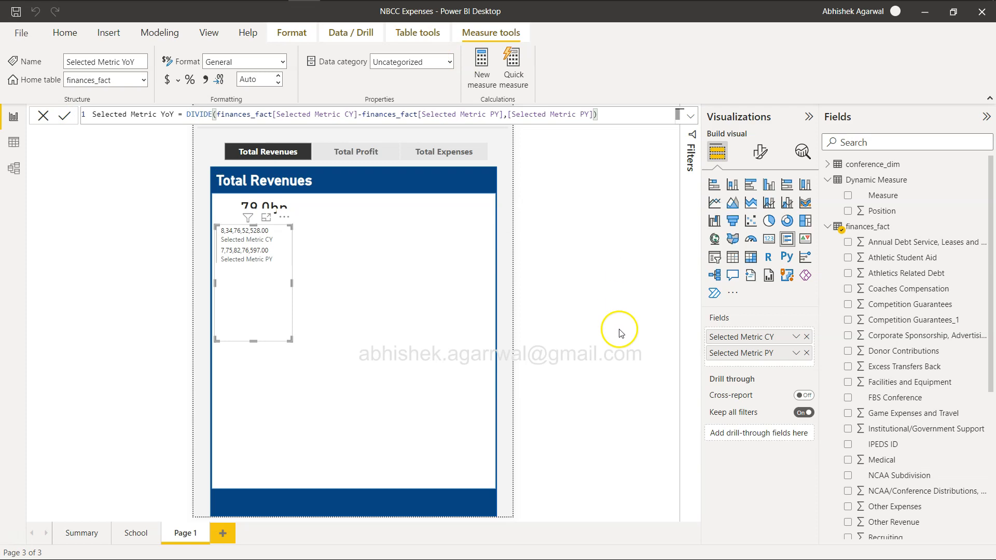
Step: Format Selected Metric YoY as a percentage and add it below Selected Metric PY in the multi-row card
{"action": "scroll", "coordinate": [931, 383], "scroll_direction": "down", "scroll_amount": 3}
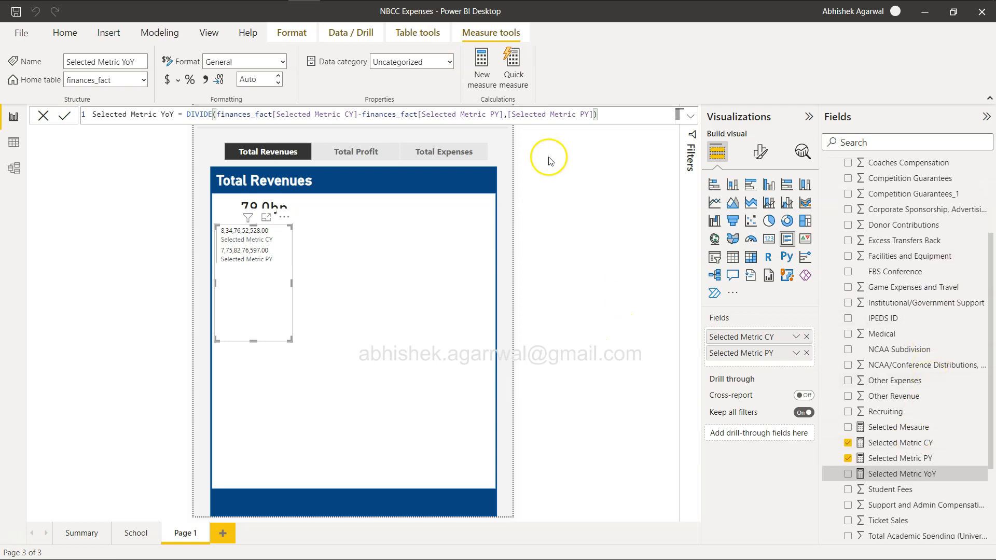
{"action": "left_click", "coordinate": [191, 81]}
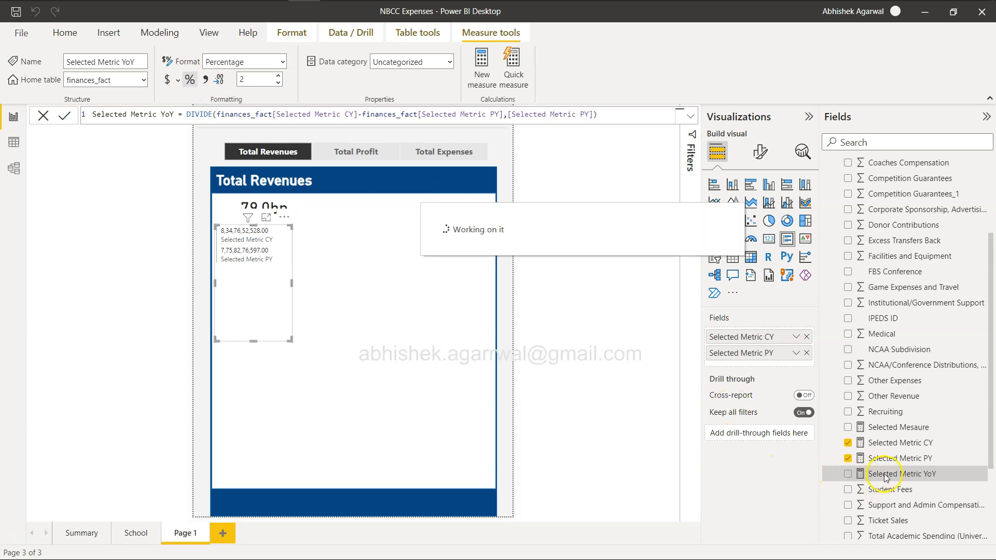
{"action": "left_click_drag", "start_coordinate": [892, 473], "coordinate": [775, 368]}
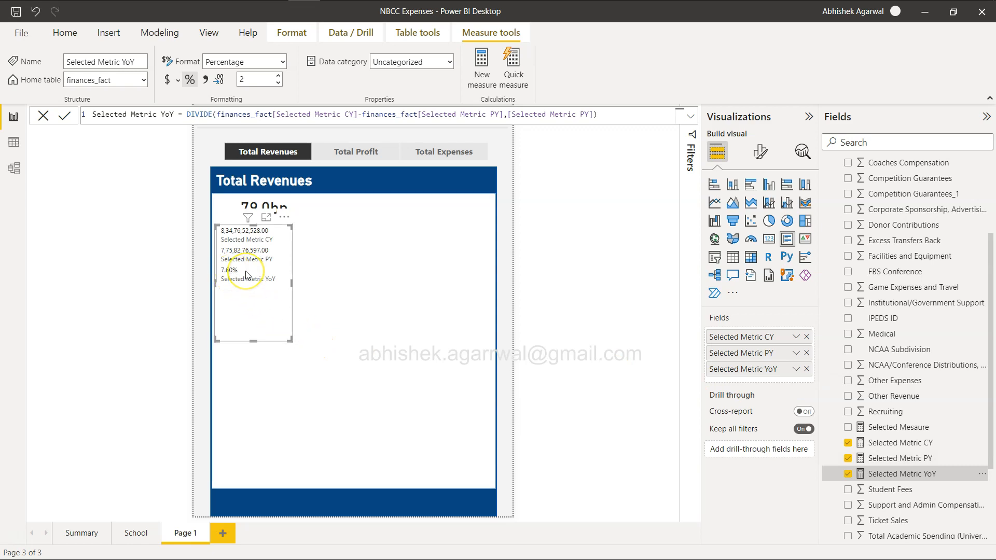
Step: Switch to the browser's reference report, select Total Revenues, and compare its CY, PY and YoY values with the card
{"action": "key", "text": "alt+Tab"}
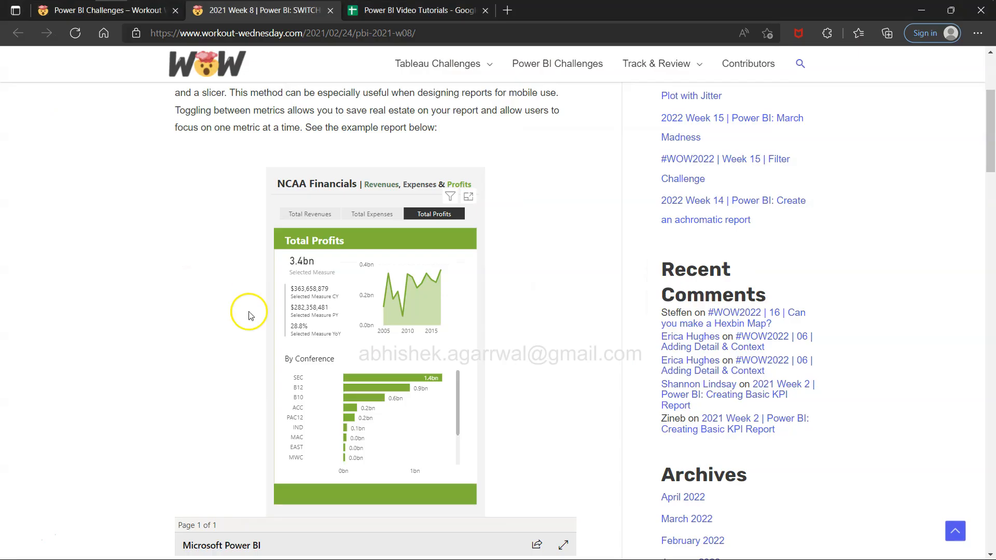
{"action": "left_click", "coordinate": [315, 215]}
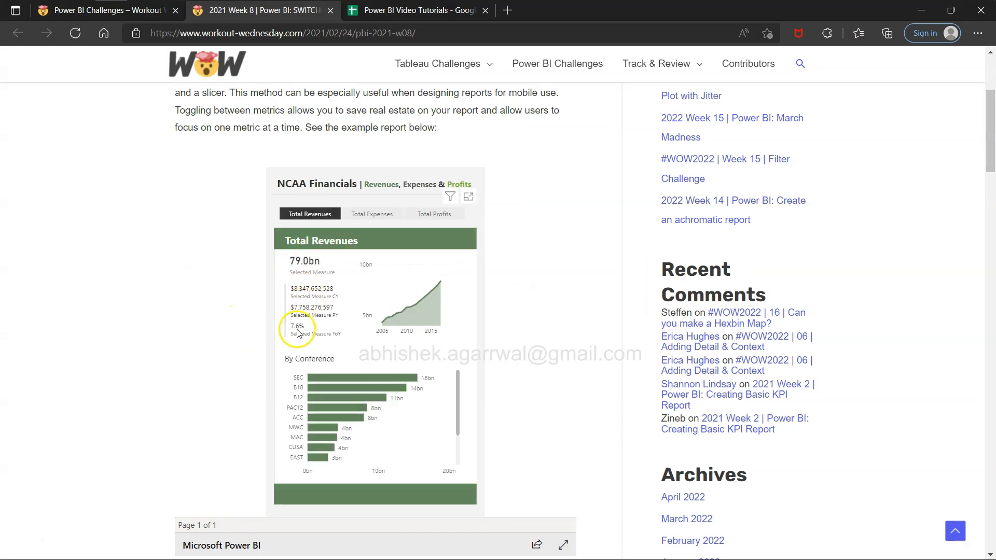
{"action": "key", "text": "alt+Tab"}
{"action": "key", "text": "alt+Tab"}
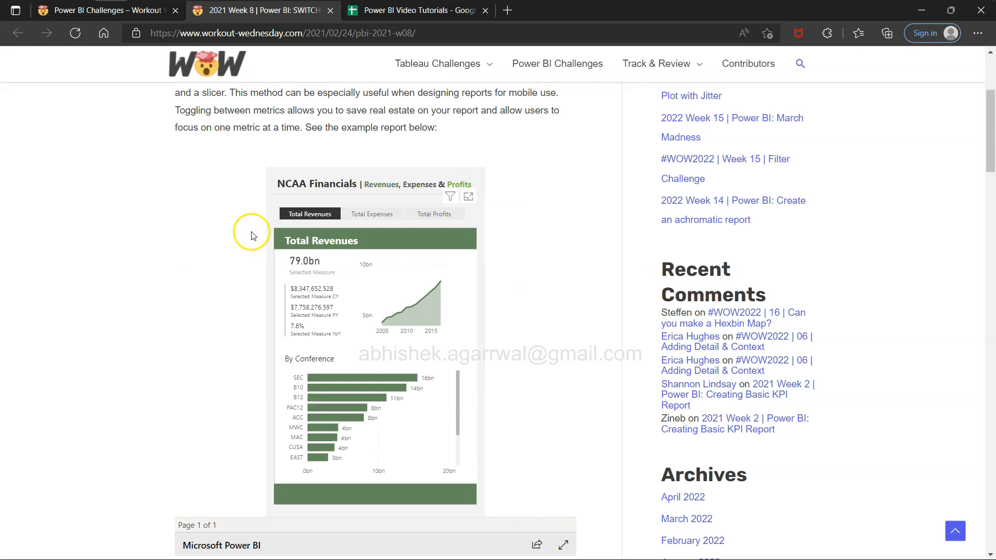
{"action": "key", "text": "alt+Tab"}
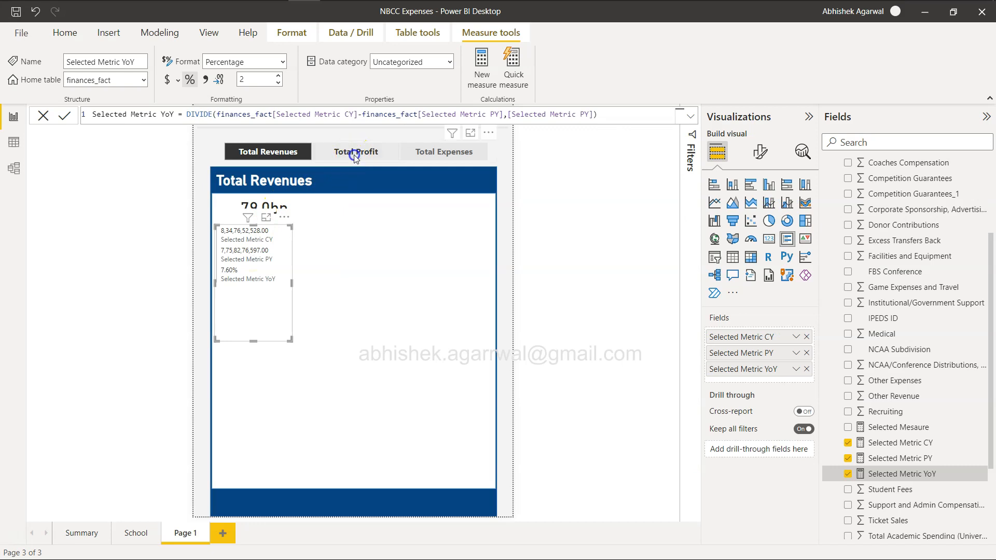
Step: Cycle the slicer through Total Profit, Total Expenses and Total Revenues, and compare the card with the browser's reference report
{"action": "left_click", "coordinate": [354, 156]}
{"action": "left_click", "coordinate": [430, 154]}
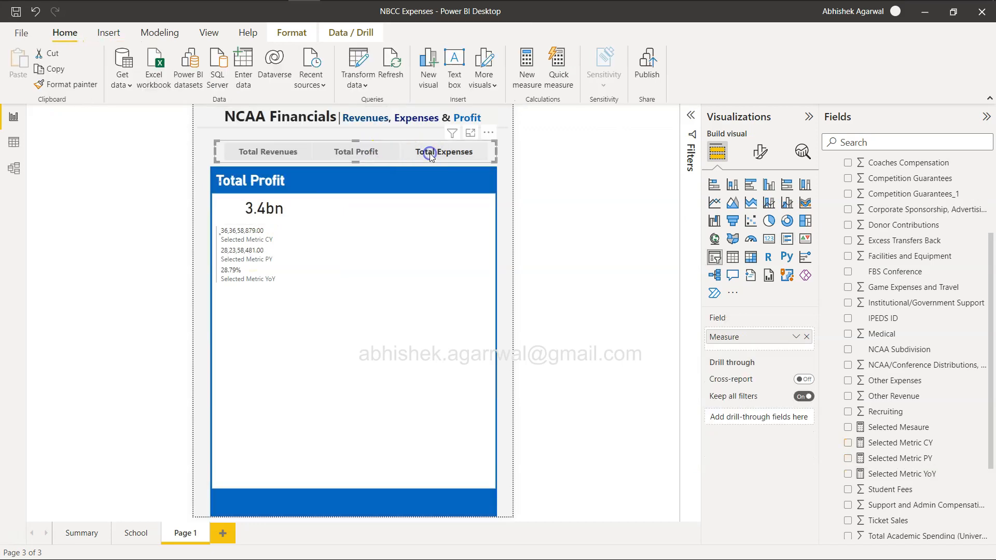
{"action": "left_click", "coordinate": [287, 153]}
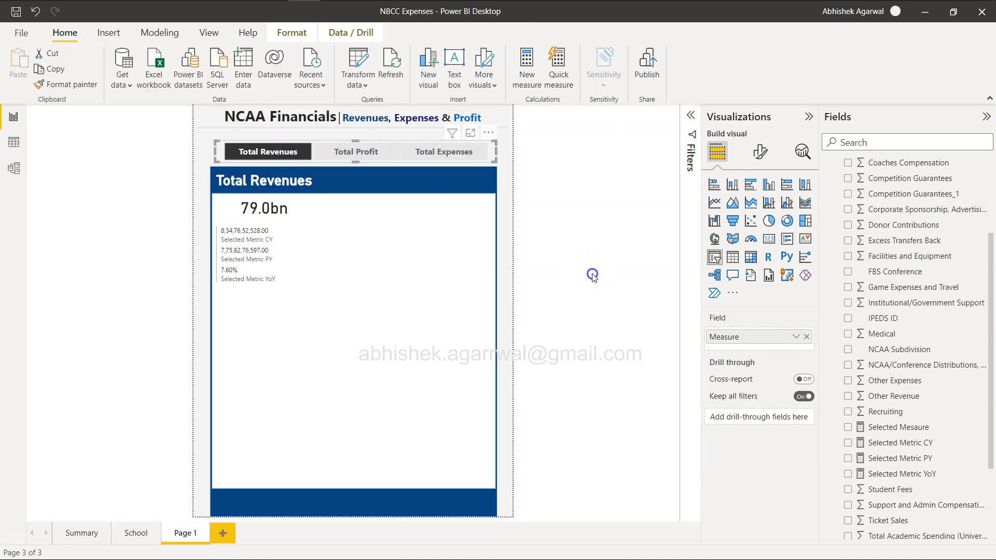
{"action": "key", "text": "alt+Tab"}
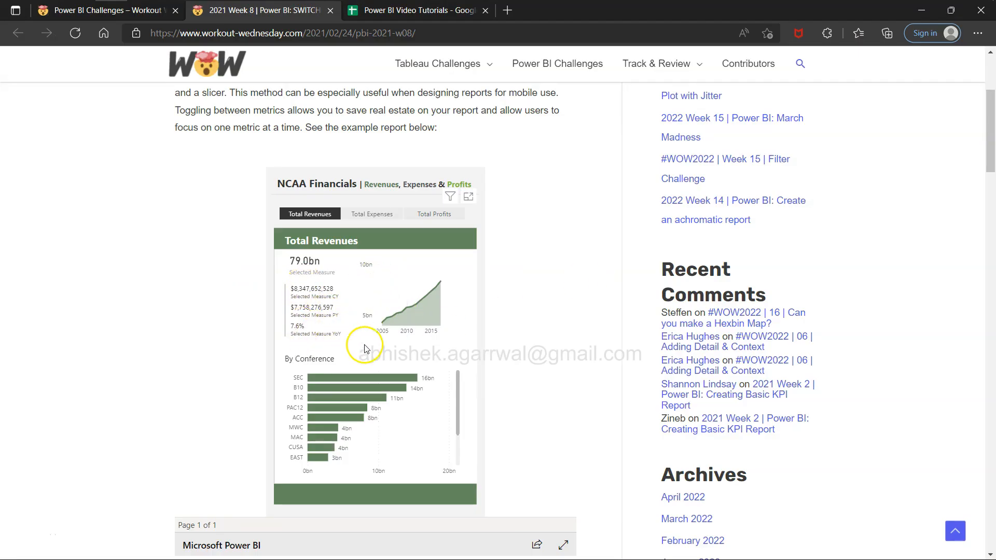
{"action": "key", "text": "alt+Tab"}
{"action": "key", "text": "alt+Tab"}
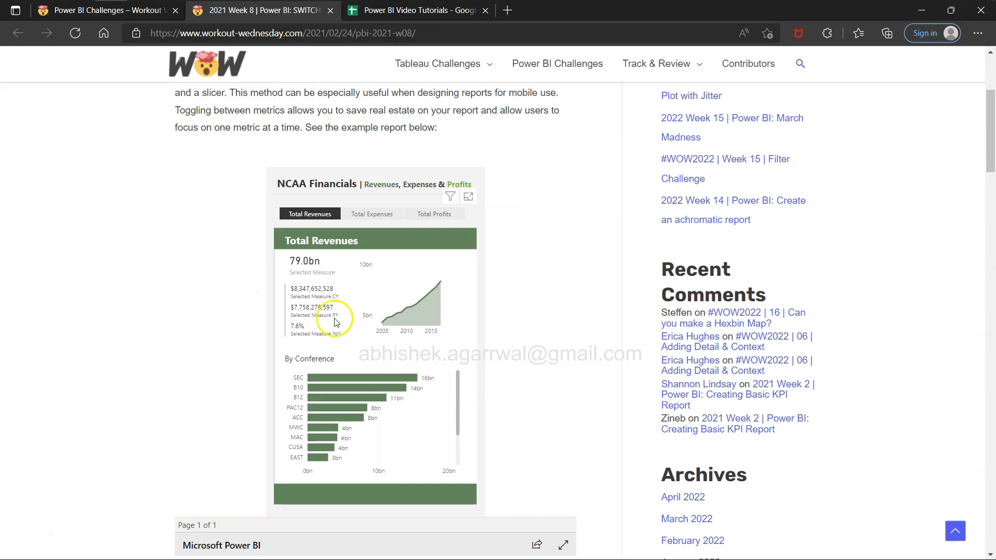
Step: Set the multi-row card's callout value font size to 14 in Power BI Desktop
{"action": "key", "text": "alt+Tab"}
{"action": "left_click", "coordinate": [280, 260]}
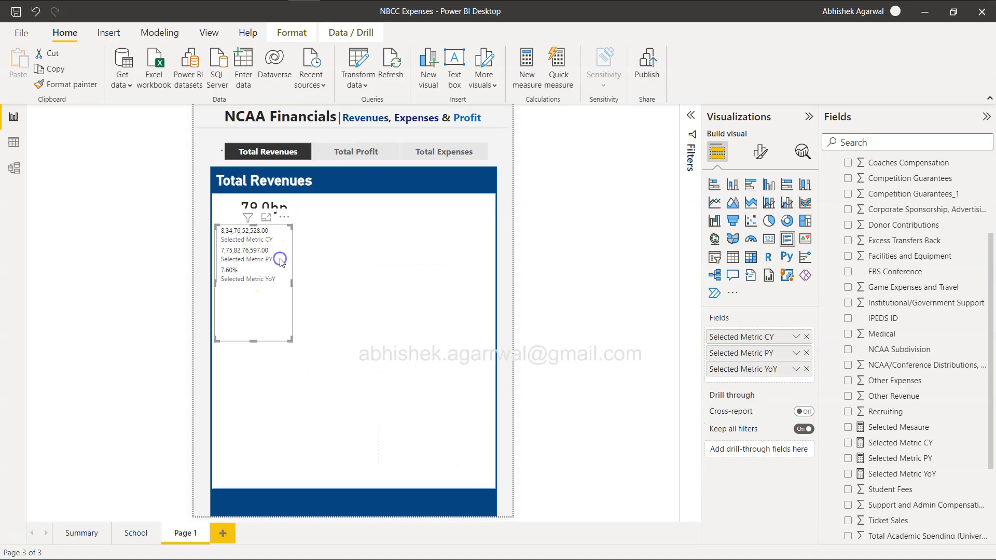
{"action": "left_click", "coordinate": [759, 152]}
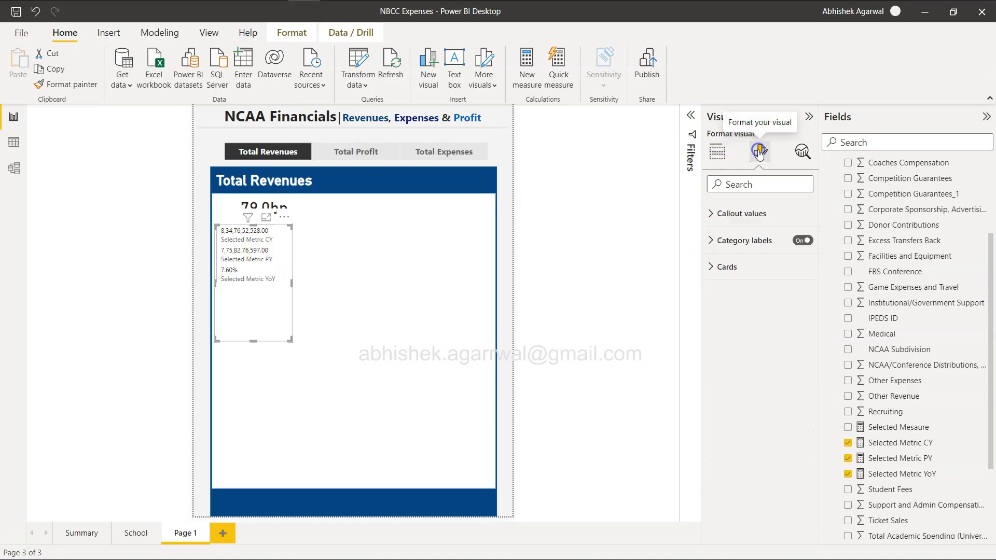
{"action": "left_click", "coordinate": [710, 240]}
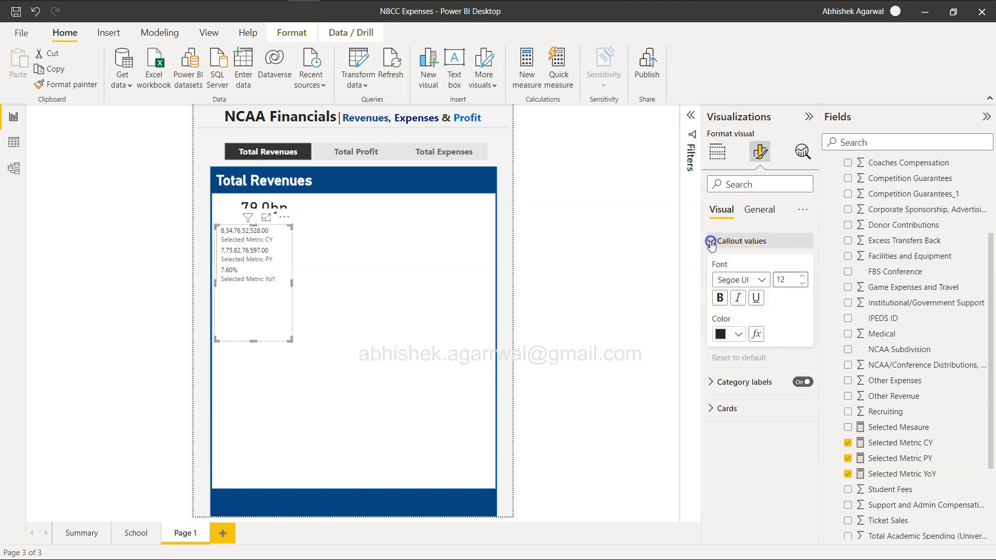
{"action": "left_click", "coordinate": [801, 277]}
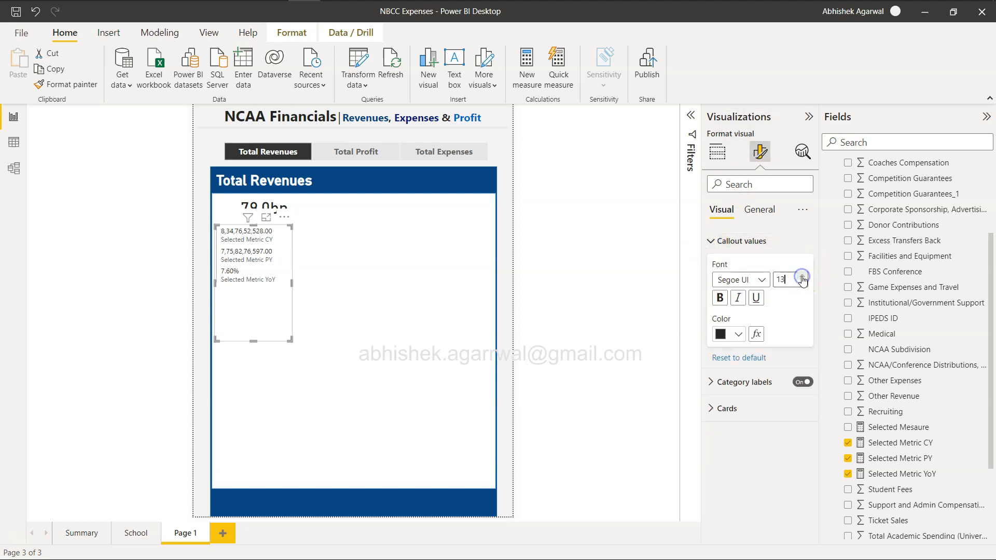
{"action": "left_click", "coordinate": [802, 276]}
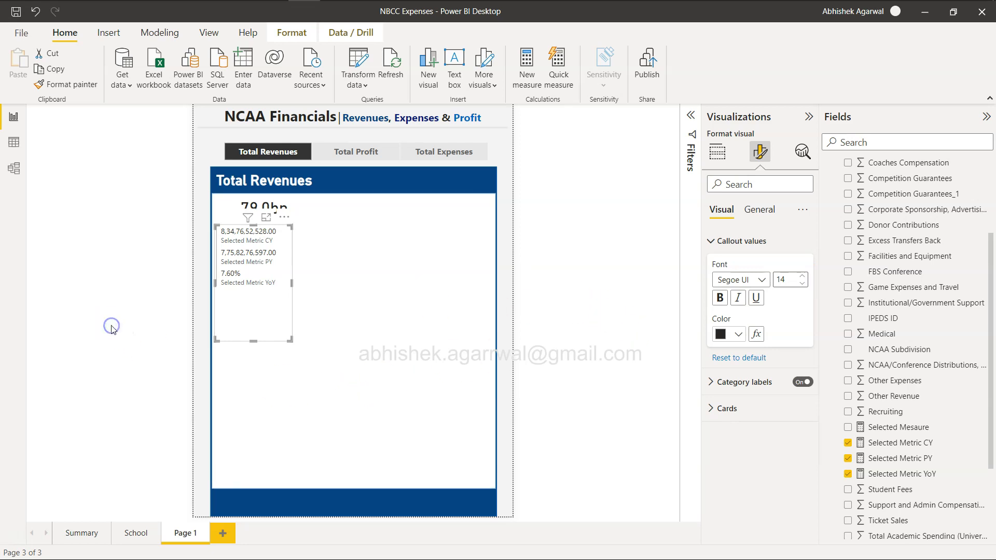
Step: Shift the multi-row card slightly right so it sits beneath the headline total, and deselect everything on the page
{"action": "key", "text": "alt+Tab"}
{"action": "key", "text": "alt+Tab"}
{"action": "left_click", "coordinate": [267, 308]}
{"action": "left_click_drag", "start_coordinate": [267, 308], "coordinate": [278, 309]}
{"action": "left_click", "coordinate": [108, 343]}
{"action": "left_click", "coordinate": [341, 391]}
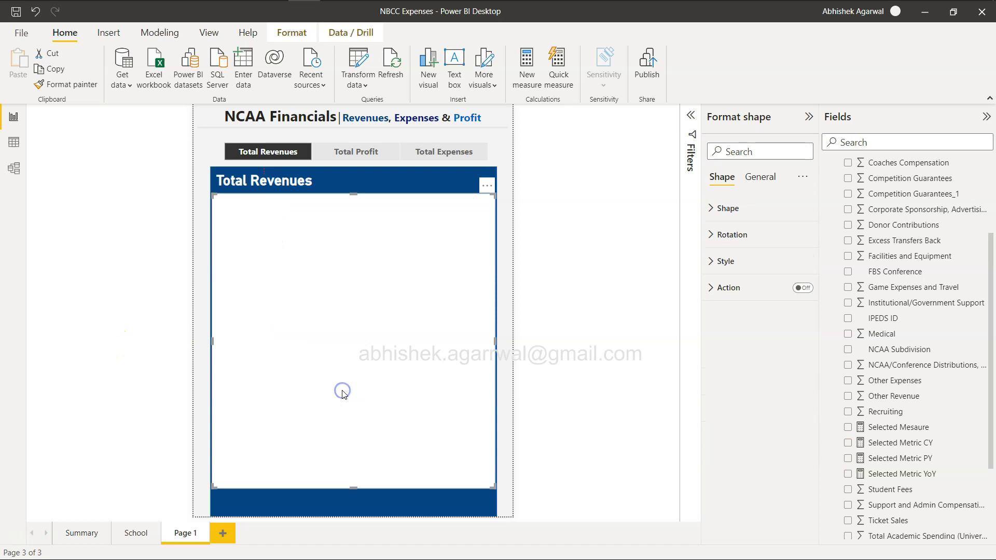
{"action": "left_click", "coordinate": [504, 200]}
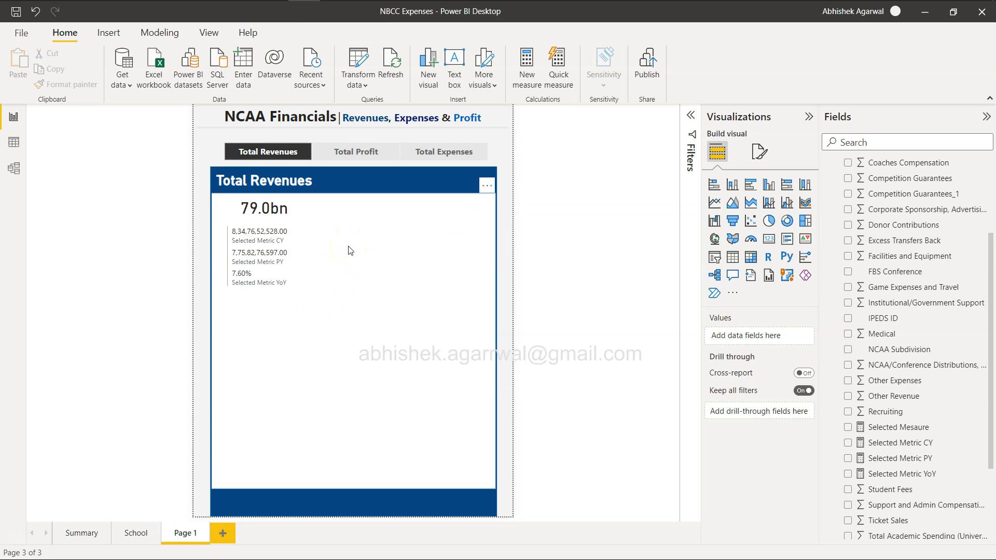
Step: Check the charts in the browser's reference report, and look through the finances_fact fields in Power BI Desktop
{"action": "key", "text": "alt+Tab"}
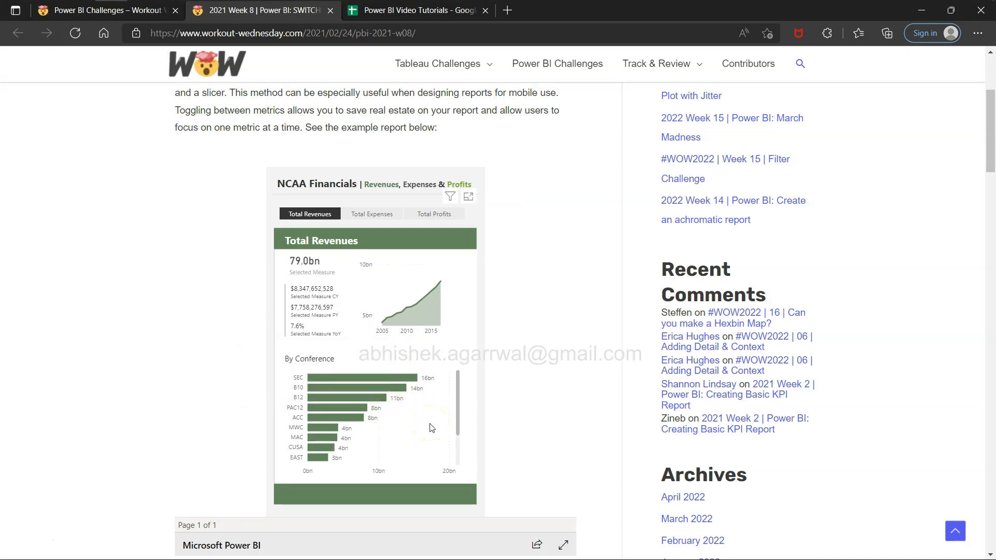
{"action": "key", "text": "alt+Tab"}
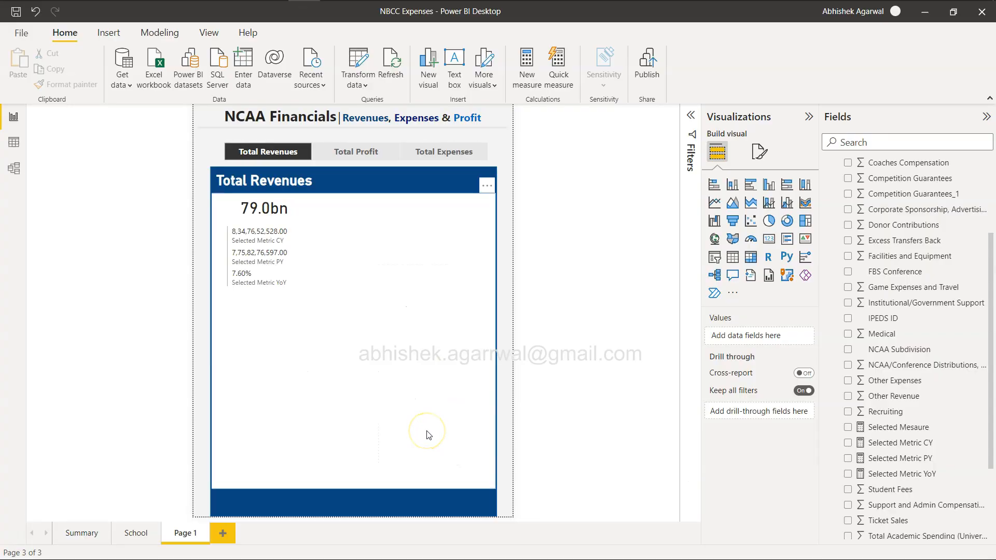
{"action": "scroll", "coordinate": [890, 304], "scroll_direction": "up", "scroll_amount": 3}
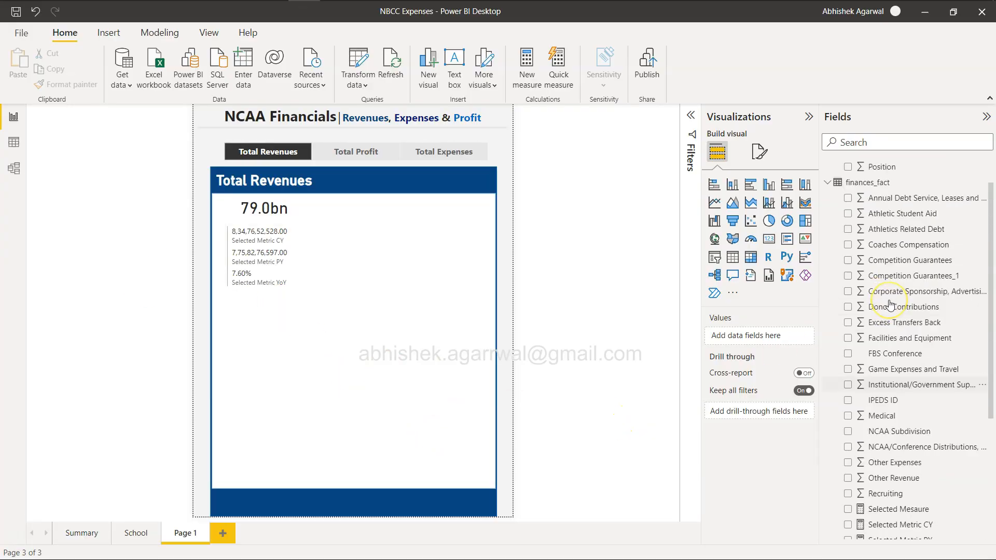
Step: Add a clustered bar chart and place it in the lower part of the bordered panel, stretched down to just above the footer band
{"action": "scroll", "coordinate": [890, 305], "scroll_direction": "up", "scroll_amount": 2}
{"action": "scroll", "coordinate": [890, 305], "scroll_direction": "down", "scroll_amount": 3}
{"action": "scroll", "coordinate": [890, 304], "scroll_direction": "up", "scroll_amount": 4}
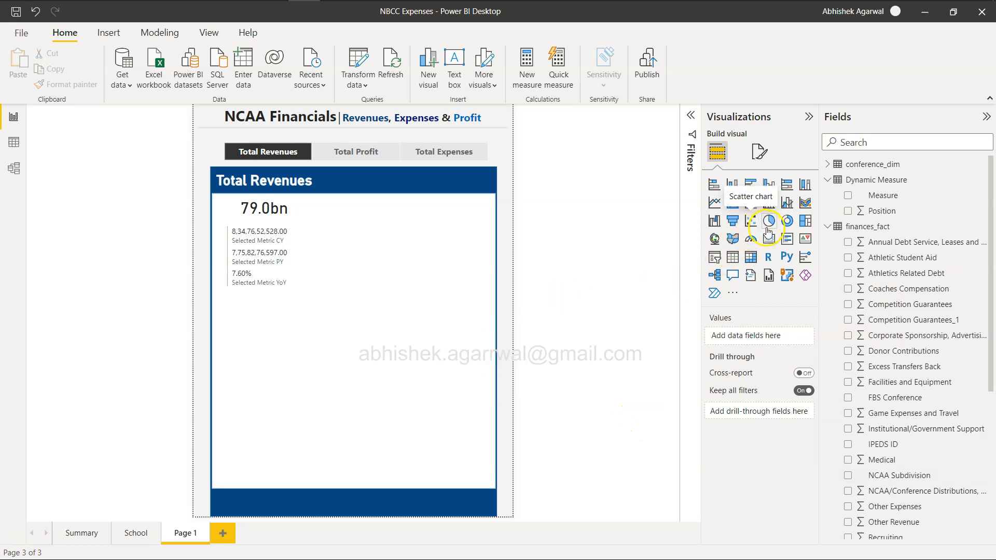
{"action": "left_click", "coordinate": [751, 187]}
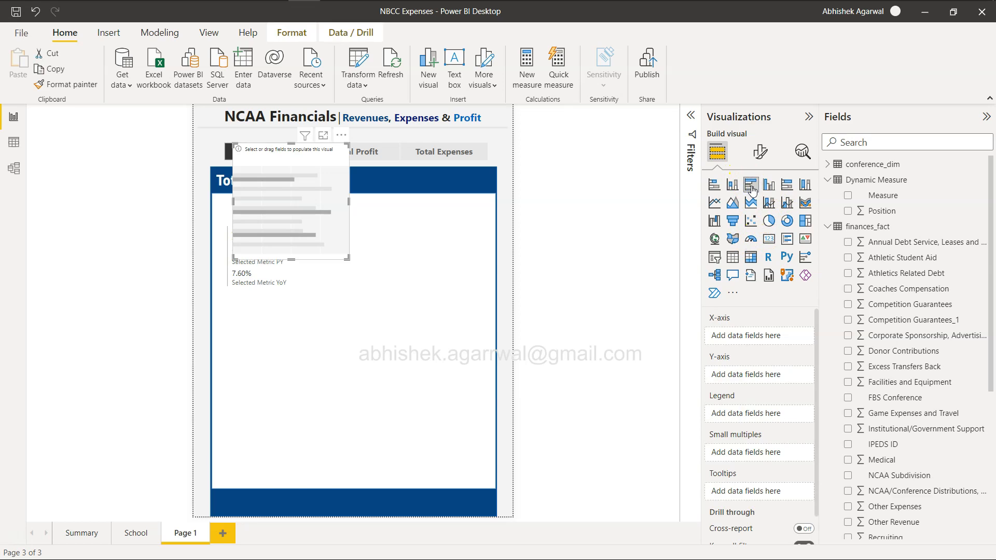
{"action": "left_click_drag", "start_coordinate": [311, 204], "coordinate": [303, 374]}
{"action": "left_click_drag", "start_coordinate": [283, 429], "coordinate": [289, 484]}
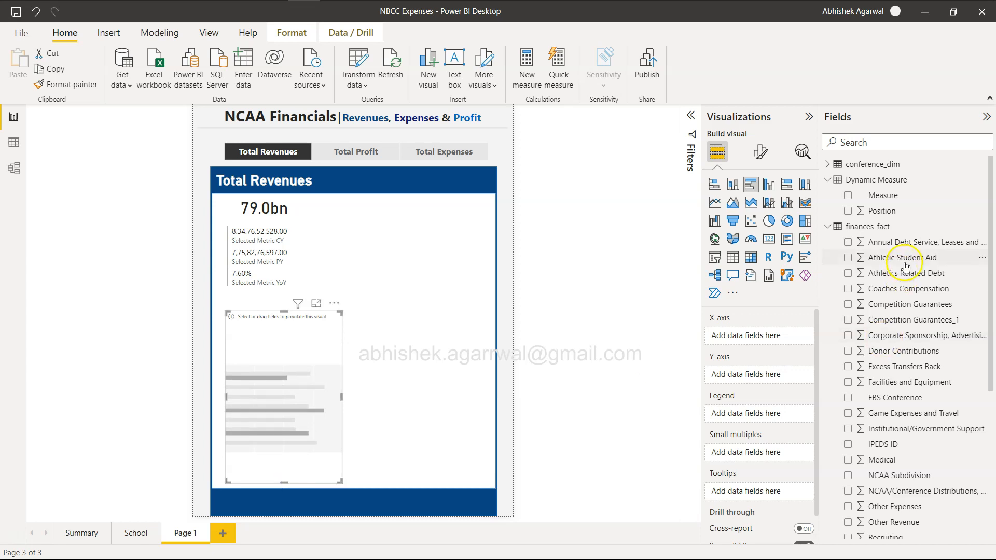
Step: Plot Selected Mesaure by Conference Abb in the bar chart, and widen the chart to nearly fill the panel's width
{"action": "left_click", "coordinate": [826, 166]}
{"action": "left_click_drag", "start_coordinate": [885, 180], "coordinate": [757, 373]}
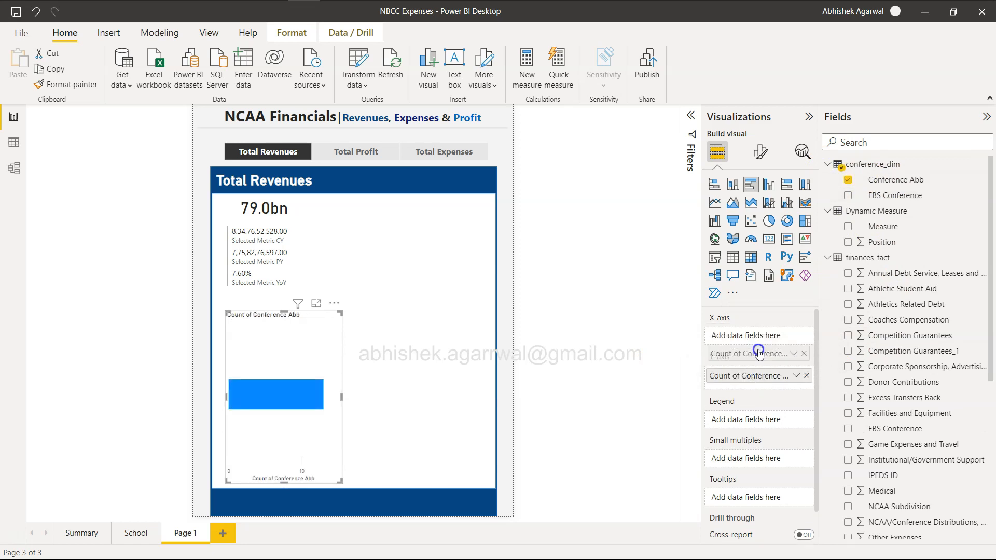
{"action": "scroll", "coordinate": [892, 405], "scroll_direction": "down", "scroll_amount": 5}
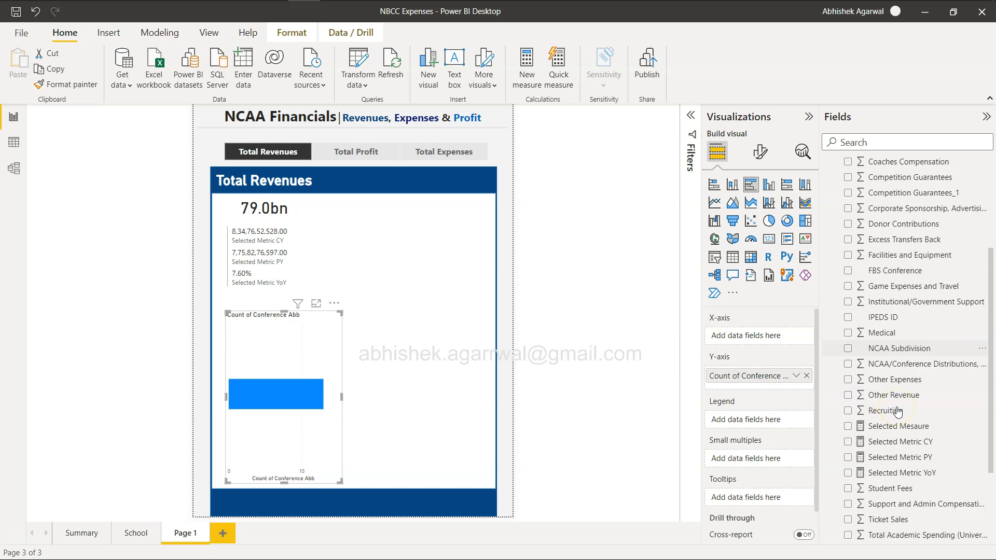
{"action": "left_click_drag", "start_coordinate": [901, 378], "coordinate": [750, 341]}
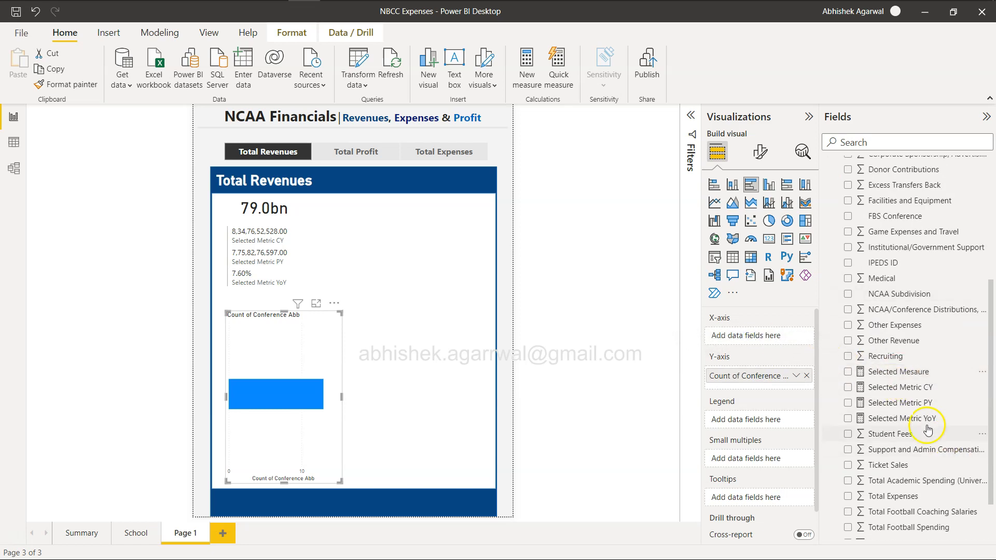
{"action": "left_click_drag", "start_coordinate": [719, 384], "coordinate": [735, 343]}
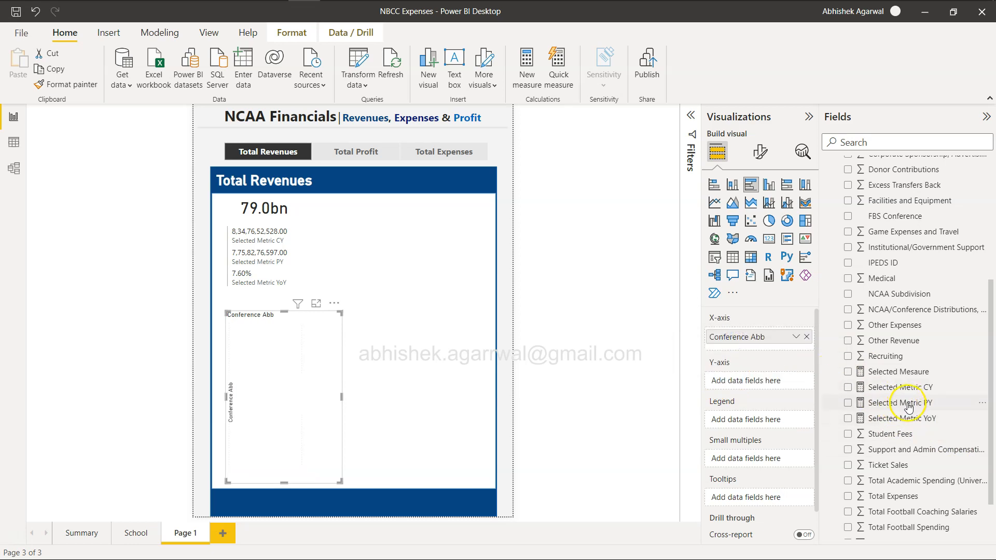
{"action": "left_click_drag", "start_coordinate": [911, 373], "coordinate": [755, 381]}
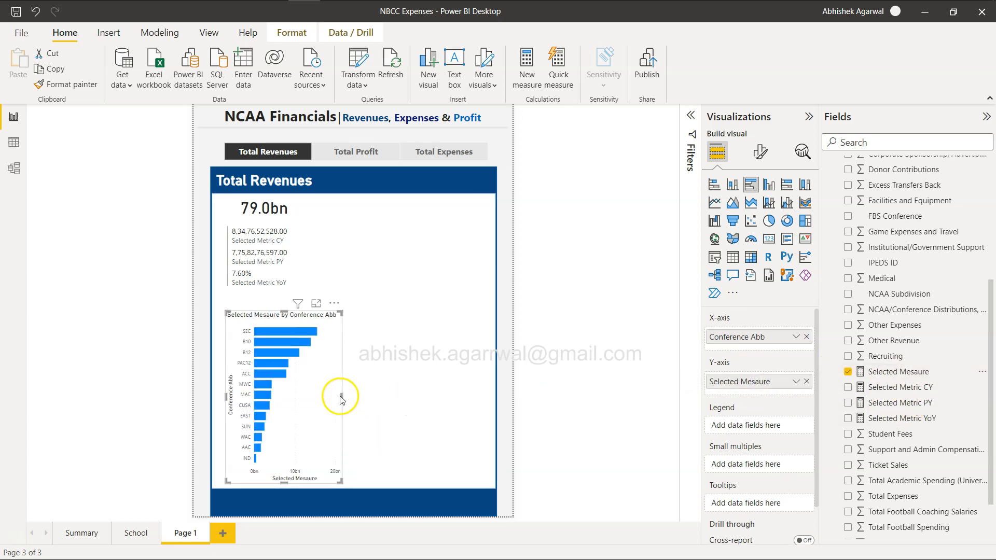
{"action": "left_click_drag", "start_coordinate": [341, 396], "coordinate": [487, 424]}
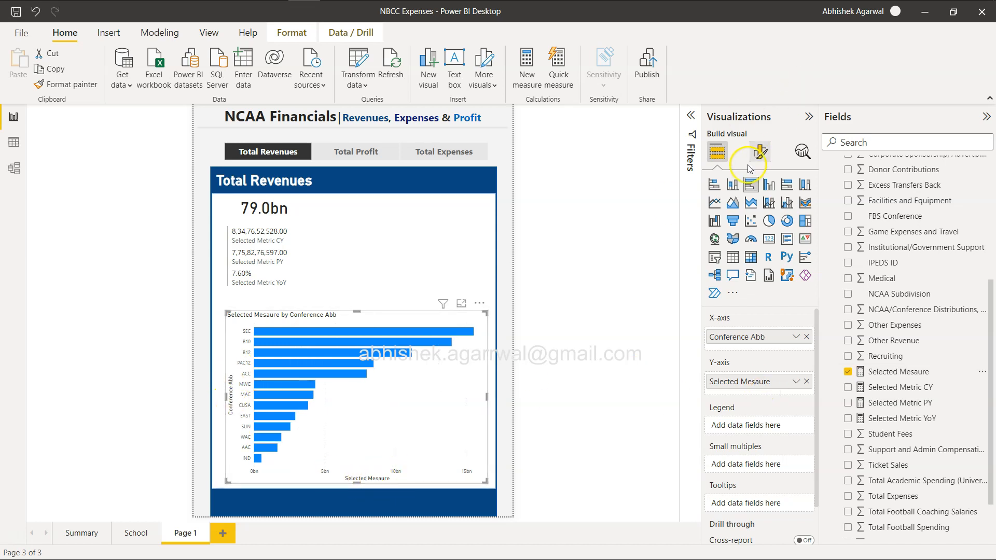
Step: Turn off the Y-axis and X-axis titles of the bar chart
{"action": "left_click", "coordinate": [759, 153]}
{"action": "left_click", "coordinate": [712, 242]}
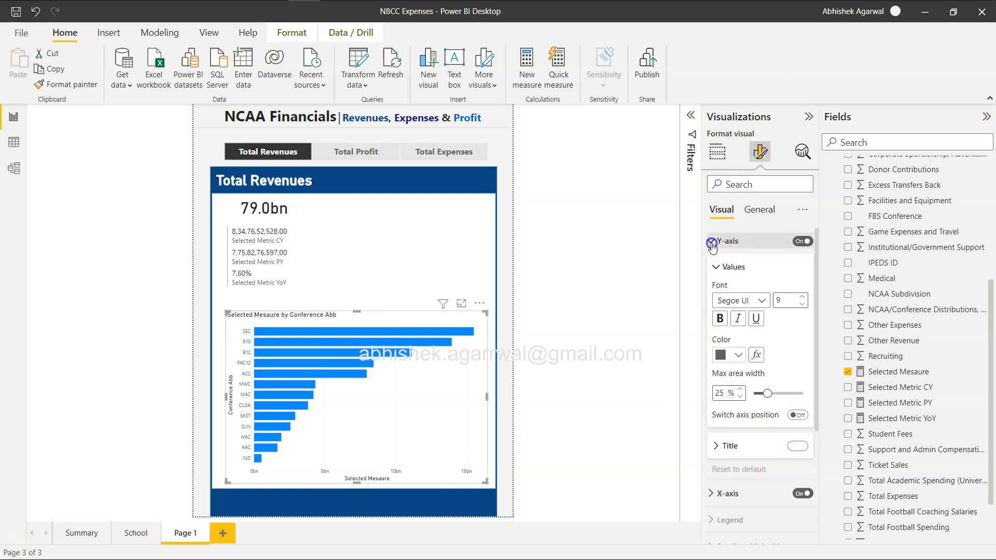
{"action": "left_click", "coordinate": [797, 448]}
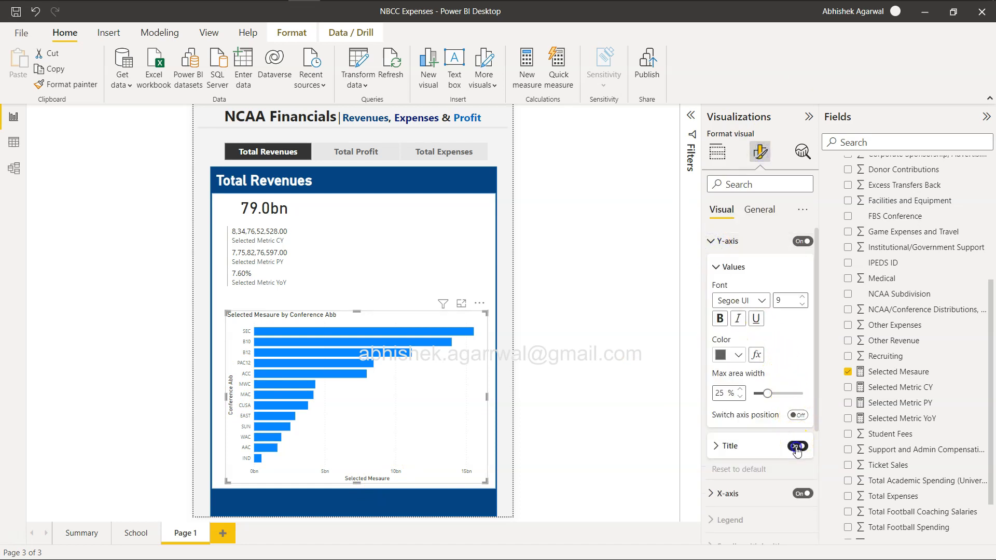
{"action": "left_click", "coordinate": [710, 241]}
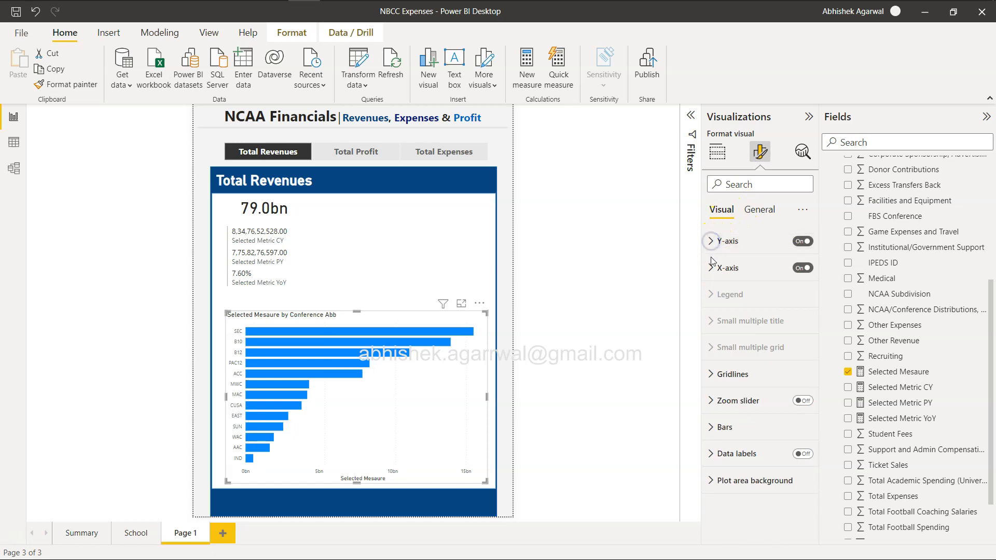
{"action": "left_click", "coordinate": [711, 267]}
{"action": "left_click", "coordinate": [797, 460]}
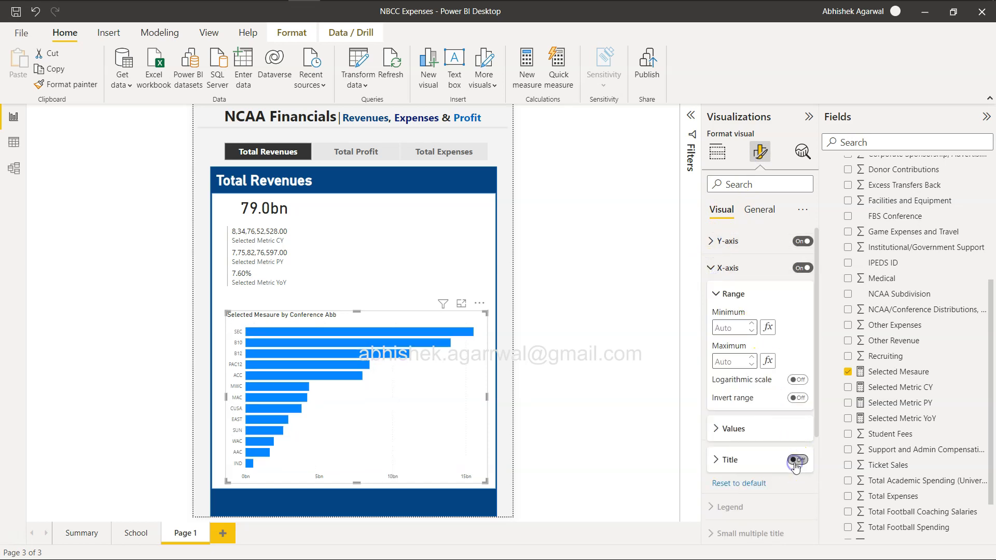
{"action": "left_click", "coordinate": [712, 268]}
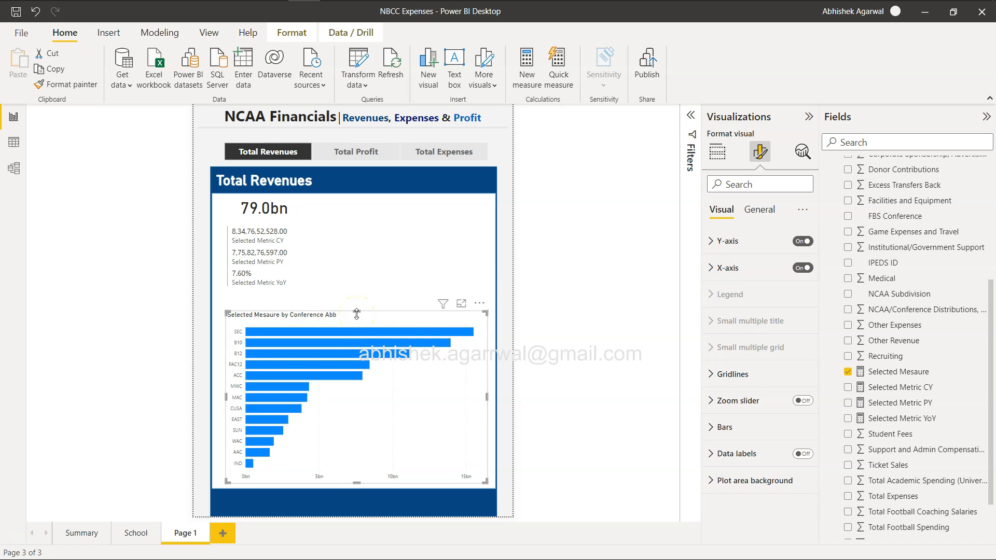
Step: Check the bar chart's title in the browser's reference report, and retitle the chart "By Conference" in Power BI Desktop
{"action": "key", "text": "alt+Tab"}
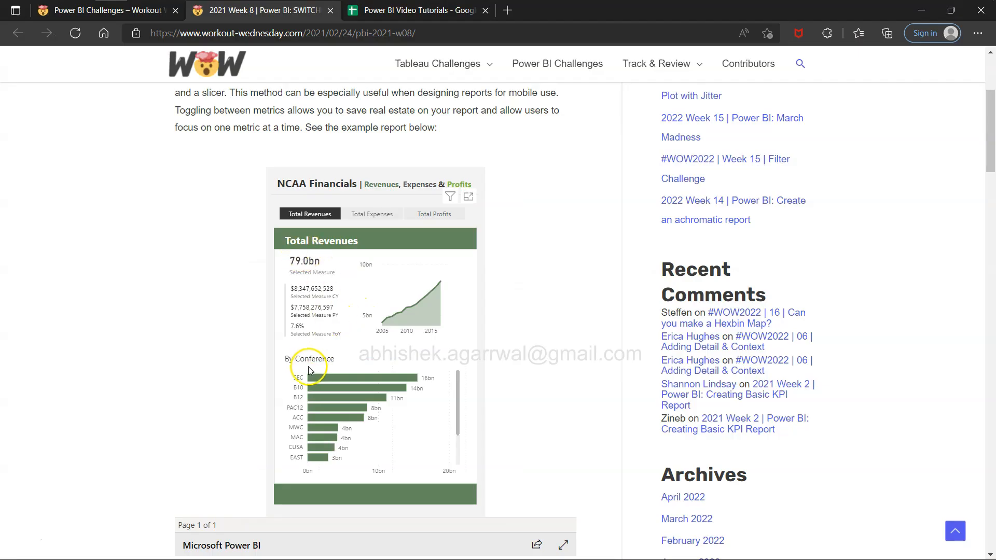
{"action": "key", "text": "alt+Tab"}
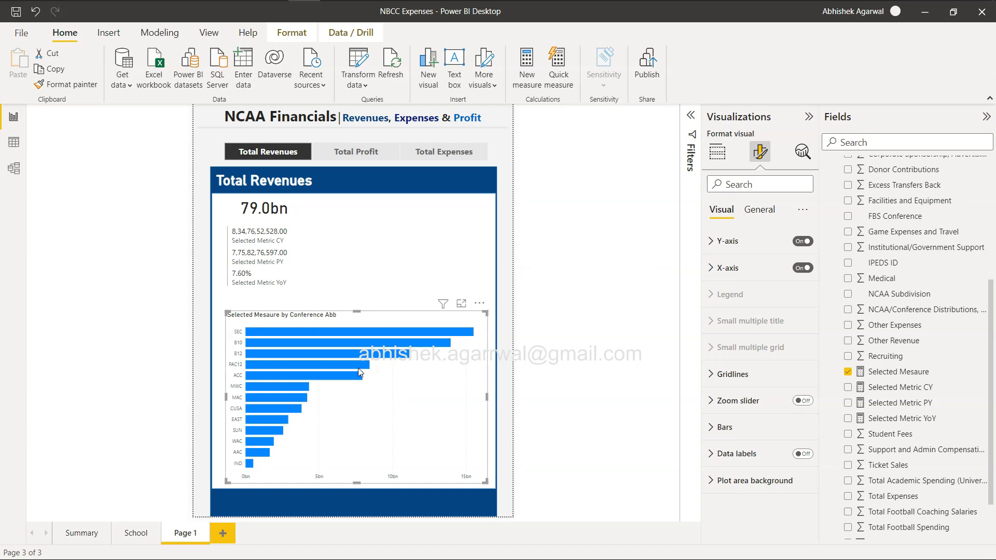
{"action": "left_click", "coordinate": [759, 210]}
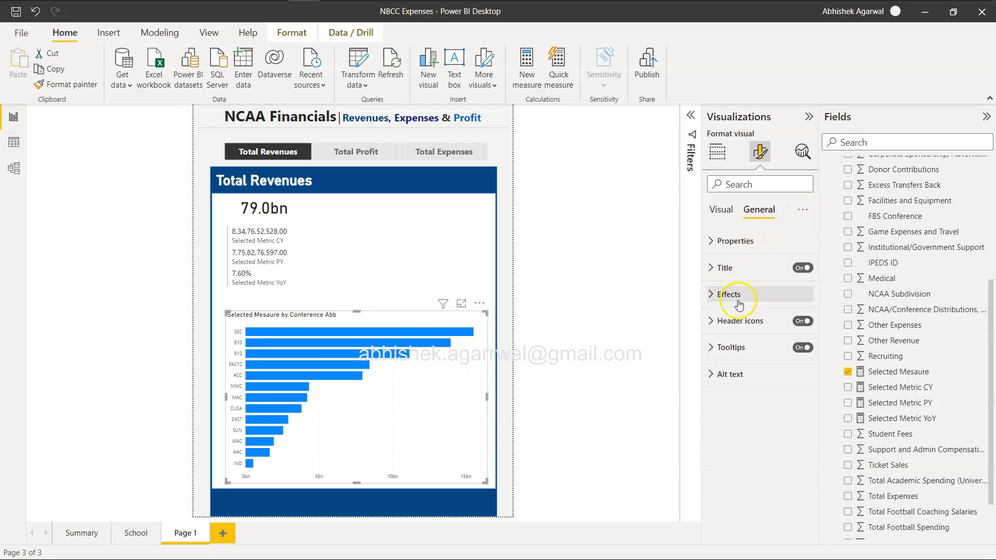
{"action": "left_click", "coordinate": [706, 266]}
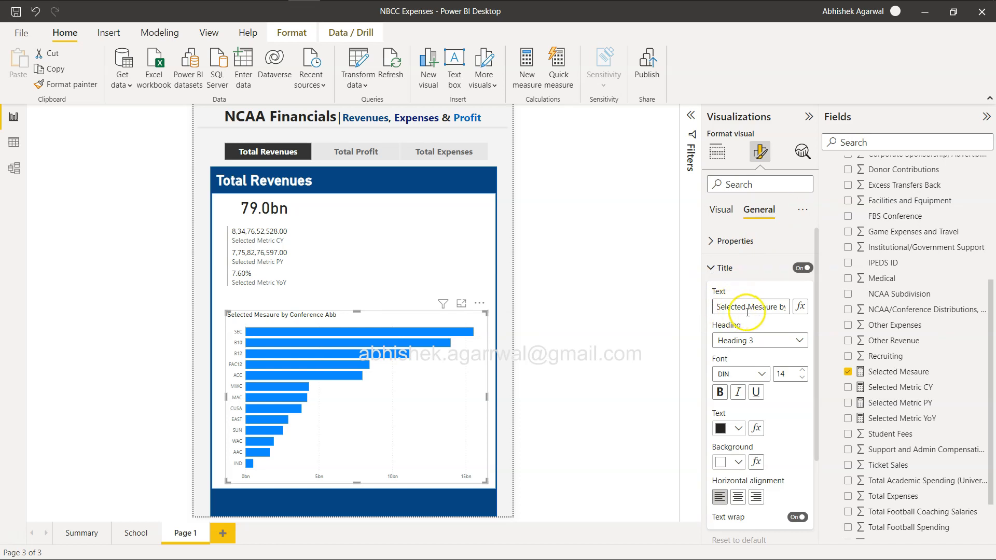
{"action": "left_click_drag", "start_coordinate": [717, 312], "coordinate": [707, 313]}
{"action": "key", "text": "BackSpace"}
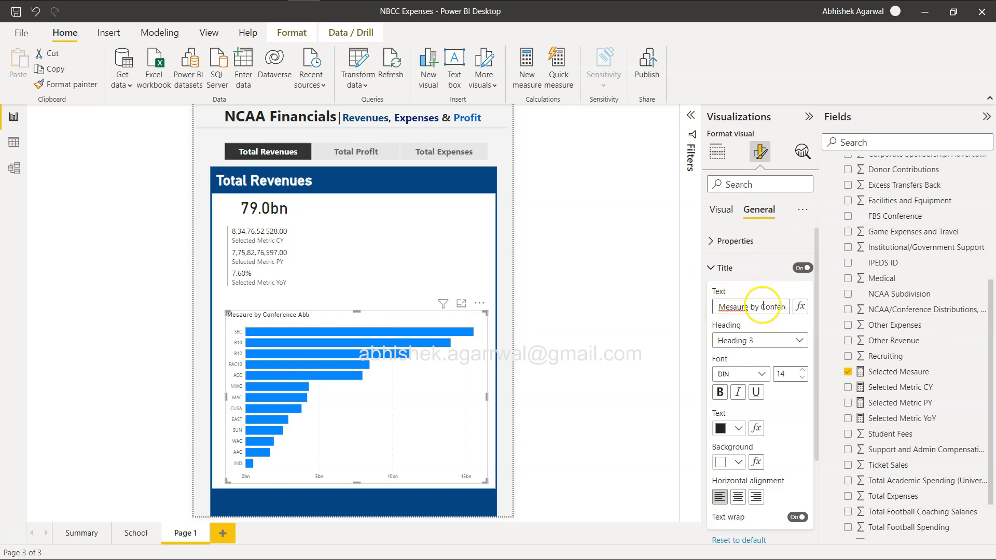
{"action": "left_click", "coordinate": [726, 307]}
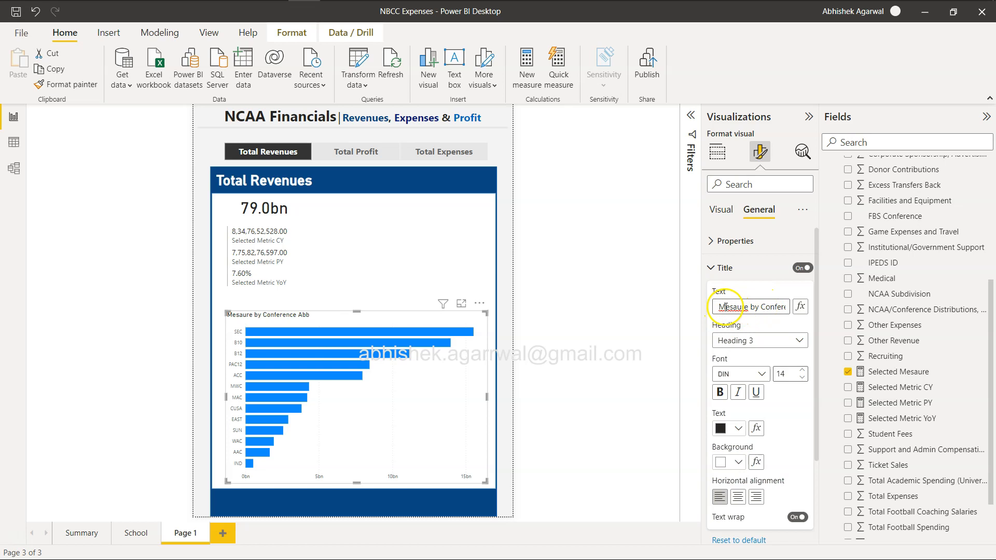
{"action": "left_click_drag", "start_coordinate": [721, 307], "coordinate": [805, 313]}
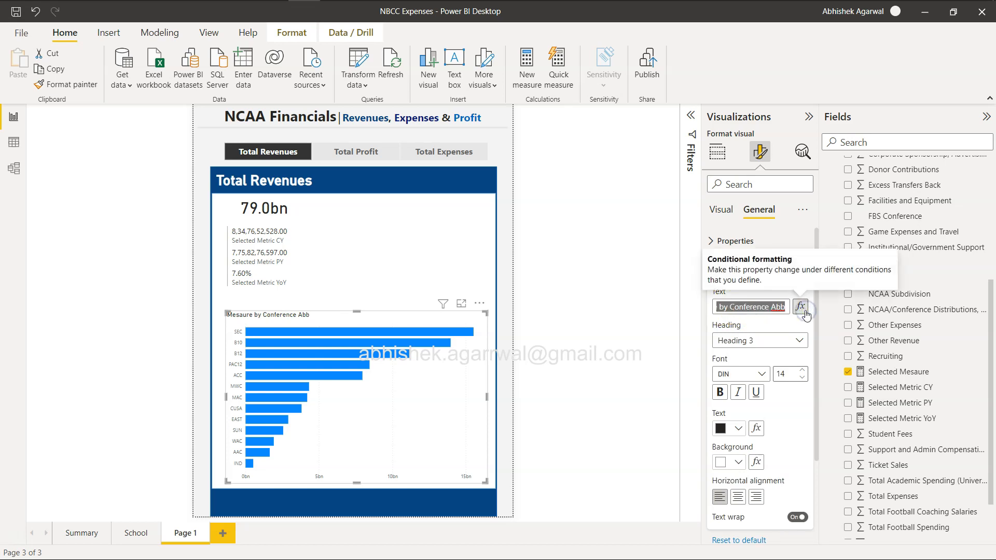
{"action": "key", "text": "Right"}
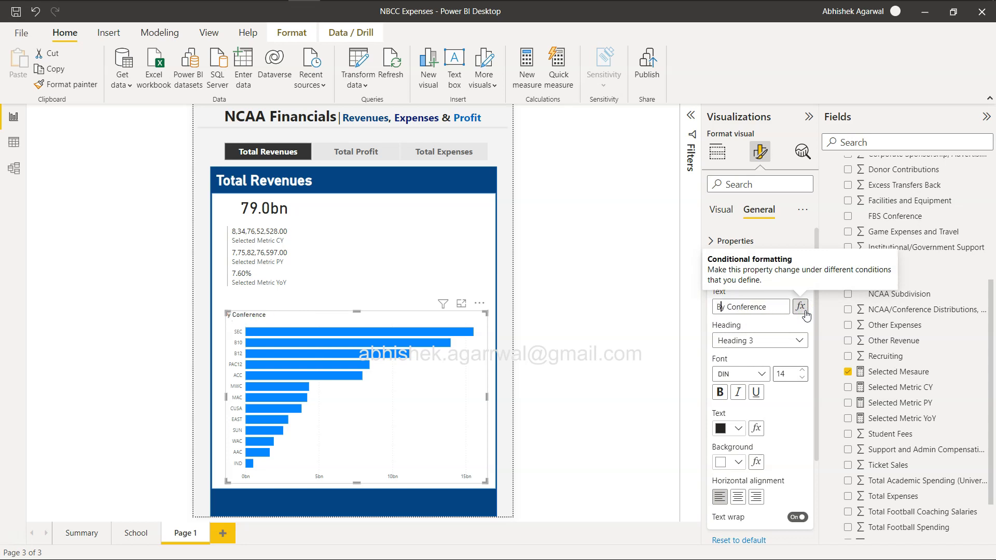
{"action": "left_click", "coordinate": [801, 307]}
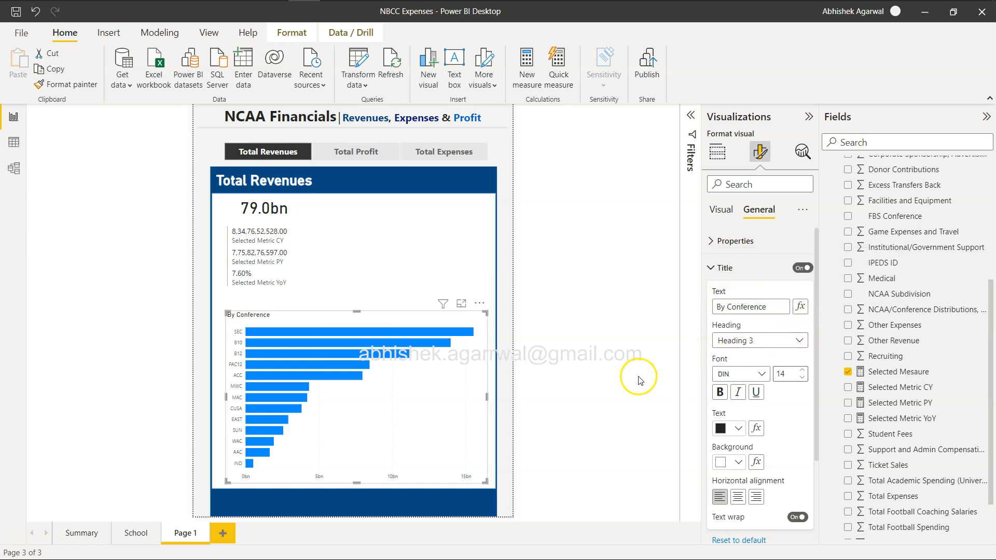
Step: Set the bar chart's title font size to 26
{"action": "left_click", "coordinate": [802, 371]}
{"action": "left_click", "coordinate": [802, 371]}
{"action": "left_click", "coordinate": [802, 371]}
{"action": "left_click", "coordinate": [802, 371]}
{"action": "left_click", "coordinate": [802, 371]}
{"action": "left_click", "coordinate": [802, 371]}
{"action": "left_click", "coordinate": [802, 371]}
{"action": "left_click", "coordinate": [802, 371]}
{"action": "left_click", "coordinate": [802, 371]}
{"action": "left_click", "coordinate": [802, 371]}
{"action": "left_click", "coordinate": [802, 371]}
{"action": "left_click", "coordinate": [802, 371]}
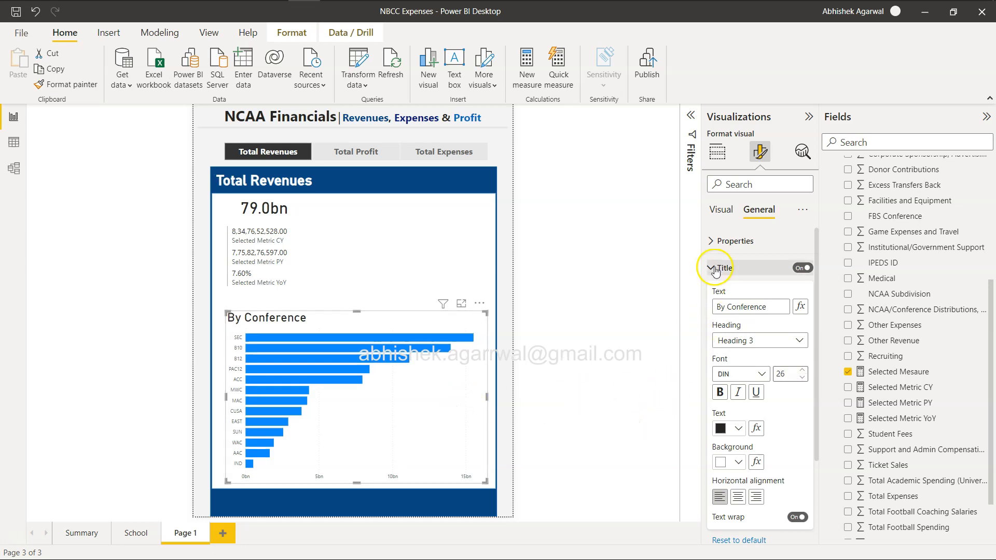
Step: Open conditional formatting for the bars' default colour and set the format style to Rules
{"action": "left_click", "coordinate": [722, 210]}
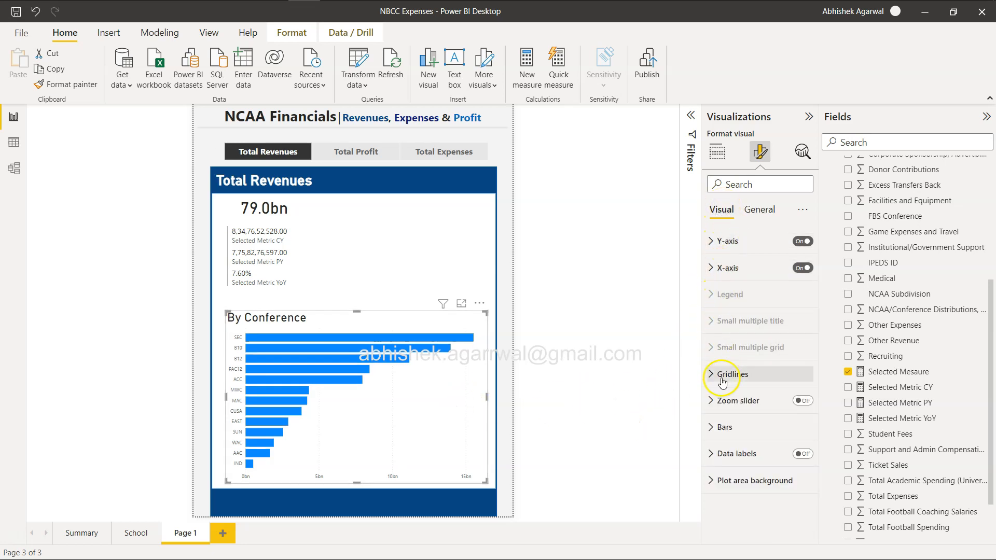
{"action": "left_click", "coordinate": [716, 427]}
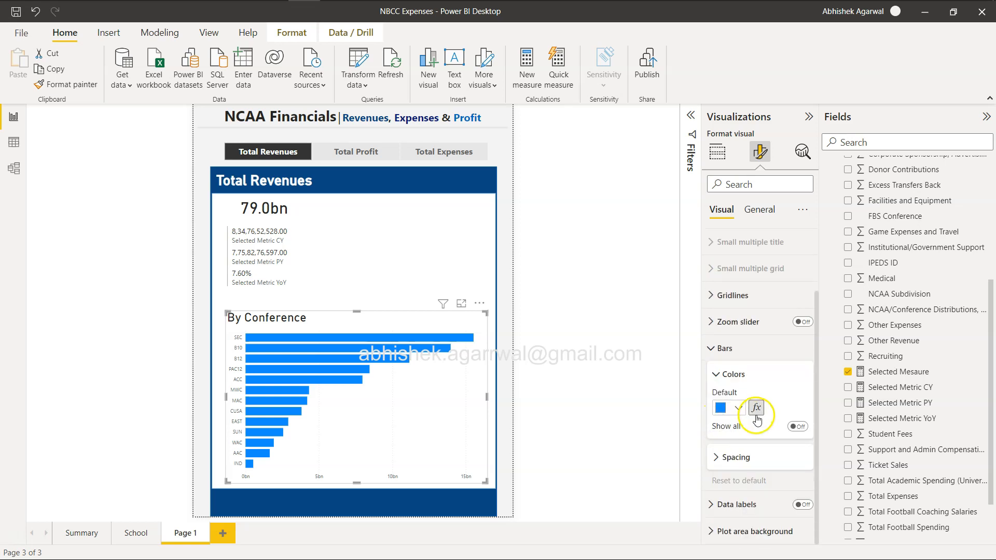
{"action": "left_click", "coordinate": [756, 409]}
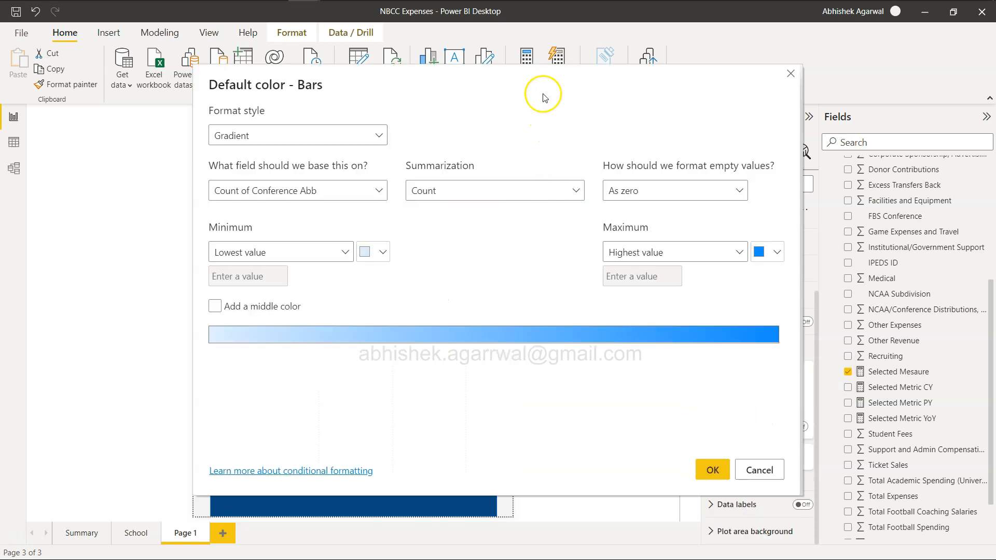
{"action": "left_click_drag", "start_coordinate": [539, 72], "coordinate": [567, 251]}
{"action": "left_click", "coordinate": [405, 309]}
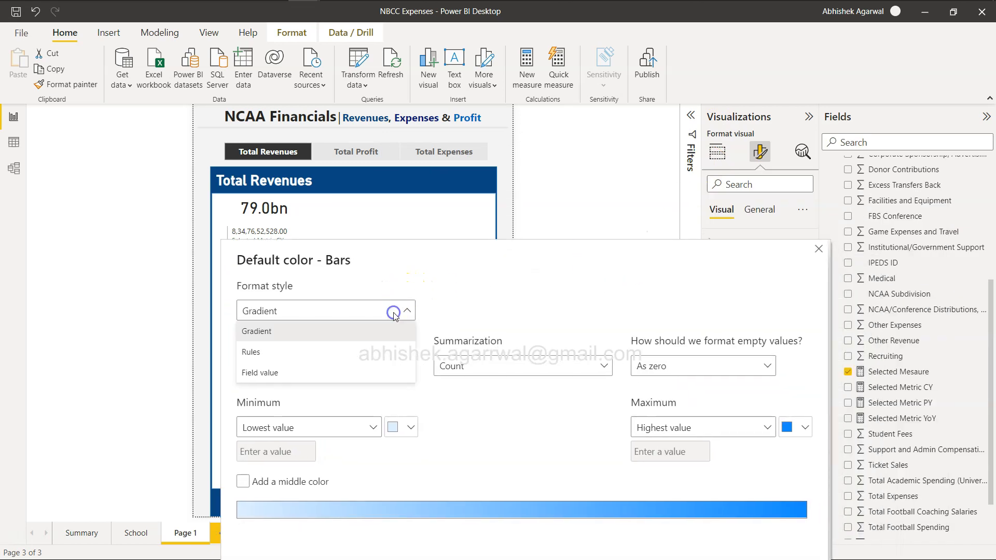
{"action": "left_click", "coordinate": [361, 353]}
Step: Base the bar colour rules on the sum of the Position field from the Dynamic Measure table
{"action": "left_click", "coordinate": [374, 370]}
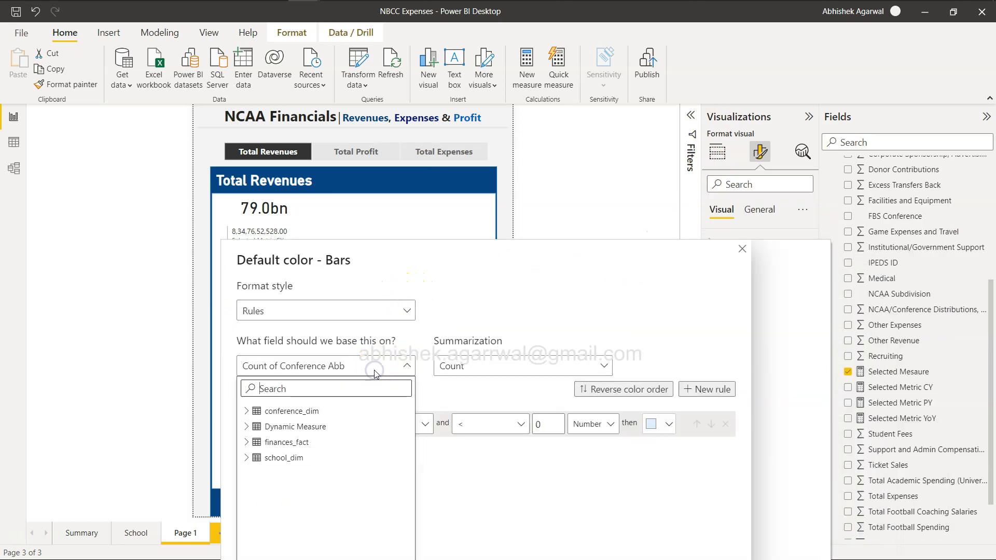
{"action": "left_click", "coordinate": [246, 411]}
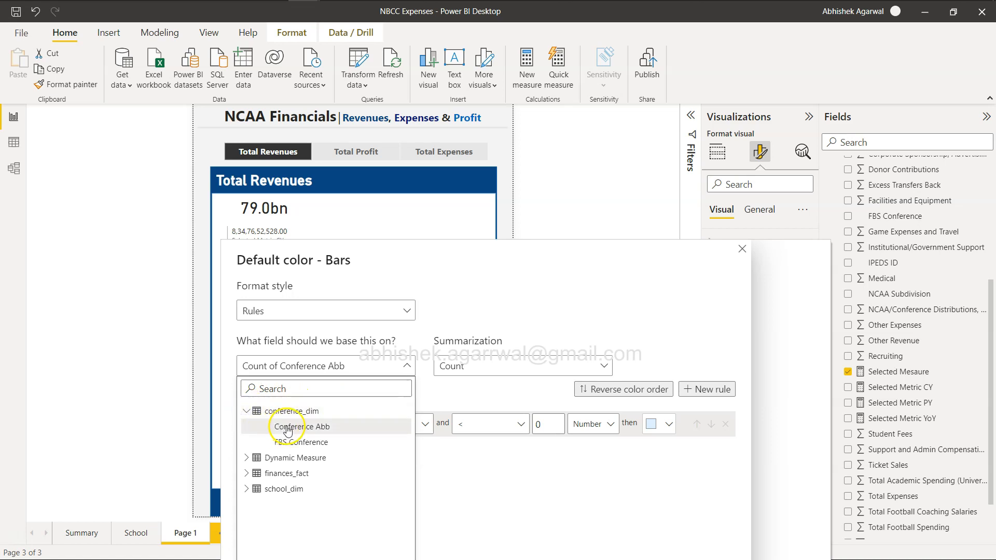
{"action": "left_click", "coordinate": [247, 458]}
{"action": "left_click", "coordinate": [276, 472]}
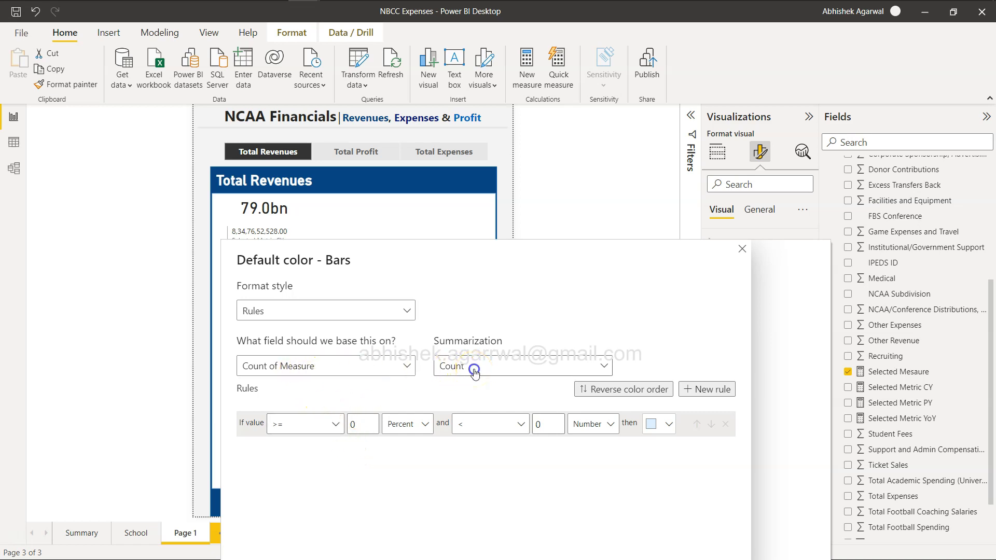
{"action": "left_click", "coordinate": [347, 369]}
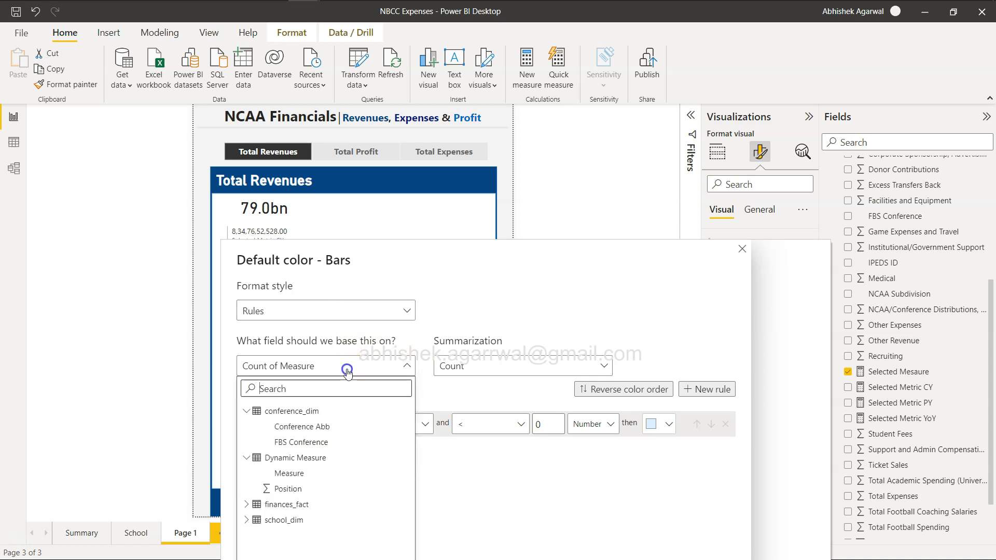
{"action": "left_click", "coordinate": [306, 474]}
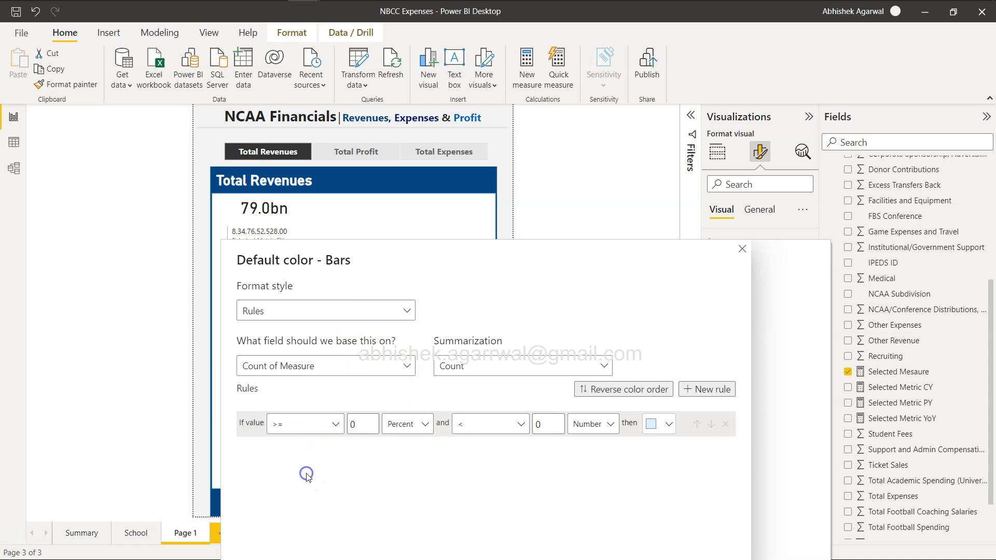
{"action": "left_click", "coordinate": [314, 425]}
{"action": "left_click", "coordinate": [333, 367]}
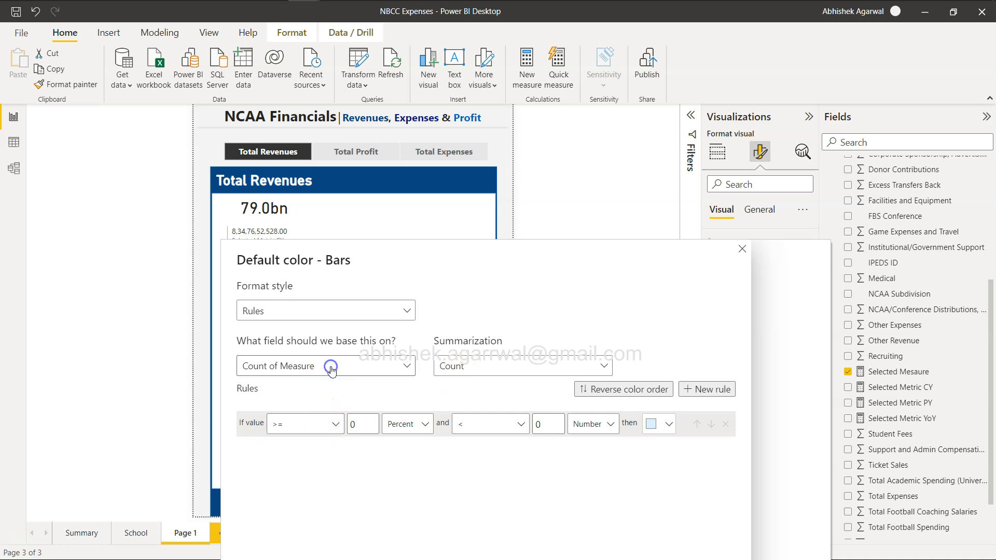
{"action": "left_click", "coordinate": [332, 367]}
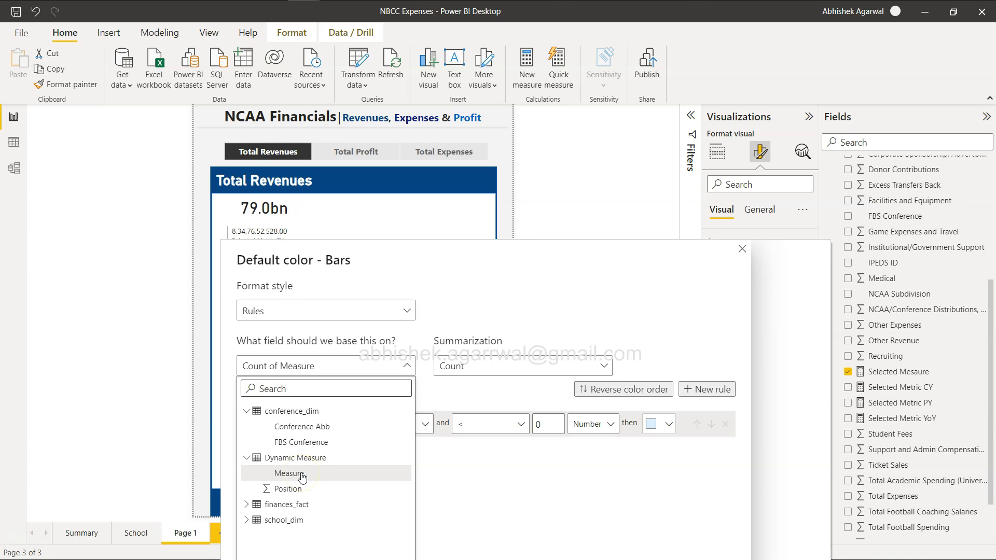
{"action": "left_click", "coordinate": [292, 489]}
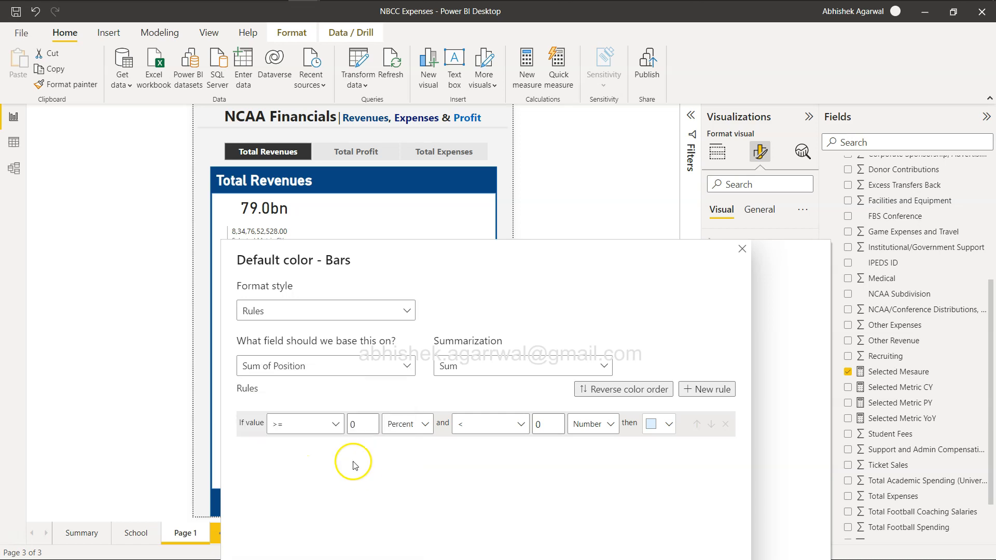
Step: Define the first colour rule so that a value equal to 1 gives the darkest shade of the theme's light blue
{"action": "left_click", "coordinate": [331, 428]}
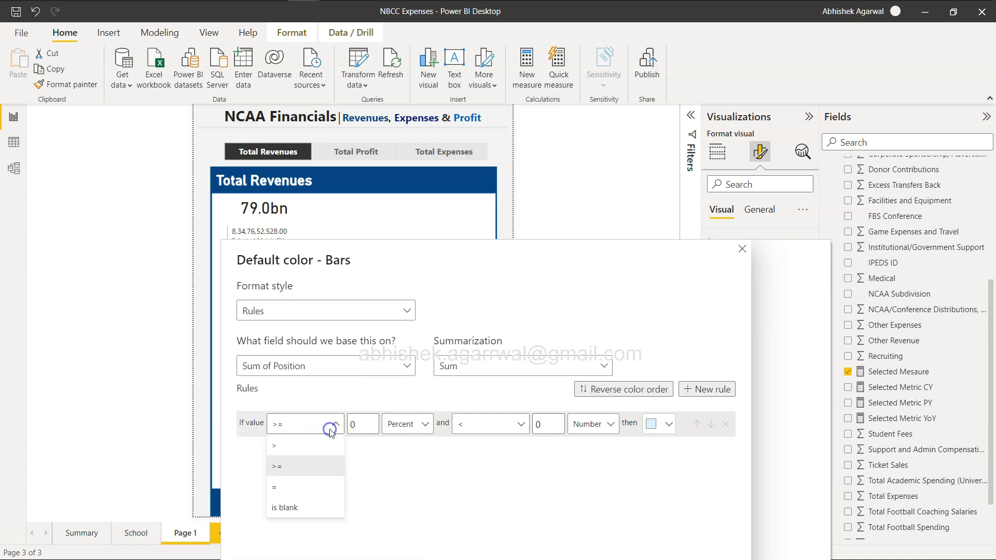
{"action": "left_click", "coordinate": [322, 485]}
{"action": "left_click", "coordinate": [366, 426]}
{"action": "key", "text": "BackSpace"}
{"action": "type", "text": "Min"}
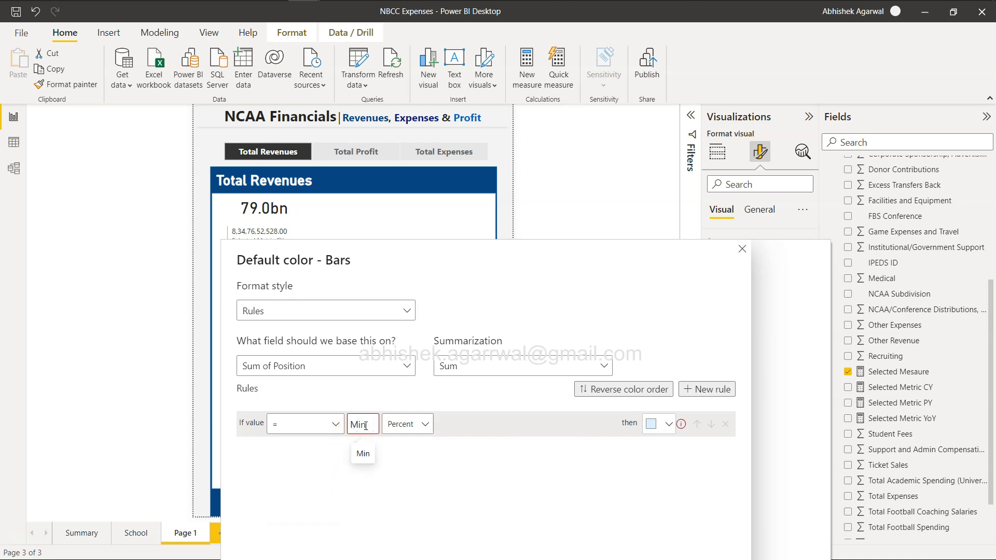
{"action": "left_click", "coordinate": [659, 425]}
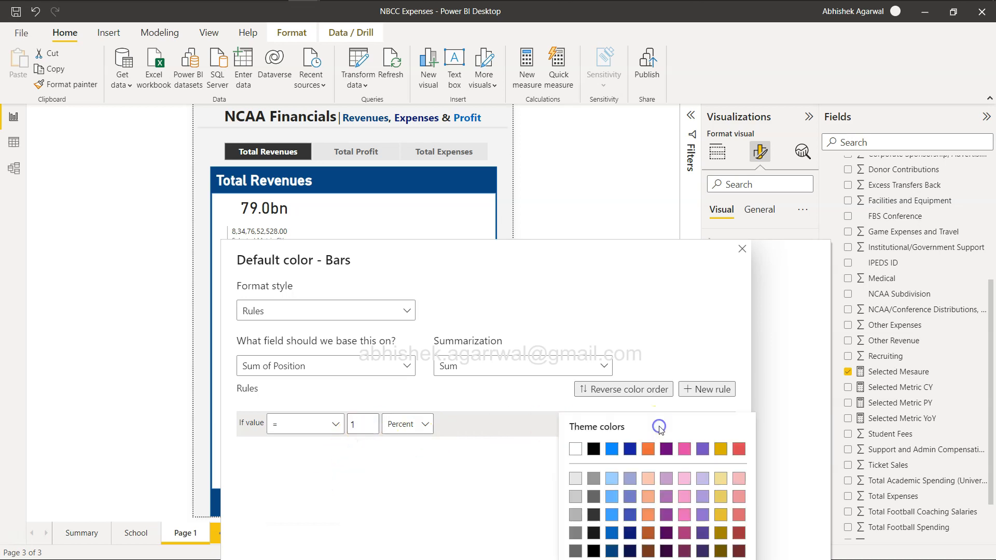
{"action": "left_click", "coordinate": [612, 551]}
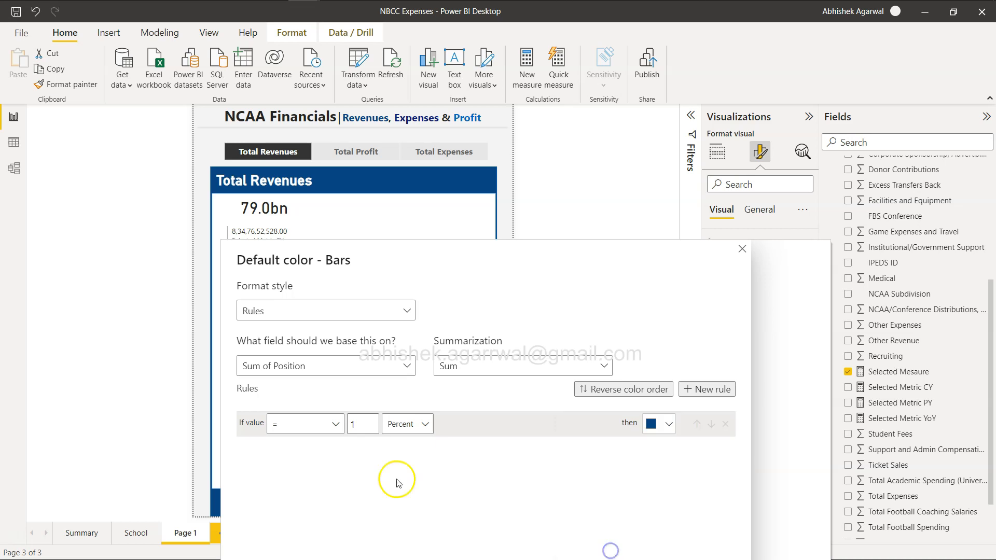
Step: Add a second colour rule that gives dark navy when the value equals 2
{"action": "left_click", "coordinate": [707, 389]}
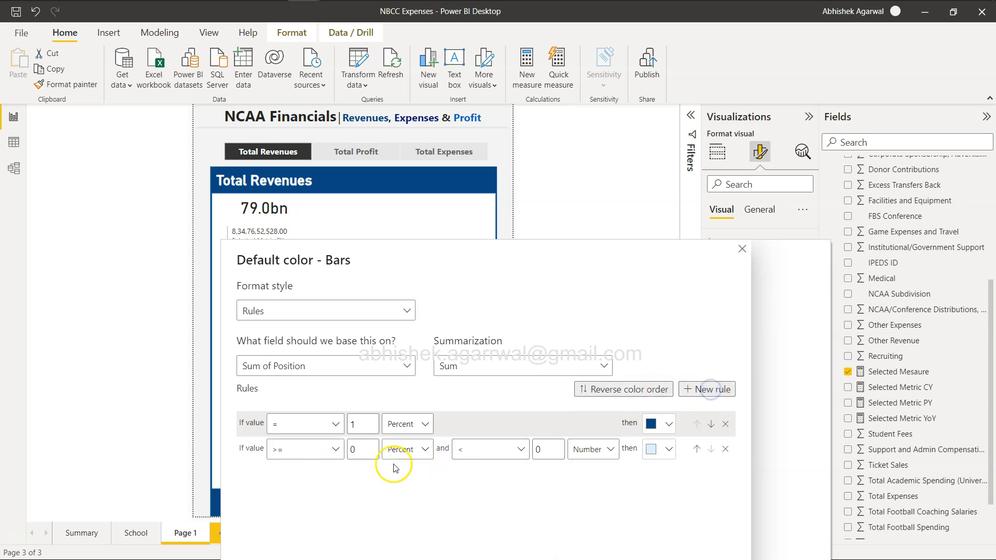
{"action": "left_click", "coordinate": [342, 451]}
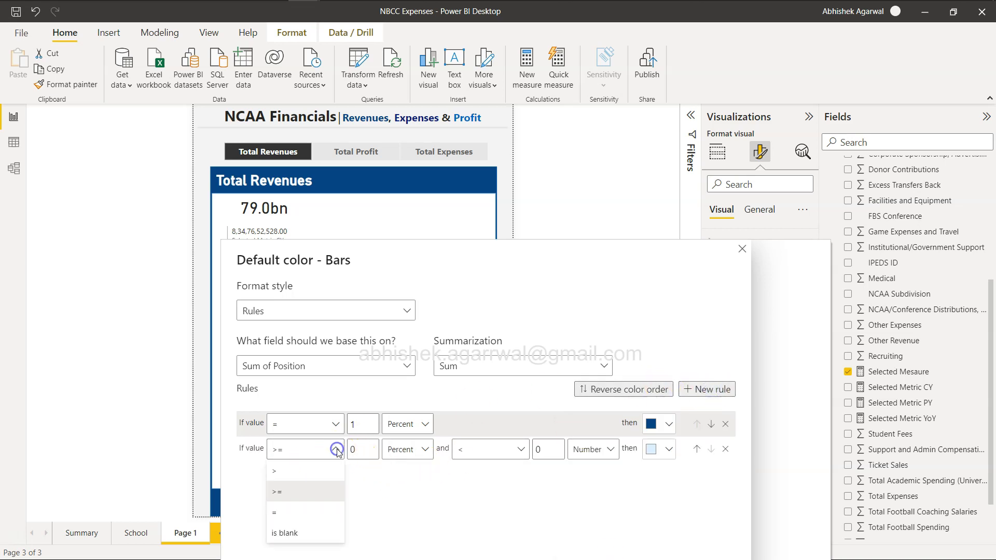
{"action": "left_click", "coordinate": [294, 513]}
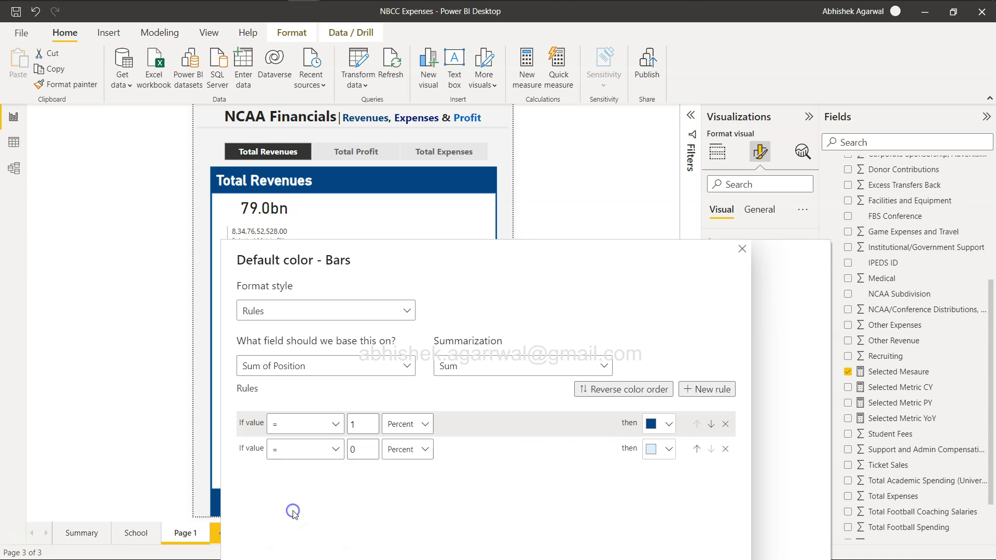
{"action": "double_click", "coordinate": [367, 448]}
{"action": "type", "text": "2"}
{"action": "left_click", "coordinate": [658, 449]}
{"action": "left_click", "coordinate": [631, 527]}
Step: Add a third colour rule that gives medium blue when the value equals 3
{"action": "left_click", "coordinate": [704, 394]}
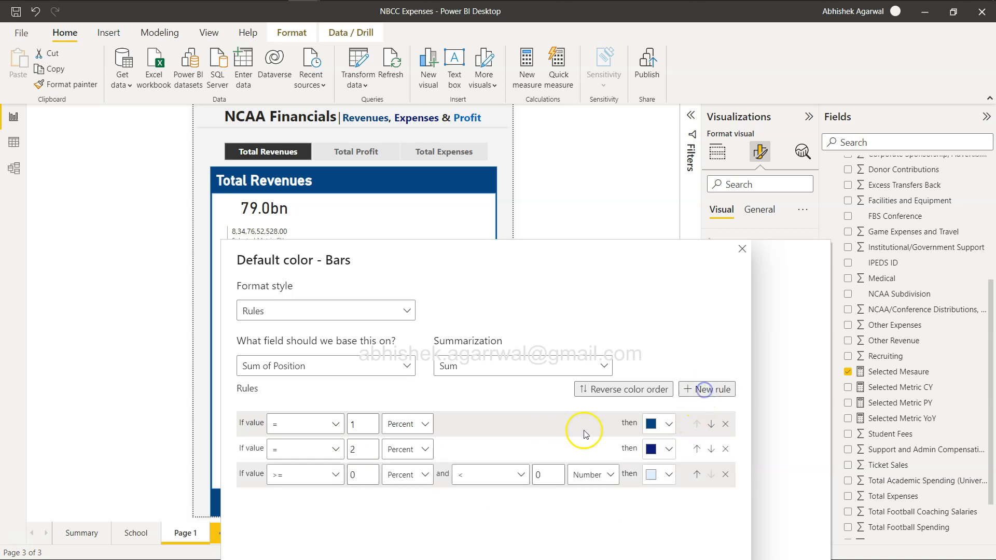
{"action": "left_click", "coordinate": [330, 478]}
{"action": "left_click", "coordinate": [299, 536]}
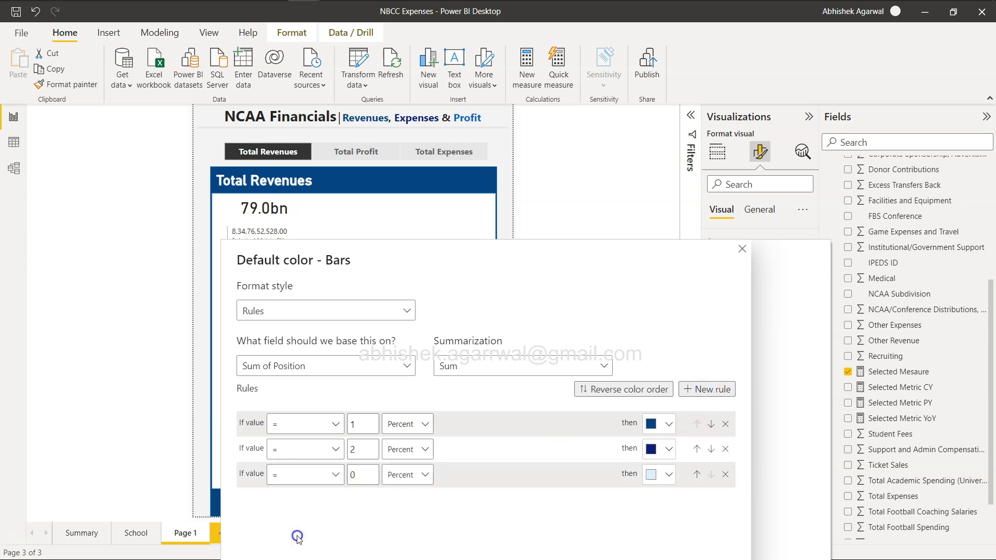
{"action": "left_click", "coordinate": [374, 472]}
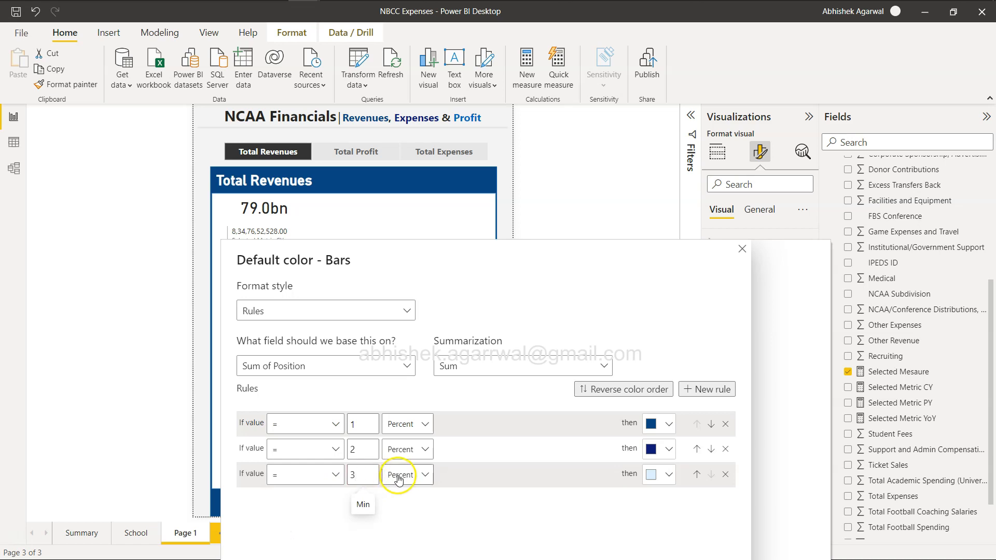
{"action": "left_click", "coordinate": [648, 485]}
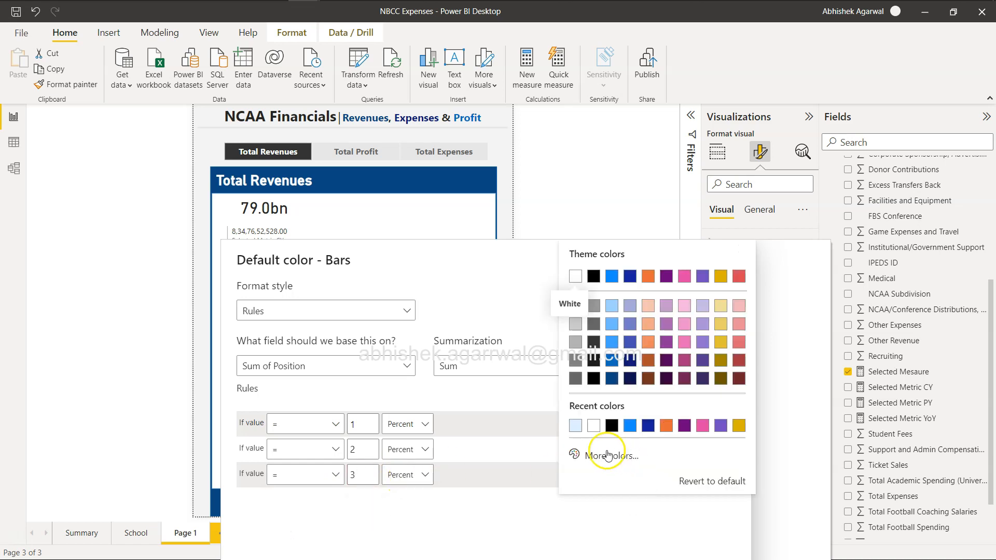
{"action": "left_click", "coordinate": [615, 358]}
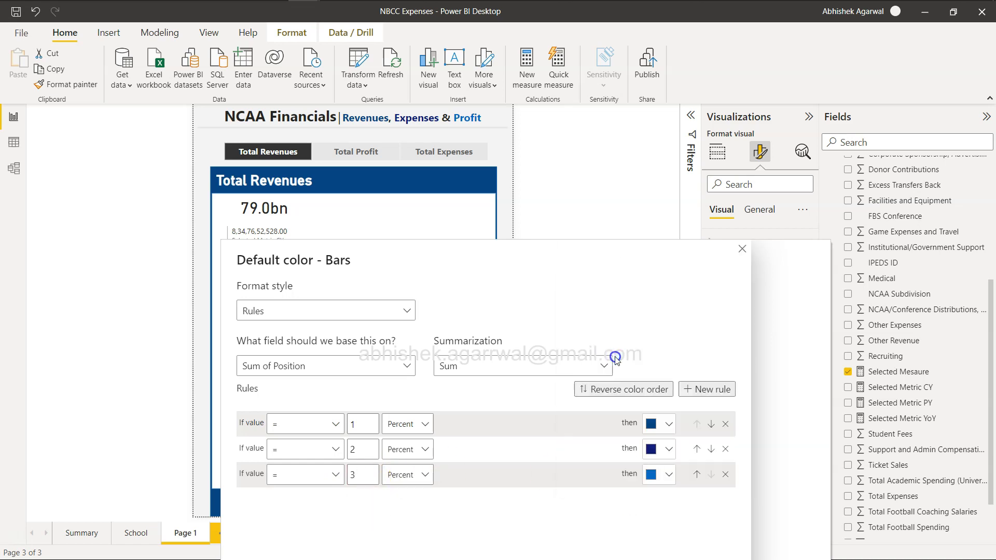
Step: Compare the values in all three rules as Number instead of Percent, and apply the conditional formatting
{"action": "left_click", "coordinate": [412, 424]}
{"action": "left_click", "coordinate": [413, 445]}
{"action": "left_click", "coordinate": [413, 449]}
{"action": "left_click", "coordinate": [409, 470]}
{"action": "left_click", "coordinate": [413, 475]}
{"action": "left_click", "coordinate": [401, 496]}
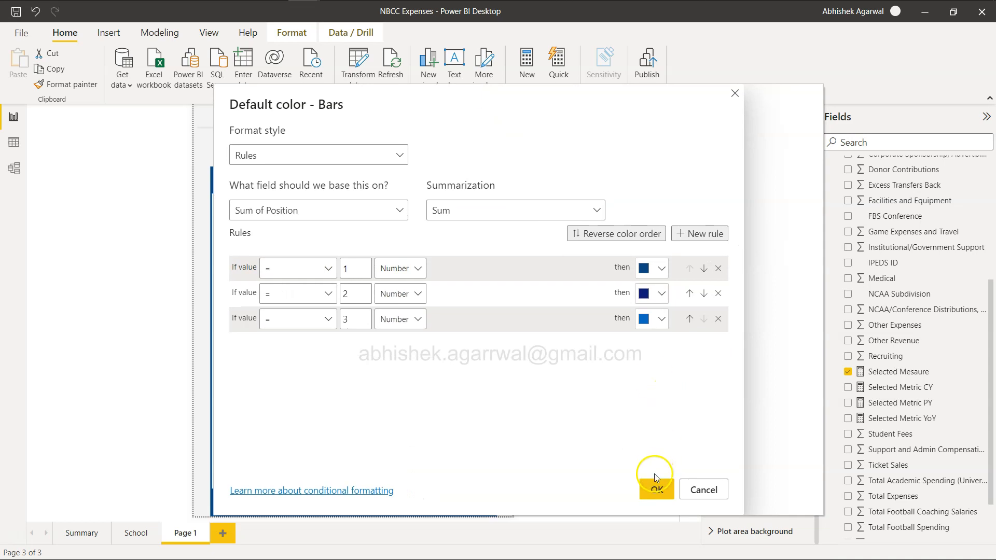
{"action": "left_click", "coordinate": [655, 486]}
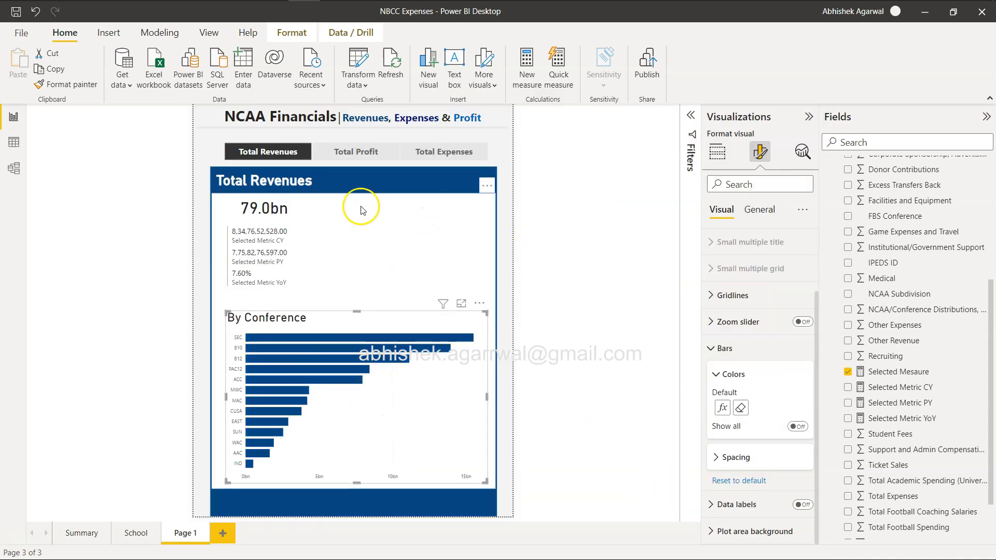
Step: Check the bar colours for Total Profit and Total Expenses, and compare the layout with the browser's reference report
{"action": "left_click", "coordinate": [354, 152]}
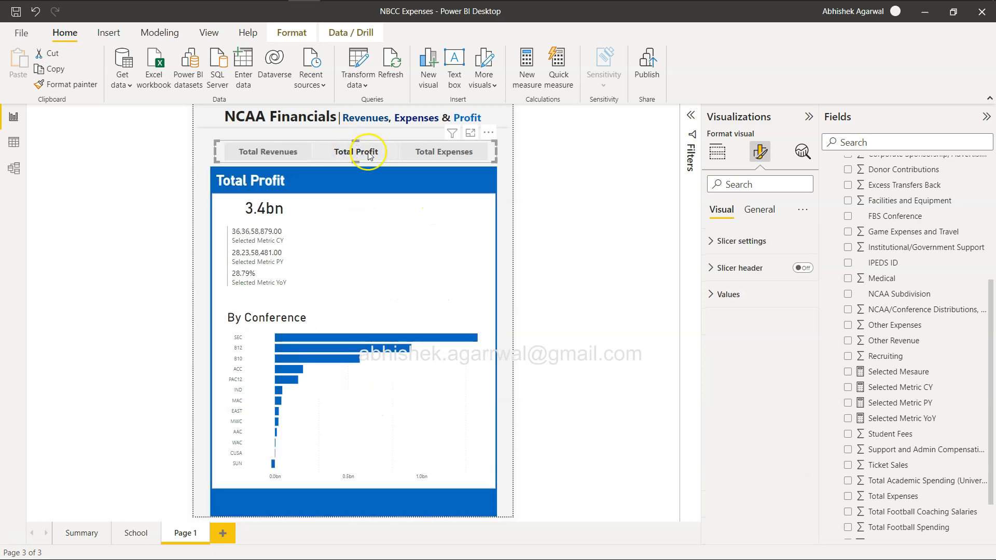
{"action": "left_click", "coordinate": [438, 152]}
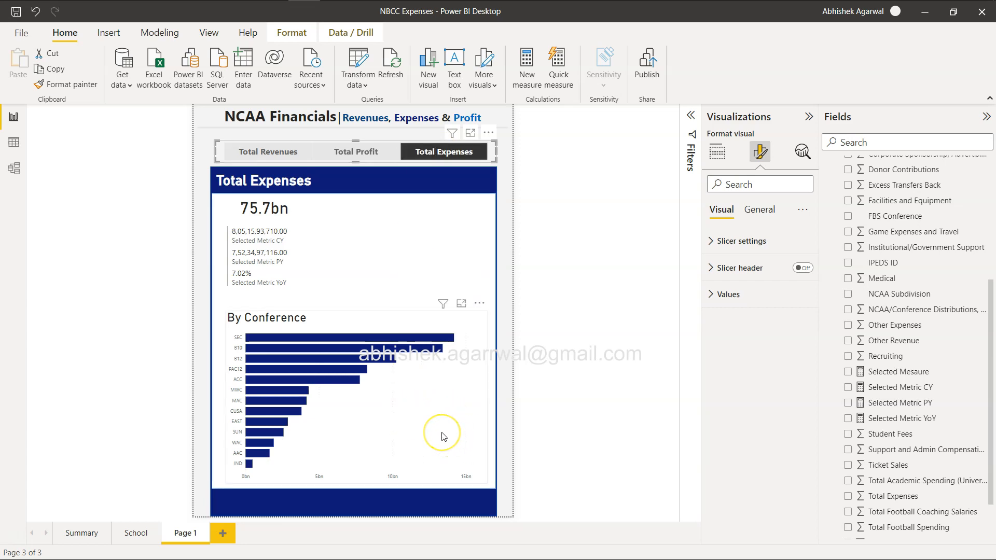
{"action": "key", "text": "alt+Tab"}
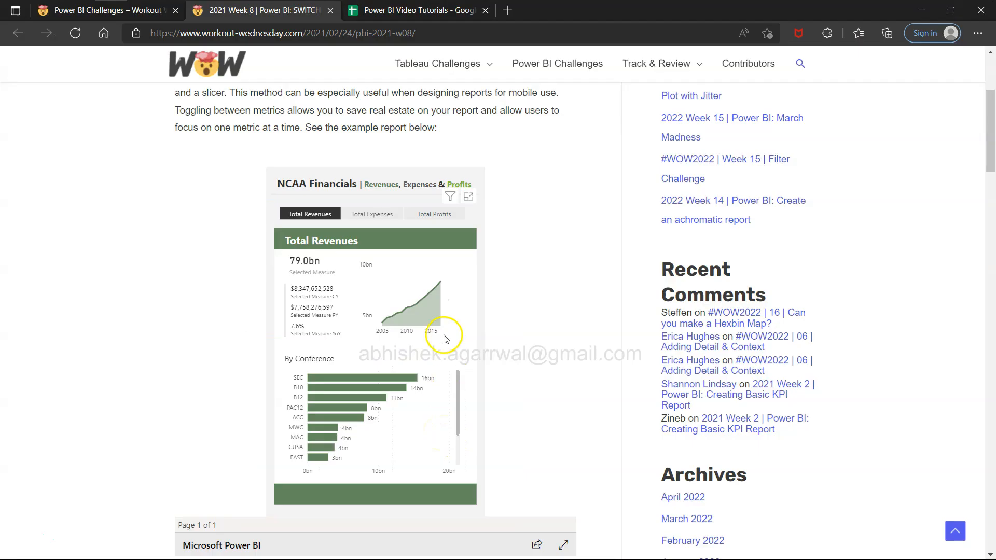
{"action": "key", "text": "alt+Tab"}
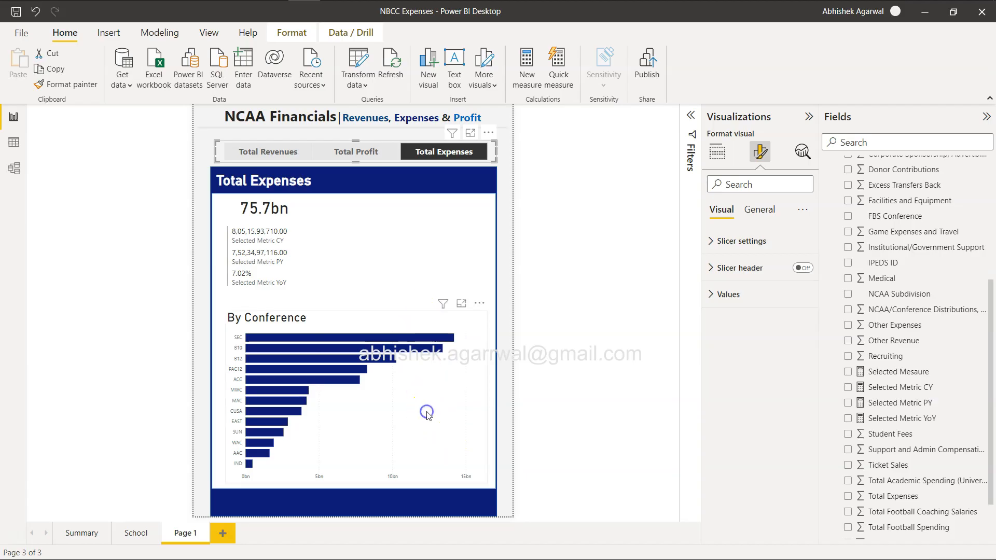
Step: Duplicate the By Conference bar chart, shrink the copy, and place it above the original beside the metric cards
{"action": "left_click", "coordinate": [427, 414]}
{"action": "key", "text": "ctrl+v"}
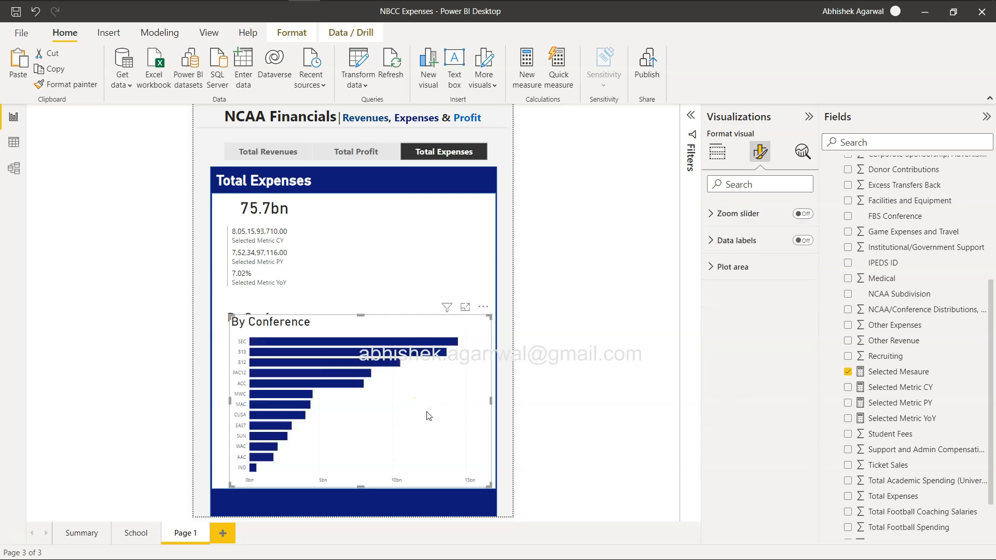
{"action": "left_click_drag", "start_coordinate": [489, 486], "coordinate": [401, 419]}
{"action": "left_click_drag", "start_coordinate": [369, 383], "coordinate": [451, 263]}
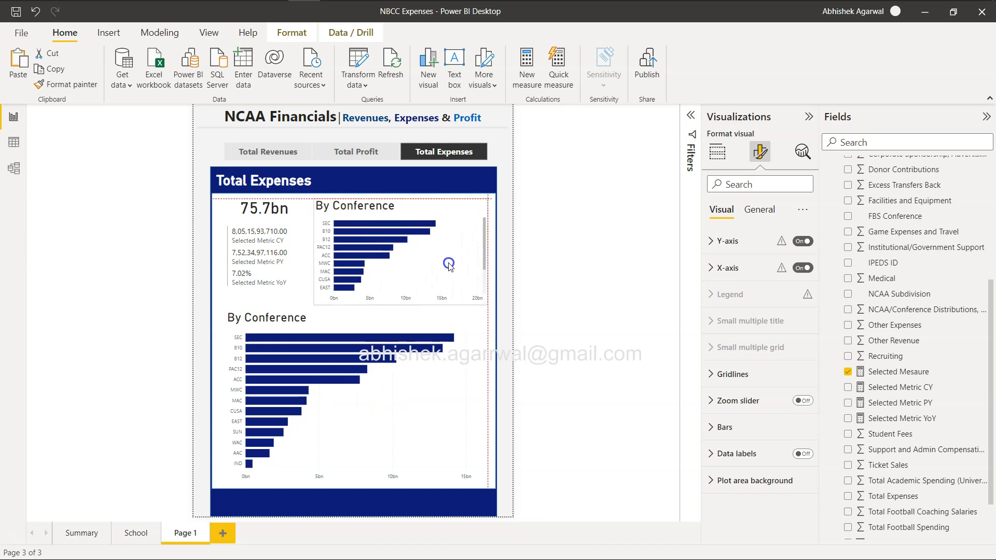
{"action": "left_click", "coordinate": [417, 311]}
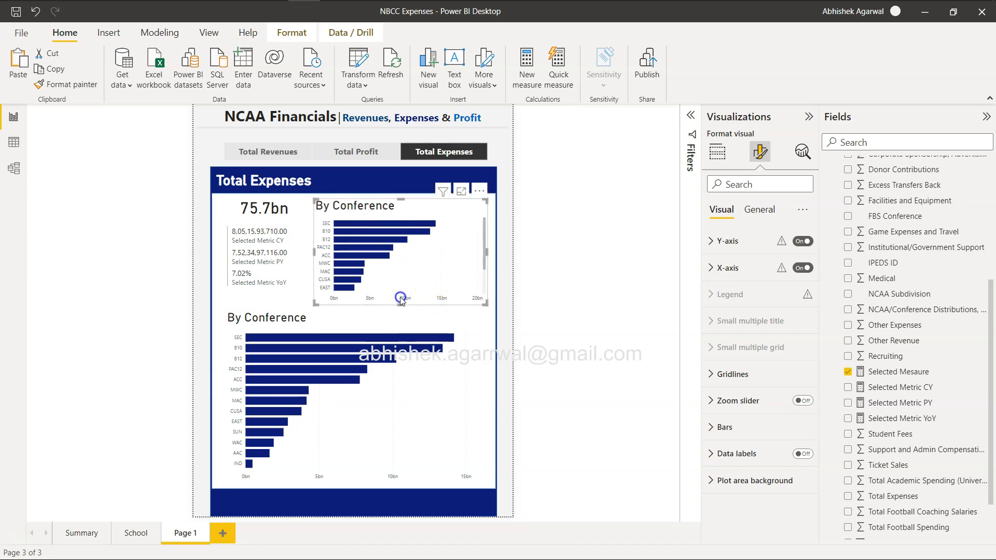
{"action": "left_click_drag", "start_coordinate": [401, 299], "coordinate": [401, 291]}
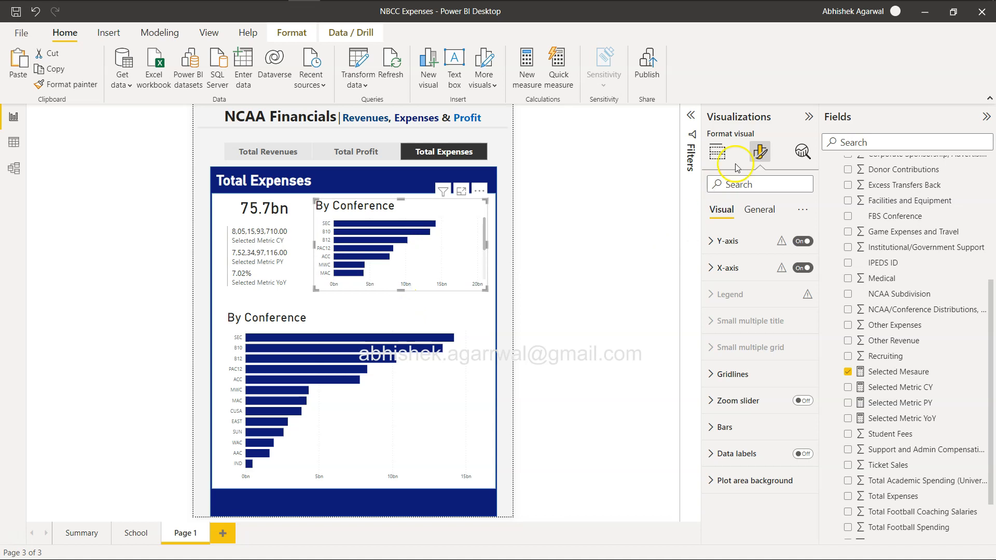
Step: Convert the copied chart to an area chart and test it with the Total Profit, Total Revenues and Total Expenses slicer choices
{"action": "left_click", "coordinate": [718, 151]}
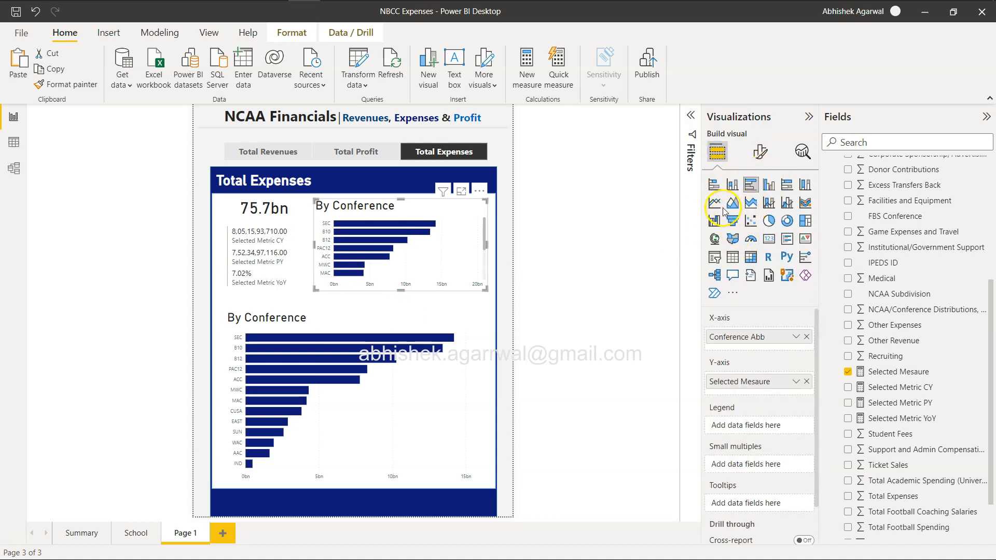
{"action": "left_click", "coordinate": [732, 206]}
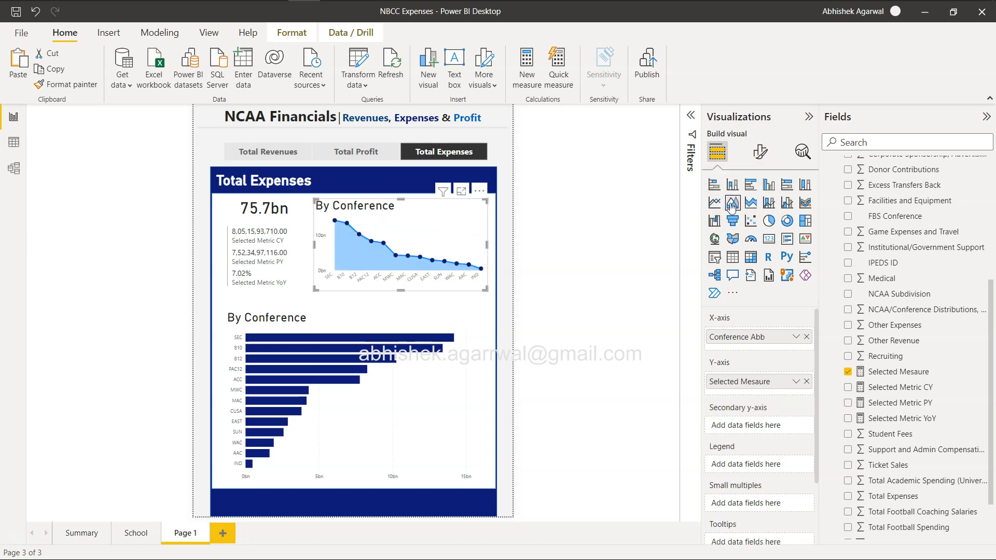
{"action": "left_click", "coordinate": [380, 151]}
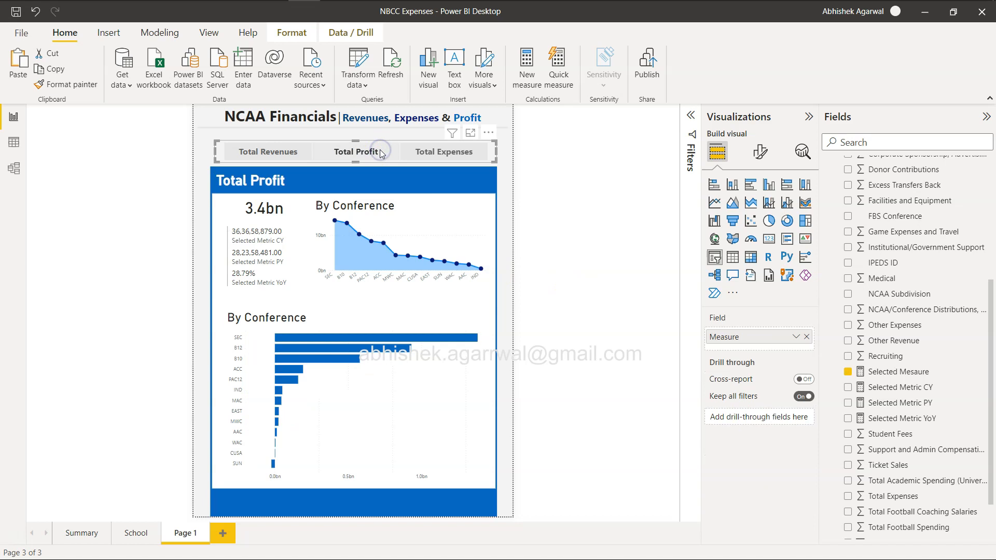
{"action": "left_click", "coordinate": [285, 155]}
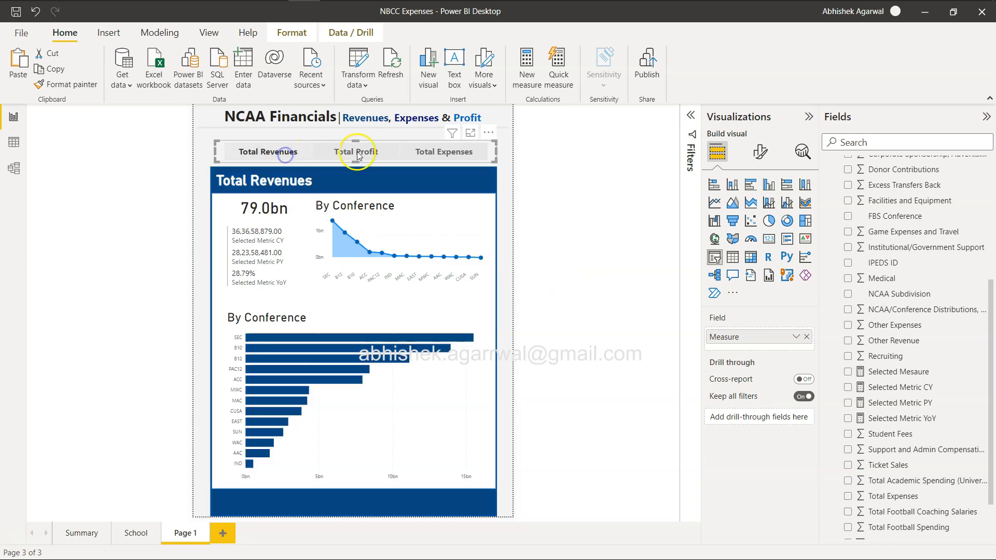
{"action": "left_click", "coordinate": [433, 154]}
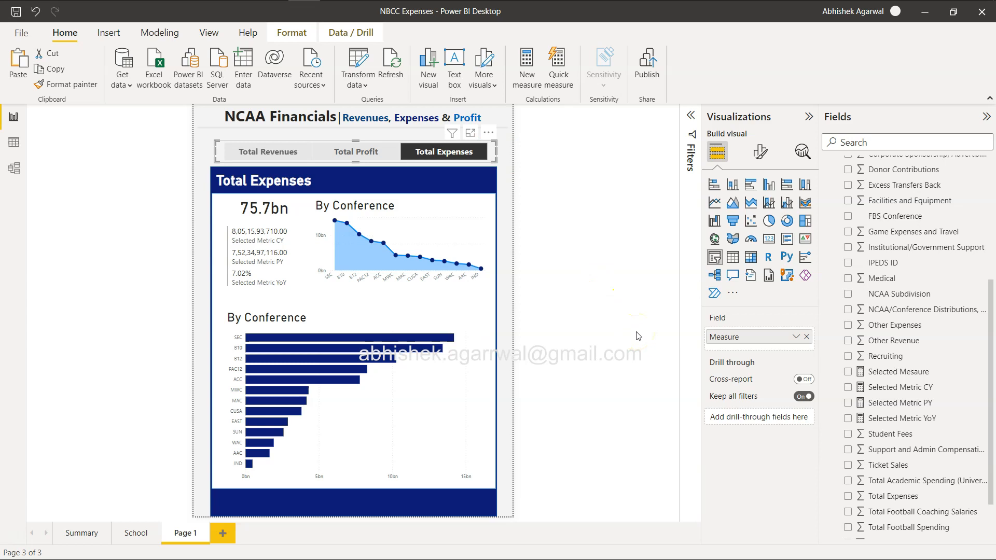
Step: Check the browser's reference report and replace Conference Abb with Year on the area chart's X-axis
{"action": "key", "text": "alt+Tab"}
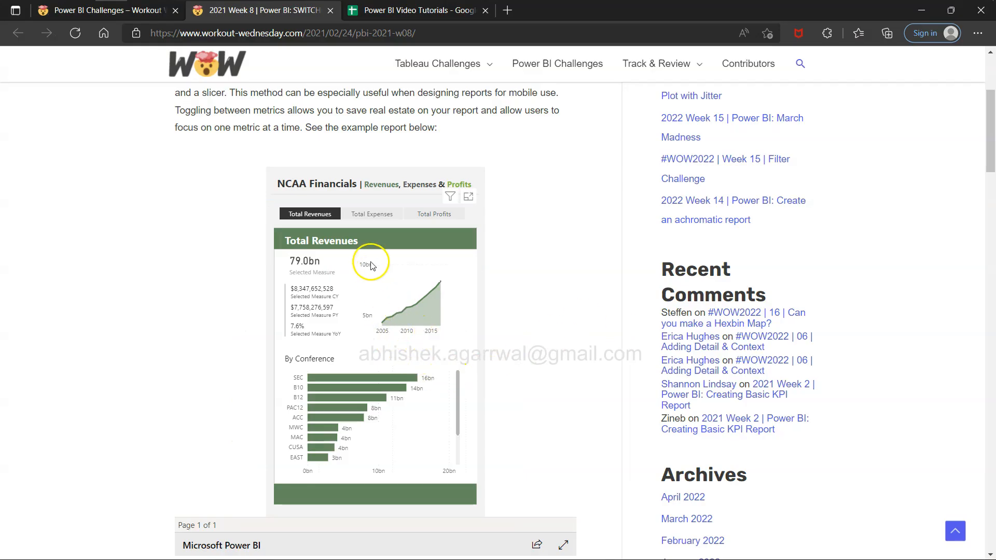
{"action": "key", "text": "alt+Tab"}
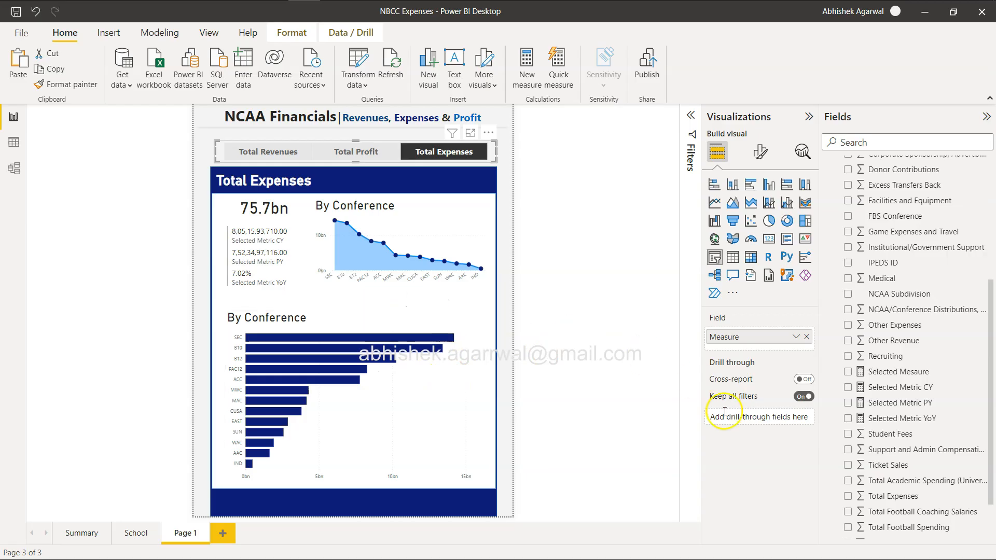
{"action": "left_click", "coordinate": [434, 243]}
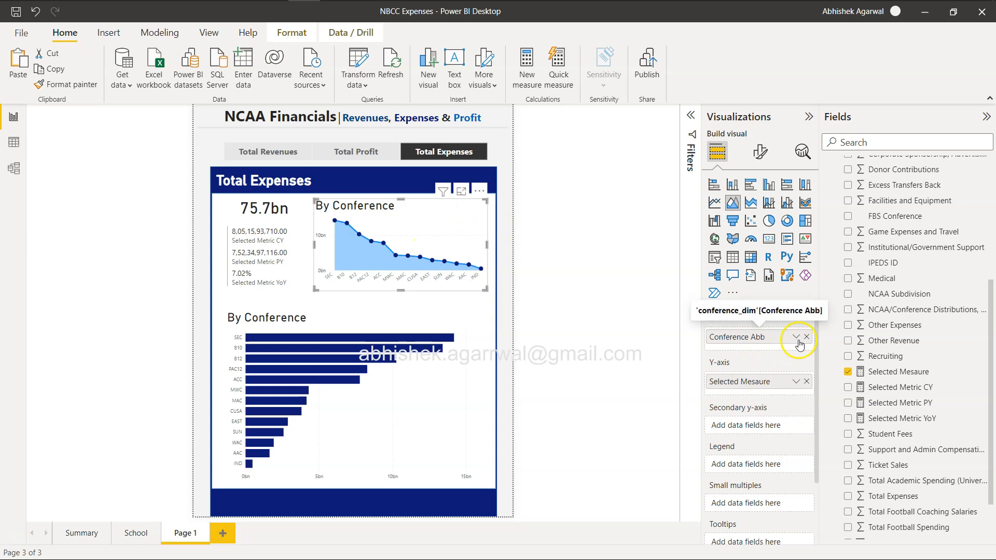
{"action": "scroll", "coordinate": [920, 463], "scroll_direction": "down", "scroll_amount": 2}
{"action": "left_click_drag", "start_coordinate": [898, 516], "coordinate": [770, 347]}
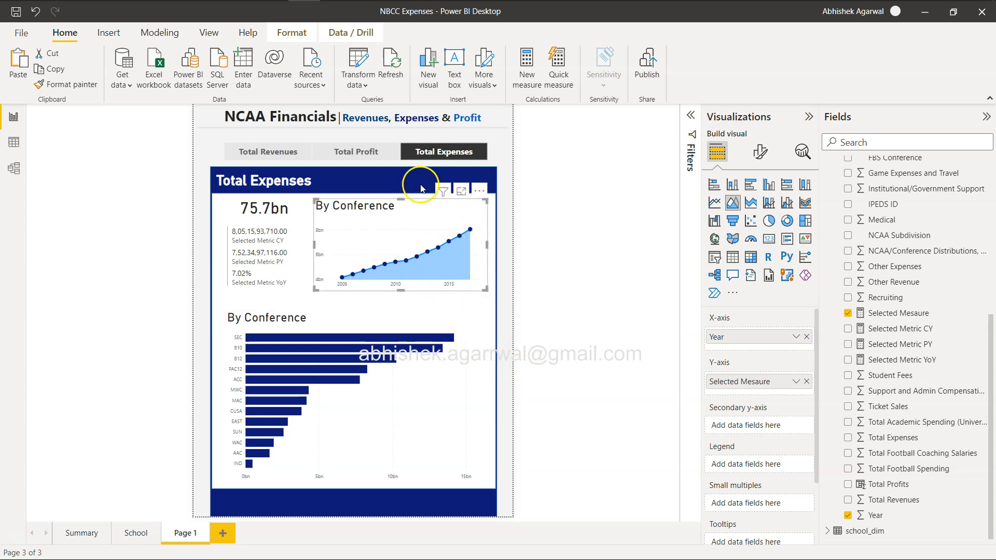
Step: Test the yearly area chart with the Total Profit, Total Revenues and Total Expenses slicer choices, comparing it with the reference report
{"action": "left_click", "coordinate": [355, 151]}
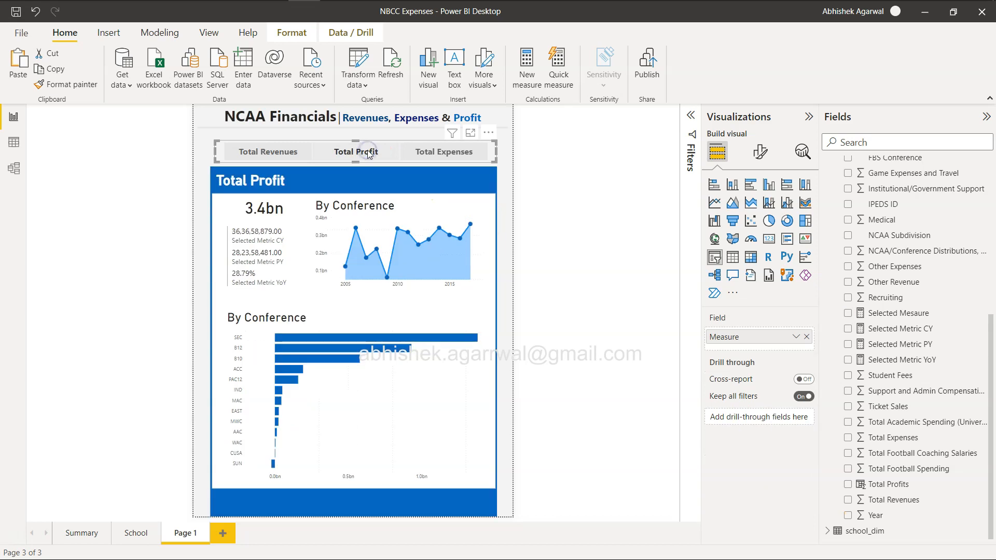
{"action": "left_click", "coordinate": [279, 154]}
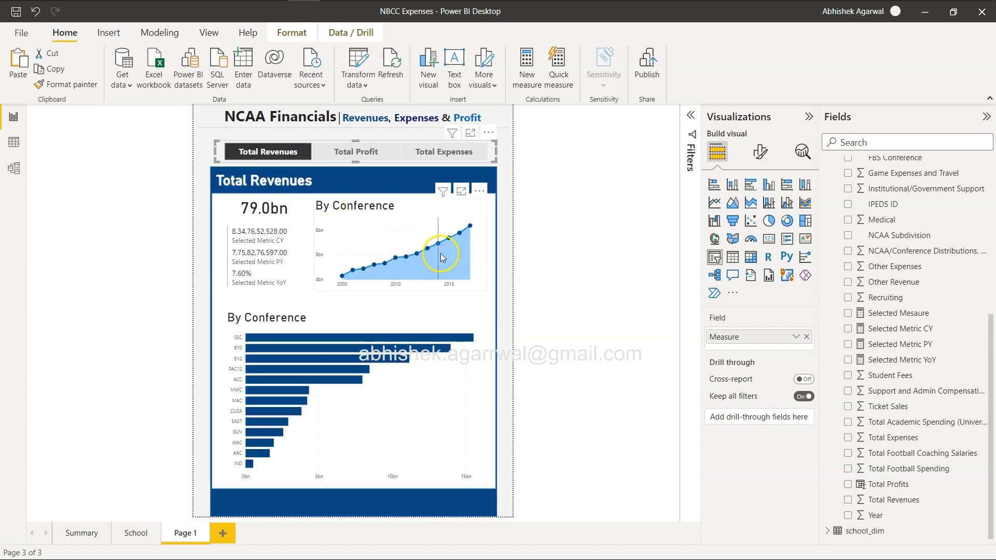
{"action": "key", "text": "alt+Tab"}
{"action": "key", "text": "alt+Tab"}
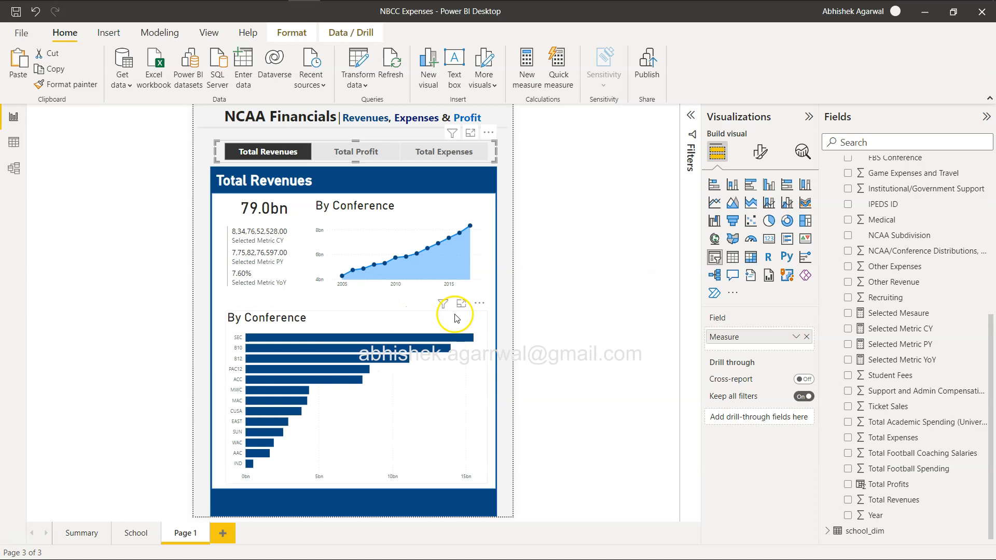
{"action": "left_click", "coordinate": [442, 153]}
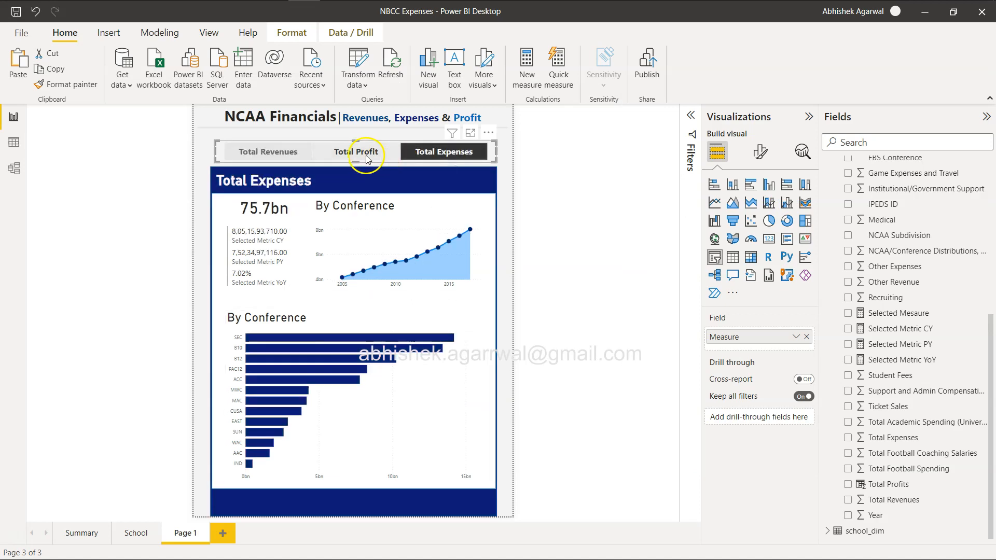
{"action": "left_click", "coordinate": [361, 154]}
{"action": "left_click", "coordinate": [435, 155]}
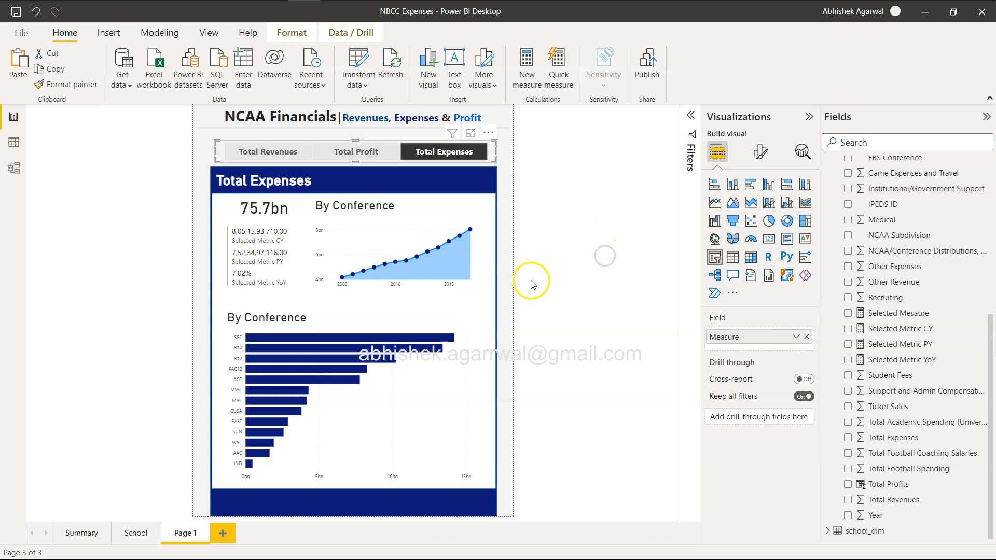
Step: Turn off the By Conference title on the area chart
{"action": "left_click", "coordinate": [455, 220]}
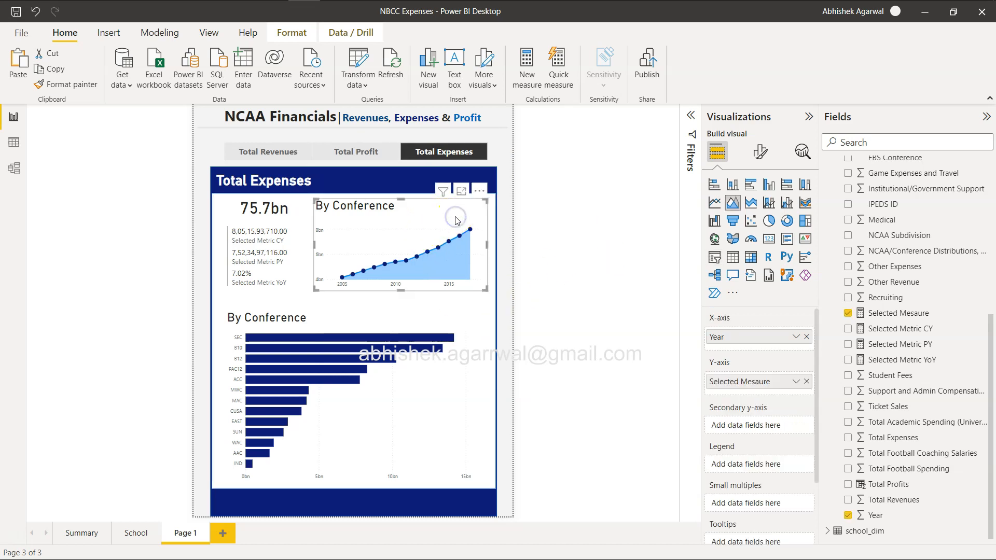
{"action": "left_click", "coordinate": [761, 150]}
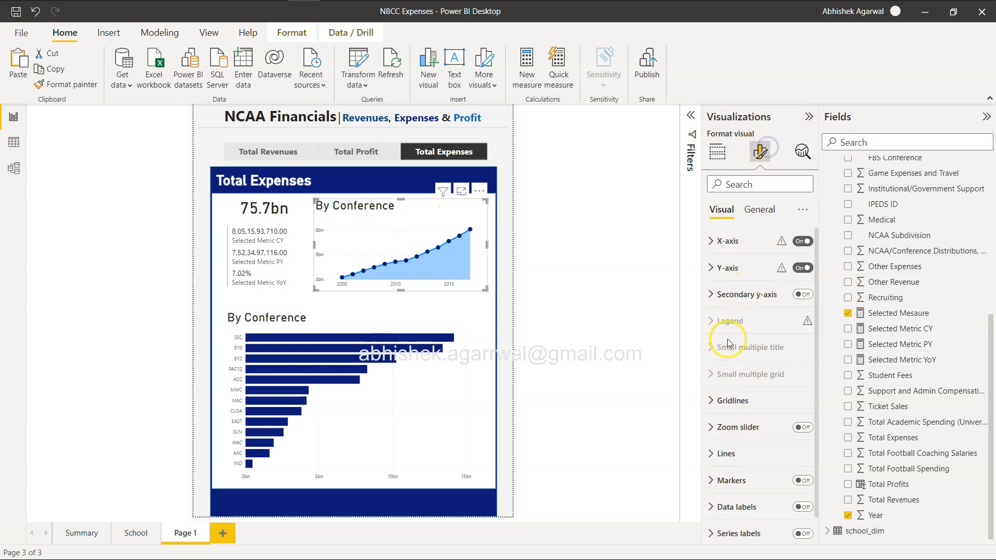
{"action": "left_click", "coordinate": [759, 210]}
{"action": "left_click", "coordinate": [799, 268]}
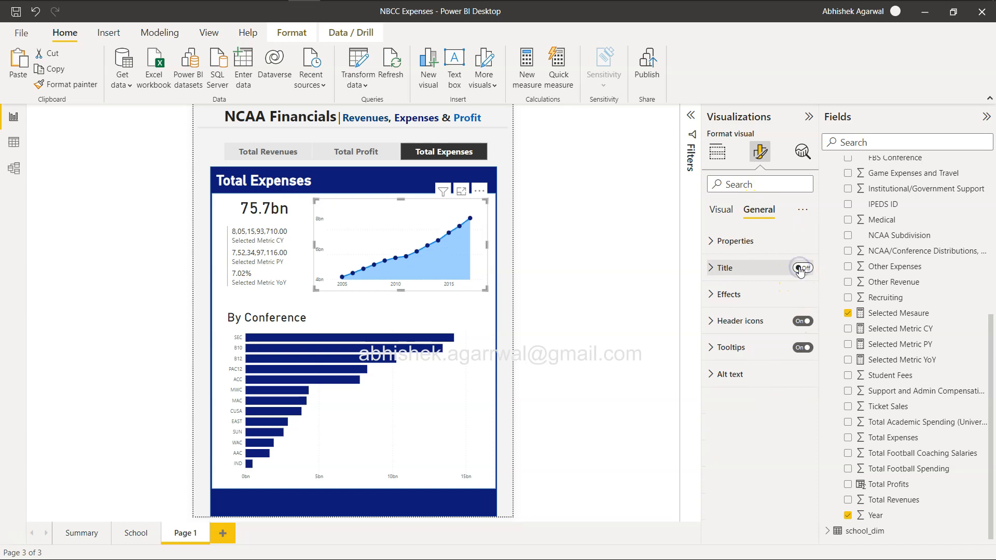
Step: Set the area chart's line join type to Bevel and its stroke width to 0
{"action": "left_click", "coordinate": [722, 209]}
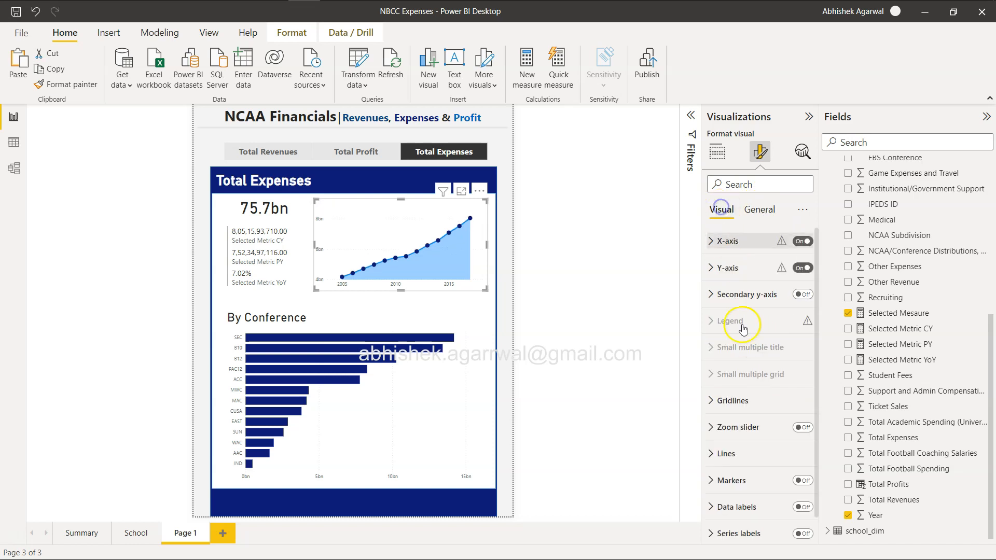
{"action": "left_click", "coordinate": [718, 454]}
{"action": "left_click", "coordinate": [721, 513]}
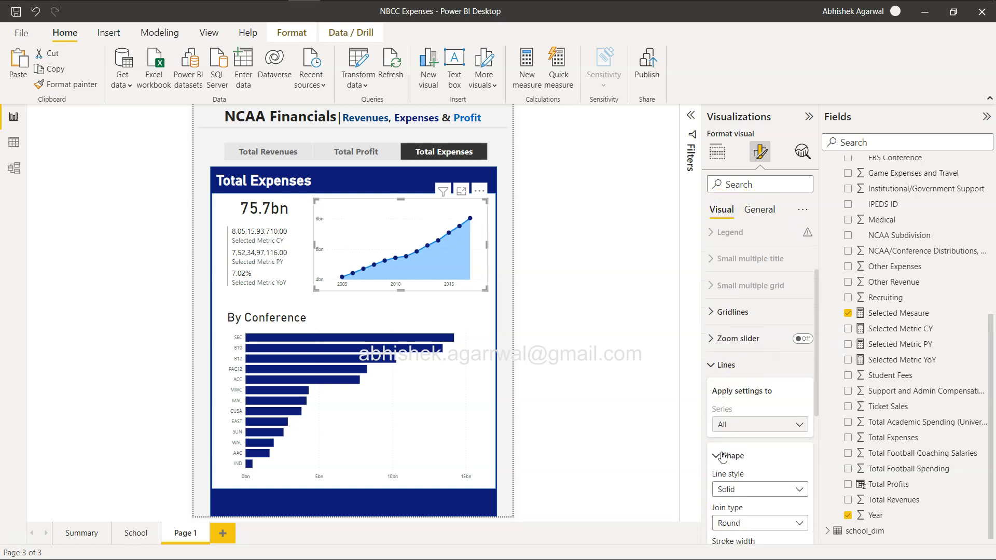
{"action": "scroll", "coordinate": [722, 456], "scroll_direction": "down", "scroll_amount": 3}
{"action": "scroll", "coordinate": [722, 456], "scroll_direction": "down", "scroll_amount": 2}
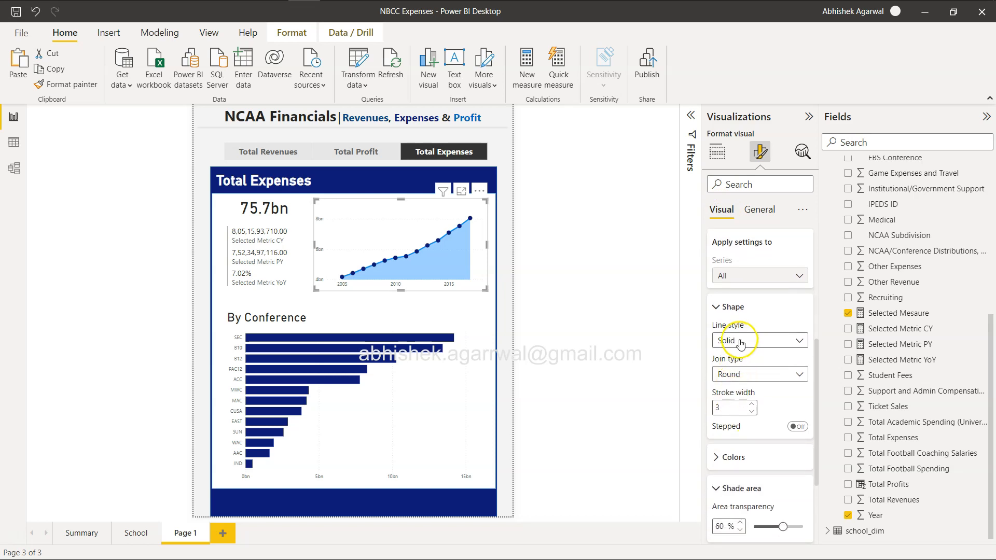
{"action": "left_click", "coordinate": [741, 375]}
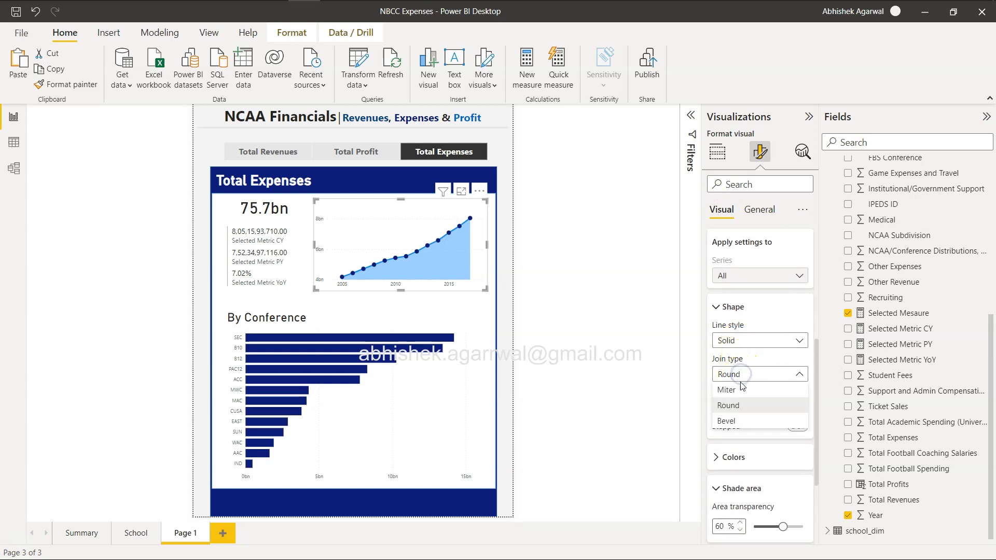
{"action": "left_click", "coordinate": [741, 392]}
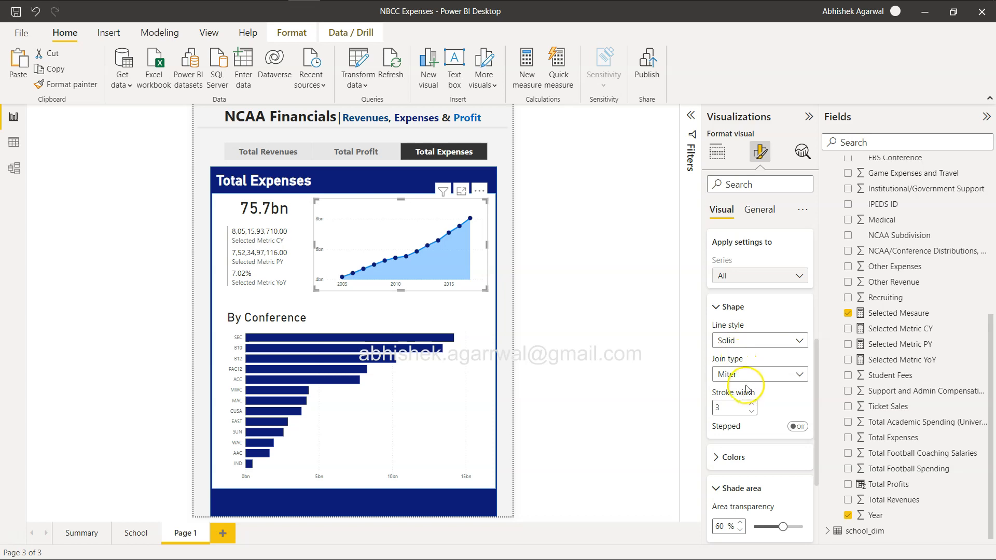
{"action": "left_click", "coordinate": [753, 374]}
{"action": "left_click", "coordinate": [752, 420]}
{"action": "left_click", "coordinate": [751, 413]}
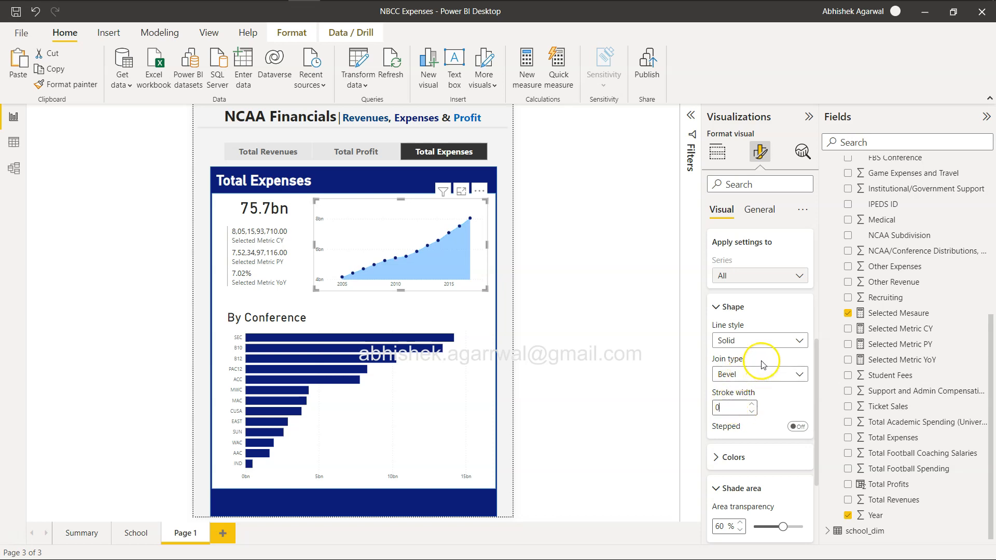
Step: Inspect the area chart's line colour and shade area options, and view the chart for Total Profit
{"action": "scroll", "coordinate": [770, 416], "scroll_direction": "down", "scroll_amount": 3}
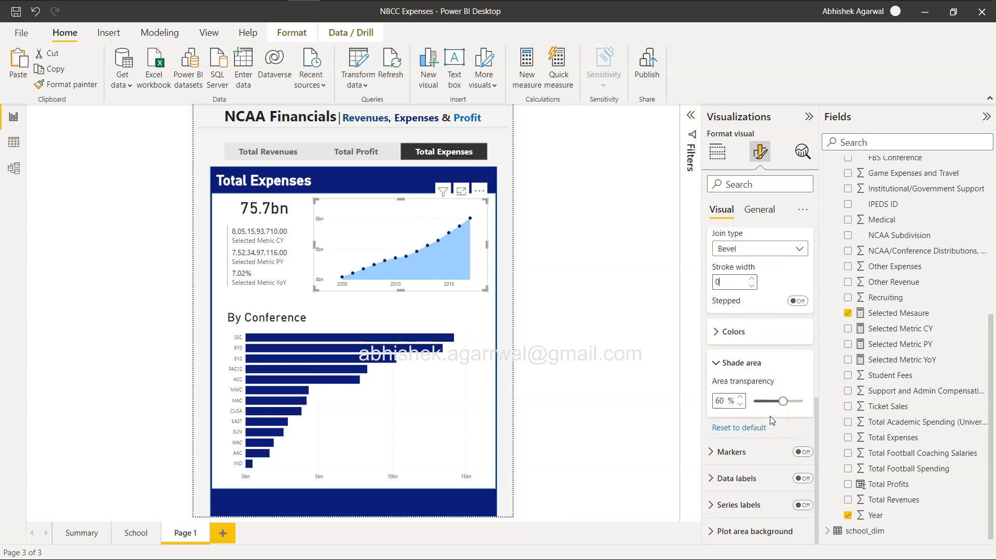
{"action": "left_click", "coordinate": [714, 332]}
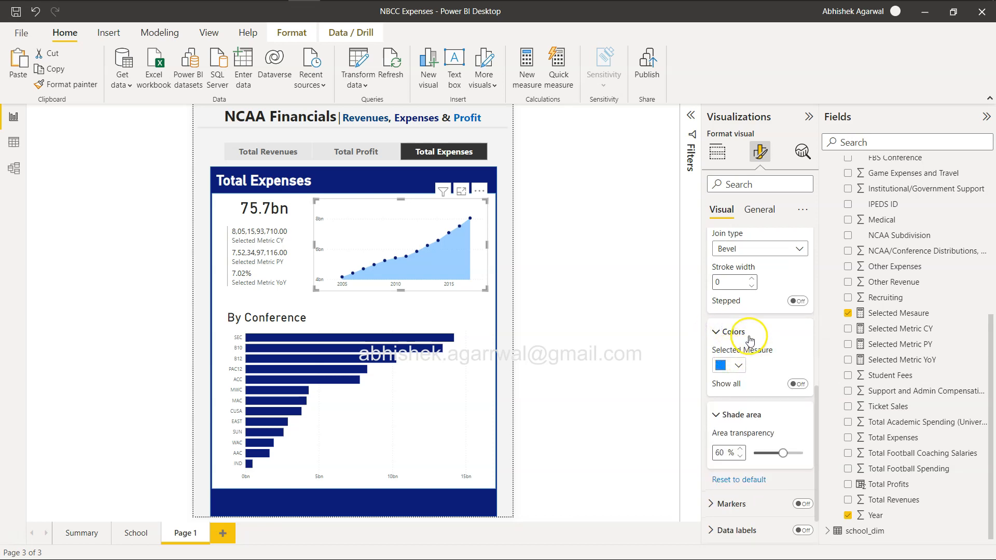
{"action": "left_click", "coordinate": [721, 333]}
{"action": "left_click", "coordinate": [722, 335]}
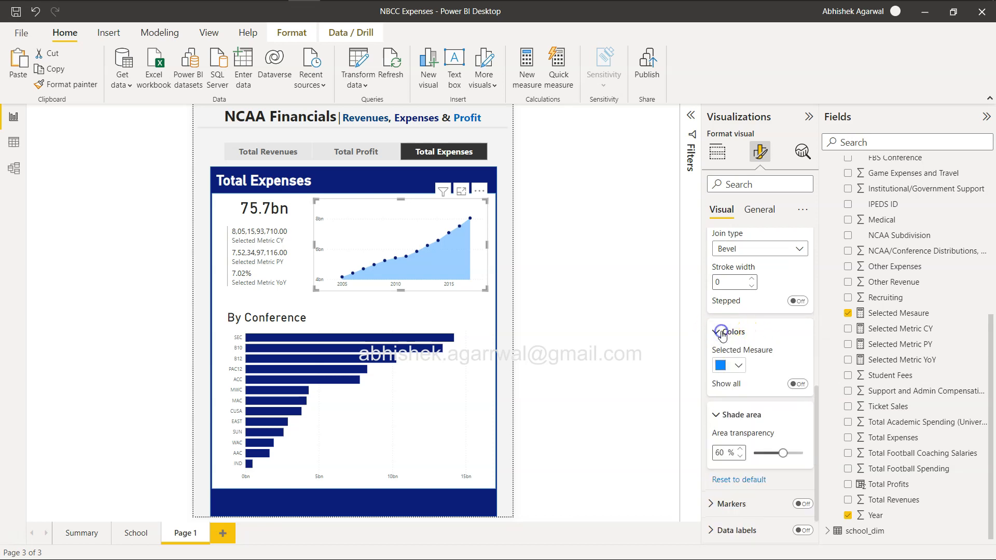
{"action": "left_click", "coordinate": [719, 333]}
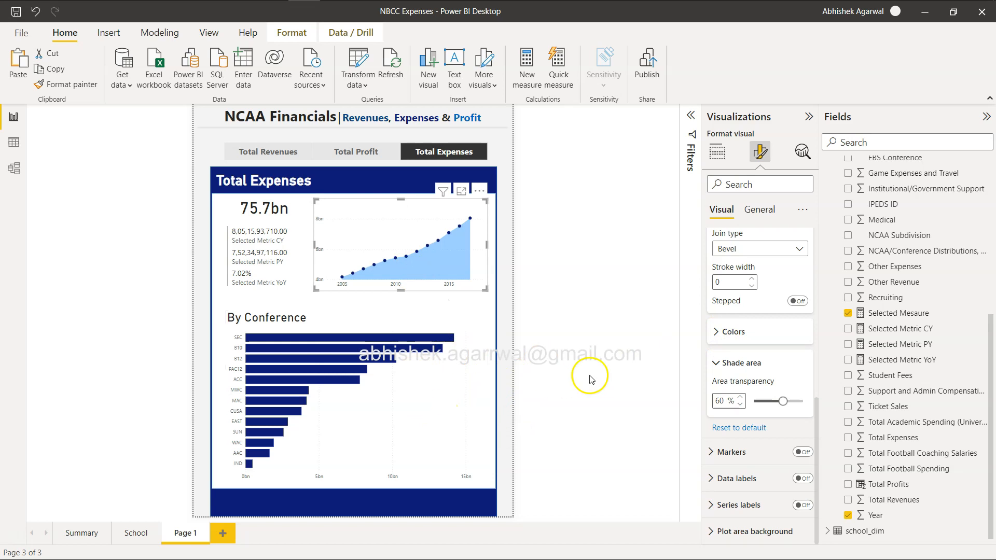
{"action": "left_click", "coordinate": [370, 154]}
{"action": "left_click", "coordinate": [435, 157]}
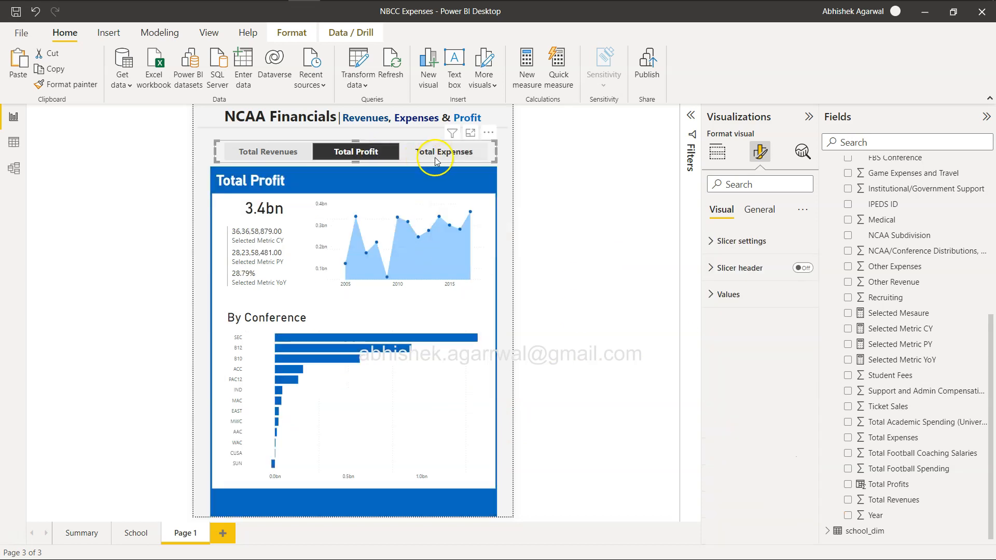
Step: Undo the latest slicer selection and the area chart's line formatting changes
{"action": "key", "text": "ctrl+z"}
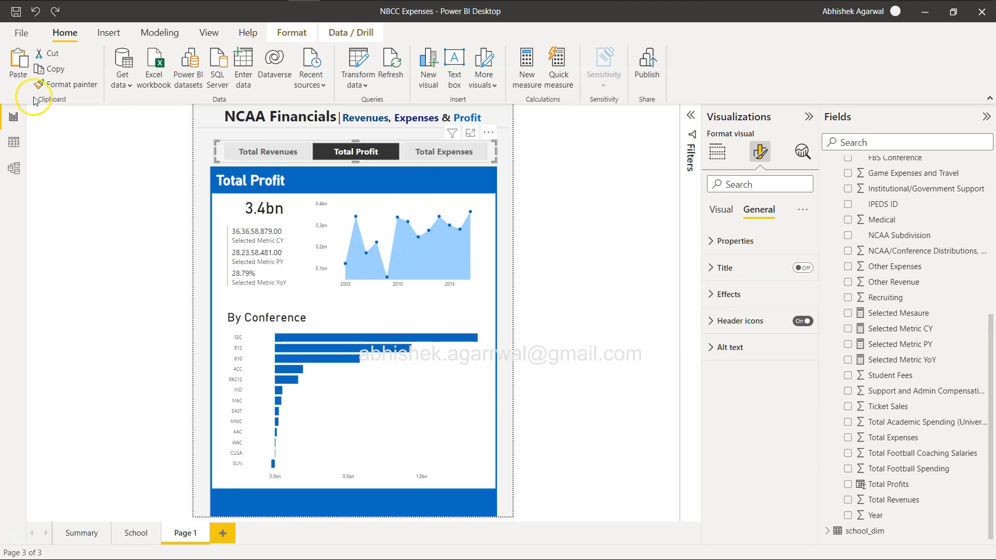
{"action": "left_click", "coordinate": [36, 11]}
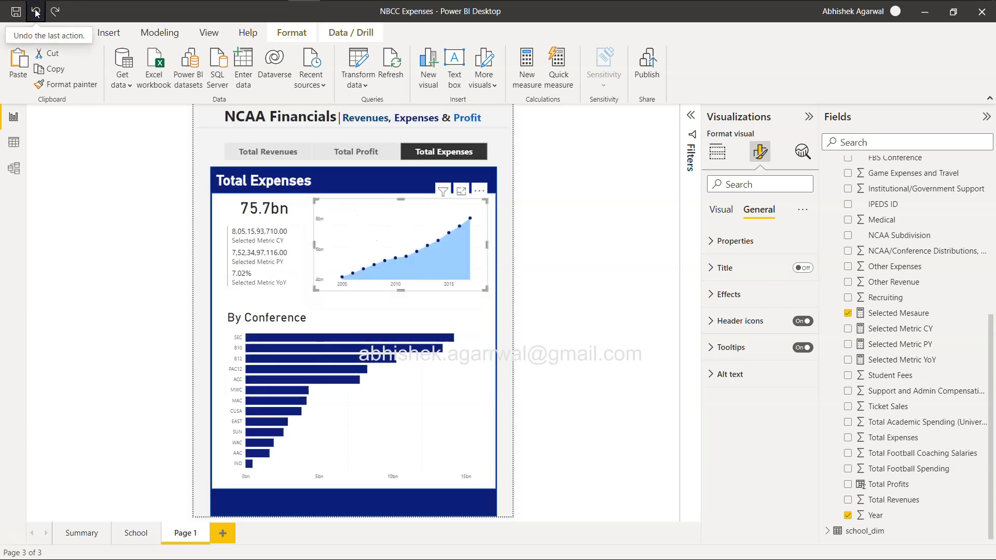
{"action": "left_click", "coordinate": [36, 12]}
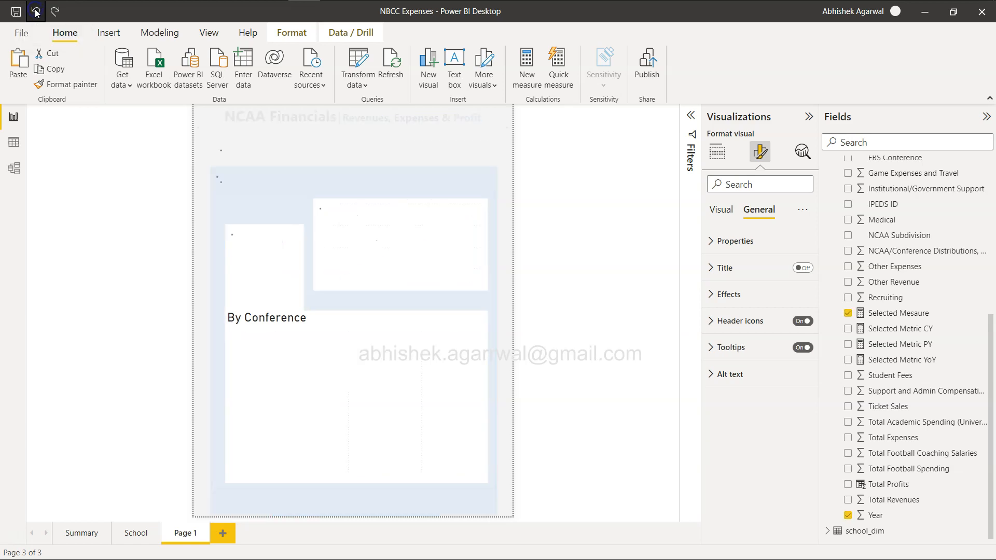
{"action": "left_click", "coordinate": [36, 11]}
{"action": "left_click", "coordinate": [36, 11]}
{"action": "left_click", "coordinate": [36, 12]}
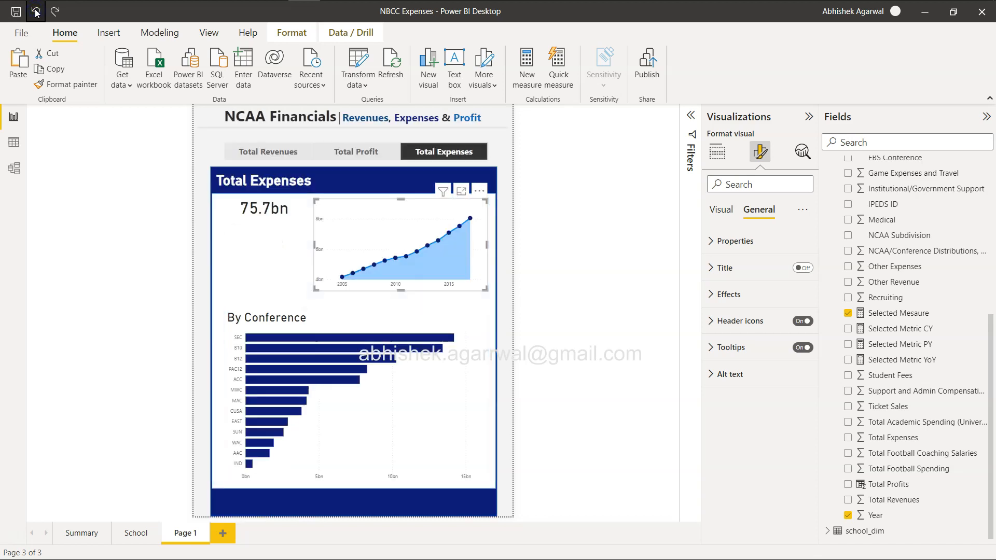
{"action": "left_click", "coordinate": [35, 11]}
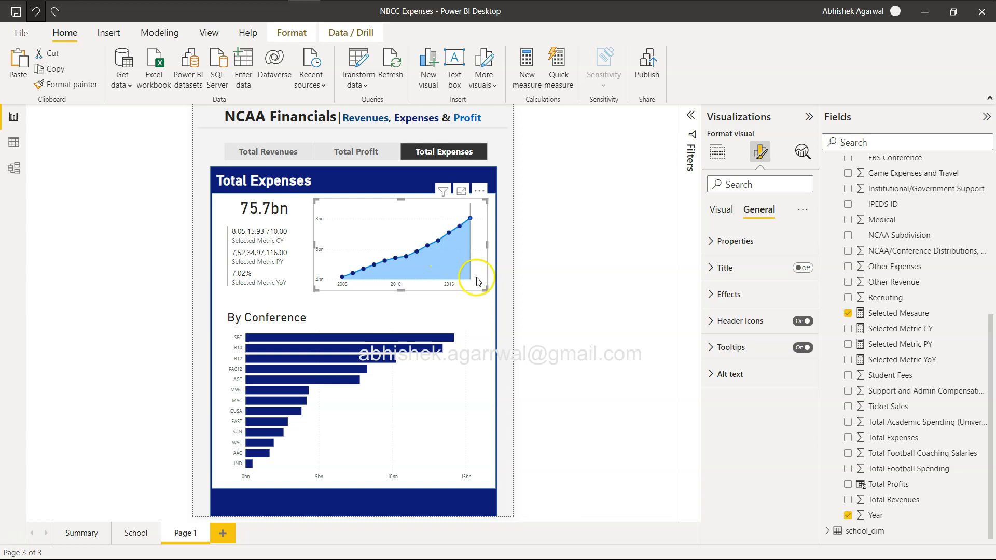
Step: Delete the area chart and replace it with a shrunken copy of the By Conference bar chart beside the metric cards
{"action": "mouse_move", "coordinate": [478, 282]}
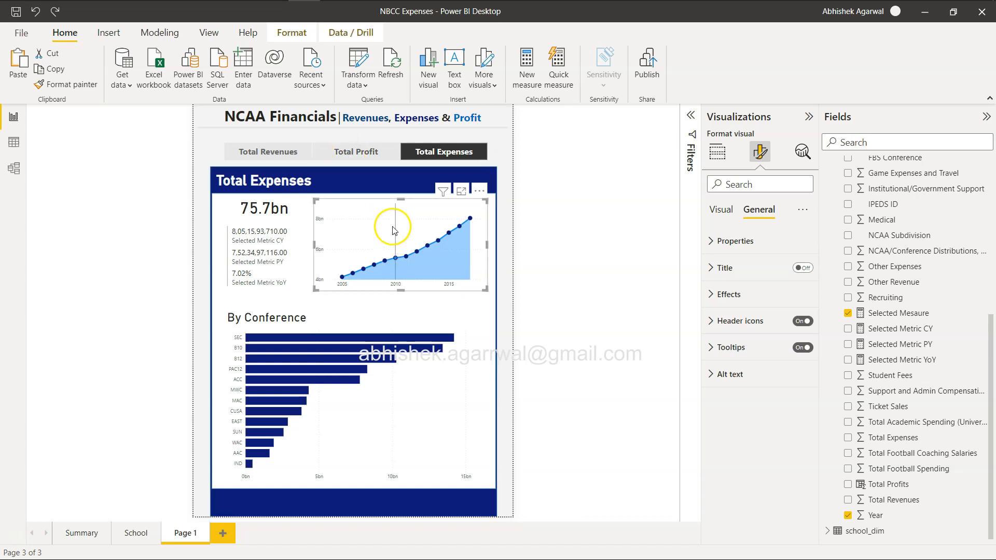
{"action": "key", "text": "Delete"}
{"action": "left_click", "coordinate": [404, 403]}
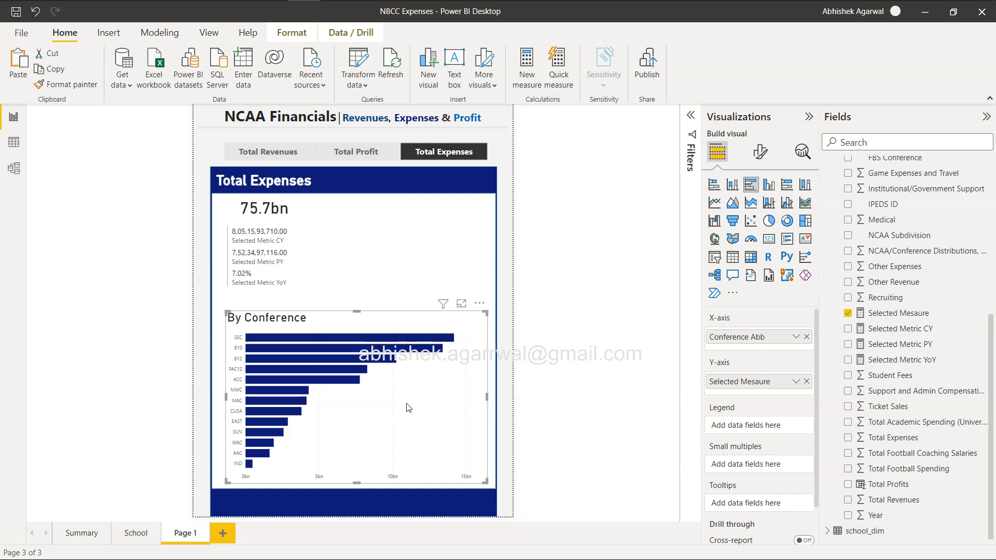
{"action": "key", "text": "ctrl+v"}
{"action": "left_click_drag", "start_coordinate": [488, 486], "coordinate": [380, 400]}
{"action": "left_click_drag", "start_coordinate": [354, 361], "coordinate": [450, 248]}
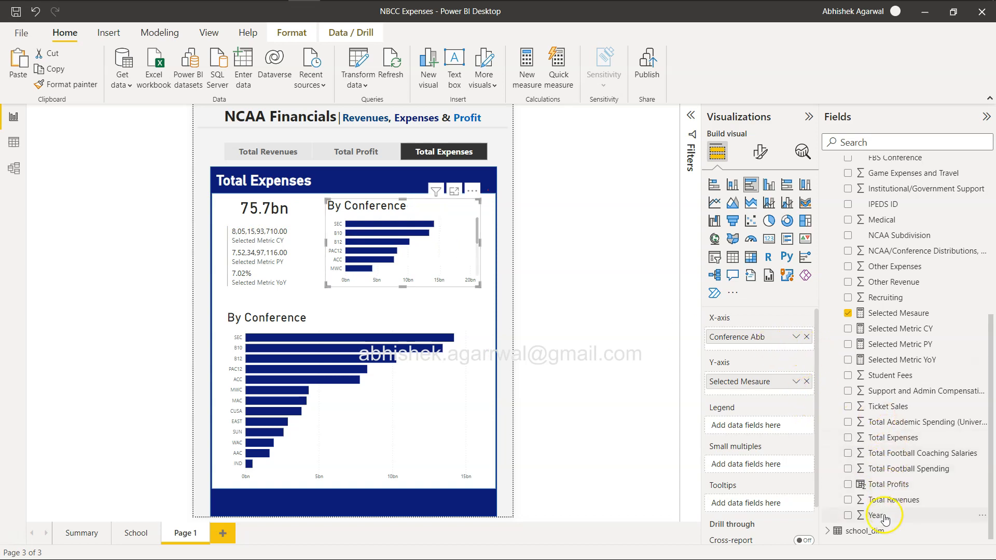
Step: Replace Conference Abb with Year on the copied chart's X-axis and convert it to an area chart
{"action": "left_click", "coordinate": [806, 336]}
{"action": "left_click_drag", "start_coordinate": [885, 521], "coordinate": [747, 338]}
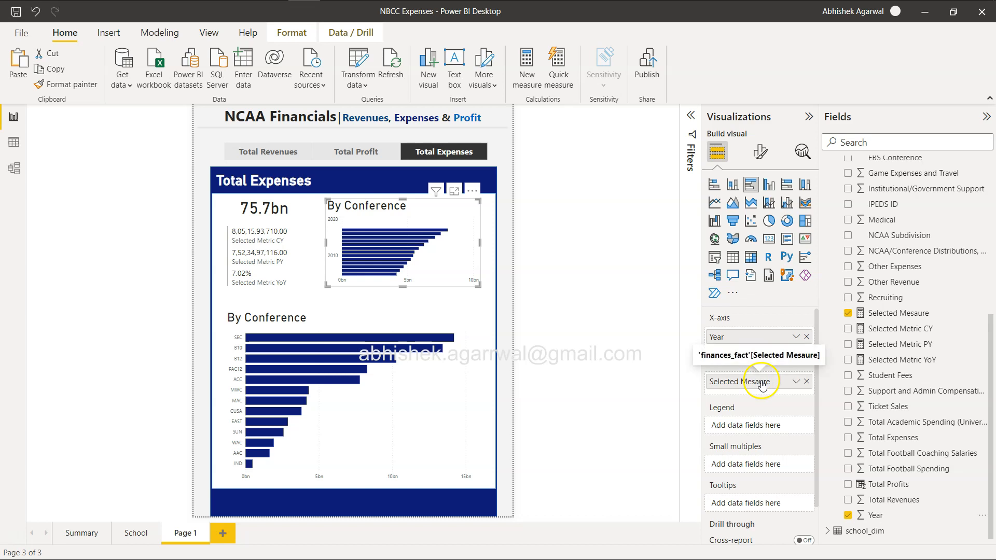
{"action": "left_click", "coordinate": [733, 205]}
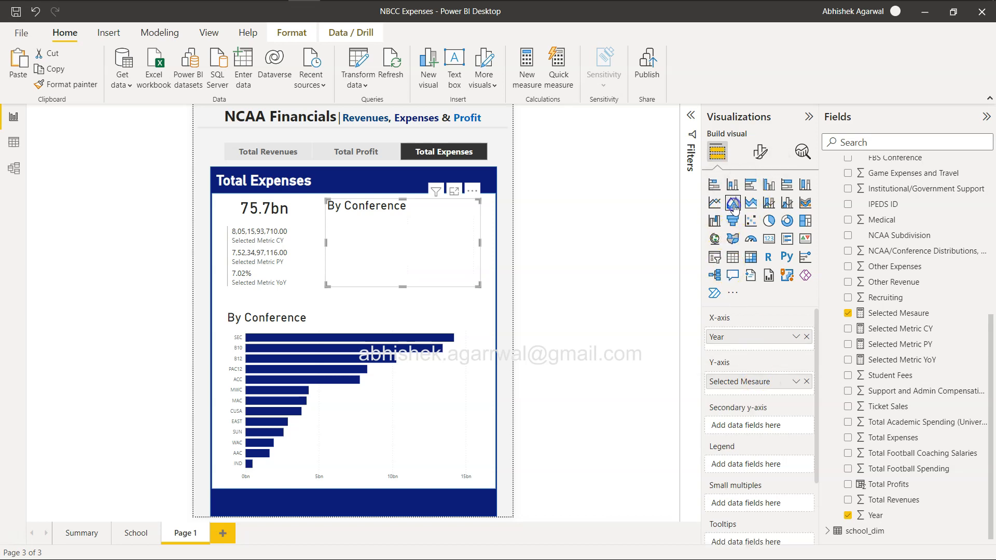
Step: Check the rebuilt area chart with the Total Profit and Total Revenues slicer choices
{"action": "left_click", "coordinate": [357, 152]}
{"action": "left_click", "coordinate": [289, 153]}
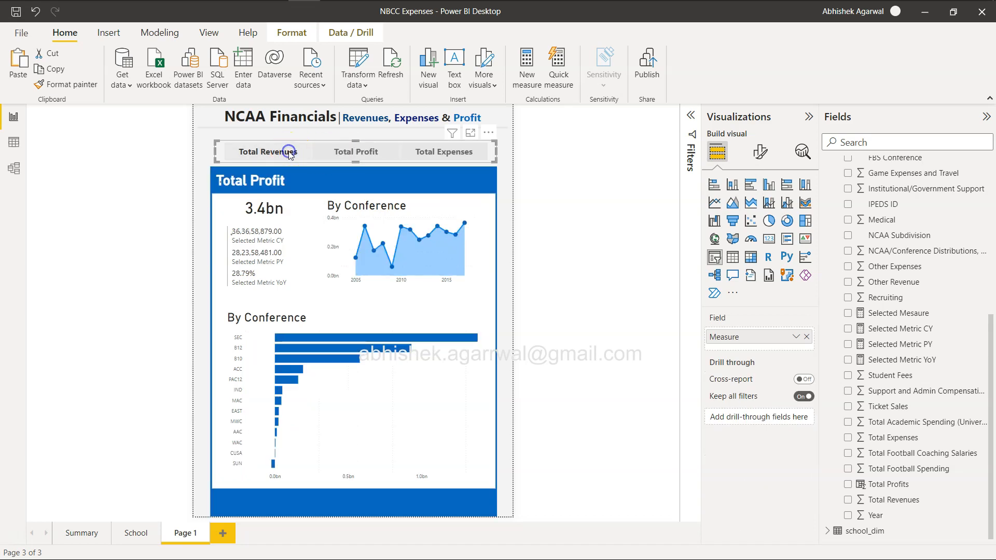
{"action": "left_click", "coordinate": [340, 150]}
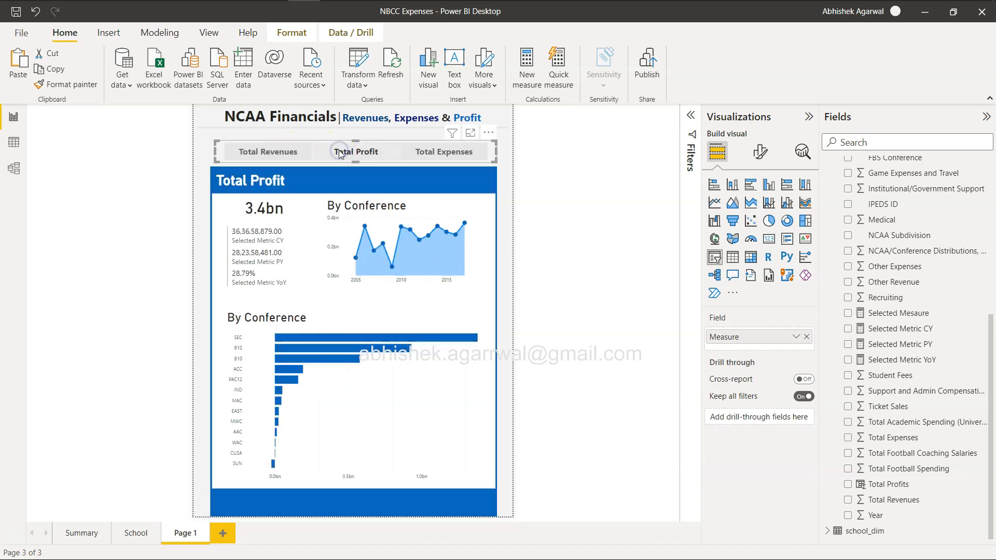
Step: Compare the area chart under Total Expenses and Total Profit, and examine its plot area background, line and colour settings
{"action": "left_click", "coordinate": [434, 152]}
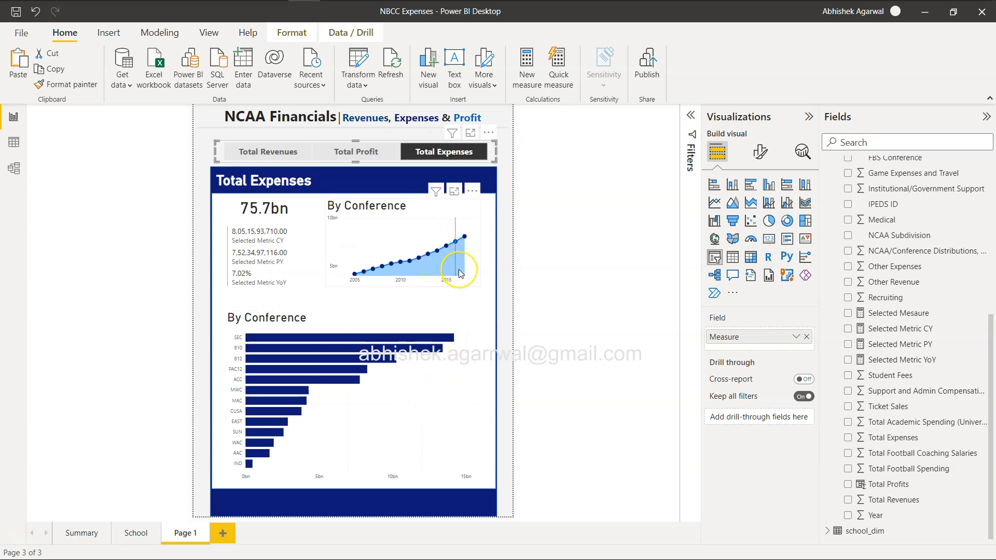
{"action": "left_click", "coordinate": [364, 152]}
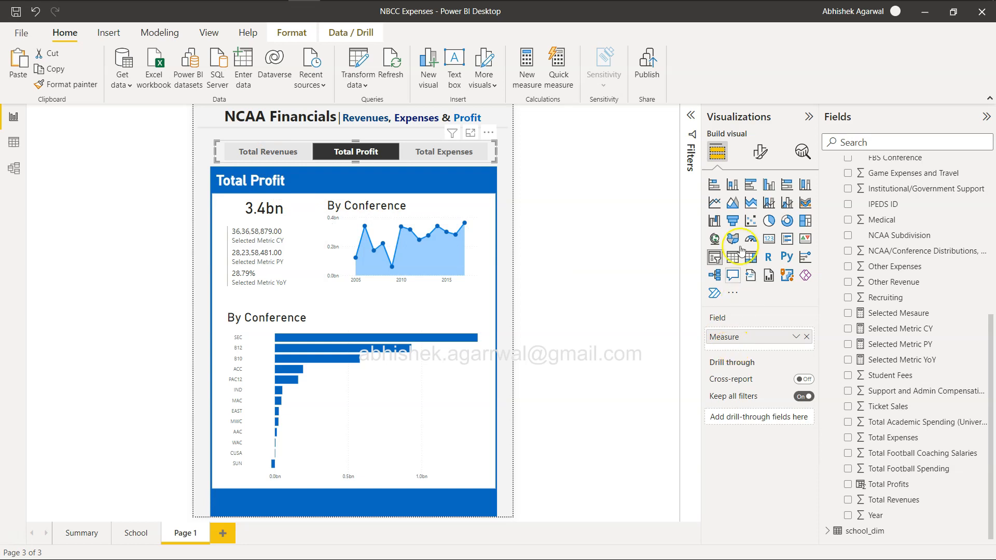
{"action": "left_click", "coordinate": [759, 151]}
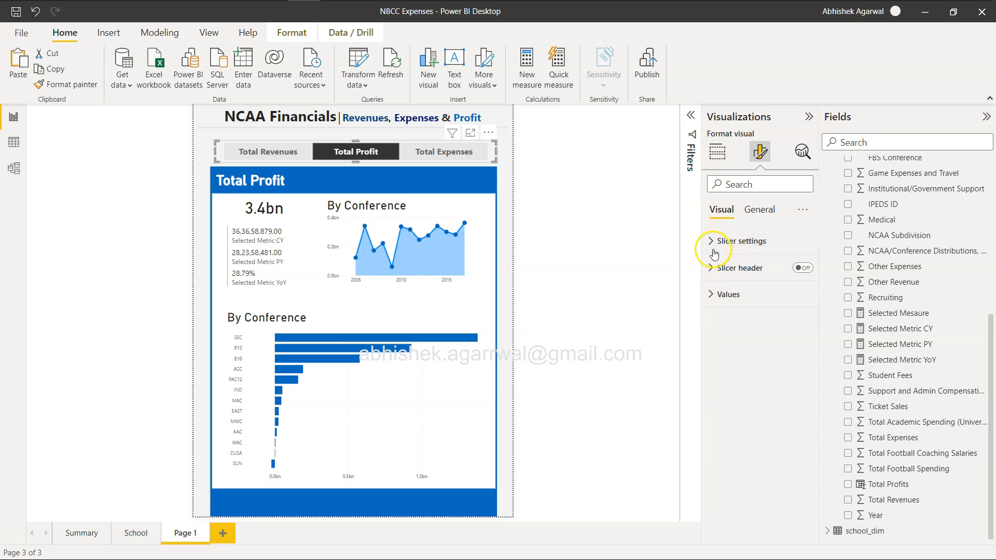
{"action": "left_click", "coordinate": [432, 216]}
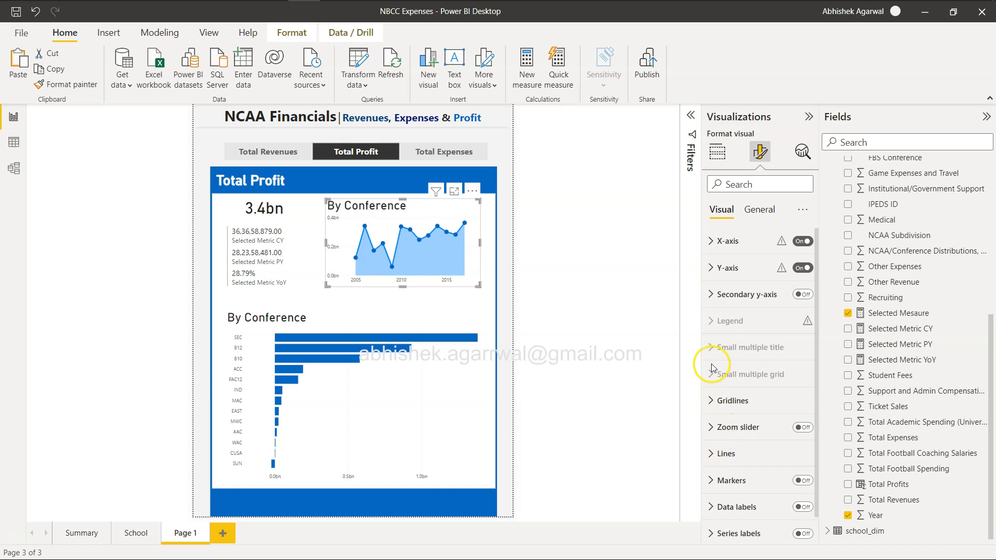
{"action": "scroll", "coordinate": [712, 370], "scroll_direction": "down", "scroll_amount": 1}
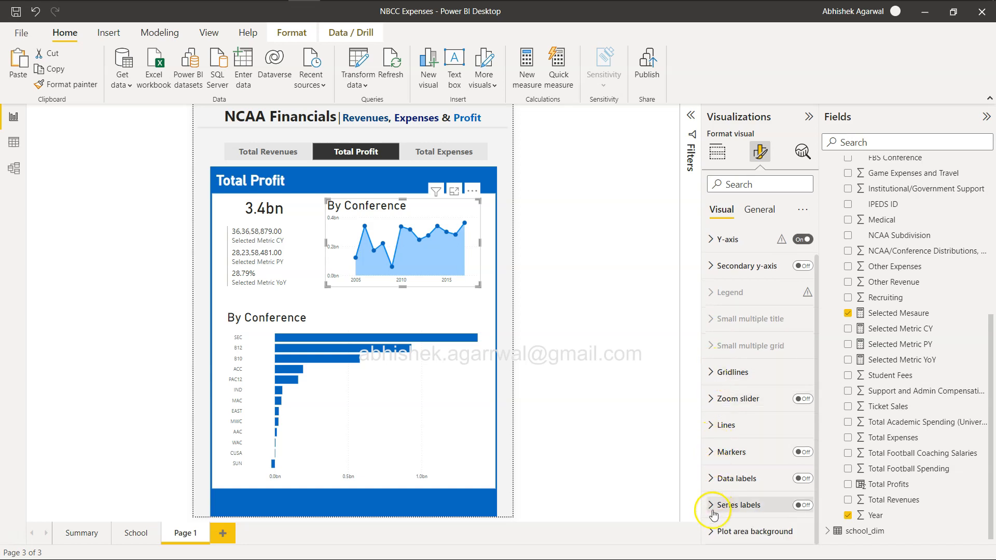
{"action": "left_click", "coordinate": [712, 531]}
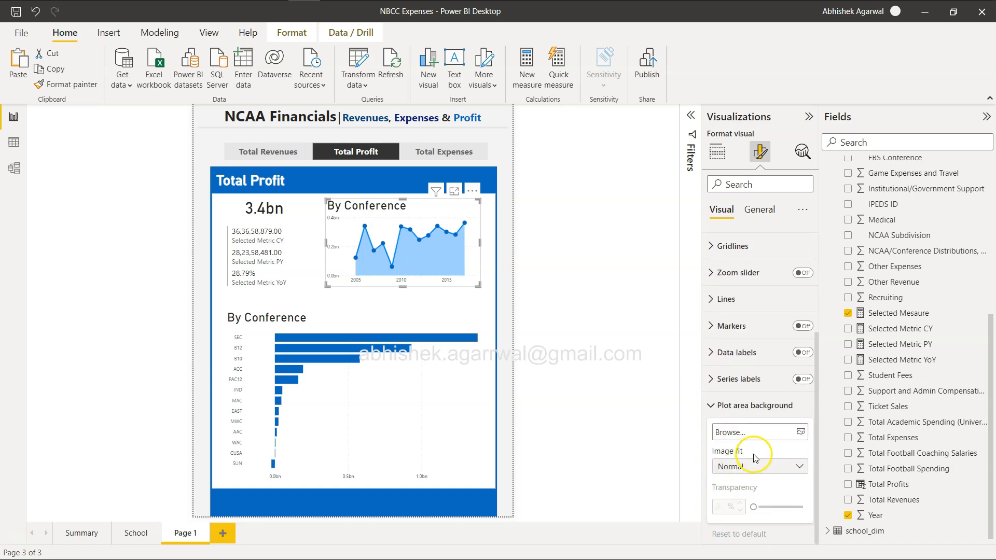
{"action": "left_click", "coordinate": [717, 405]}
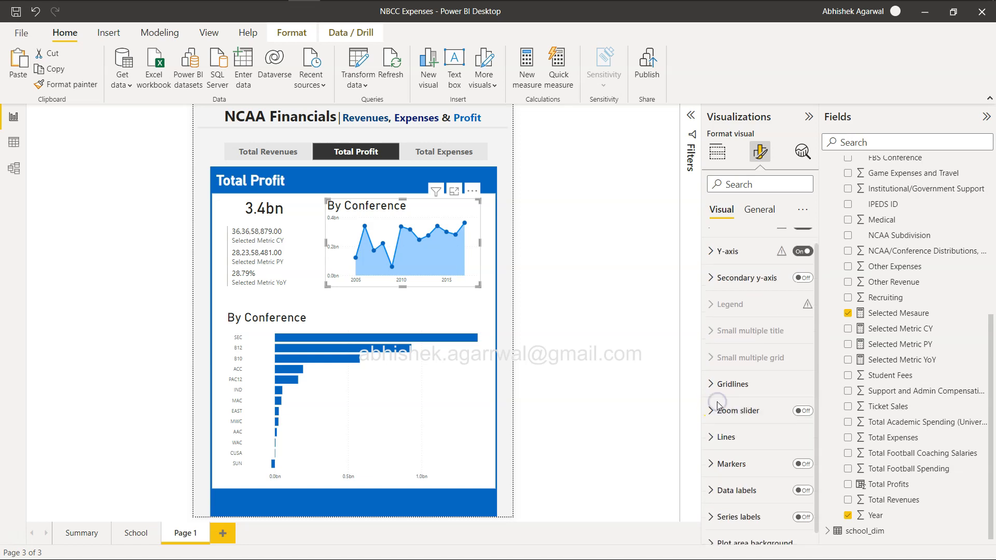
{"action": "left_click", "coordinate": [712, 445]}
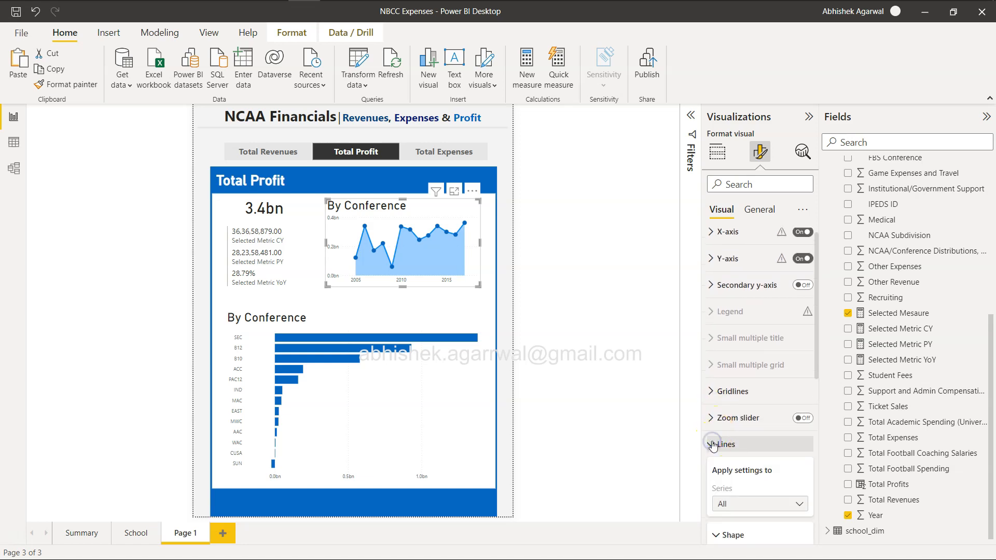
{"action": "scroll", "coordinate": [714, 445], "scroll_direction": "down", "scroll_amount": 2}
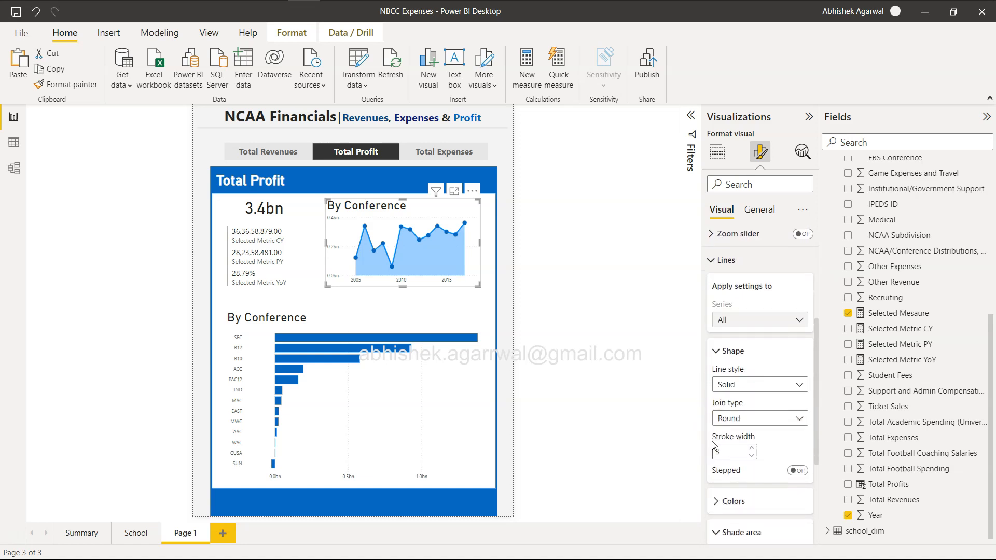
{"action": "left_click", "coordinate": [714, 458]}
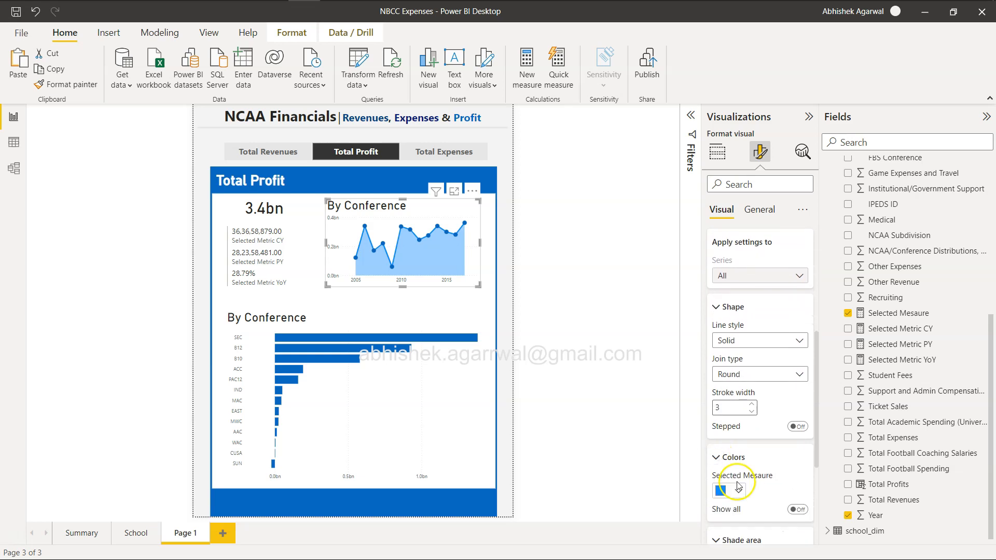
{"action": "scroll", "coordinate": [755, 456], "scroll_direction": "down", "scroll_amount": 2}
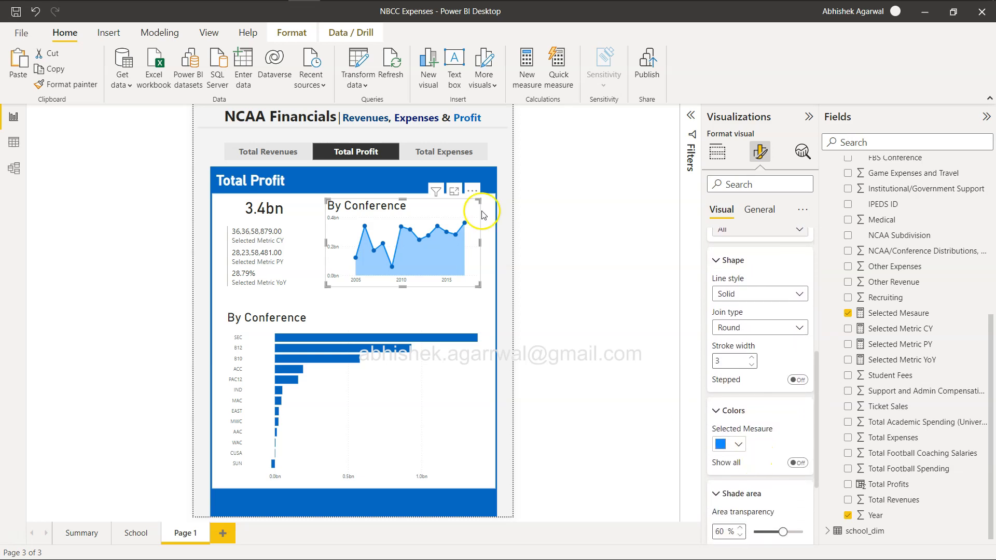
Step: Switch the slicer to Total Expenses and Total Revenues, and review its orientation and selection settings
{"action": "left_click", "coordinate": [439, 154]}
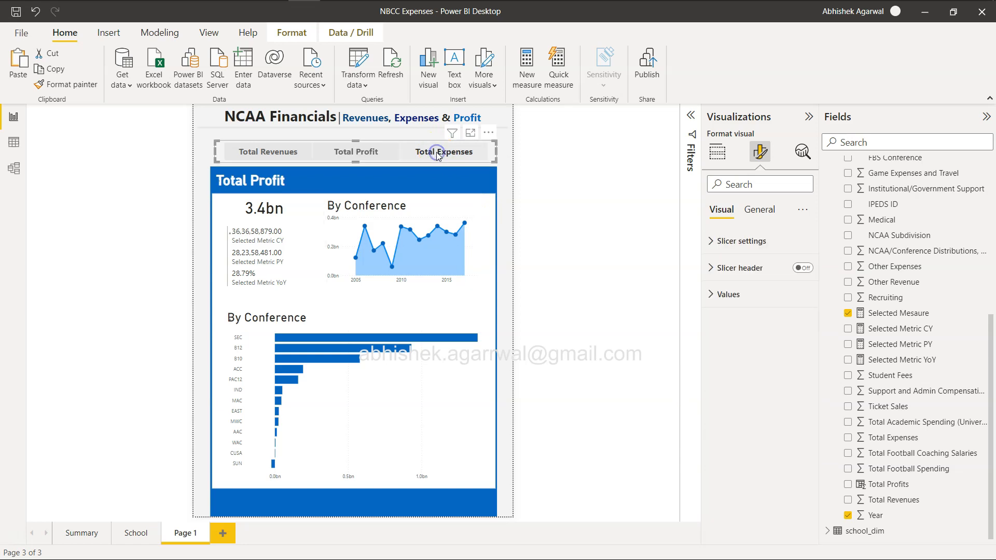
{"action": "left_click", "coordinate": [283, 154]}
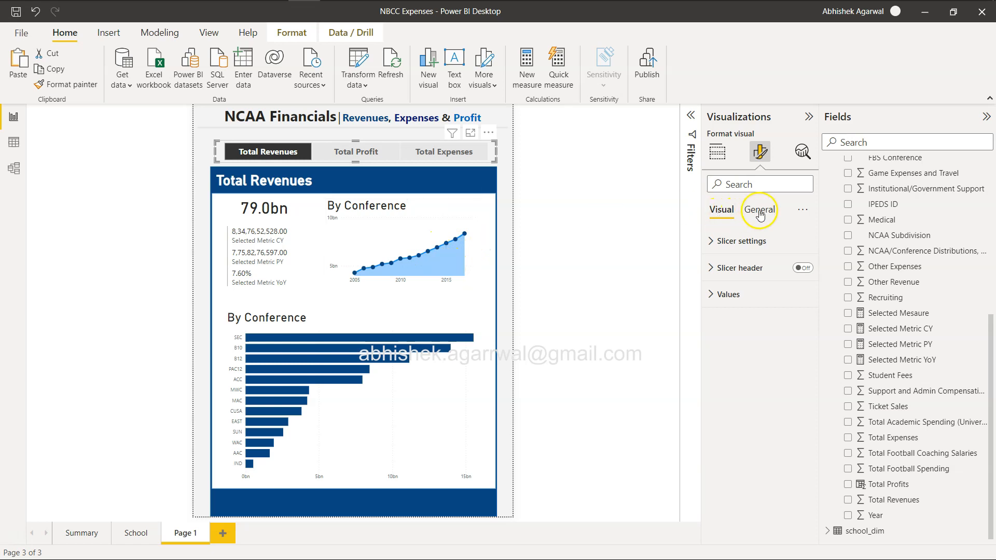
{"action": "left_click", "coordinate": [736, 241]}
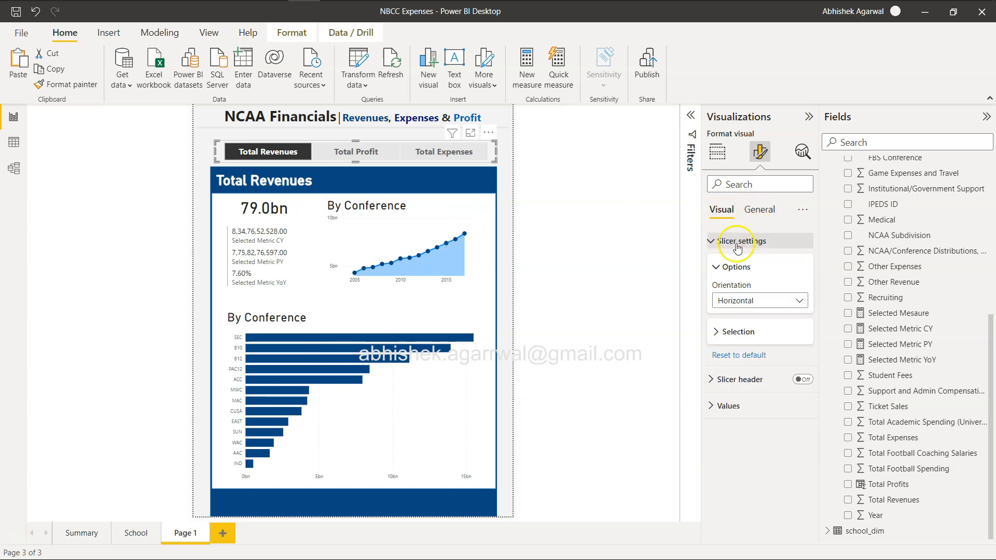
{"action": "left_click", "coordinate": [716, 331]}
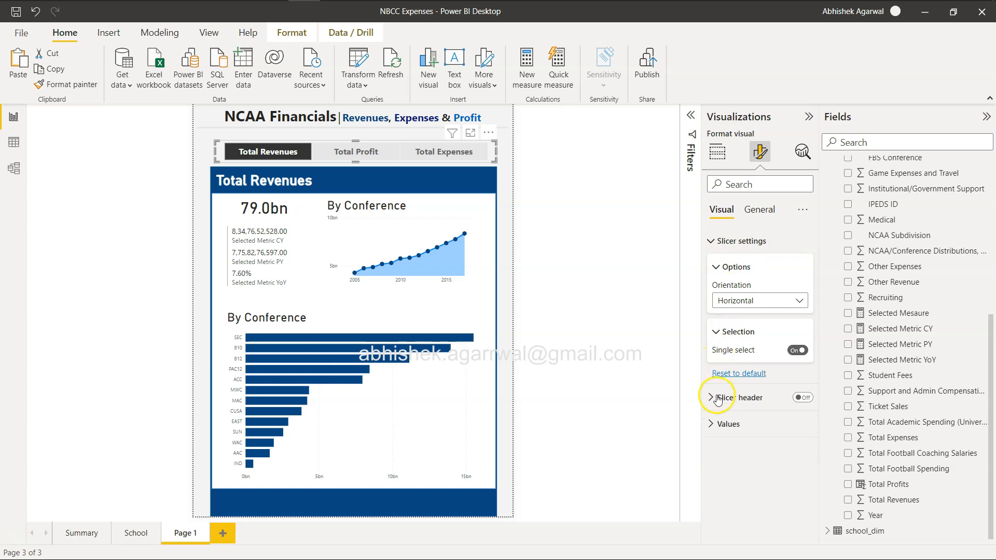
Step: Add the Measure field from the Dynamic Measure table to the area chart's legend
{"action": "left_click", "coordinate": [429, 239]}
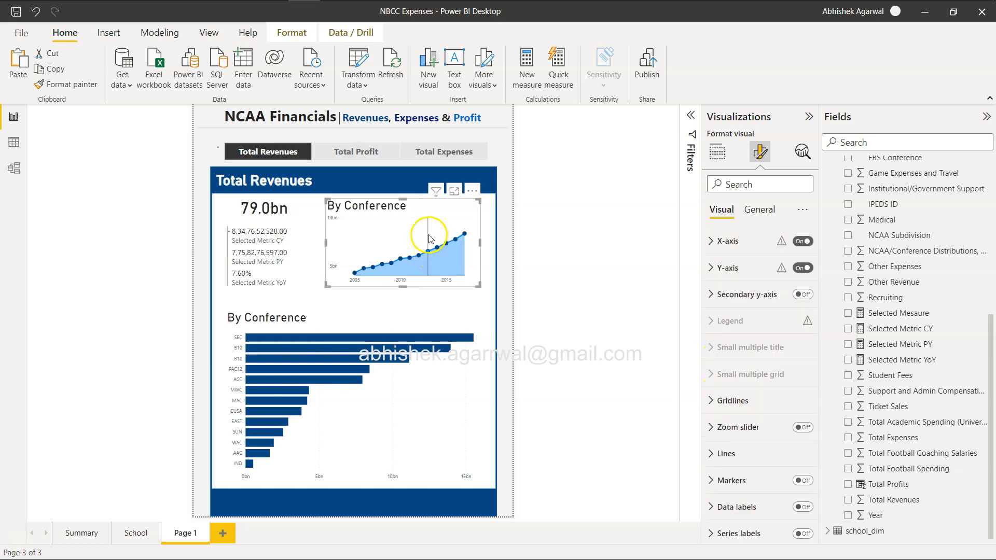
{"action": "scroll", "coordinate": [716, 345], "scroll_direction": "down", "scroll_amount": 1}
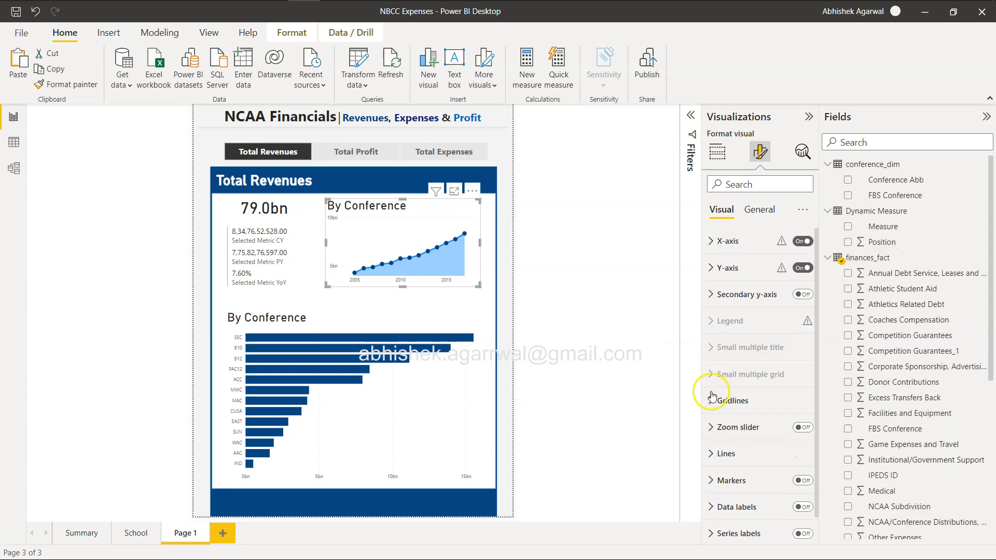
{"action": "left_click", "coordinate": [719, 157]}
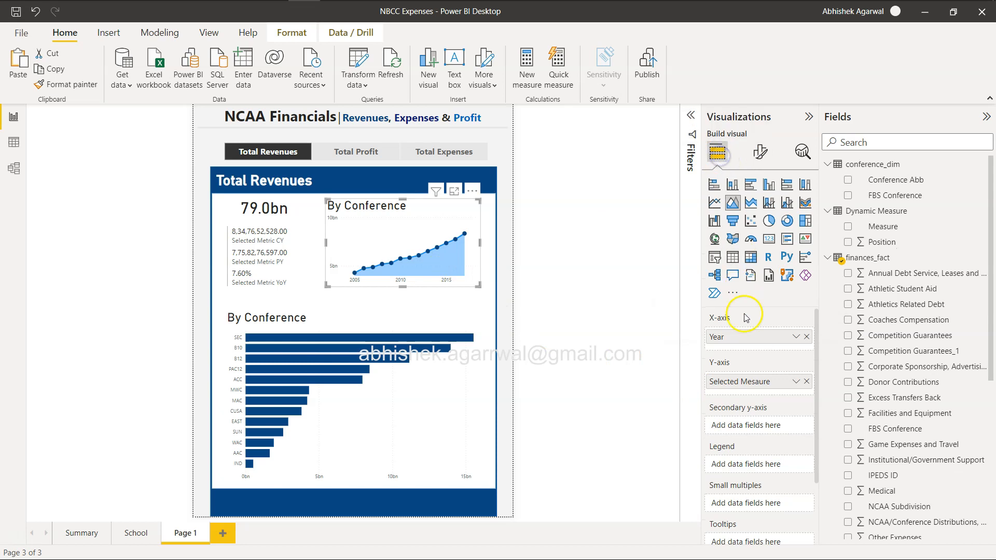
{"action": "scroll", "coordinate": [747, 340], "scroll_direction": "down", "scroll_amount": 1}
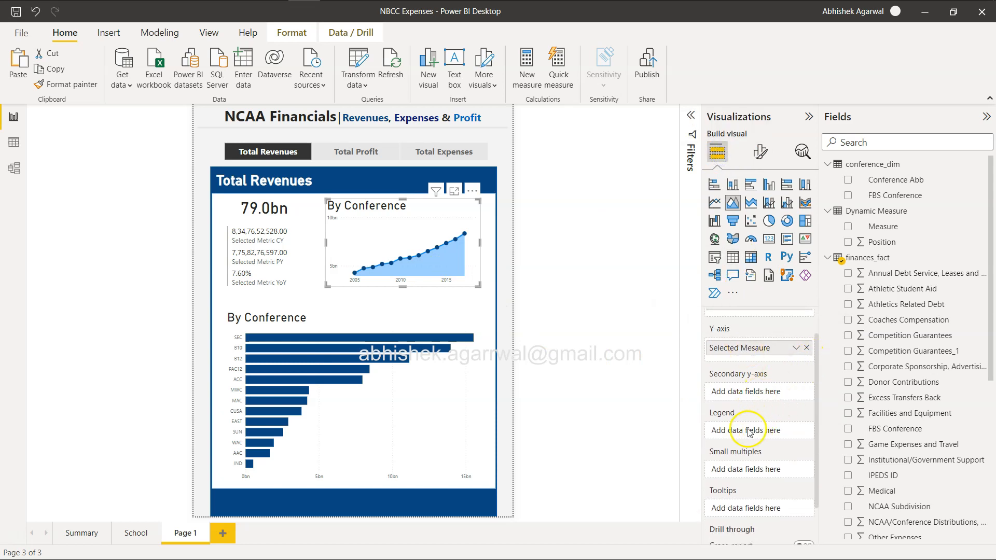
{"action": "left_click_drag", "start_coordinate": [892, 222], "coordinate": [763, 429]}
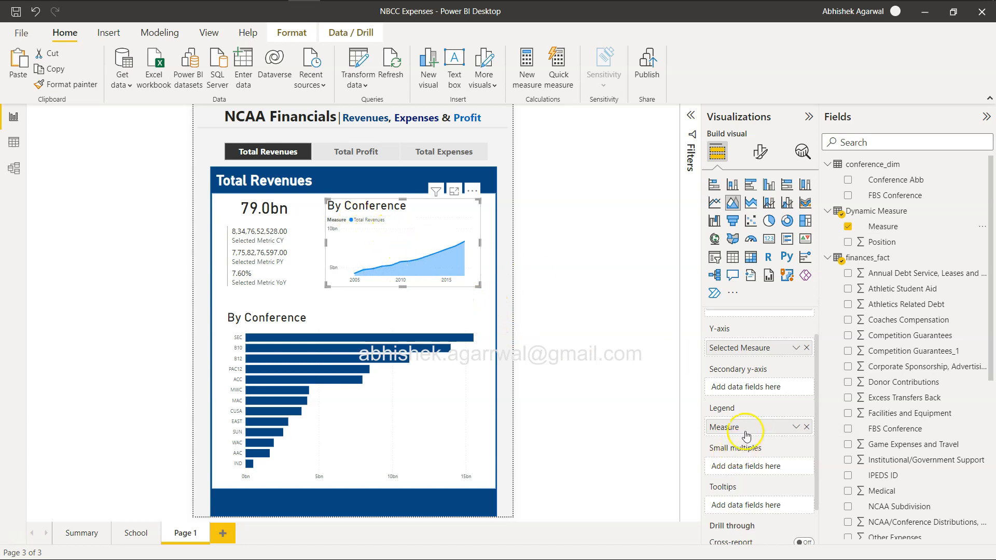
Step: Check the area chart's series colours for the Total Profit, Total Expenses and Total Revenues slicer choices
{"action": "left_click", "coordinate": [372, 152]}
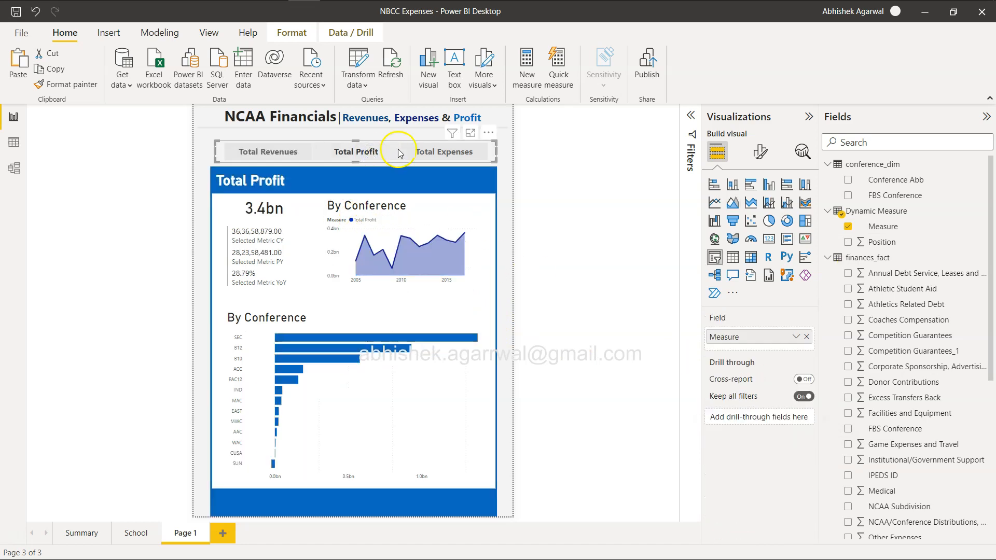
{"action": "left_click", "coordinate": [430, 150]}
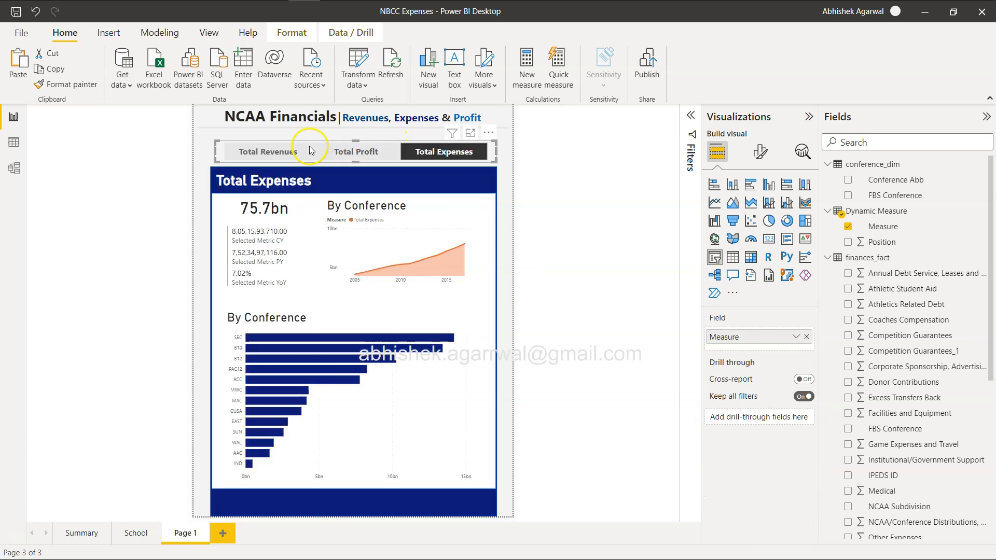
{"action": "left_click", "coordinate": [287, 148]}
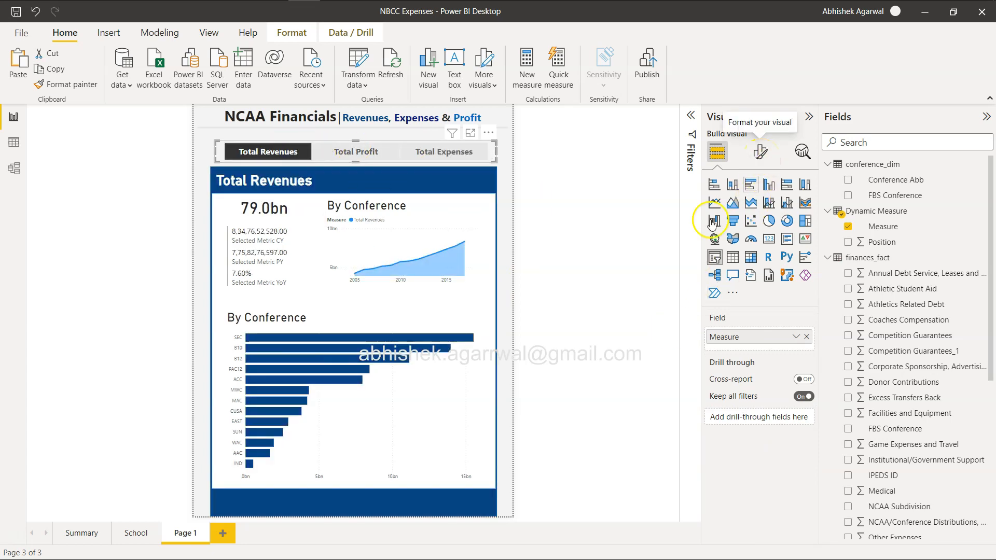
Step: Examine the area chart's line shape, series colour and shade area settings with the legend field in place
{"action": "left_click", "coordinate": [440, 226]}
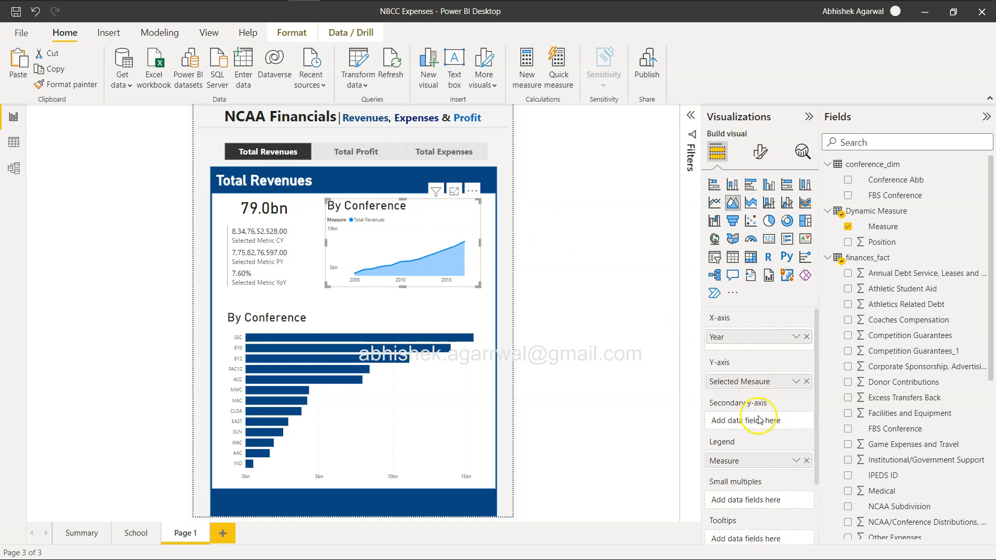
{"action": "left_click", "coordinate": [761, 153]}
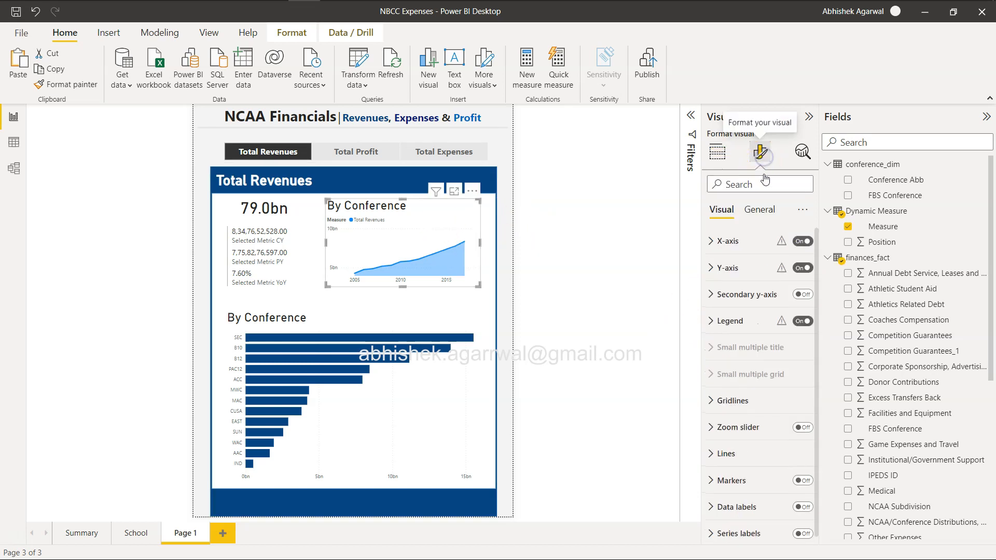
{"action": "scroll", "coordinate": [755, 353], "scroll_direction": "down", "scroll_amount": 1}
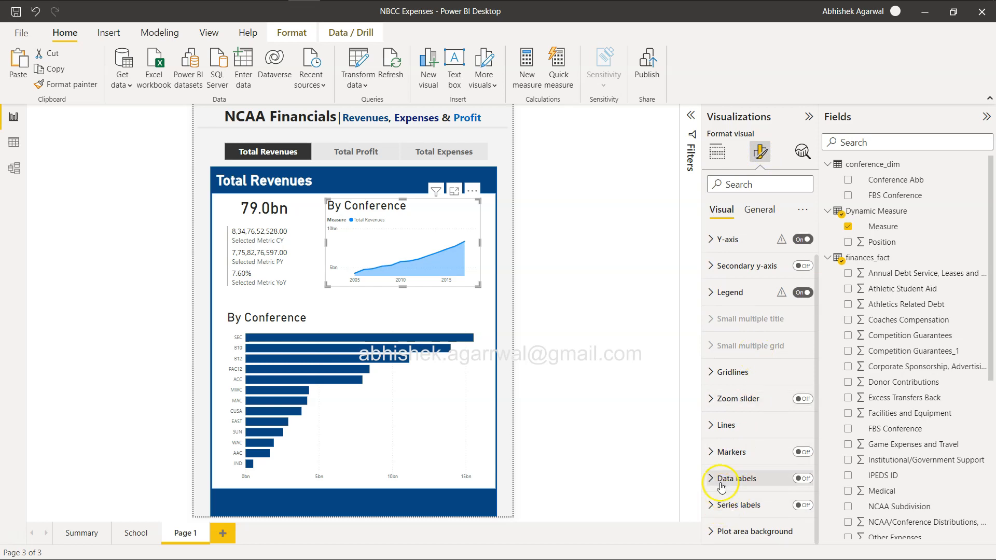
{"action": "left_click", "coordinate": [716, 425]}
{"action": "scroll", "coordinate": [715, 429], "scroll_direction": "down", "scroll_amount": 3}
{"action": "scroll", "coordinate": [714, 430], "scroll_direction": "down", "scroll_amount": 5}
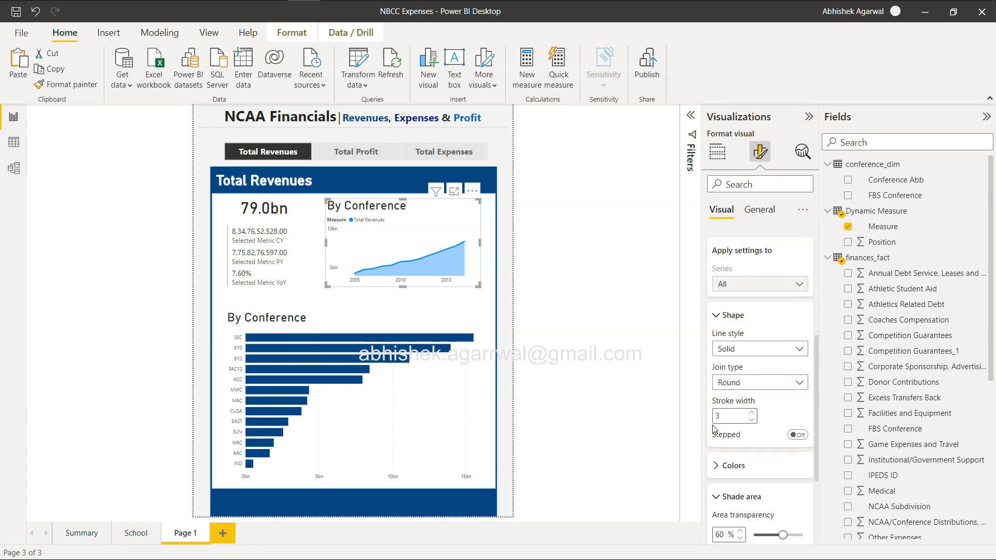
{"action": "scroll", "coordinate": [714, 430], "scroll_direction": "down", "scroll_amount": 5}
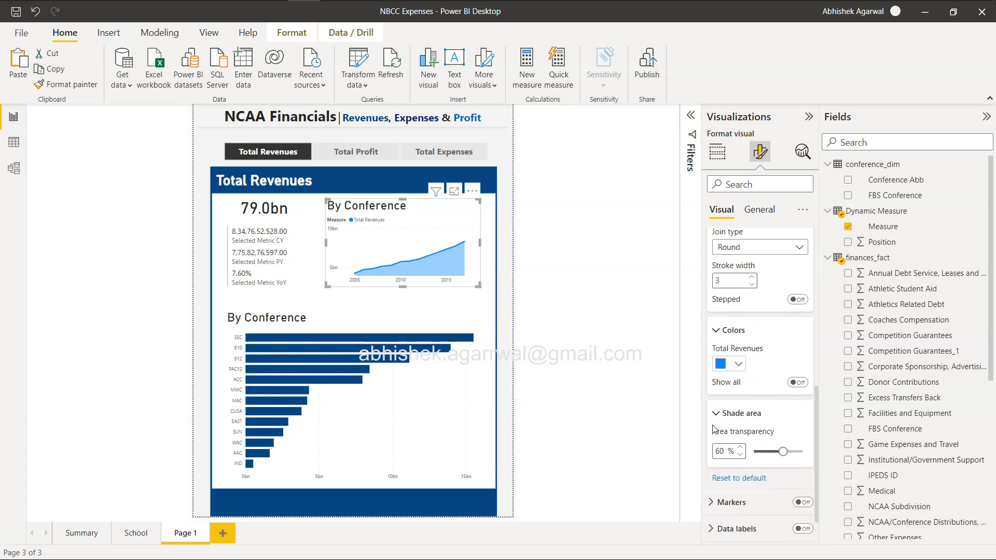
{"action": "scroll", "coordinate": [714, 429], "scroll_direction": "up", "scroll_amount": 10}
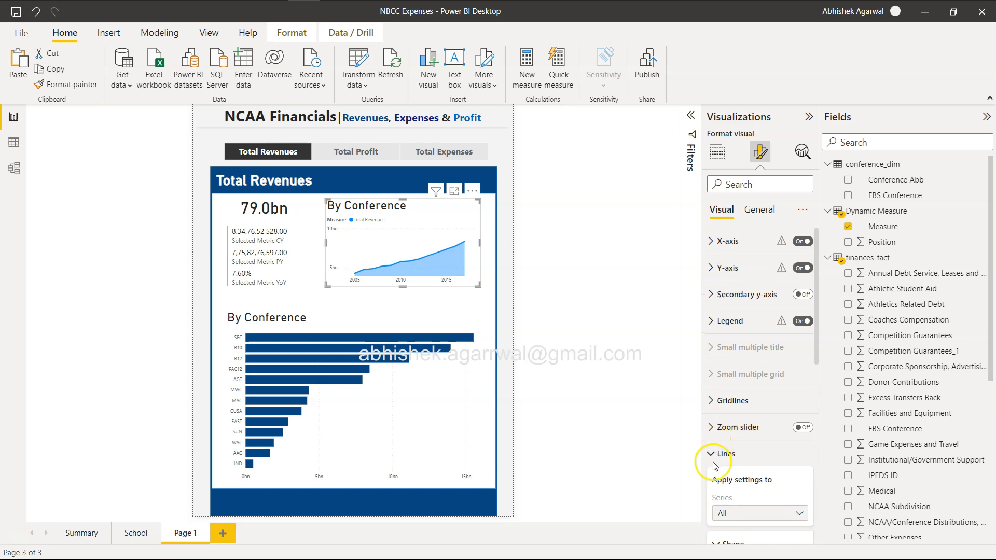
{"action": "left_click", "coordinate": [712, 462]}
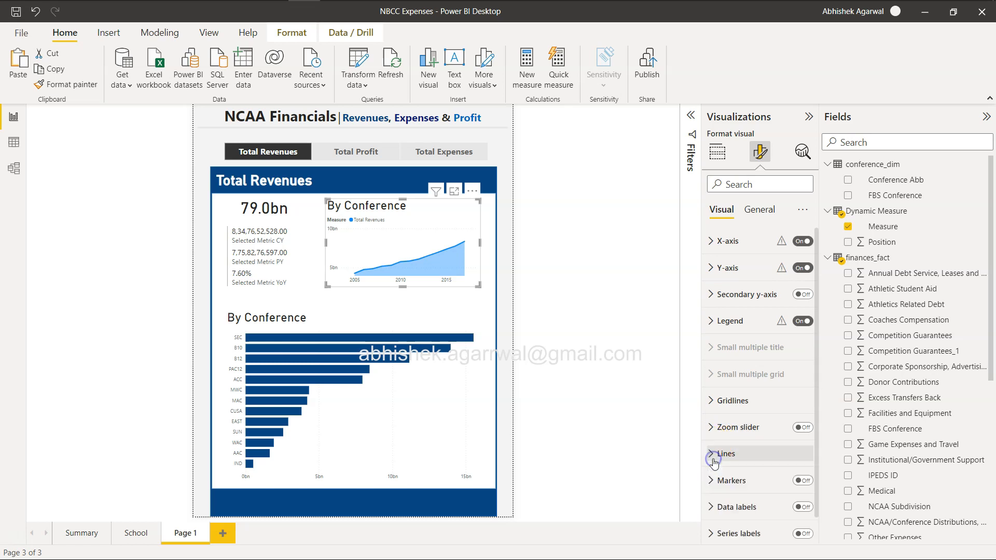
Step: Examine the area chart's legend position, line style, text and title options
{"action": "left_click", "coordinate": [717, 318]}
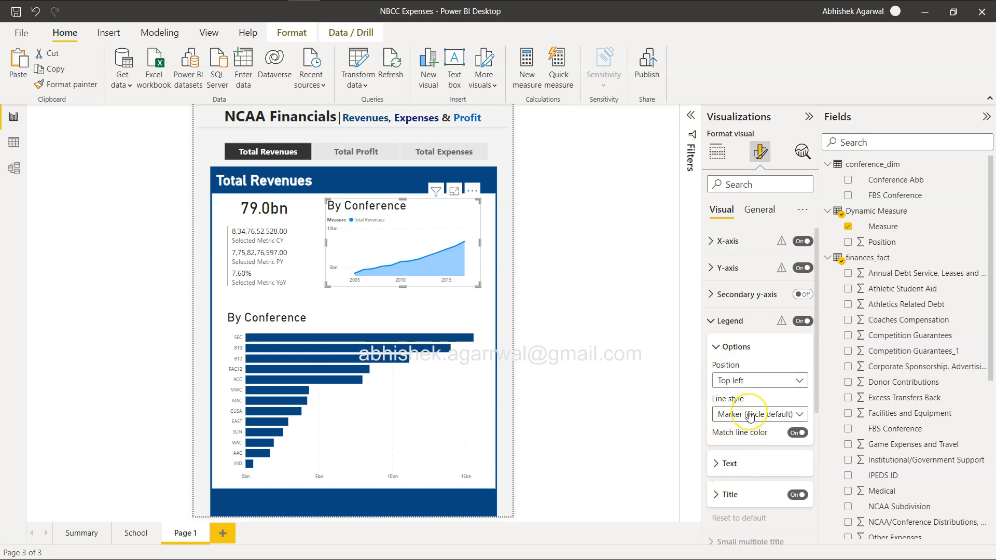
{"action": "left_click", "coordinate": [716, 465]}
{"action": "scroll", "coordinate": [715, 466], "scroll_direction": "down", "scroll_amount": 3}
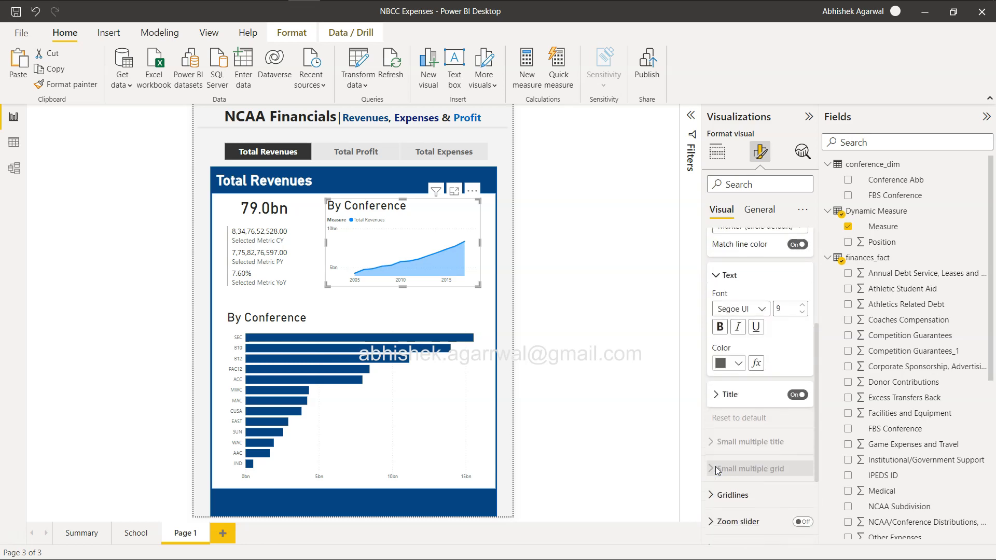
{"action": "left_click", "coordinate": [717, 395]}
{"action": "scroll", "coordinate": [719, 386], "scroll_direction": "up", "scroll_amount": 4}
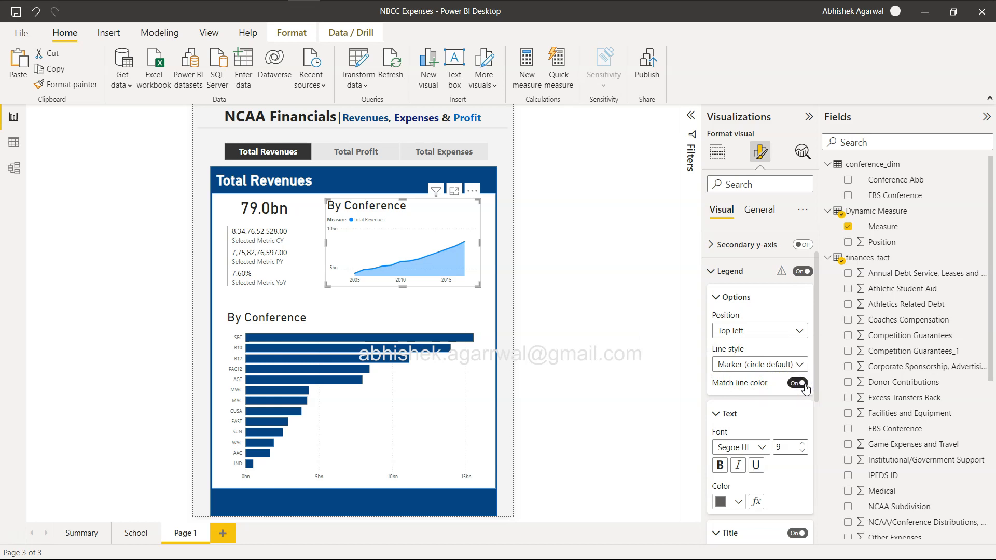
{"action": "left_click", "coordinate": [758, 334]}
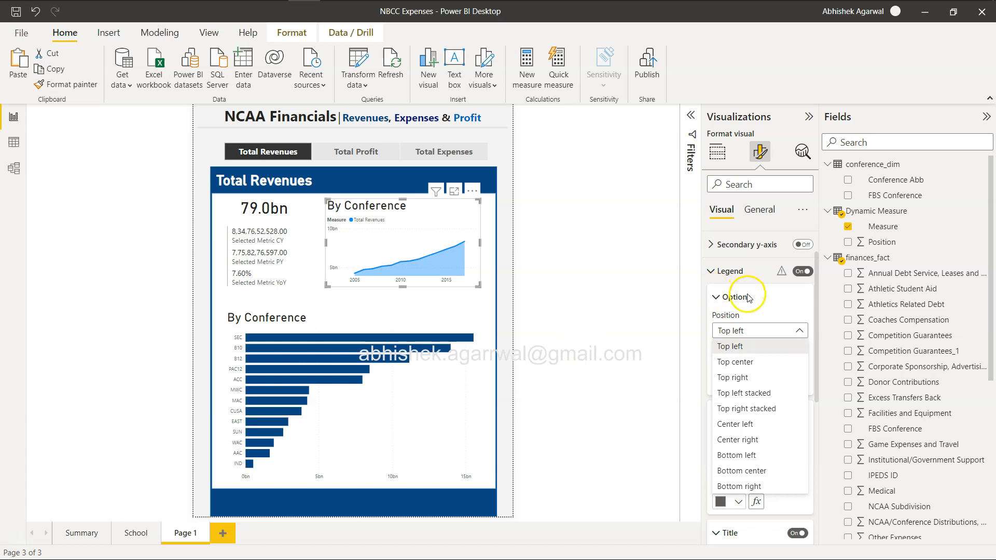
{"action": "left_click", "coordinate": [733, 310]}
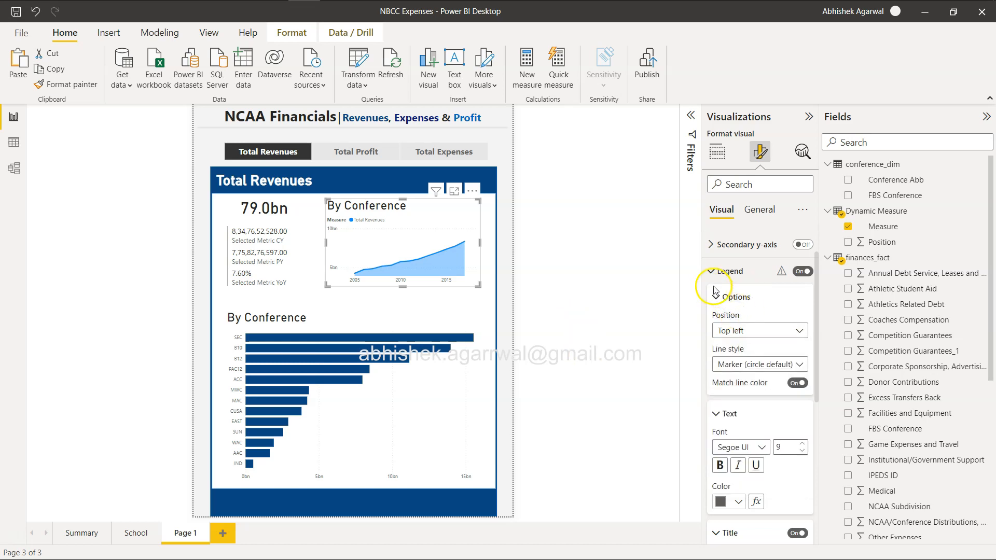
Step: Examine the area chart's legend position, line style and text options with Total Profit chosen in the slicer
{"action": "left_click", "coordinate": [368, 151]}
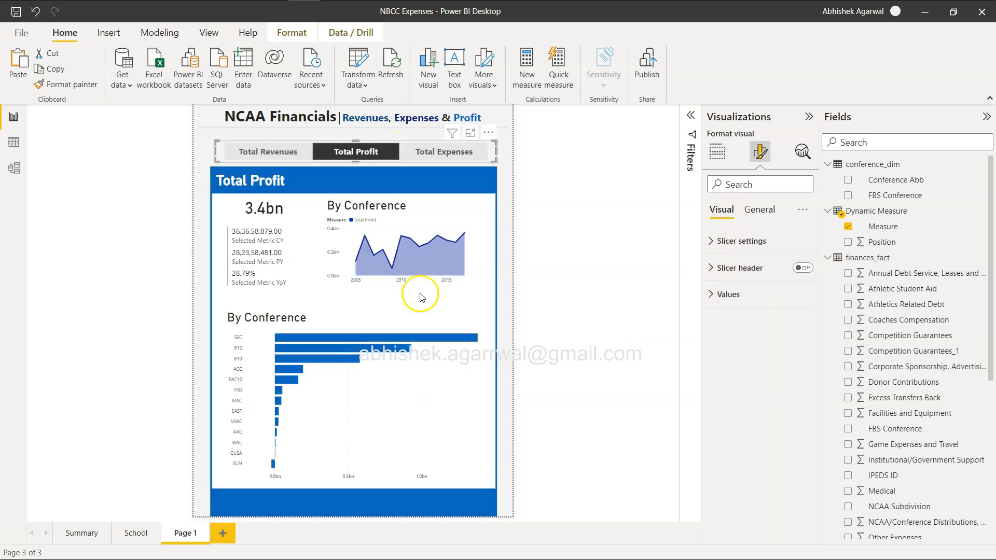
{"action": "left_click", "coordinate": [445, 212]}
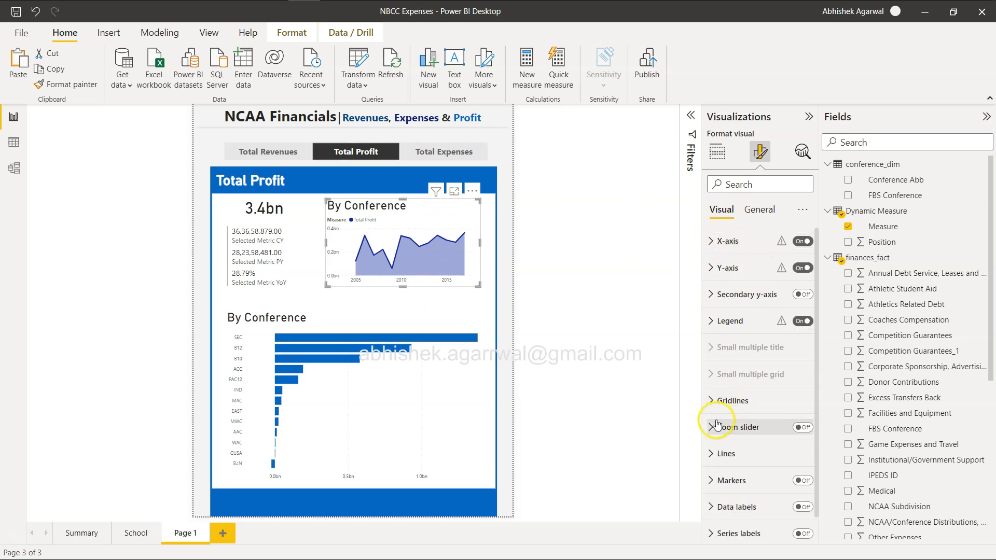
{"action": "left_click", "coordinate": [714, 322]}
{"action": "scroll", "coordinate": [733, 395], "scroll_direction": "down", "scroll_amount": 2}
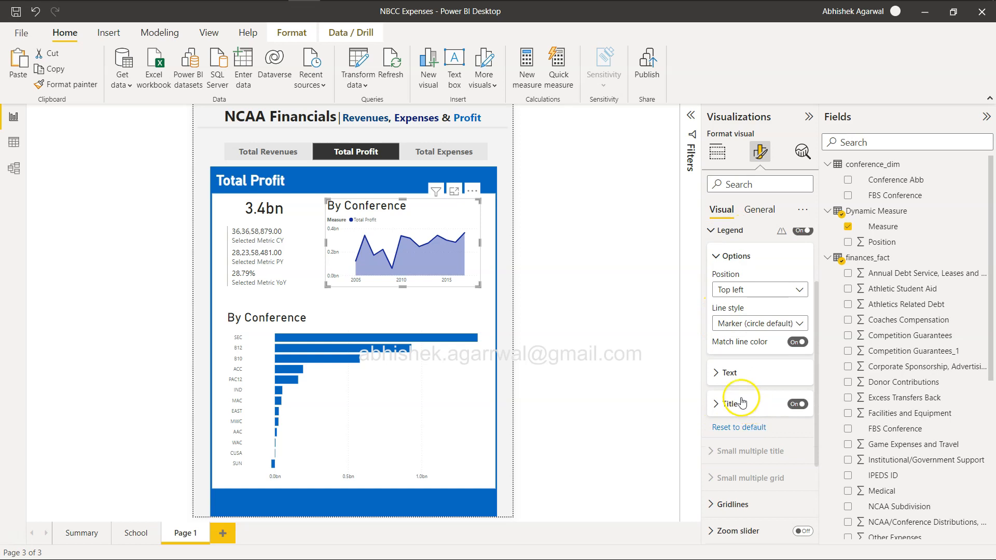
{"action": "left_click", "coordinate": [739, 323]}
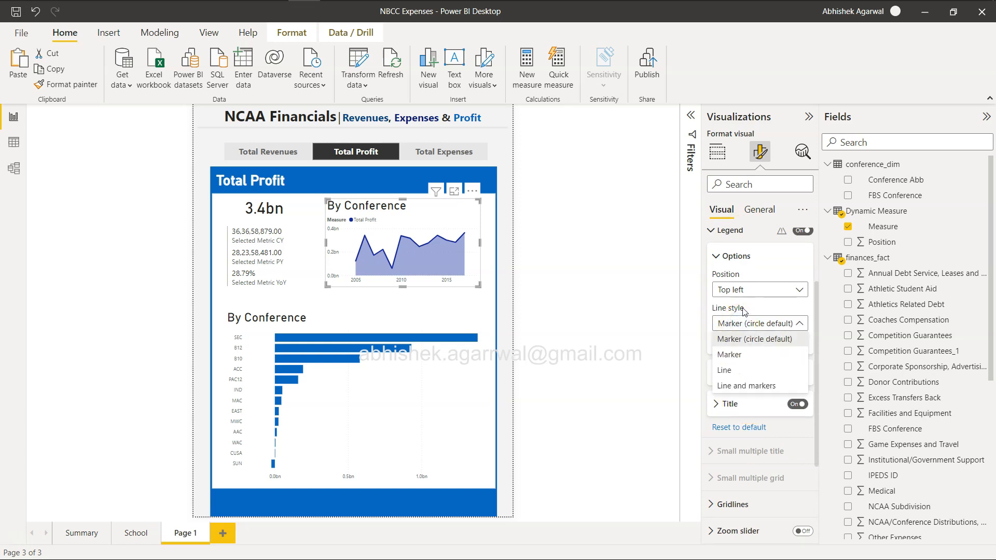
{"action": "left_click", "coordinate": [750, 291]}
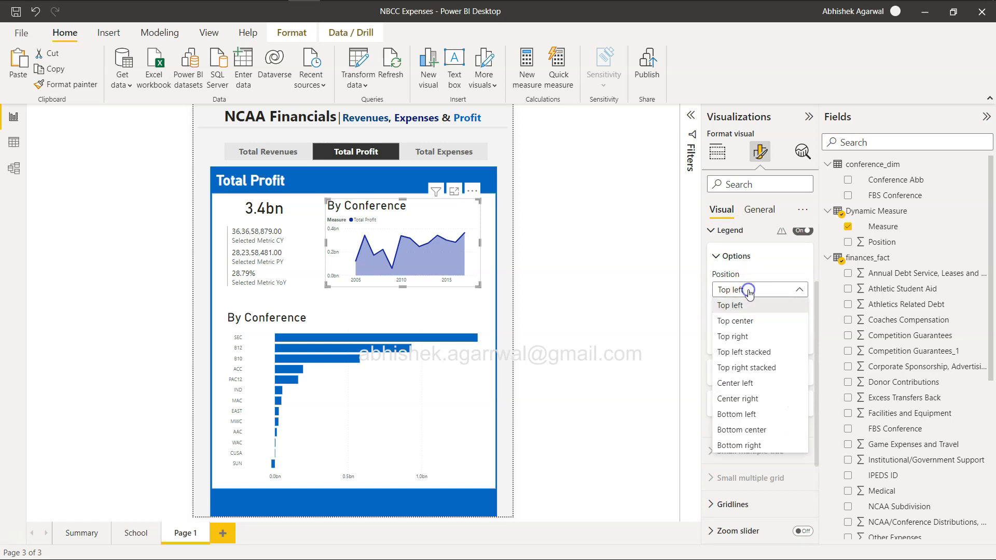
{"action": "left_click", "coordinate": [731, 306]}
{"action": "left_click", "coordinate": [719, 376]}
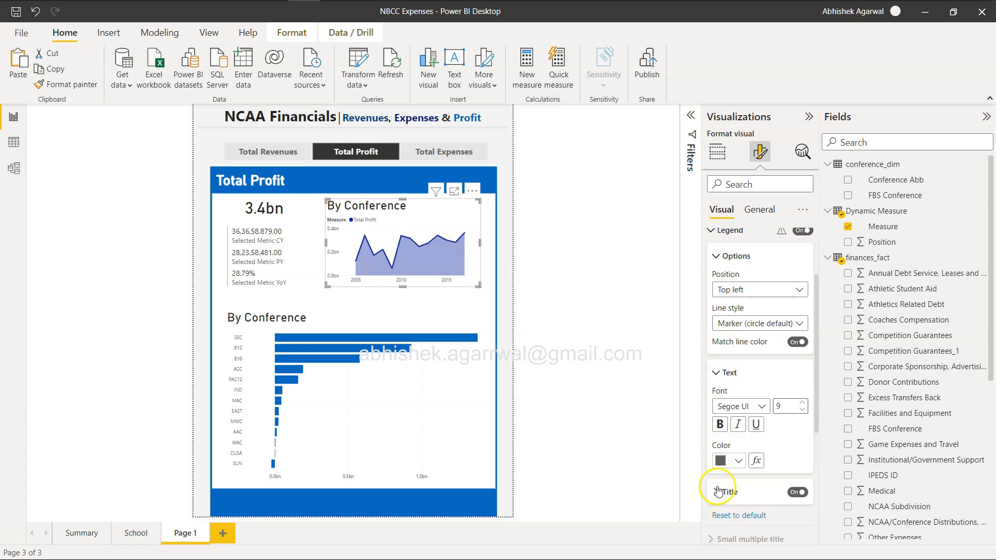
Step: Colour the area chart's Total Profit series the same blue as the header band and set its area transparency to 34%
{"action": "scroll", "coordinate": [720, 490], "scroll_direction": "down", "scroll_amount": 5}
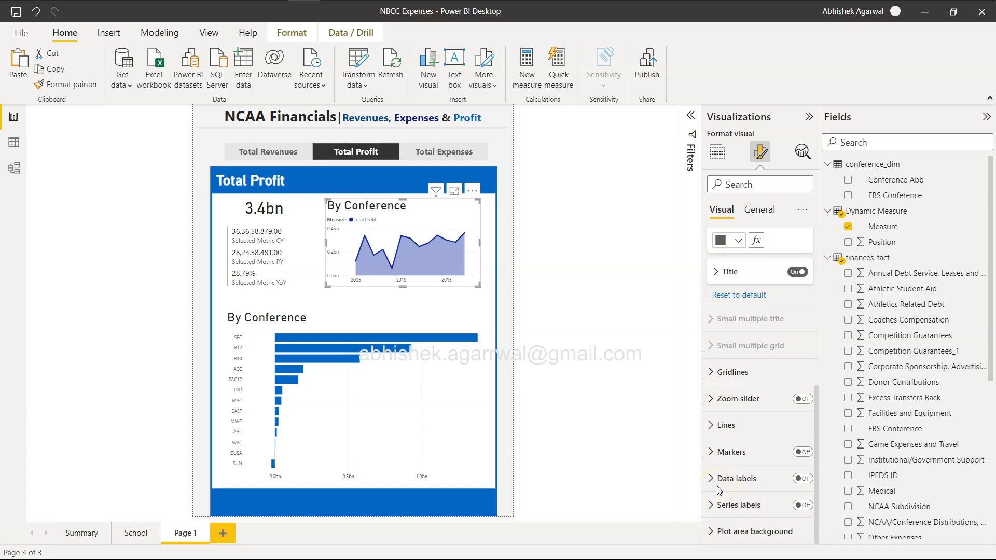
{"action": "left_click", "coordinate": [747, 427]}
{"action": "scroll", "coordinate": [747, 428], "scroll_direction": "up", "scroll_amount": 3}
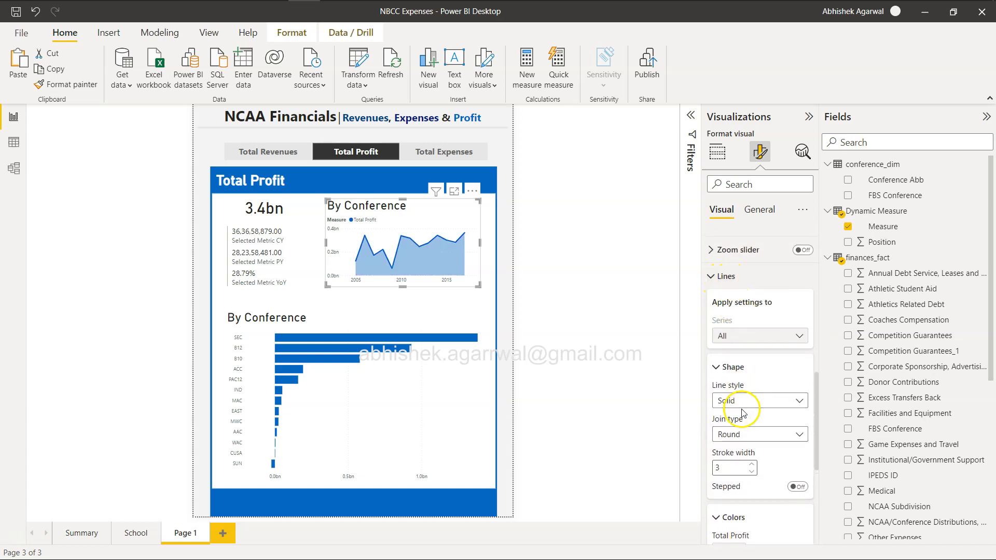
{"action": "scroll", "coordinate": [745, 407], "scroll_direction": "down", "scroll_amount": 3}
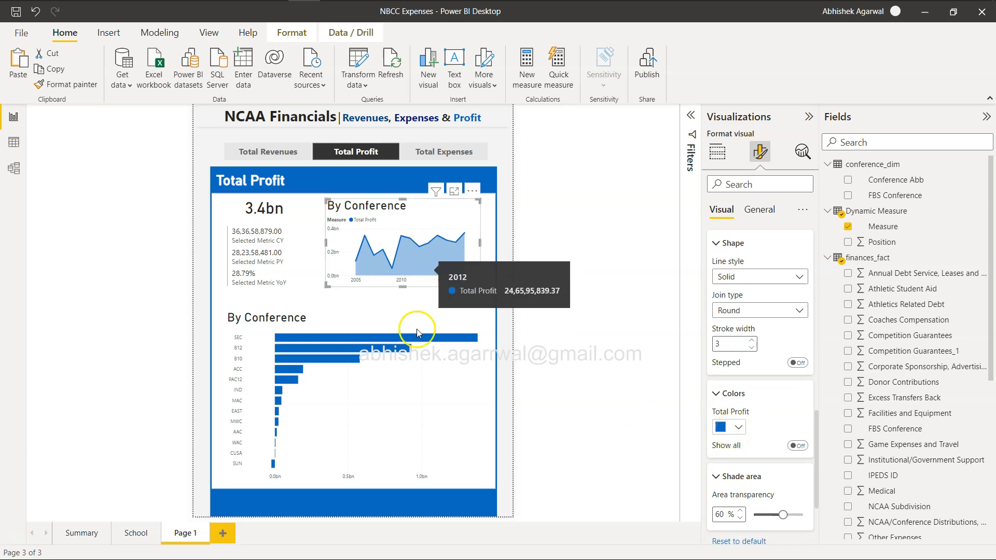
{"action": "left_click", "coordinate": [738, 428]}
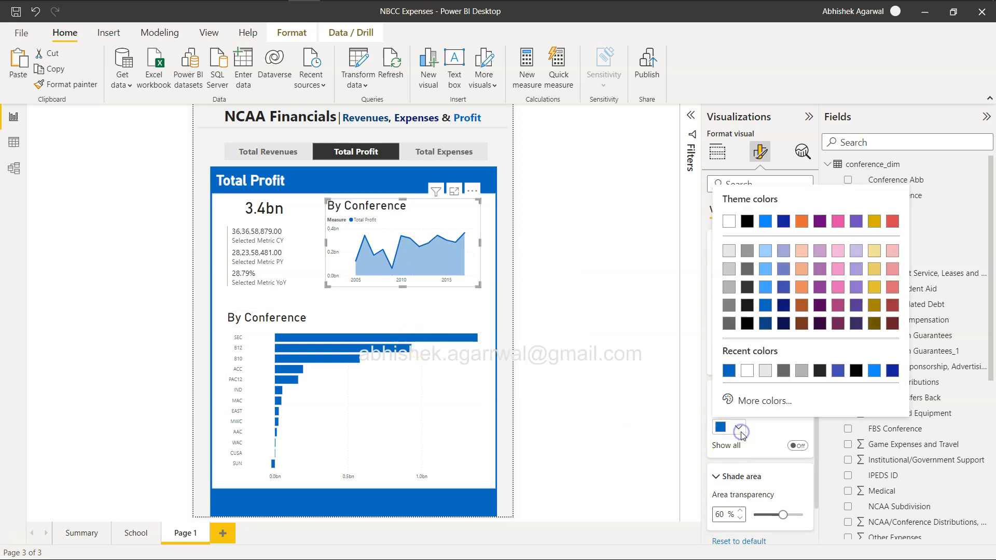
{"action": "left_click", "coordinate": [781, 515]}
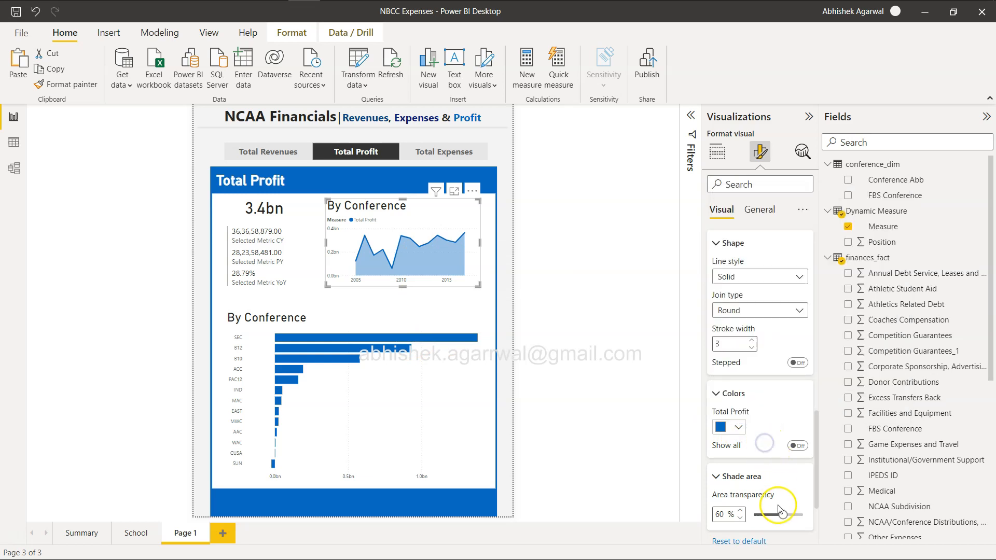
{"action": "left_click_drag", "start_coordinate": [781, 514], "coordinate": [780, 515]}
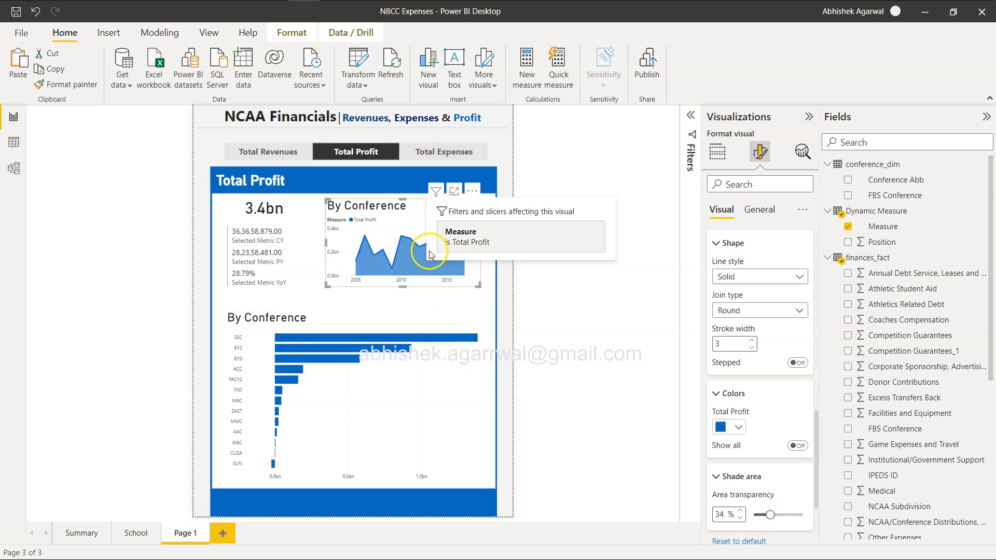
Step: Switch the slicer to Total Revenues and colour the area chart's Total Revenues series the dark blue of the header band
{"action": "left_click", "coordinate": [284, 152]}
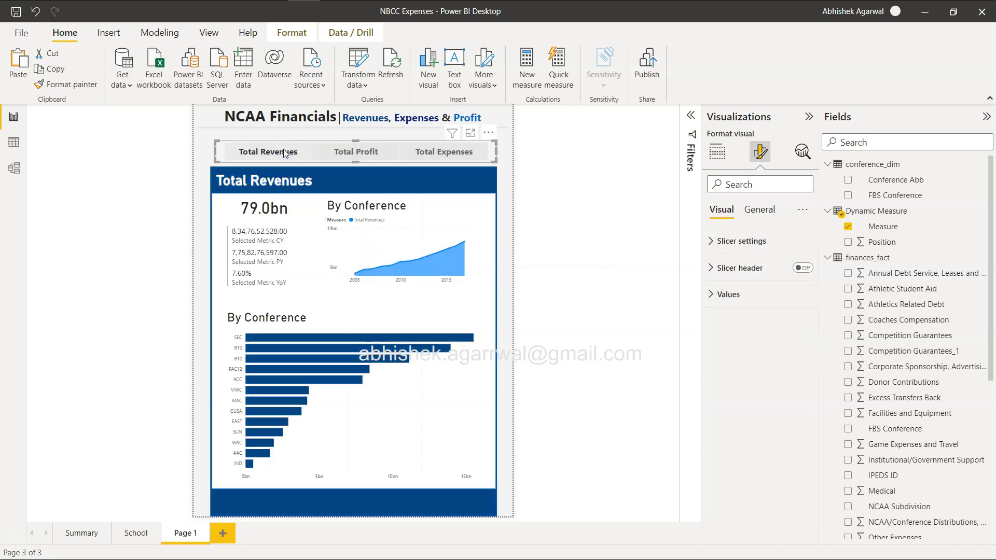
{"action": "left_click", "coordinate": [759, 209]}
{"action": "left_click", "coordinate": [448, 249]}
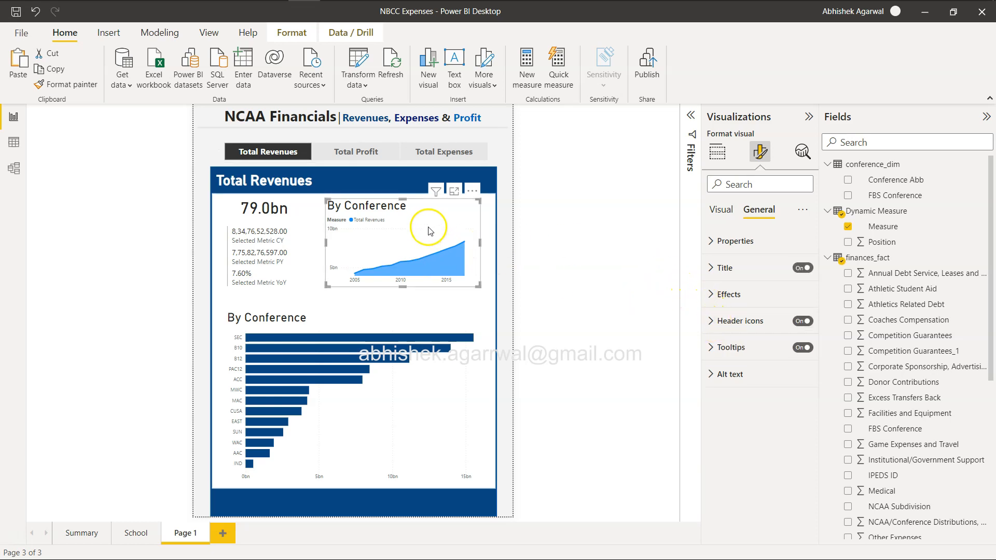
{"action": "left_click", "coordinate": [721, 209]}
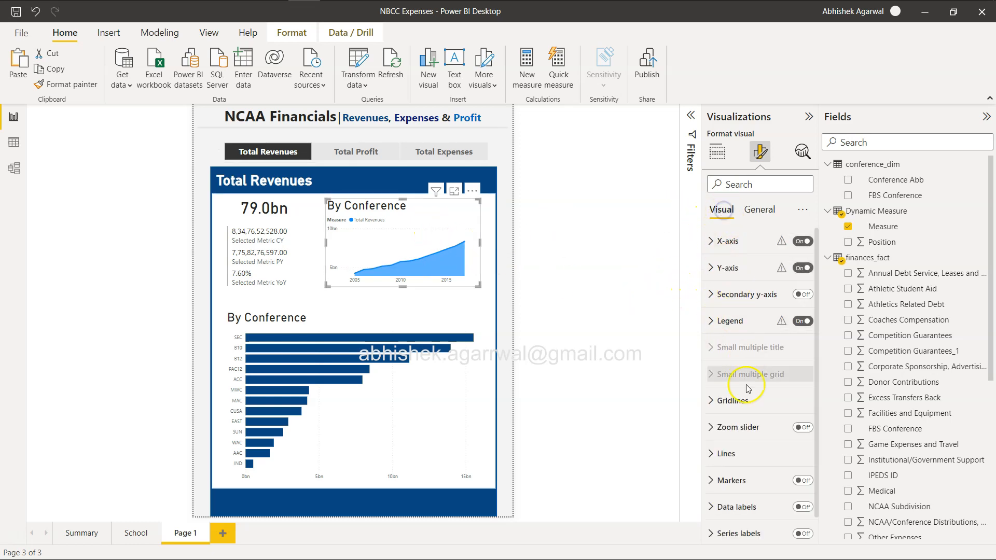
{"action": "scroll", "coordinate": [744, 433], "scroll_direction": "down", "scroll_amount": 1}
{"action": "left_click", "coordinate": [727, 427]}
{"action": "scroll", "coordinate": [723, 423], "scroll_direction": "down", "scroll_amount": 5}
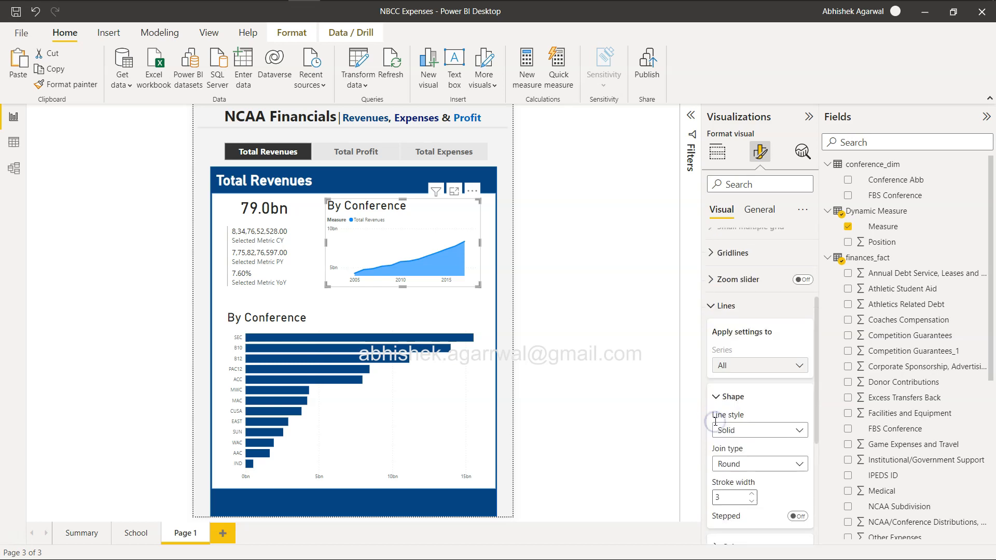
{"action": "left_click", "coordinate": [719, 365]}
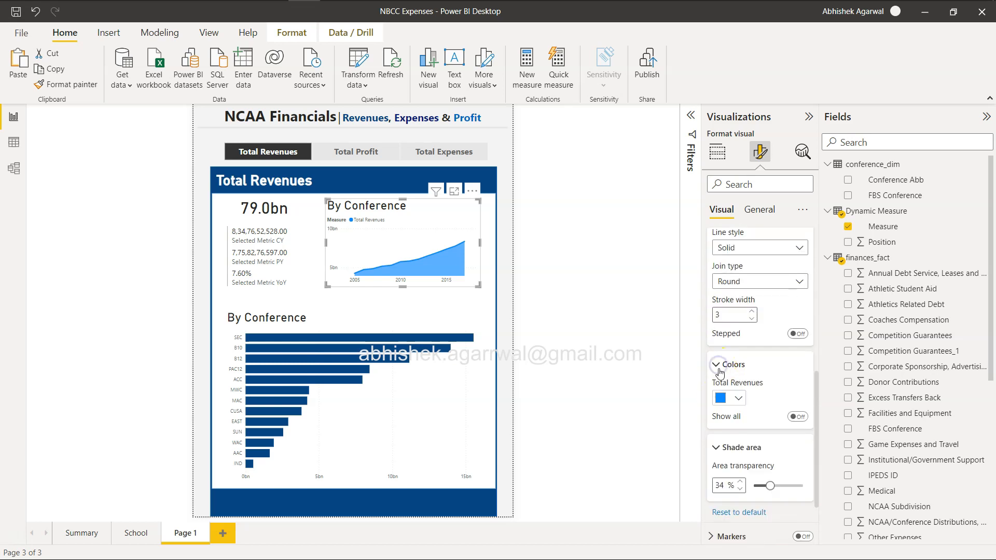
{"action": "left_click", "coordinate": [734, 398]}
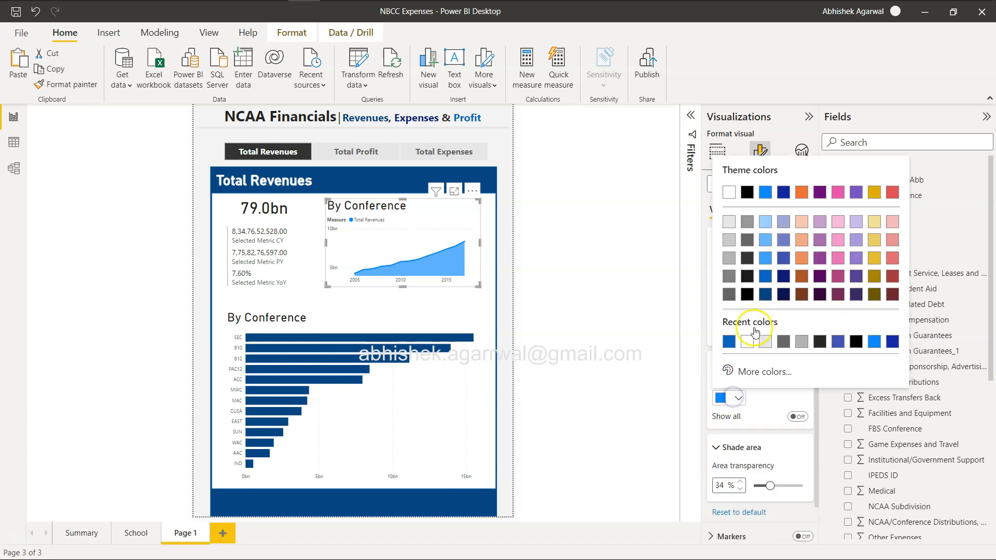
{"action": "left_click", "coordinate": [764, 294]}
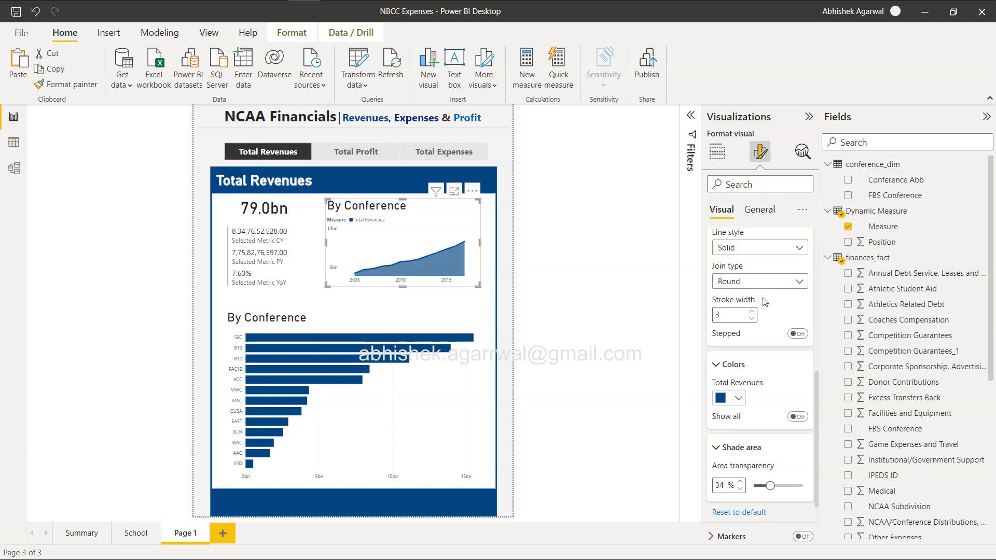
Step: For the Total Expenses slicer choice, colour the area chart's series the header's navy blue and set its area transparency to 30%
{"action": "left_click", "coordinate": [456, 154]}
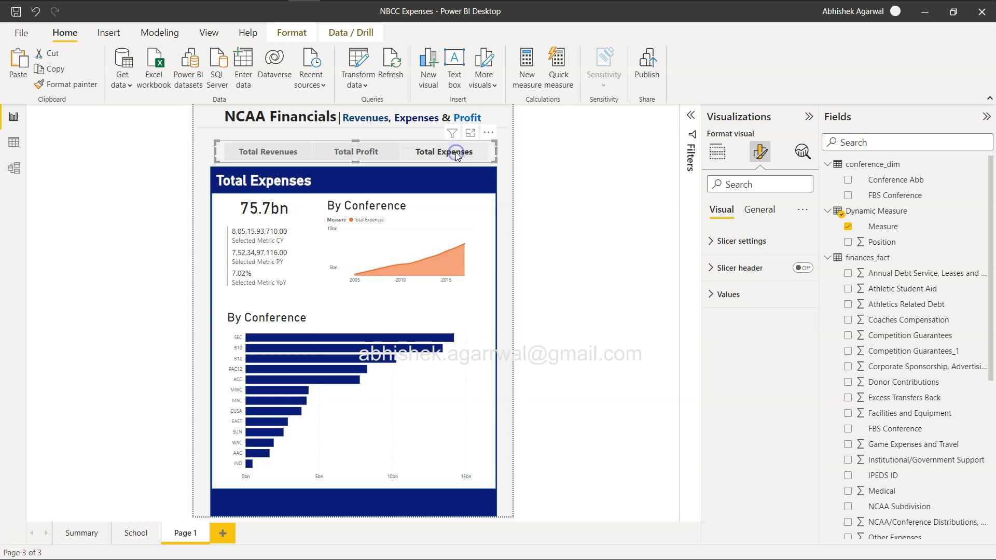
{"action": "left_click", "coordinate": [438, 223]}
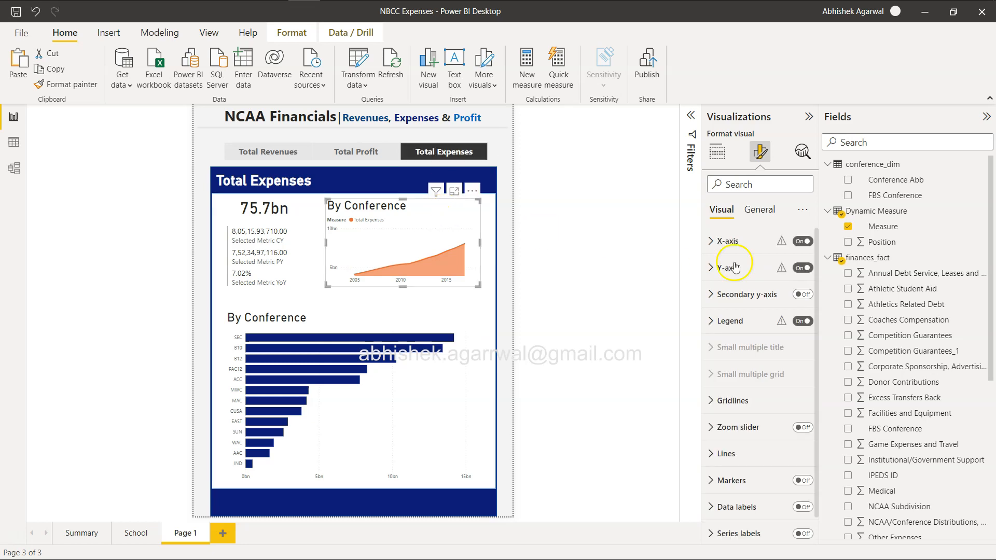
{"action": "left_click", "coordinate": [726, 454]}
{"action": "scroll", "coordinate": [715, 456], "scroll_direction": "down", "scroll_amount": 5}
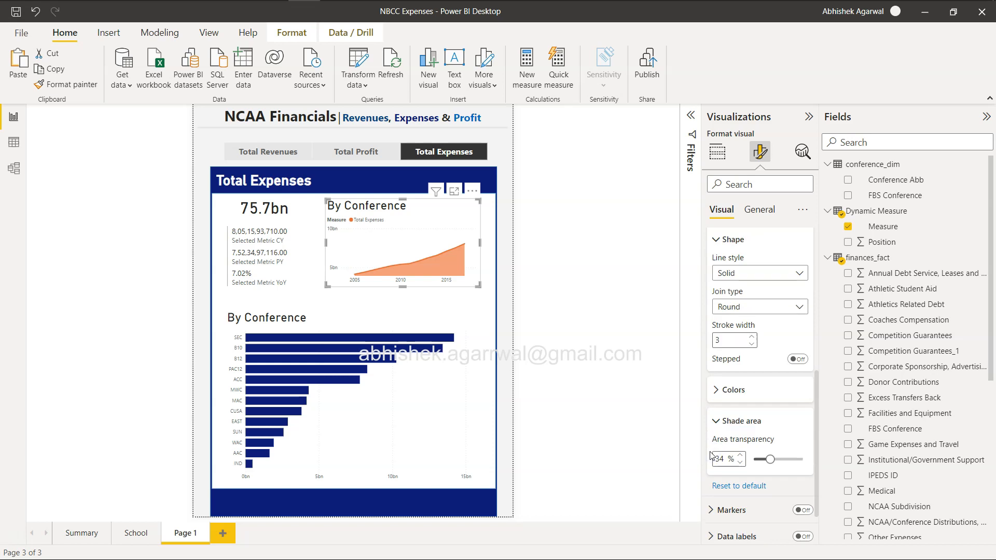
{"action": "left_click", "coordinate": [729, 388]}
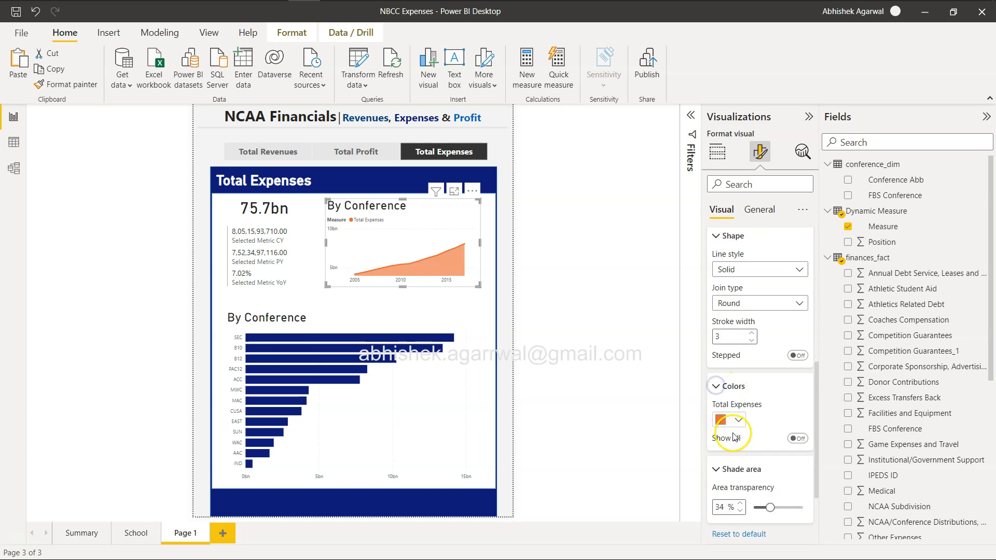
{"action": "left_click", "coordinate": [726, 419]}
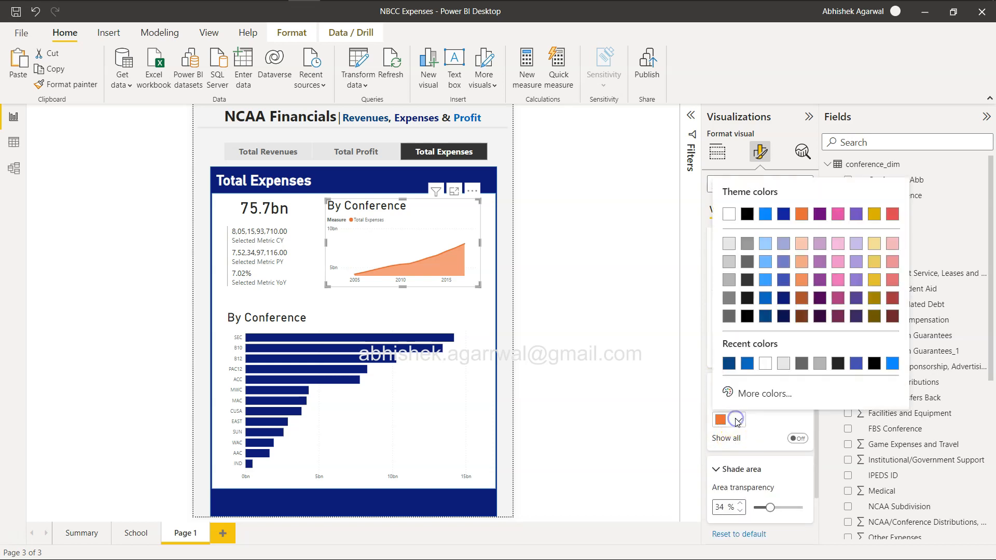
{"action": "left_click", "coordinate": [783, 298]}
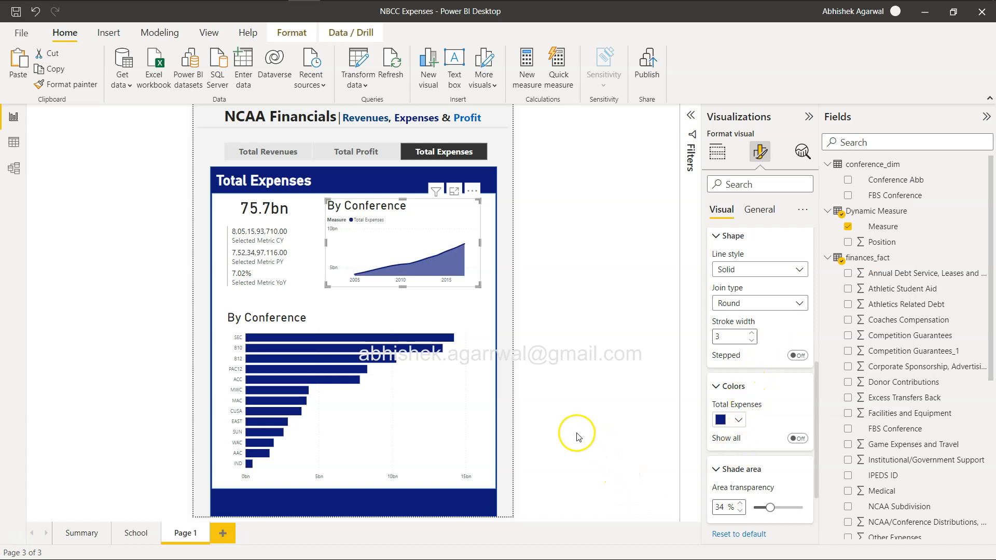
{"action": "left_click", "coordinate": [771, 508]}
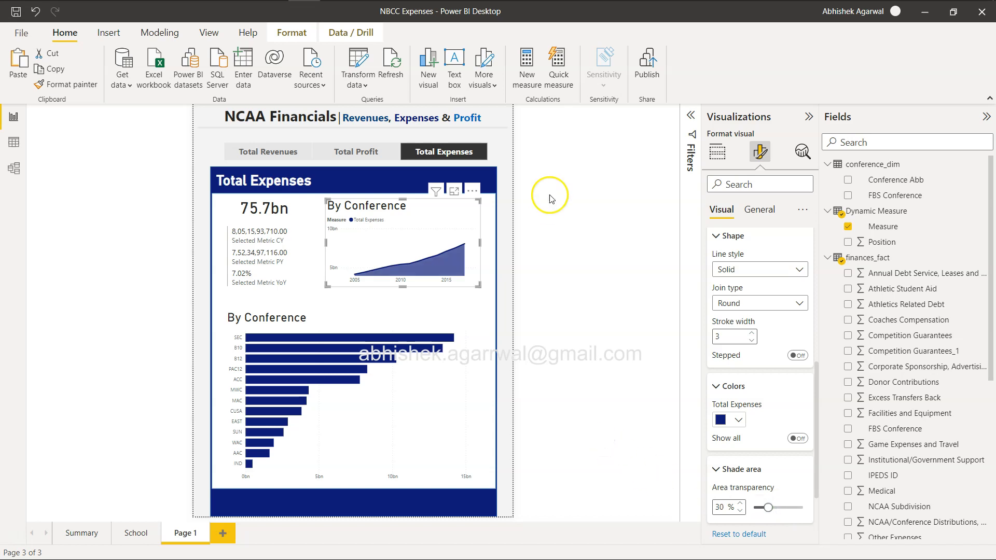
Step: Collapse the side panes and check the report colours for the Total Profit, Total Revenues and Total Expenses slicer choices
{"action": "left_click", "coordinate": [809, 116]}
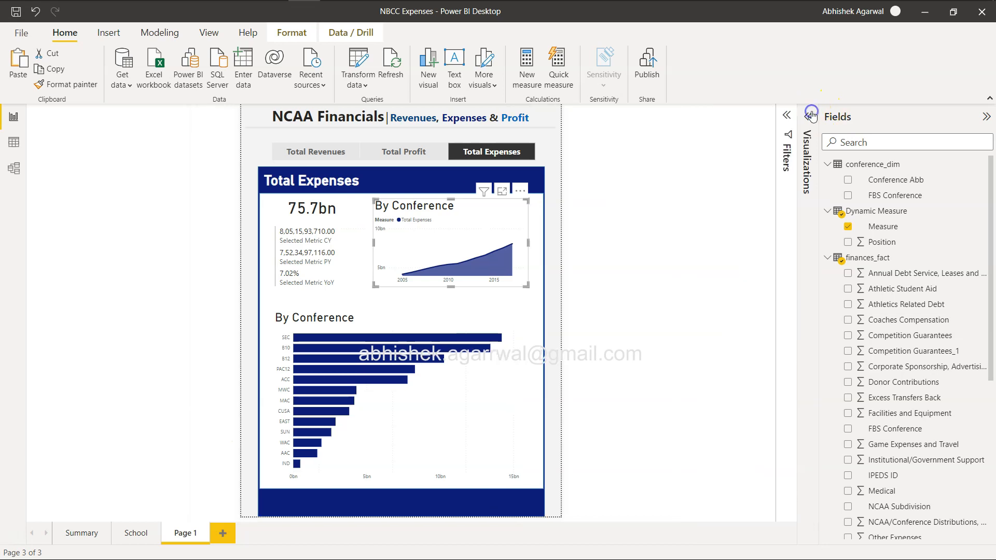
{"action": "left_click", "coordinate": [987, 117]}
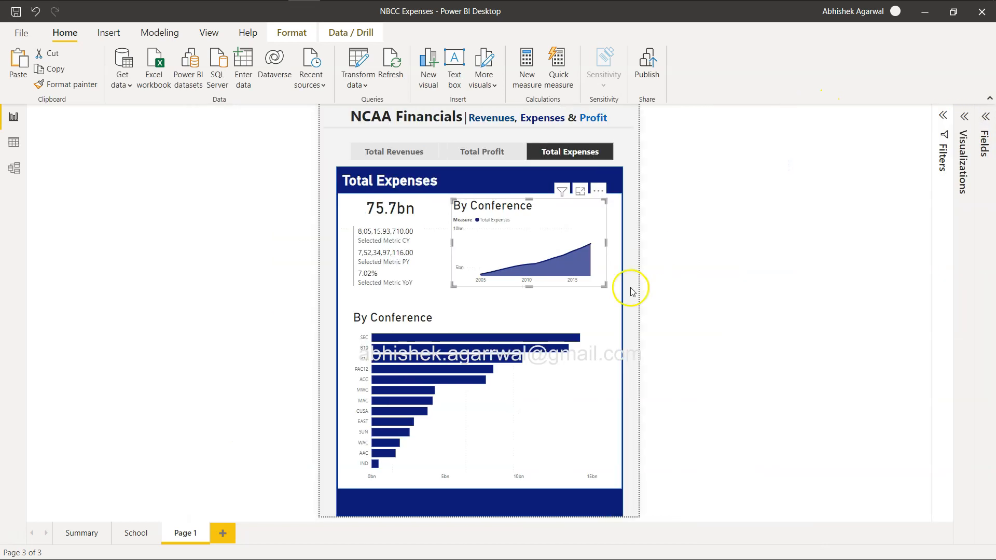
{"action": "left_click", "coordinate": [473, 154]}
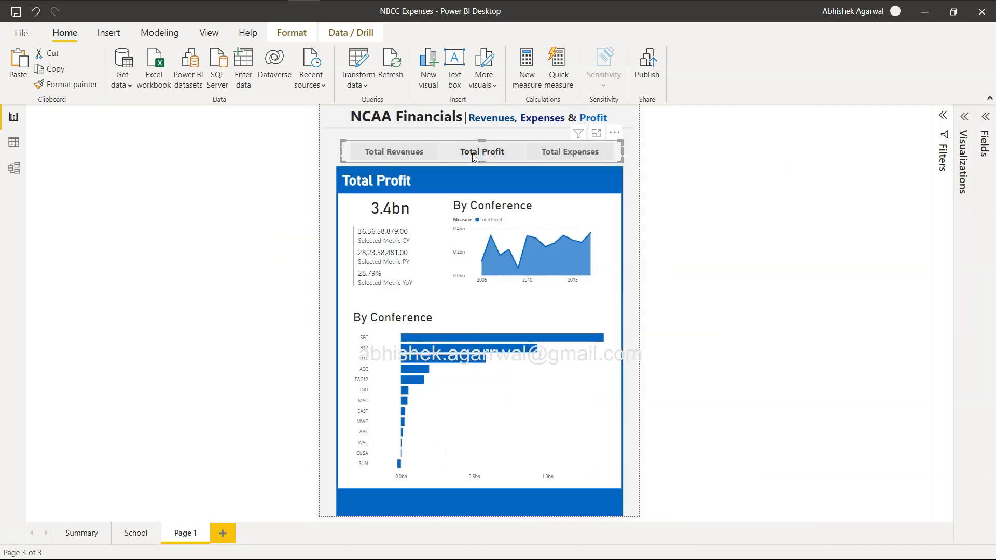
{"action": "left_click", "coordinate": [412, 154]}
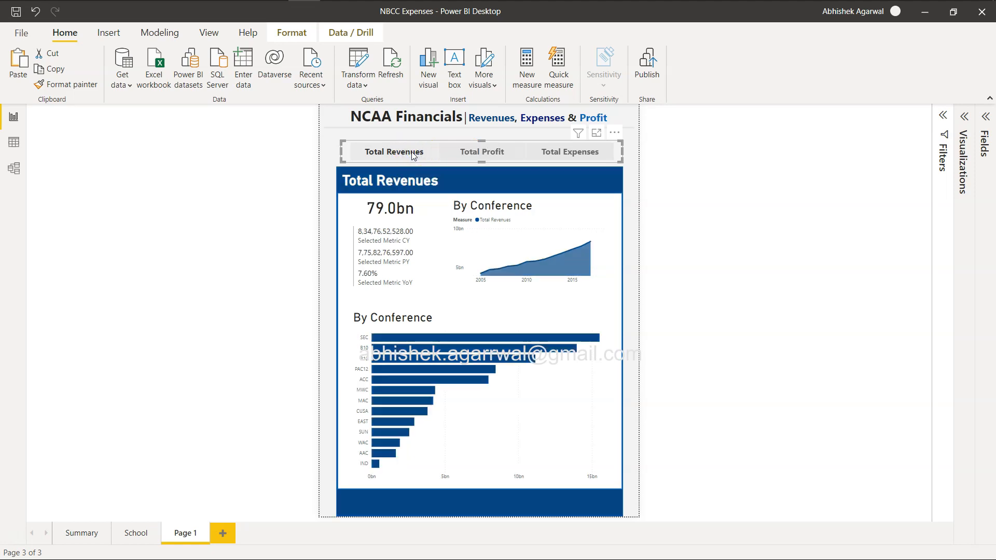
{"action": "left_click", "coordinate": [457, 152]}
{"action": "left_click", "coordinate": [570, 150]}
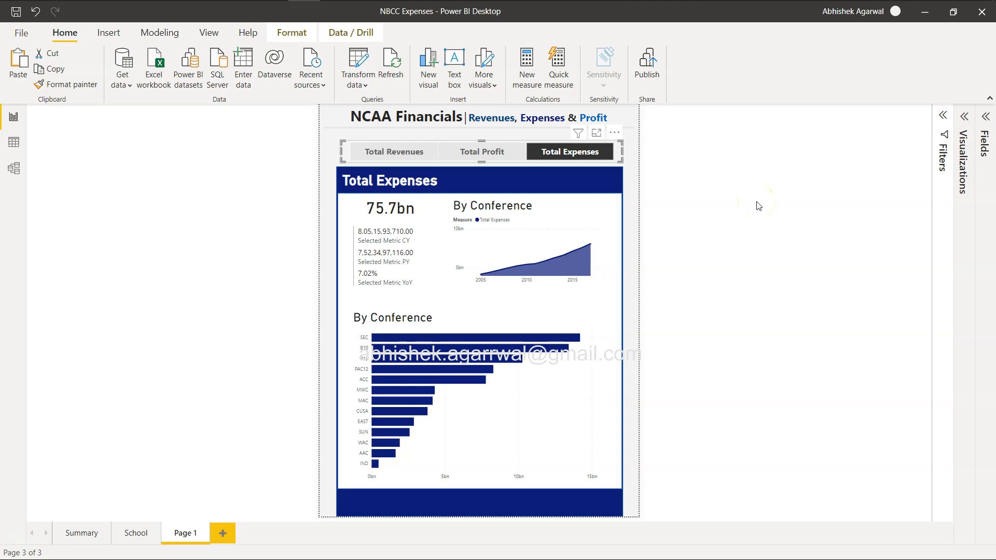
Step: Turn off the area chart's By Conference title in its general format settings
{"action": "left_click", "coordinate": [537, 248]}
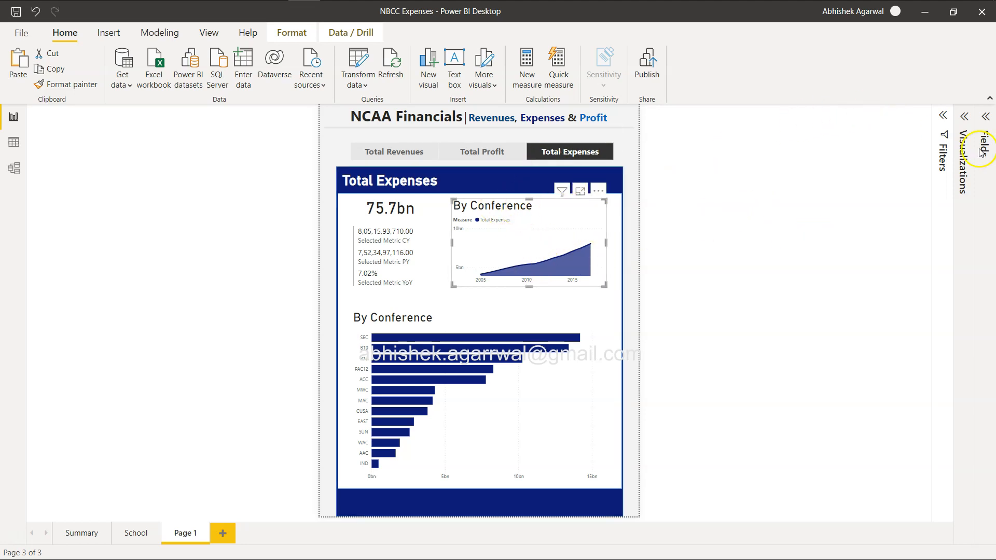
{"action": "left_click", "coordinate": [964, 116]}
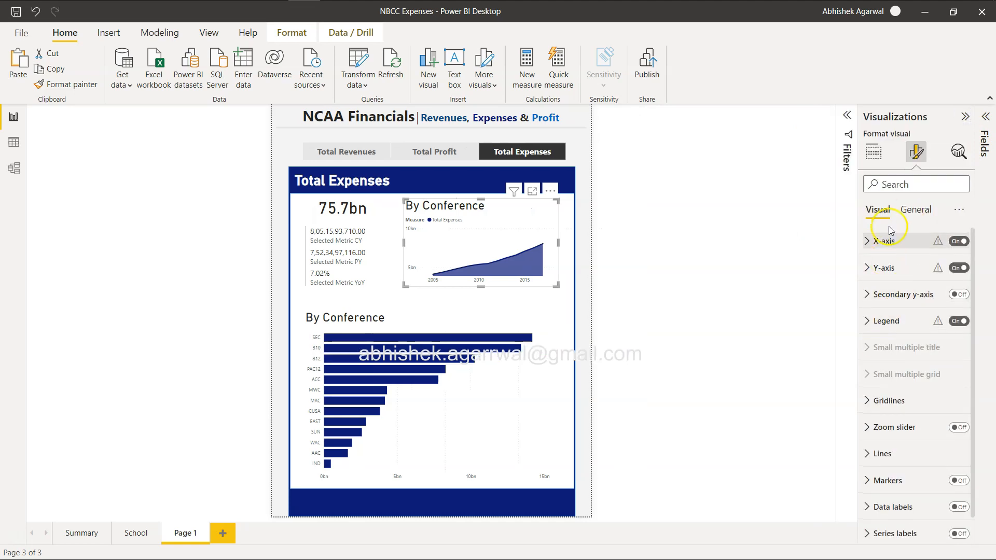
{"action": "left_click", "coordinate": [917, 209]}
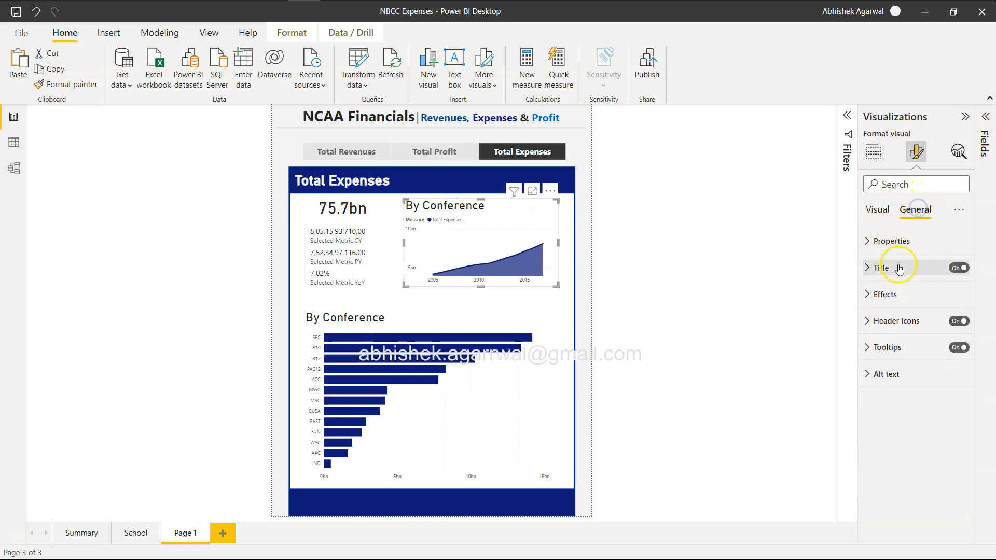
{"action": "left_click", "coordinate": [957, 269]}
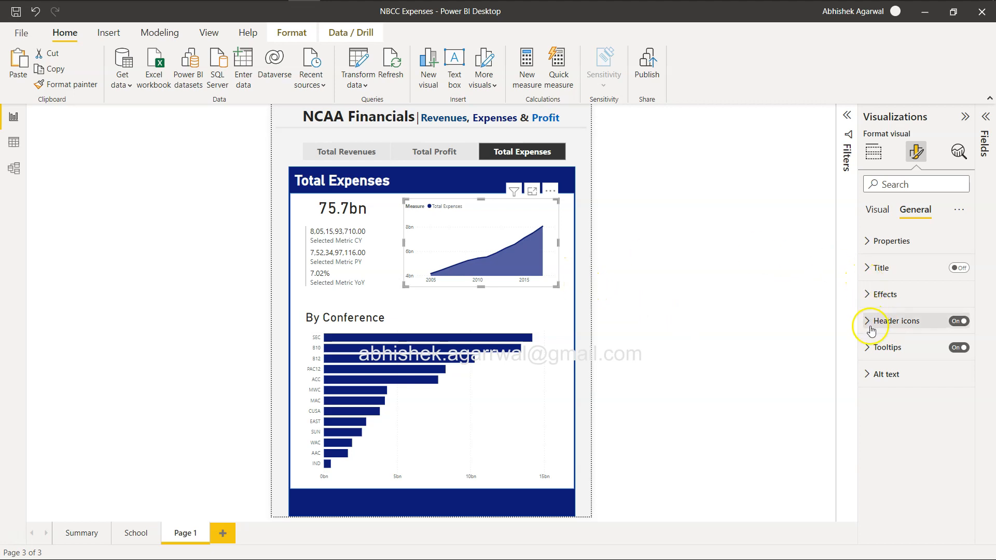
{"action": "left_click", "coordinate": [868, 346]}
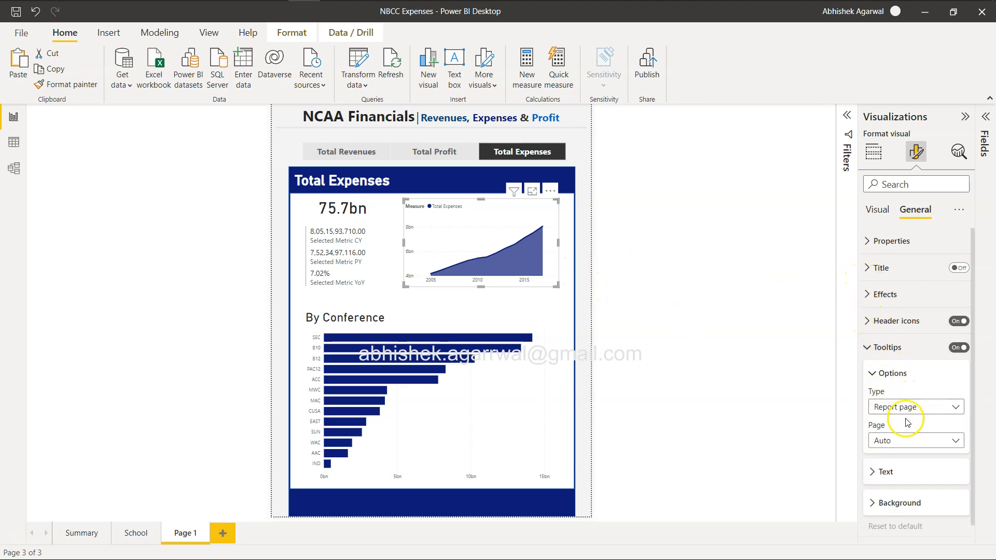
{"action": "left_click", "coordinate": [884, 471]}
{"action": "scroll", "coordinate": [878, 475], "scroll_direction": "down", "scroll_amount": 1}
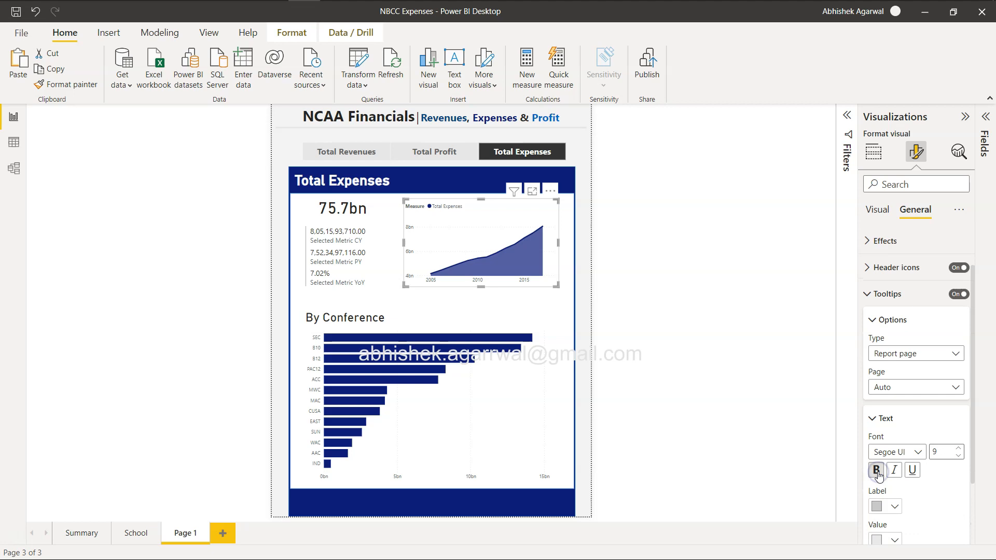
{"action": "scroll", "coordinate": [877, 475], "scroll_direction": "up", "scroll_amount": 2}
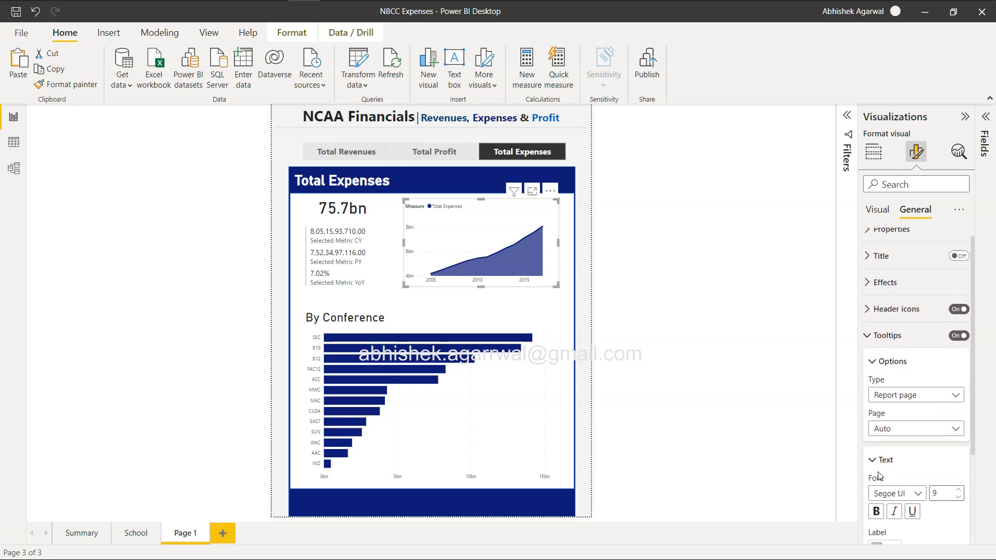
{"action": "left_click", "coordinate": [868, 335]}
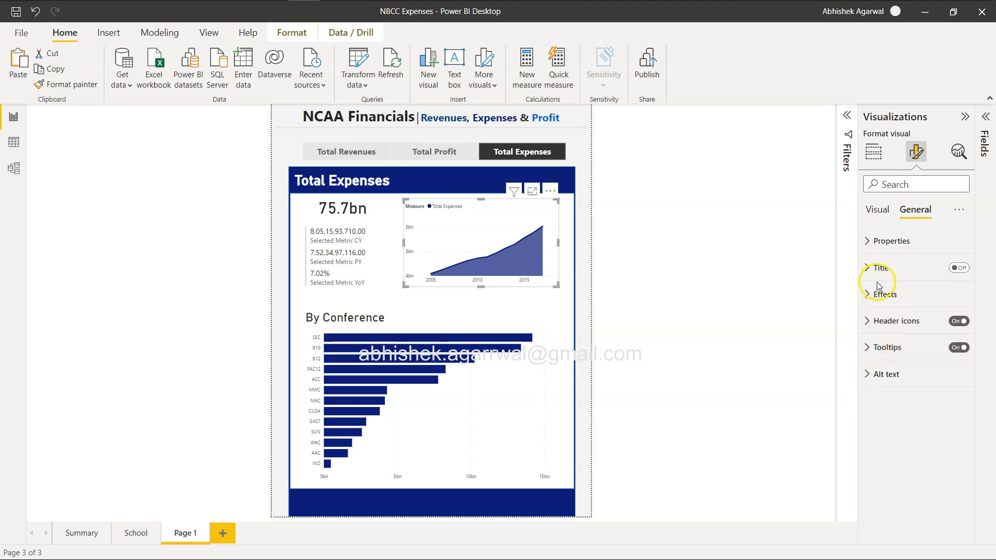
Step: Turn off the area chart's legend title and the legend itself, and check the chart for the Total Profit and Total Revenues slicer choices
{"action": "left_click", "coordinate": [878, 209]}
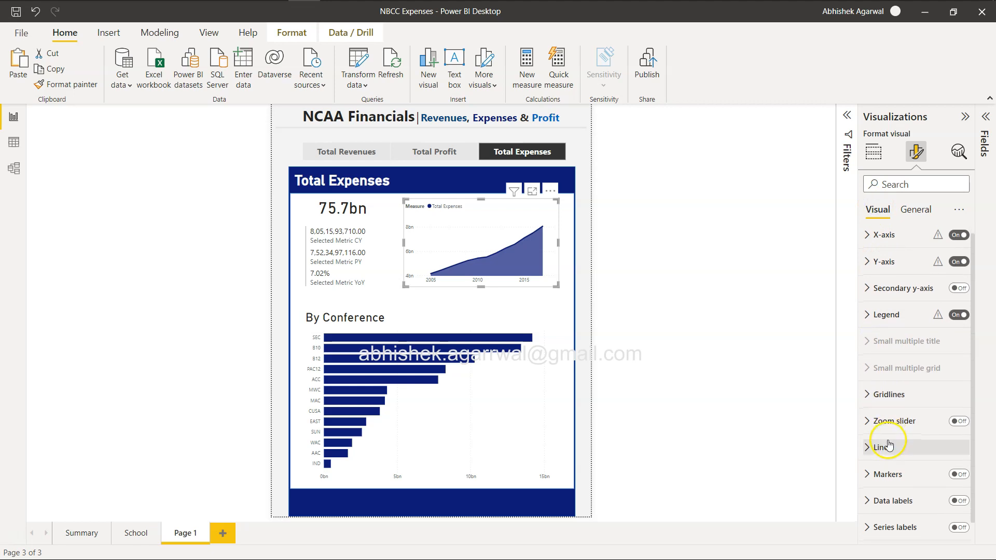
{"action": "left_click", "coordinate": [866, 315]}
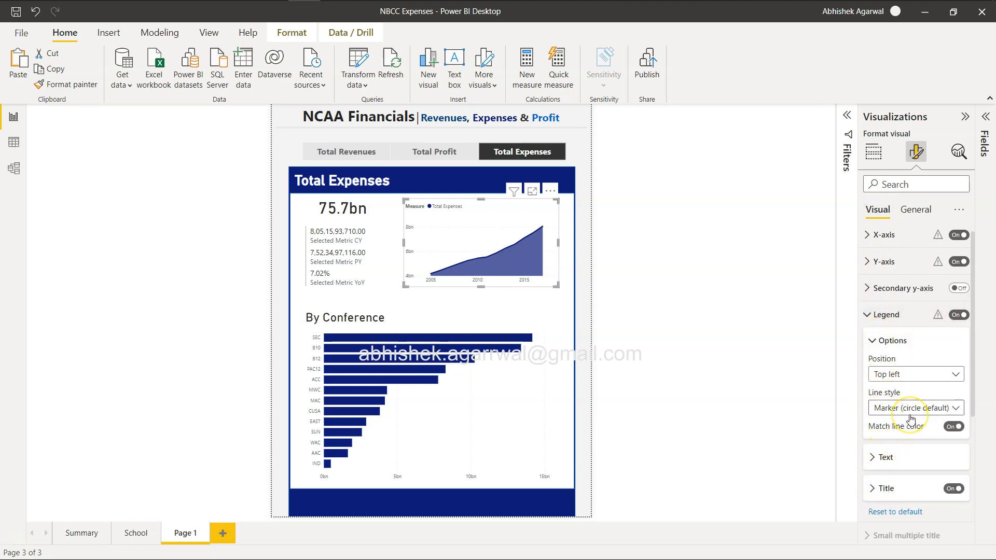
{"action": "left_click", "coordinate": [879, 457]}
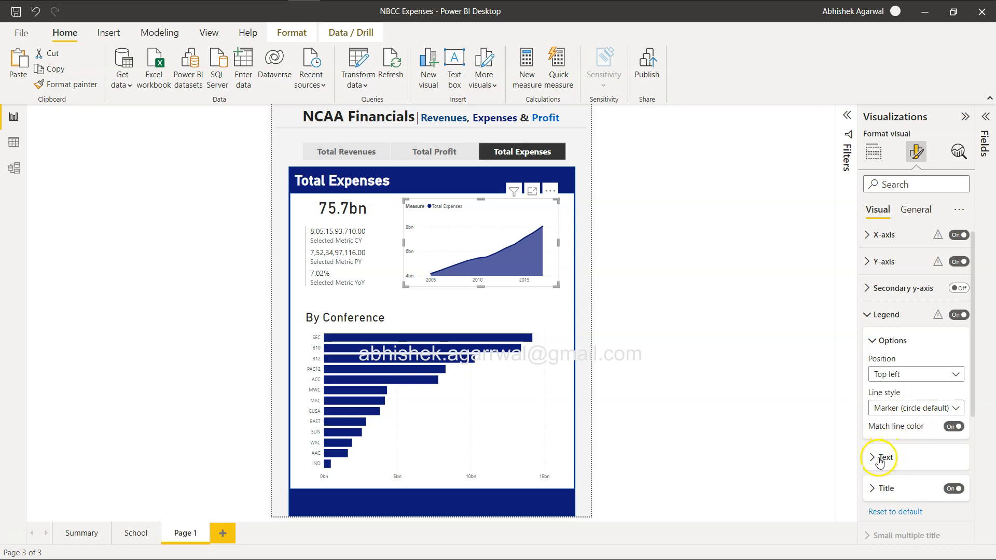
{"action": "left_click", "coordinate": [878, 458]}
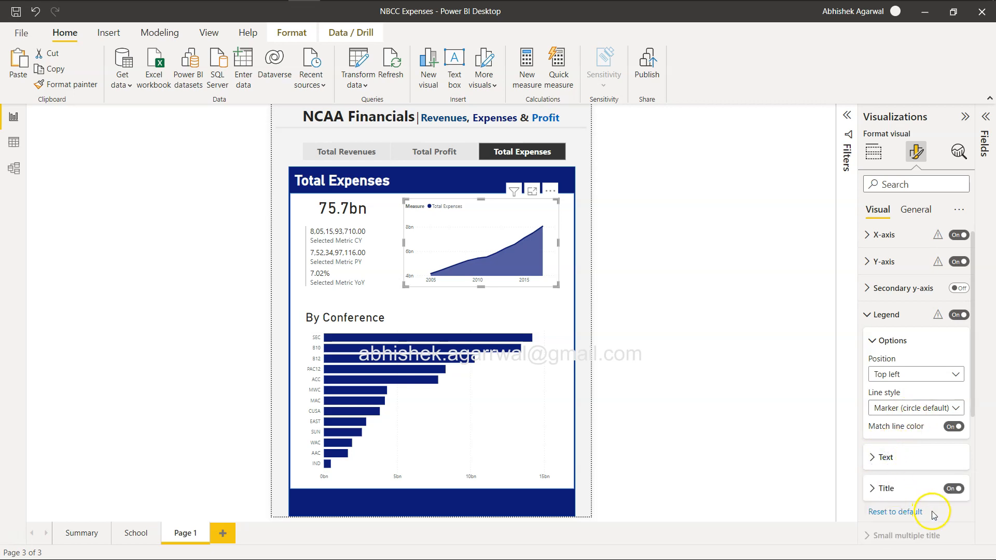
{"action": "left_click", "coordinate": [955, 490]}
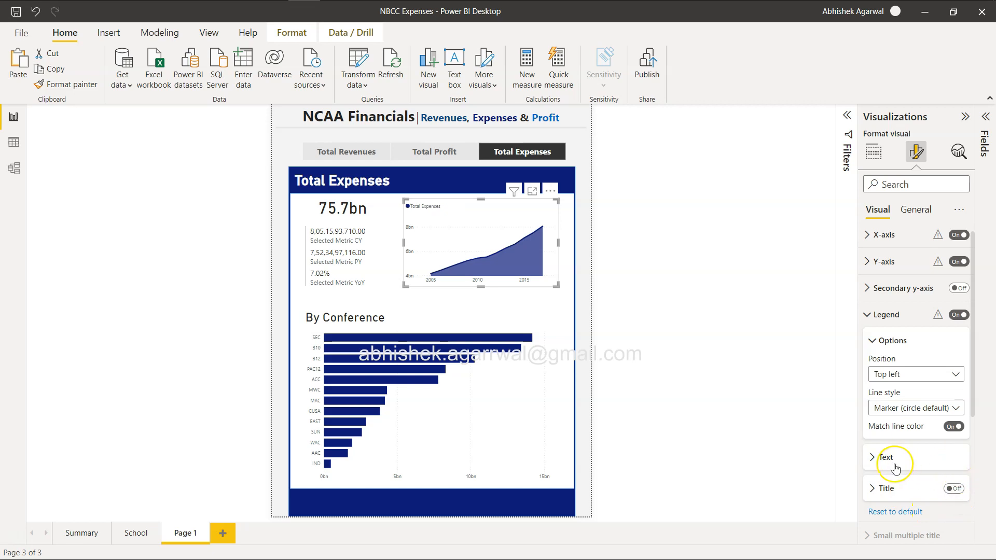
{"action": "left_click", "coordinate": [959, 315]}
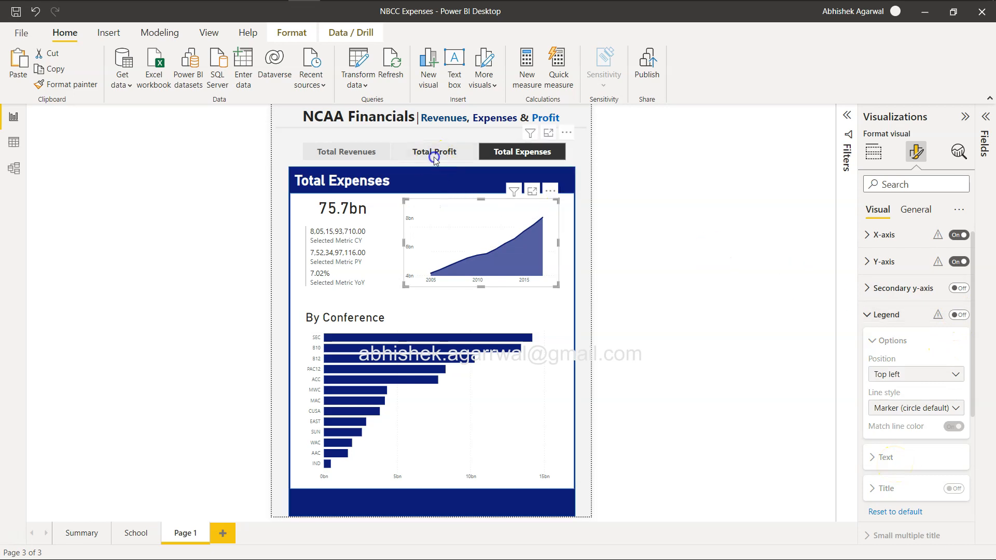
{"action": "left_click", "coordinate": [433, 156]}
{"action": "left_click", "coordinate": [360, 153]}
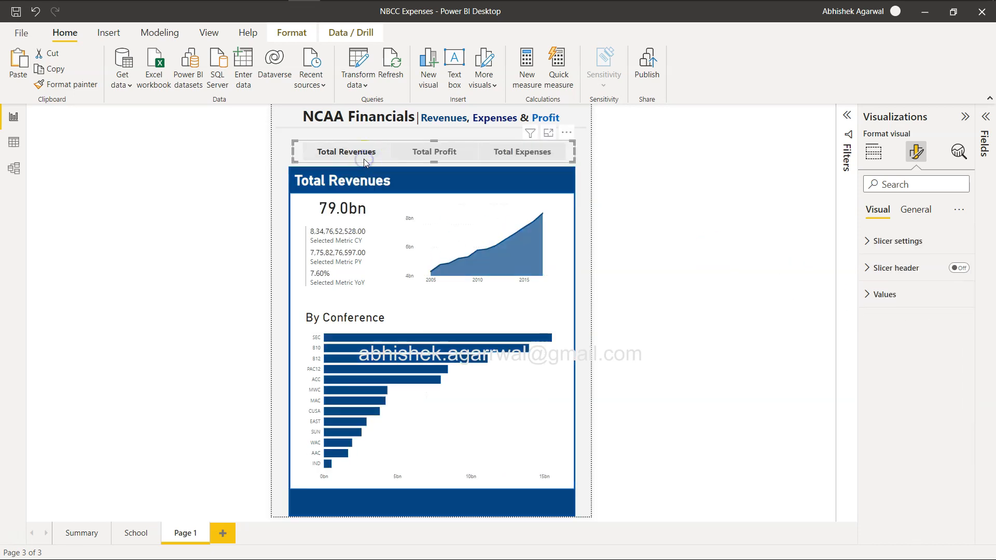